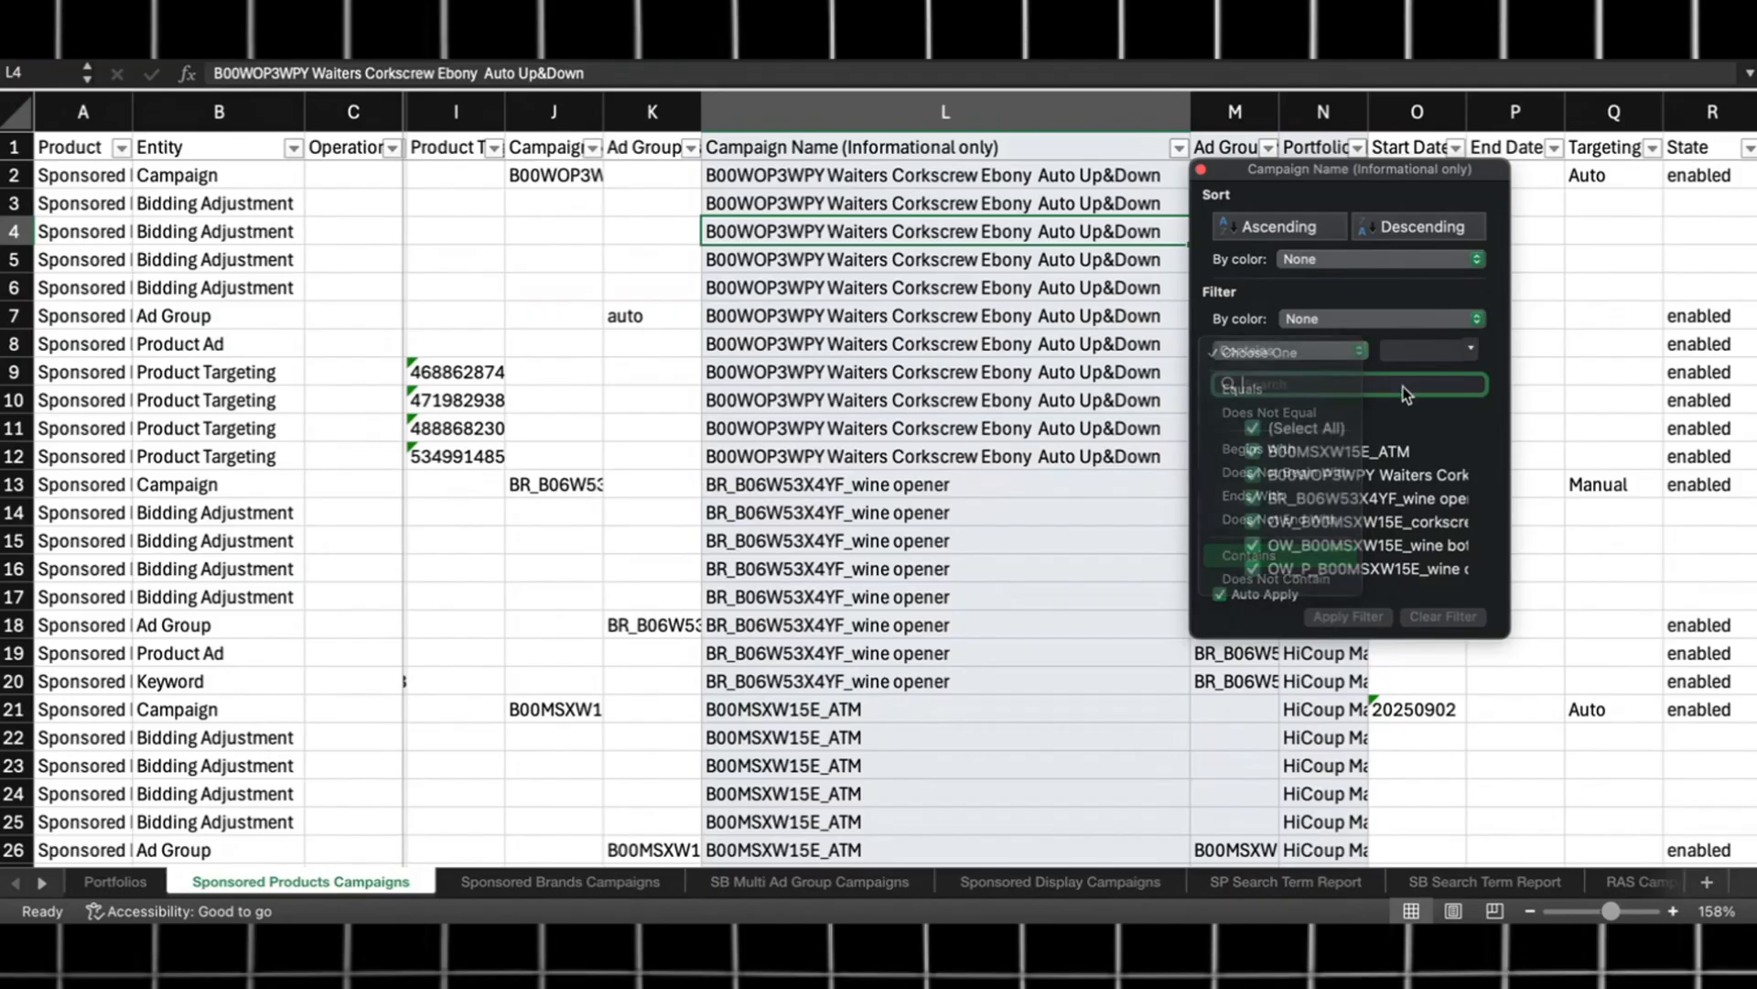
Step: Filter the Campaign Name (Informational only) column to show only names containing "auto"
{"action": "type", "text": "auto"}
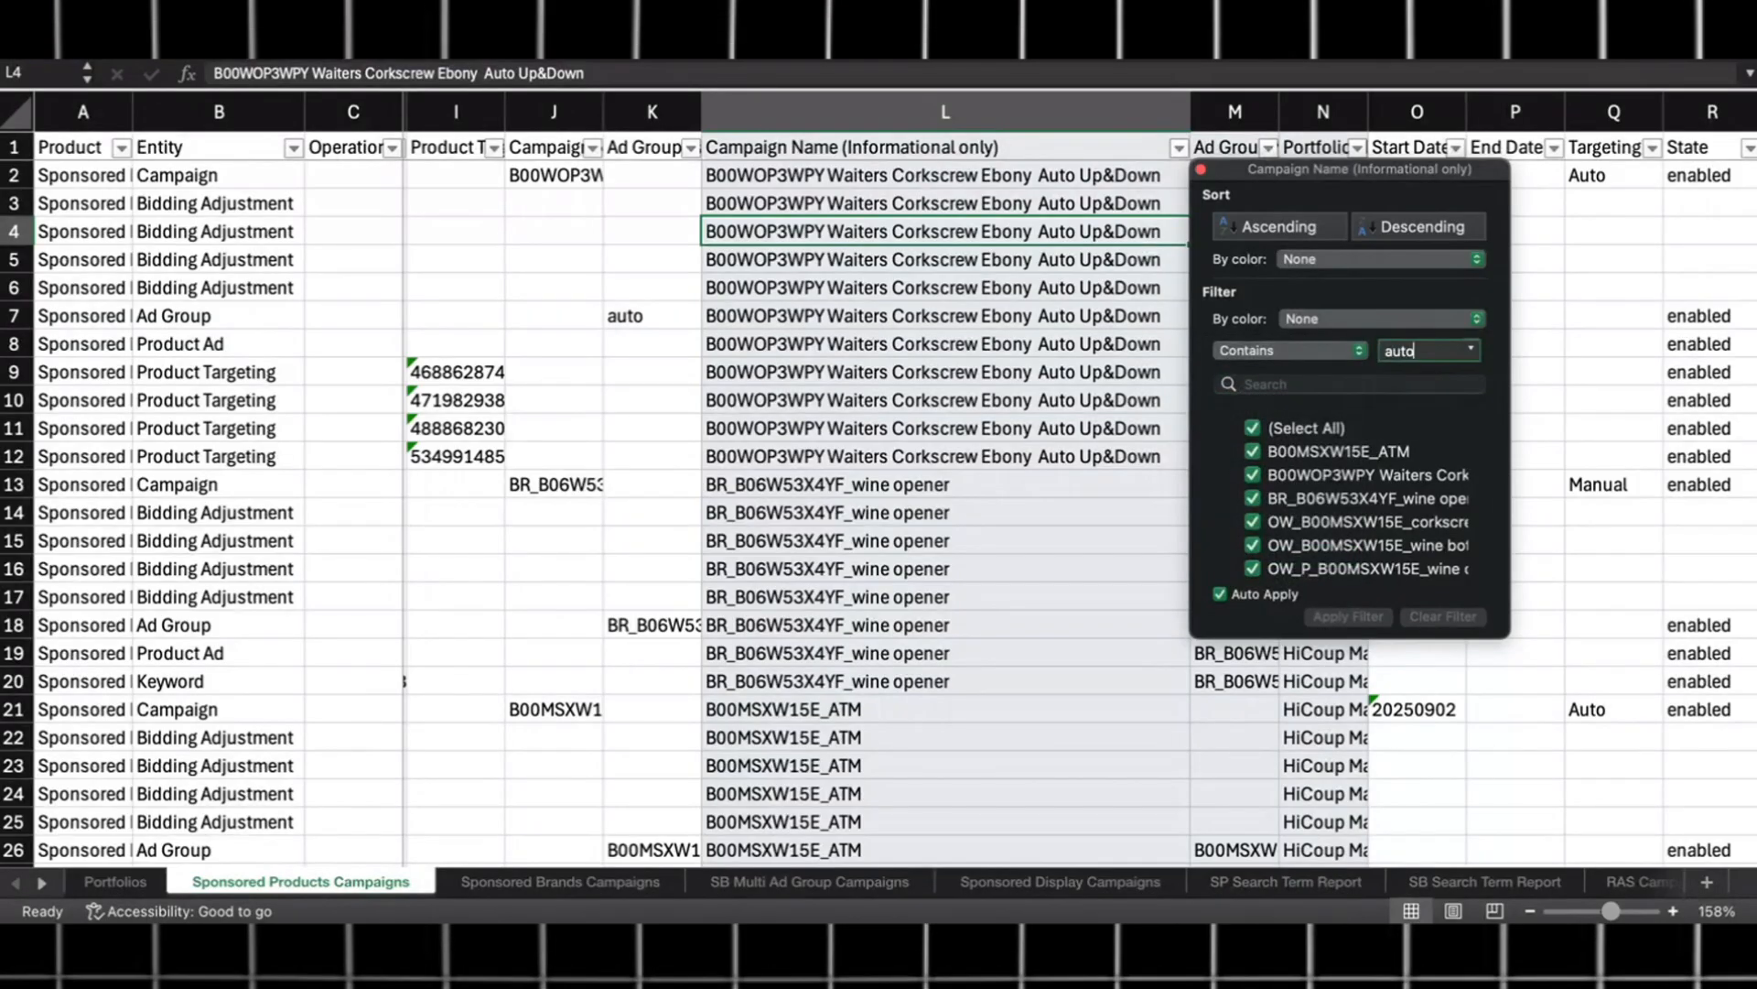
{"action": "left_click", "coordinate": [977, 388]}
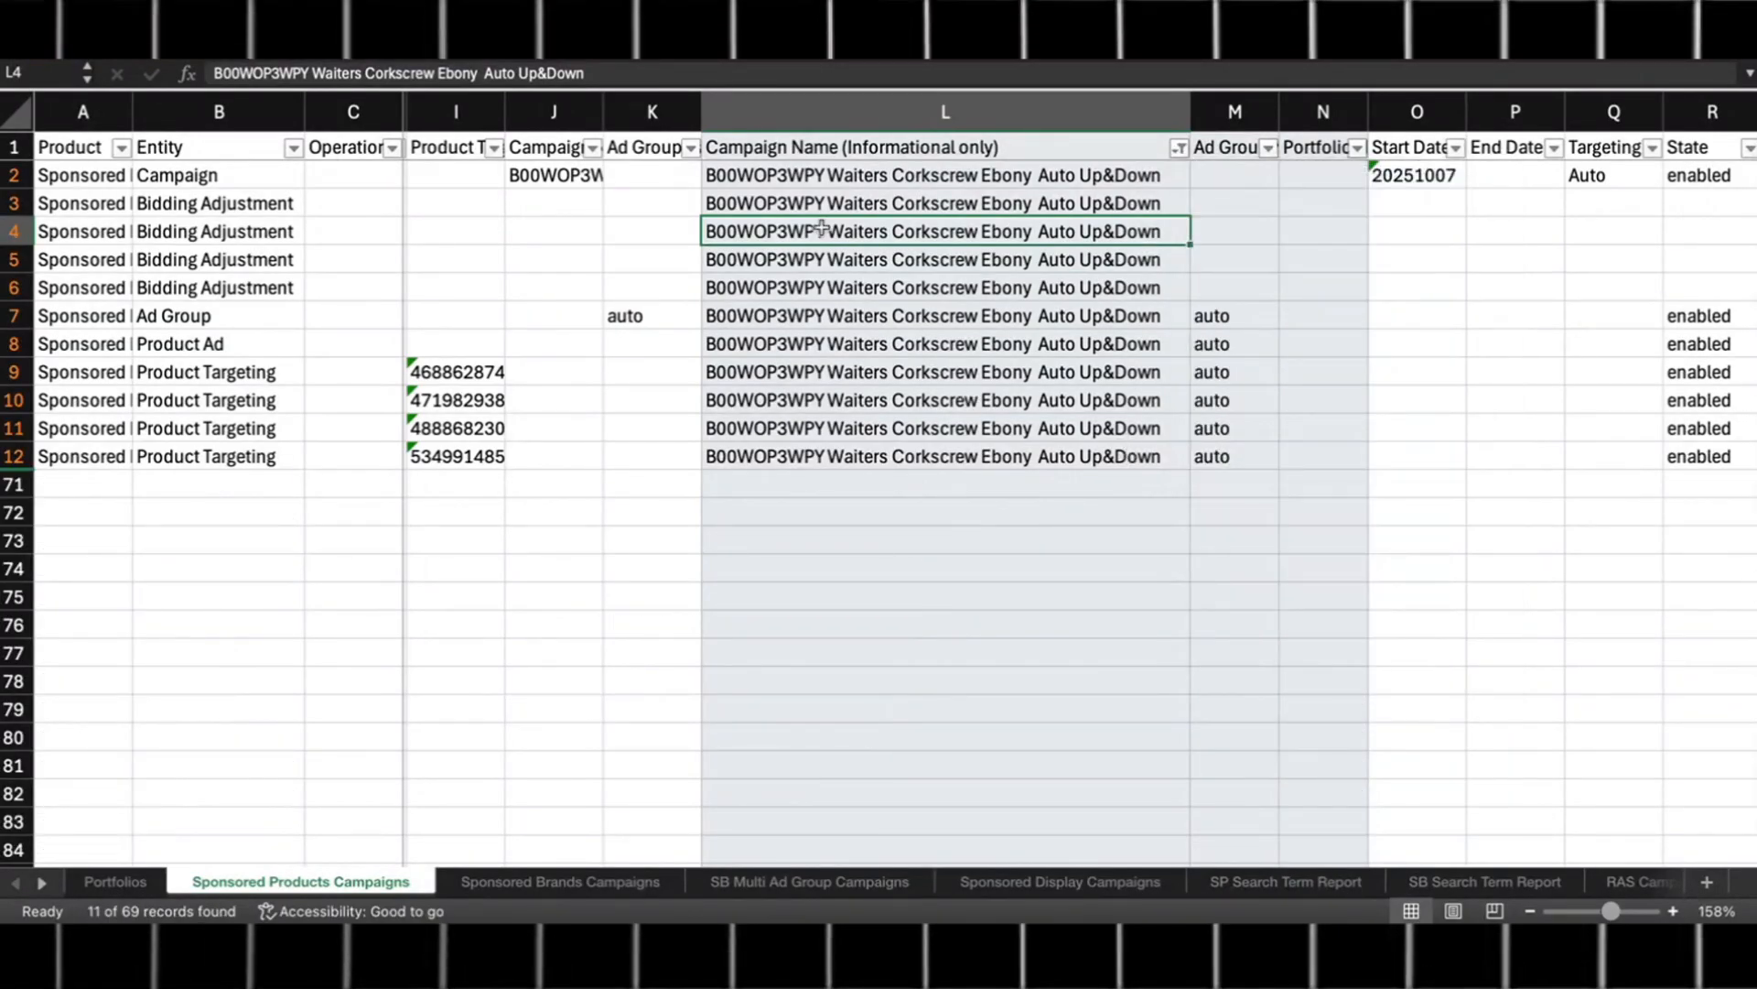
{"action": "scroll", "coordinate": [814, 236], "scroll_direction": "down", "scroll_amount": 1}
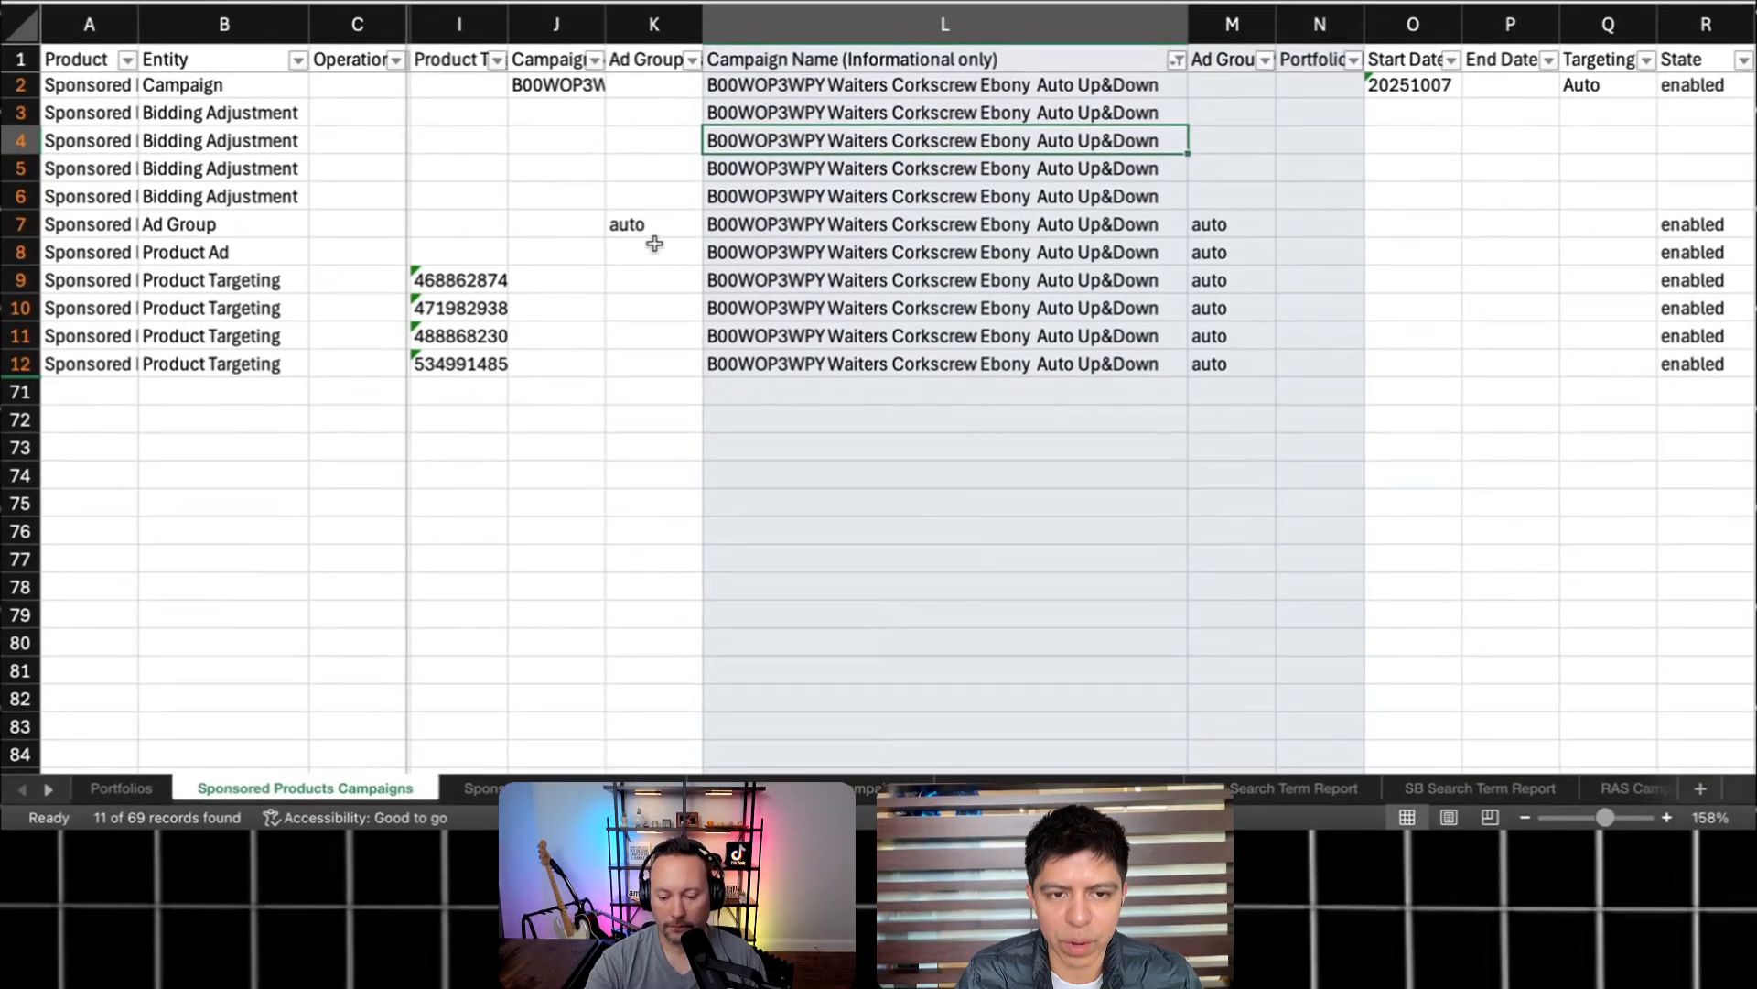
Step: Look across the filtered campaign's columns through to the performance metrics, then enlarge the sheet to 232%
{"action": "scroll", "coordinate": [1098, 320], "scroll_direction": "right", "scroll_amount": 10}
{"action": "scroll", "coordinate": [1089, 227], "scroll_direction": "right", "scroll_amount": 10}
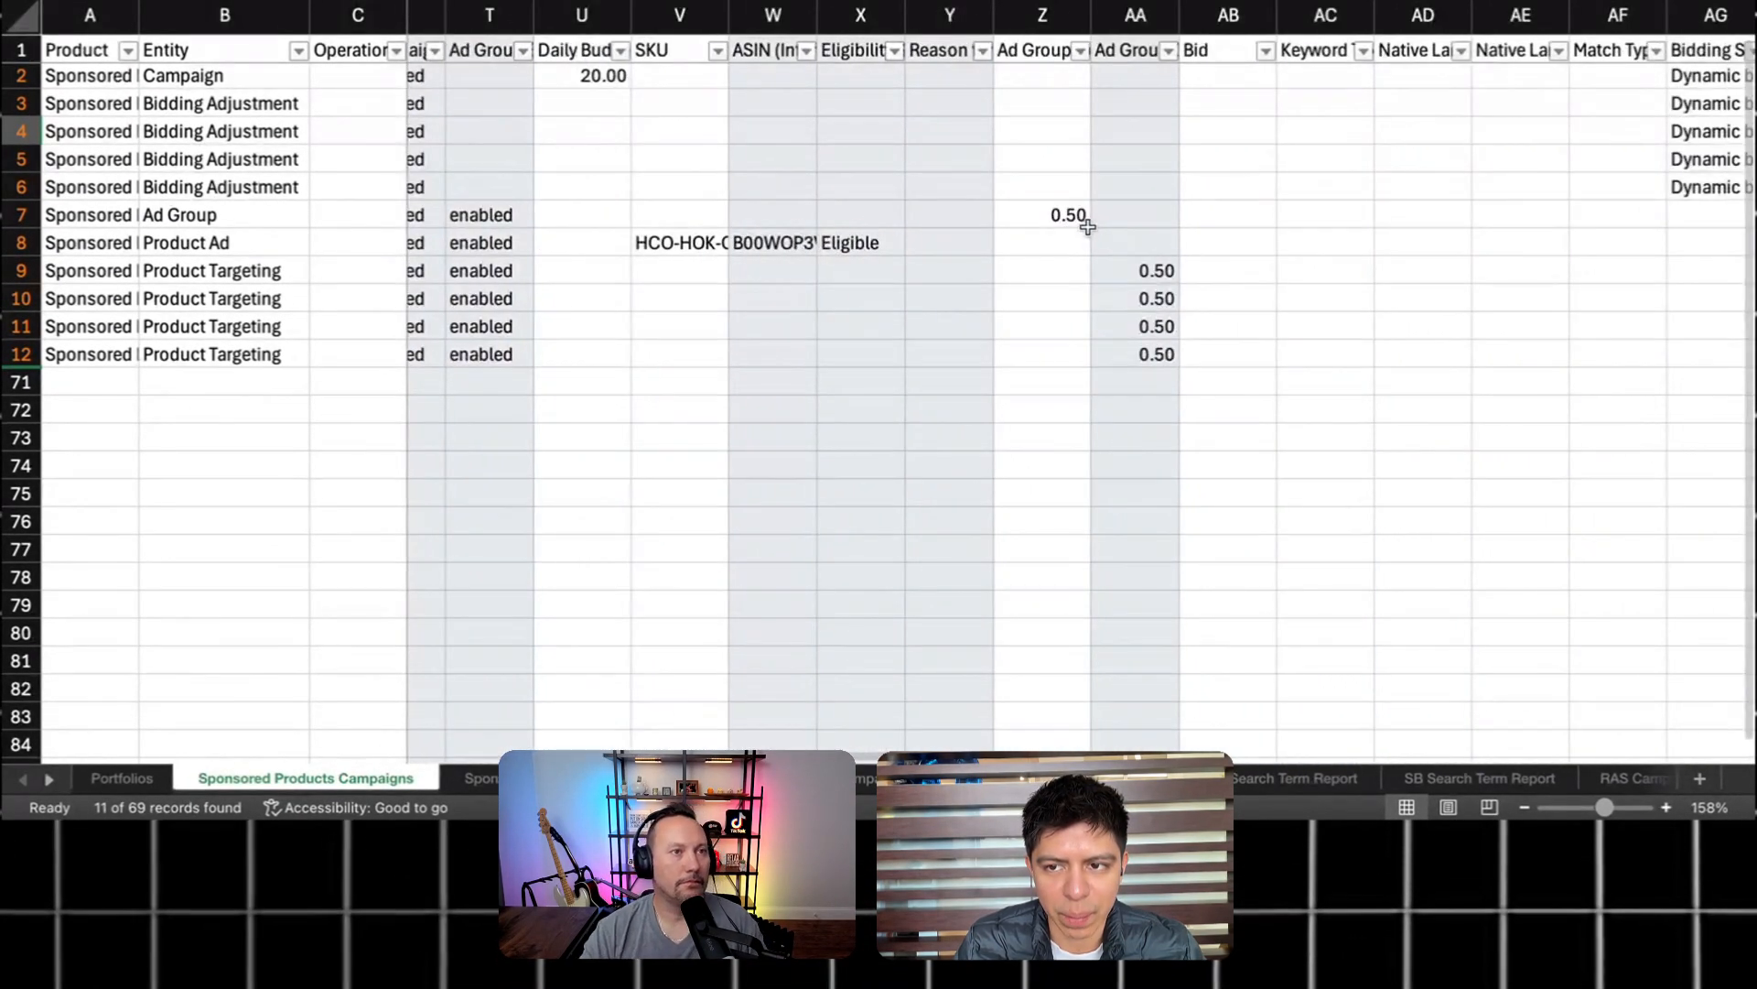
{"action": "scroll", "coordinate": [1086, 231], "scroll_direction": "right", "scroll_amount": 5}
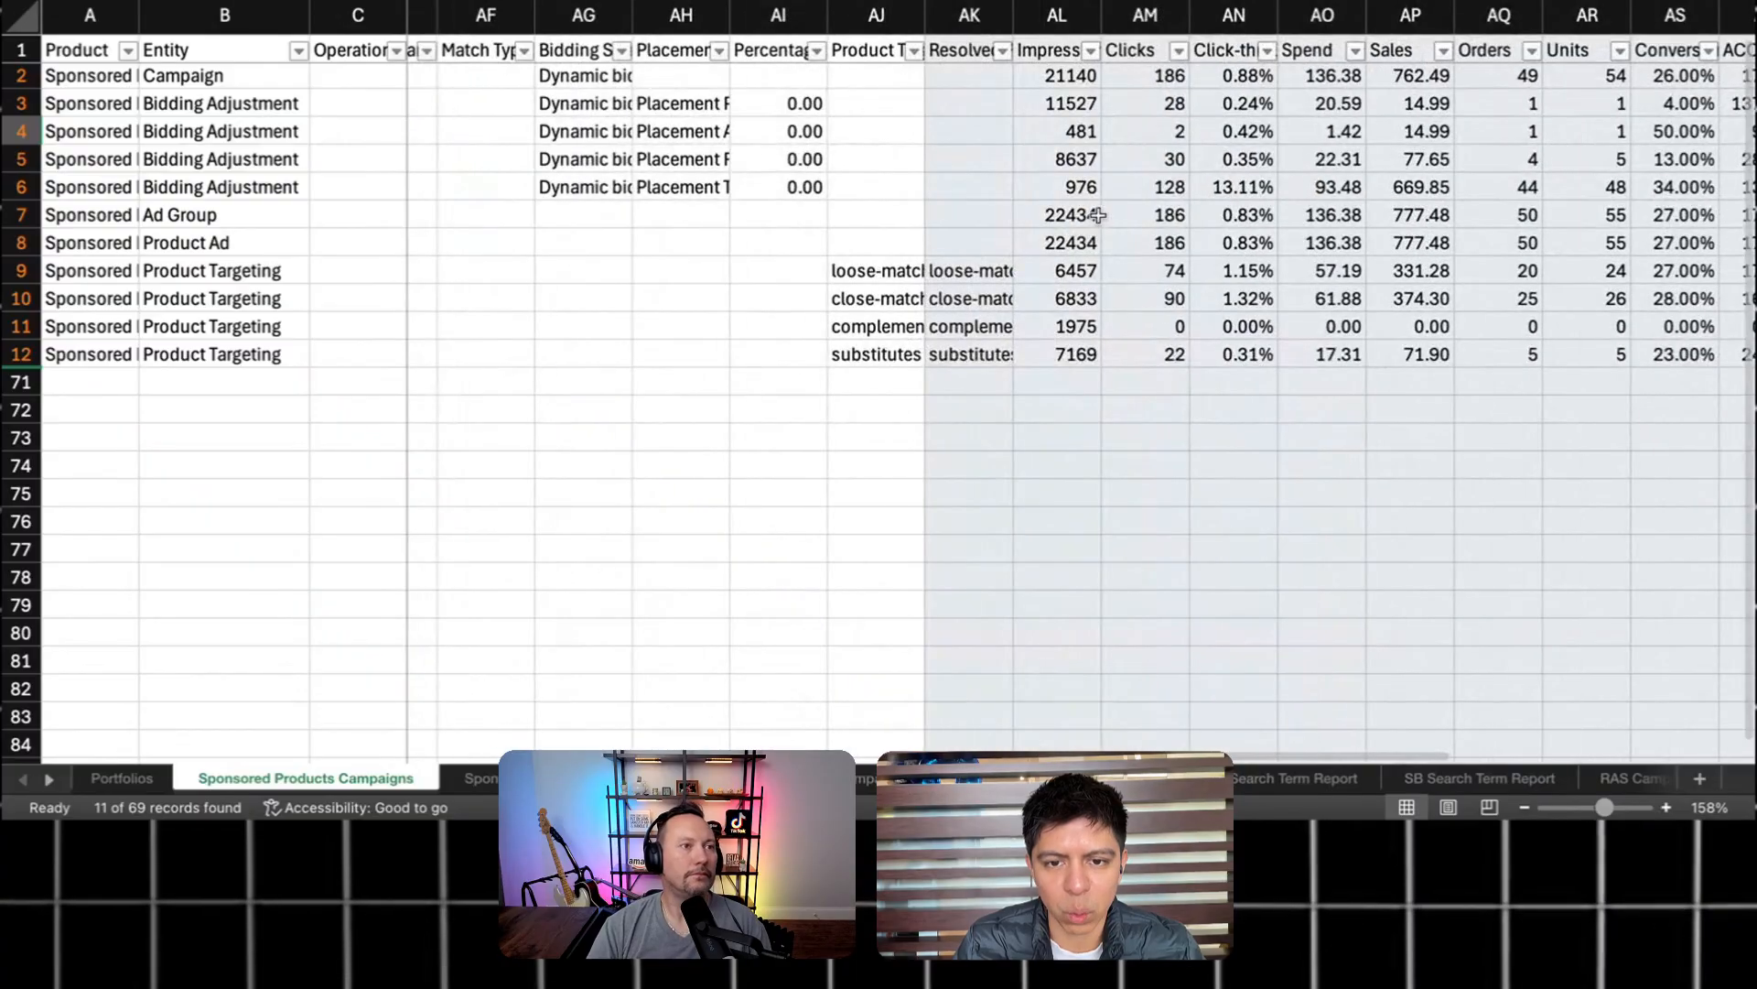
{"action": "scroll", "coordinate": [1138, 274], "scroll_direction": "left", "scroll_amount": 15}
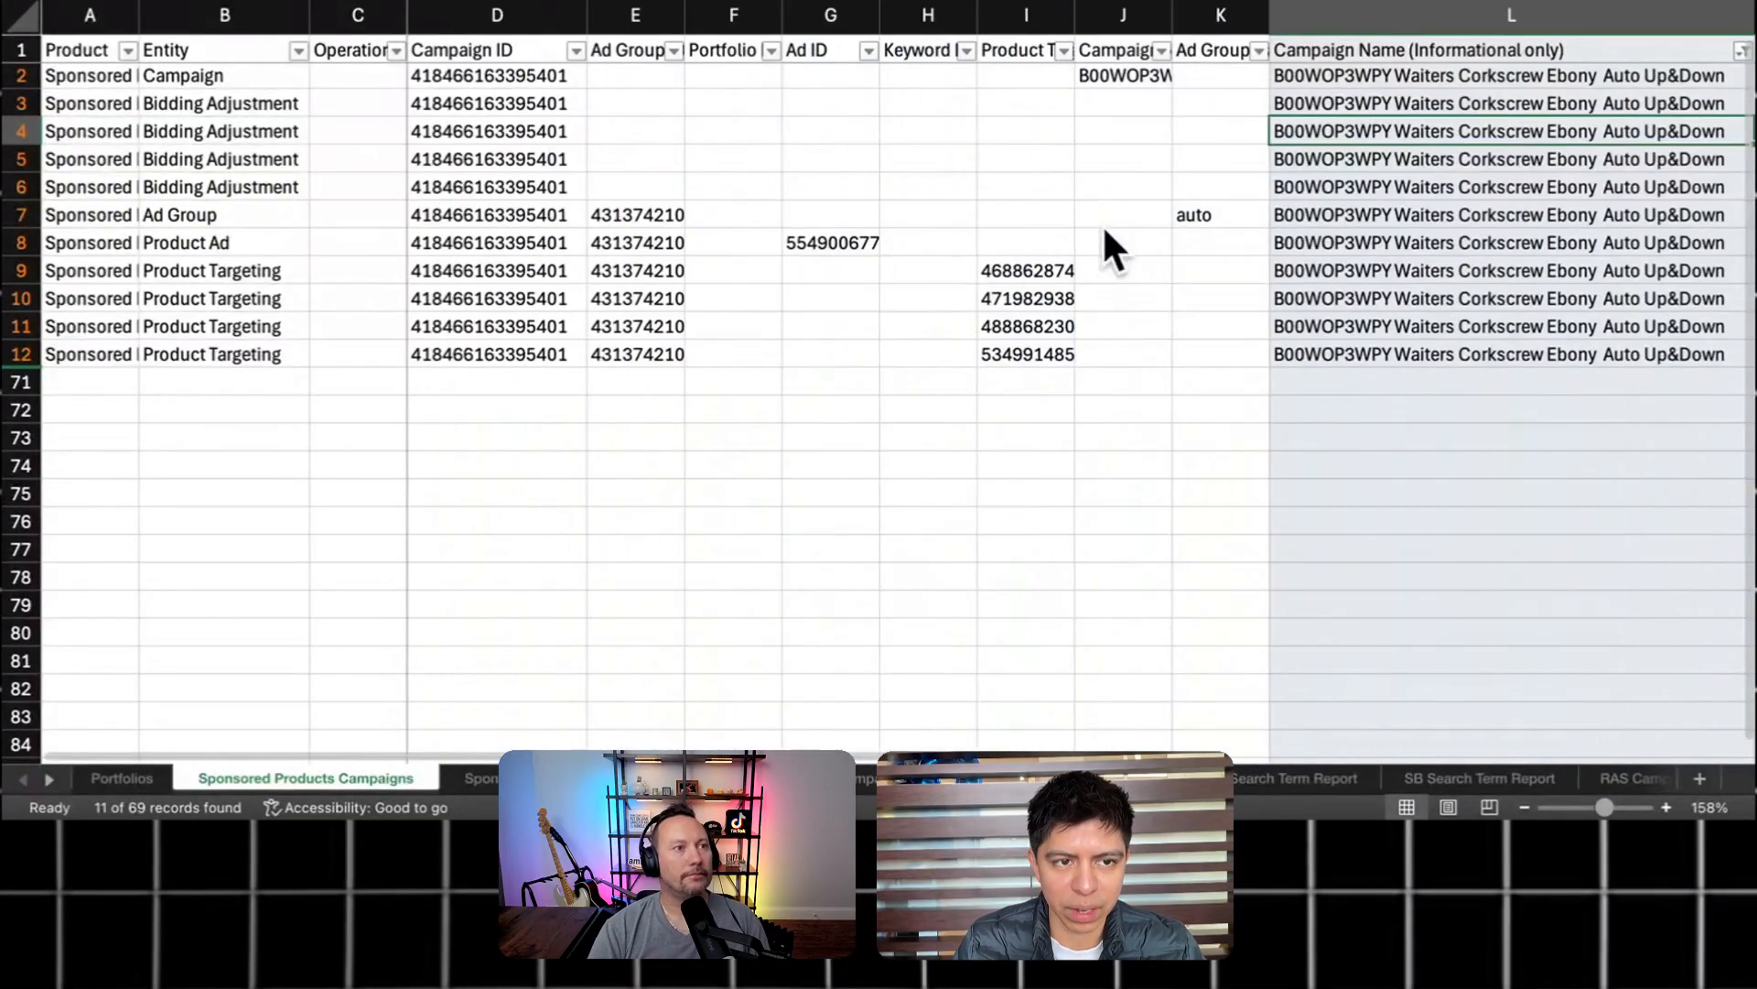
{"action": "left_click", "coordinate": [5, 84]}
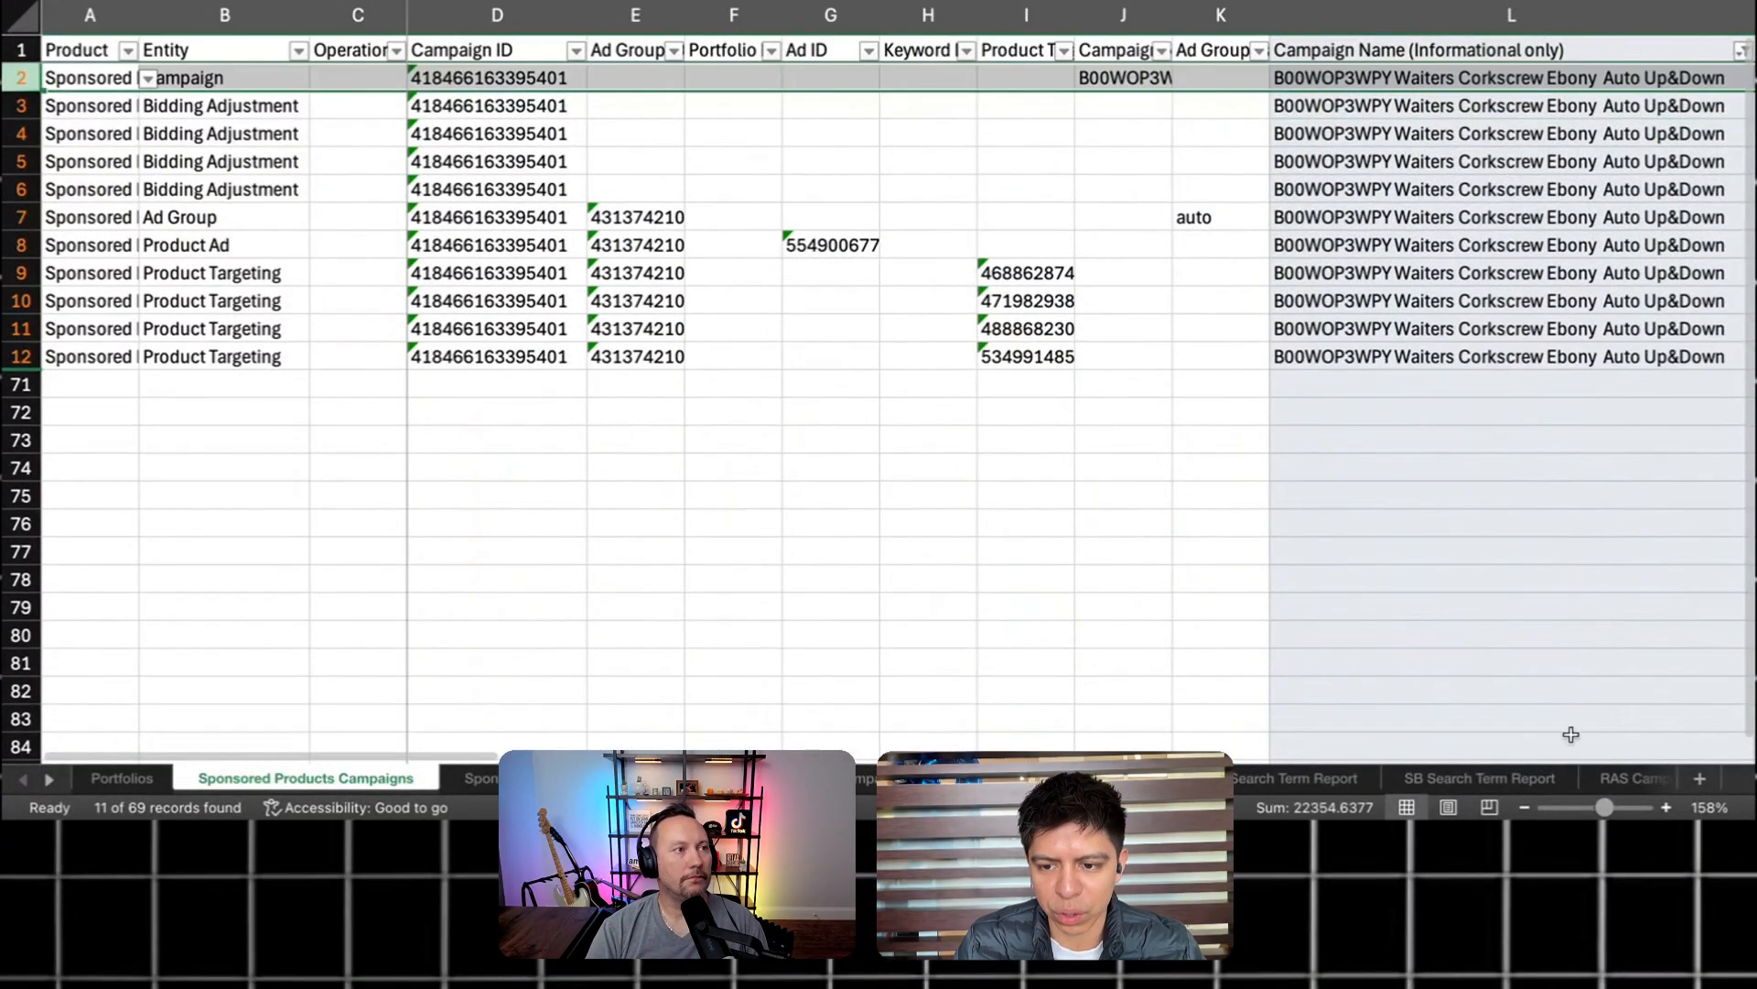
{"action": "left_click", "coordinate": [1621, 810]}
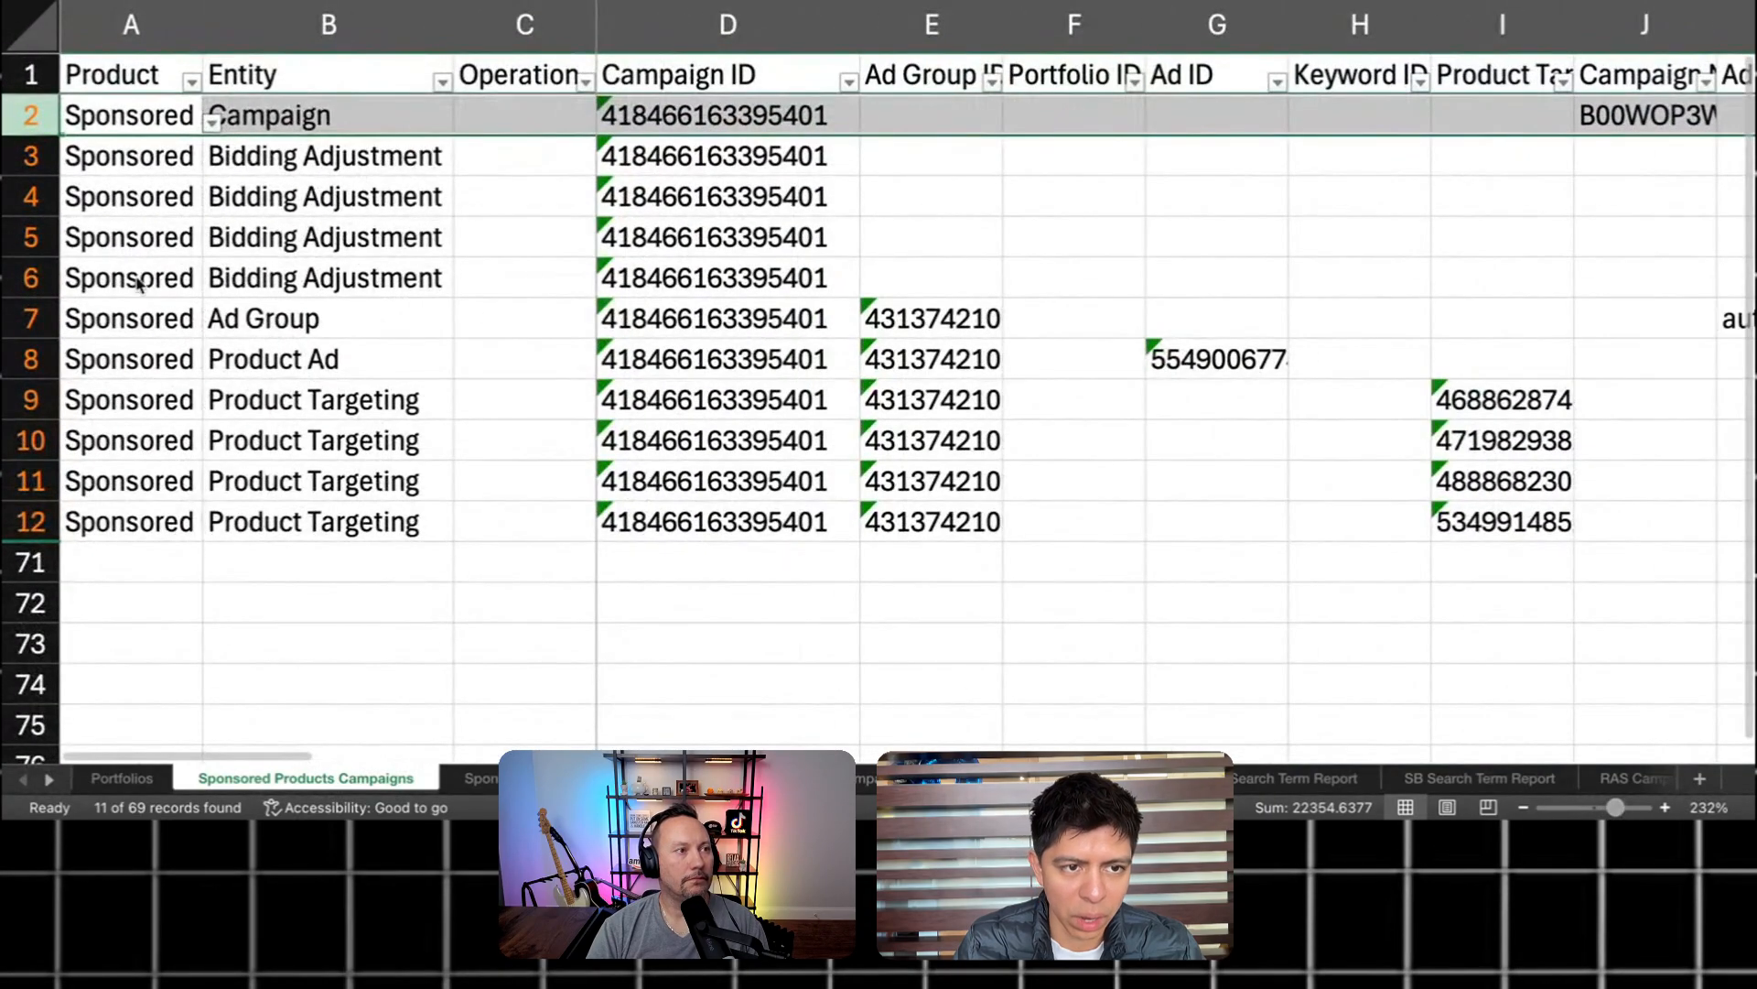
Step: Examine the Campaign entity in row 2 and its informational campaign name
{"action": "left_click", "coordinate": [145, 286]}
{"action": "left_click", "coordinate": [38, 121]}
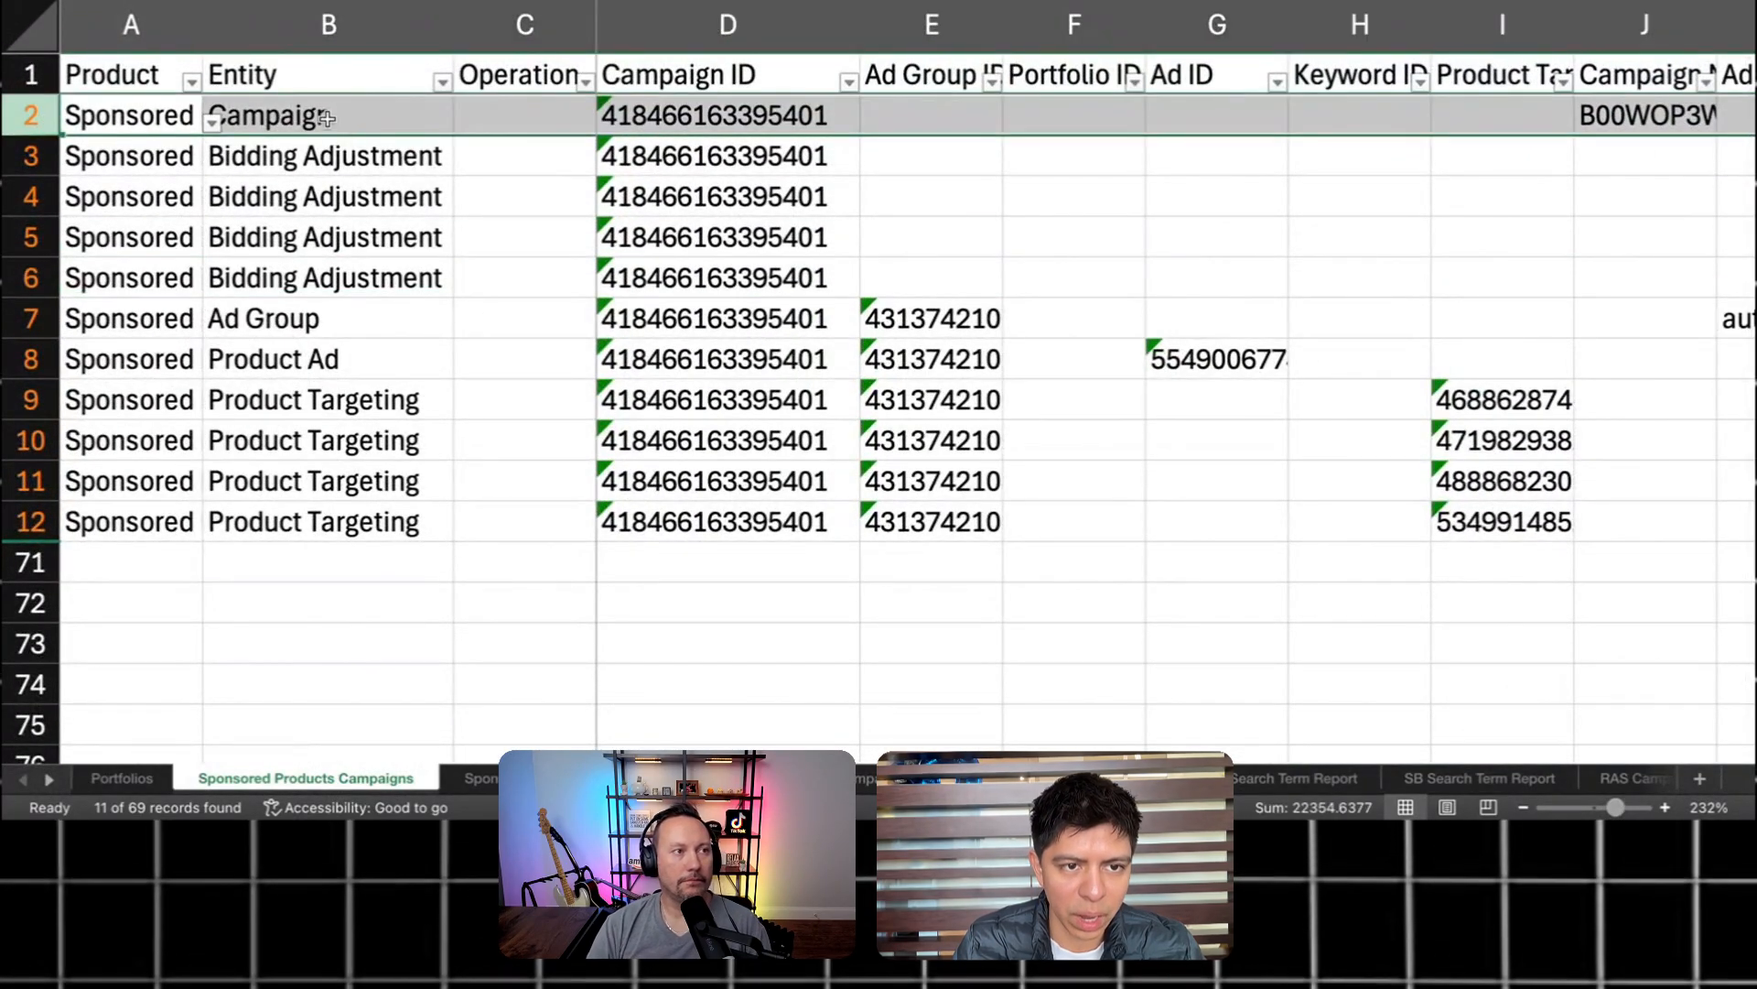
{"action": "left_click", "coordinate": [327, 115]}
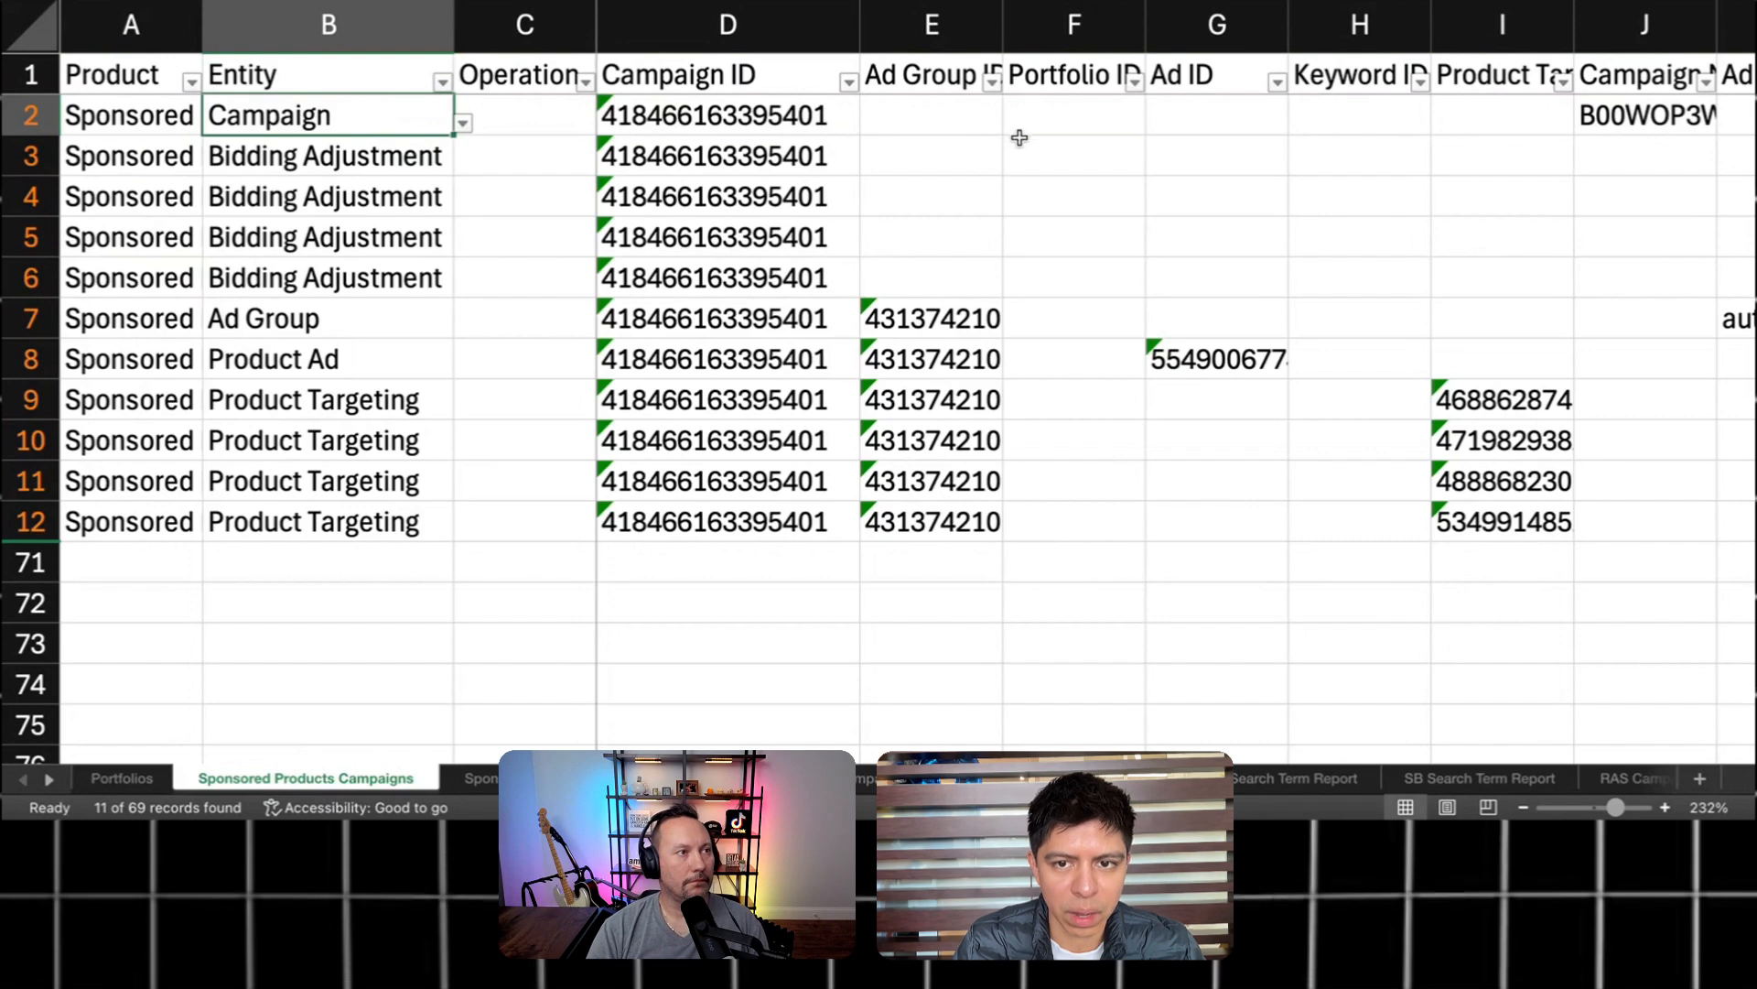
{"action": "scroll", "coordinate": [1020, 138], "scroll_direction": "right", "scroll_amount": 5}
{"action": "left_click", "coordinate": [1165, 139]}
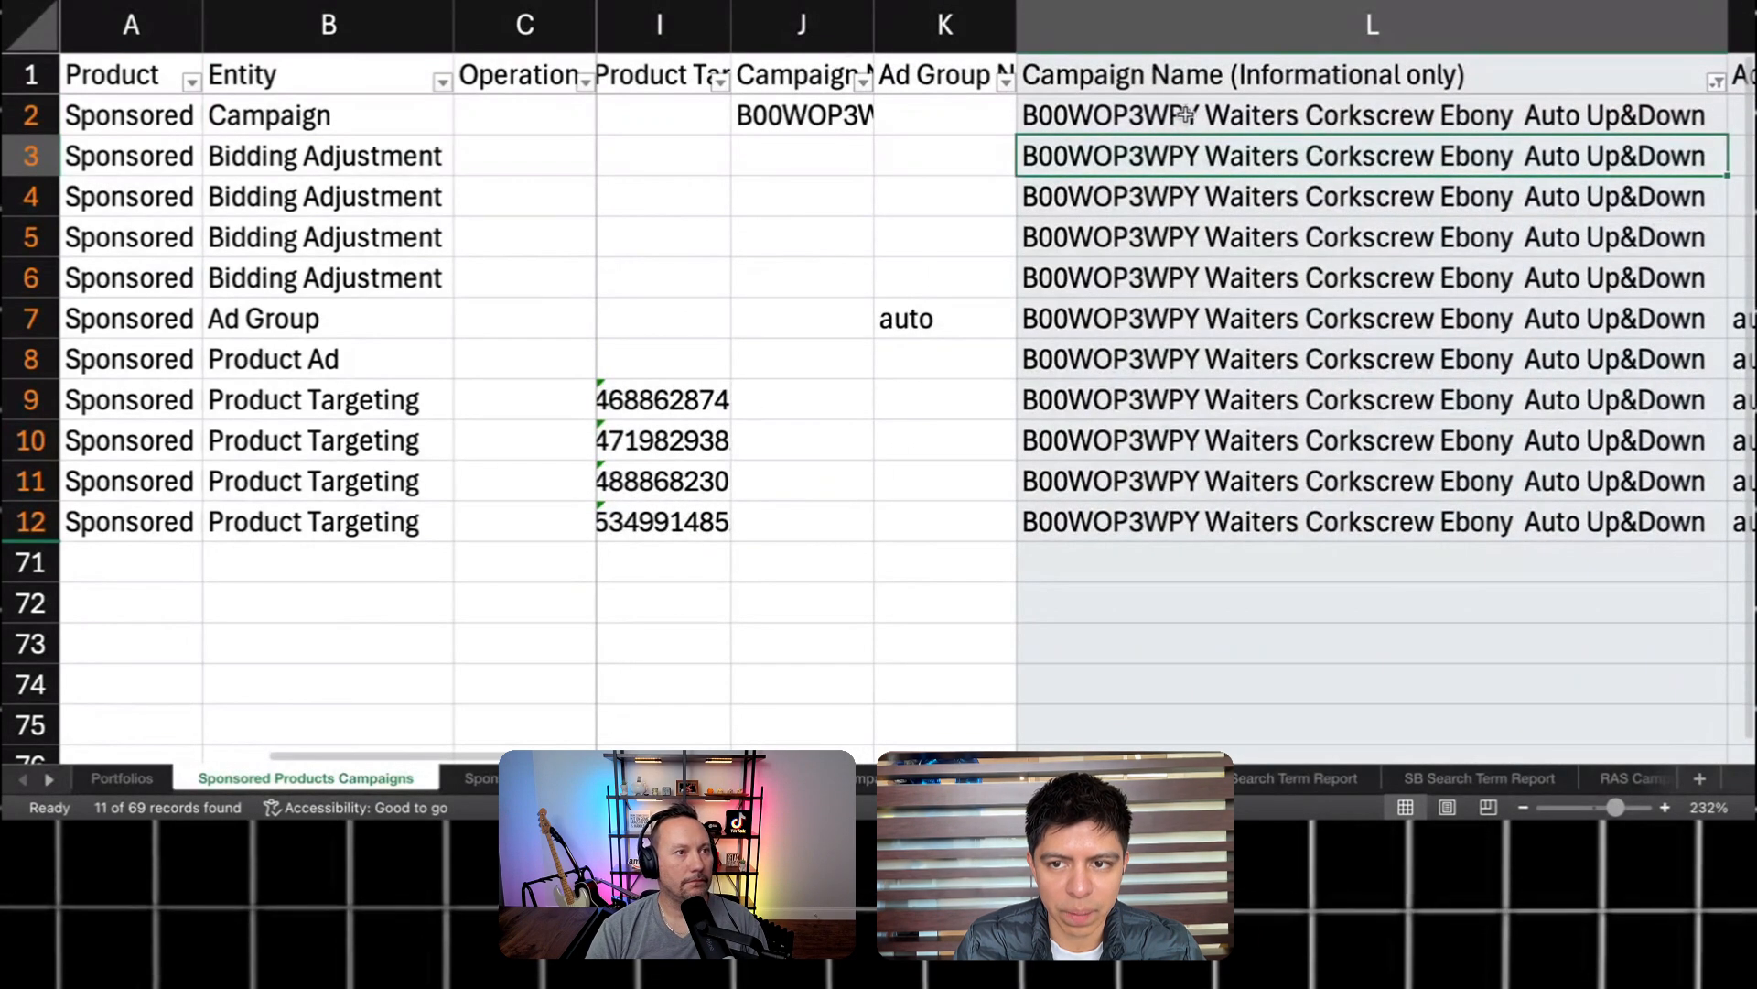
{"action": "left_click", "coordinate": [1181, 117]}
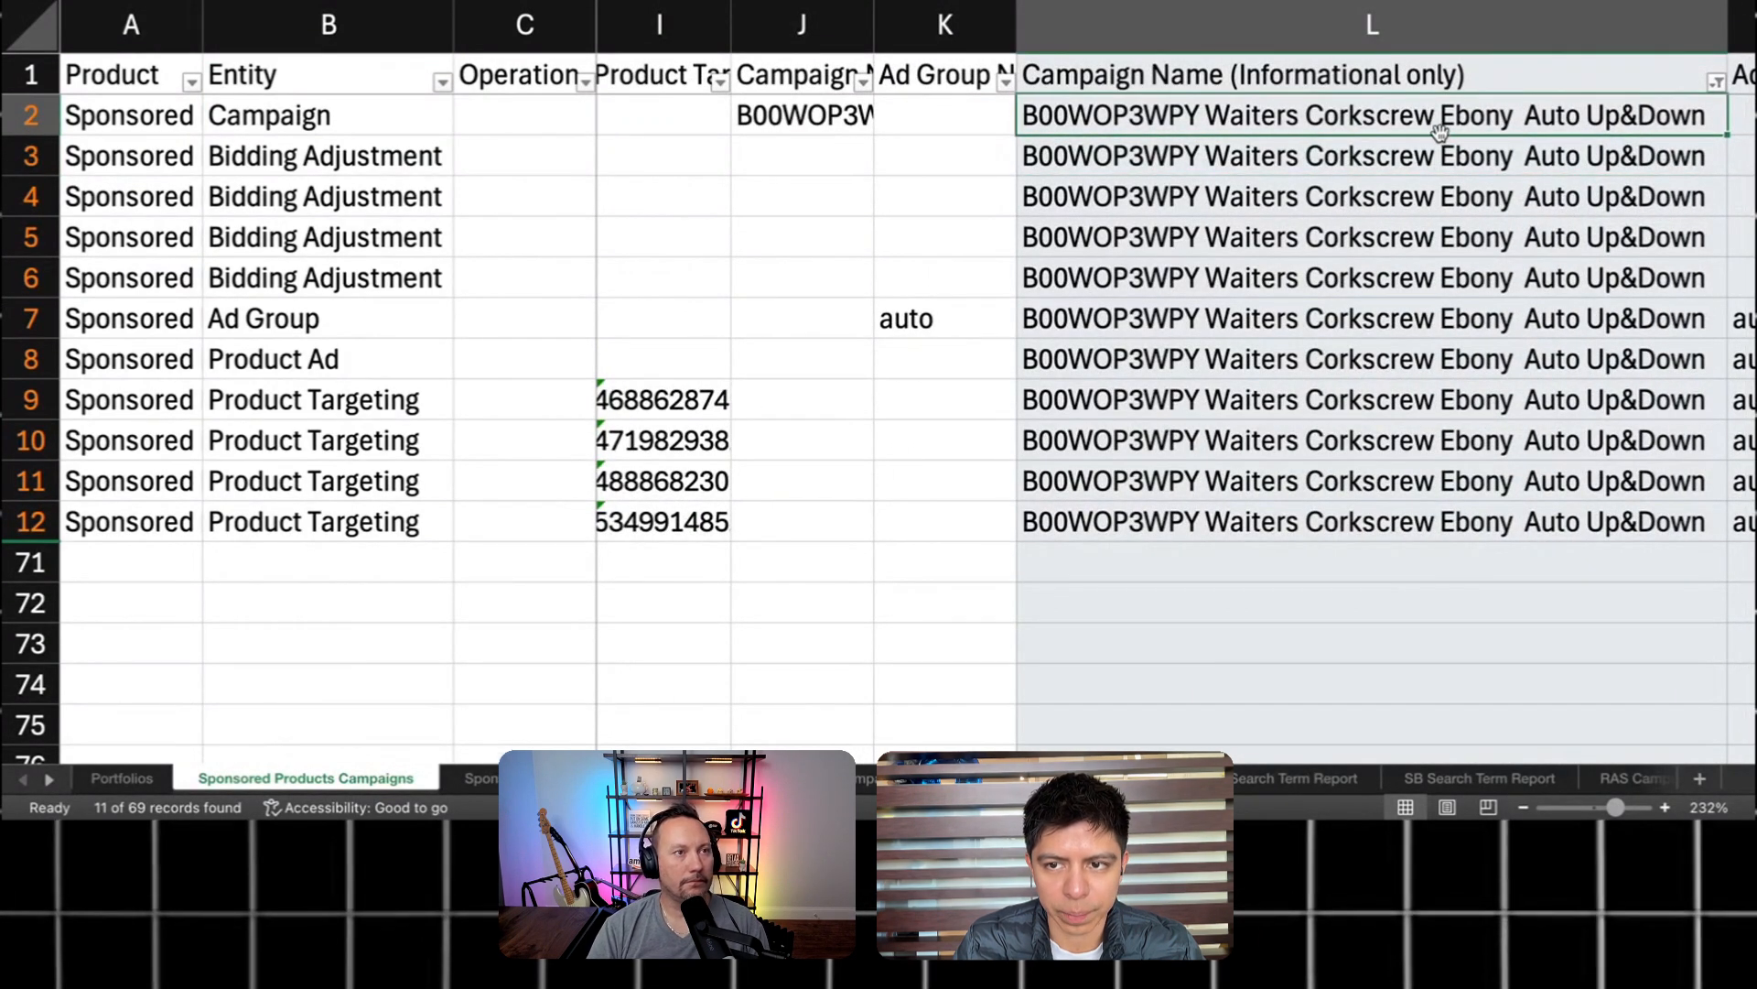
{"action": "scroll", "coordinate": [1440, 129], "scroll_direction": "right", "scroll_amount": 2}
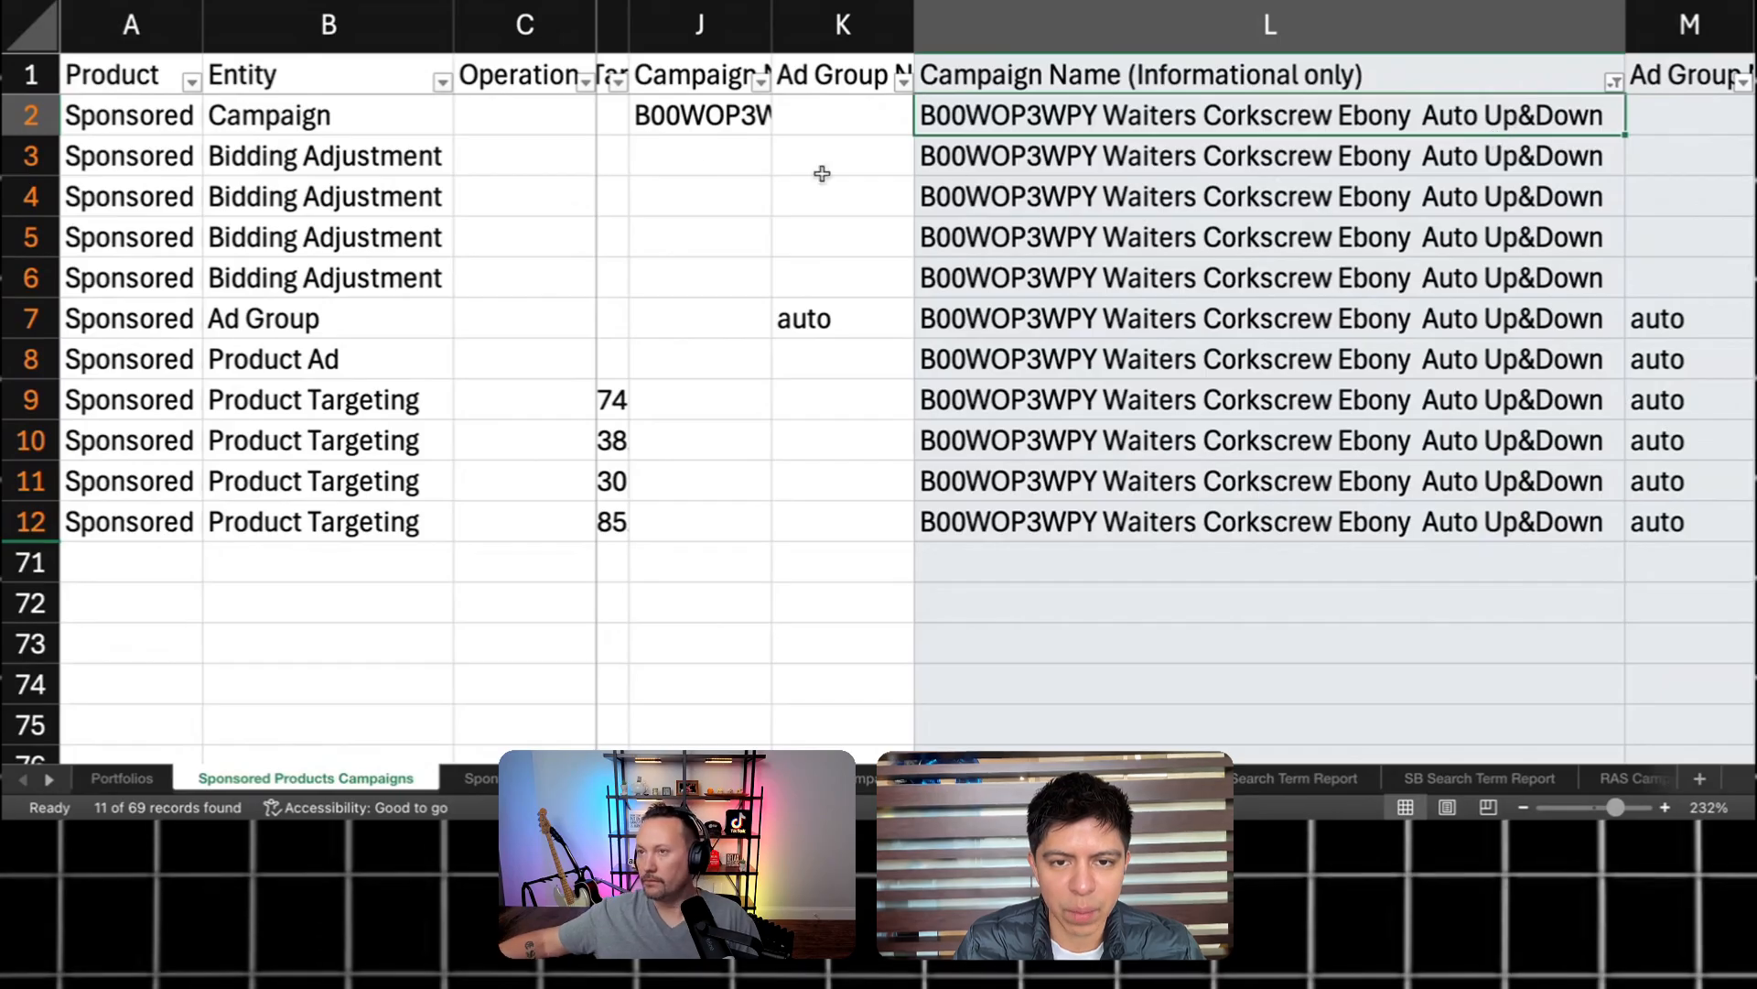
Step: Widen the Placement column and select the placements of the four Bidding Adjustment rows
{"action": "left_click_drag", "start_coordinate": [275, 172], "coordinate": [275, 279]}
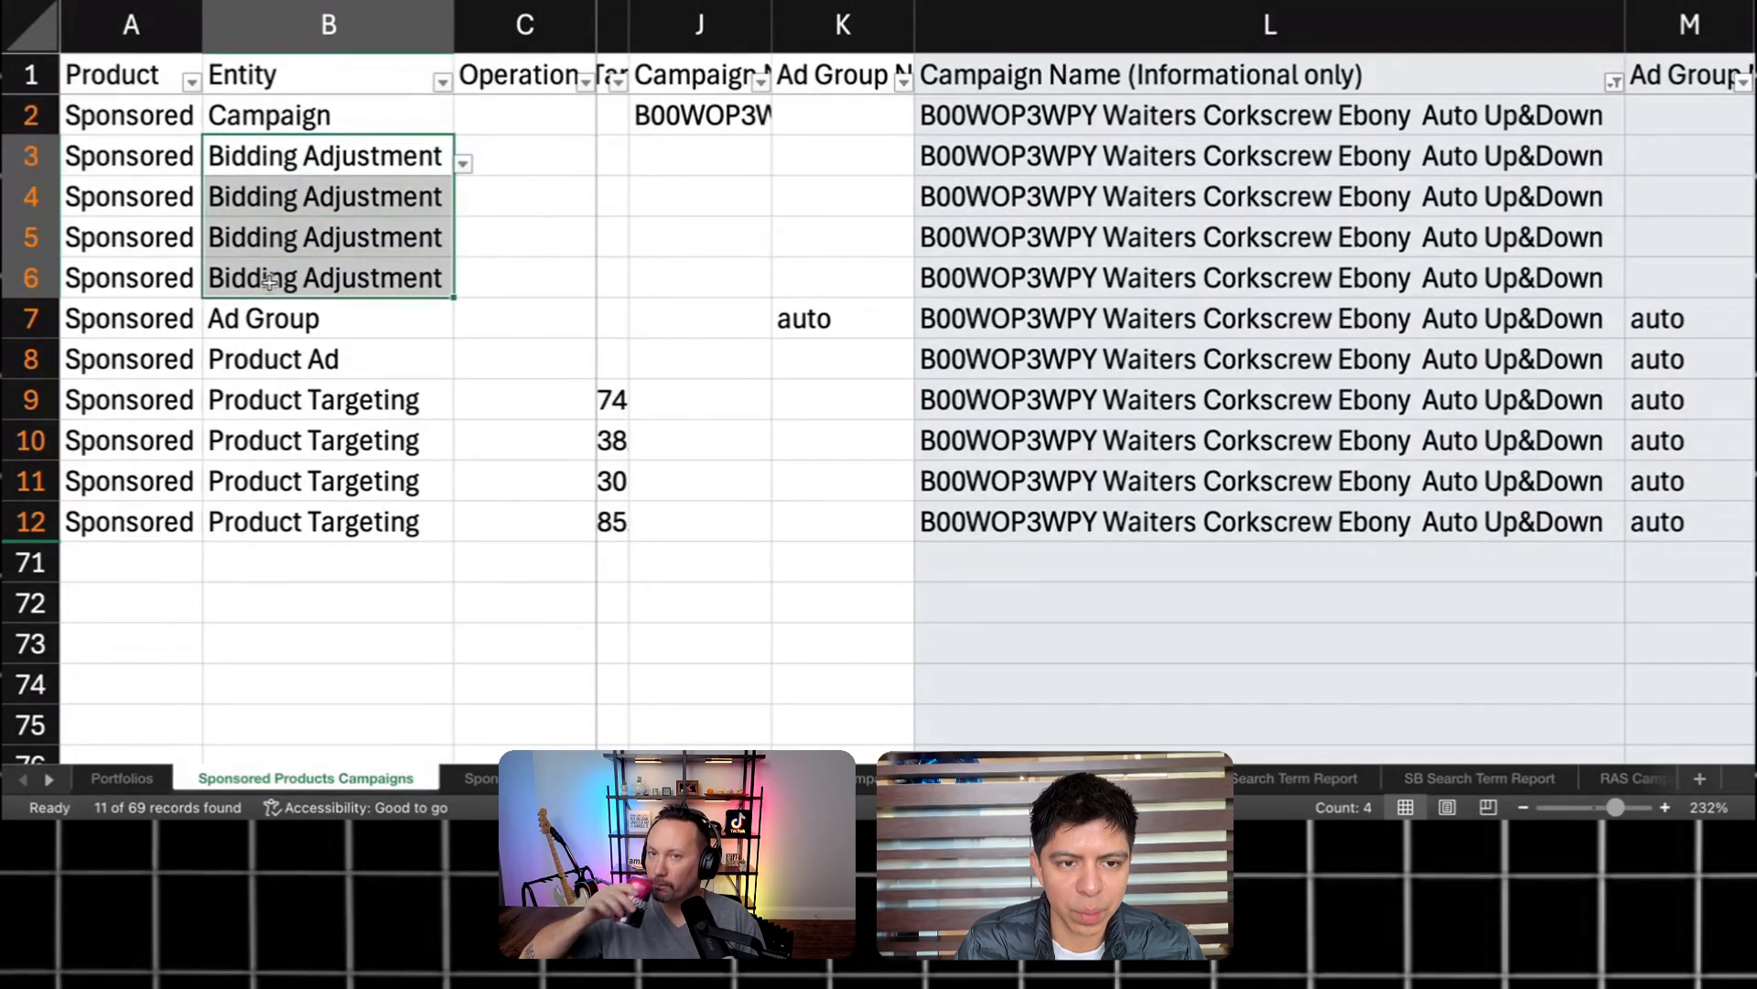
{"action": "scroll", "coordinate": [740, 213], "scroll_direction": "right", "scroll_amount": 12}
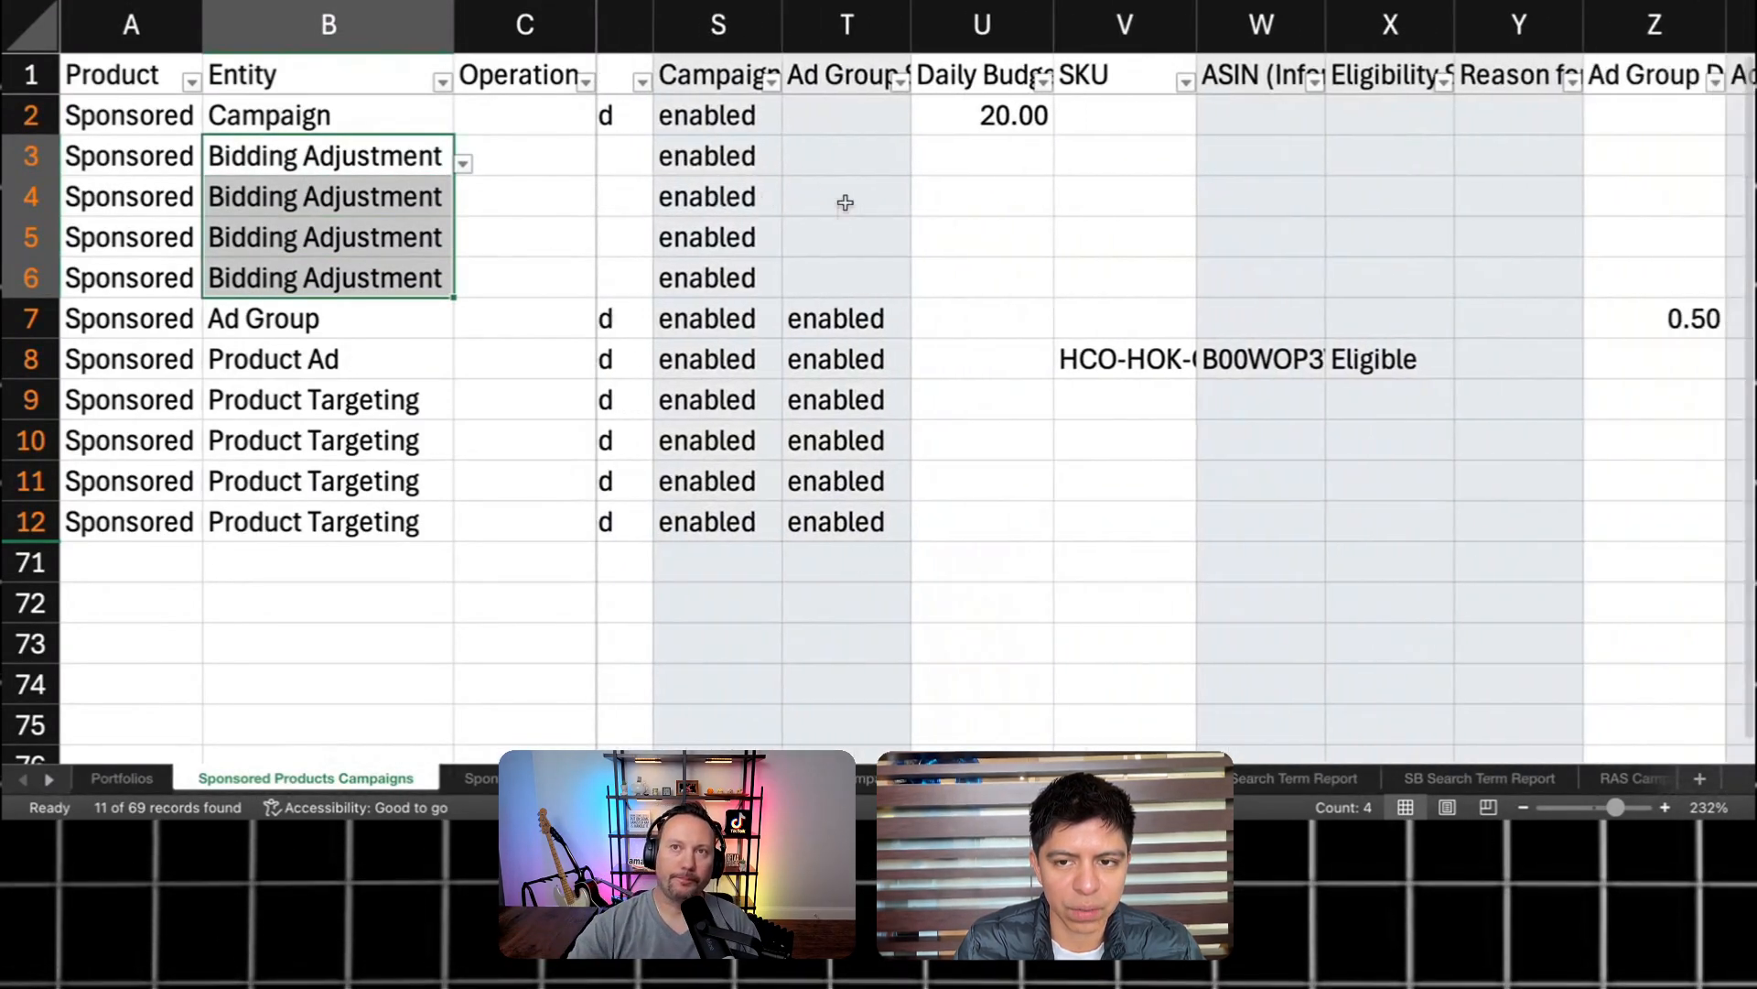
{"action": "scroll", "coordinate": [988, 227], "scroll_direction": "right", "scroll_amount": 8}
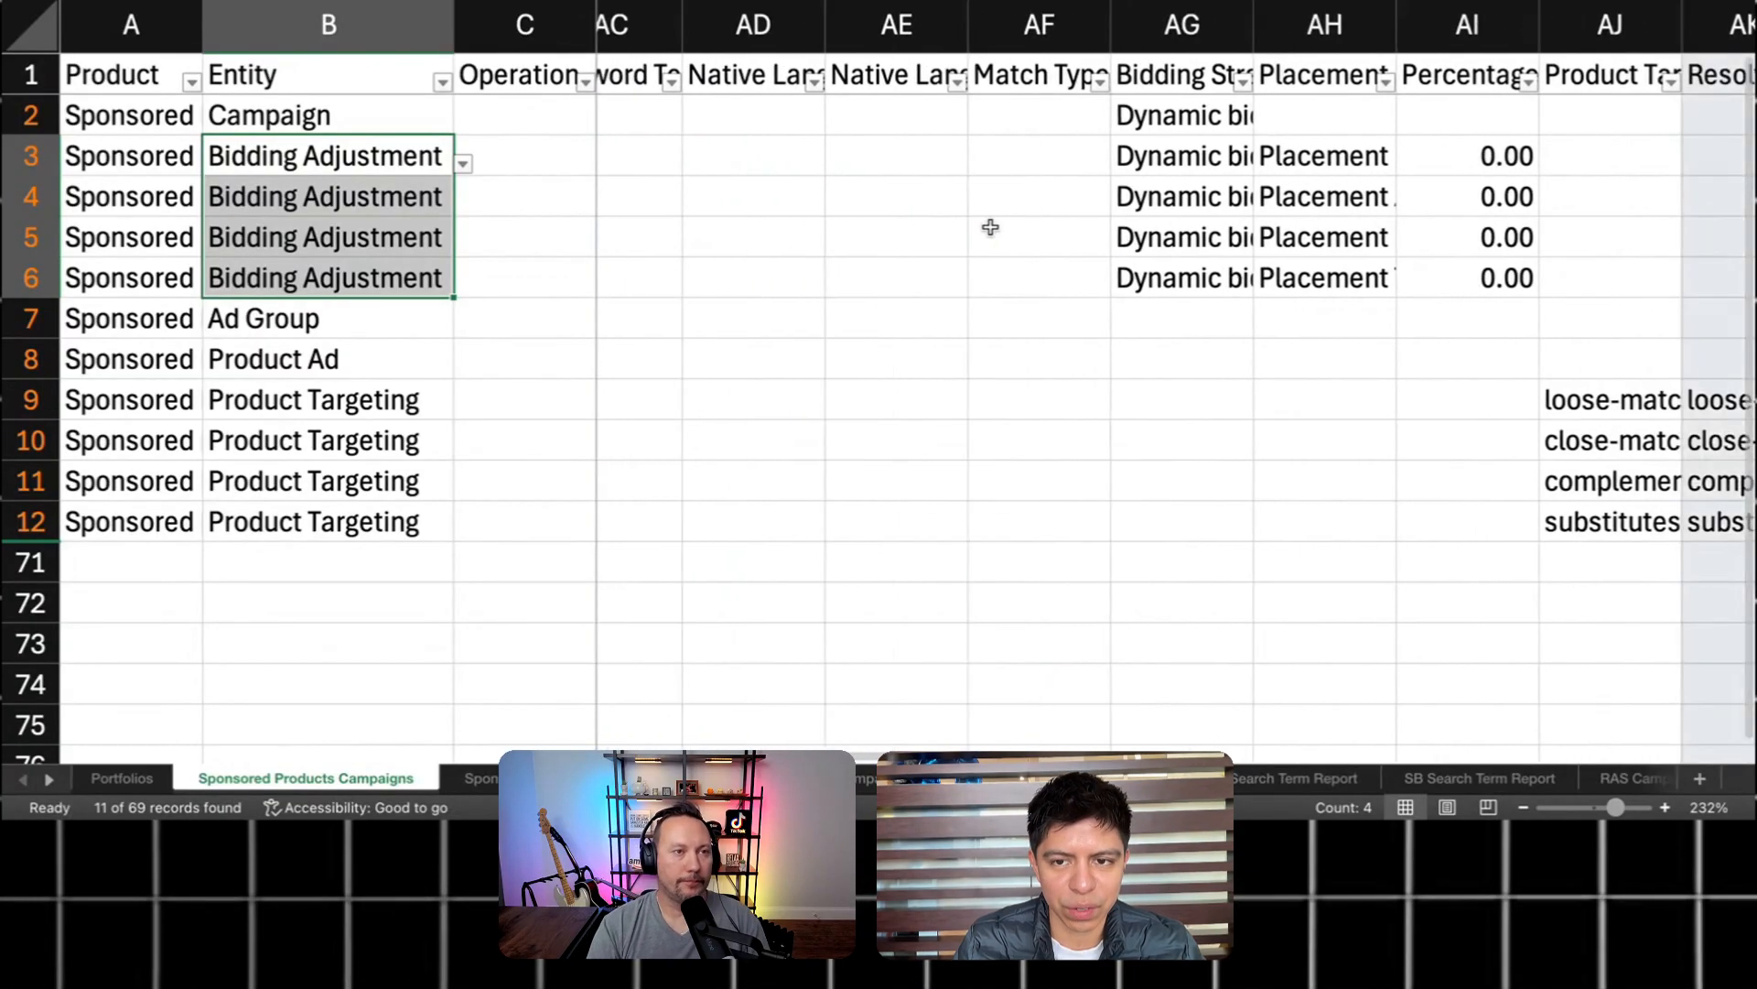
{"action": "left_click_drag", "start_coordinate": [1275, 27], "coordinate": [1419, 28]}
{"action": "left_click", "coordinate": [1322, 214]}
{"action": "left_click", "coordinate": [1242, 270]}
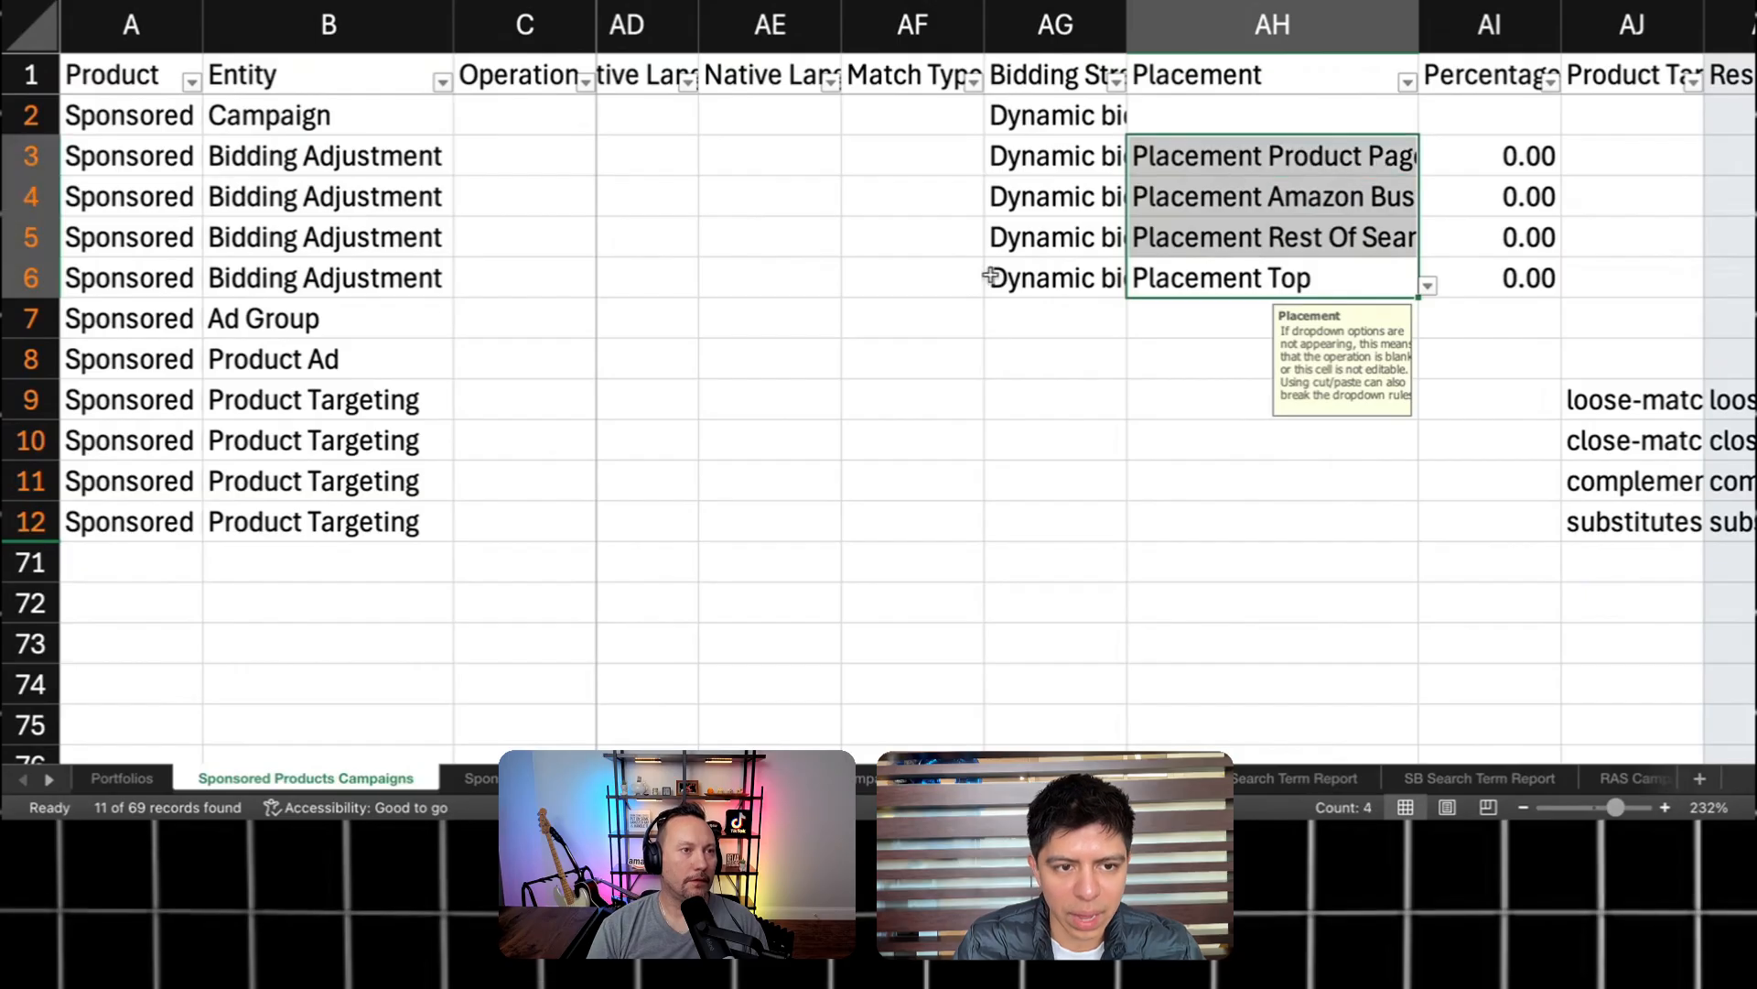
Step: Examine the Ad Group row's name, status and bid columns, and the Product Ad row's SKU
{"action": "left_click", "coordinate": [362, 324]}
{"action": "scroll", "coordinate": [848, 342], "scroll_direction": "left", "scroll_amount": 10}
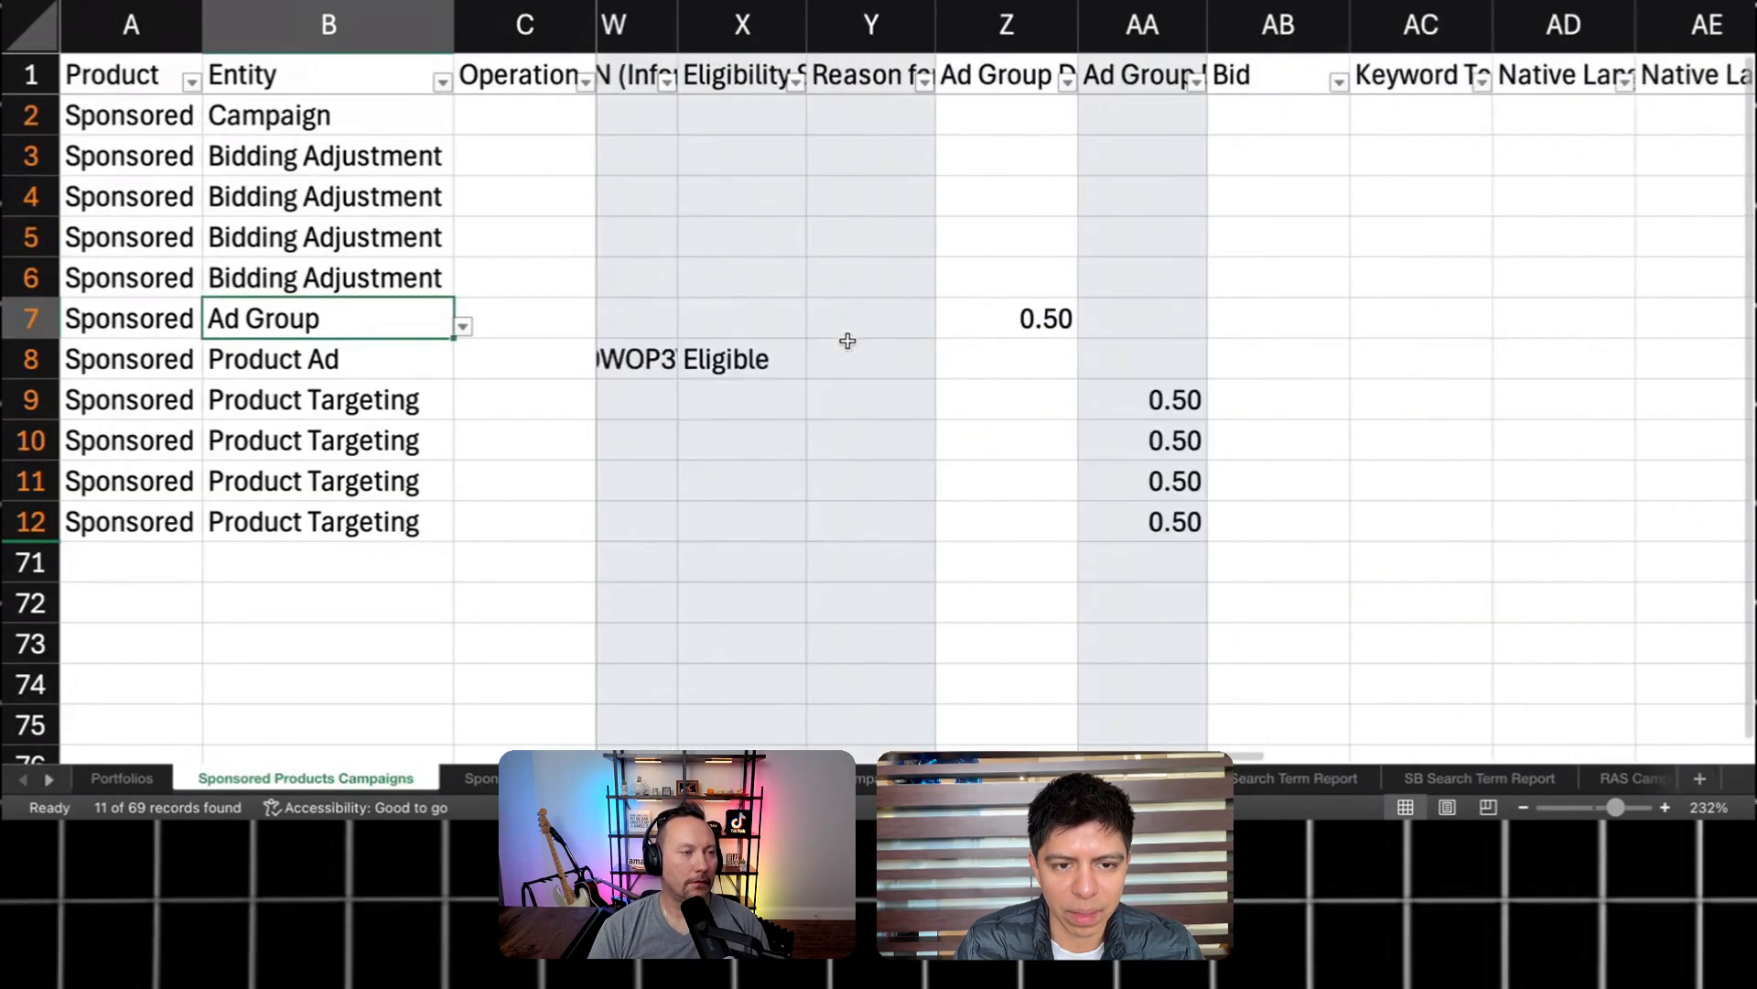
{"action": "scroll", "coordinate": [880, 359], "scroll_direction": "left", "scroll_amount": 3}
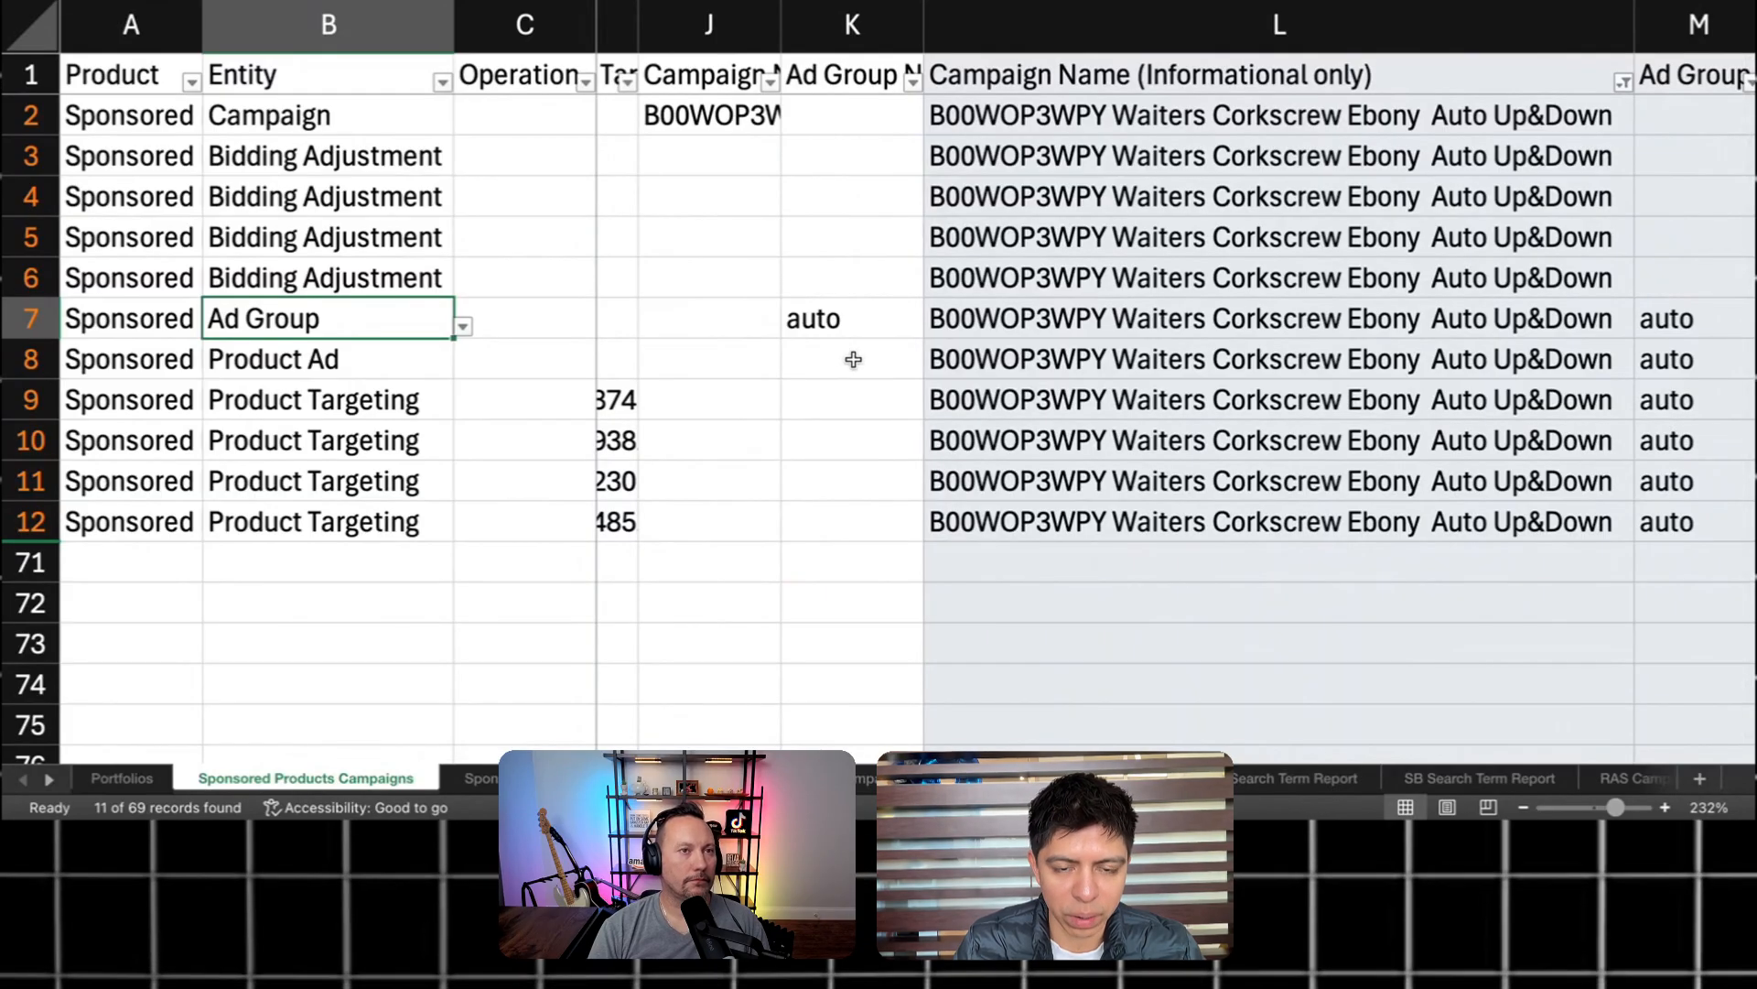
{"action": "scroll", "coordinate": [853, 360], "scroll_direction": "right", "scroll_amount": 8}
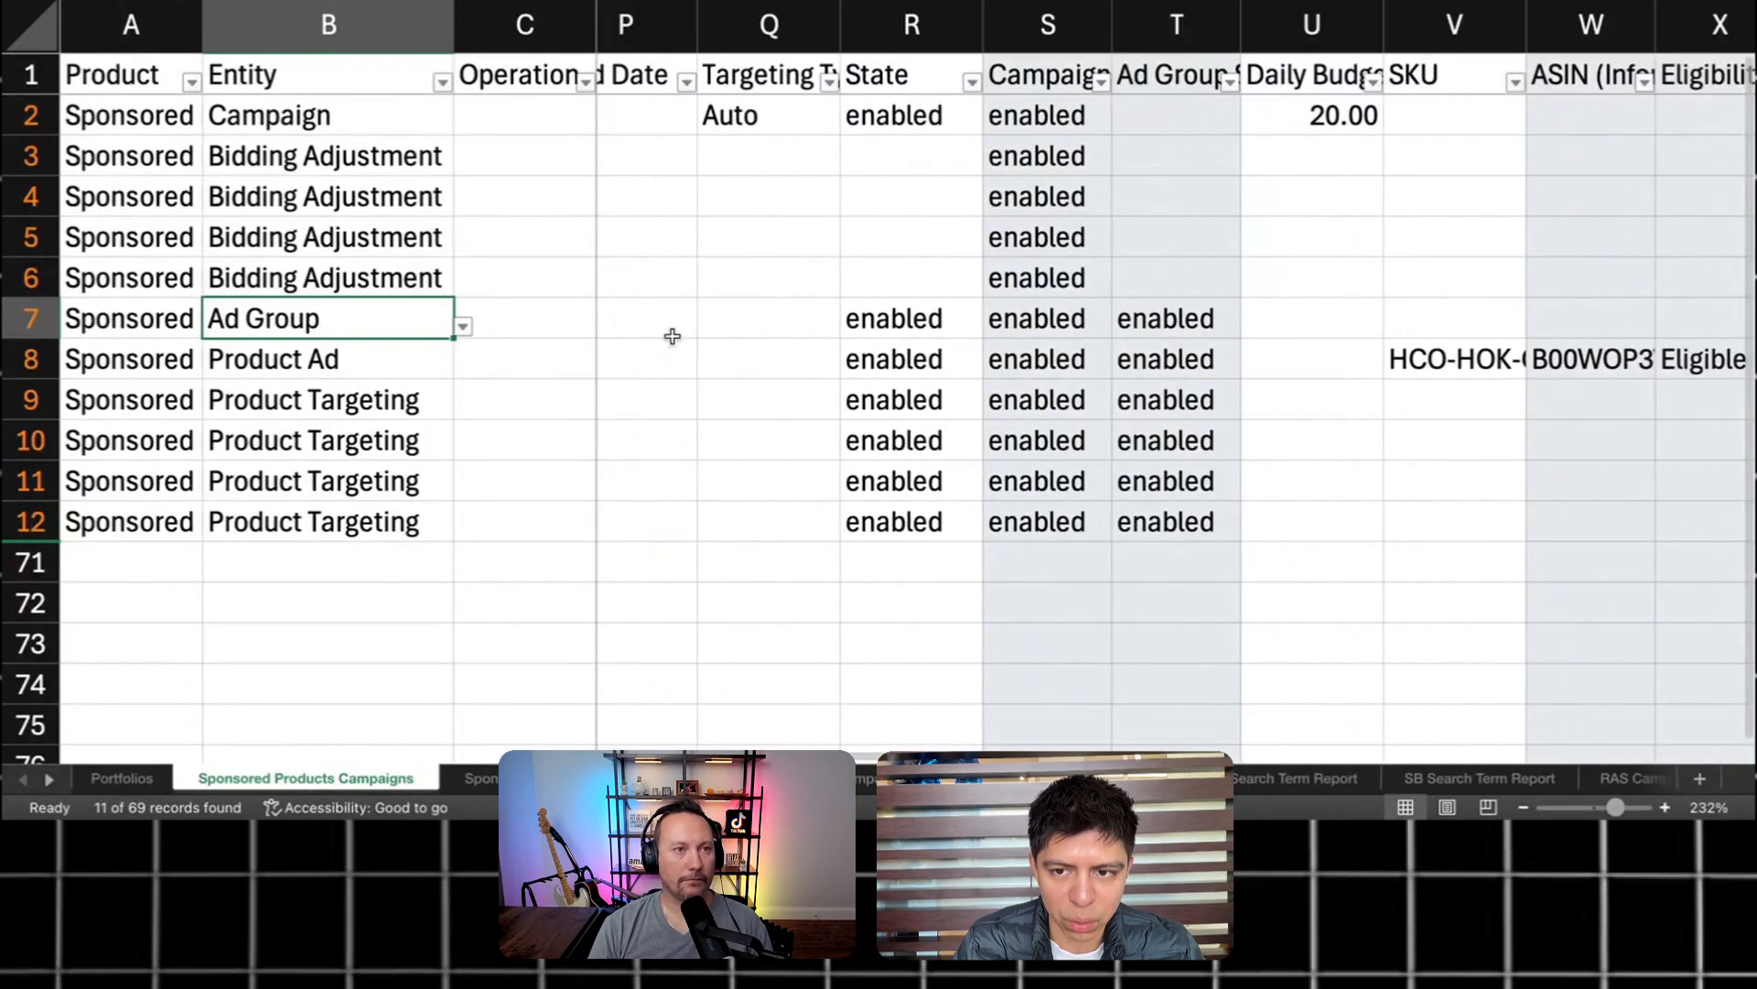
{"action": "scroll", "coordinate": [574, 343], "scroll_direction": "right", "scroll_amount": 5}
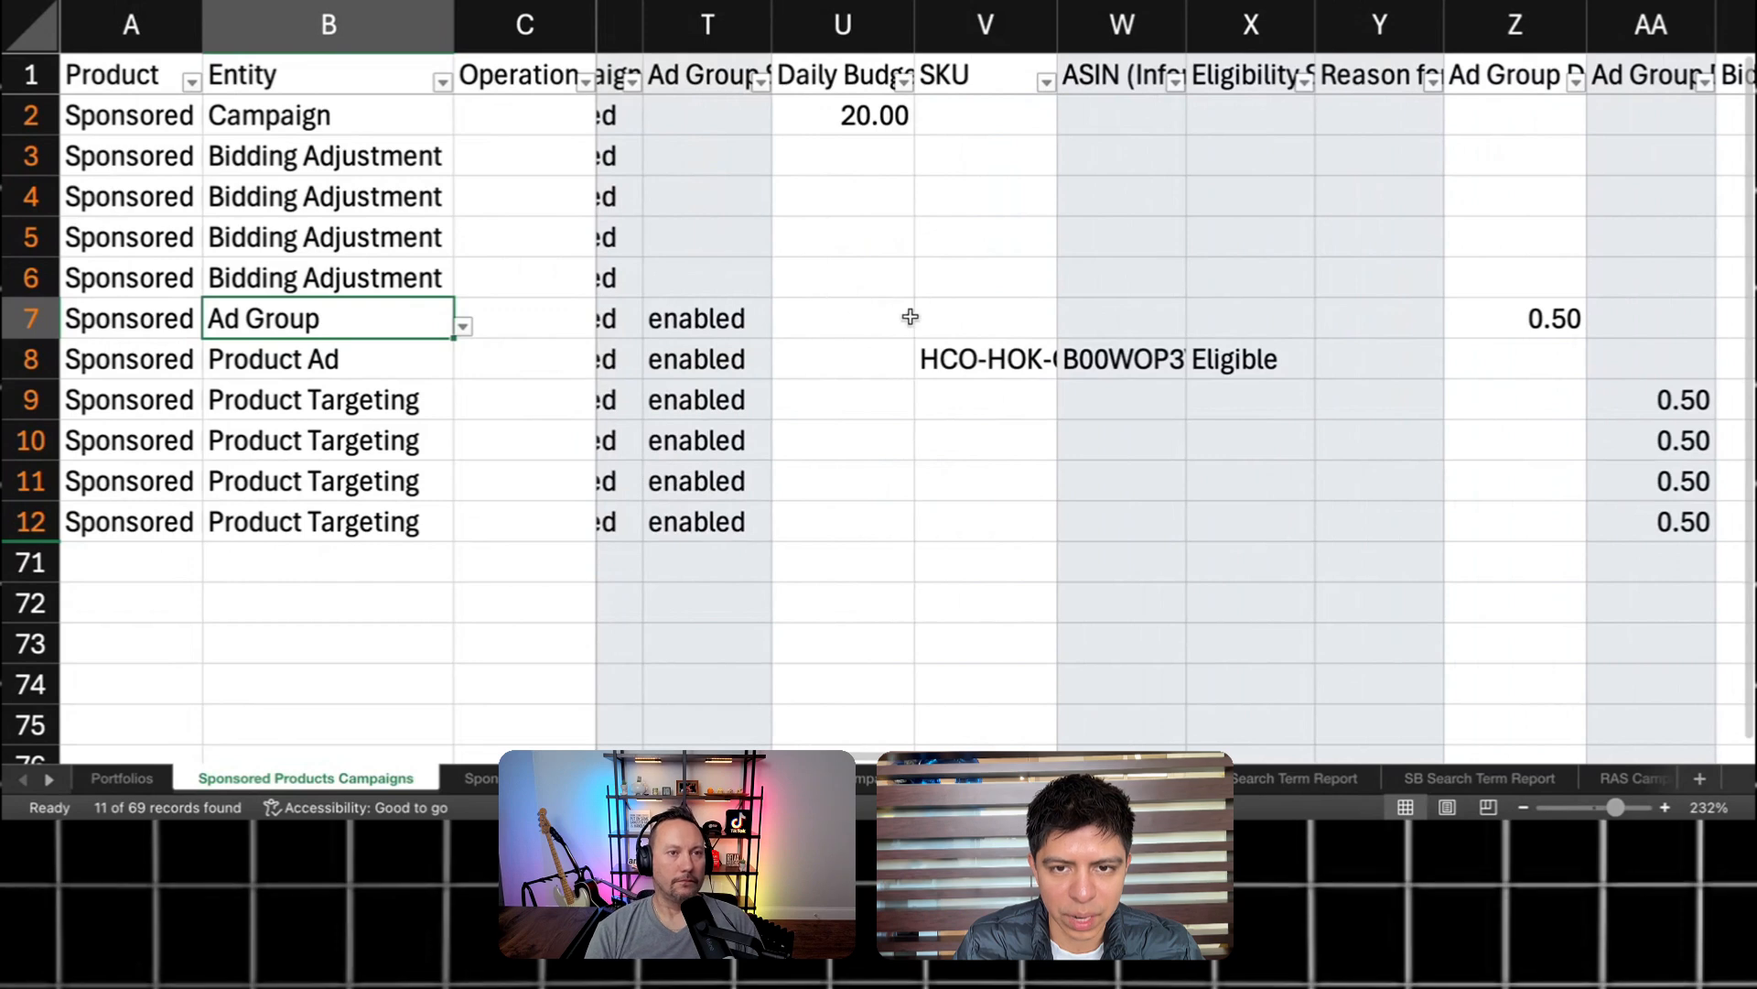
{"action": "left_click", "coordinate": [952, 357]}
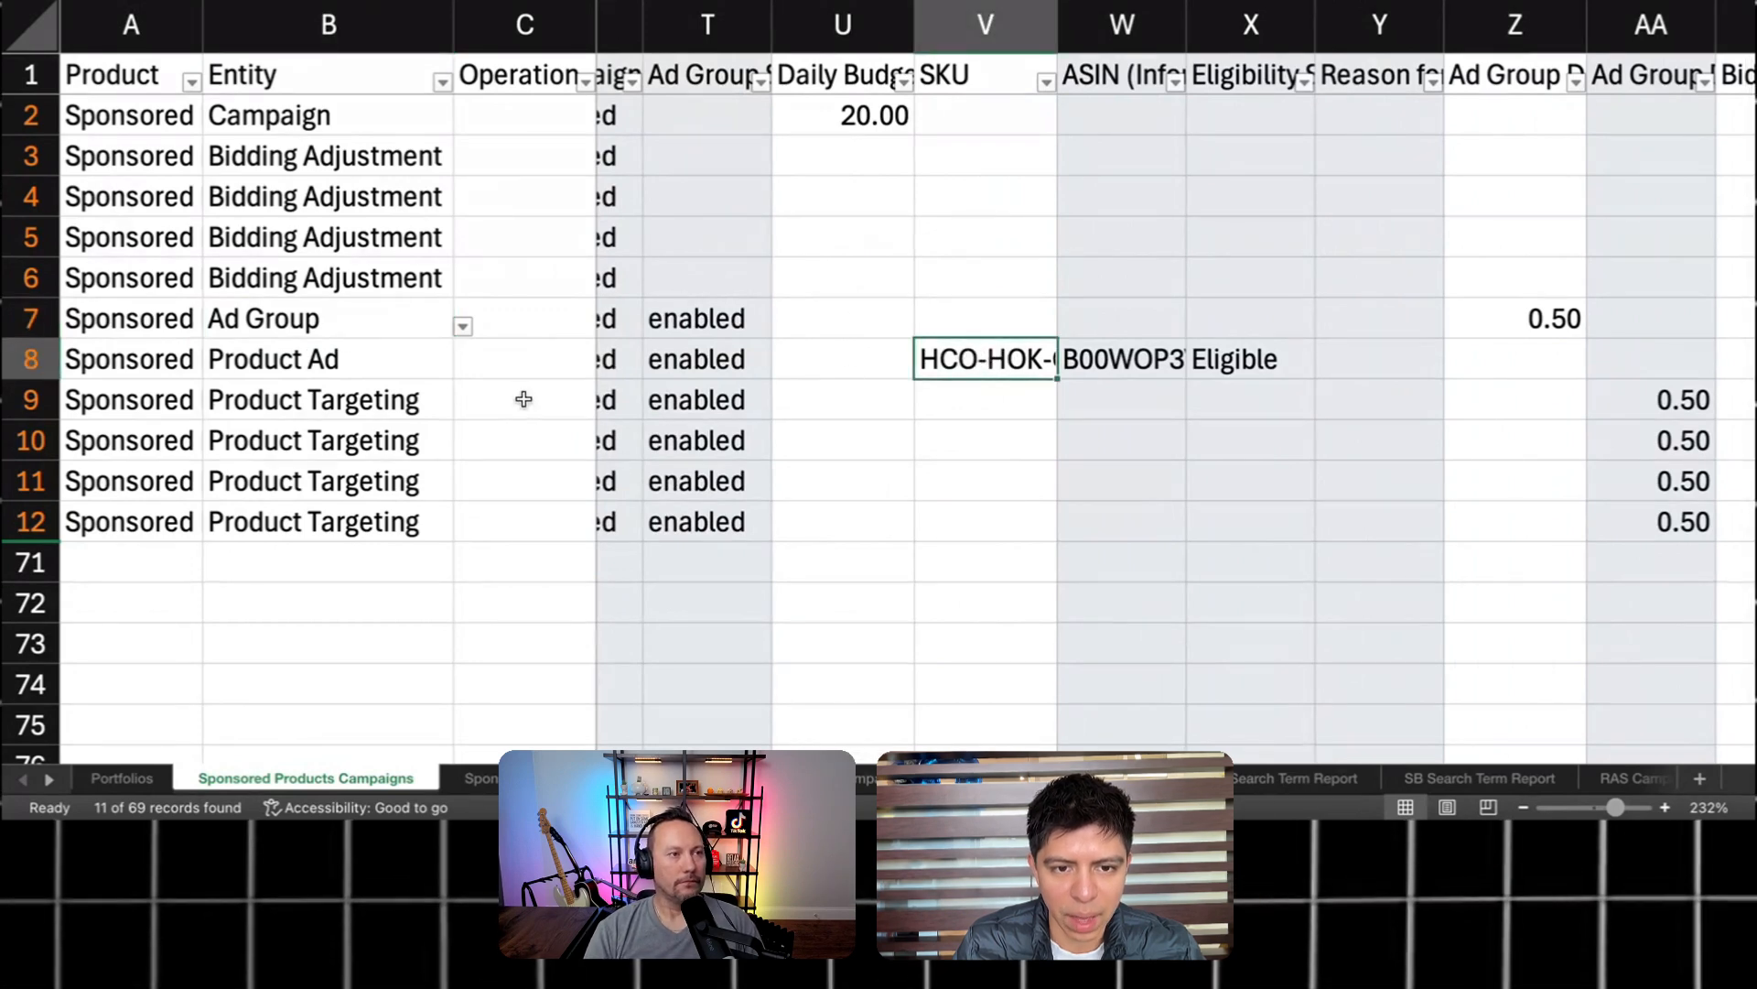
Step: Widen the Product Targeting Expression column and select the expressions of the four Product Targeting rows
{"action": "left_click_drag", "start_coordinate": [30, 400], "coordinate": [34, 524]}
{"action": "left_click", "coordinate": [30, 482]}
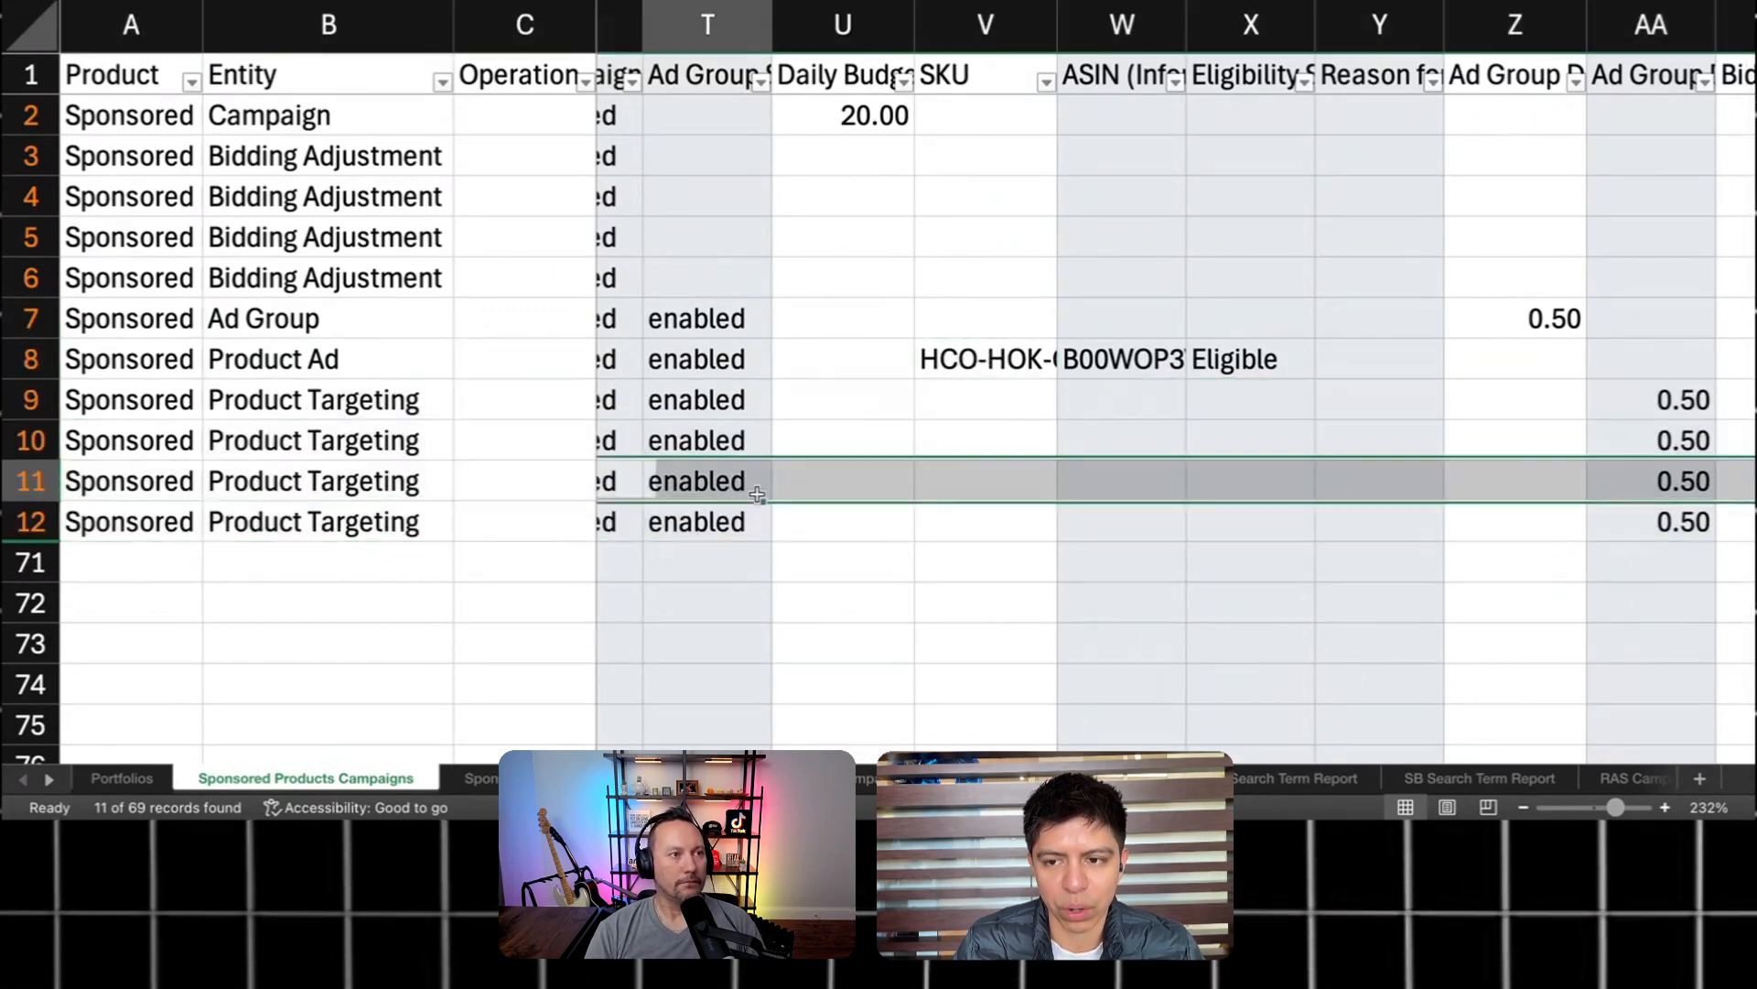
{"action": "scroll", "coordinate": [847, 464], "scroll_direction": "right", "scroll_amount": 9}
{"action": "scroll", "coordinate": [981, 442], "scroll_direction": "left", "scroll_amount": 6}
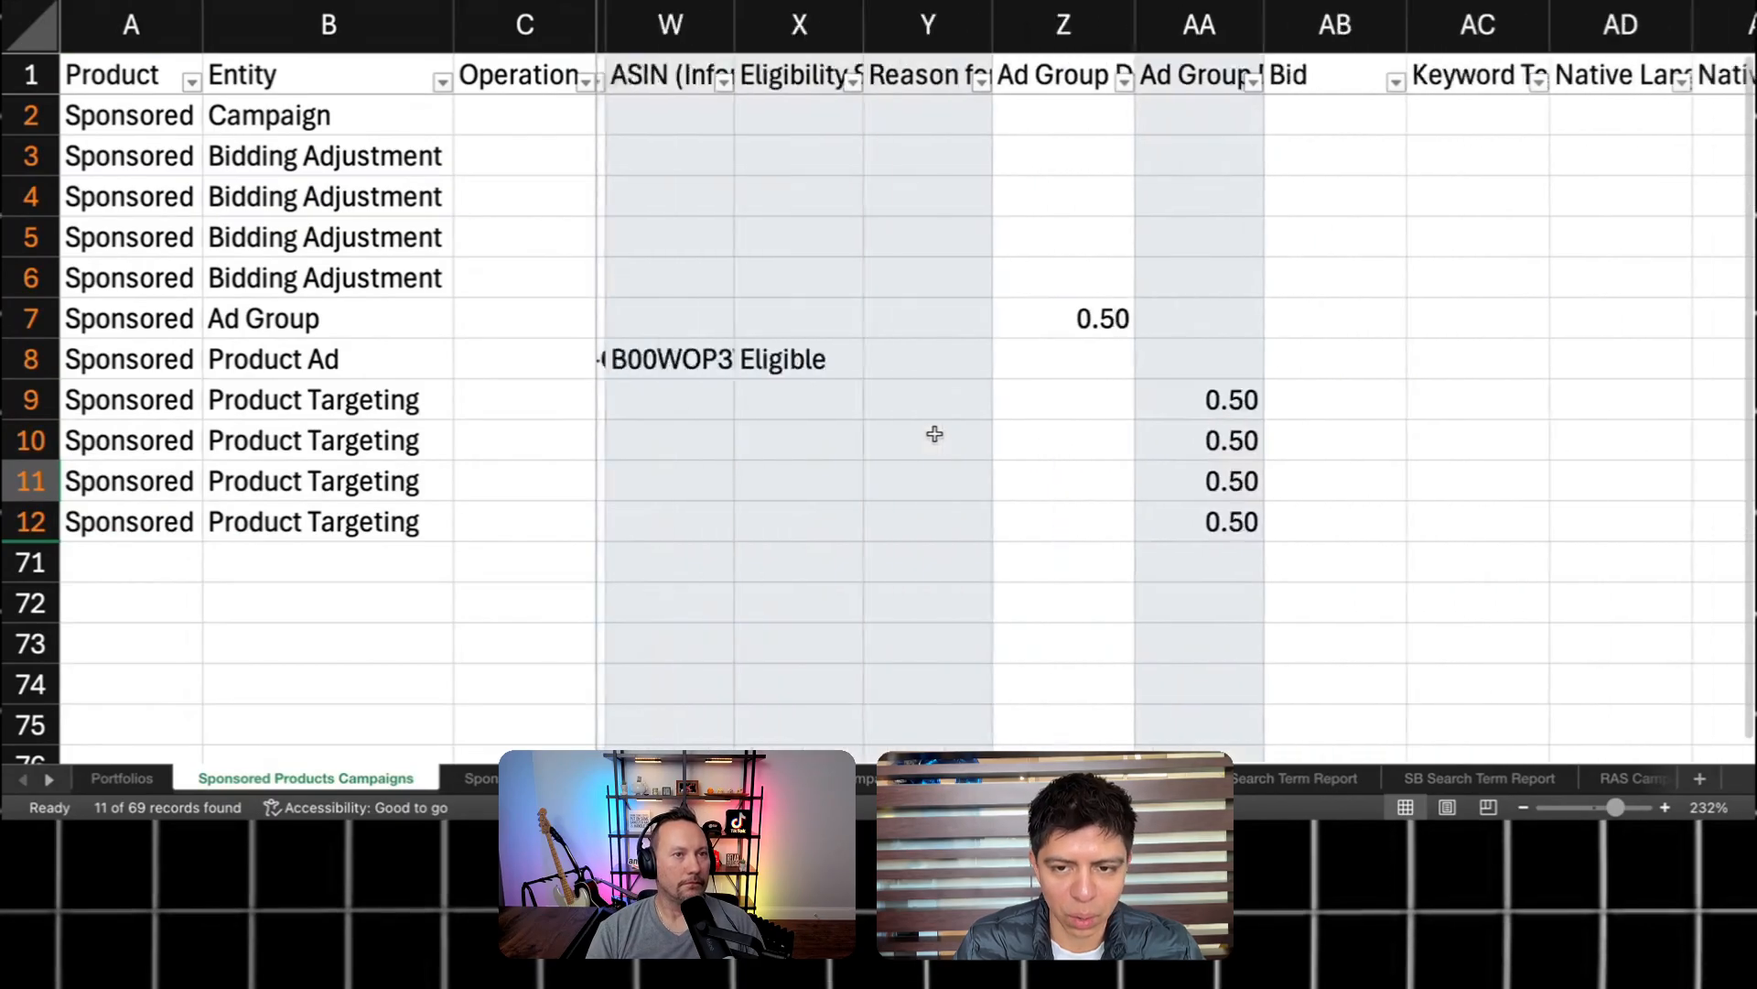
{"action": "scroll", "coordinate": [934, 431], "scroll_direction": "right", "scroll_amount": 11}
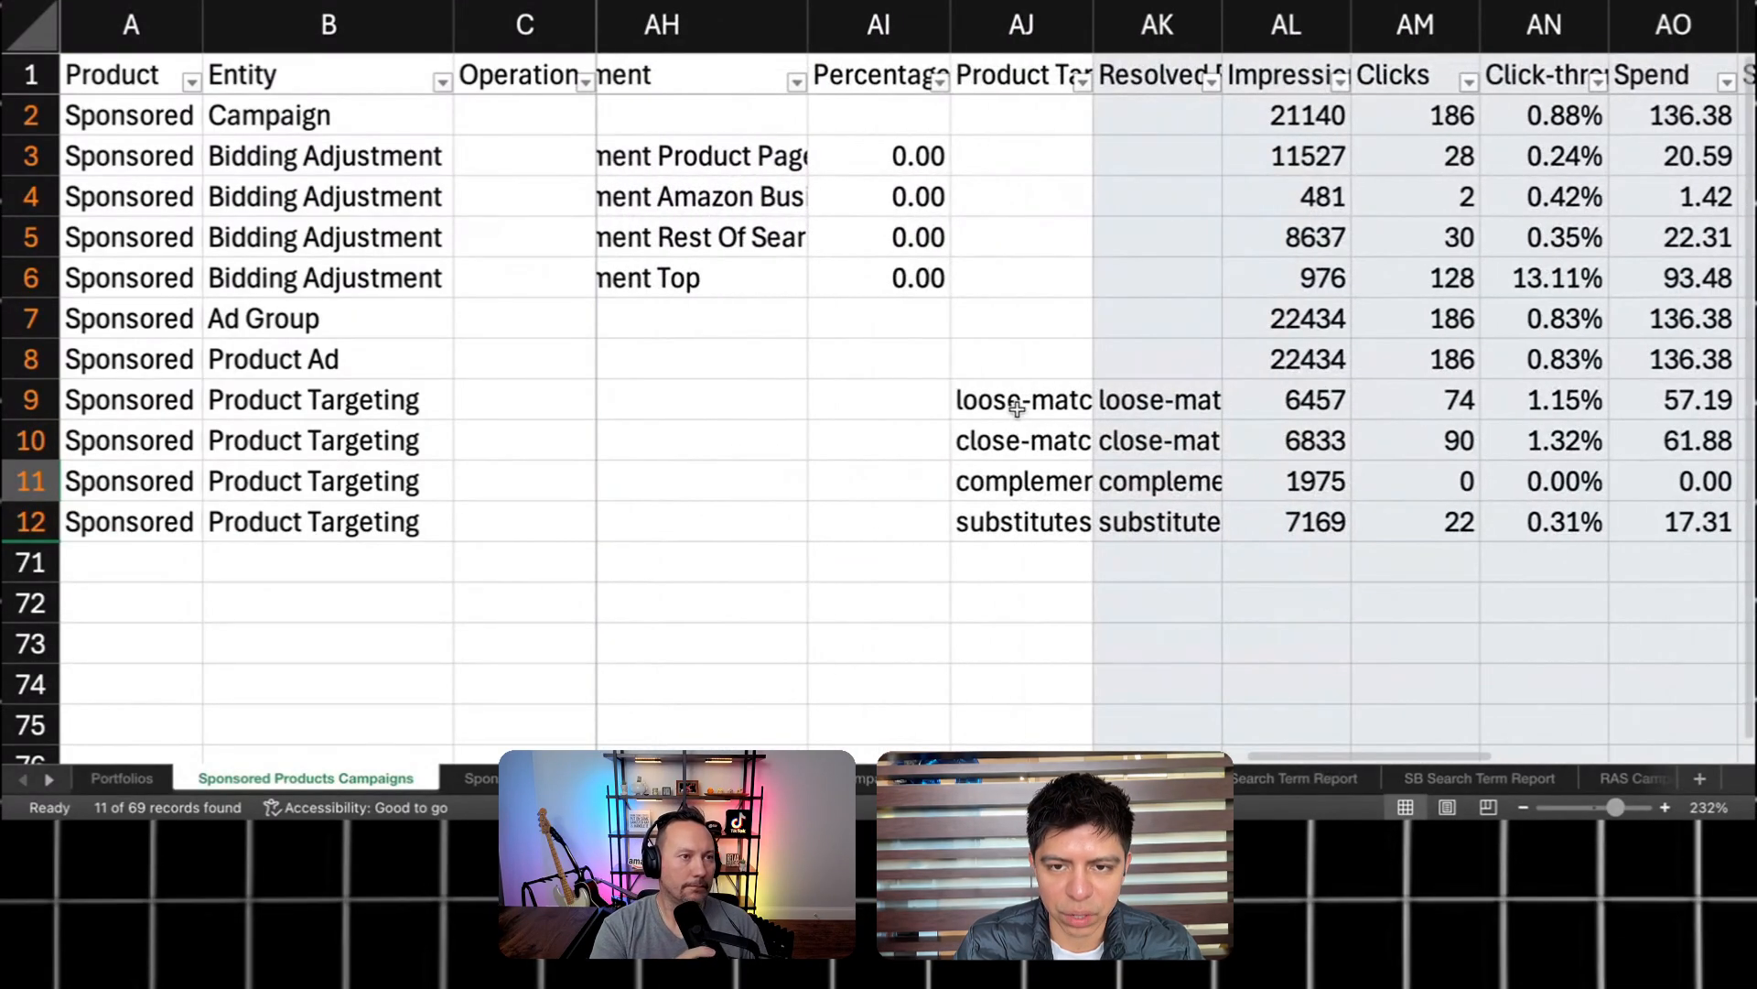
{"action": "left_click", "coordinate": [1018, 403]}
{"action": "left_click", "coordinate": [1085, 17]}
{"action": "left_click_drag", "start_coordinate": [1087, 16], "coordinate": [1257, 18]}
{"action": "left_click_drag", "start_coordinate": [1044, 384], "coordinate": [1087, 572]}
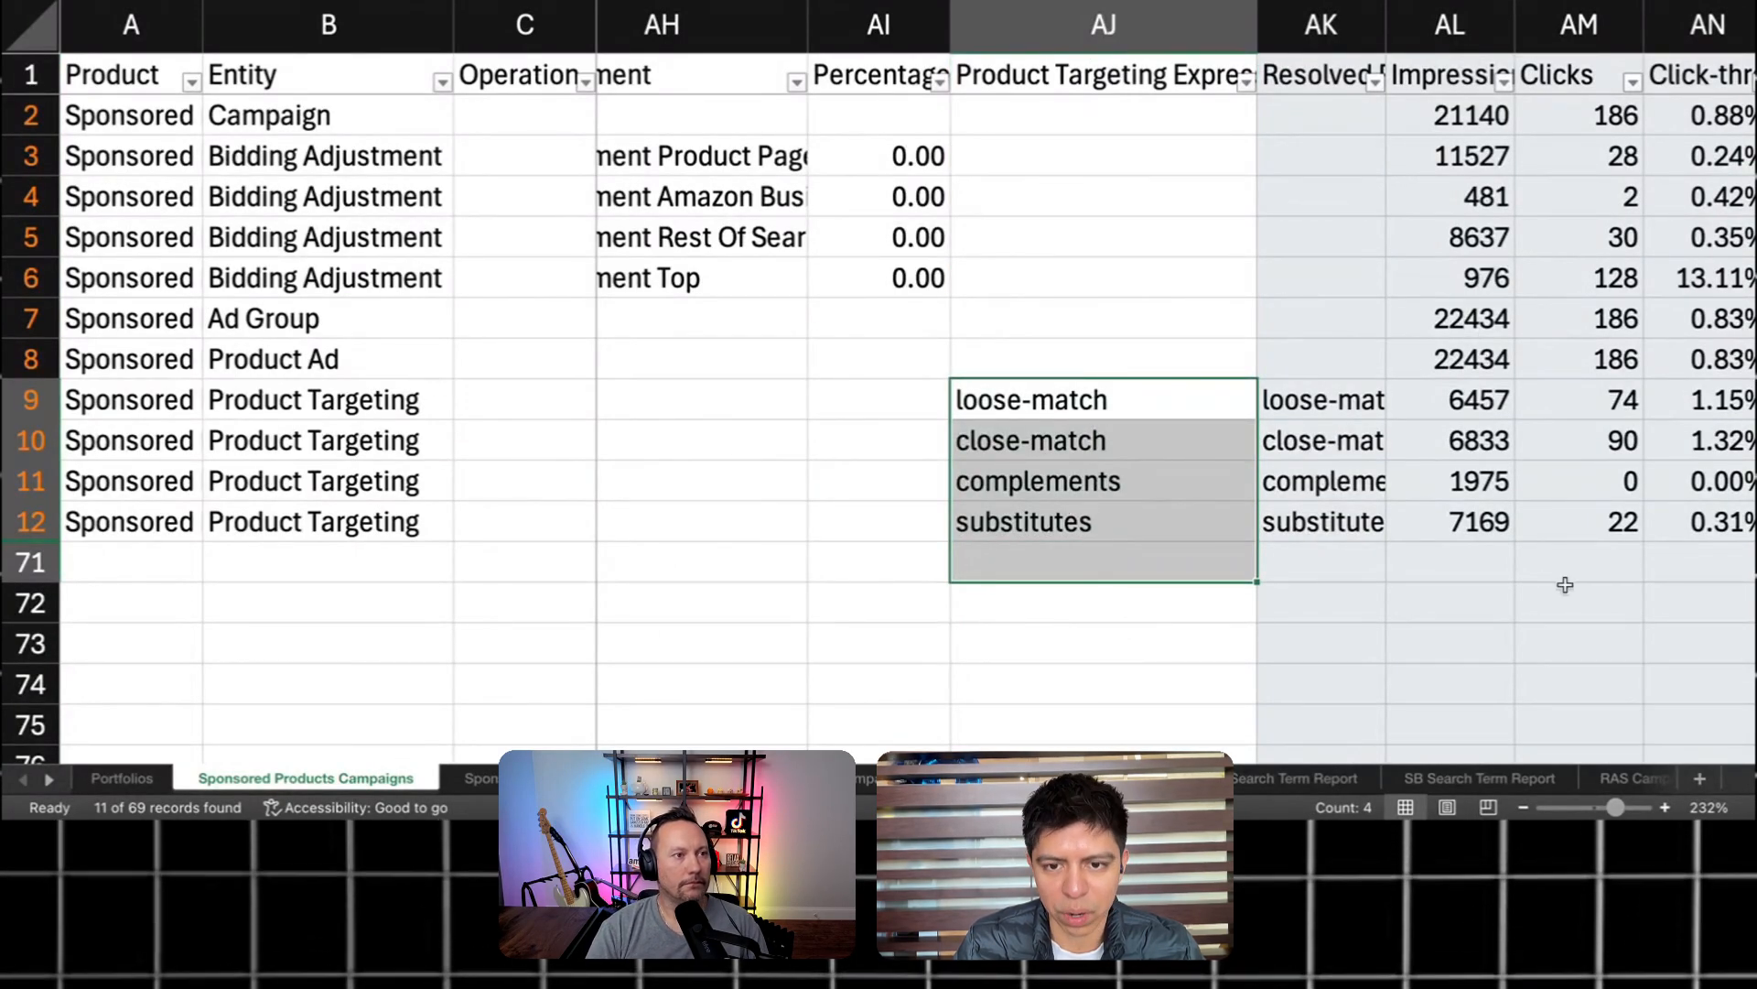
Step: Examine the loose-match, close-match, complements and substitutes targeting expressions individually and as keyword and product pairs
{"action": "left_click", "coordinate": [1026, 496]}
{"action": "left_click", "coordinate": [1050, 524]}
{"action": "left_click", "coordinate": [1061, 482]}
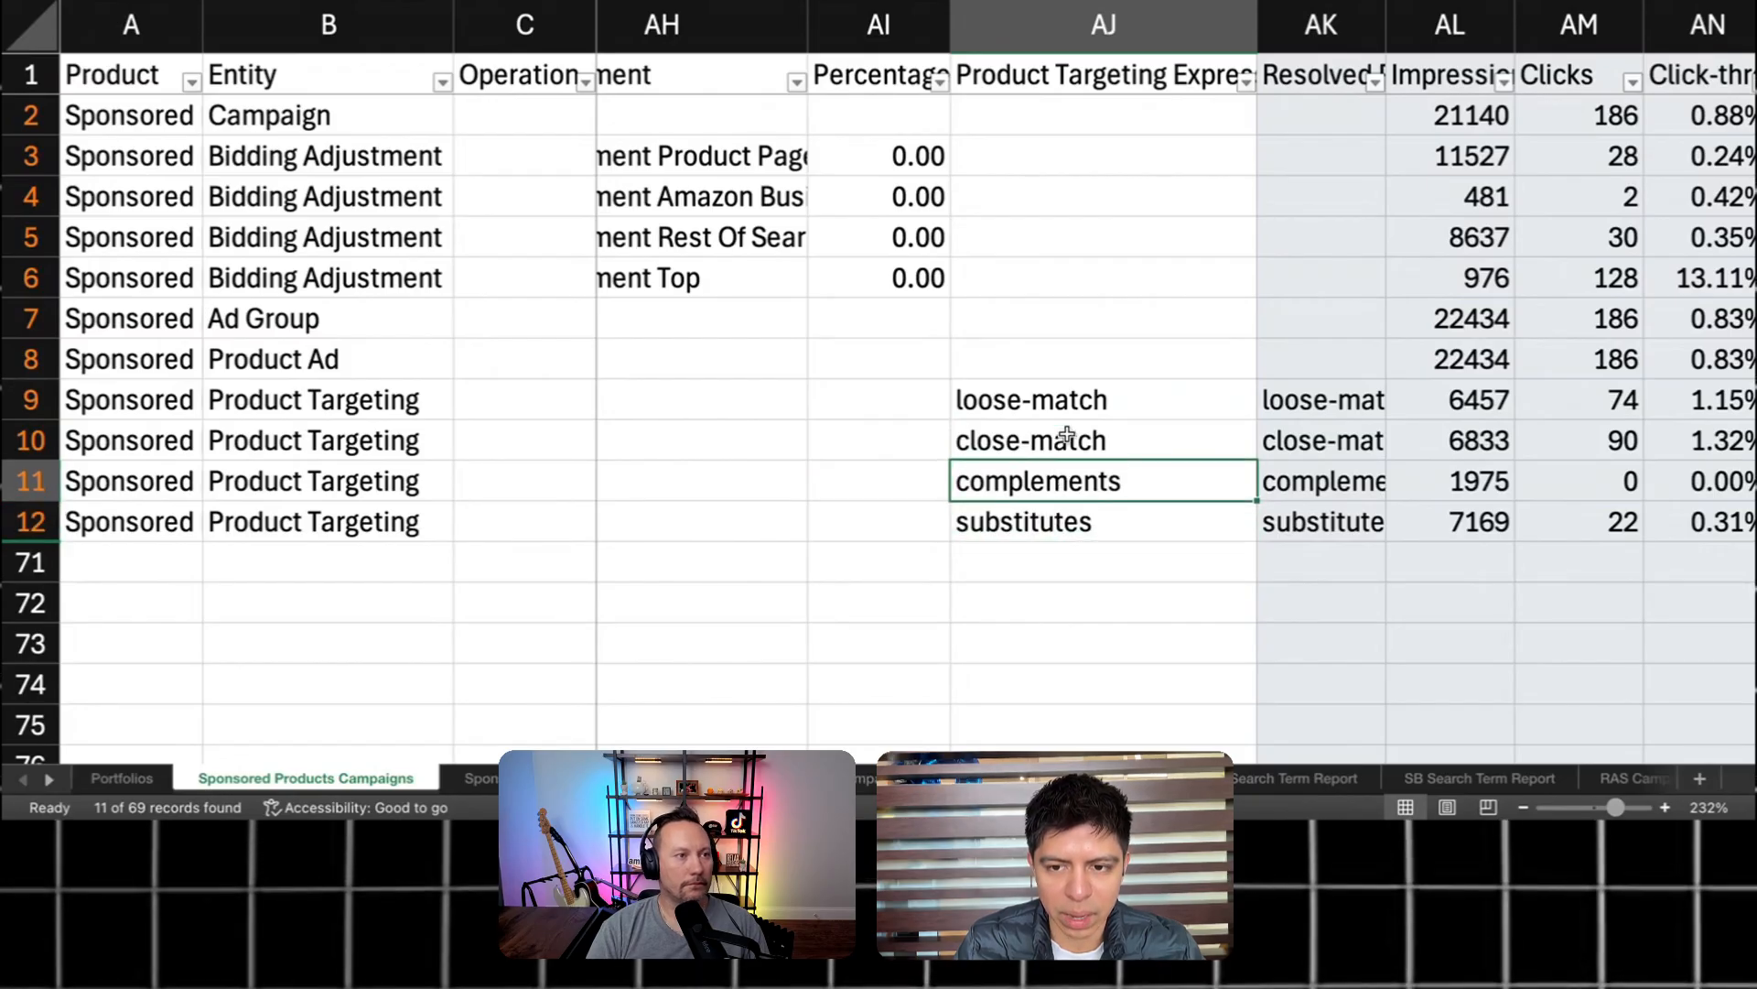
{"action": "left_click", "coordinate": [1067, 435]}
{"action": "left_click", "coordinate": [1041, 528]}
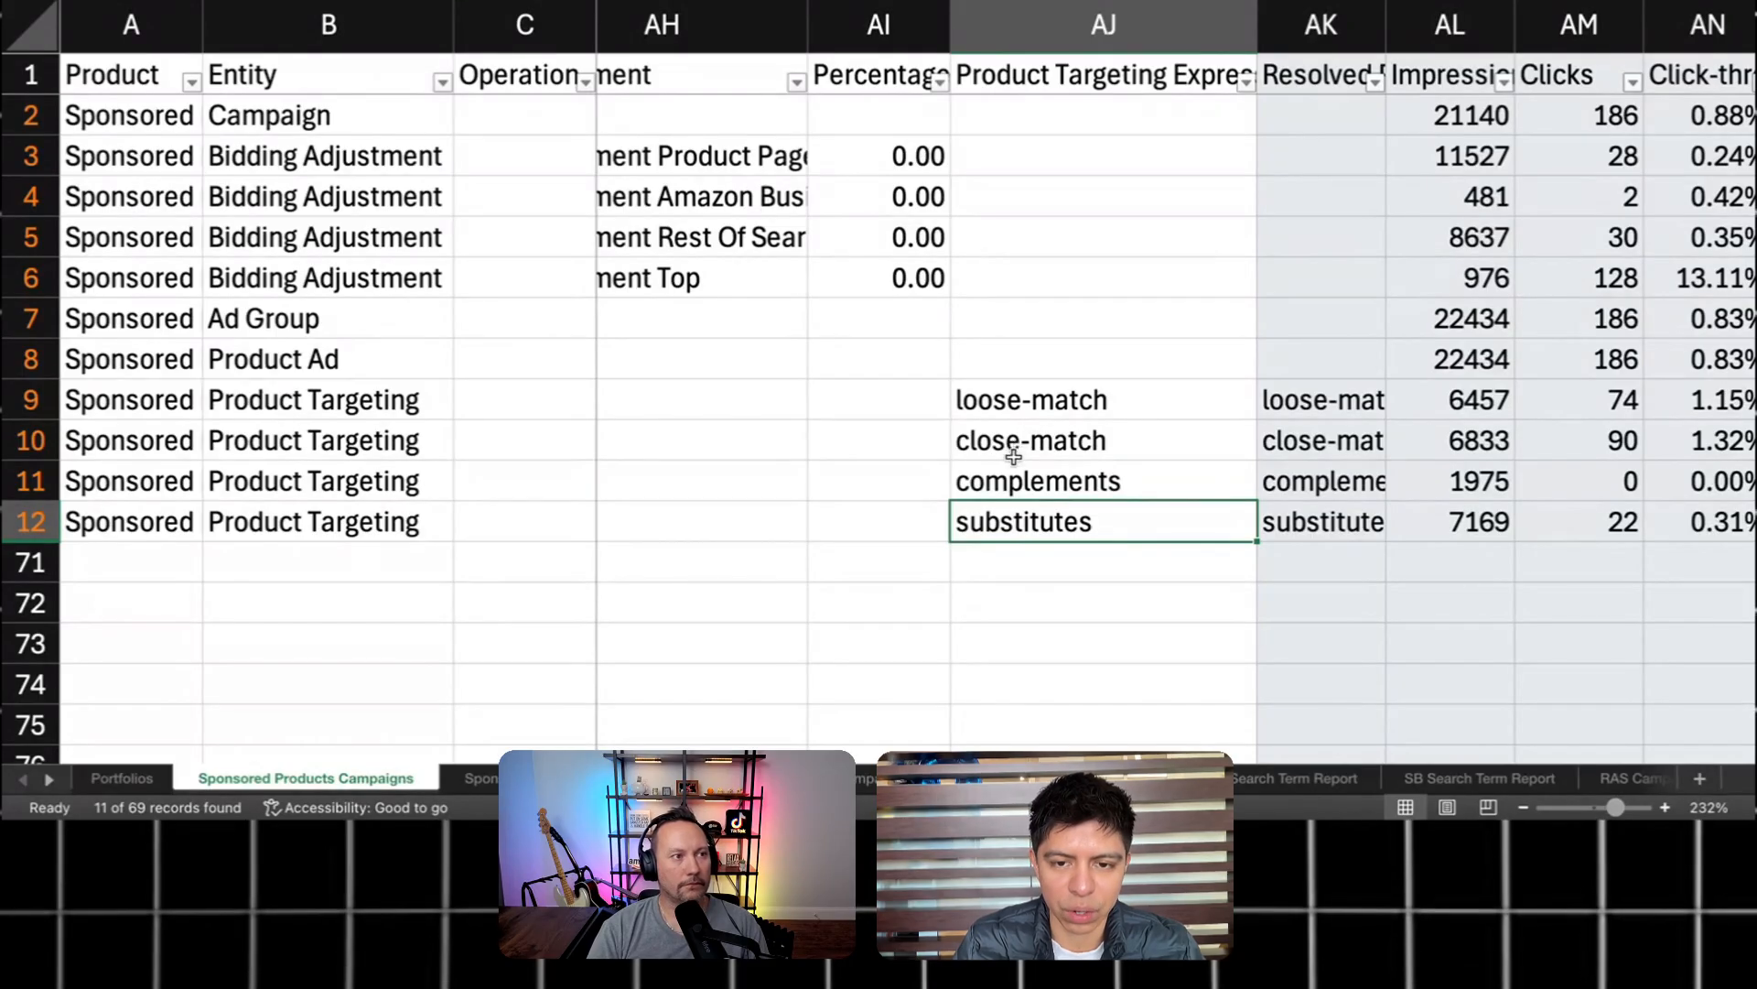
{"action": "left_click", "coordinate": [1032, 407]}
{"action": "left_click", "coordinate": [1030, 441]}
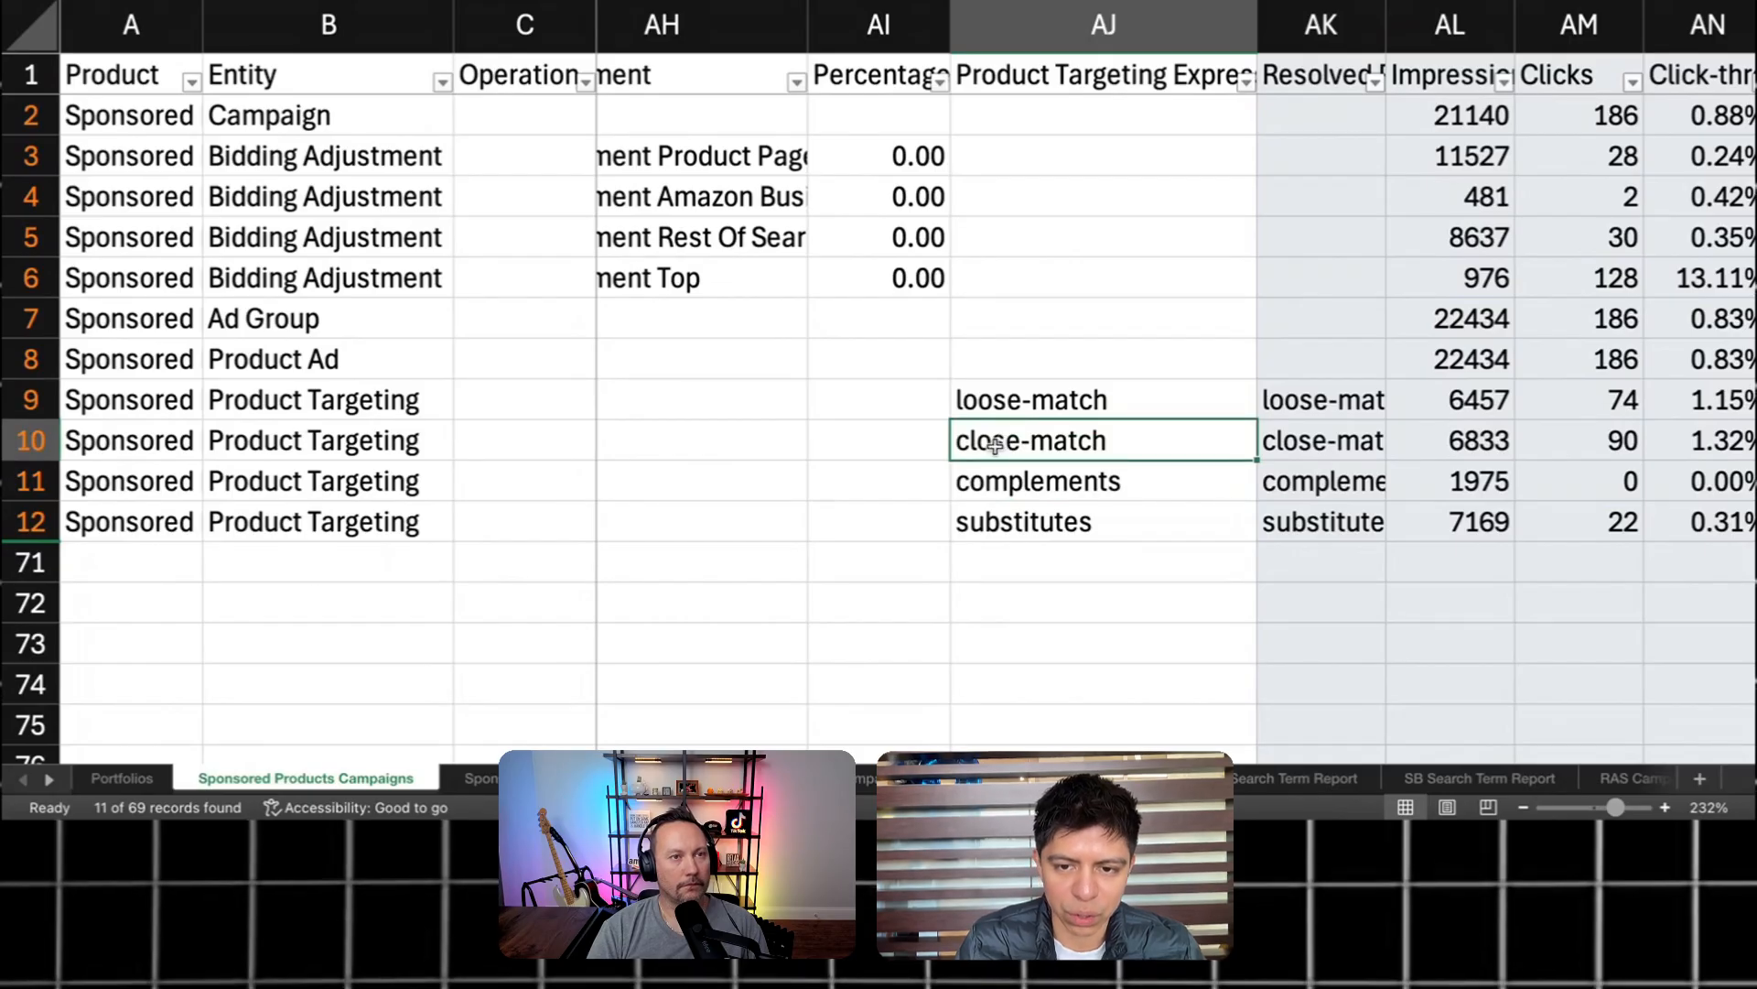
{"action": "left_click", "coordinate": [1031, 412]}
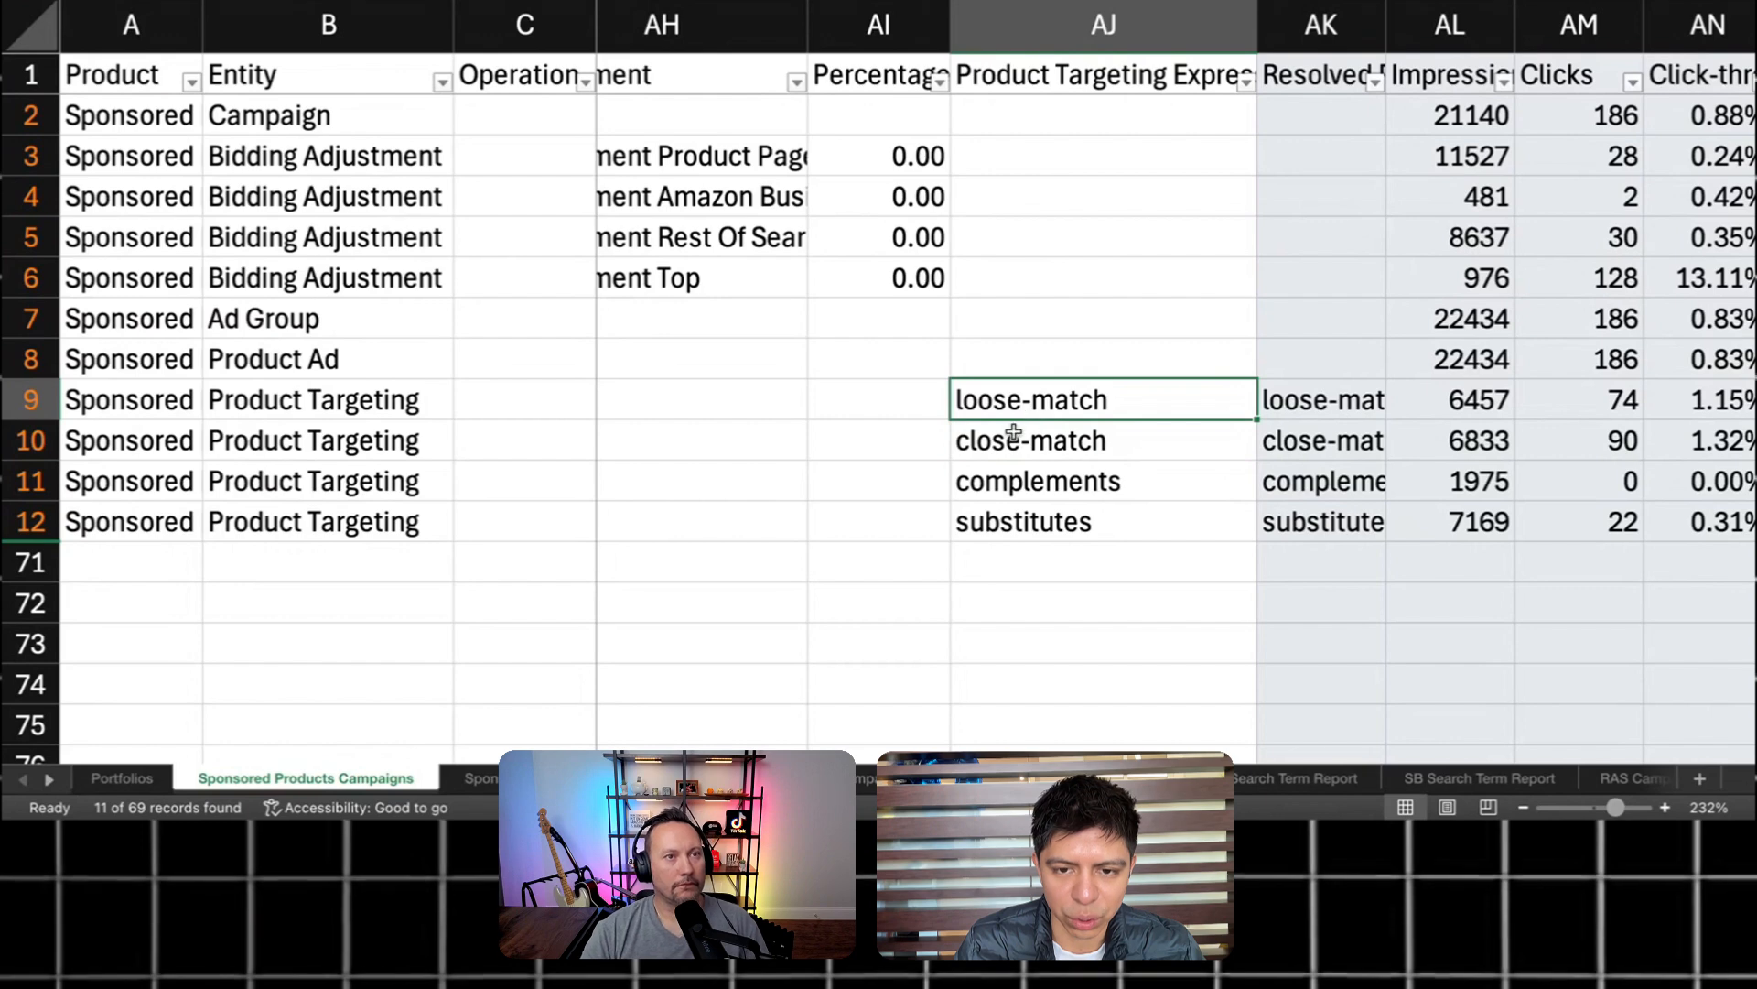
{"action": "left_click", "coordinate": [1050, 480]}
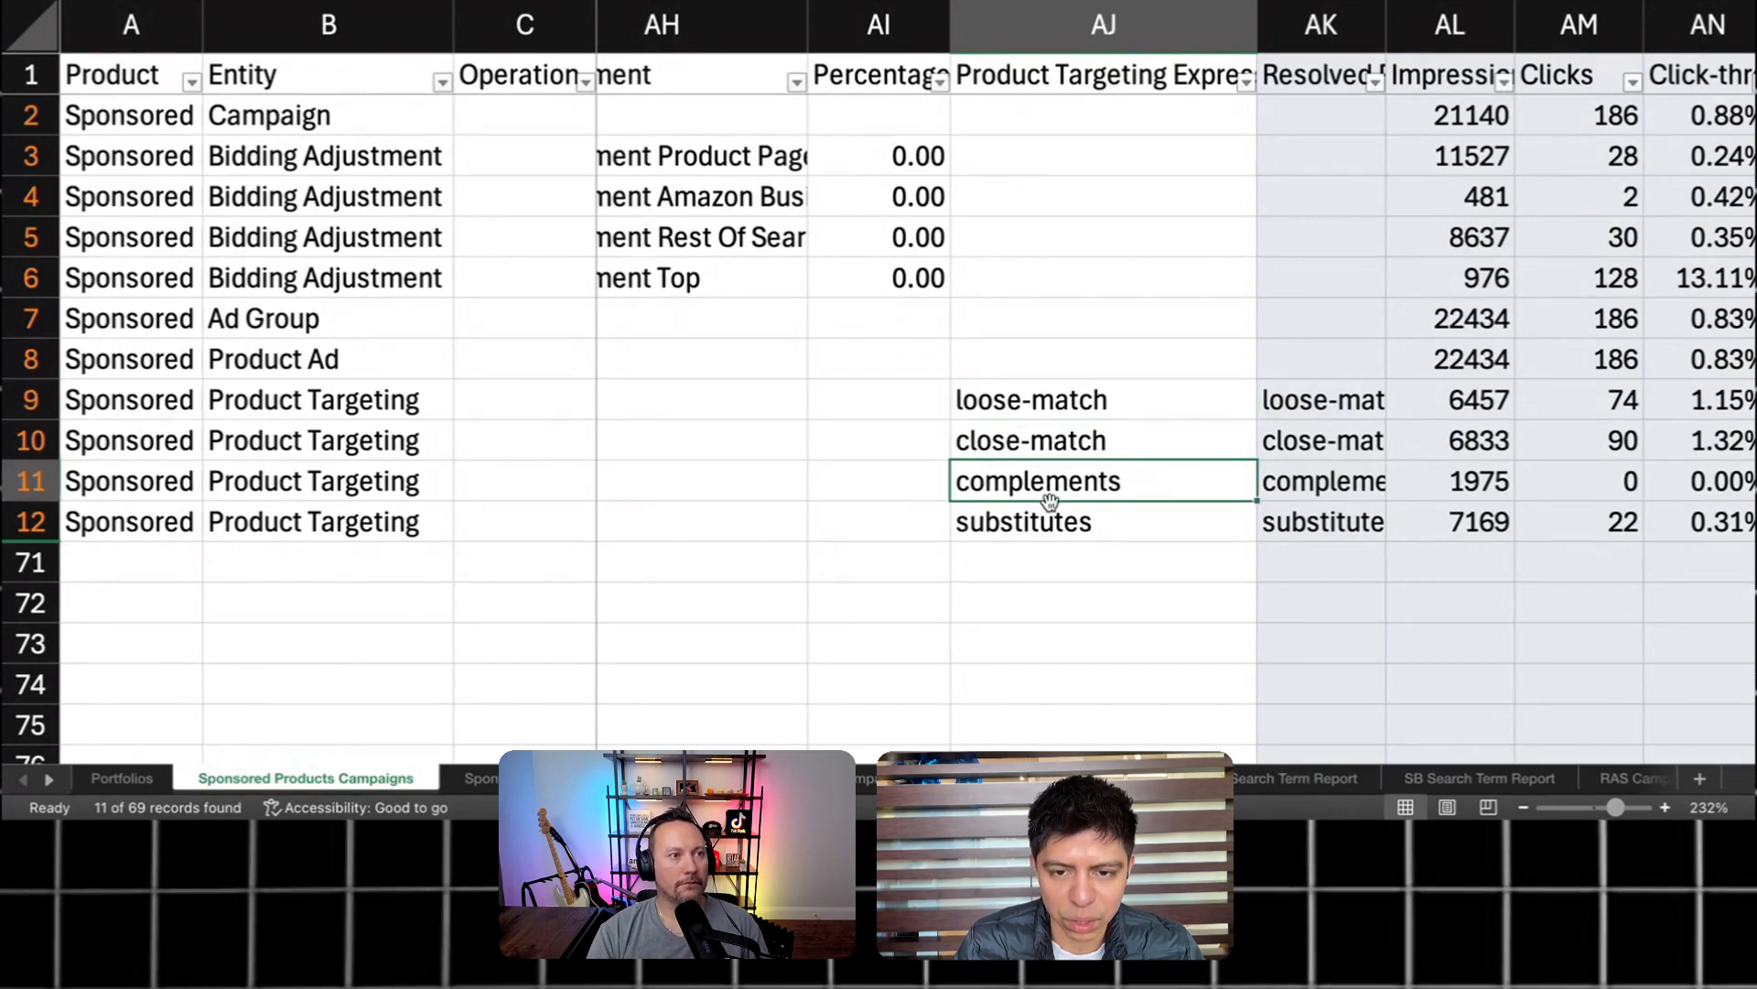
{"action": "left_click", "coordinate": [1062, 519]}
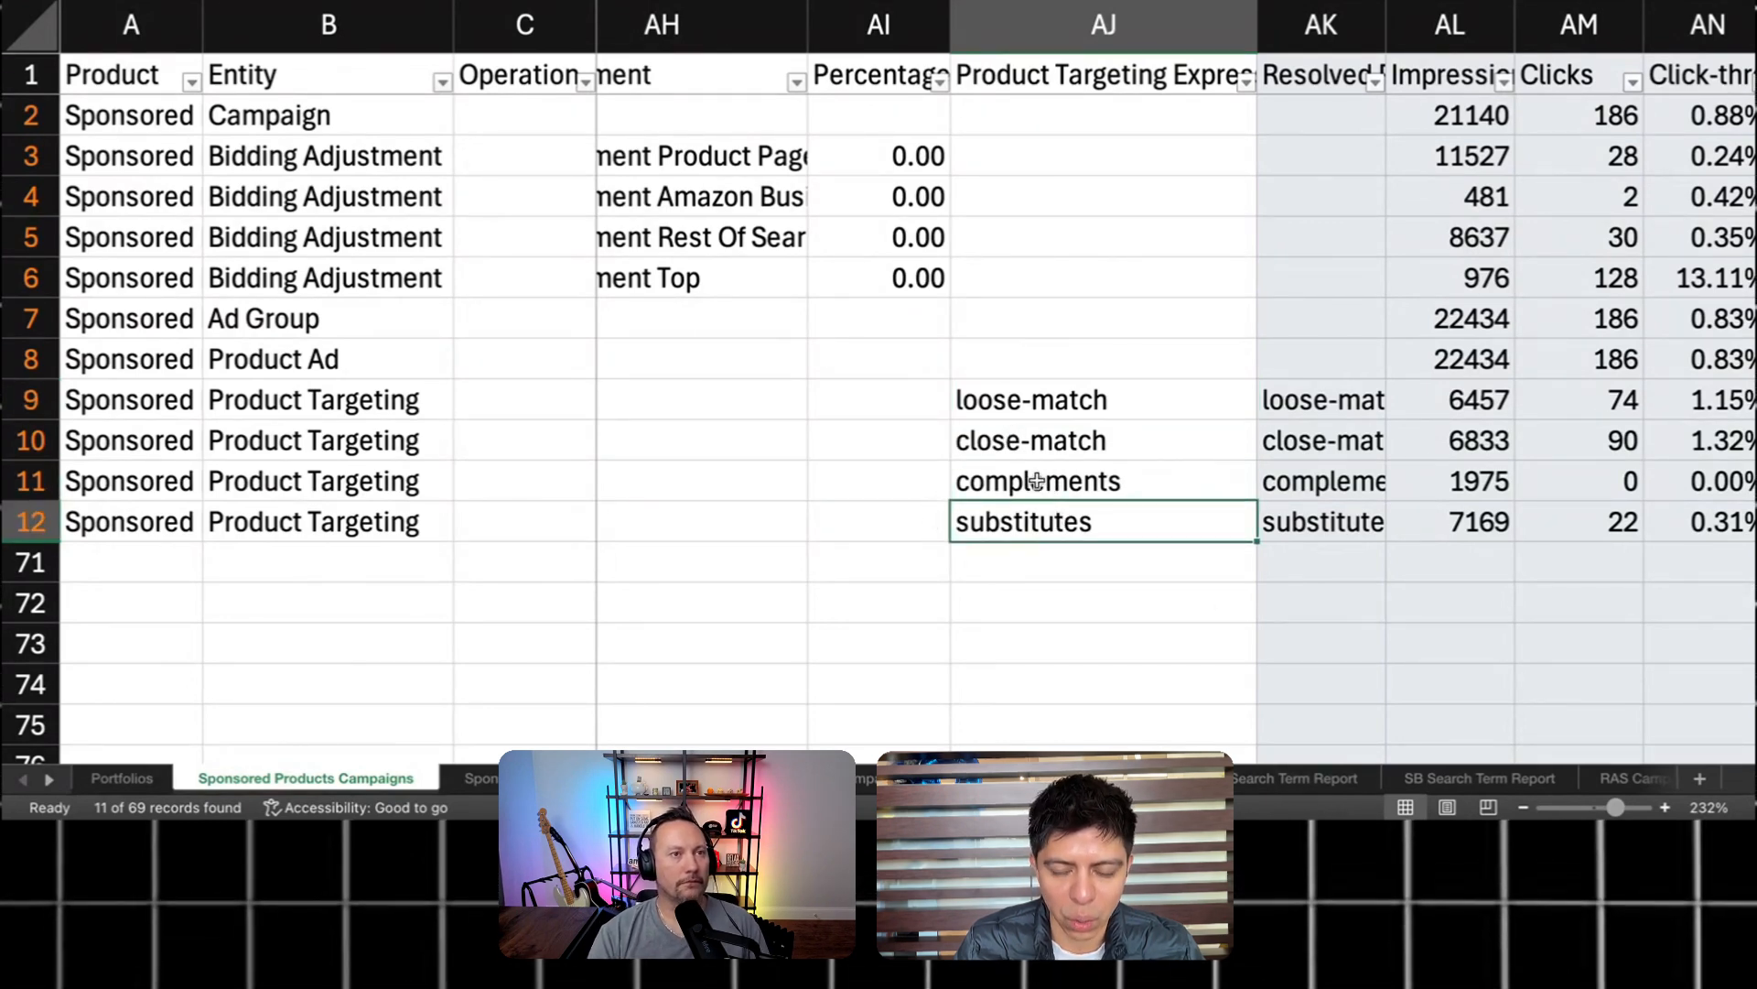
{"action": "left_click_drag", "start_coordinate": [1055, 484], "coordinate": [1060, 531]}
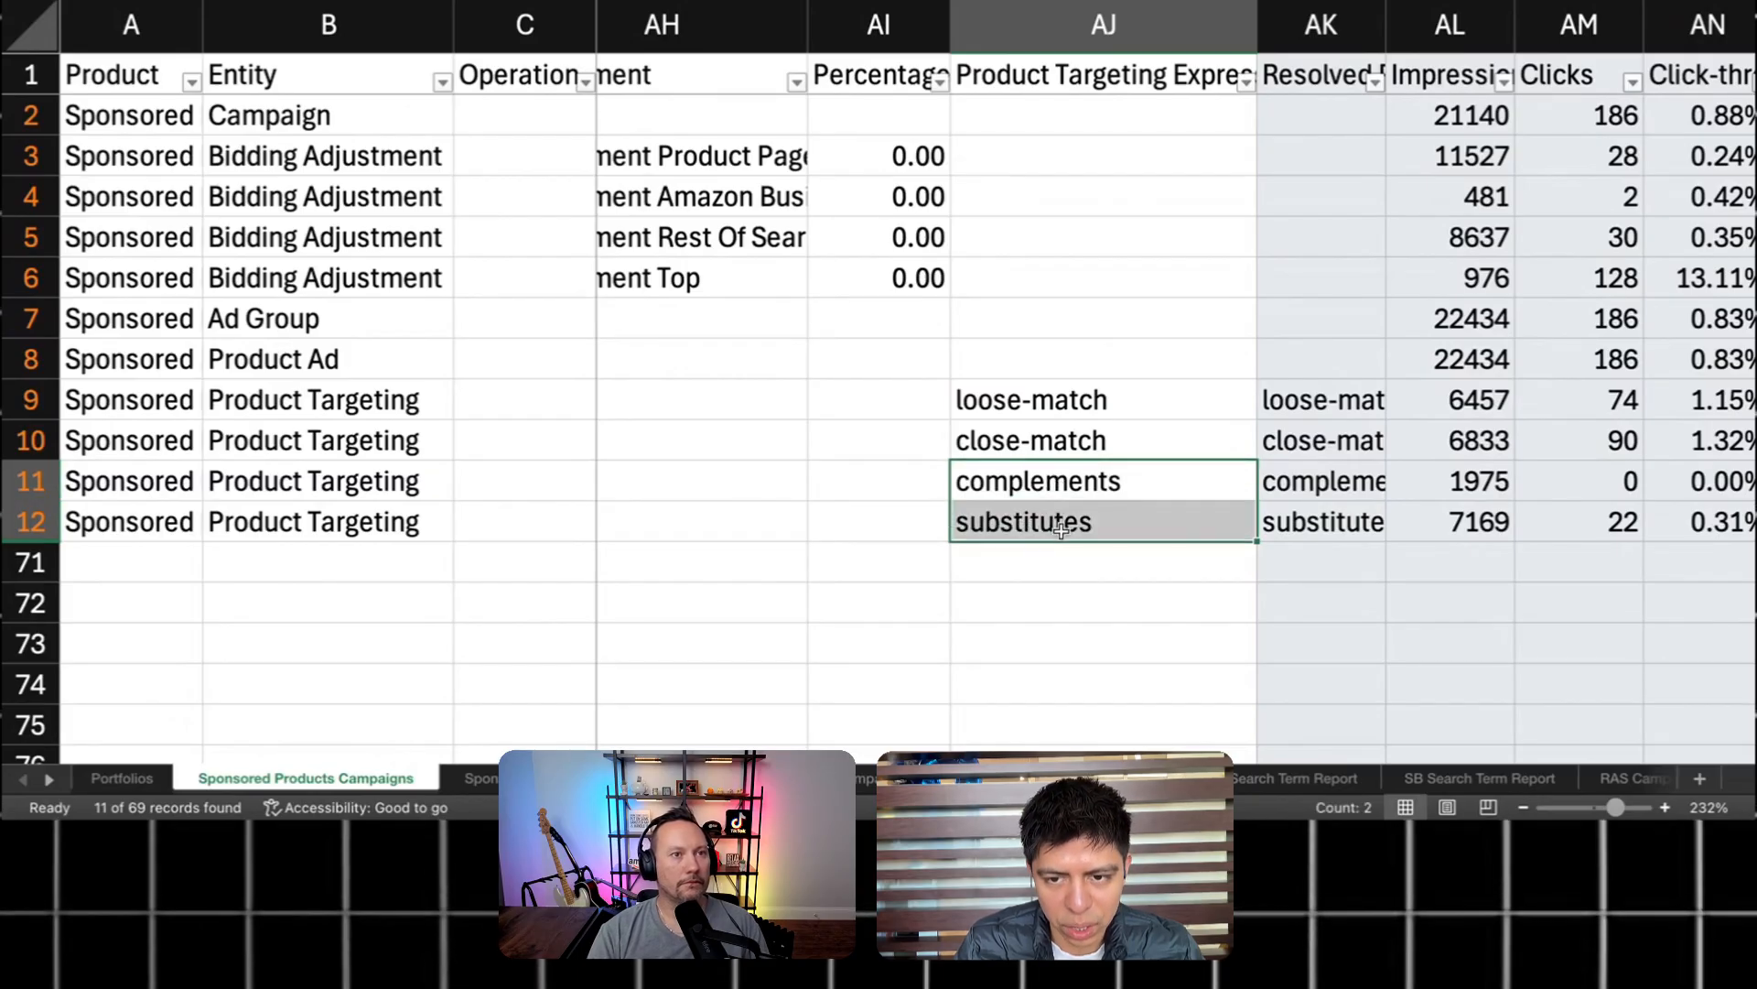
{"action": "left_click", "coordinate": [1110, 565]}
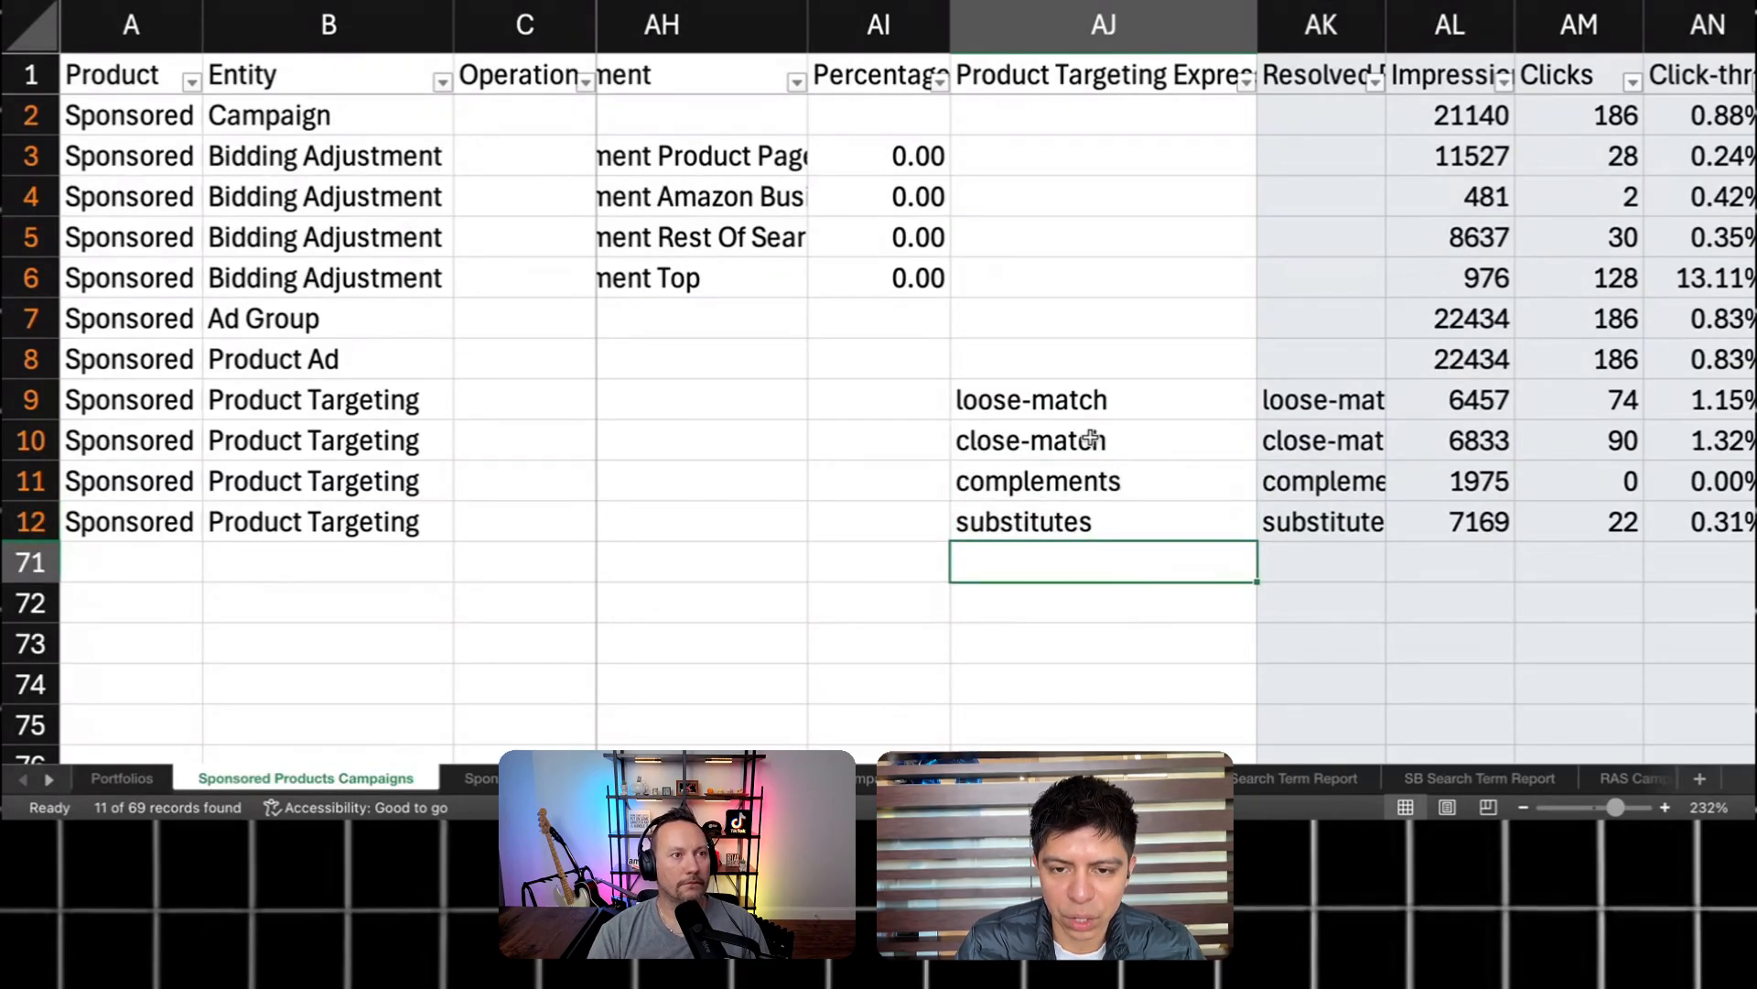
{"action": "left_click_drag", "start_coordinate": [1093, 437], "coordinate": [1007, 400]}
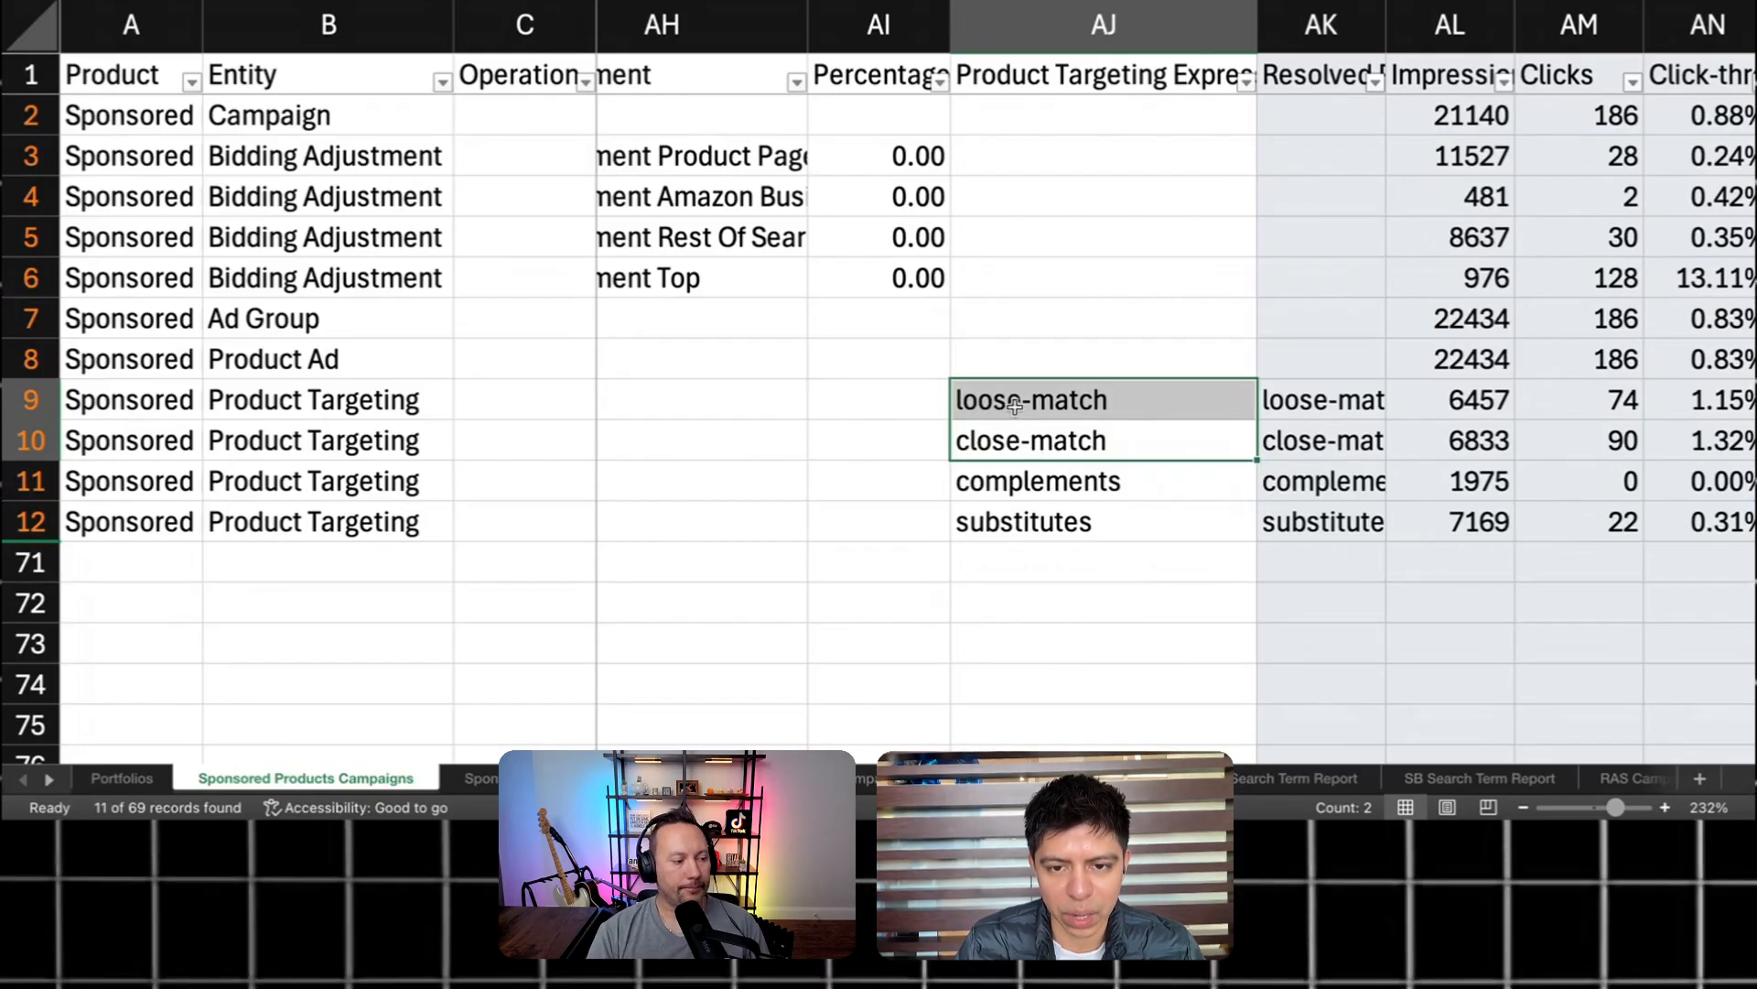
Step: Copy the header row and all filtered auto campaign rows and paste them into a new workbook
{"action": "left_click_drag", "start_coordinate": [1022, 507], "coordinate": [1035, 485]}
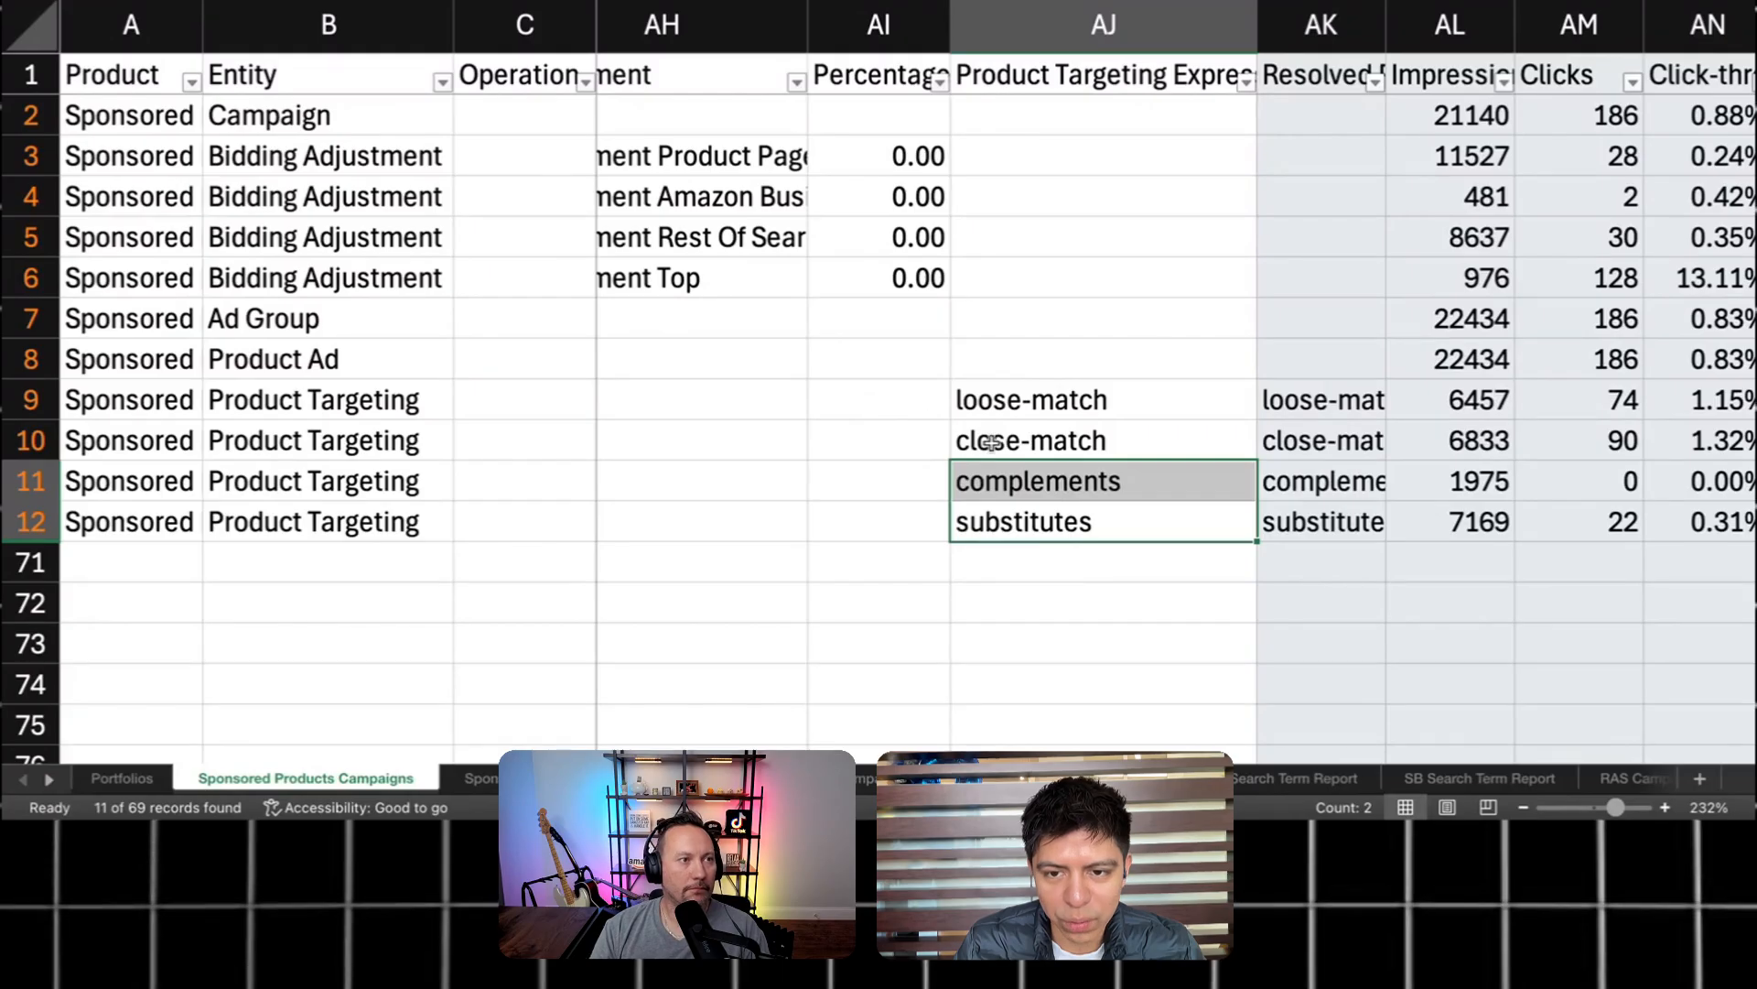
{"action": "left_click_drag", "start_coordinate": [31, 74], "coordinate": [295, 522]}
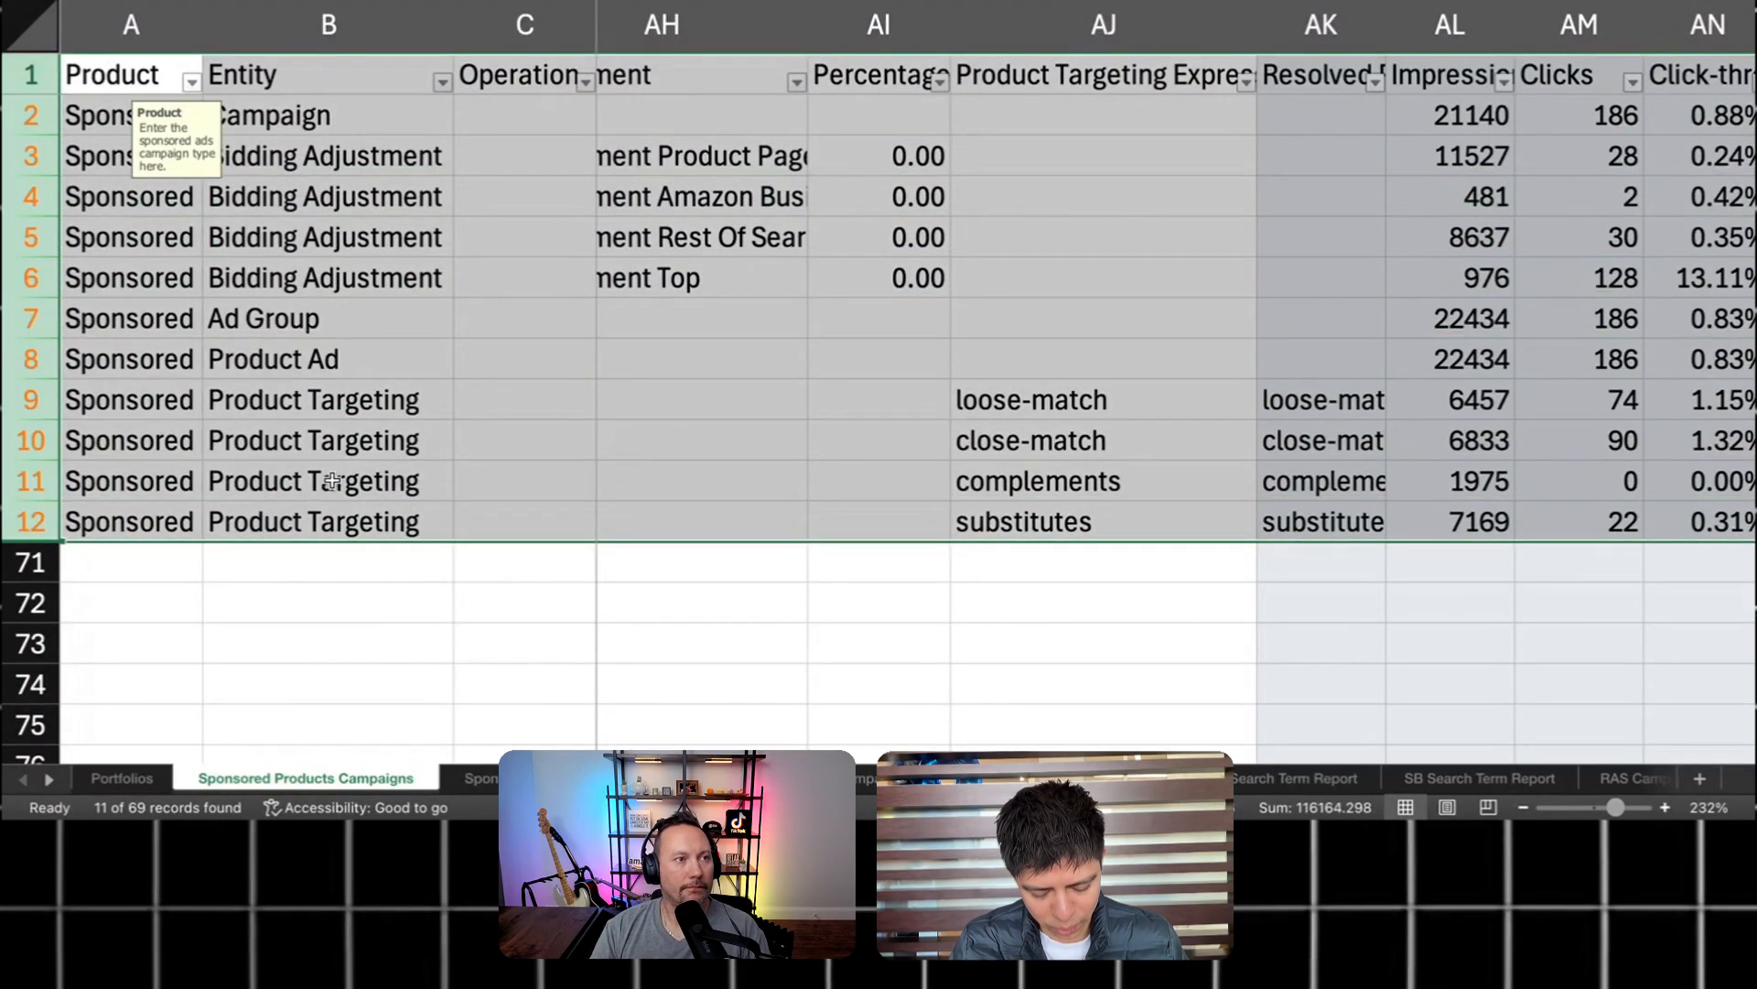
{"action": "key", "text": "super+c"}
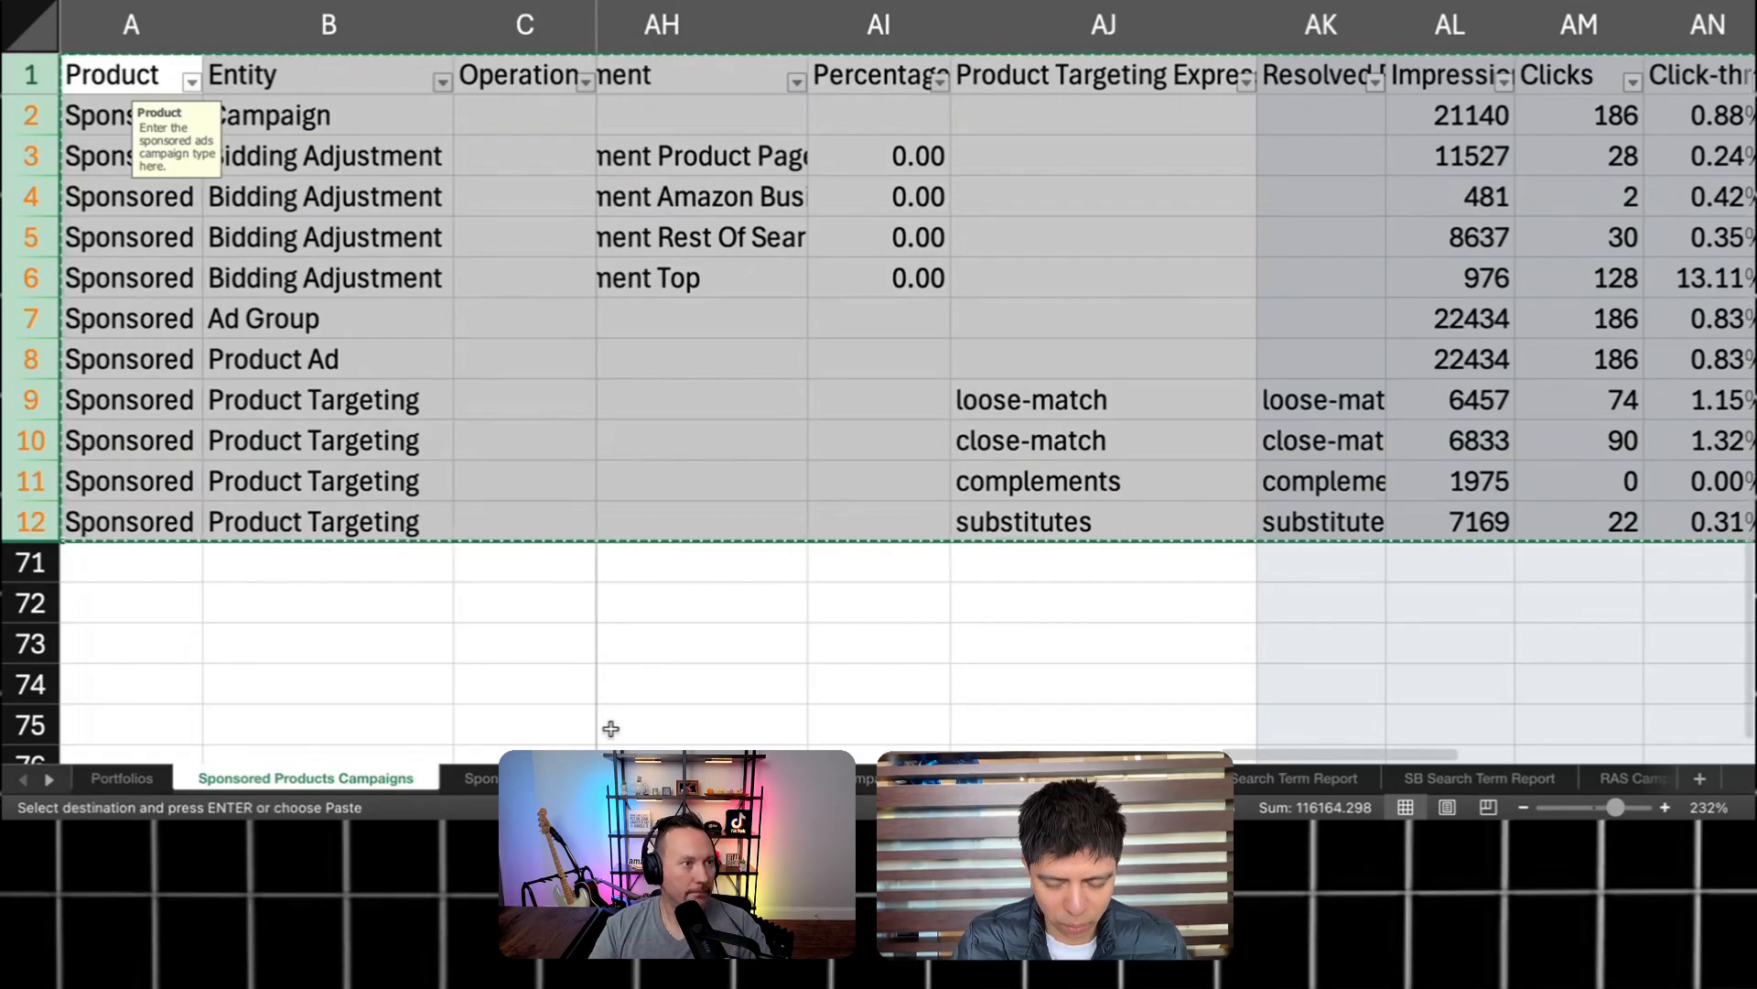
{"action": "key", "text": "super+n"}
{"action": "key", "text": "super+v"}
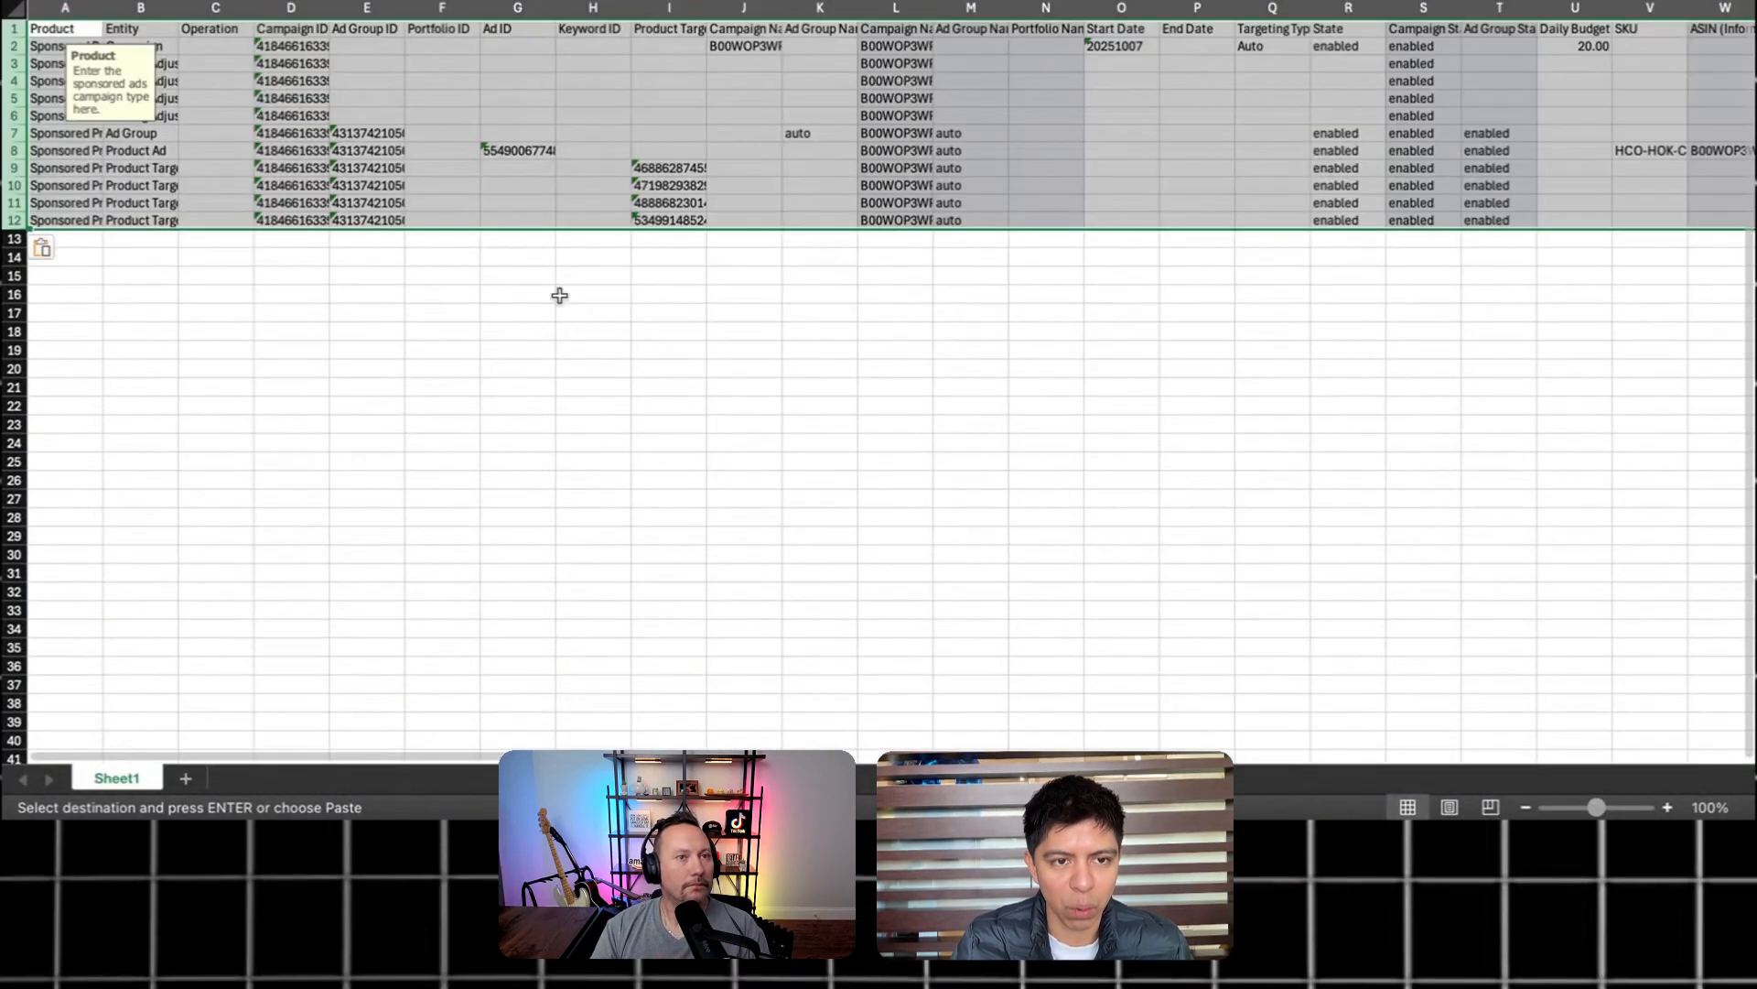
{"action": "left_click", "coordinate": [442, 312]}
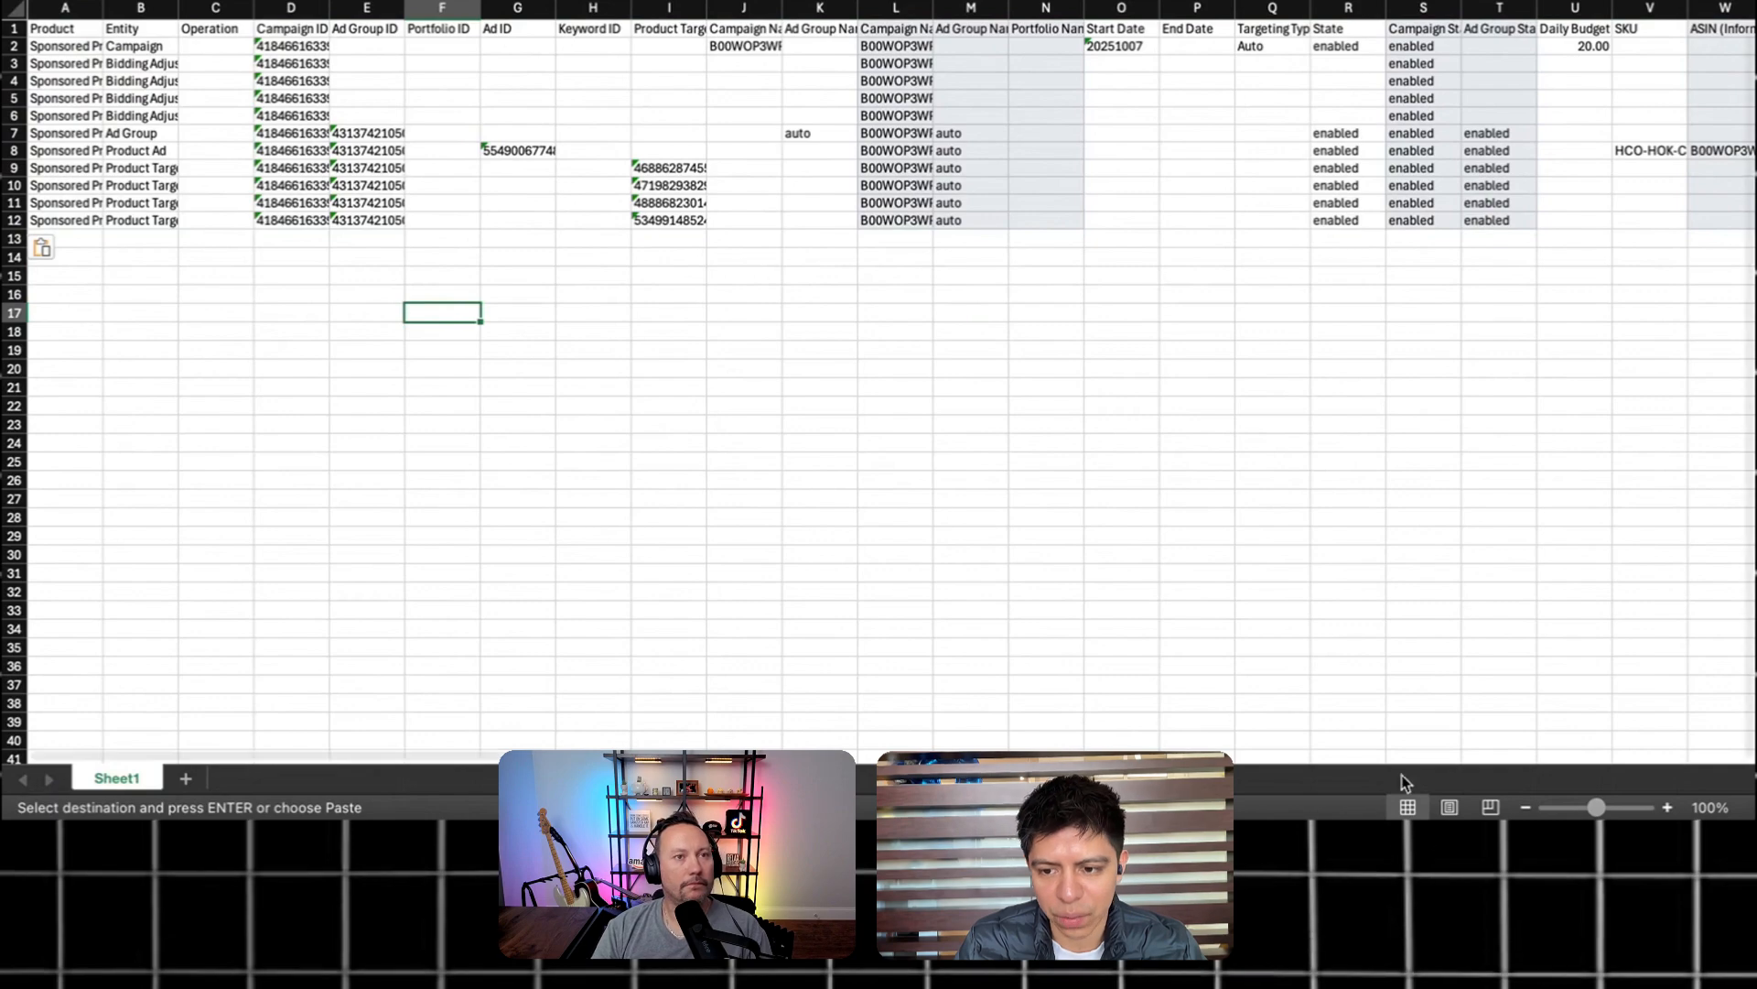
Step: Widen the Entity column and the Campaign Name (Informational only) column to fit their contents
{"action": "left_click", "coordinate": [1608, 809]}
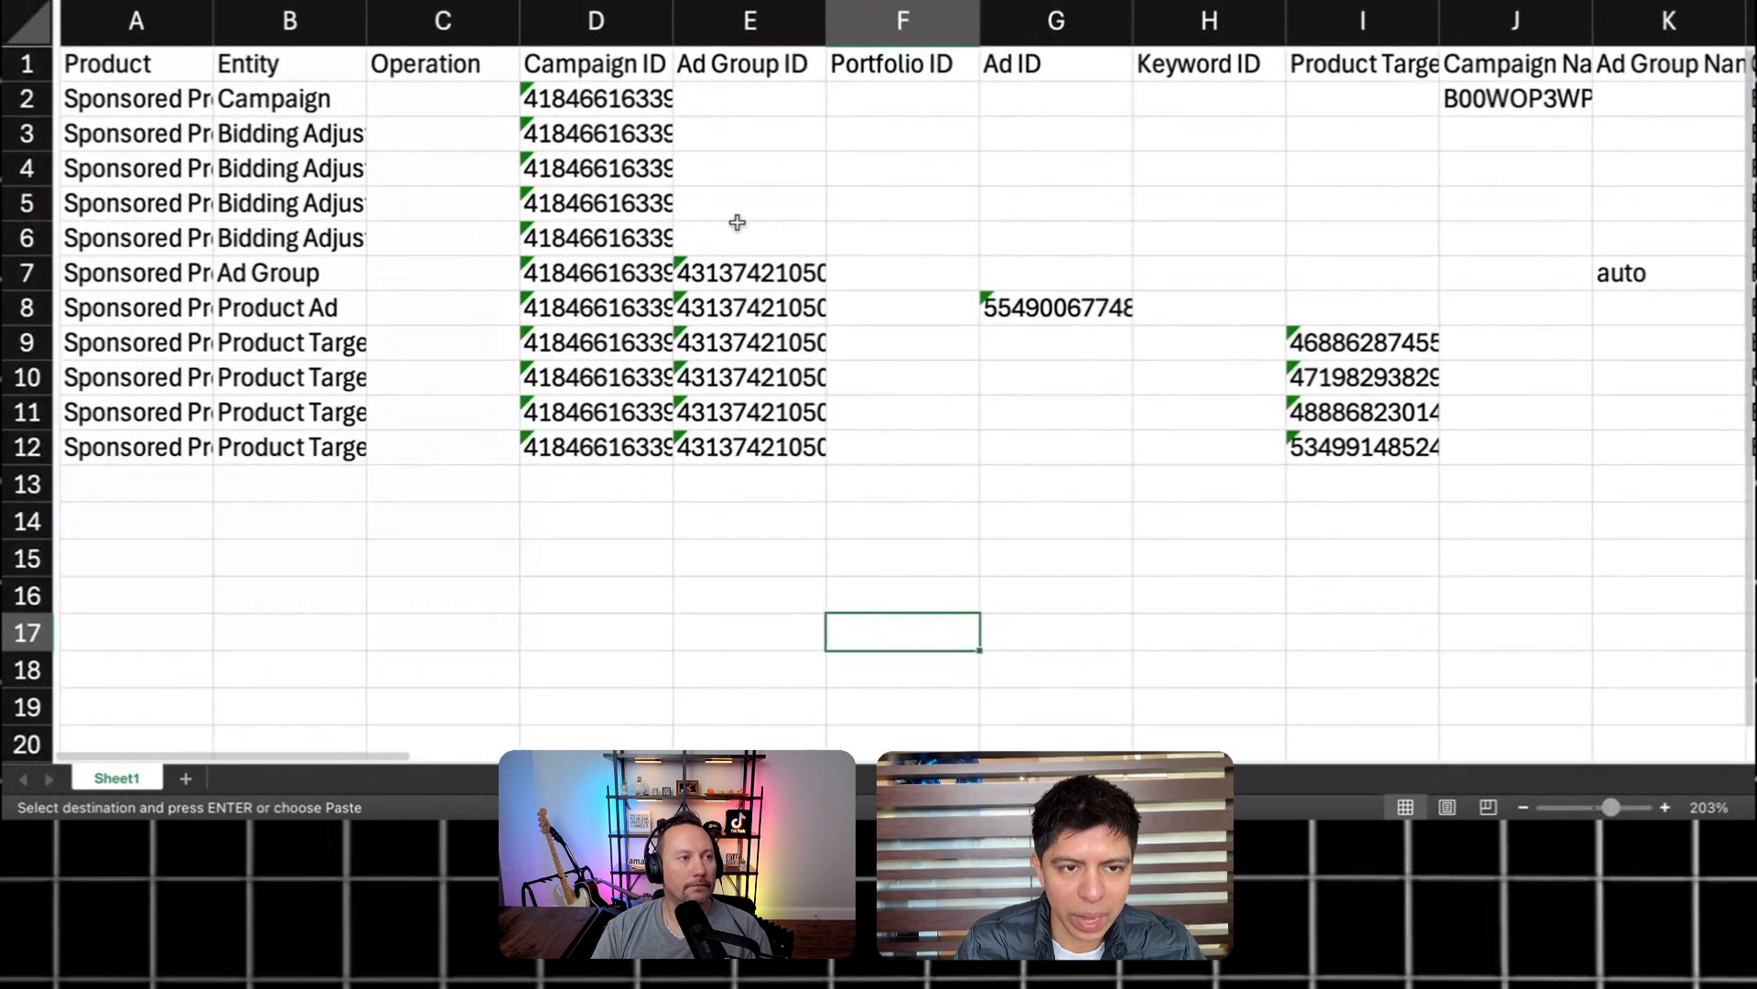
{"action": "double_click", "coordinate": [357, 17]}
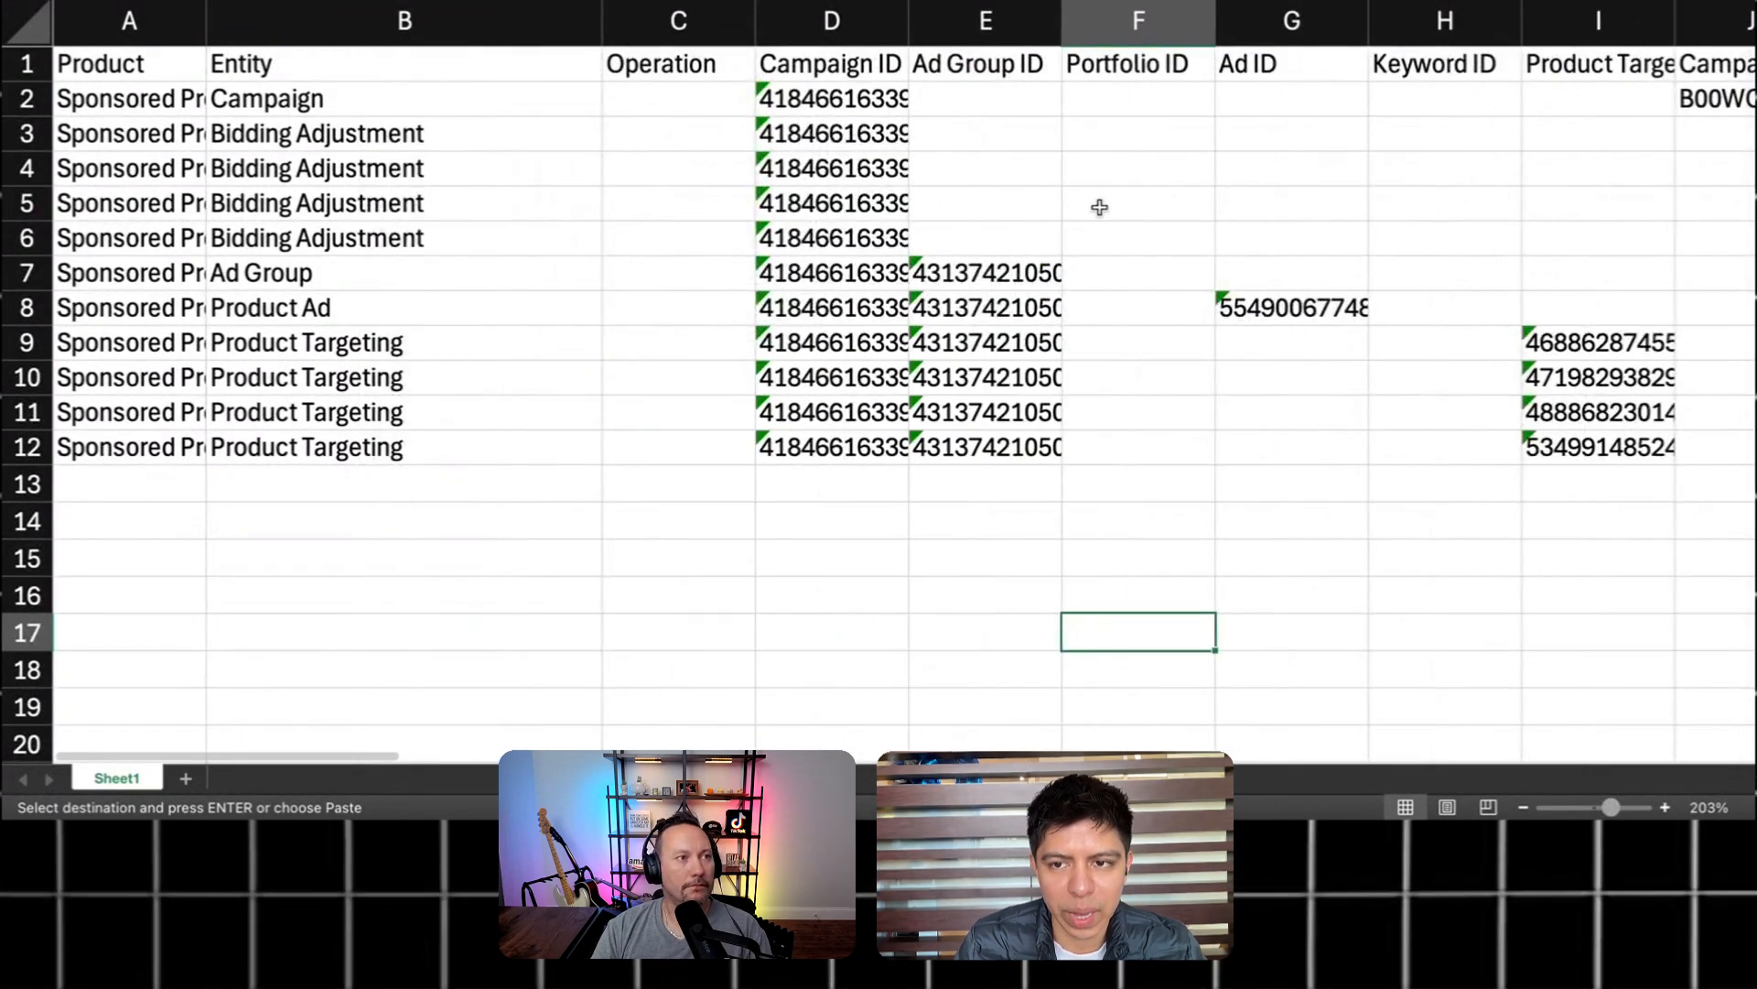
{"action": "scroll", "coordinate": [1102, 204], "scroll_direction": "right", "scroll_amount": 10}
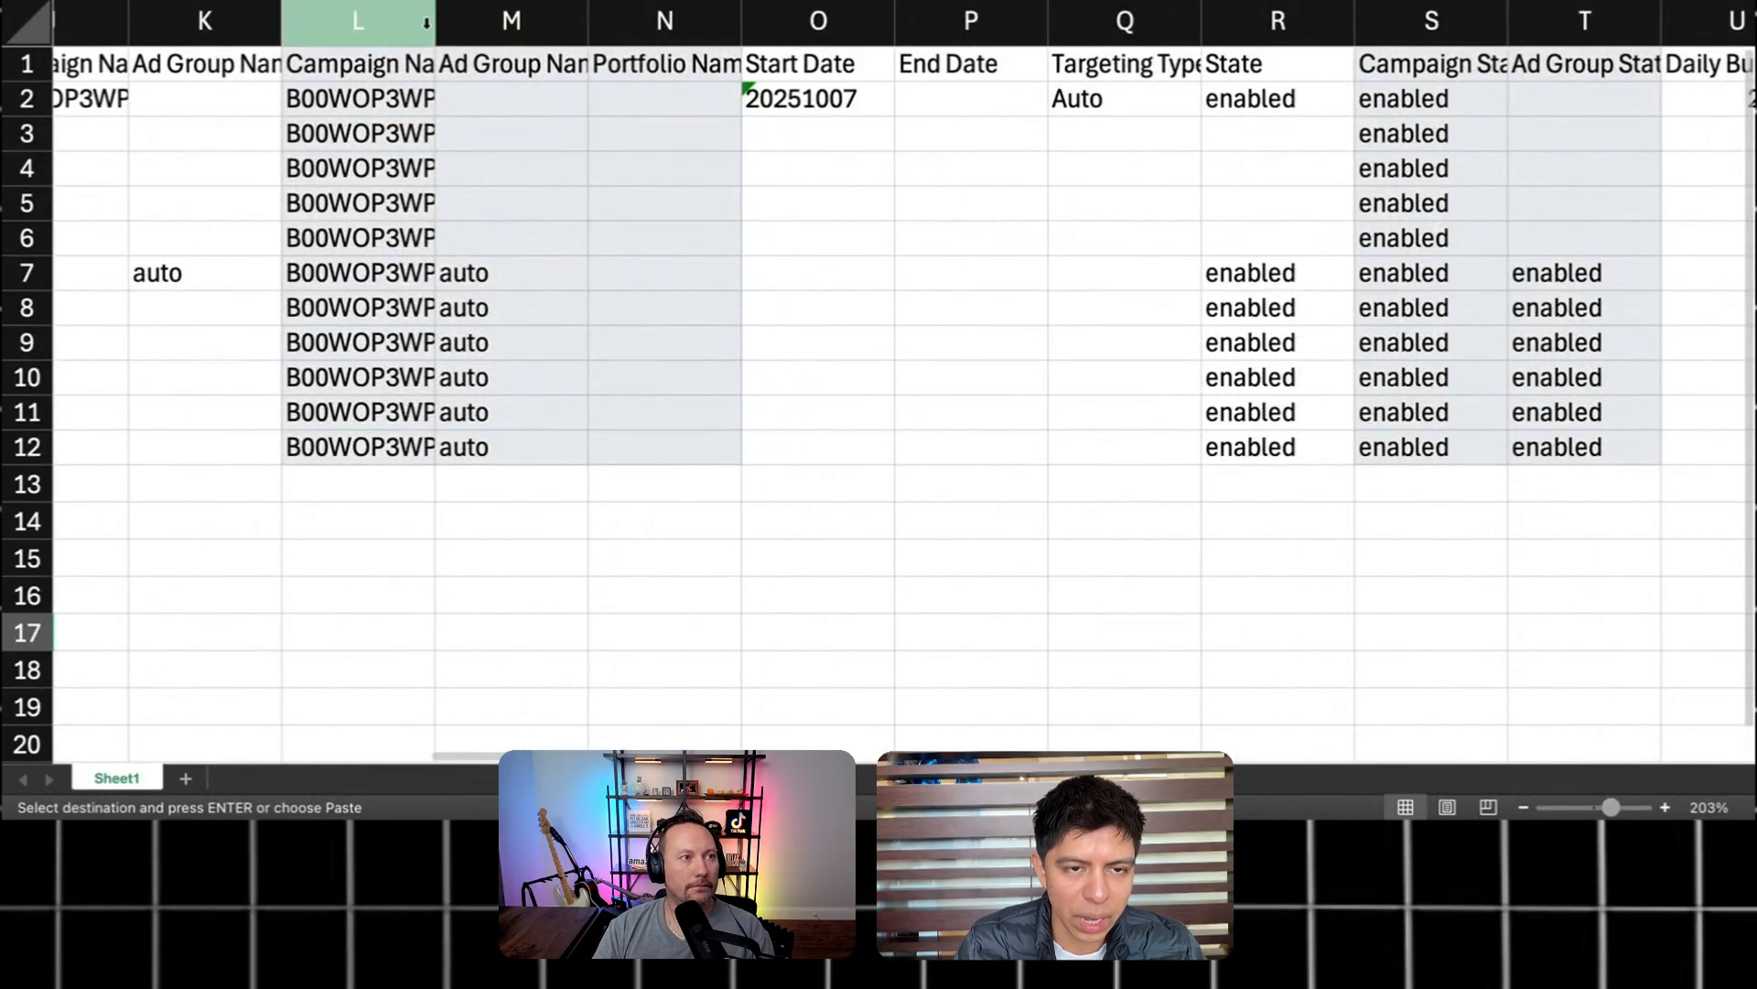
{"action": "left_click", "coordinate": [403, 20]}
{"action": "double_click", "coordinate": [426, 20]}
{"action": "left_click", "coordinate": [452, 241]}
{"action": "left_click", "coordinate": [522, 98]}
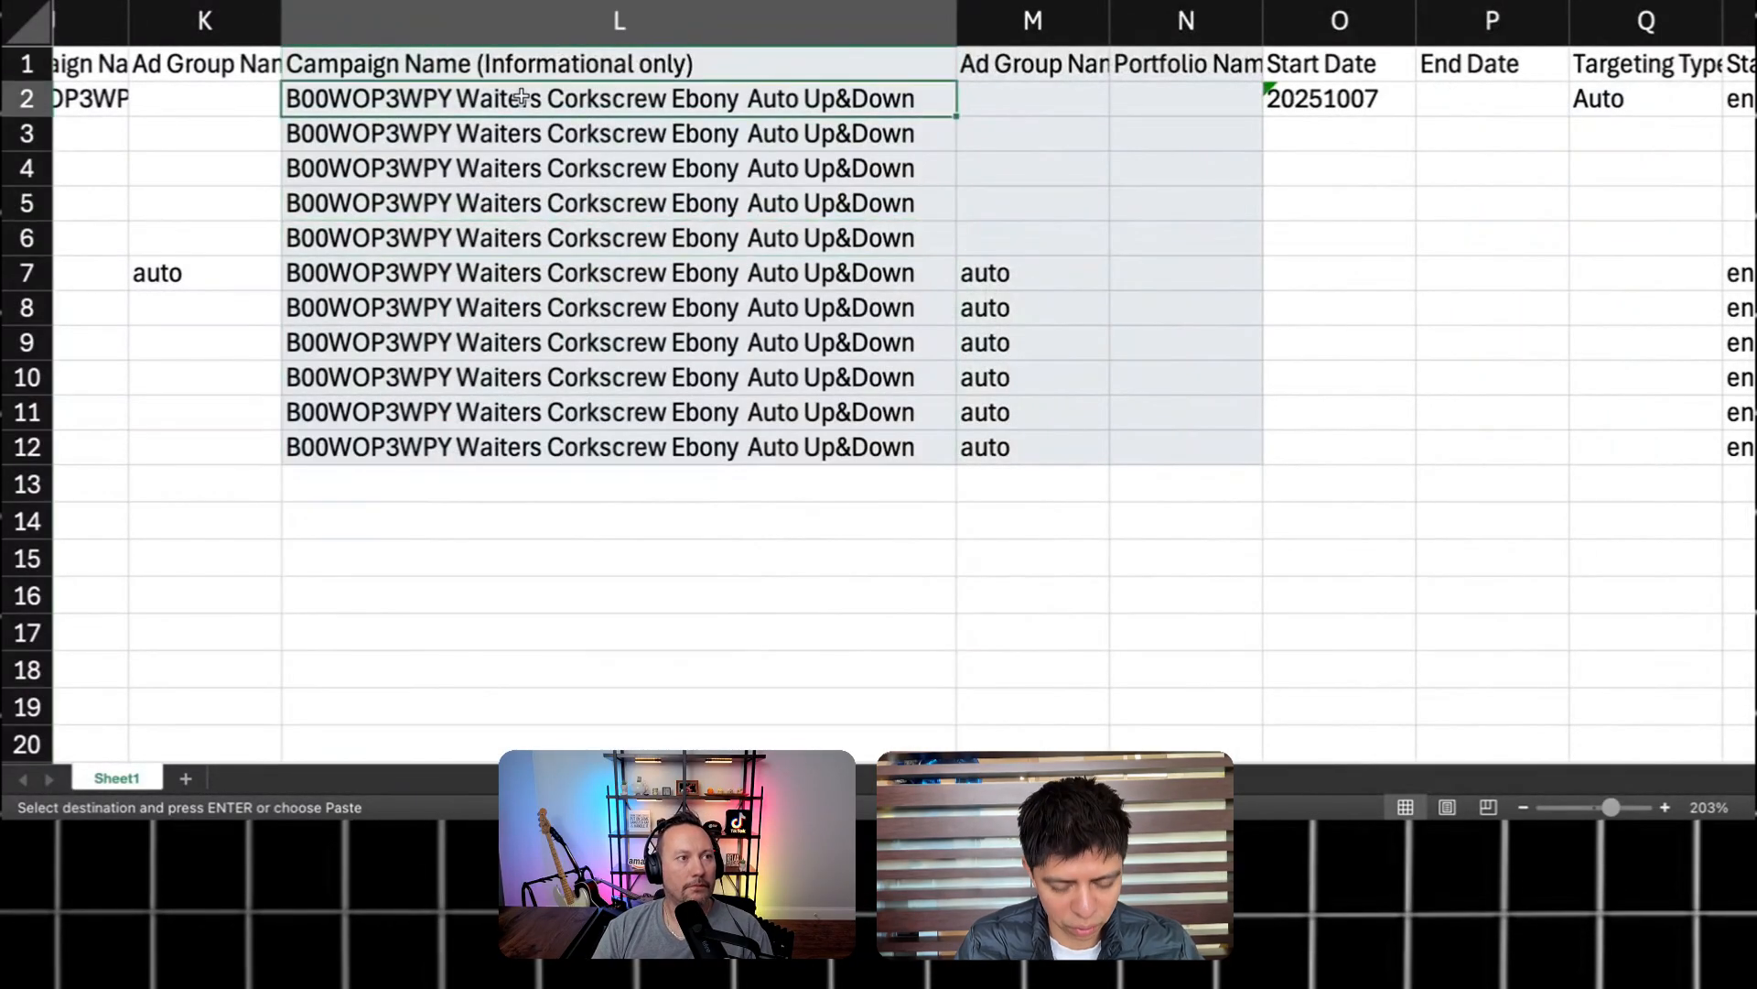
Step: Draft the example campaign name "Spatula / SP / AUTO / B01235 / JAN26" in cell L15, below the pasted rows
{"action": "left_click", "coordinate": [510, 550]}
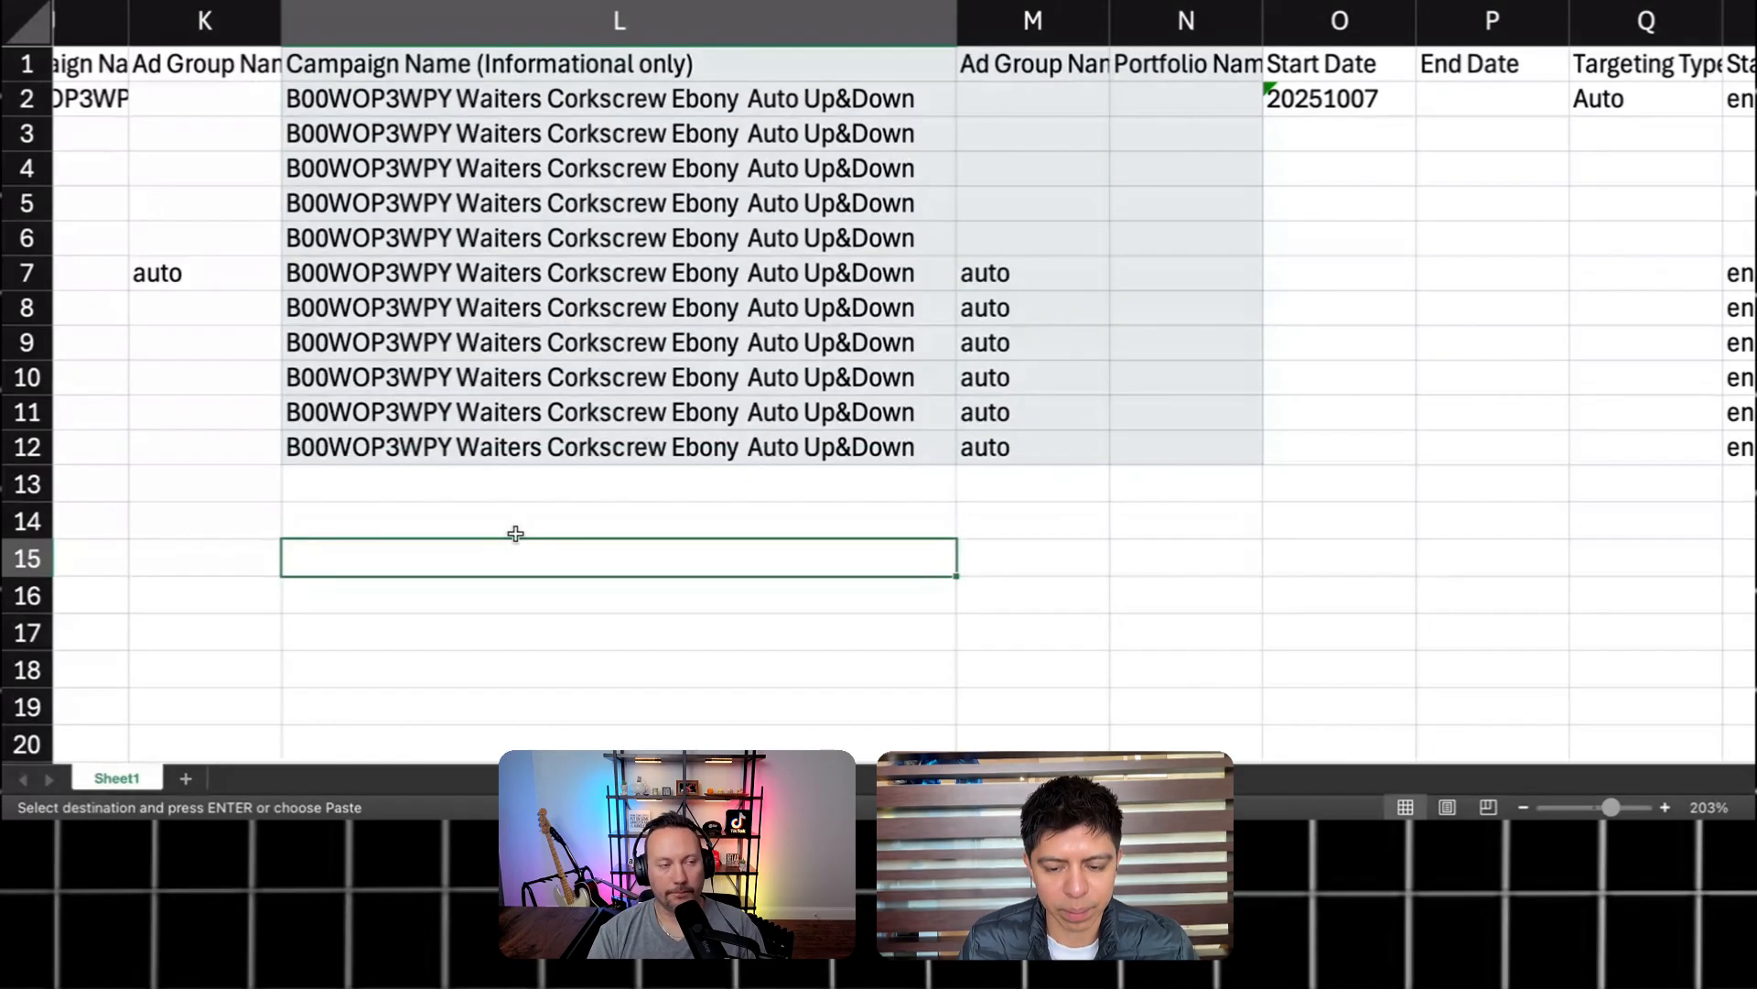
{"action": "type", "text": "Spatula"}
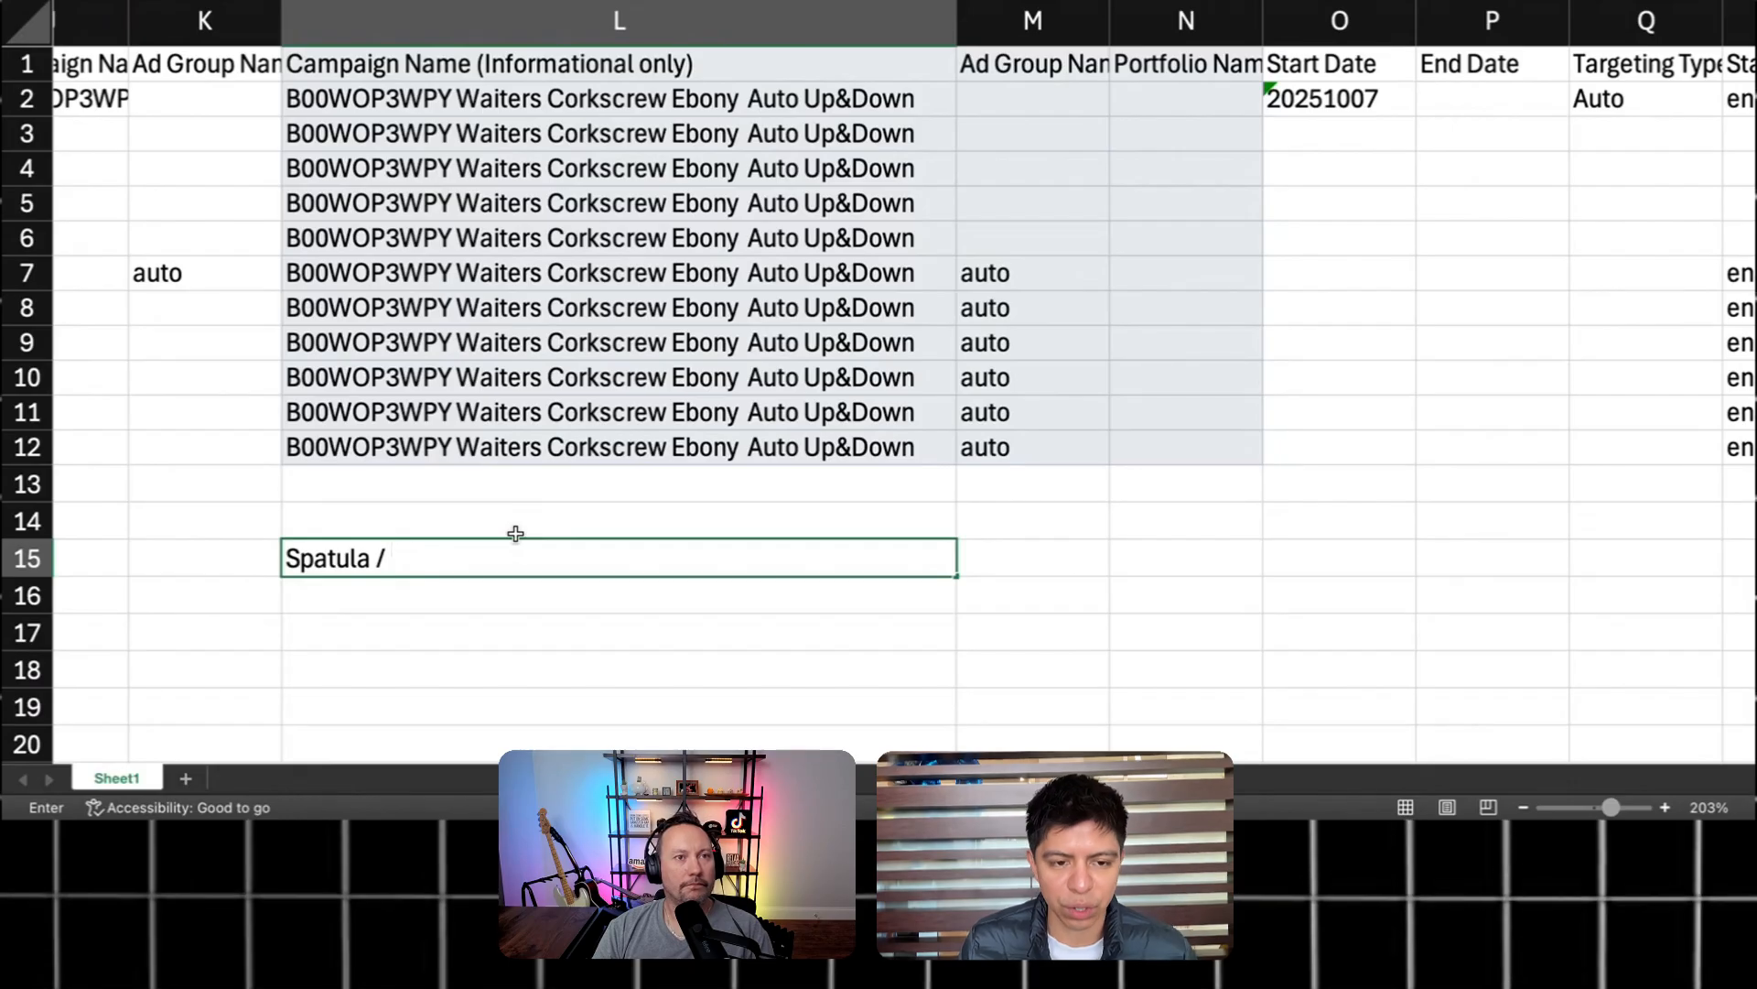
{"action": "type", "text": "/ SP /"}
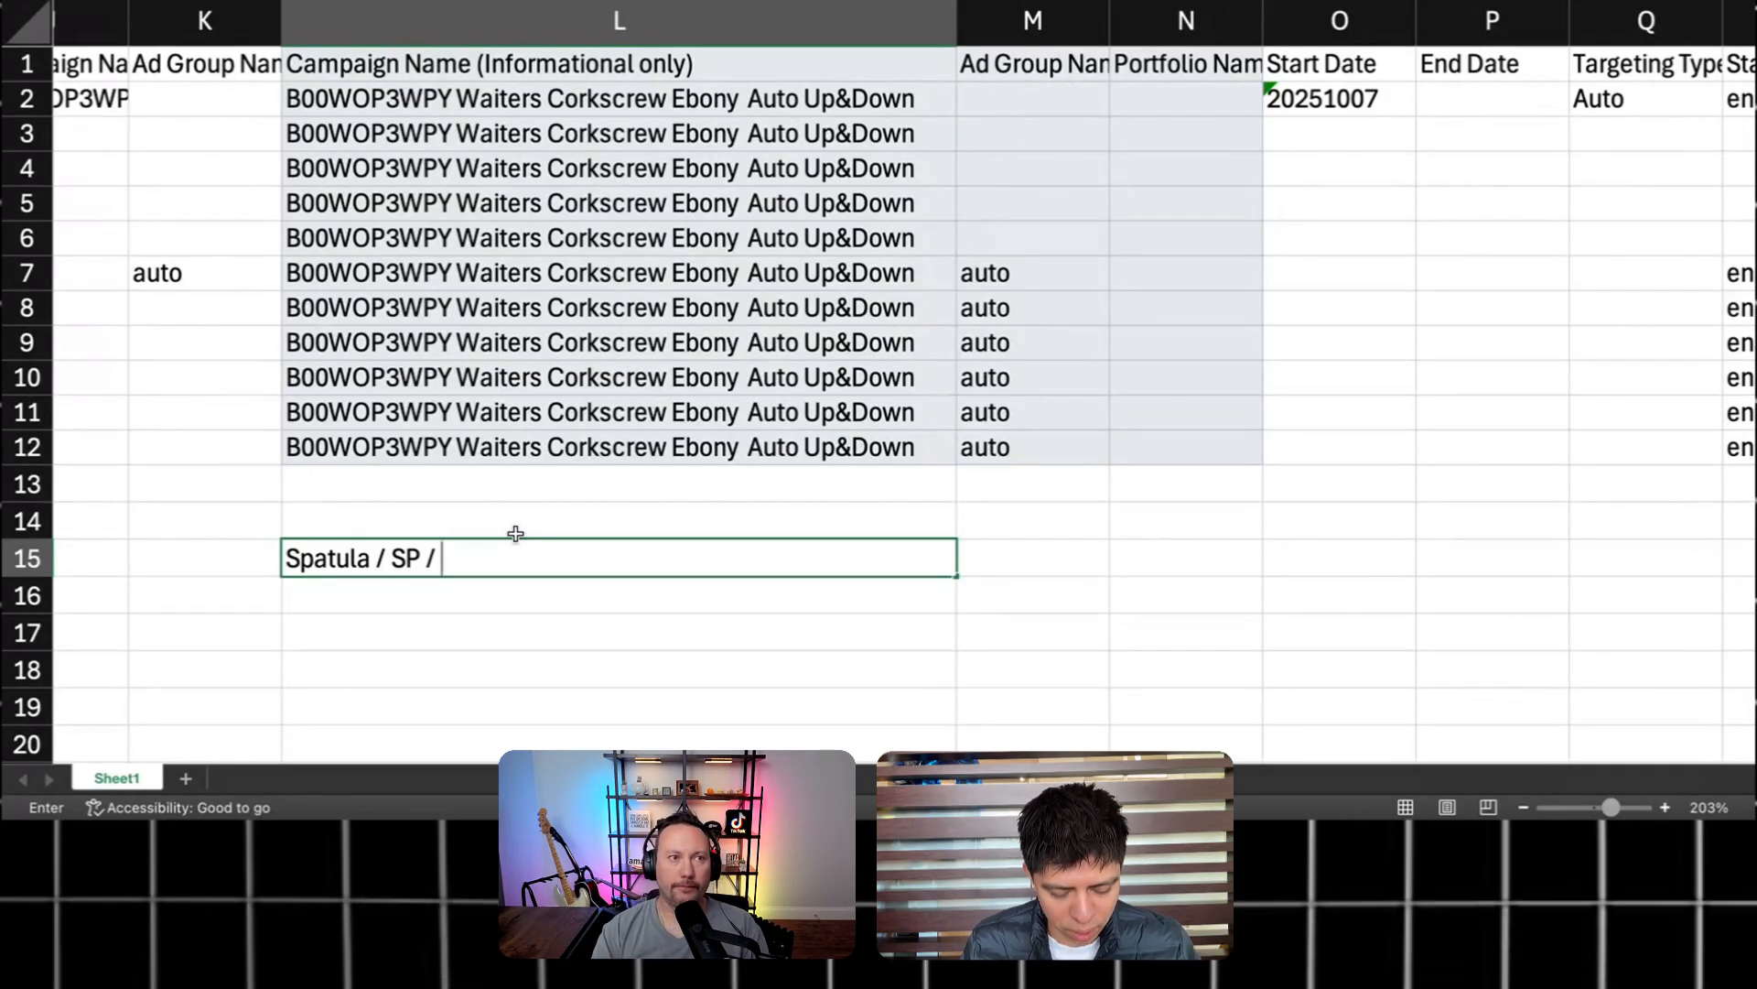
{"action": "type", "text": "AUTO / A"}
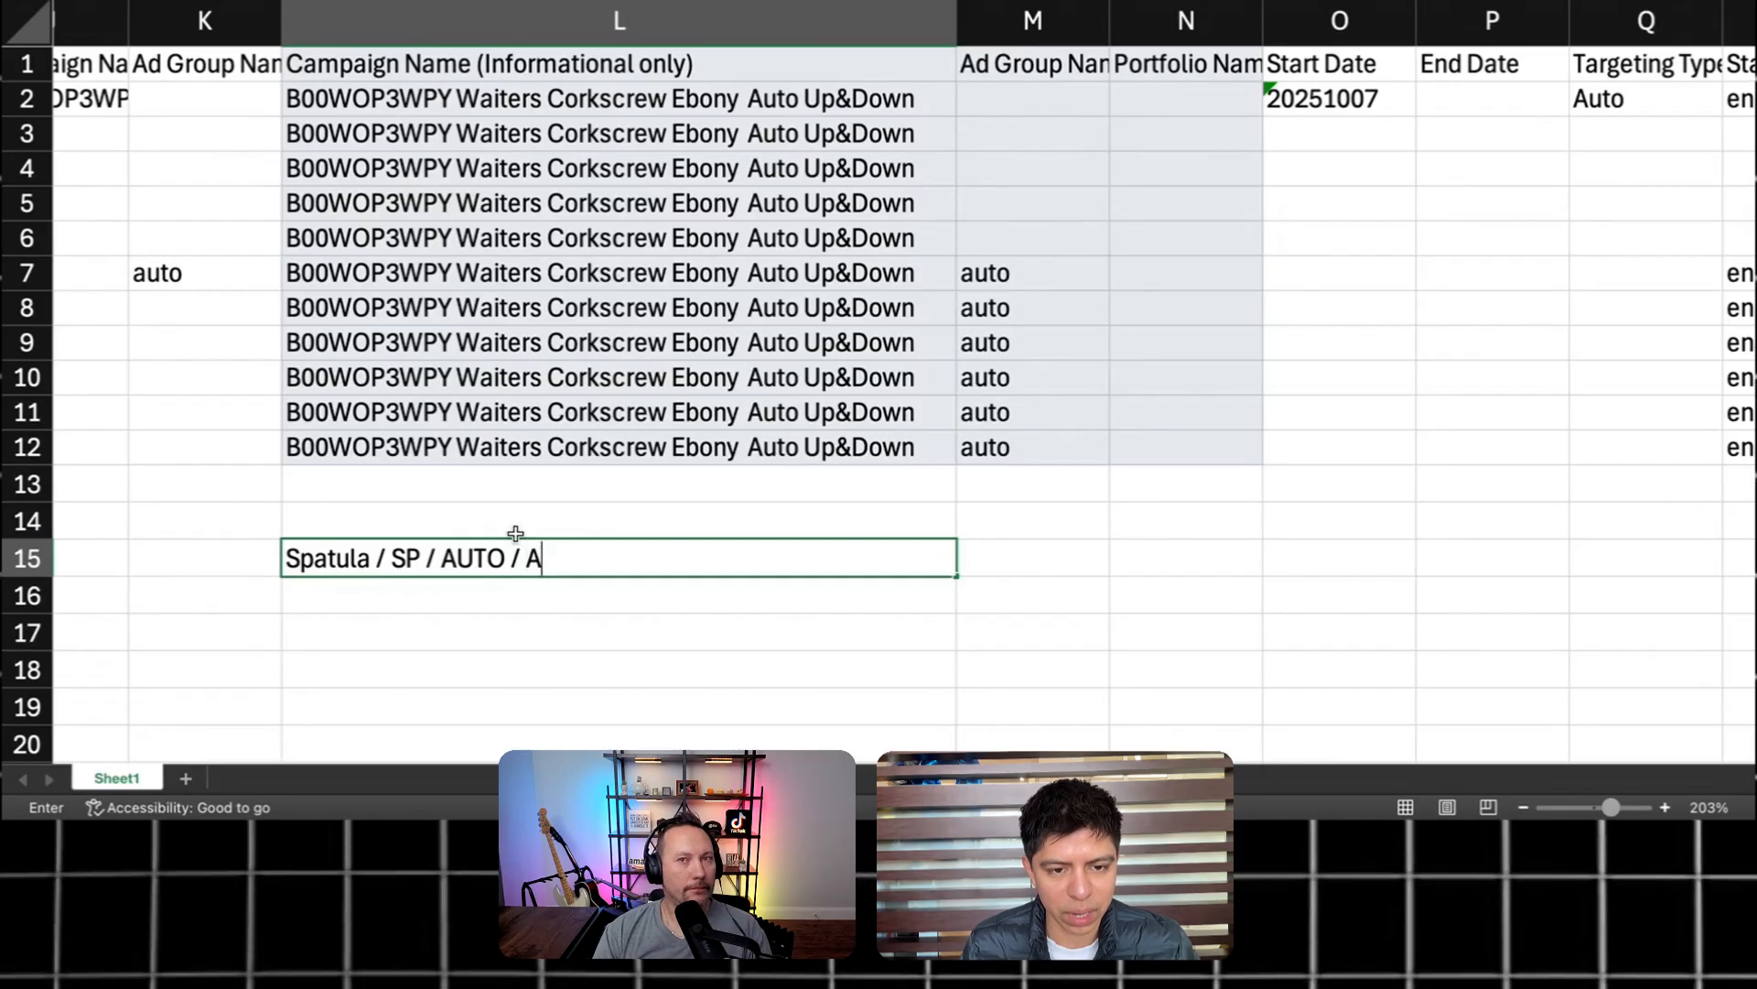
{"action": "key", "text": "BackSpace"}
{"action": "type", "text": "B01235 /"}
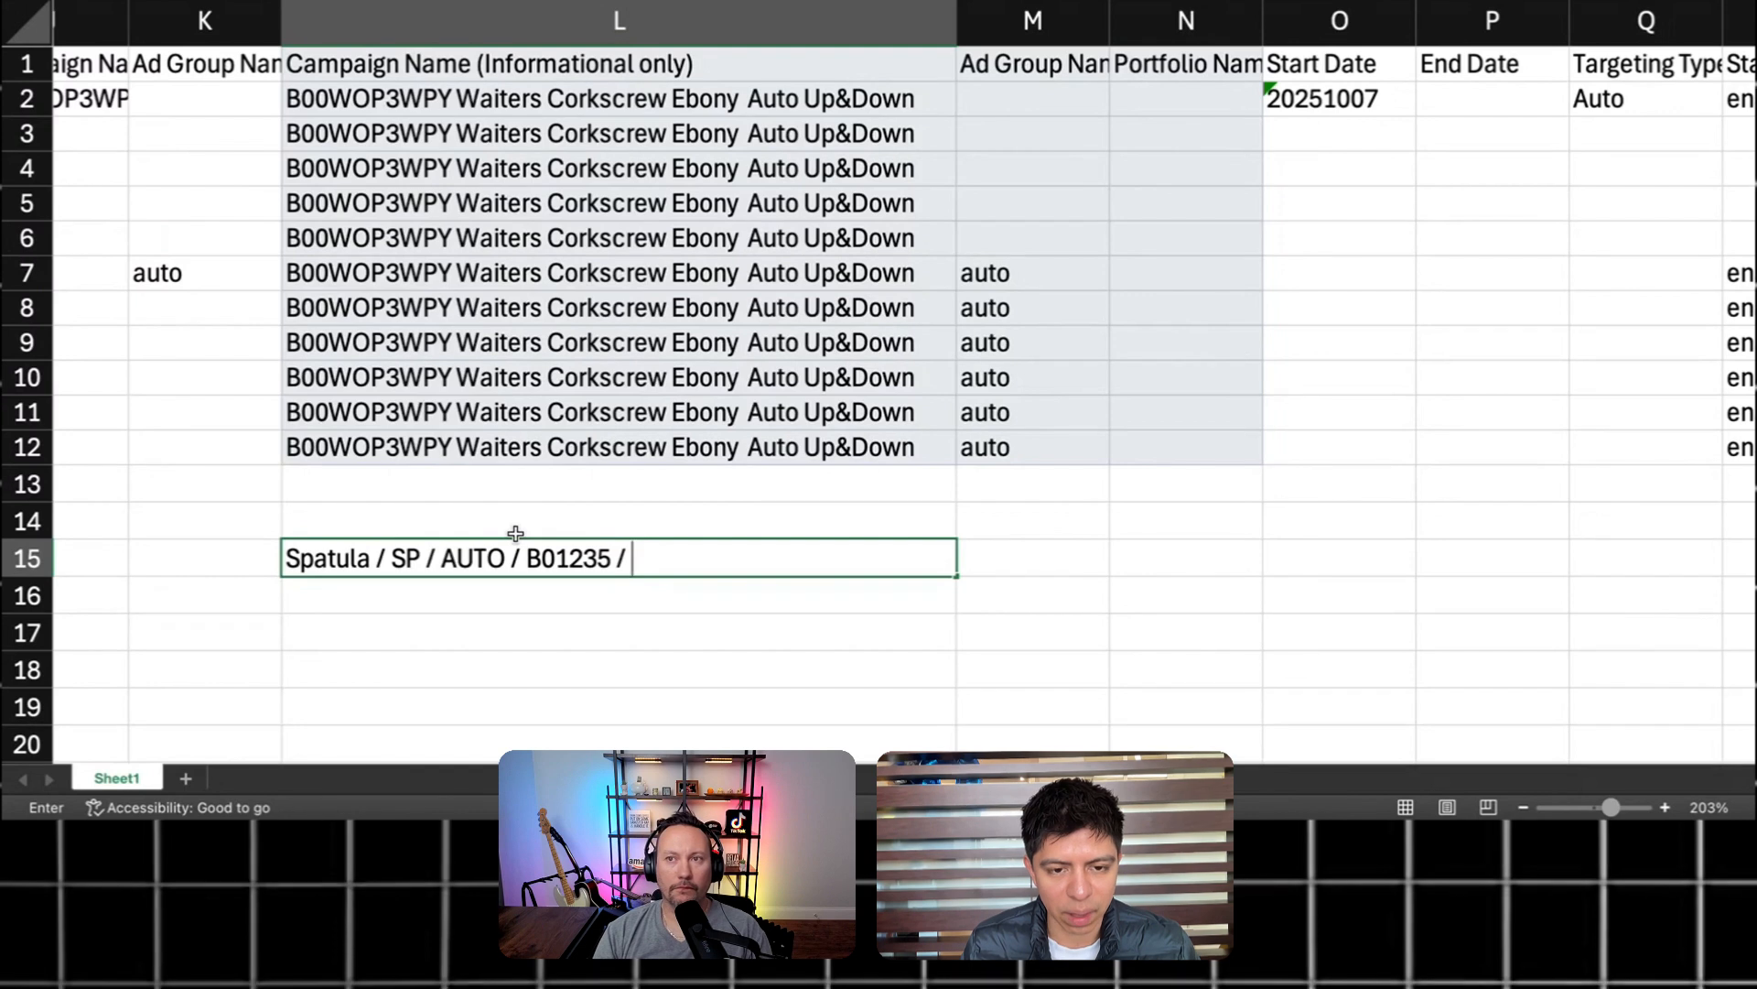
{"action": "type", "text": "JAN26"}
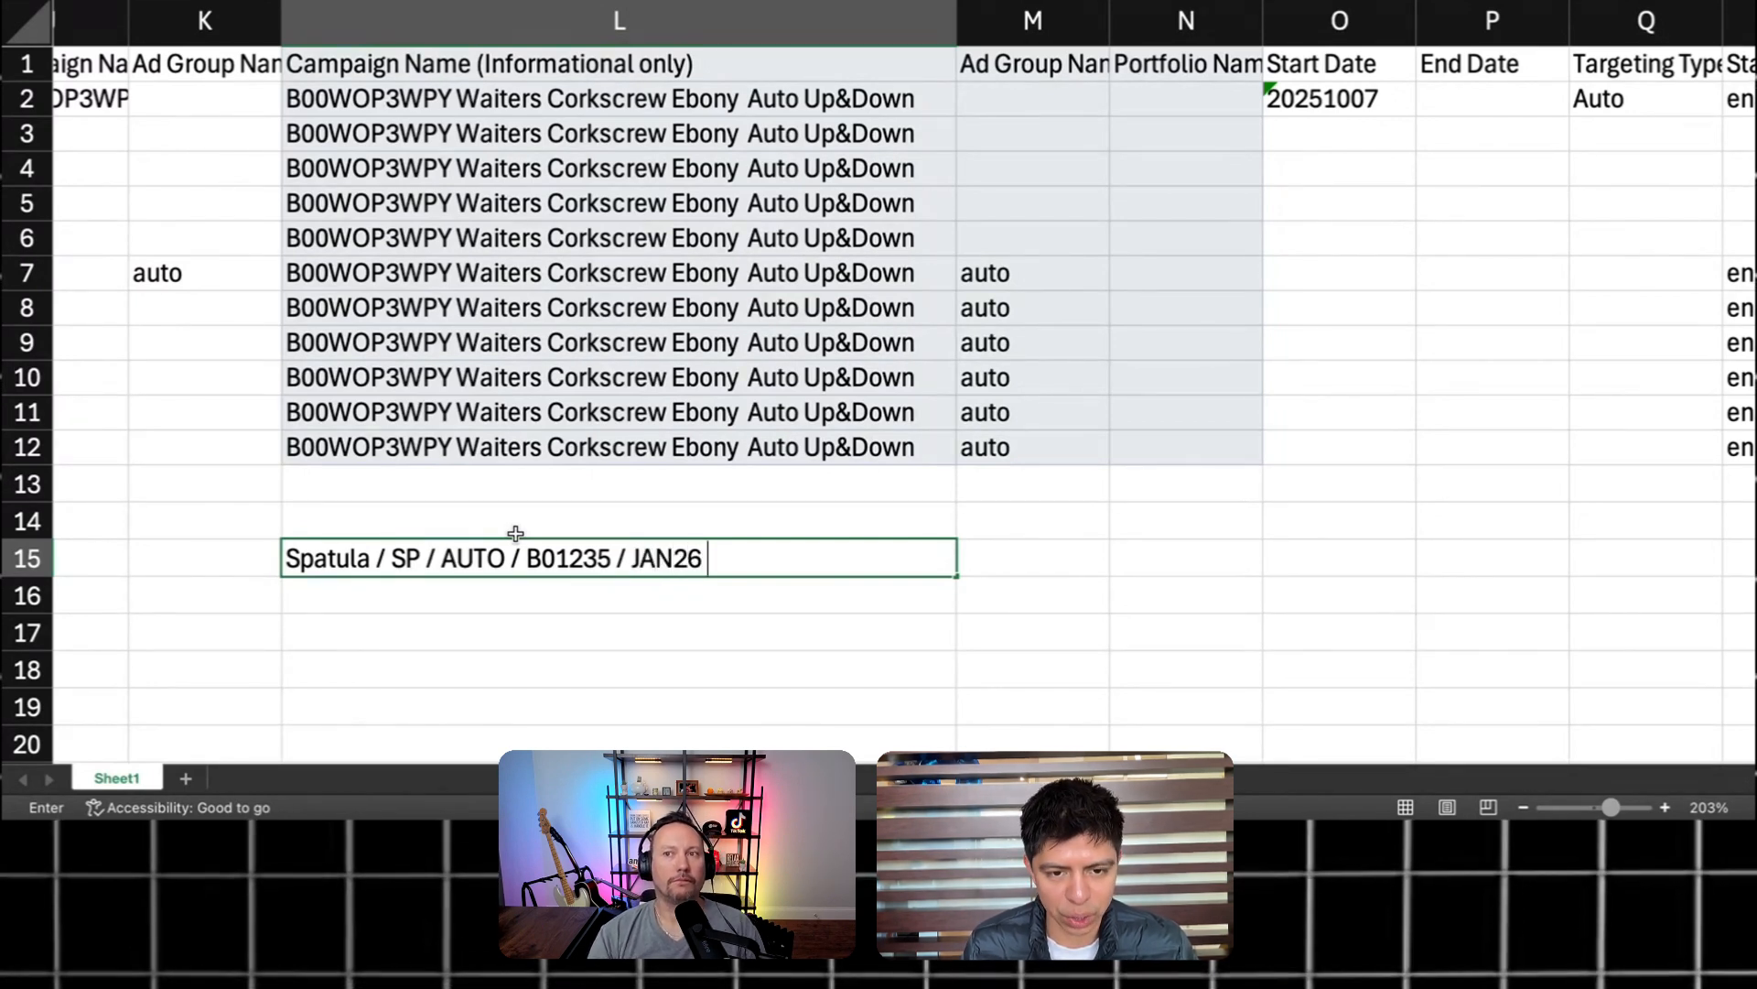
Step: Replace the JAN26 segment at the end of the L15 campaign name with a person's first name in capitals
{"action": "key", "text": "BackSpace"}
{"action": "key", "text": "BackSpace"}
{"action": "key", "text": "BackSpace"}
{"action": "key", "text": "BackSpace"}
{"action": "key", "text": "BackSpace"}
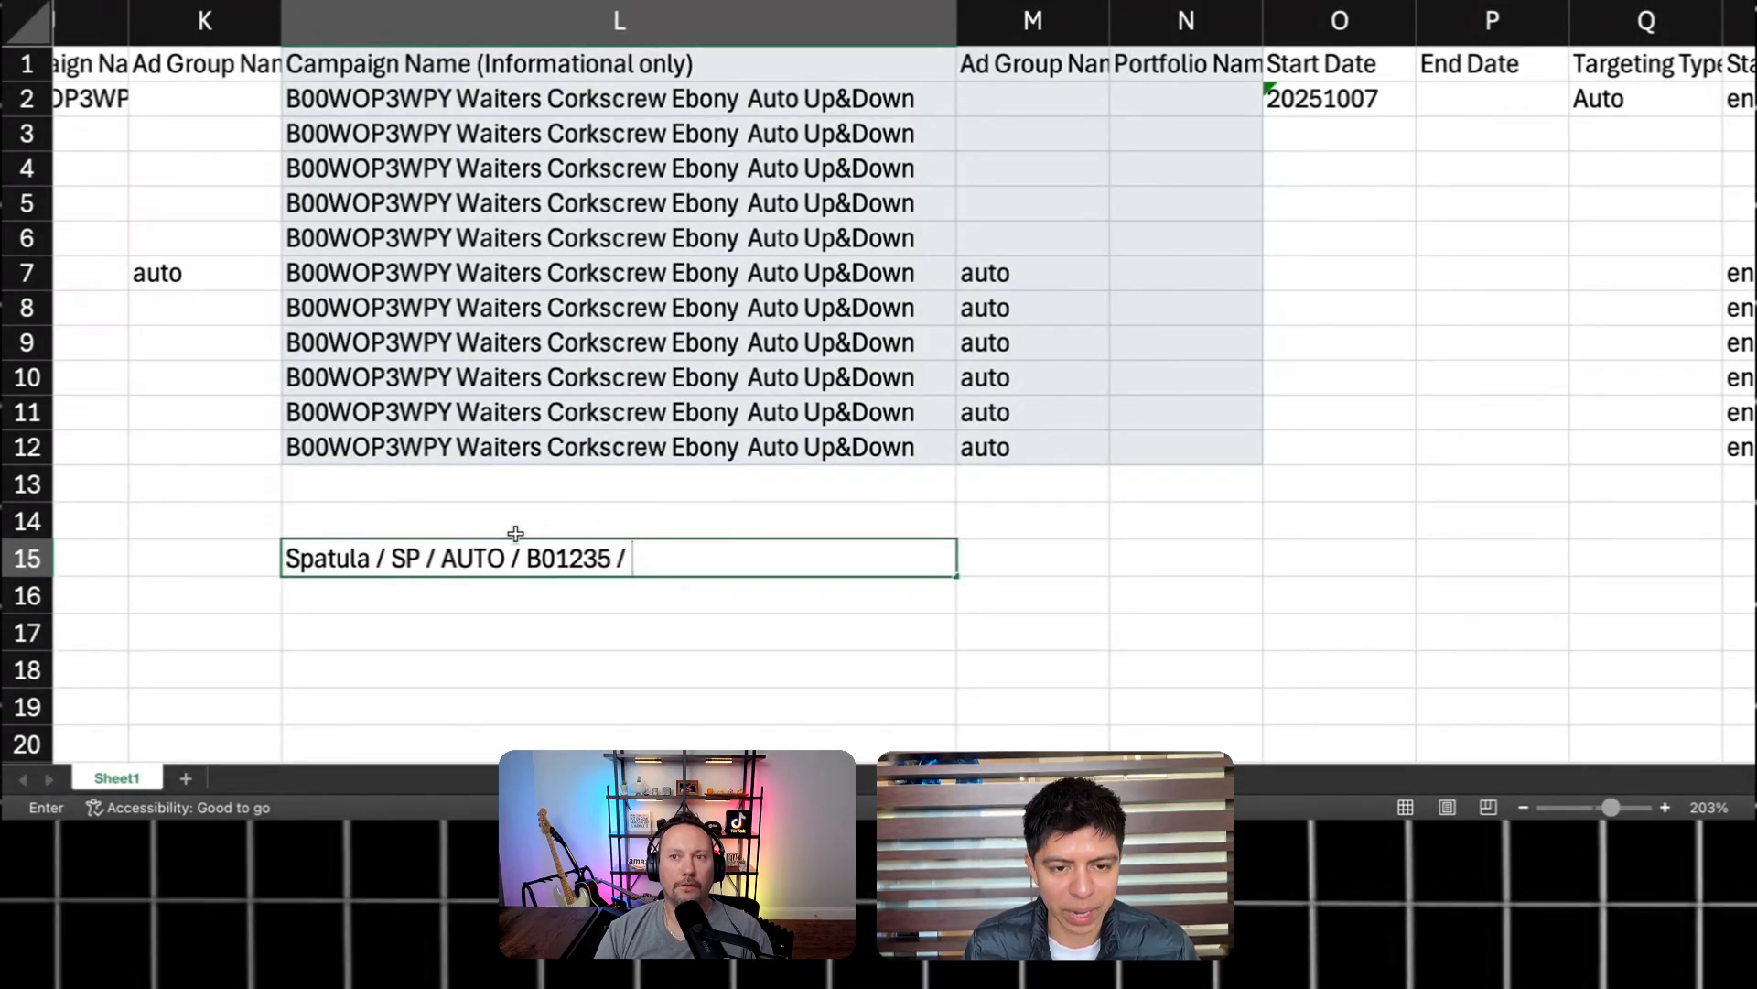
{"action": "type", "text": "B"}
{"action": "key", "text": "BackSpace"}
{"action": "type", "text": "GABE"}
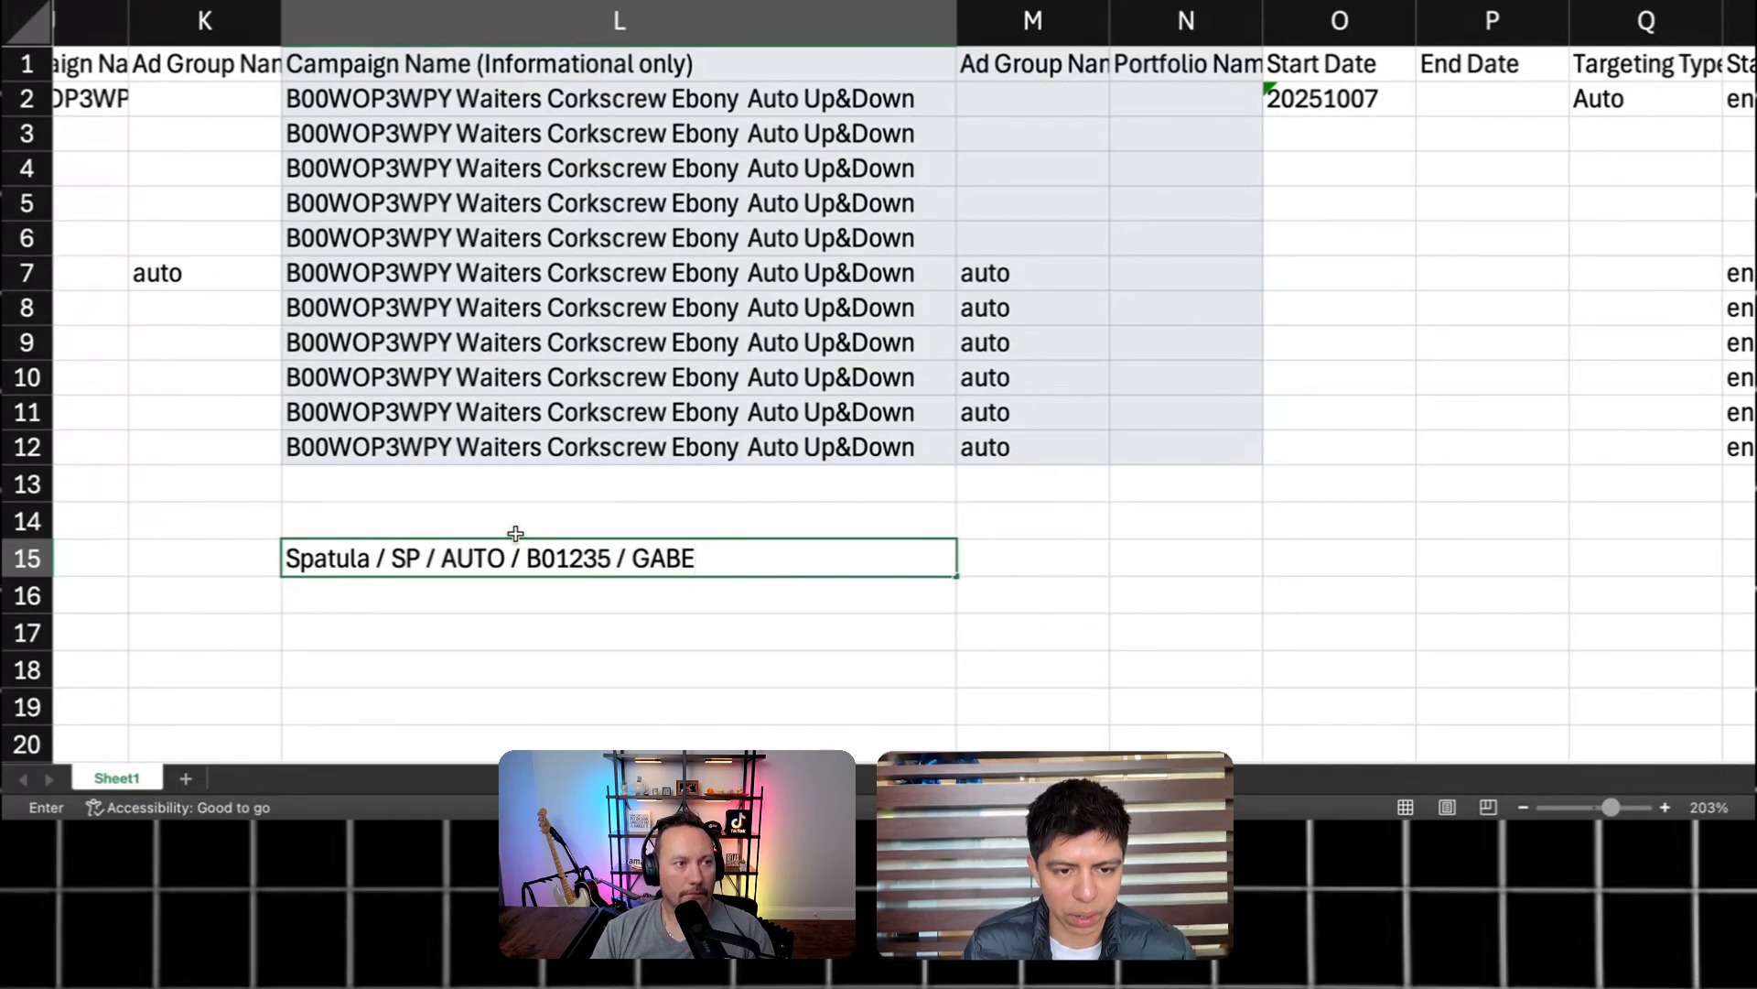
{"action": "key", "text": "Return"}
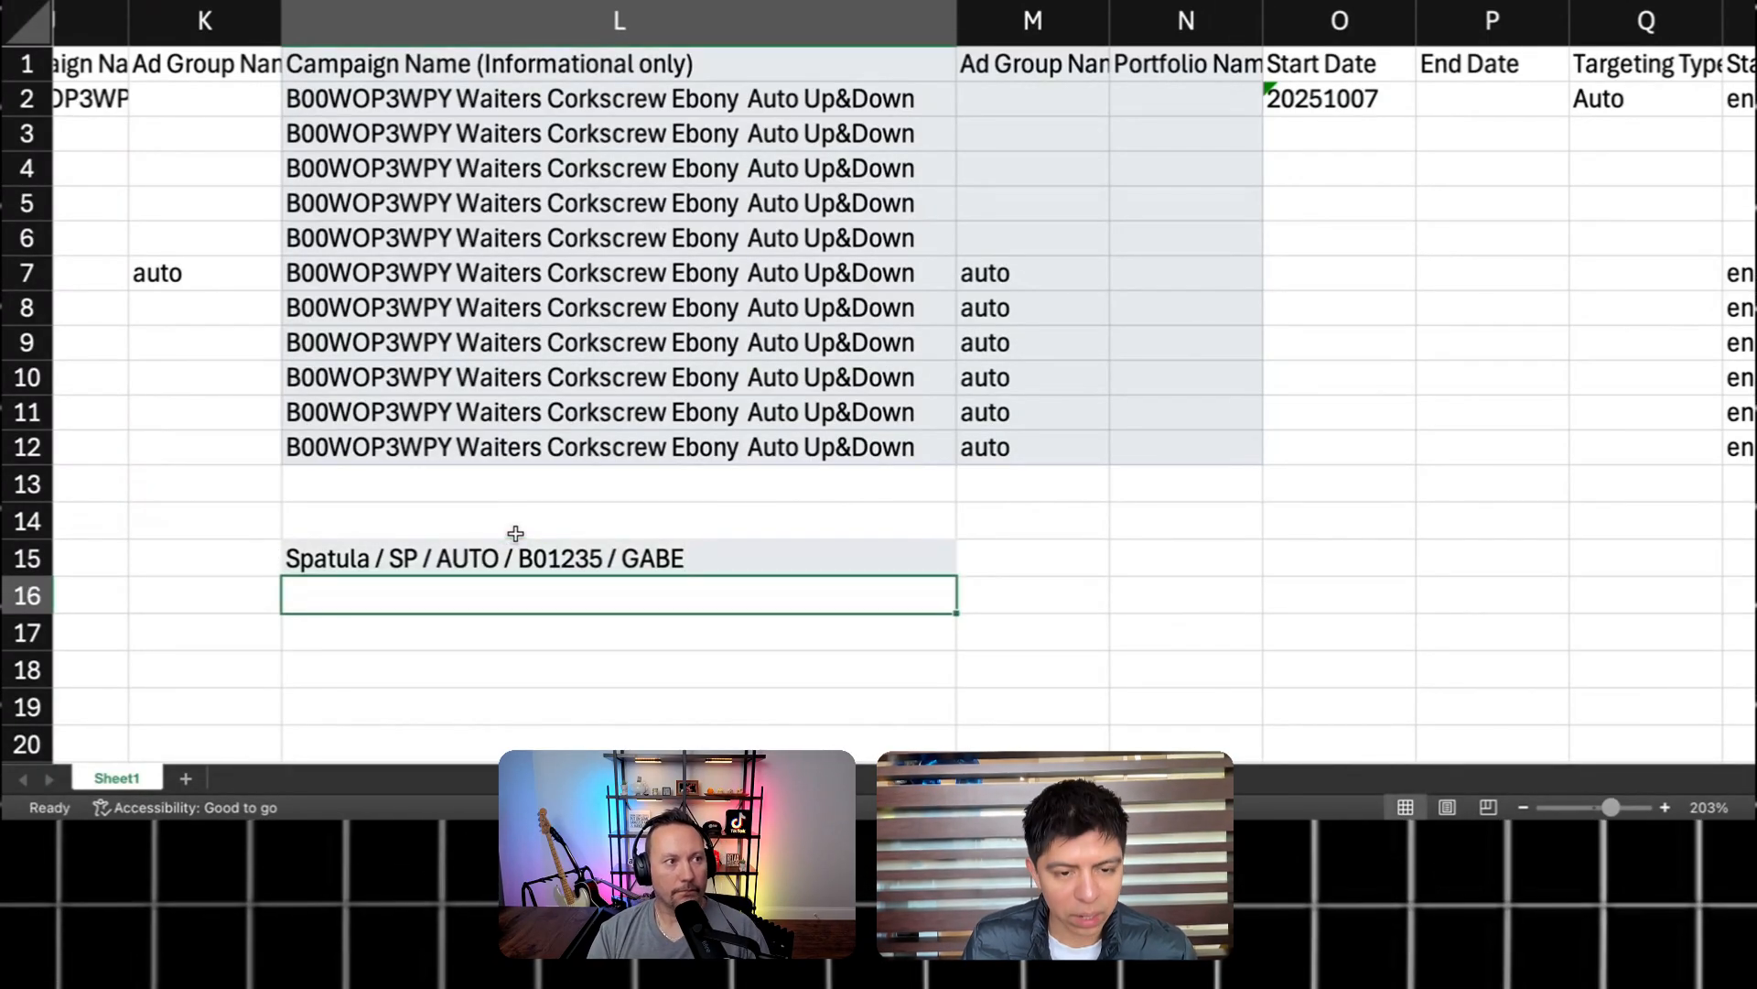
Step: Duplicate the example campaign name from L15 into L16
{"action": "left_click", "coordinate": [516, 540]}
{"action": "key", "text": "ctrl+c"}
{"action": "key", "text": "Down"}
{"action": "key", "text": "ctrl+v"}
{"action": "key", "text": "Escape"}
Step: Insert a "close-match" segment between AUTO and B01235 in the L16 campaign name, separated by slashes
{"action": "scroll", "coordinate": [855, 448], "scroll_direction": "right", "scroll_amount": 10}
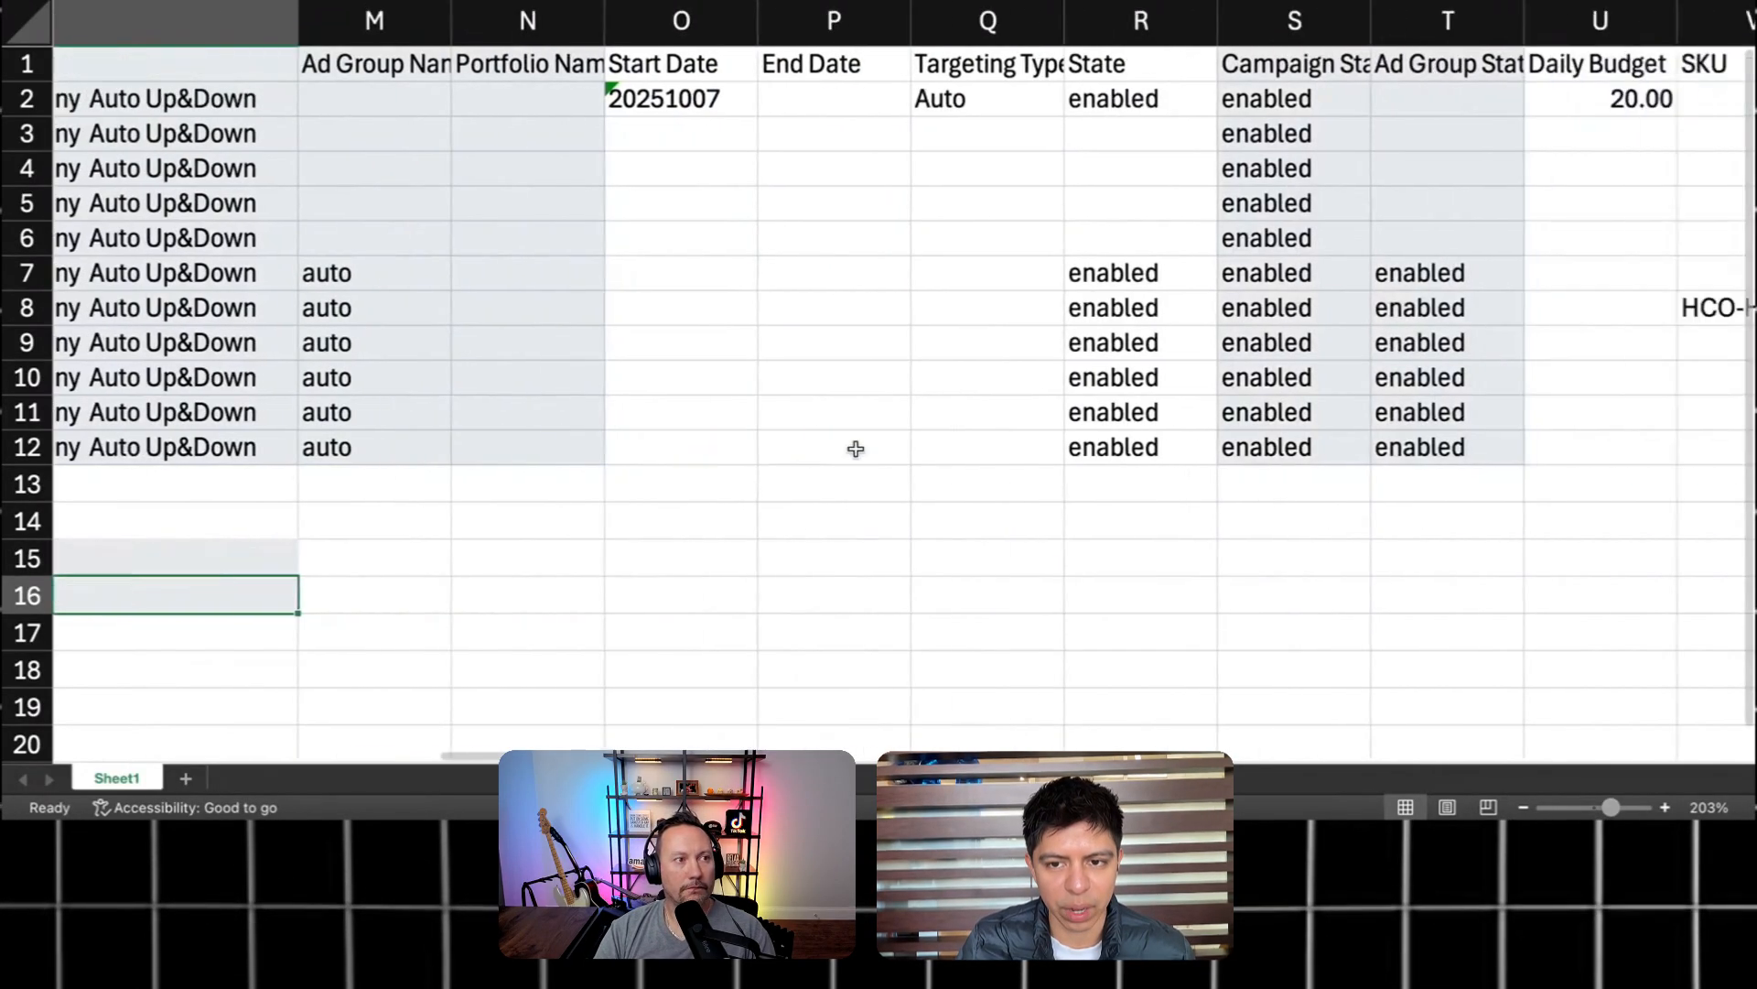
{"action": "scroll", "coordinate": [520, 419], "scroll_direction": "left", "scroll_amount": 3}
{"action": "scroll", "coordinate": [537, 426], "scroll_direction": "left", "scroll_amount": 5}
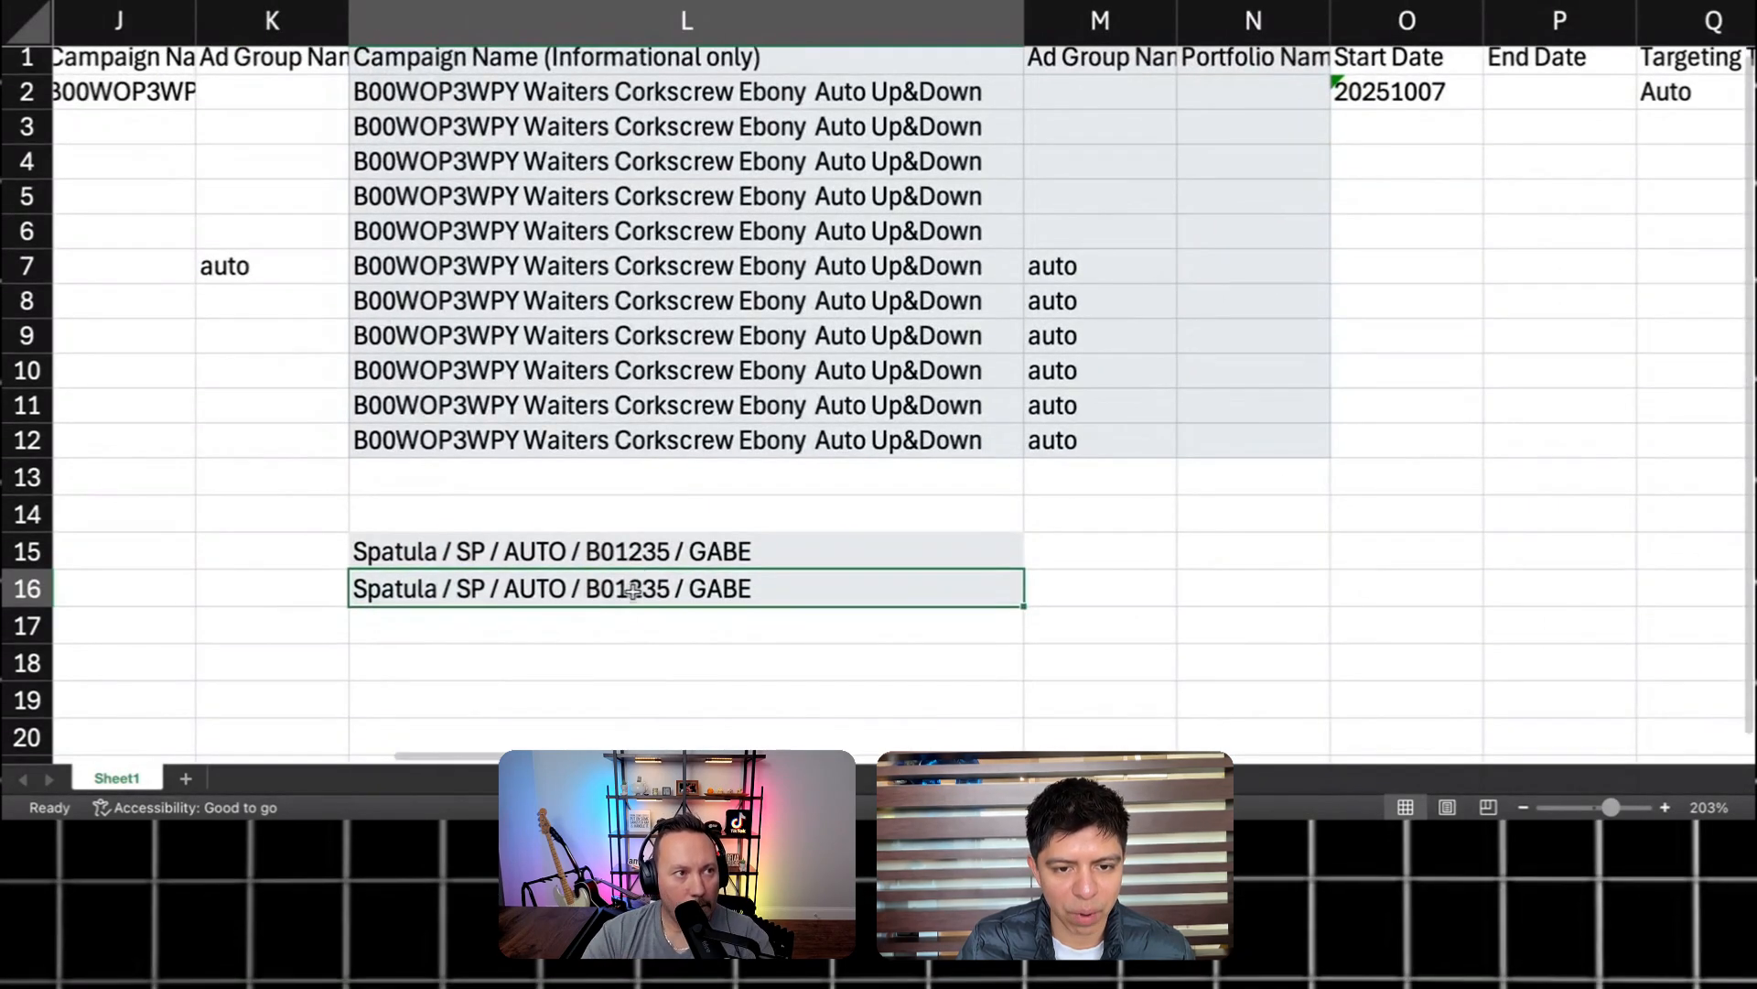
{"action": "double_click", "coordinate": [584, 588]}
{"action": "type", "text": "/ close"}
{"action": "type", "text": " match"}
{"action": "key", "text": "Left"}
{"action": "key", "text": "Left"}
{"action": "key", "text": "Left"}
{"action": "key", "text": "BackSpace"}
{"action": "type", "text": "-"}
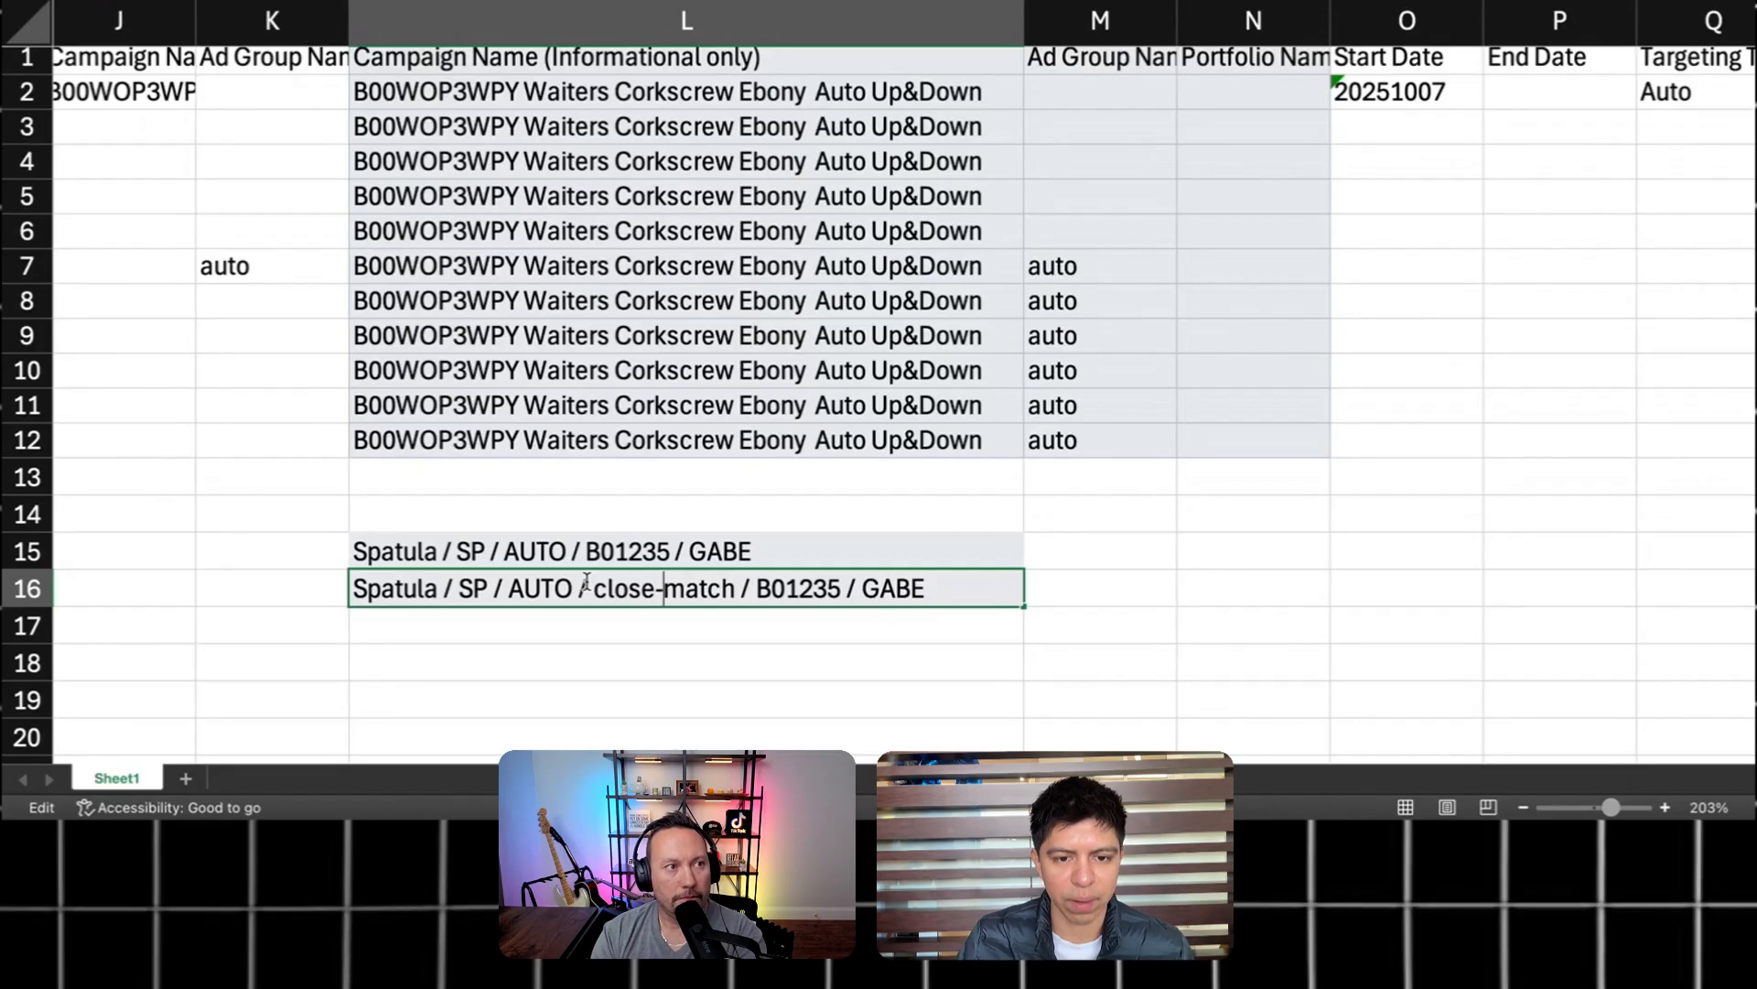
{"action": "left_click", "coordinate": [746, 672]}
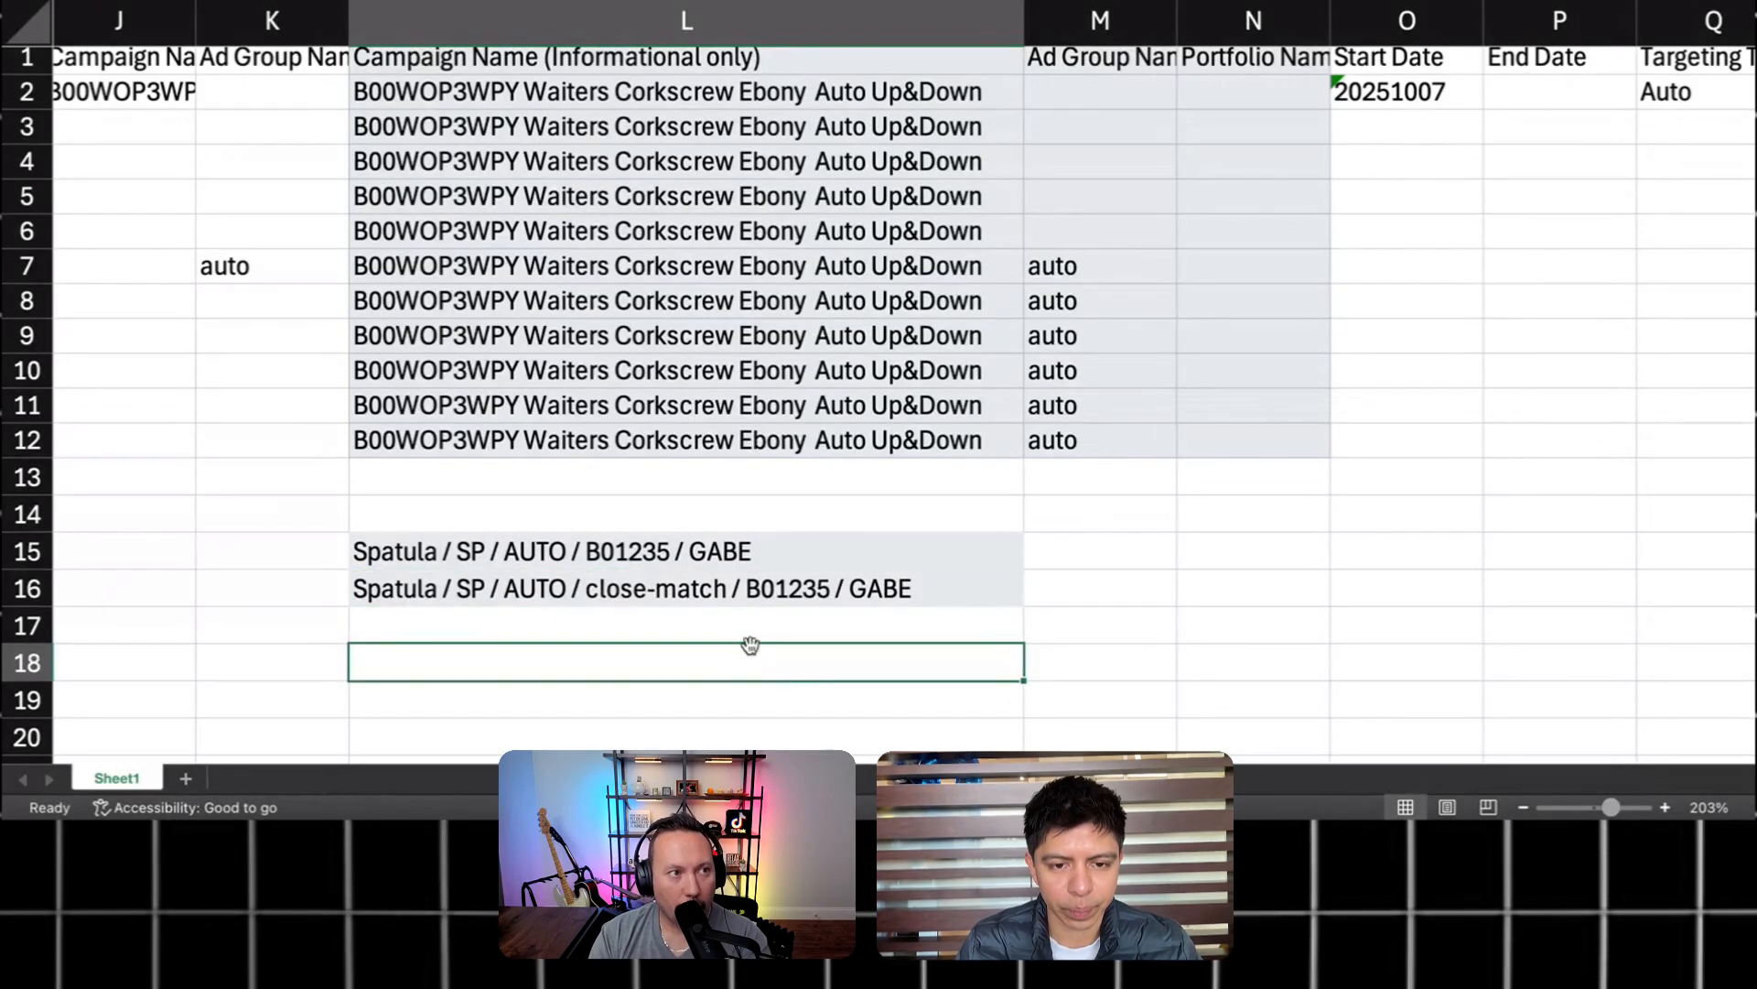
Step: Clear the example campaign name without a match type from L15
{"action": "left_click", "coordinate": [733, 597]}
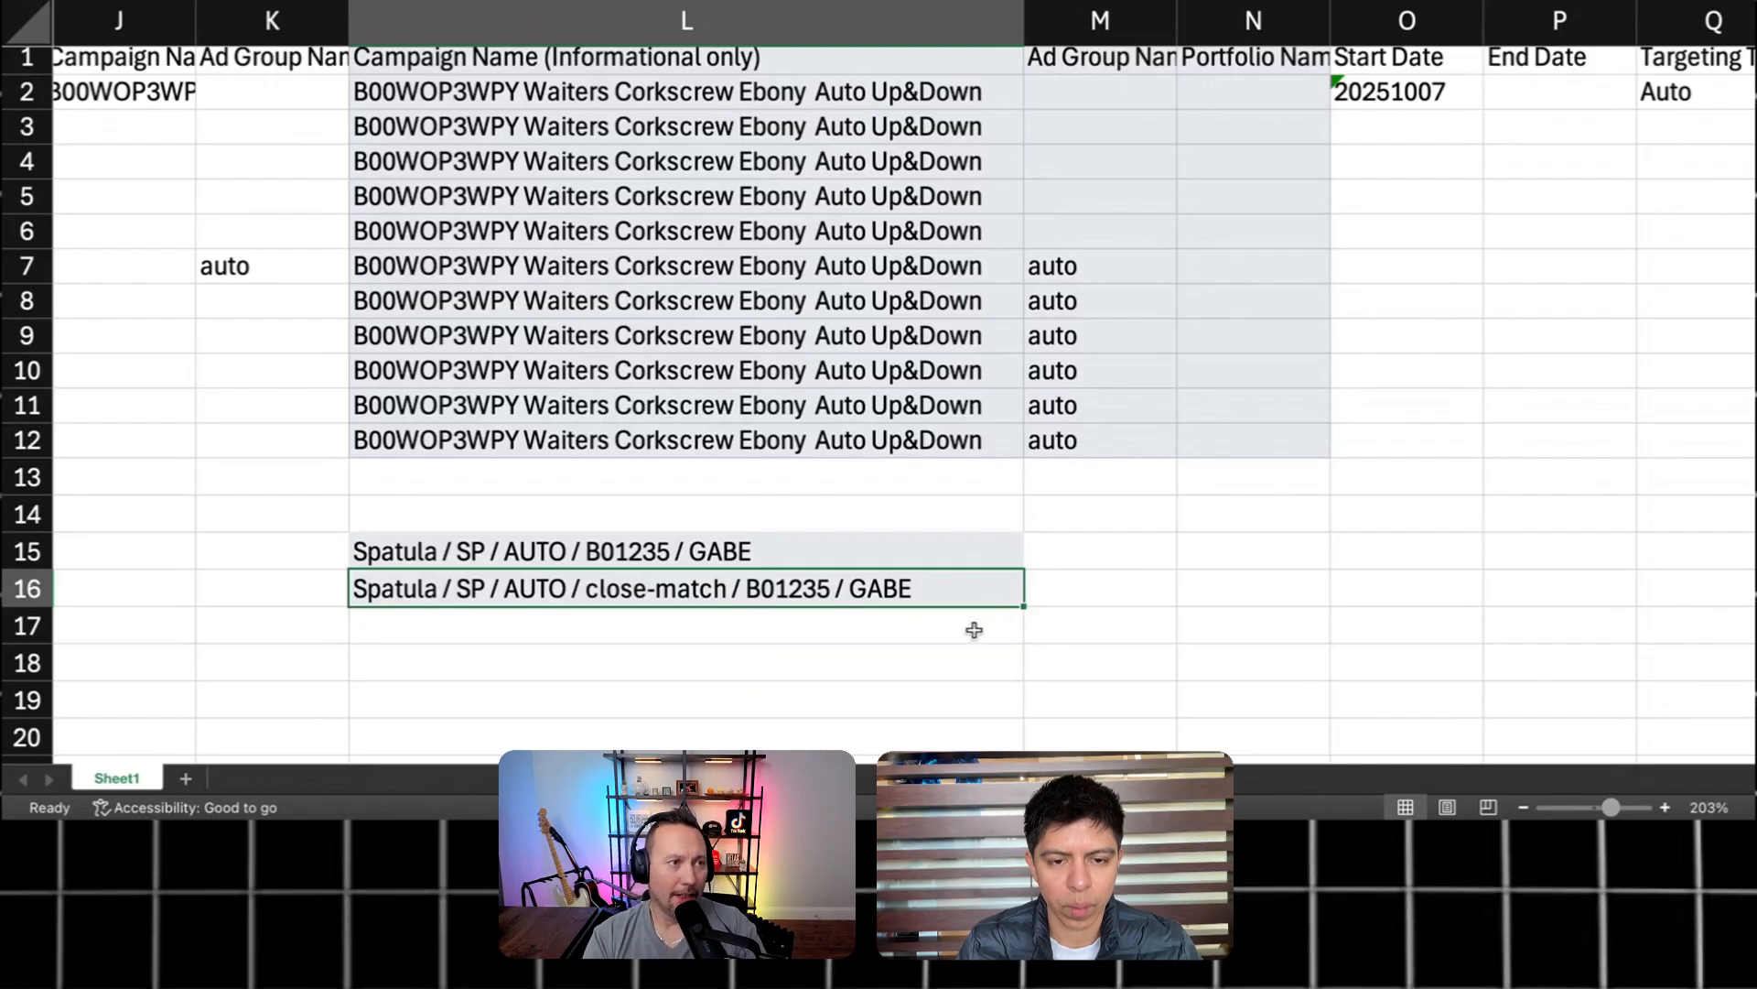
{"action": "left_click", "coordinate": [853, 535]}
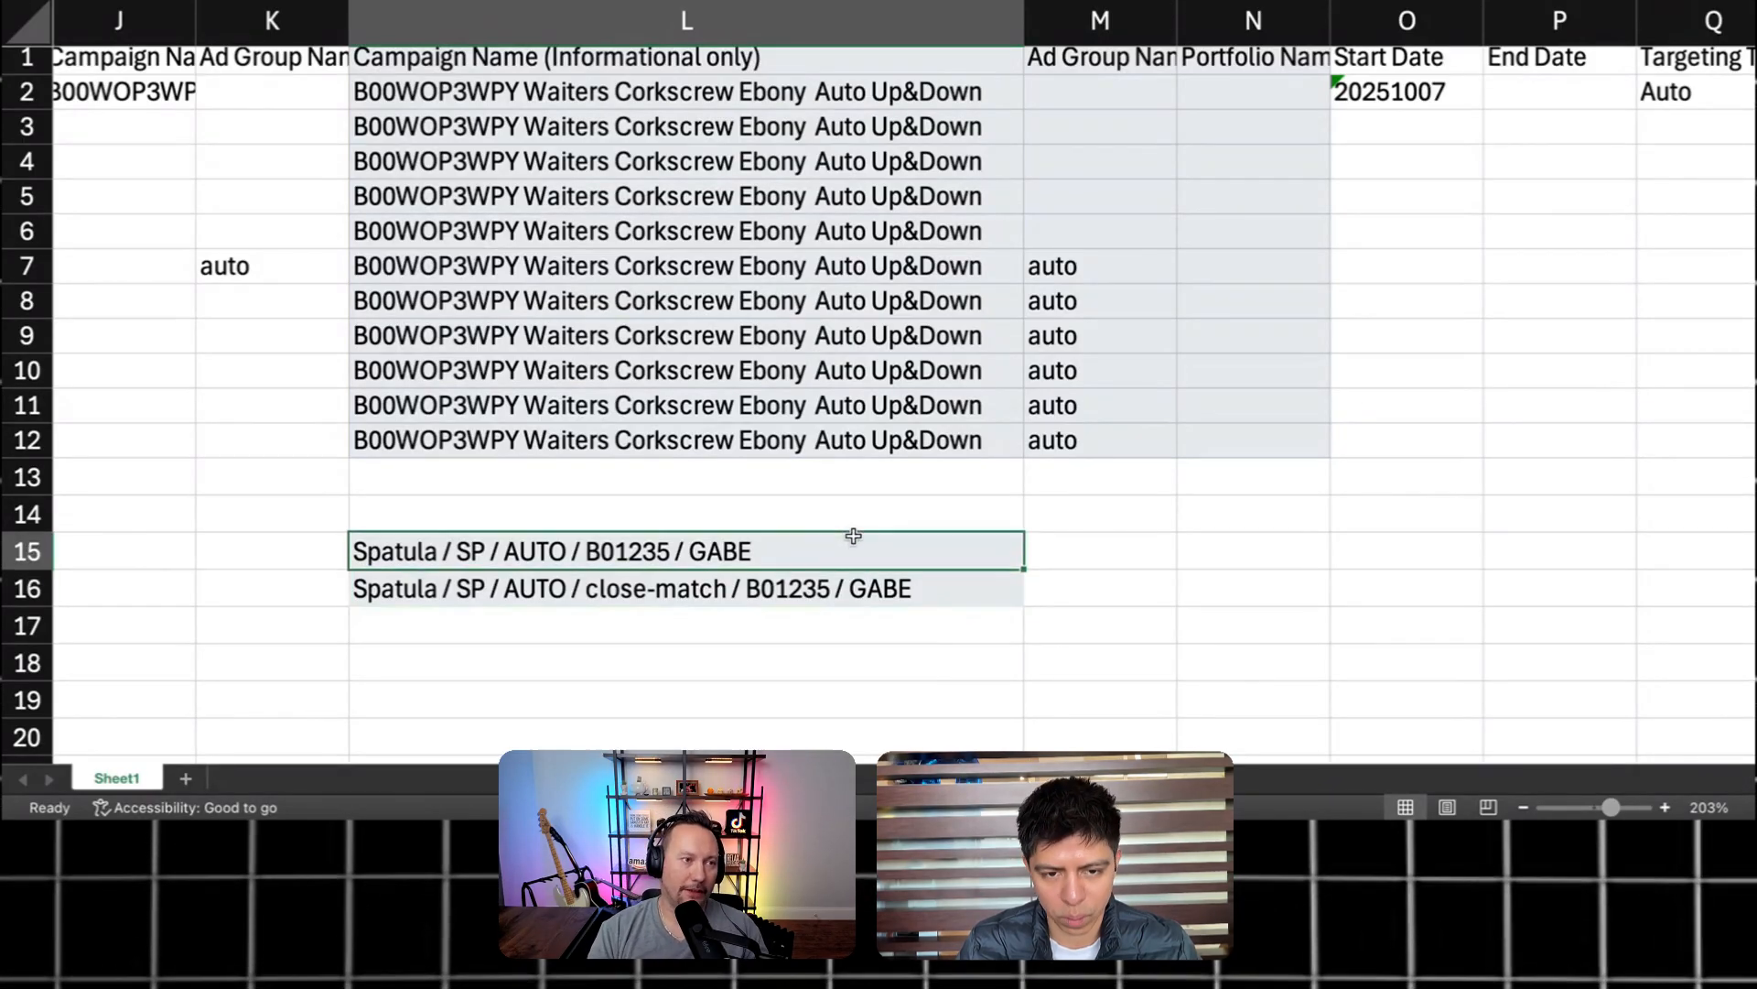
{"action": "key", "text": "Delete"}
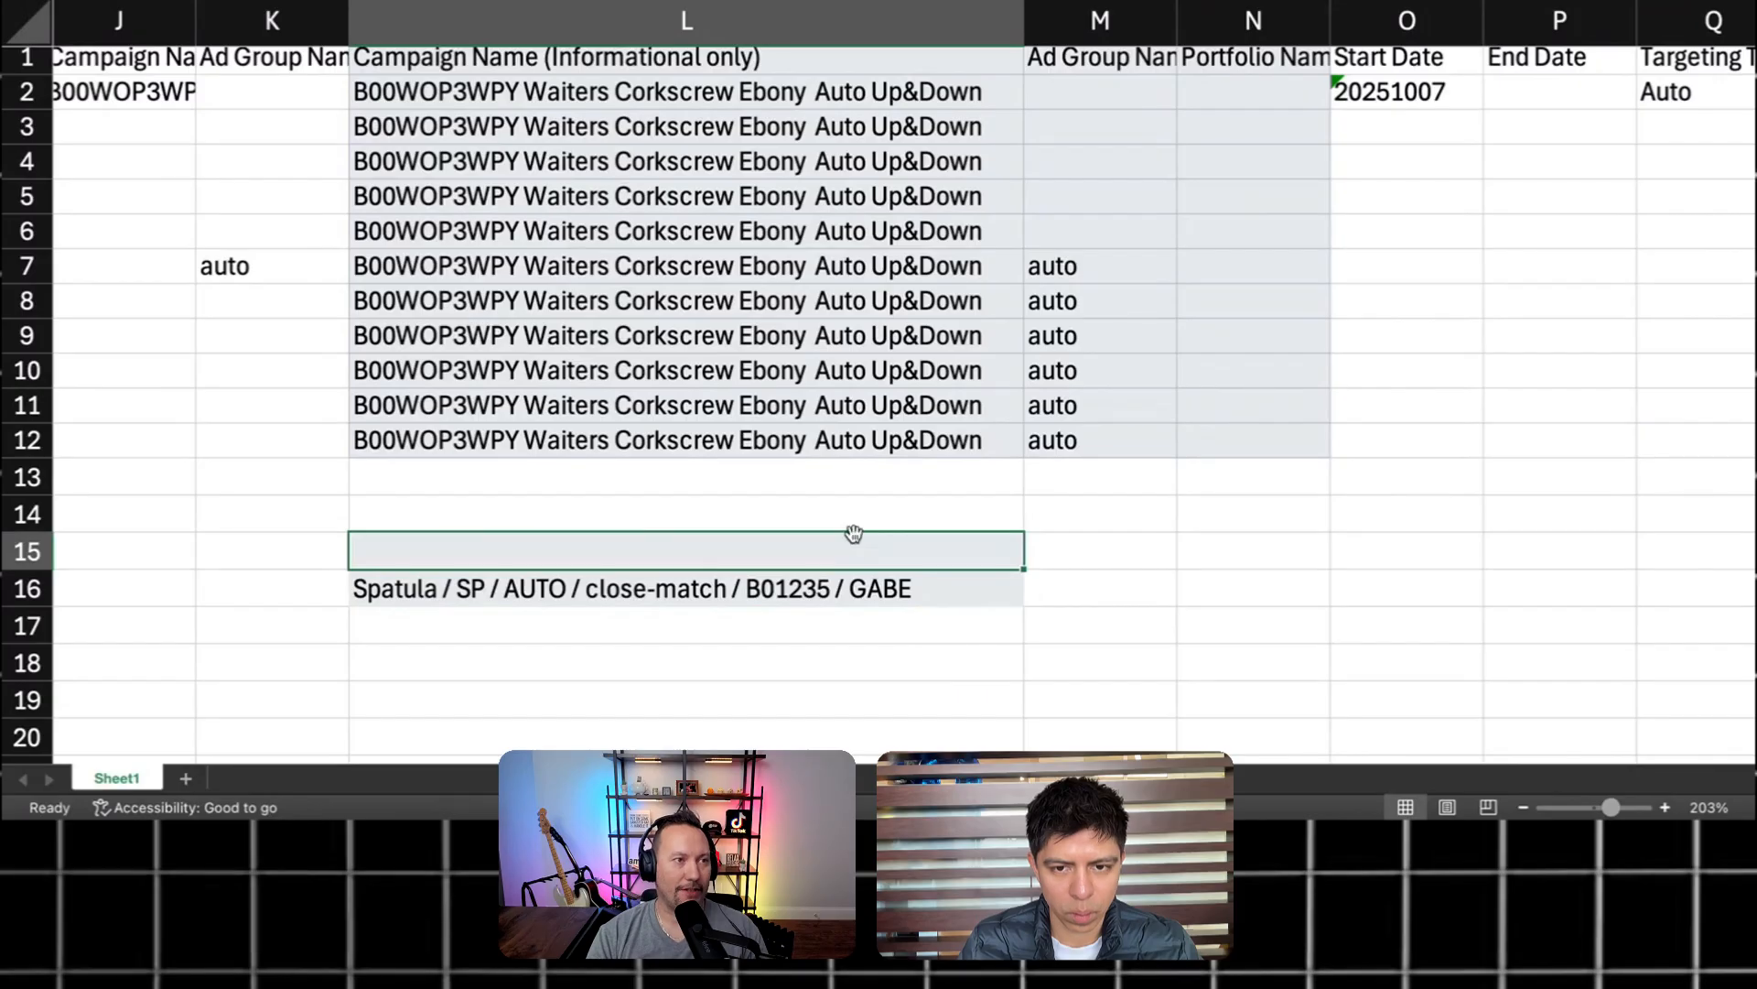
Step: Examine the segments of the example campaign name in L16
{"action": "left_click", "coordinate": [899, 493]}
{"action": "left_click", "coordinate": [730, 589]}
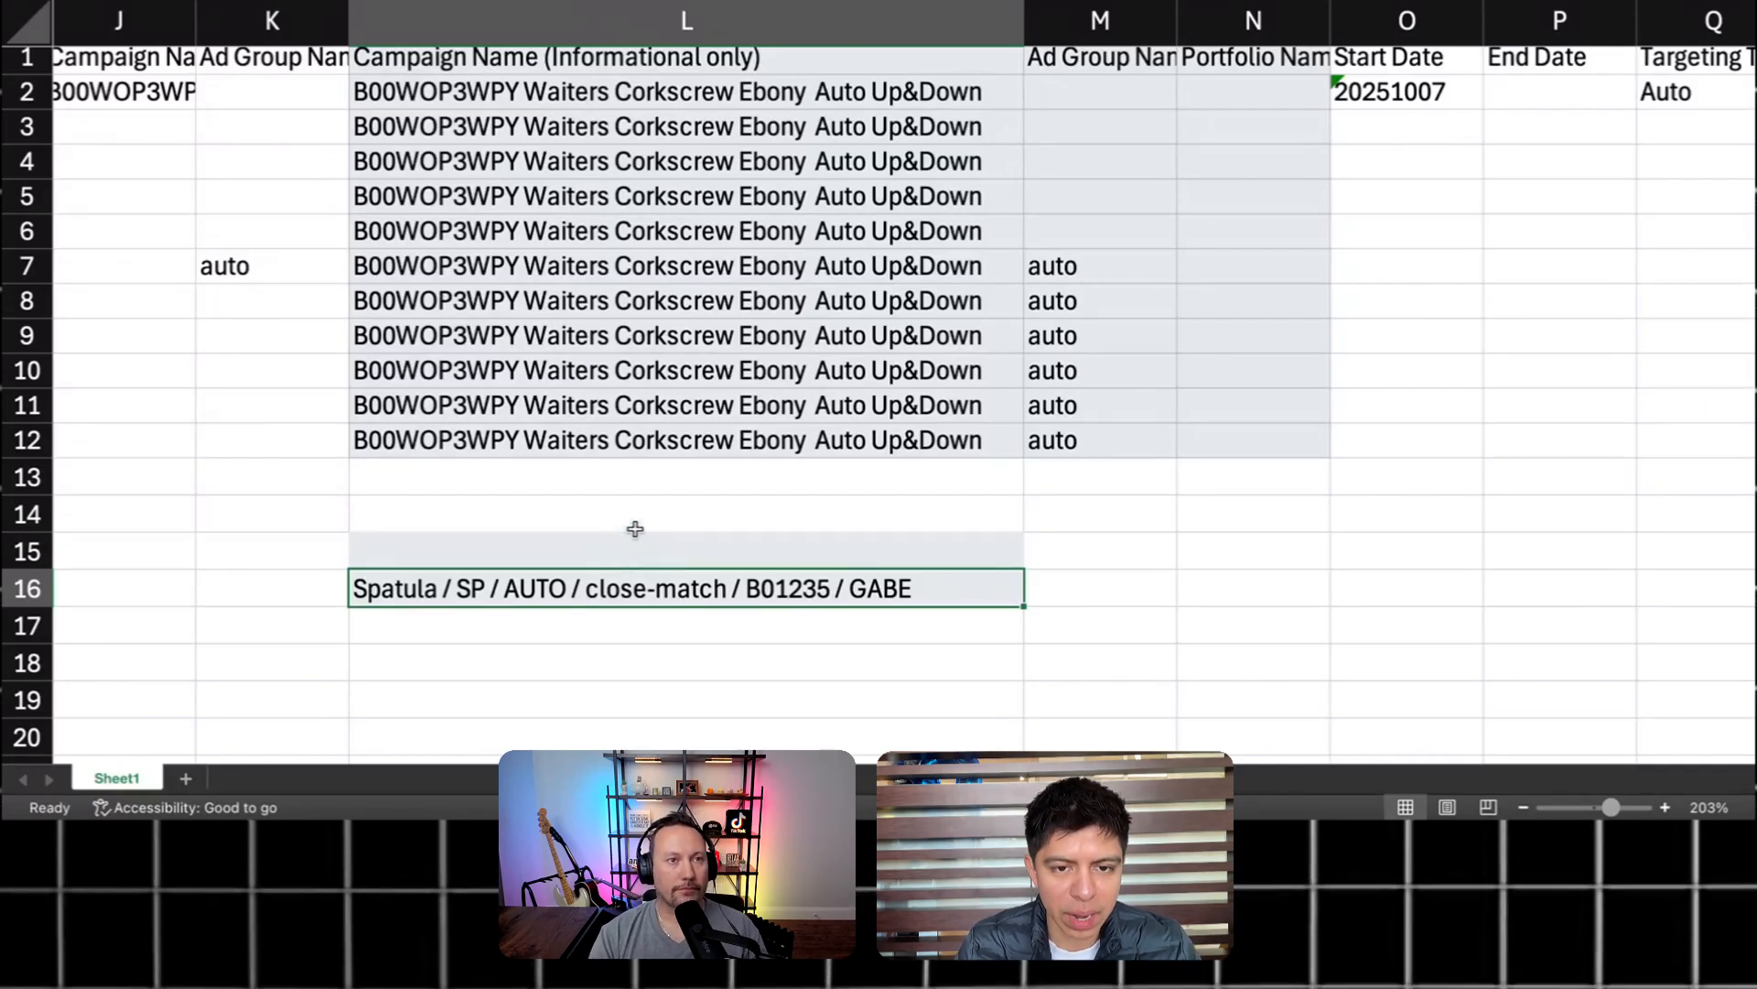
{"action": "scroll", "coordinate": [629, 538], "scroll_direction": "up", "scroll_amount": 1}
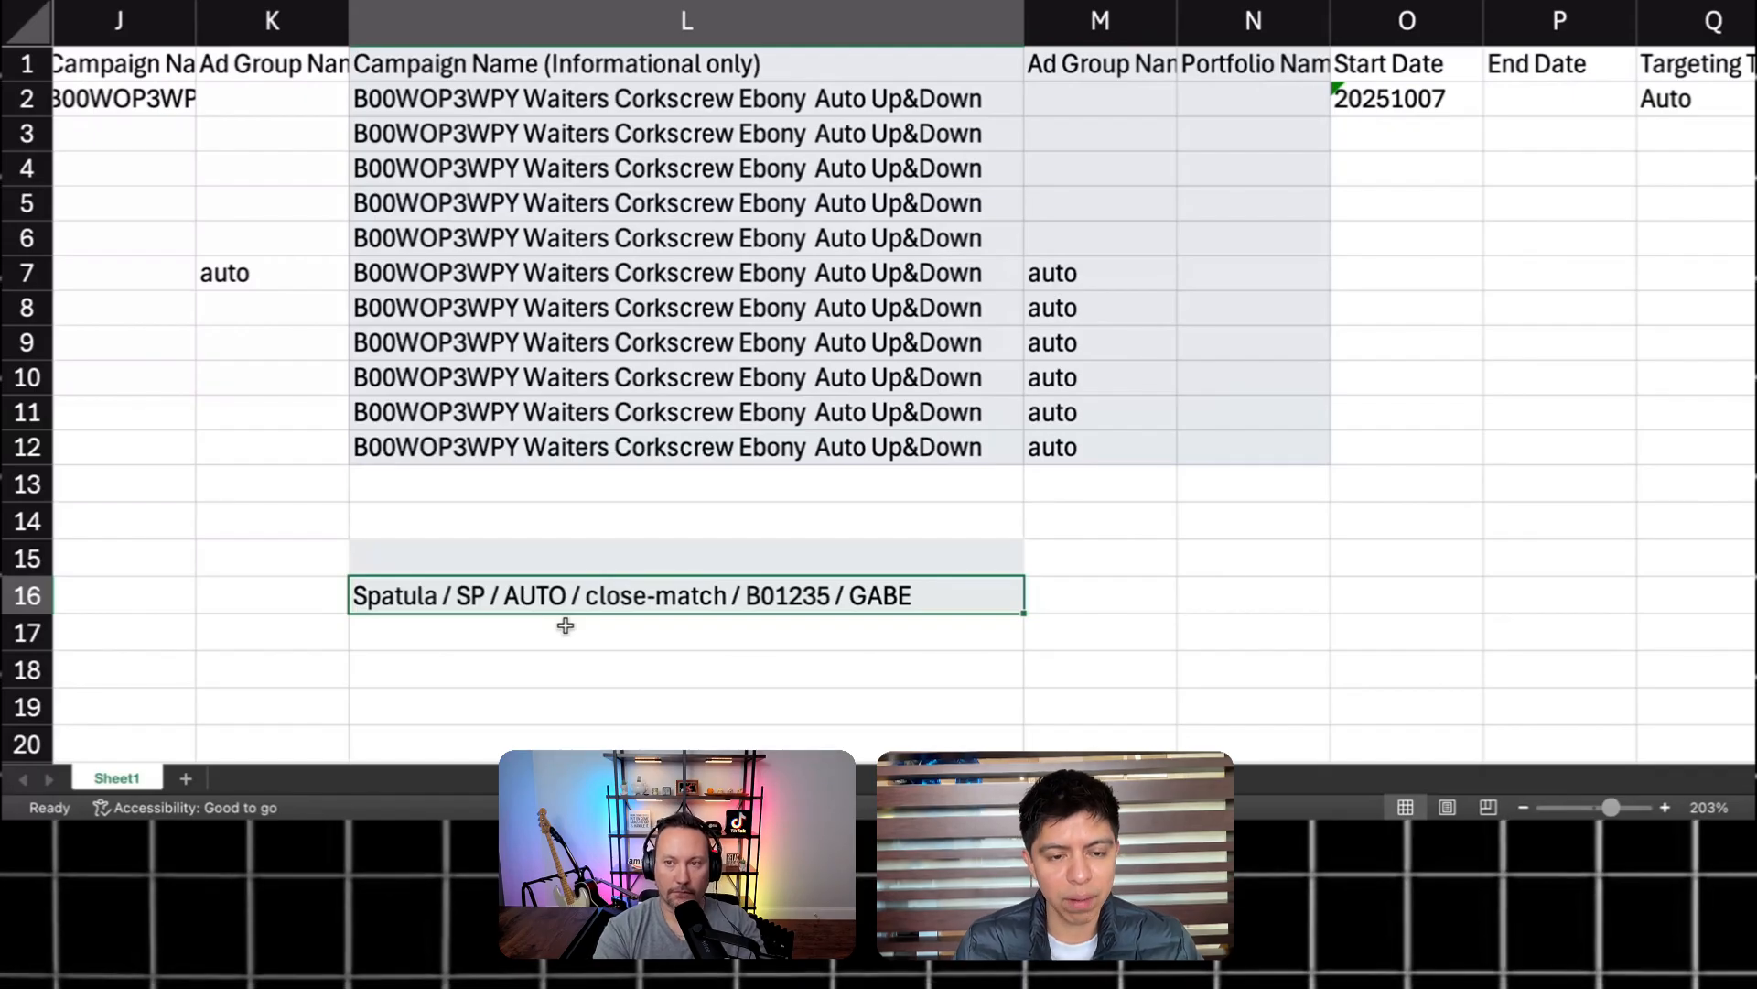
{"action": "double_click", "coordinate": [412, 597]}
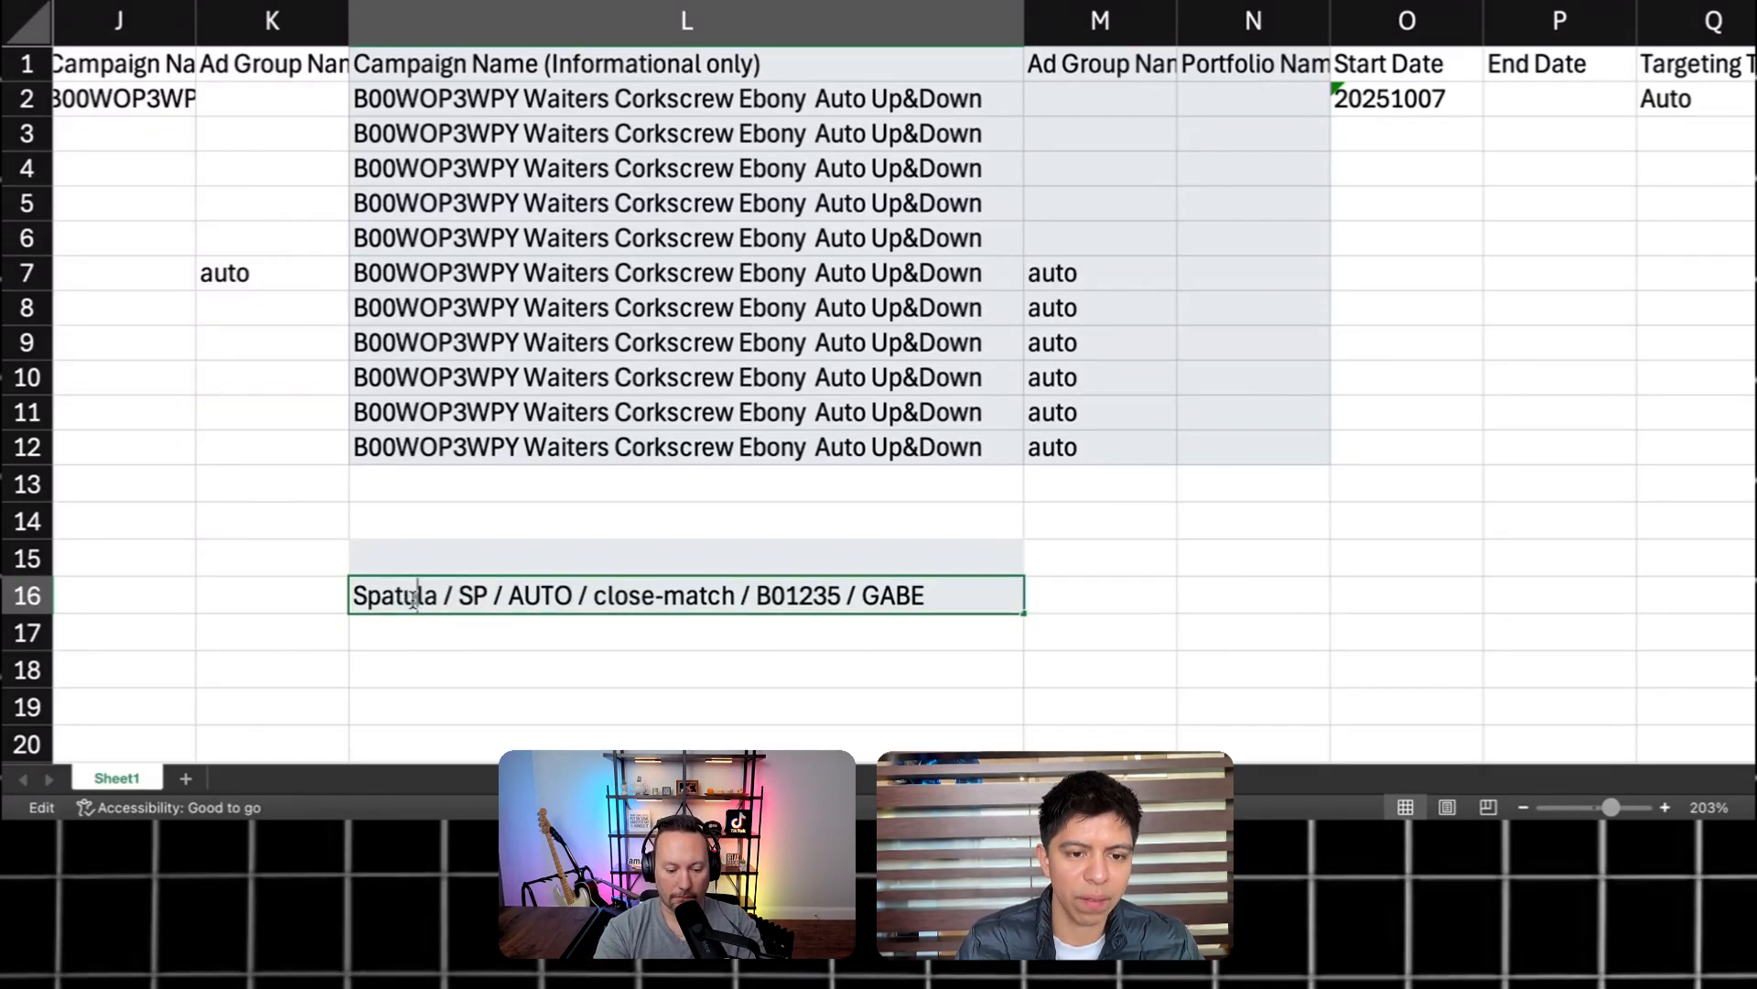
{"action": "left_click", "coordinate": [512, 638]}
{"action": "left_click", "coordinate": [581, 596]}
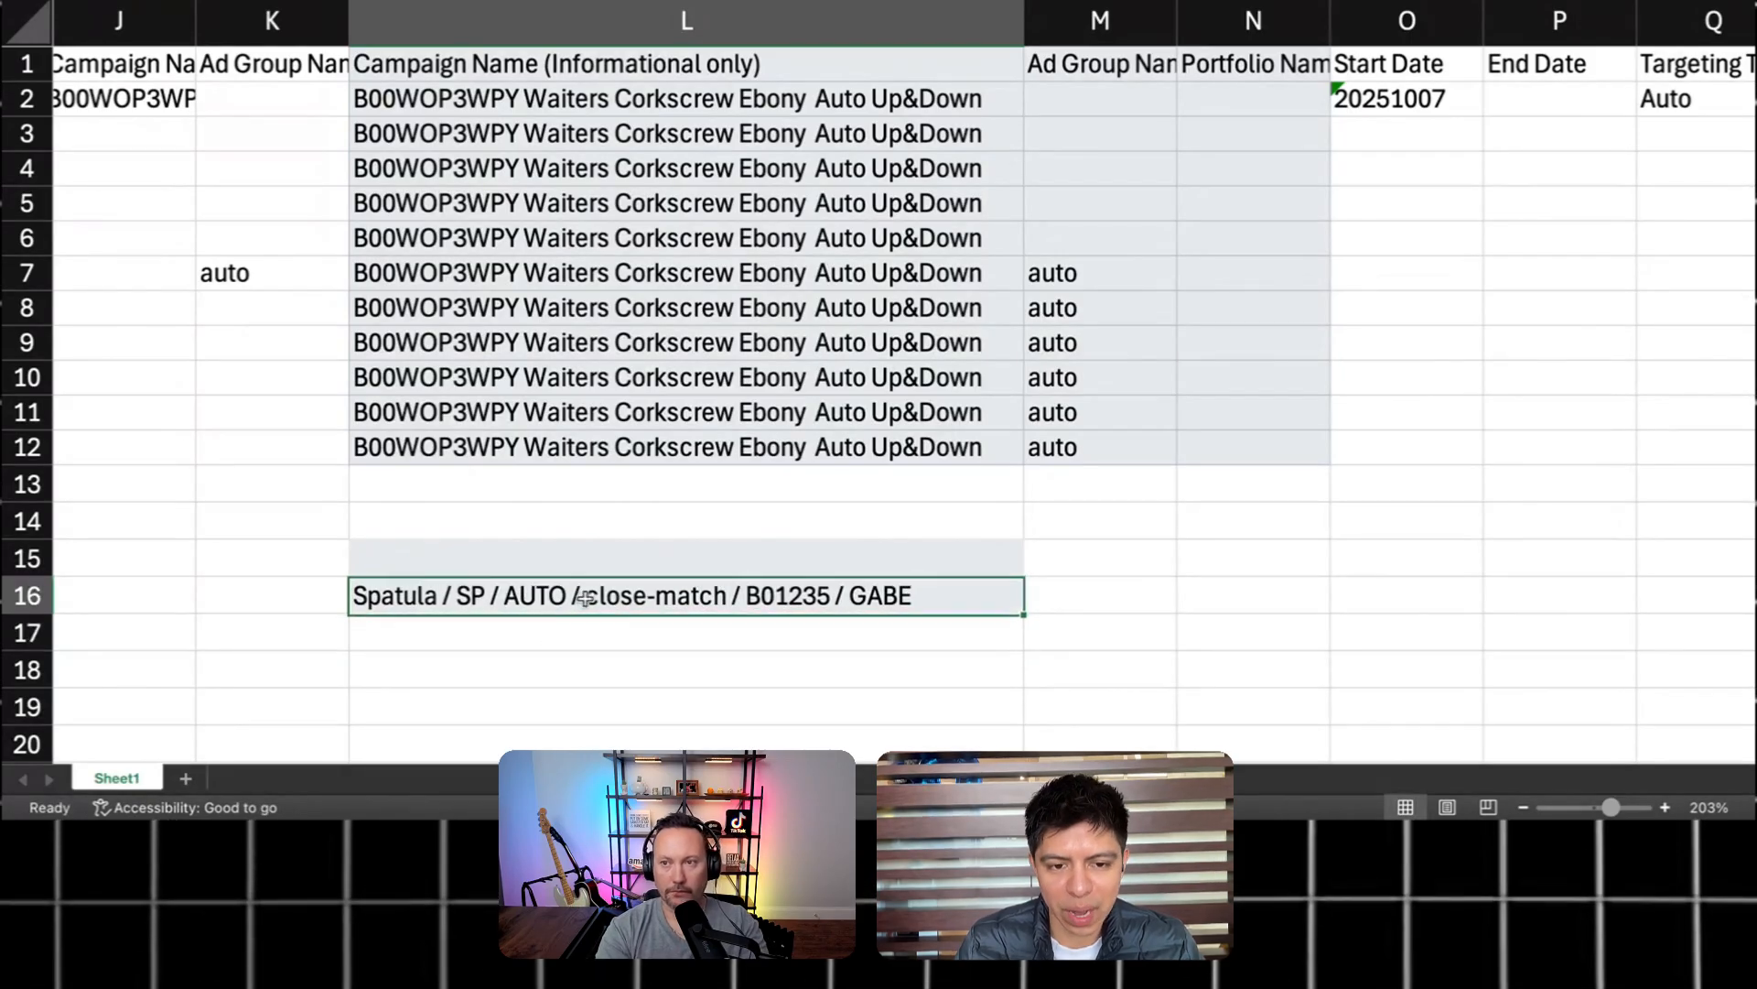
{"action": "mouse_move", "coordinate": [605, 552]}
{"action": "left_mouse_down"}
{"action": "mouse_move", "coordinate": [609, 582]}
{"action": "mouse_move", "coordinate": [586, 556]}
{"action": "left_mouse_up"}
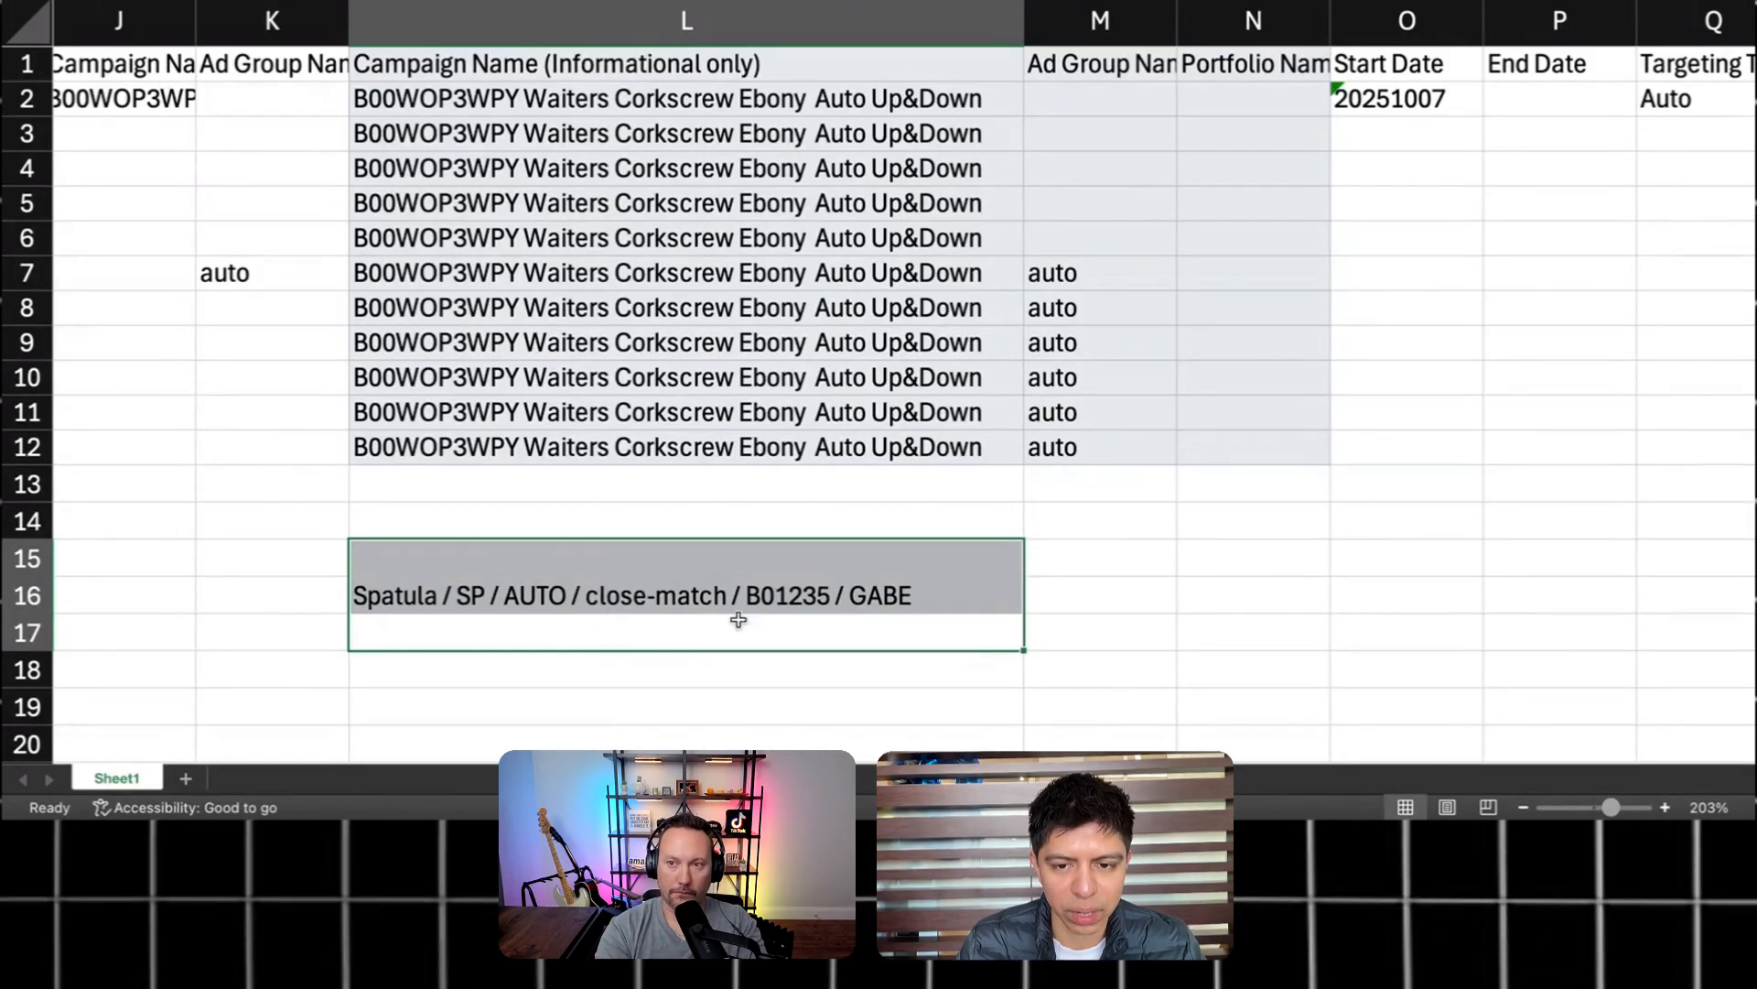
Step: Set the Operation of the Campaign row in C2 to Create
{"action": "left_click", "coordinate": [626, 90]}
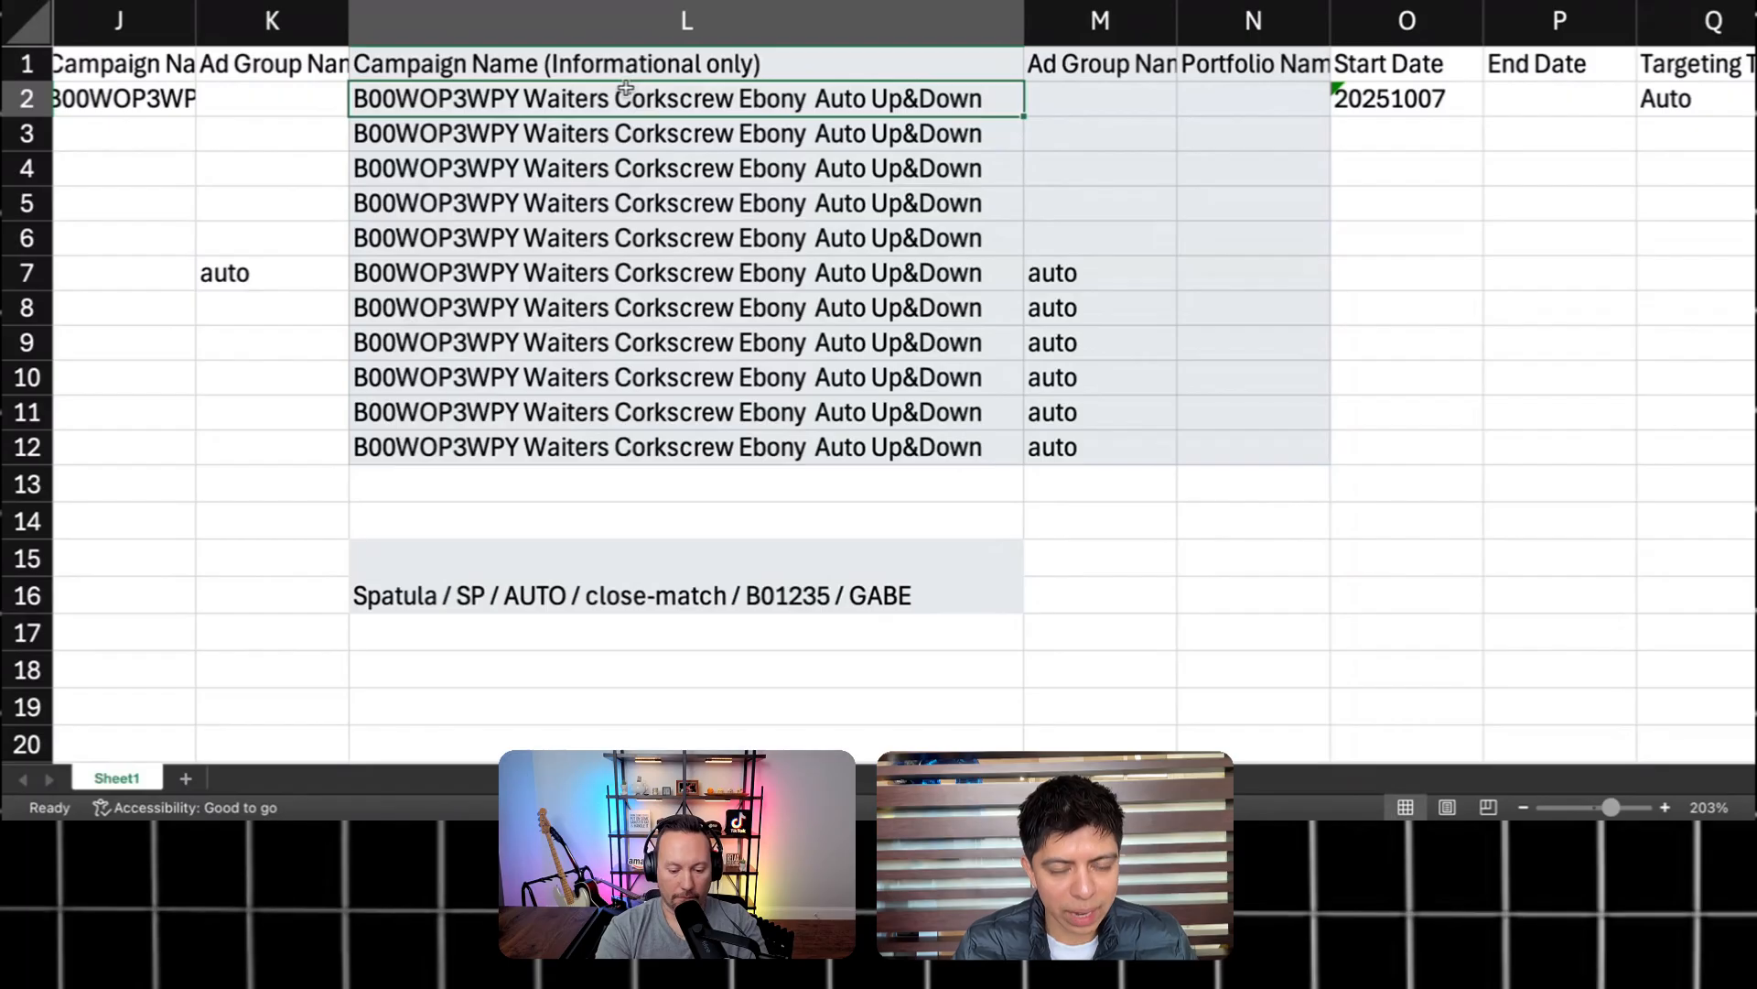
{"action": "scroll", "coordinate": [608, 183], "scroll_direction": "left", "scroll_amount": 10}
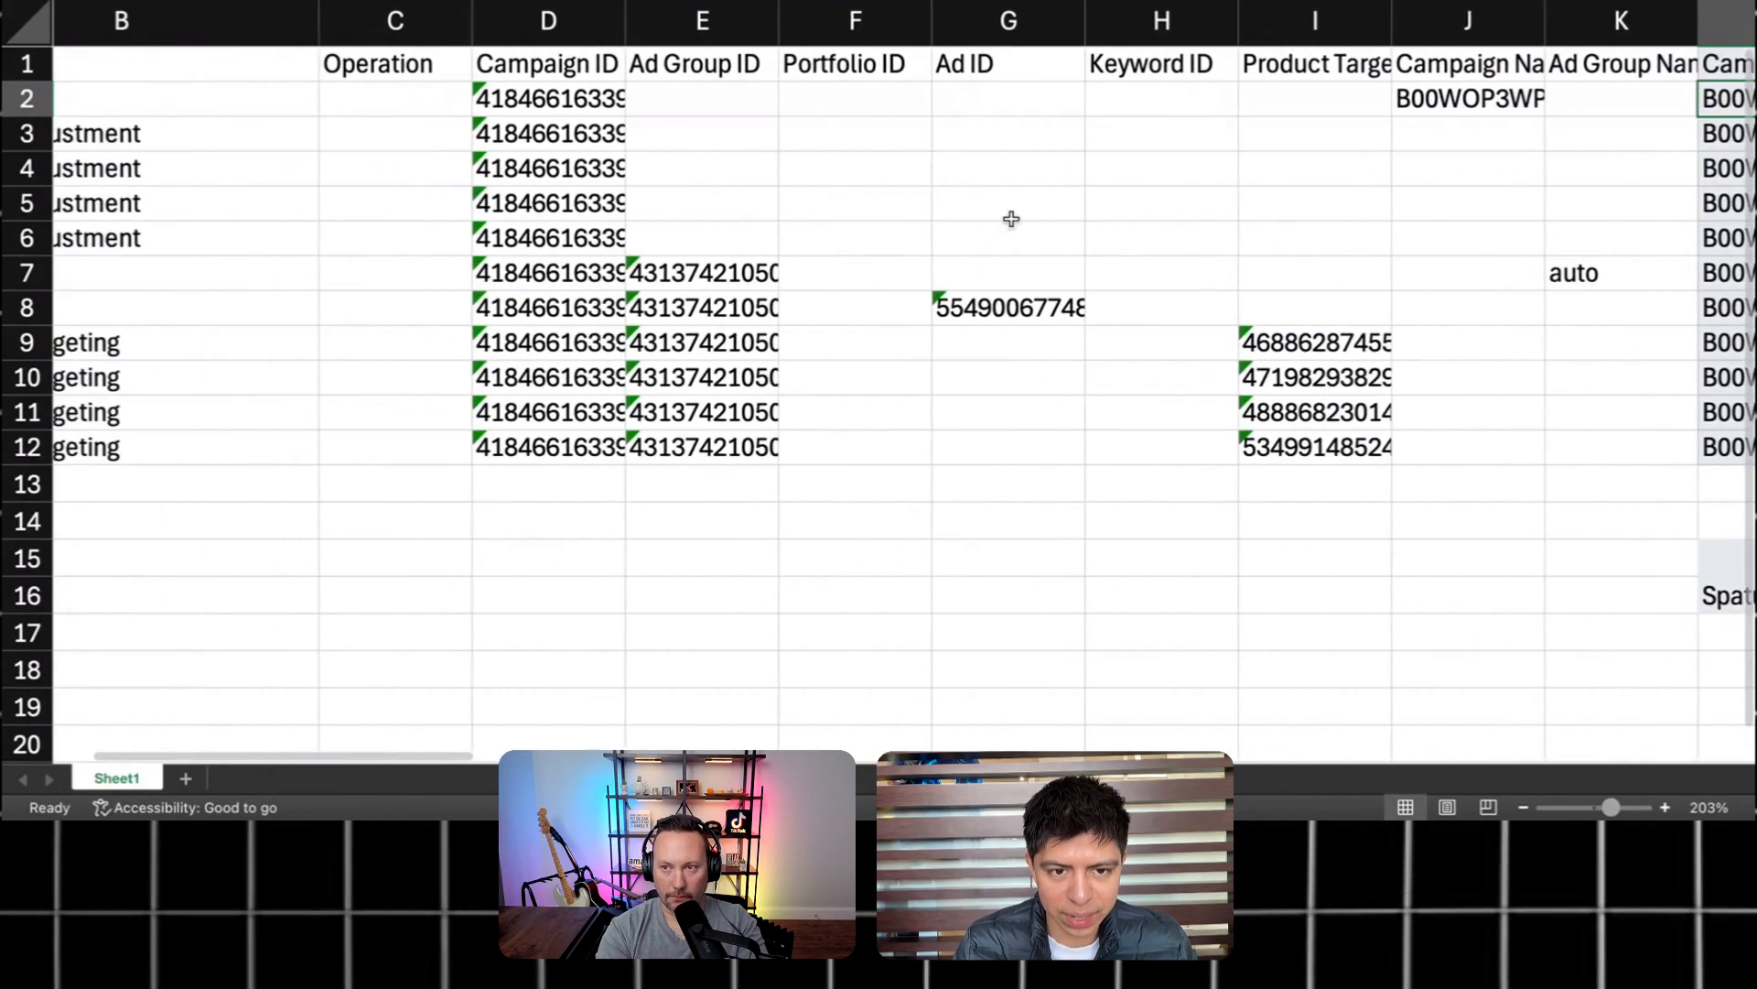
{"action": "scroll", "coordinate": [767, 213], "scroll_direction": "left", "scroll_amount": 5}
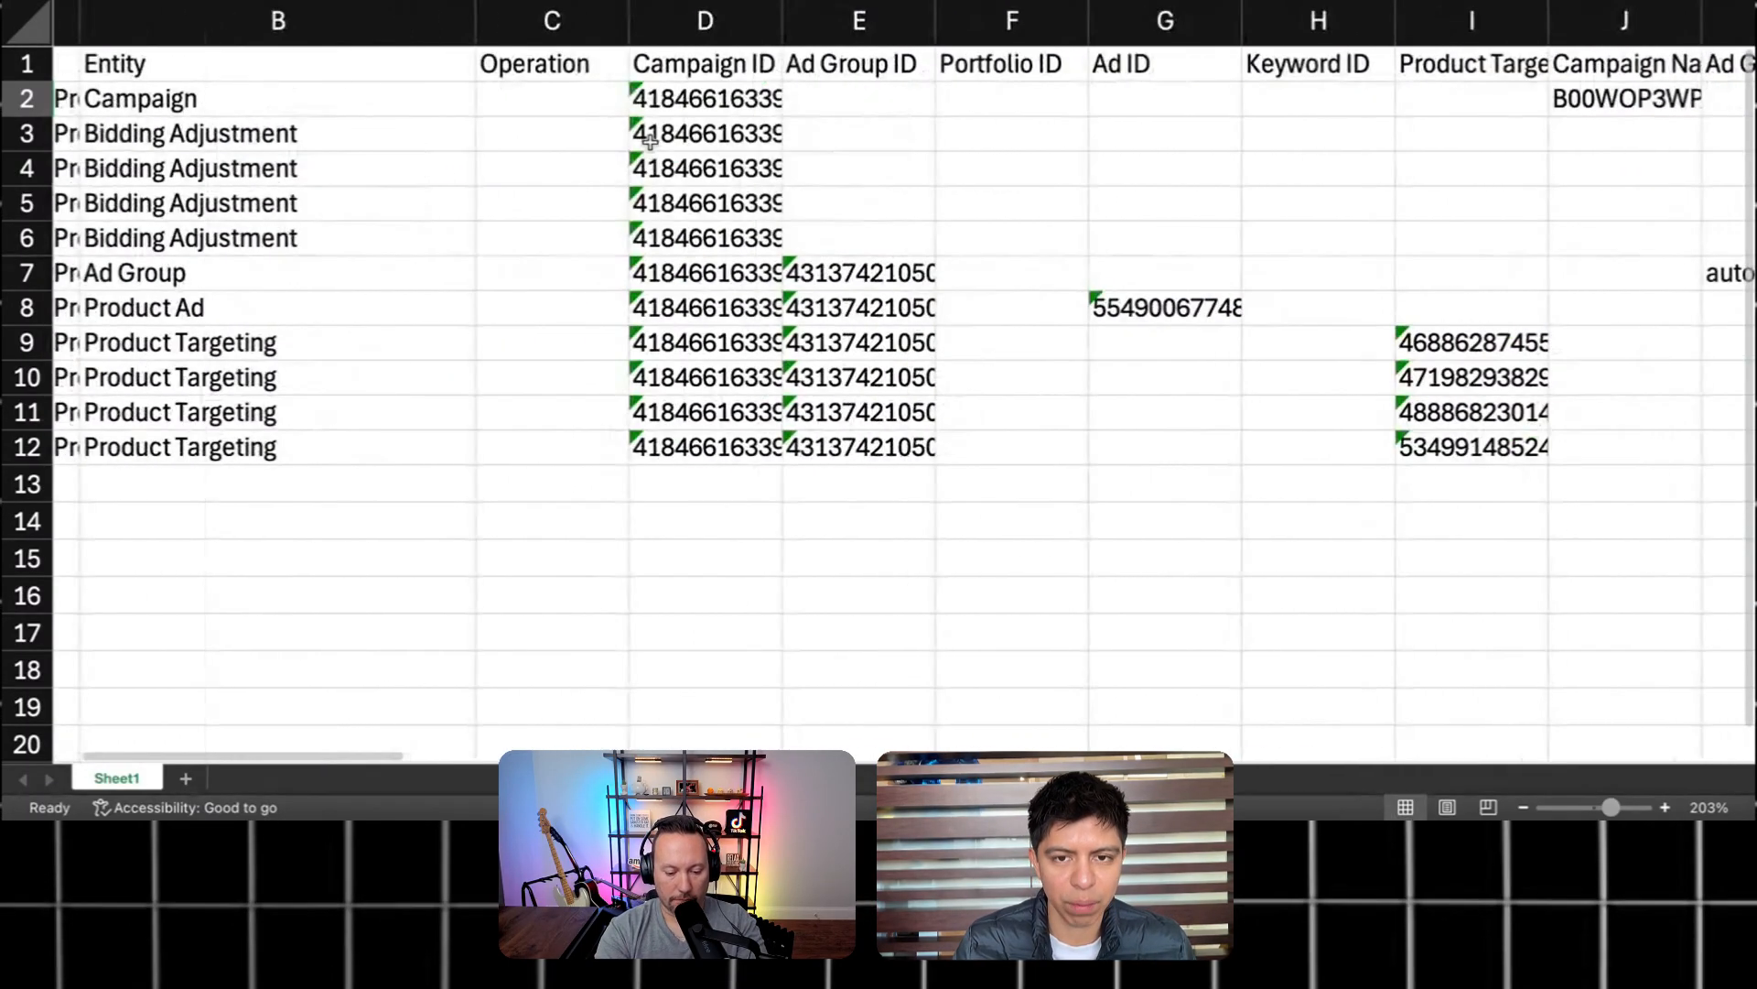
{"action": "scroll", "coordinate": [809, 291], "scroll_direction": "right", "scroll_amount": 10}
{"action": "scroll", "coordinate": [644, 149], "scroll_direction": "left", "scroll_amount": 12}
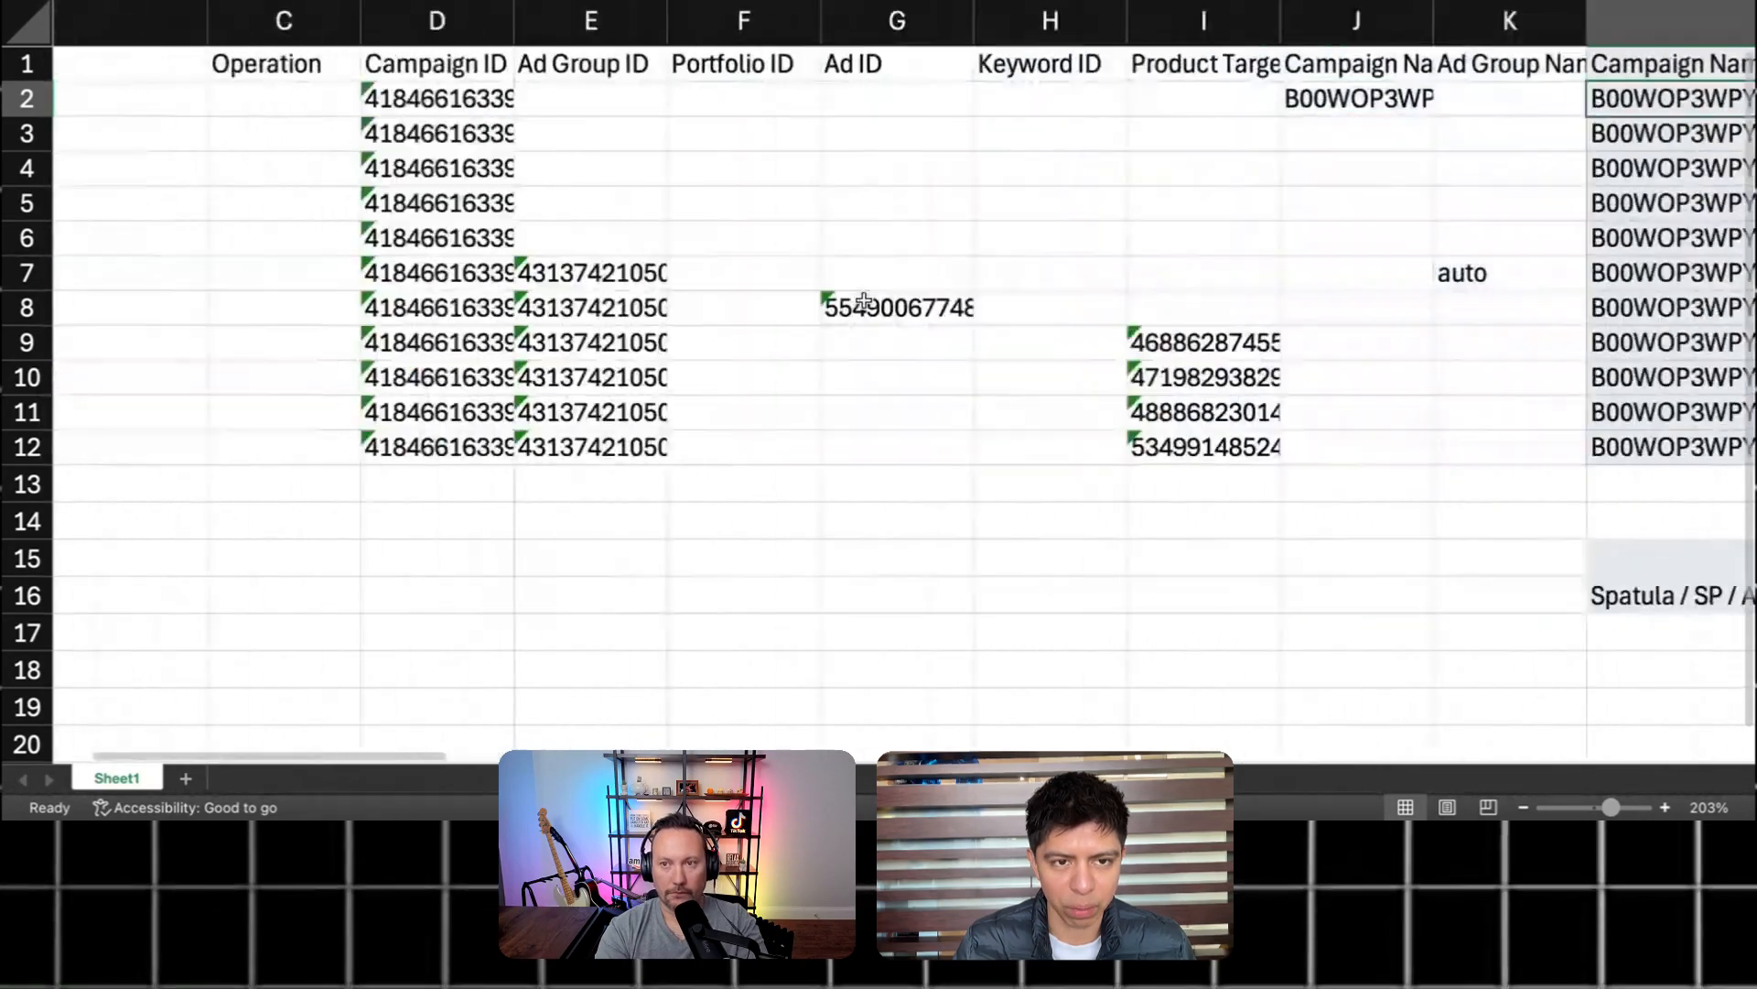
{"action": "scroll", "coordinate": [655, 107], "scroll_direction": "right", "scroll_amount": 2}
{"action": "left_click", "coordinate": [656, 106]}
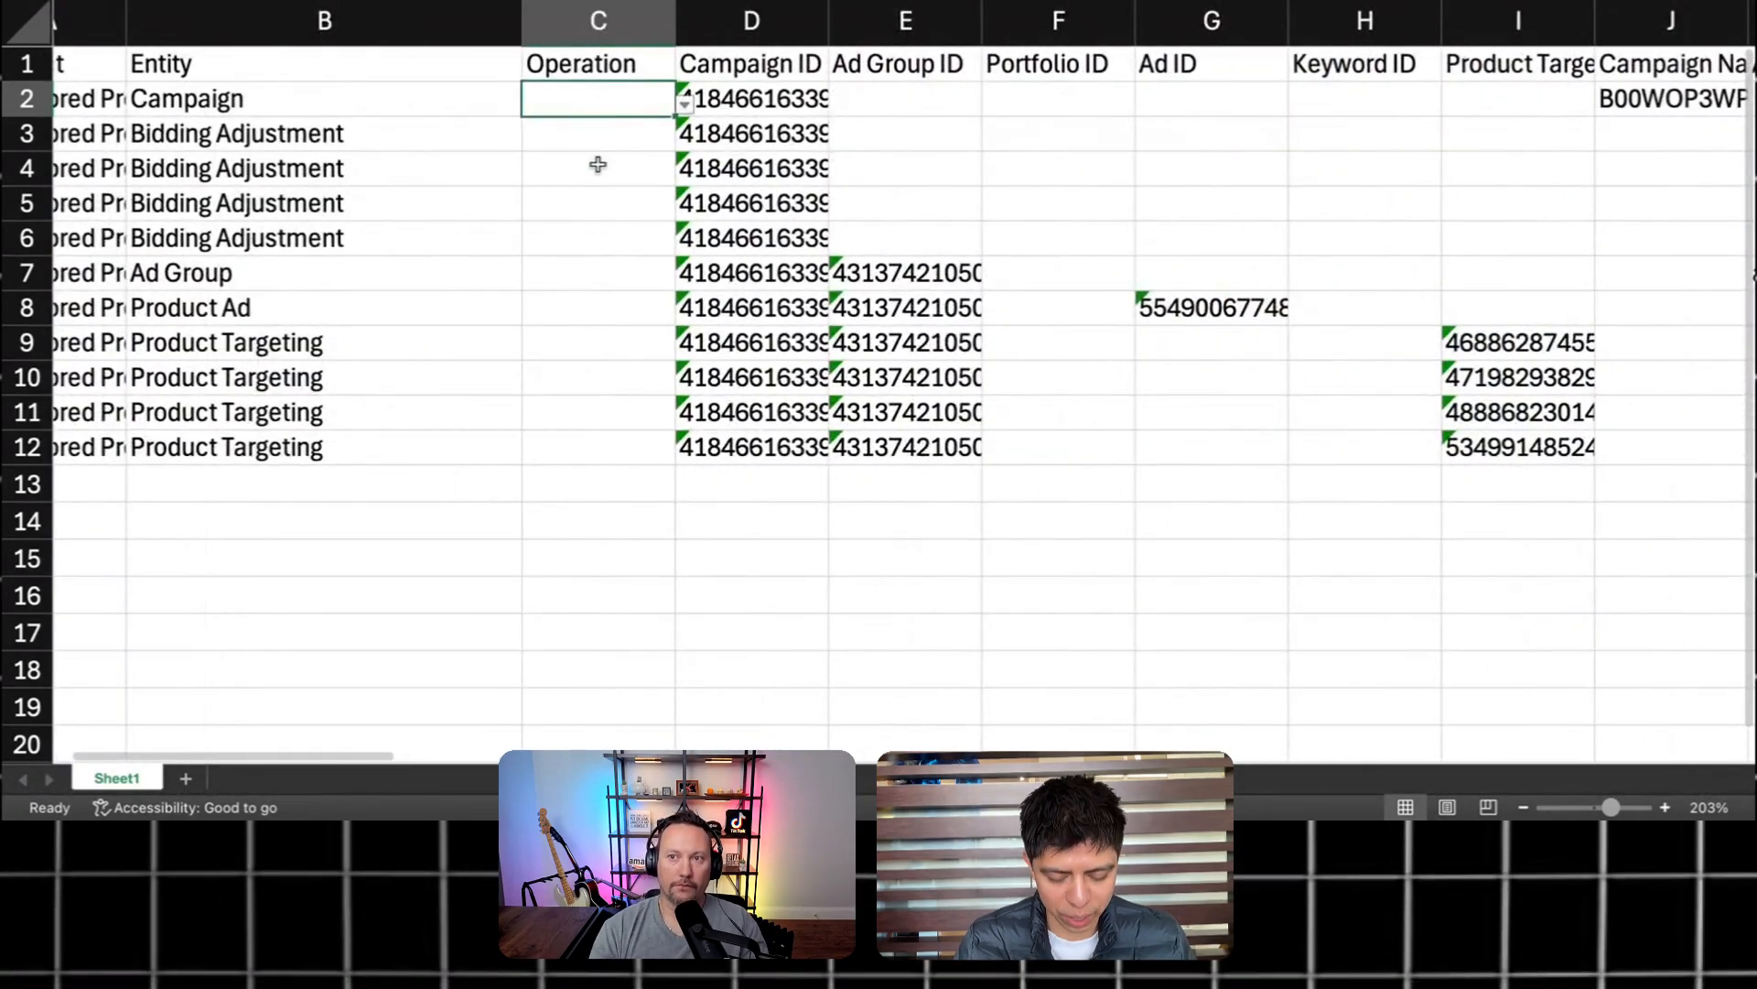
{"action": "type", "text": "Create"}
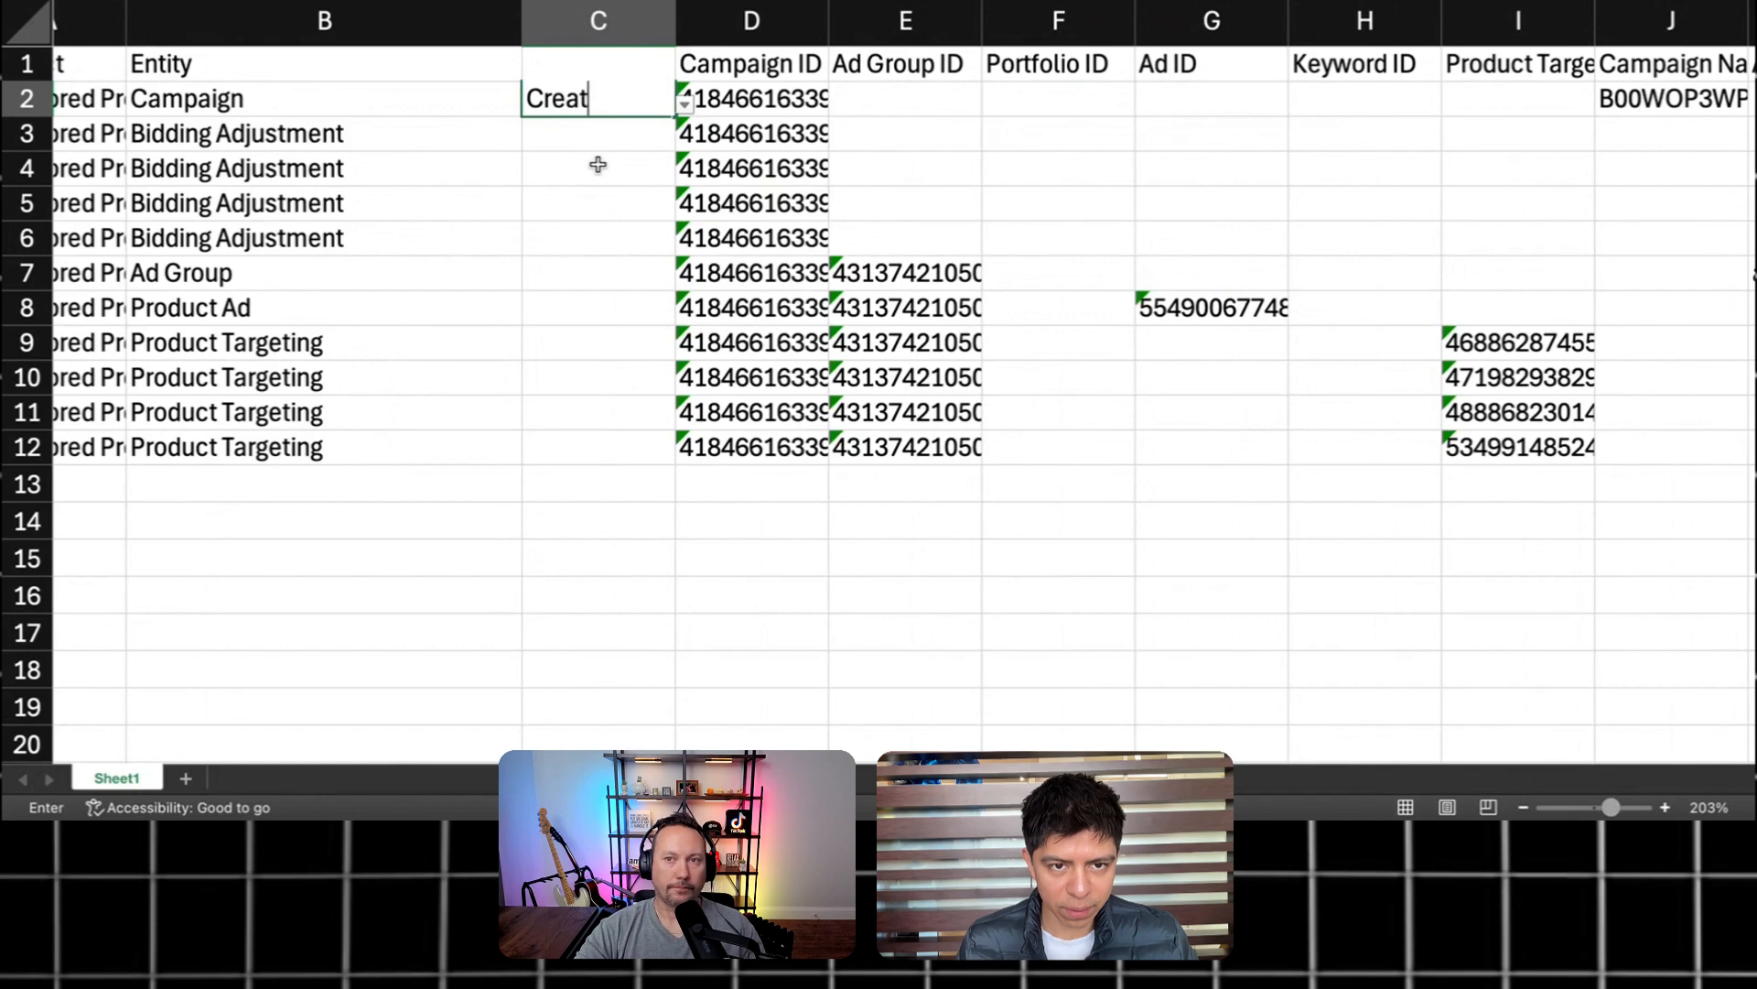
{"action": "key", "text": "Return"}
Step: Fill the Create operation down from C2 through C12
{"action": "left_click", "coordinate": [884, 148]}
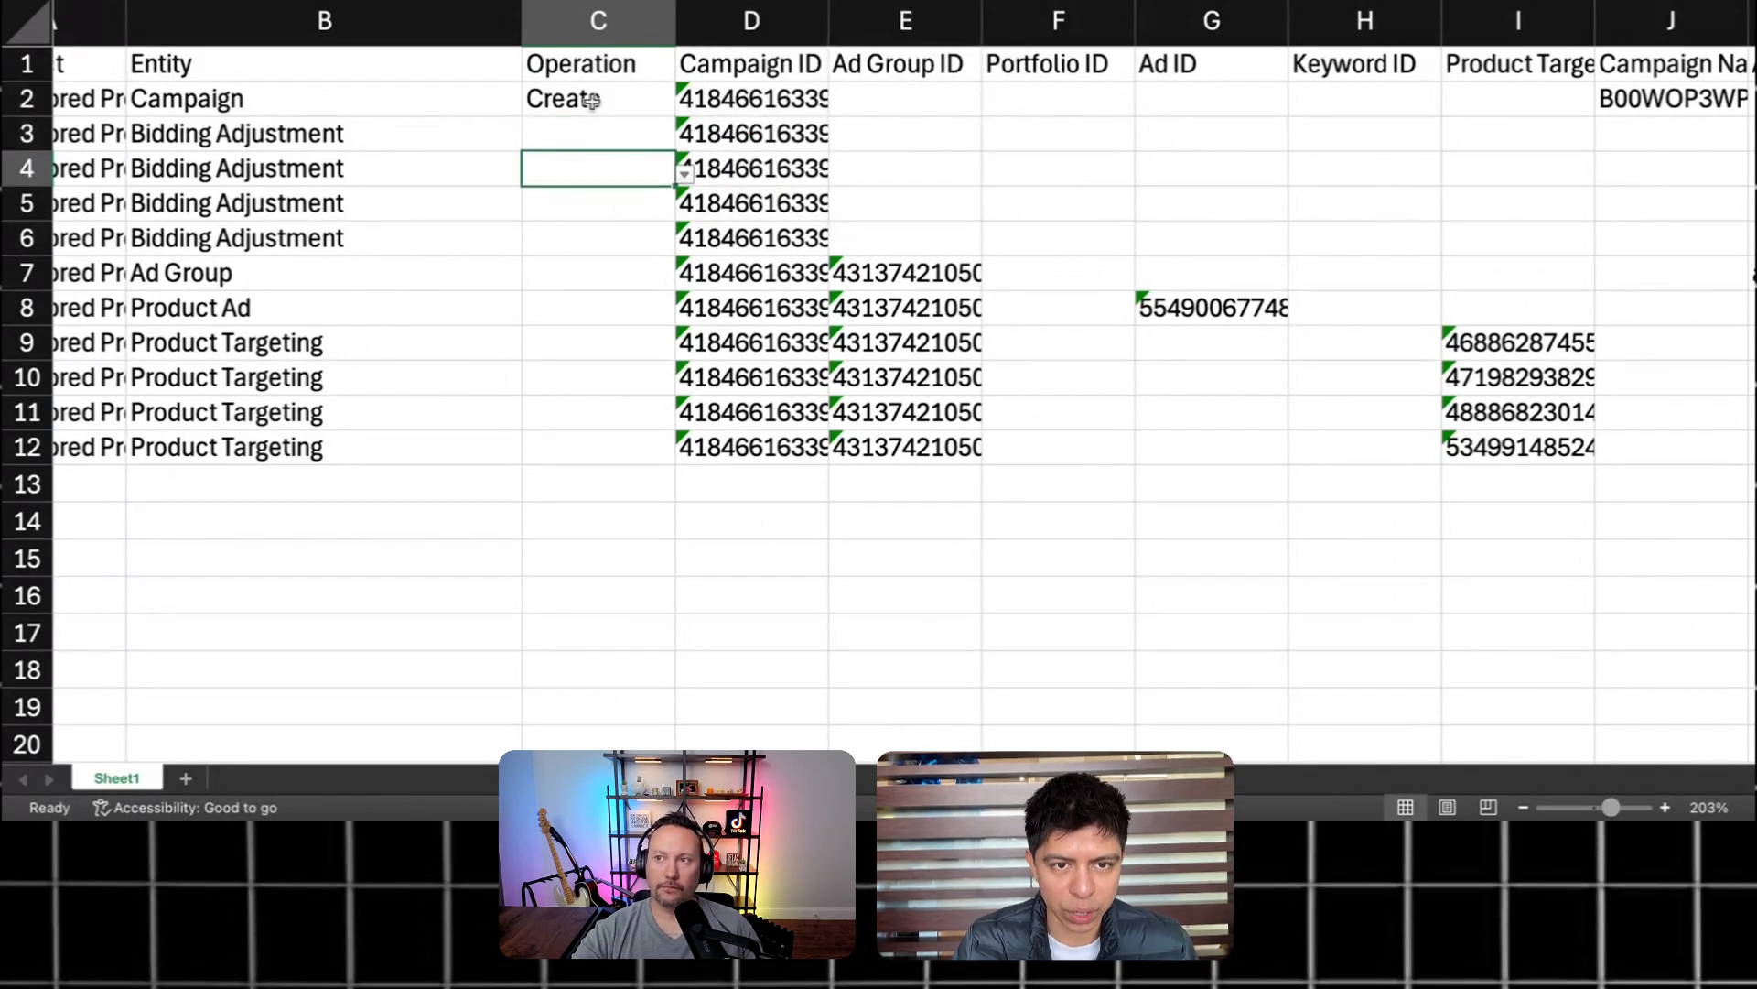
{"action": "left_click", "coordinate": [620, 103]}
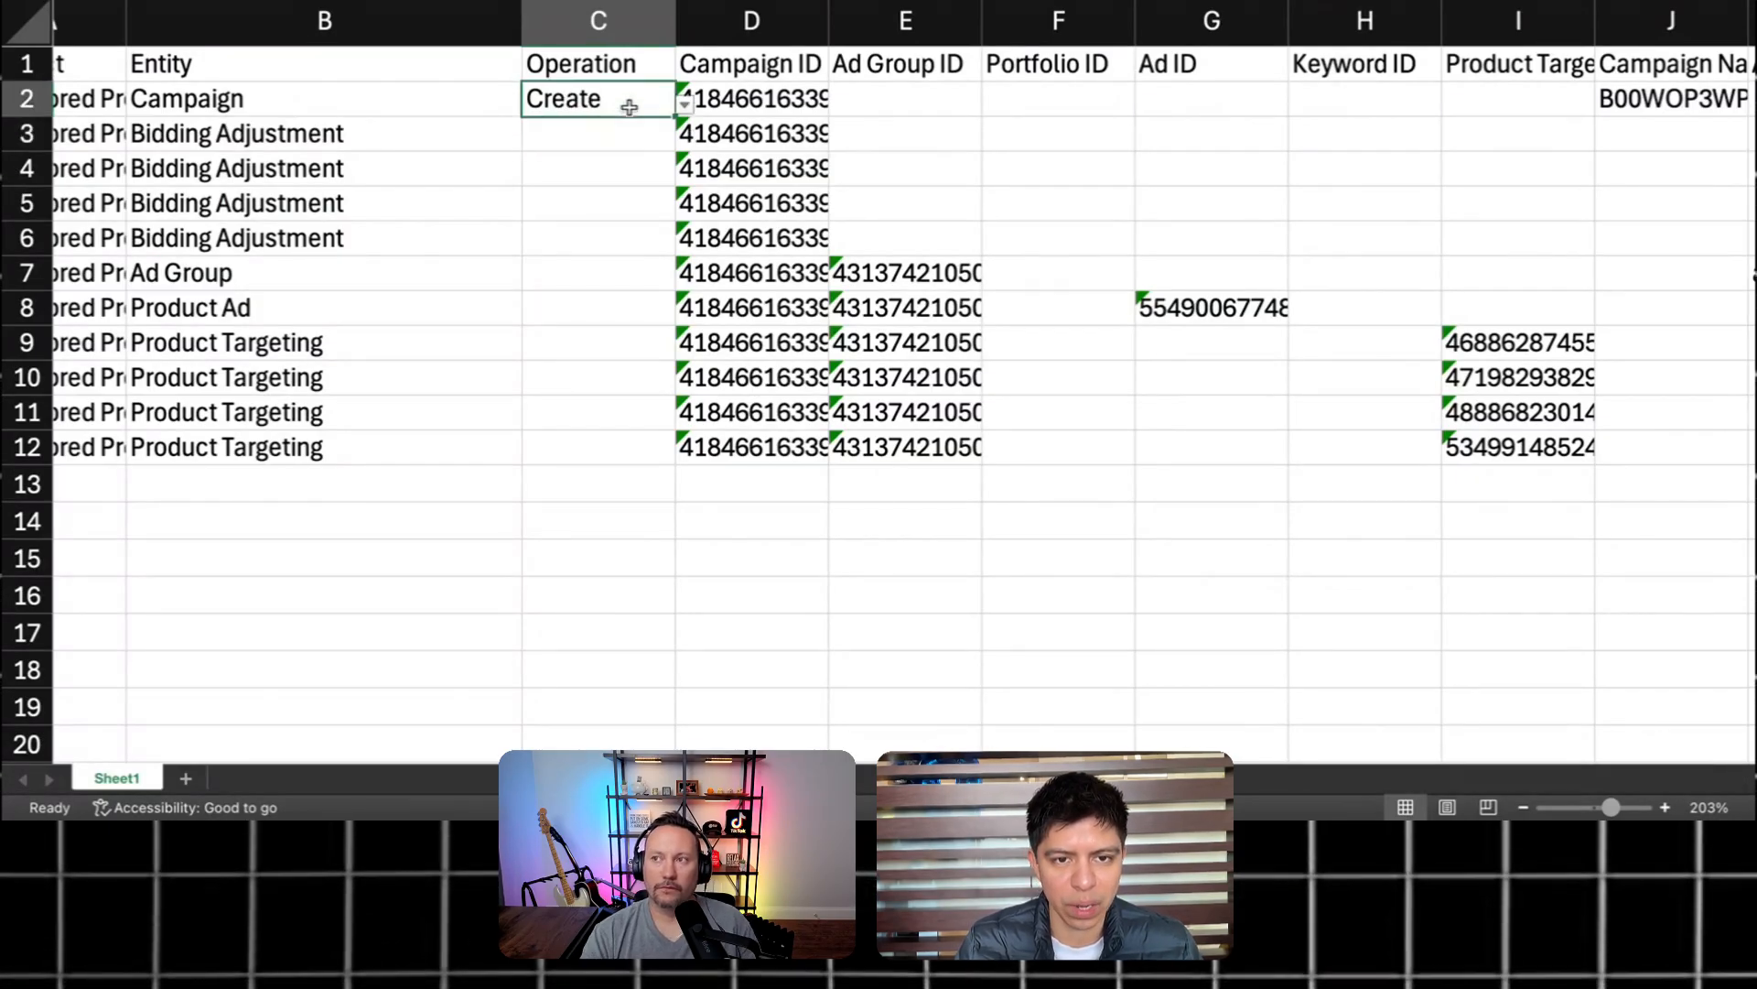
{"action": "left_click_drag", "start_coordinate": [669, 115], "coordinate": [622, 418]}
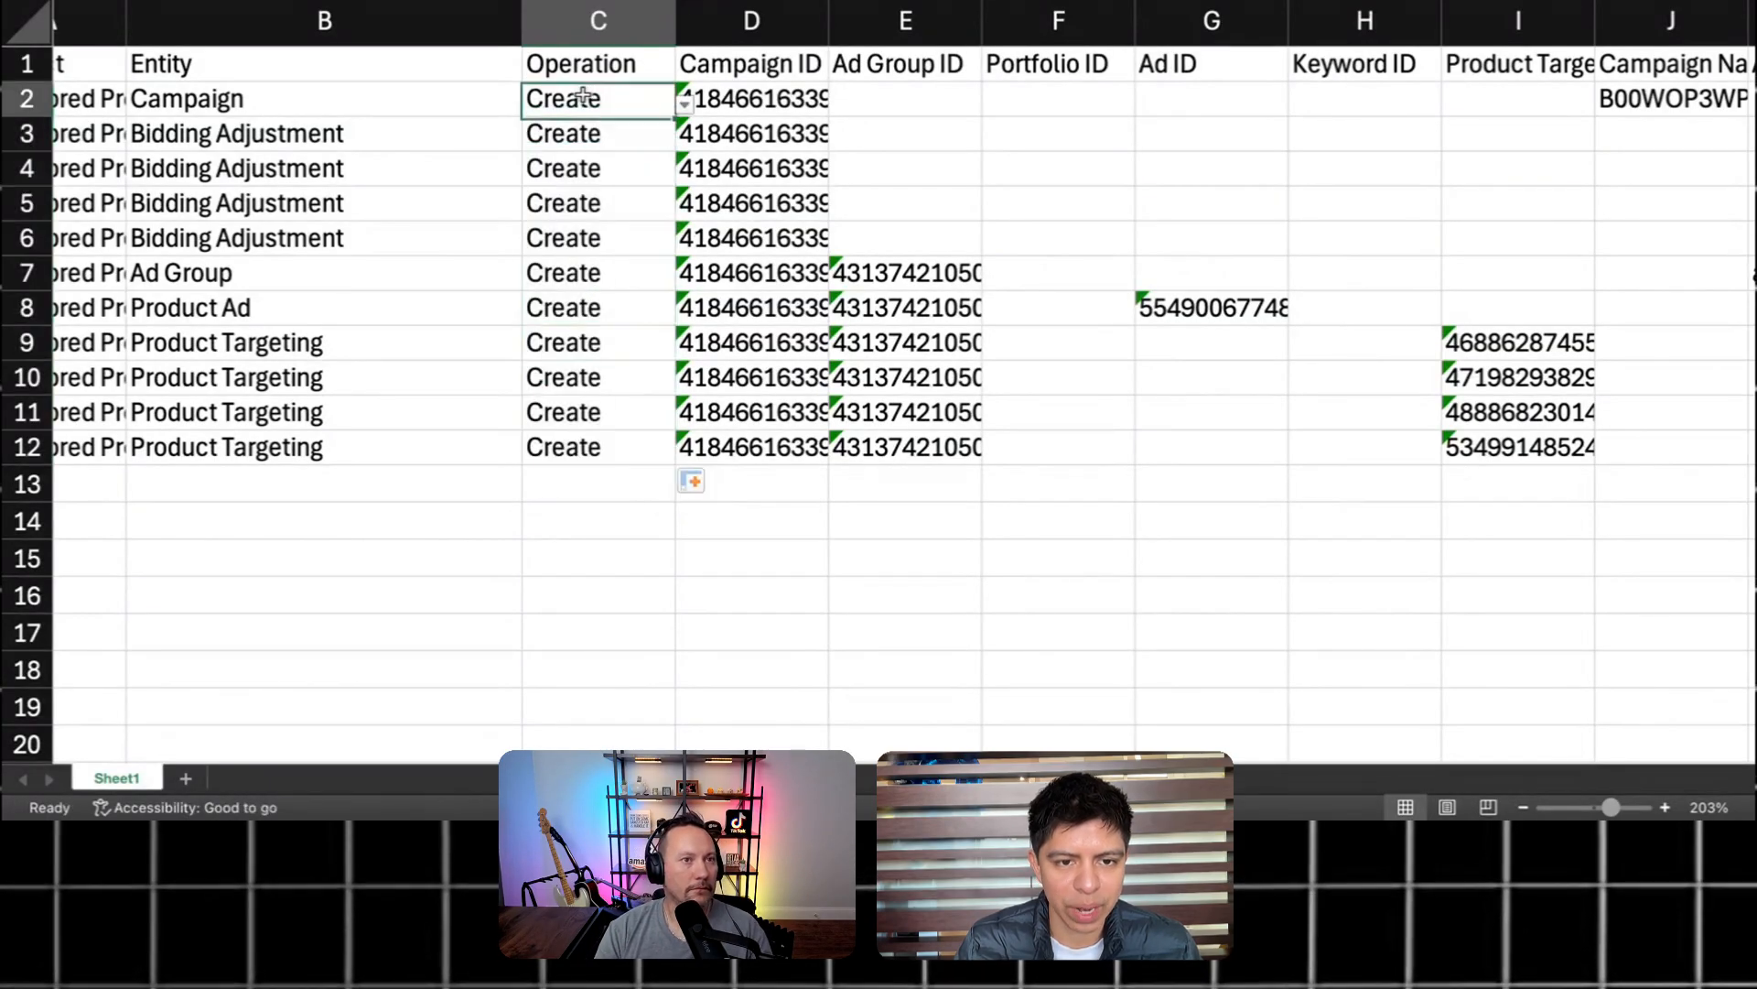
Step: Examine the Product, Entity, Campaign ID, Ad Group ID and informational Campaign Name columns to see which values a new campaign needs
{"action": "scroll", "coordinate": [607, 291], "scroll_direction": "left", "scroll_amount": 2}
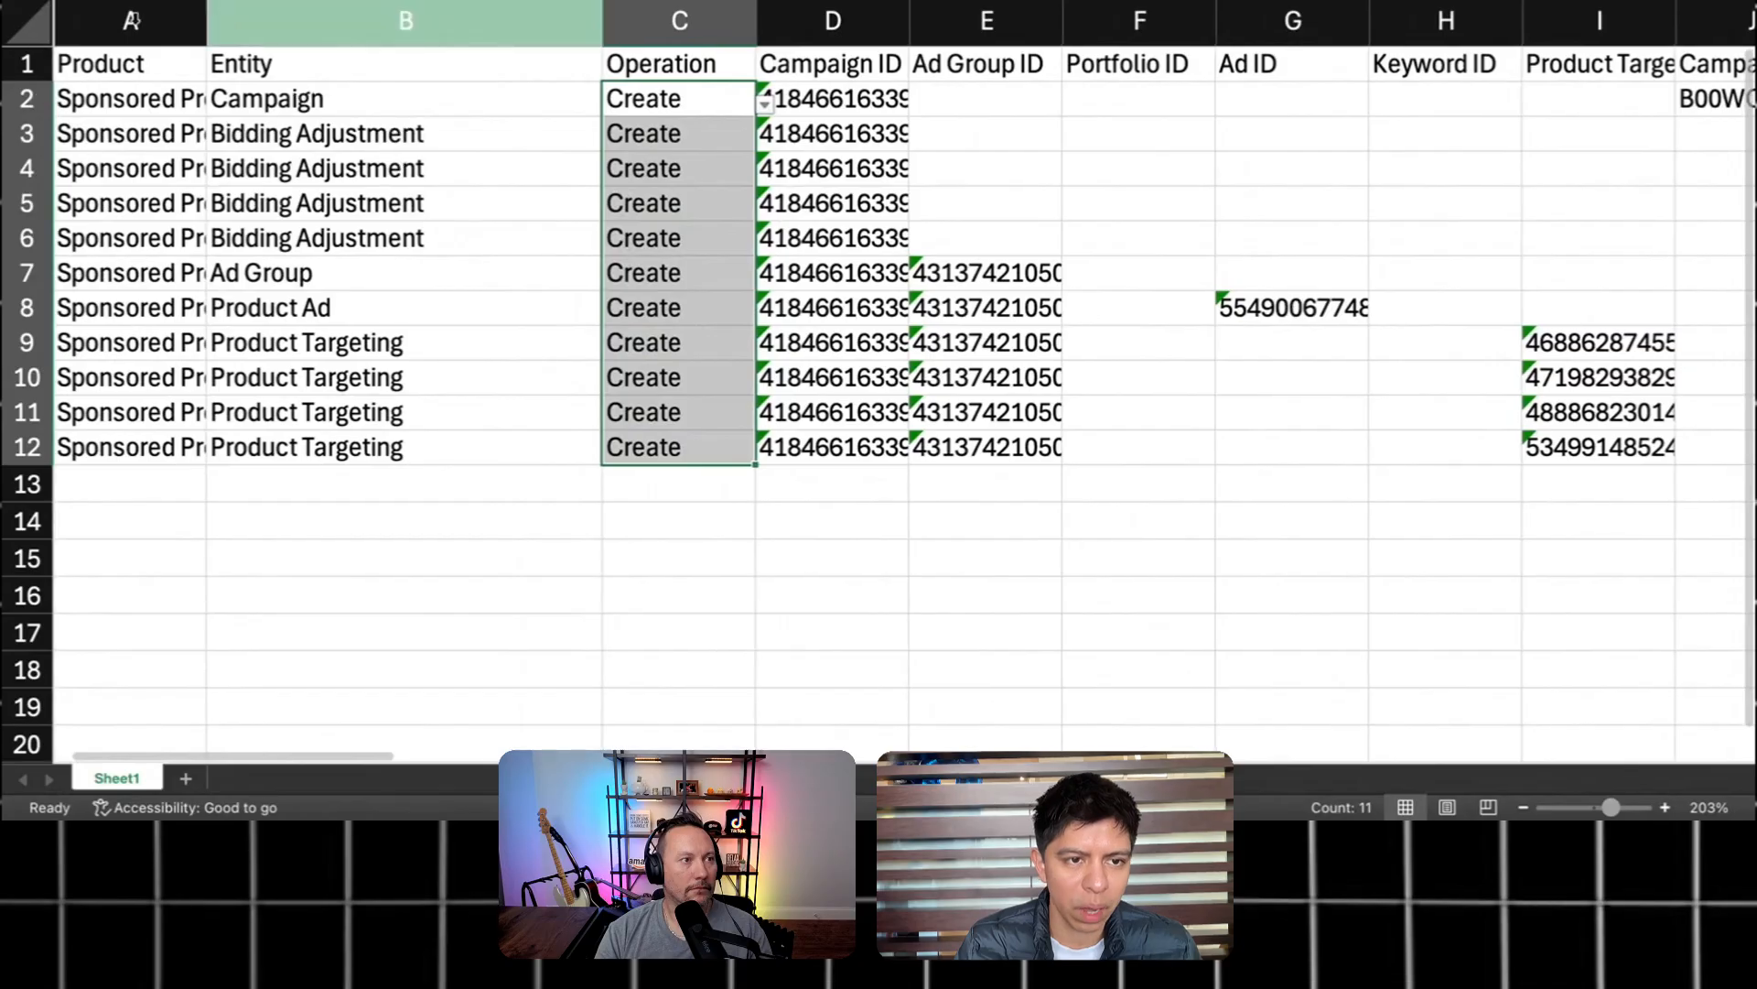
{"action": "left_click", "coordinate": [130, 21]}
{"action": "left_click", "coordinate": [405, 21]}
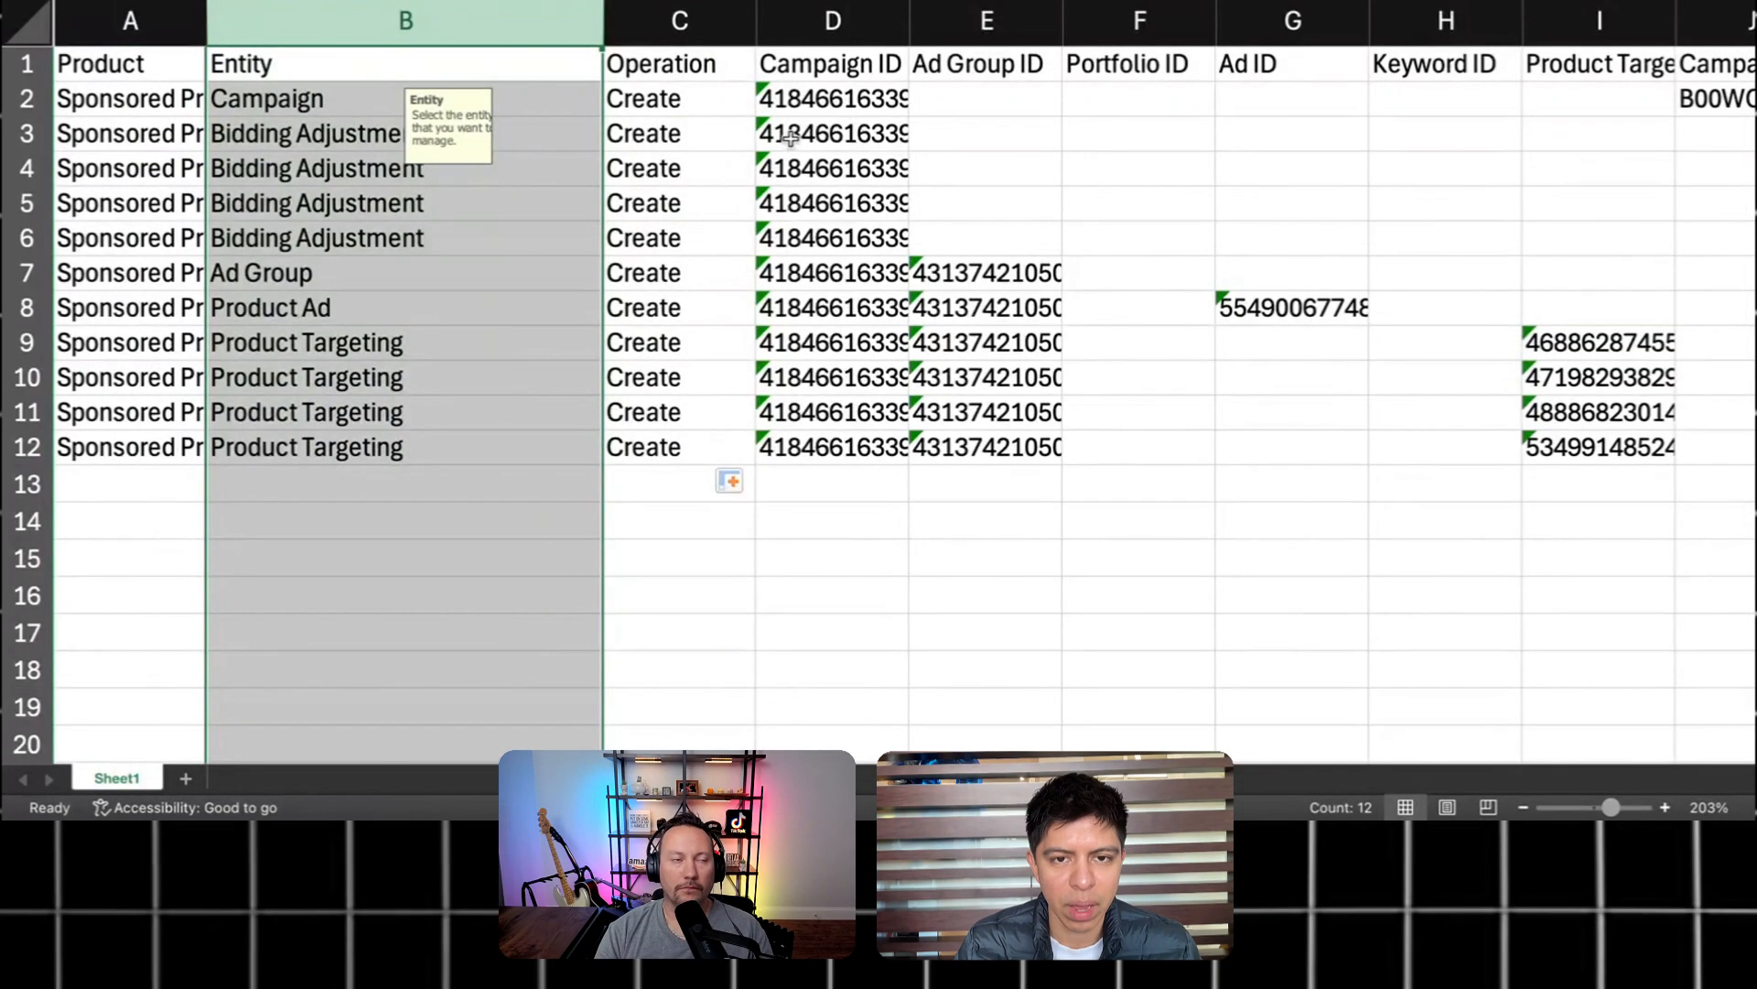
{"action": "scroll", "coordinate": [792, 142], "scroll_direction": "right", "scroll_amount": 2}
{"action": "left_click", "coordinate": [581, 108]}
{"action": "left_click_drag", "start_coordinate": [557, 135], "coordinate": [558, 453]}
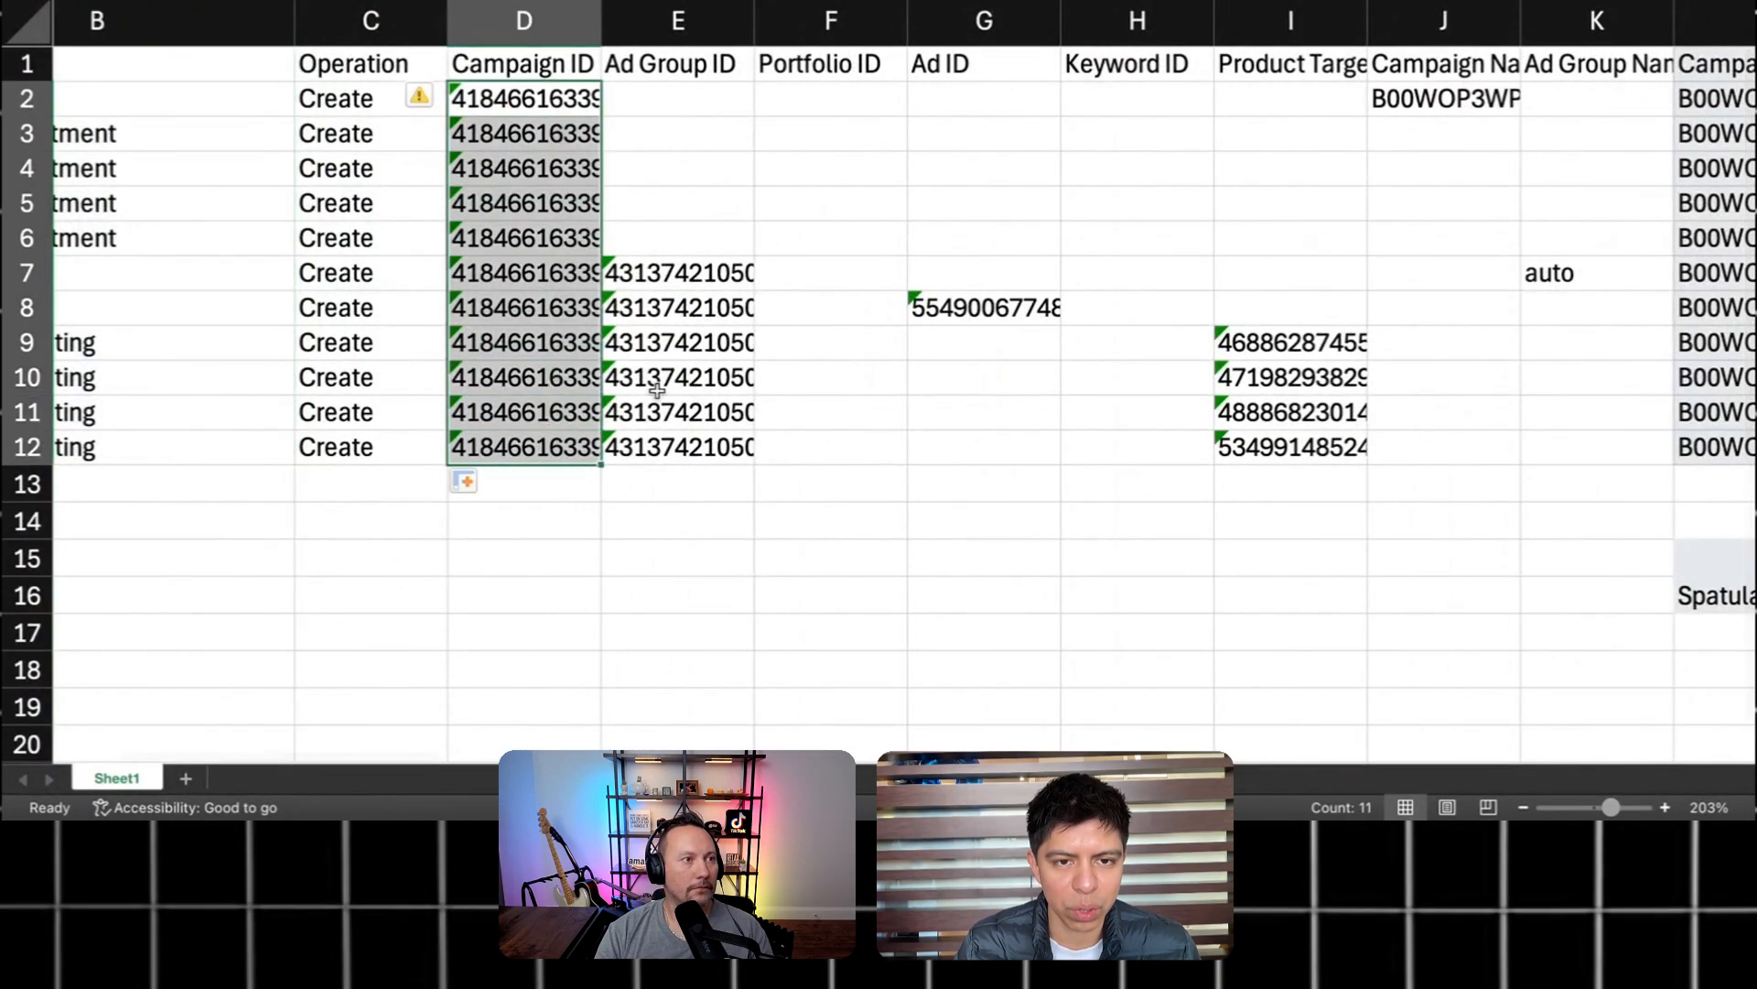
{"action": "scroll", "coordinate": [1072, 236], "scroll_direction": "right", "scroll_amount": 3}
{"action": "scroll", "coordinate": [1072, 236], "scroll_direction": "left", "scroll_amount": 3}
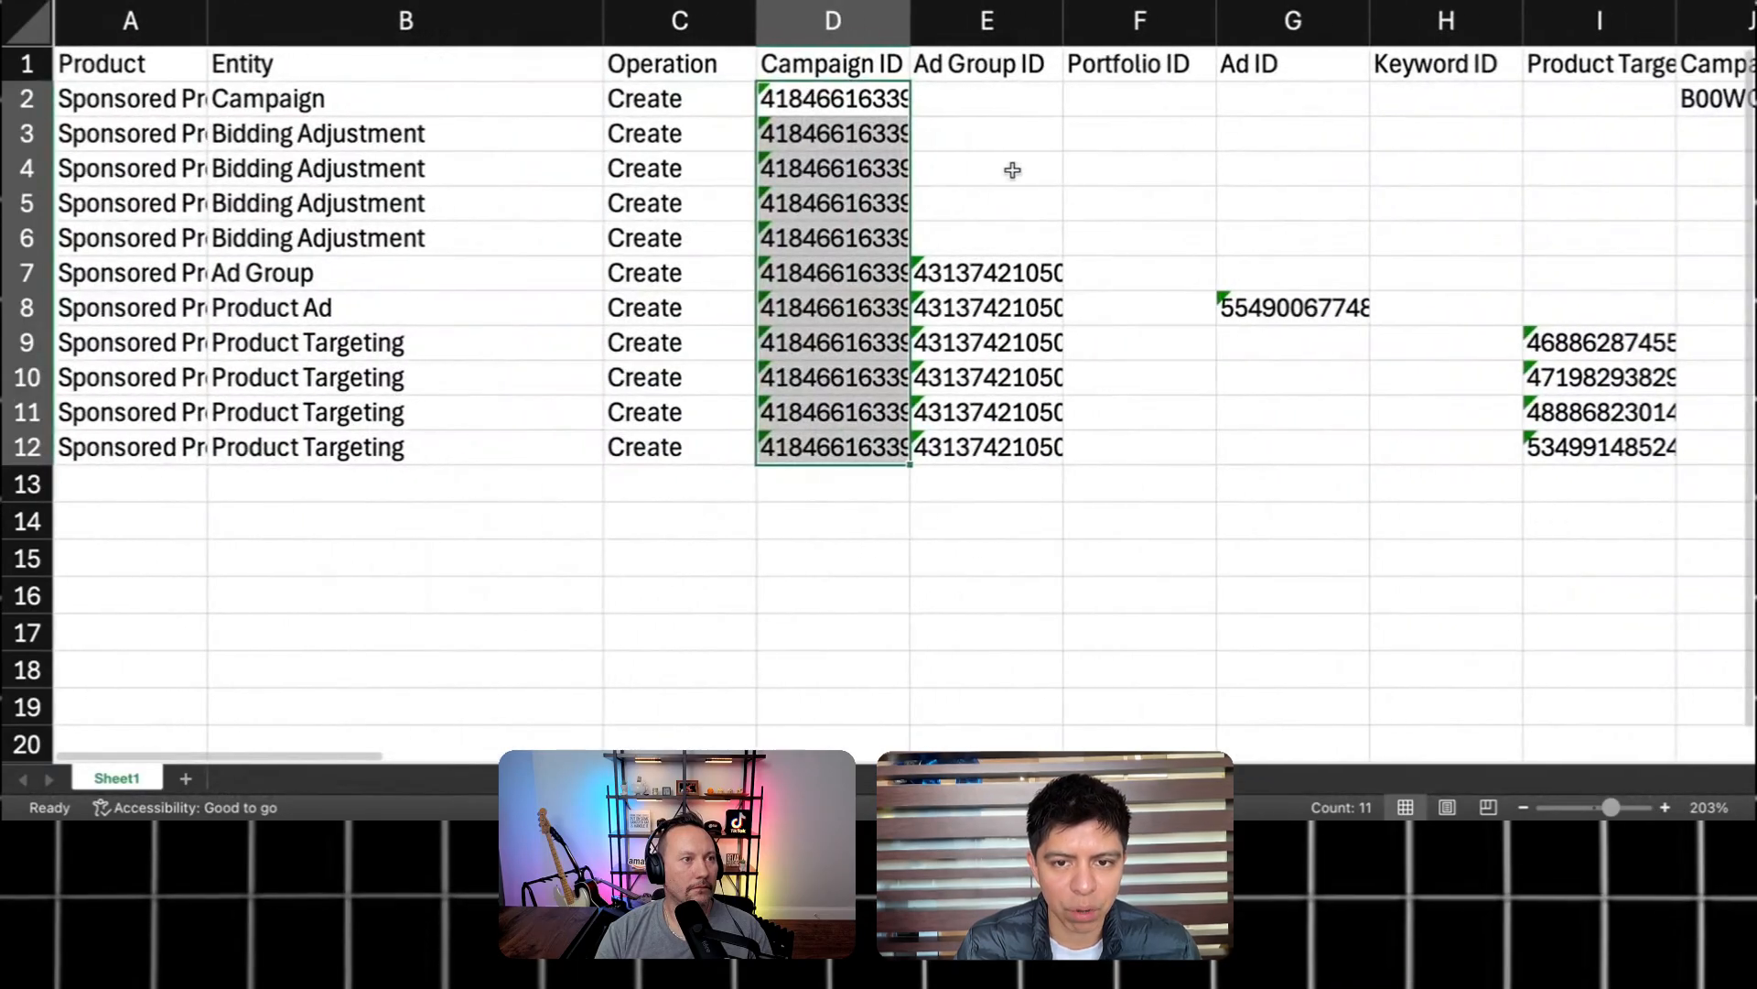
{"action": "left_click_drag", "start_coordinate": [986, 273], "coordinate": [986, 437]}
{"action": "scroll", "coordinate": [1138, 341], "scroll_direction": "right", "scroll_amount": 2}
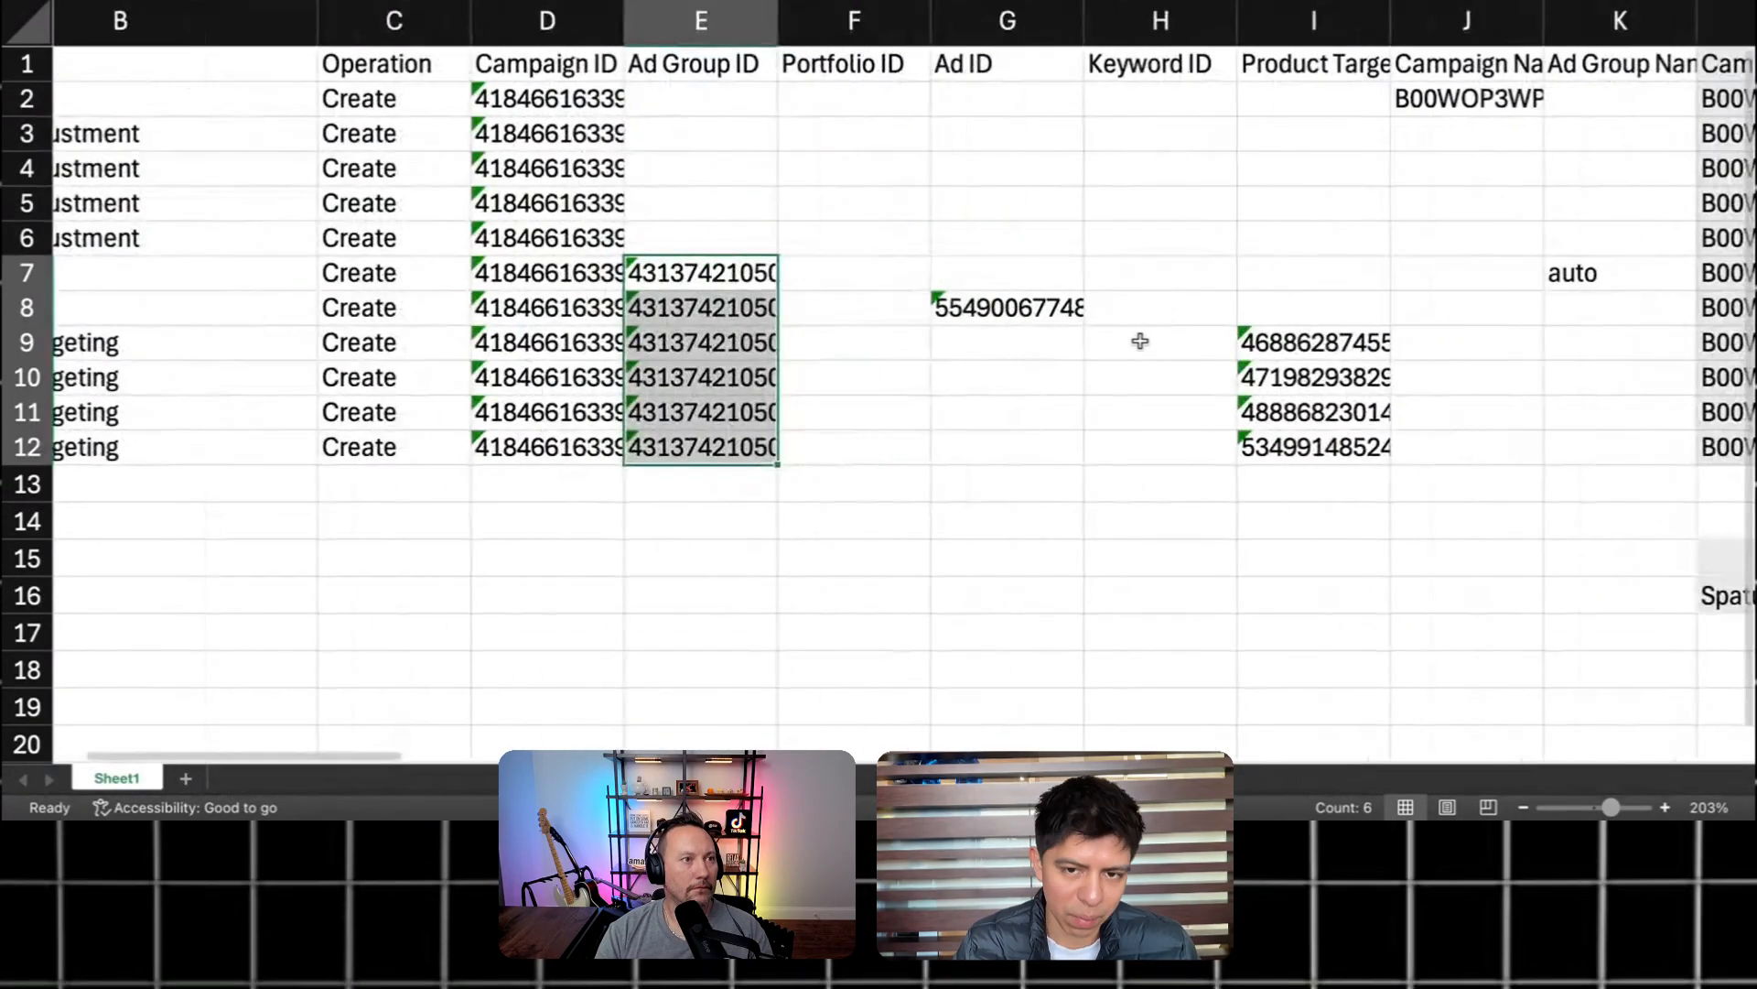
{"action": "scroll", "coordinate": [923, 259], "scroll_direction": "right", "scroll_amount": 2}
{"action": "scroll", "coordinate": [923, 259], "scroll_direction": "right", "scroll_amount": 1}
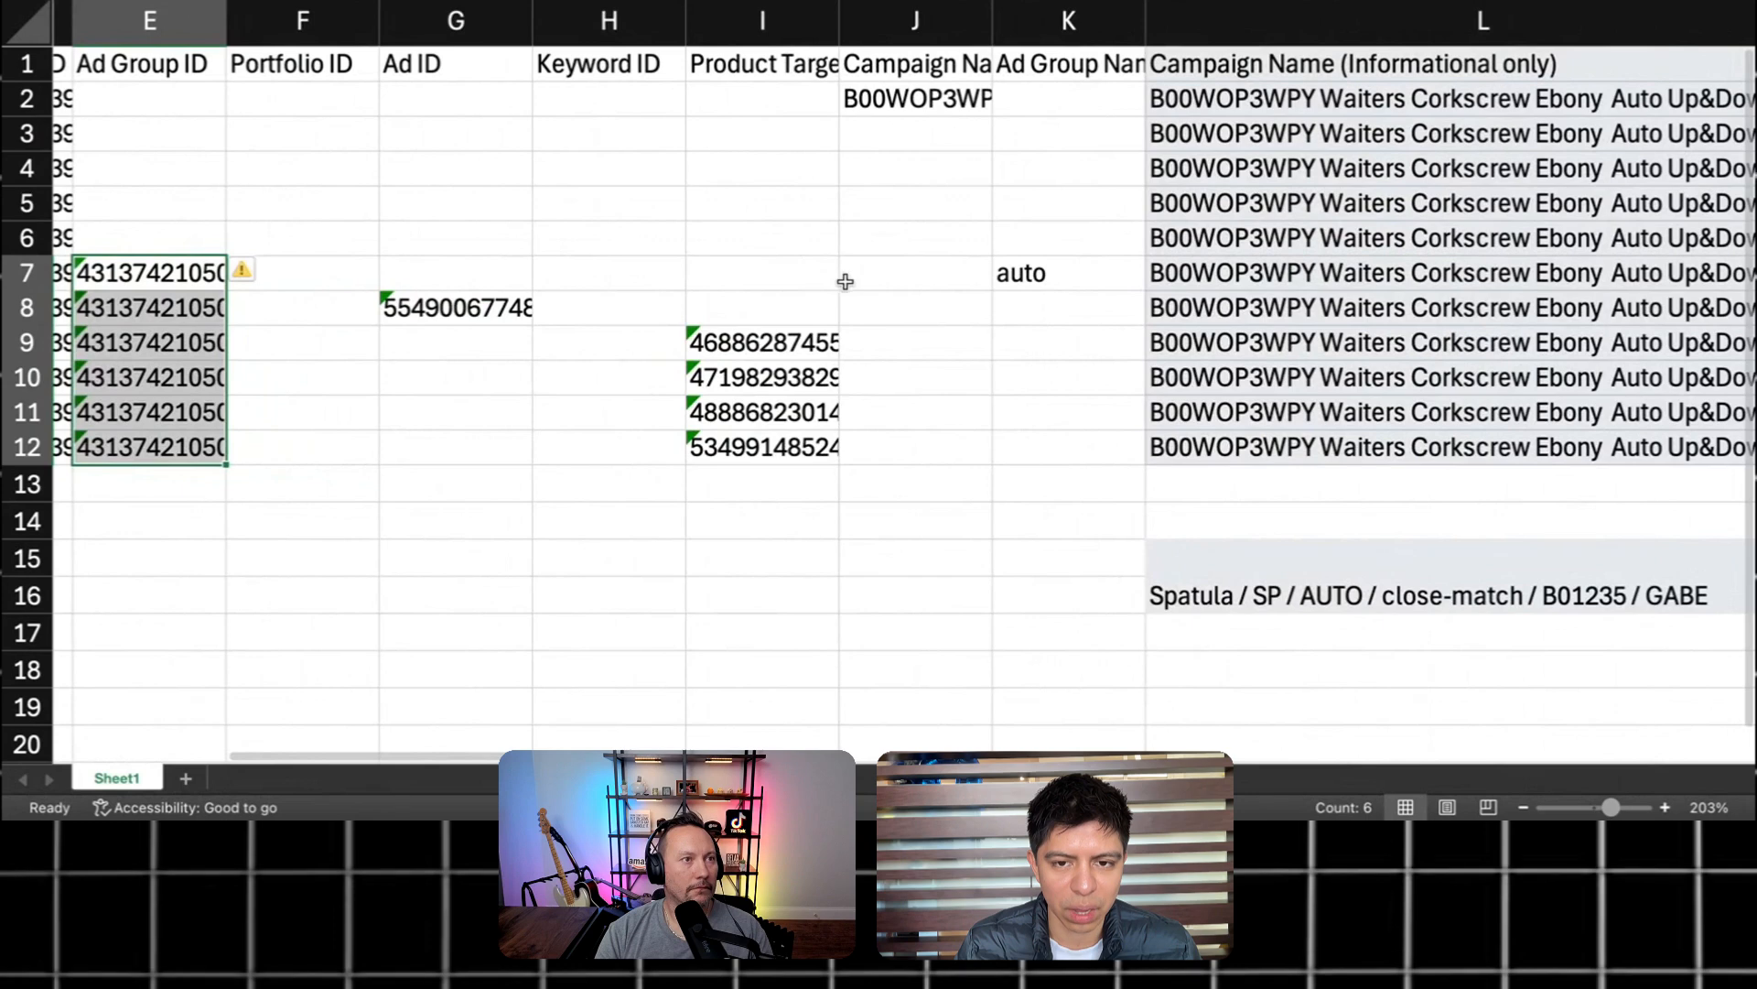
{"action": "scroll", "coordinate": [843, 278], "scroll_direction": "right", "scroll_amount": 2}
{"action": "scroll", "coordinate": [861, 275], "scroll_direction": "right", "scroll_amount": 2}
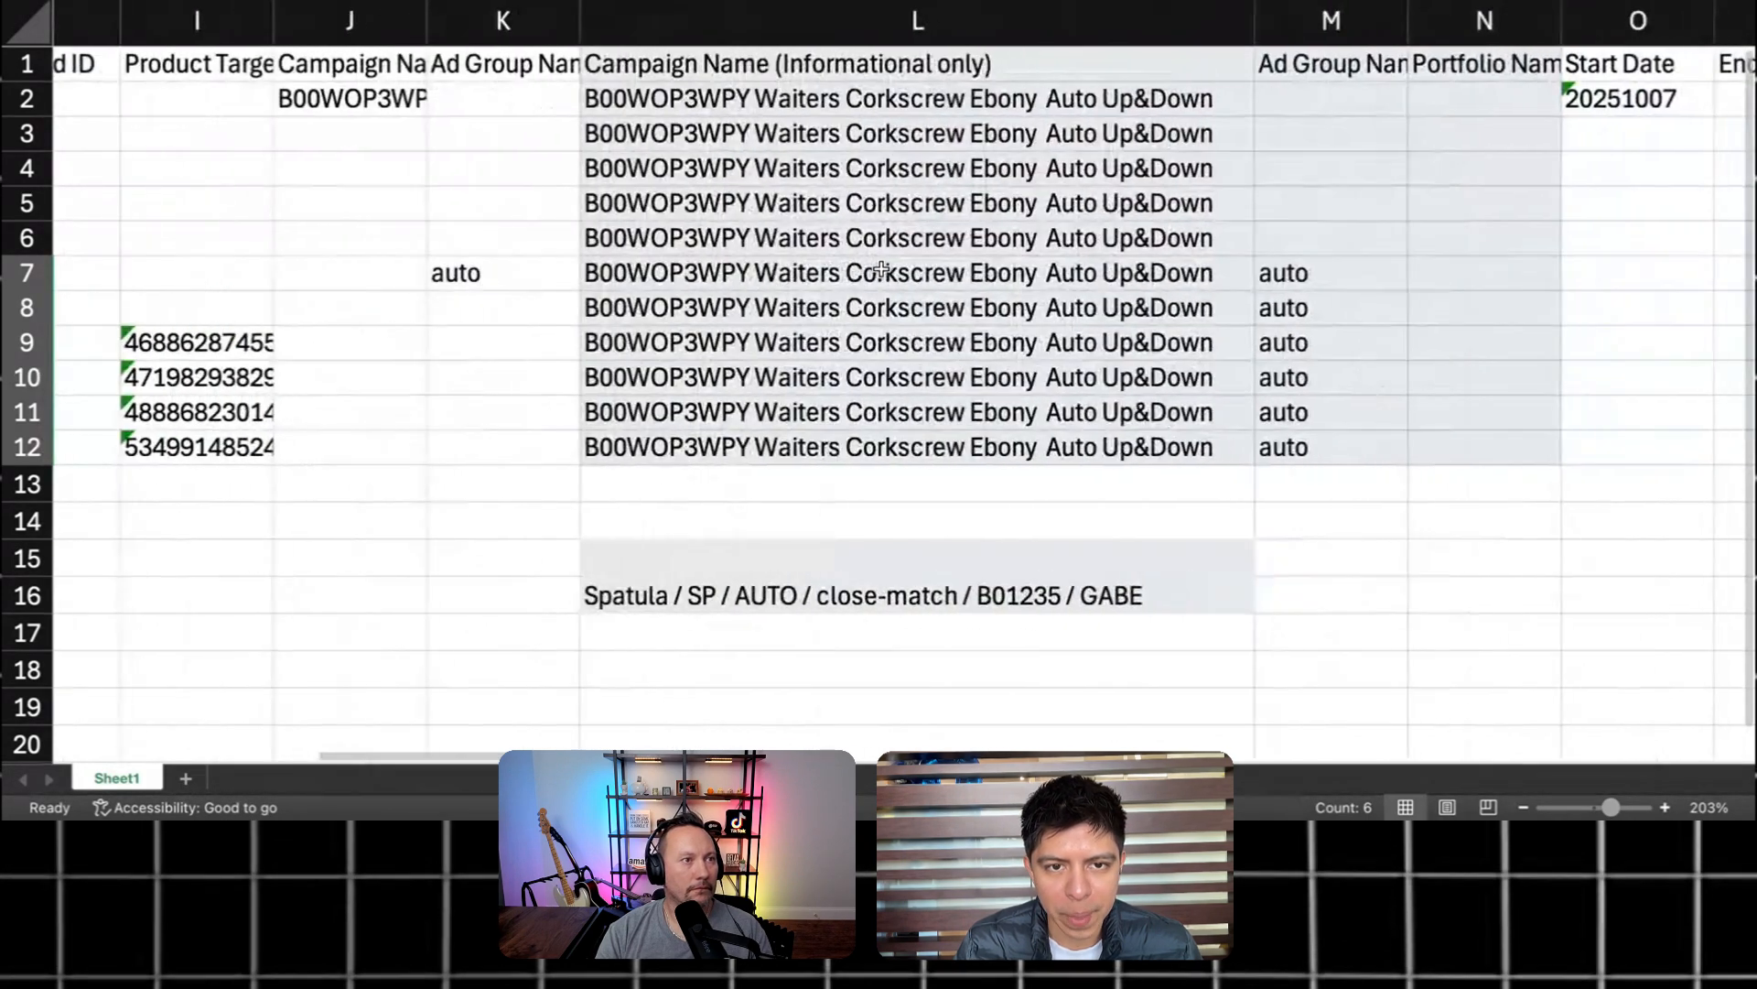
{"action": "left_click", "coordinate": [640, 102]}
{"action": "left_click_drag", "start_coordinate": [641, 102], "coordinate": [718, 443]}
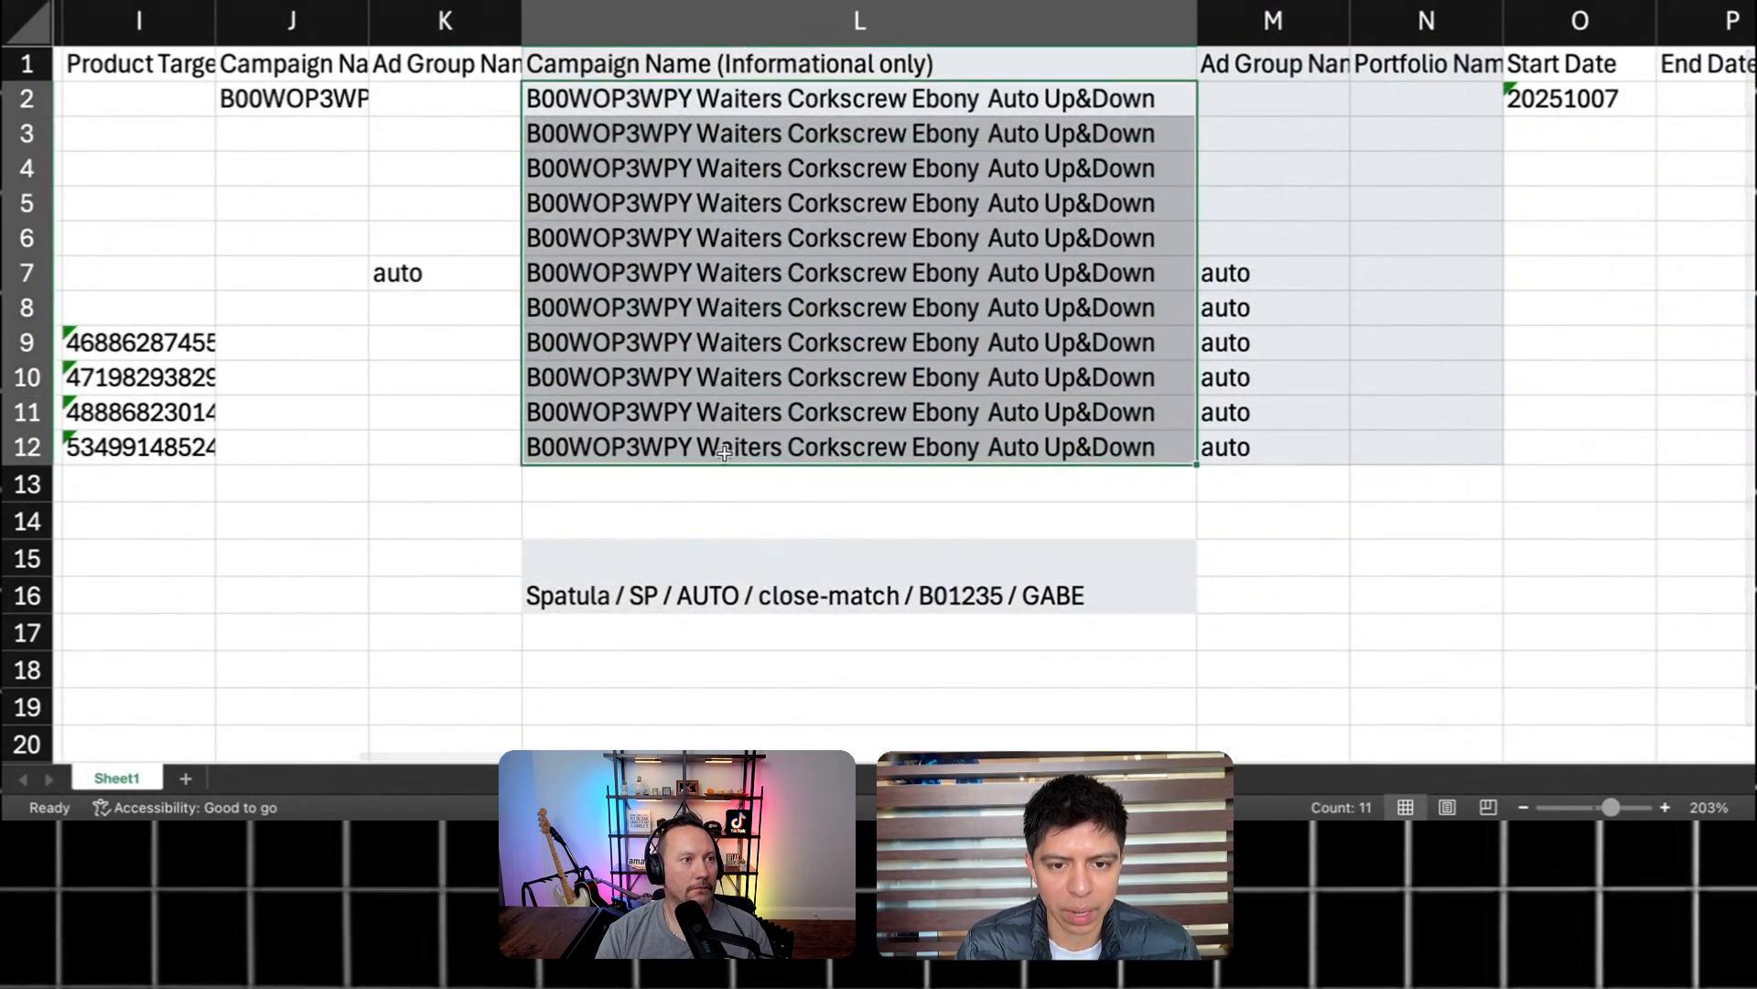
{"action": "left_click", "coordinate": [816, 618]}
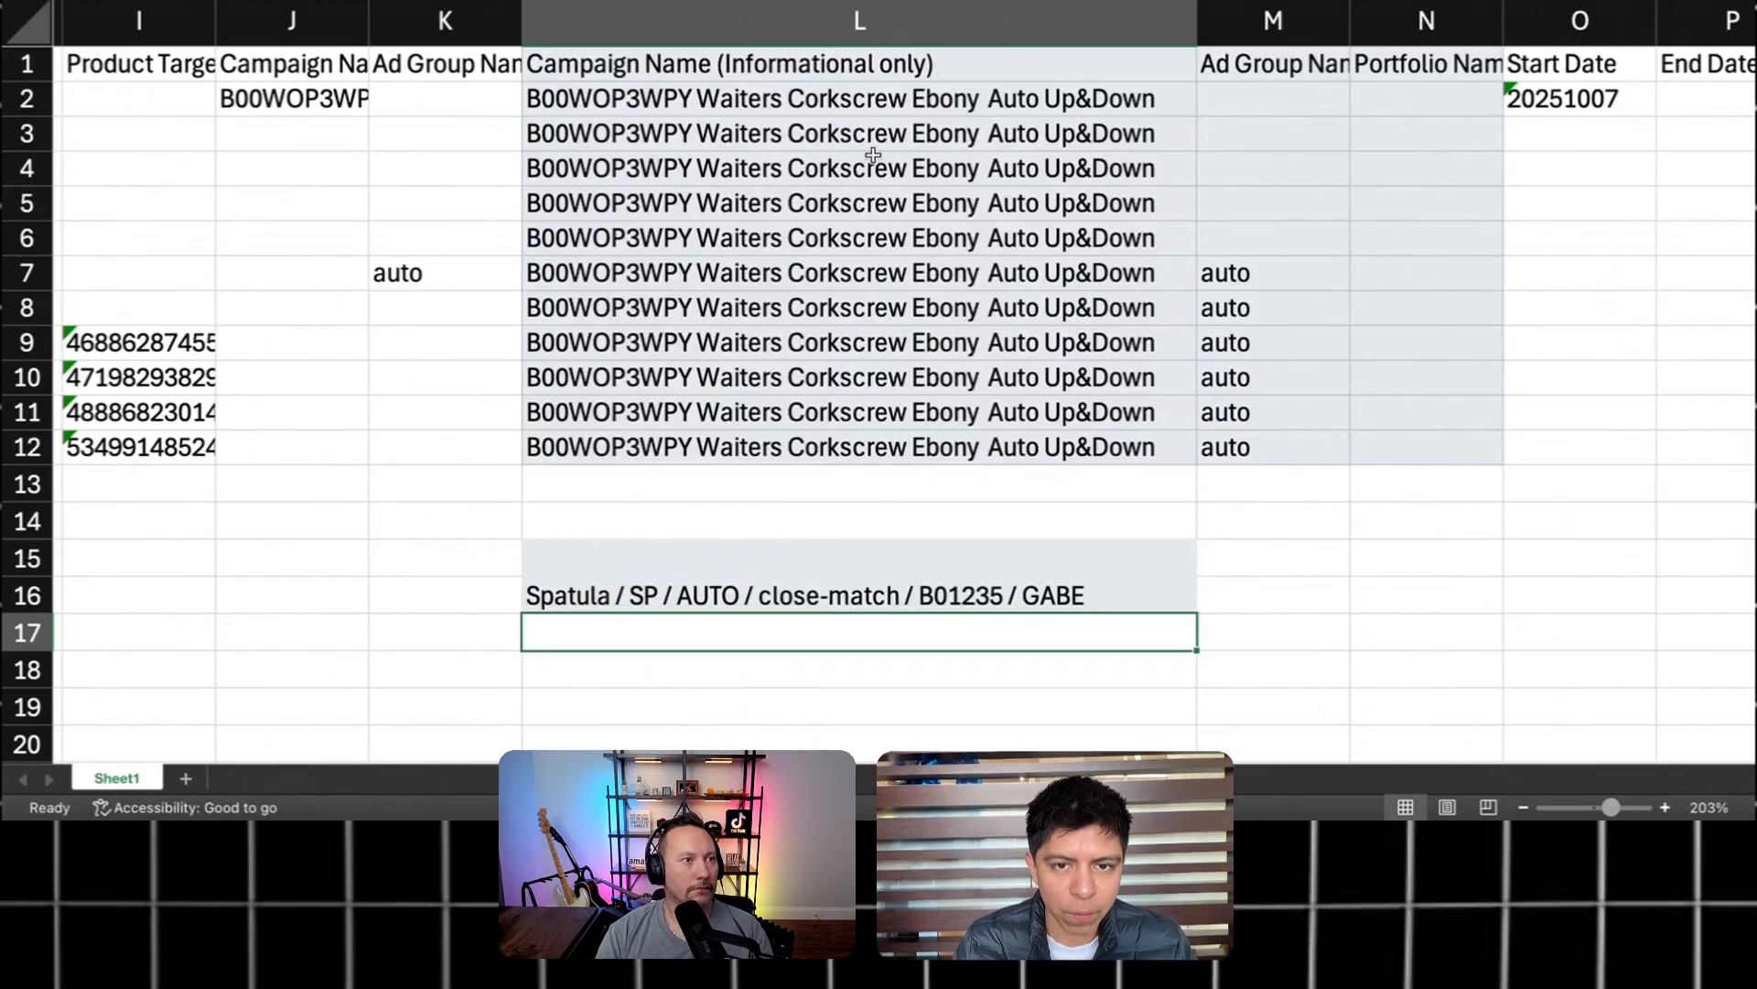
Step: Copy the old campaign name from L2 and use it as the search text of a Replace operation
{"action": "left_click", "coordinate": [887, 111]}
{"action": "key", "text": "super+c"}
{"action": "left_click", "coordinate": [827, 207]}
{"action": "key", "text": "Escape"}
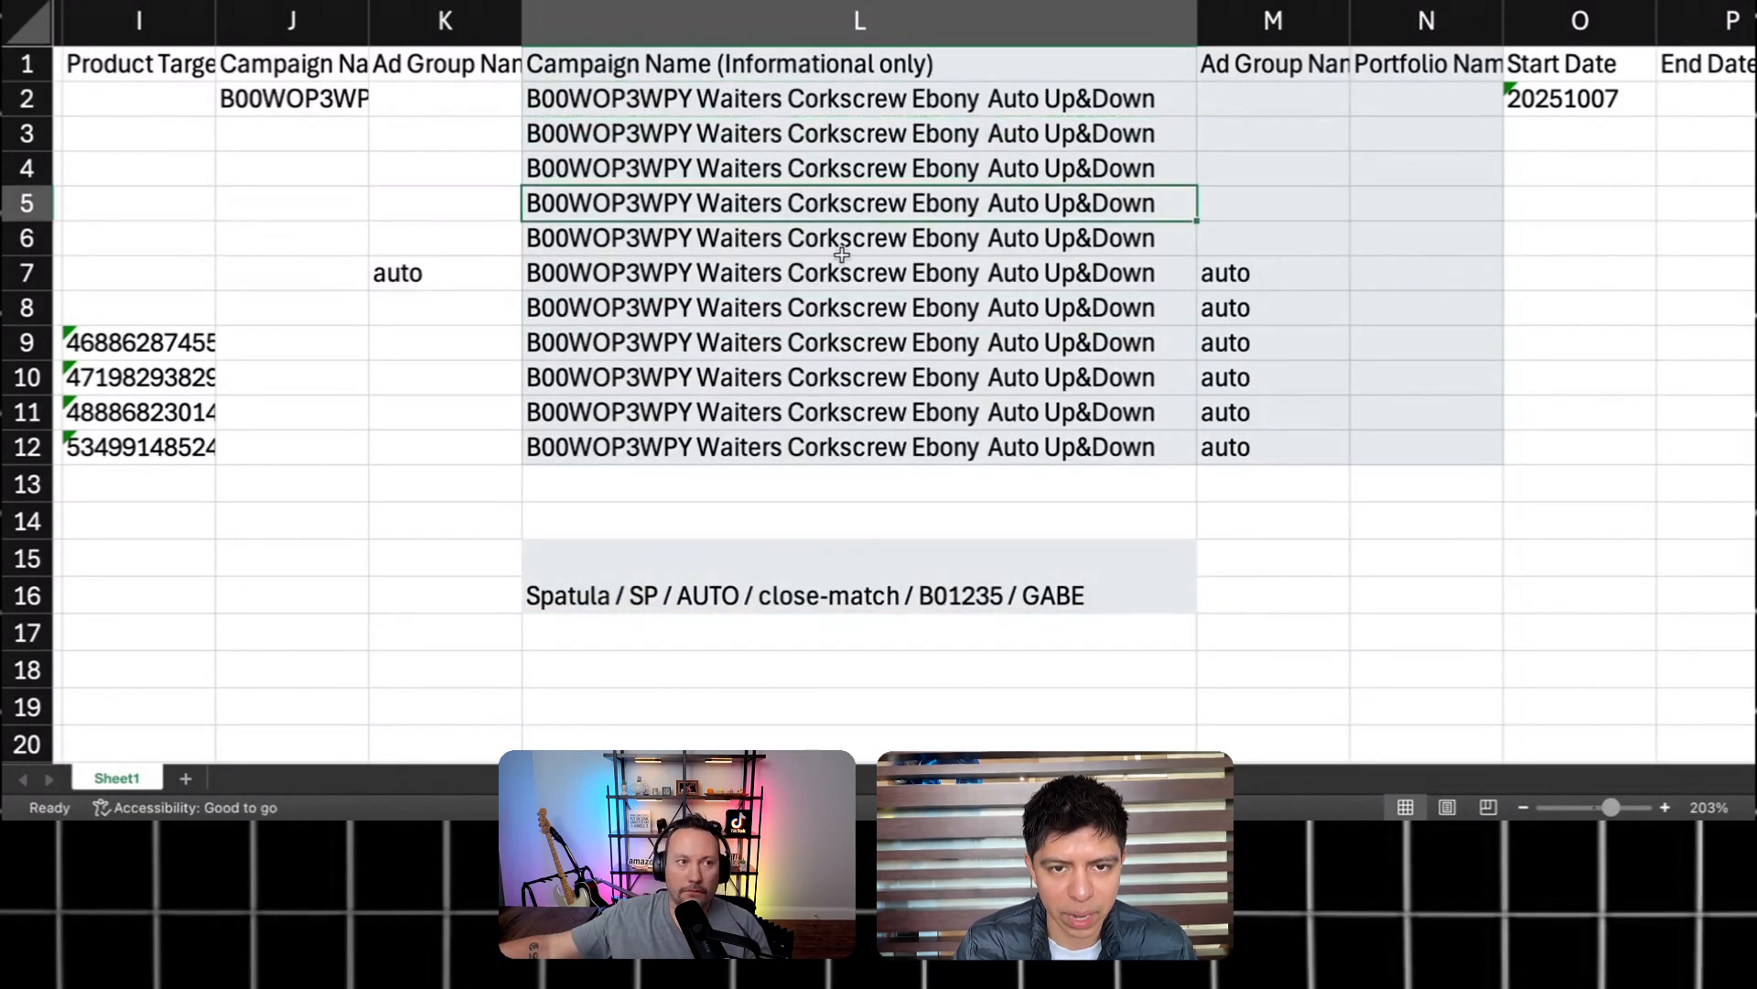
{"action": "left_click", "coordinate": [188, 0]}
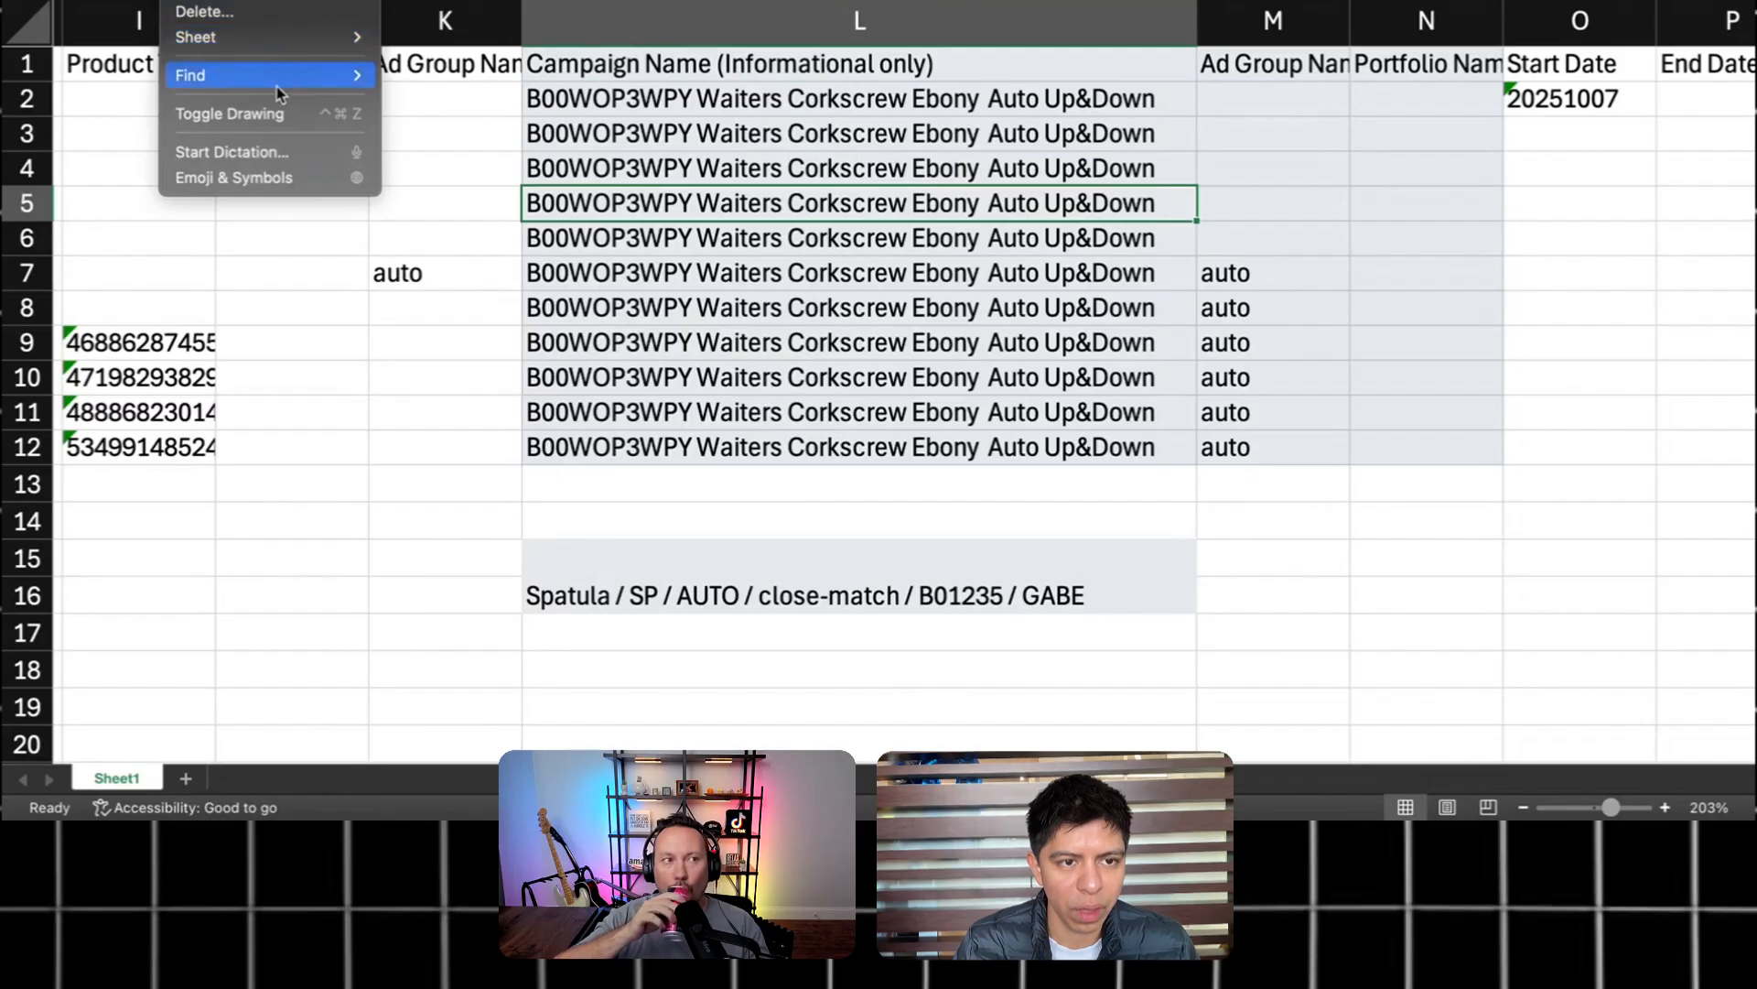
{"action": "mouse_move", "coordinate": [337, 77]}
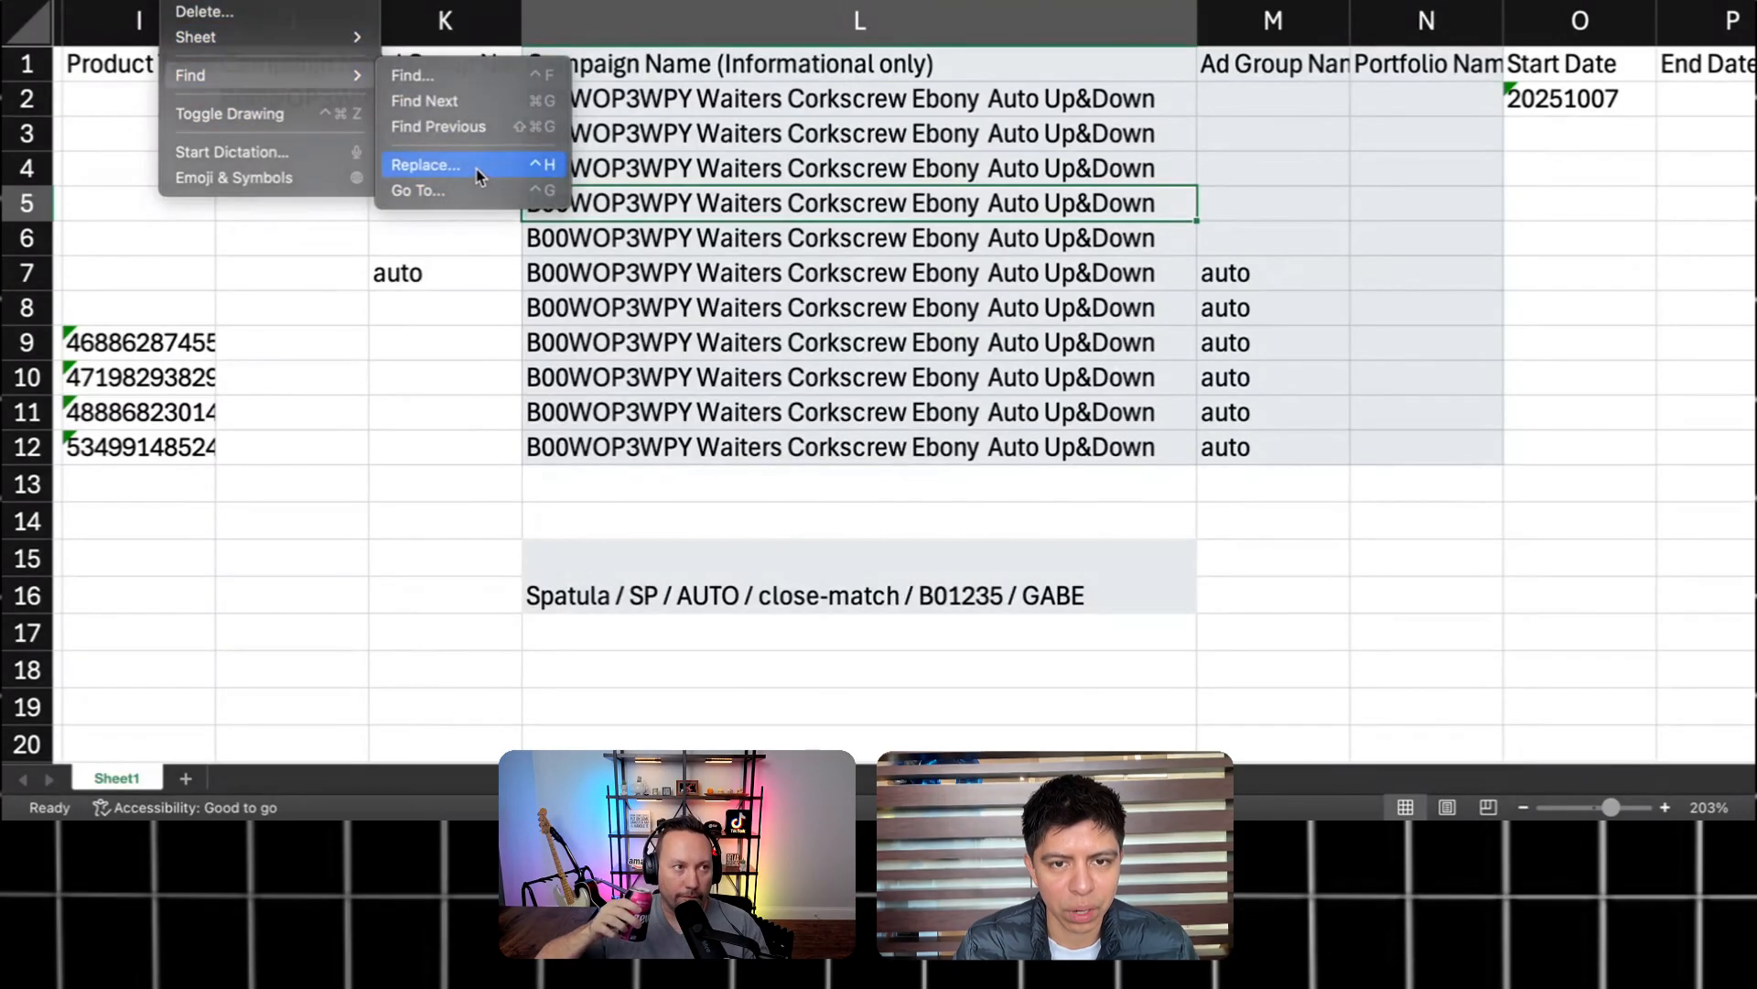
{"action": "left_click", "coordinate": [425, 164]}
{"action": "key", "text": "super+v"}
{"action": "left_click", "coordinate": [778, 81]}
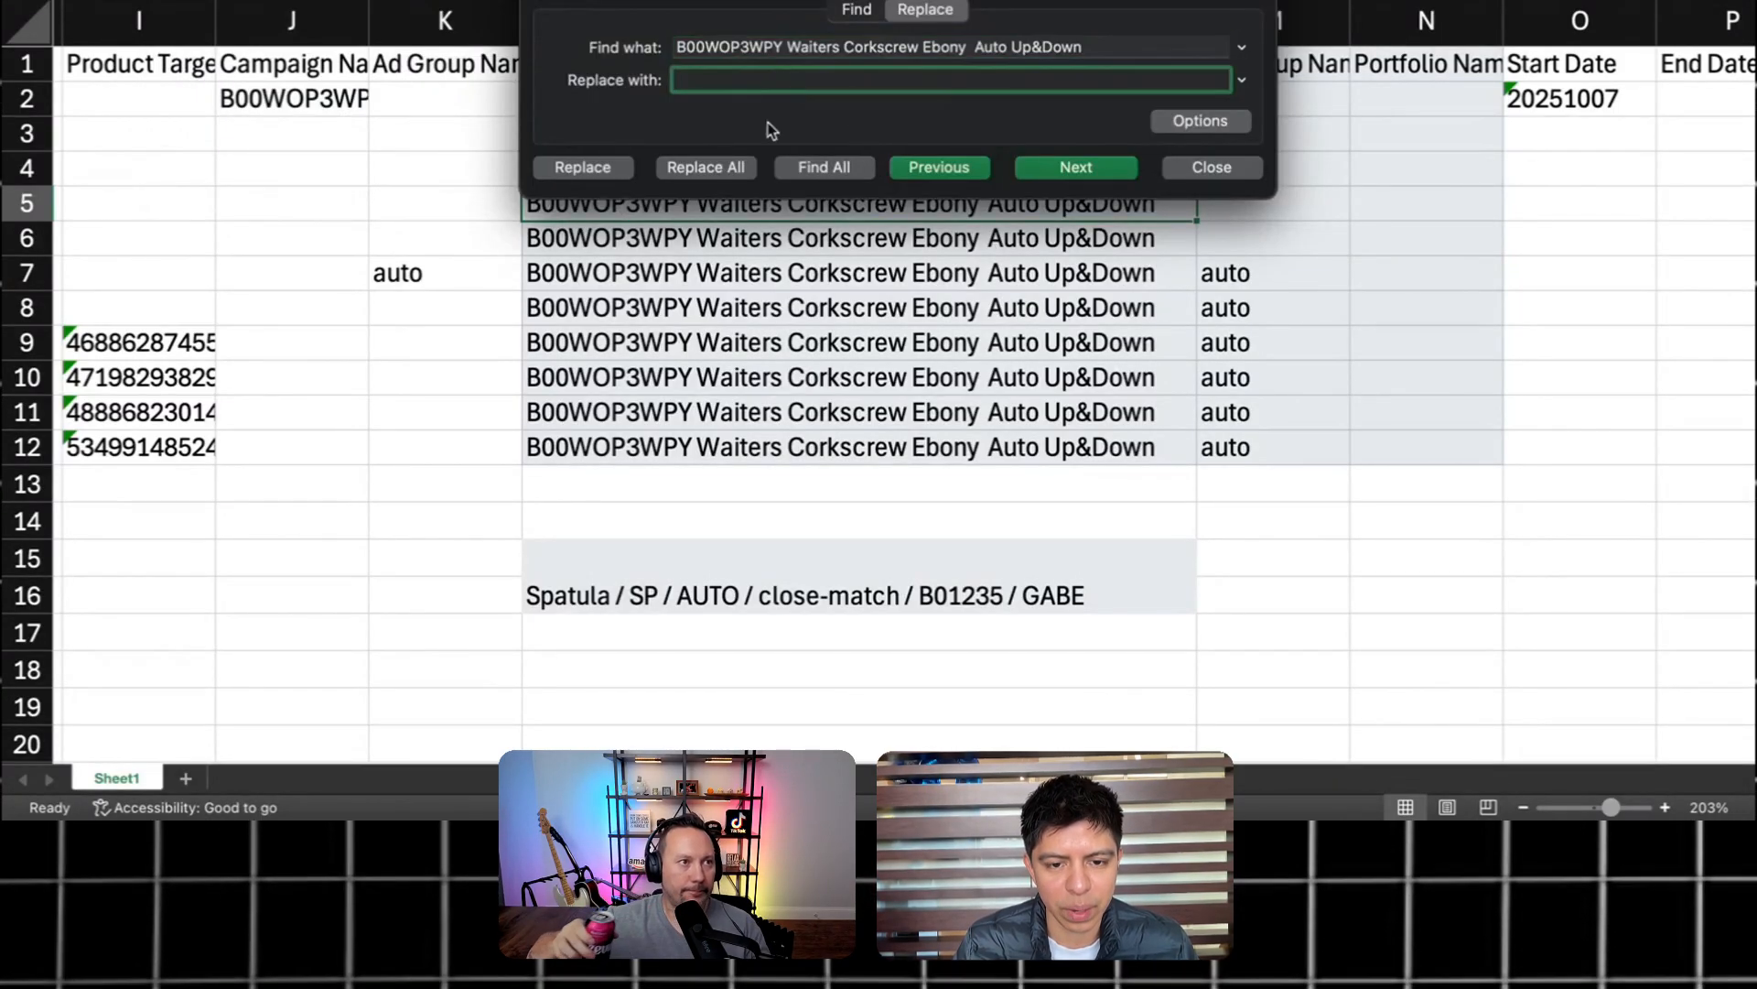
Step: Replace every occurrence of the old campaign name with the example campaign name copied from L16
{"action": "left_click", "coordinate": [814, 583]}
{"action": "key", "text": "super+c"}
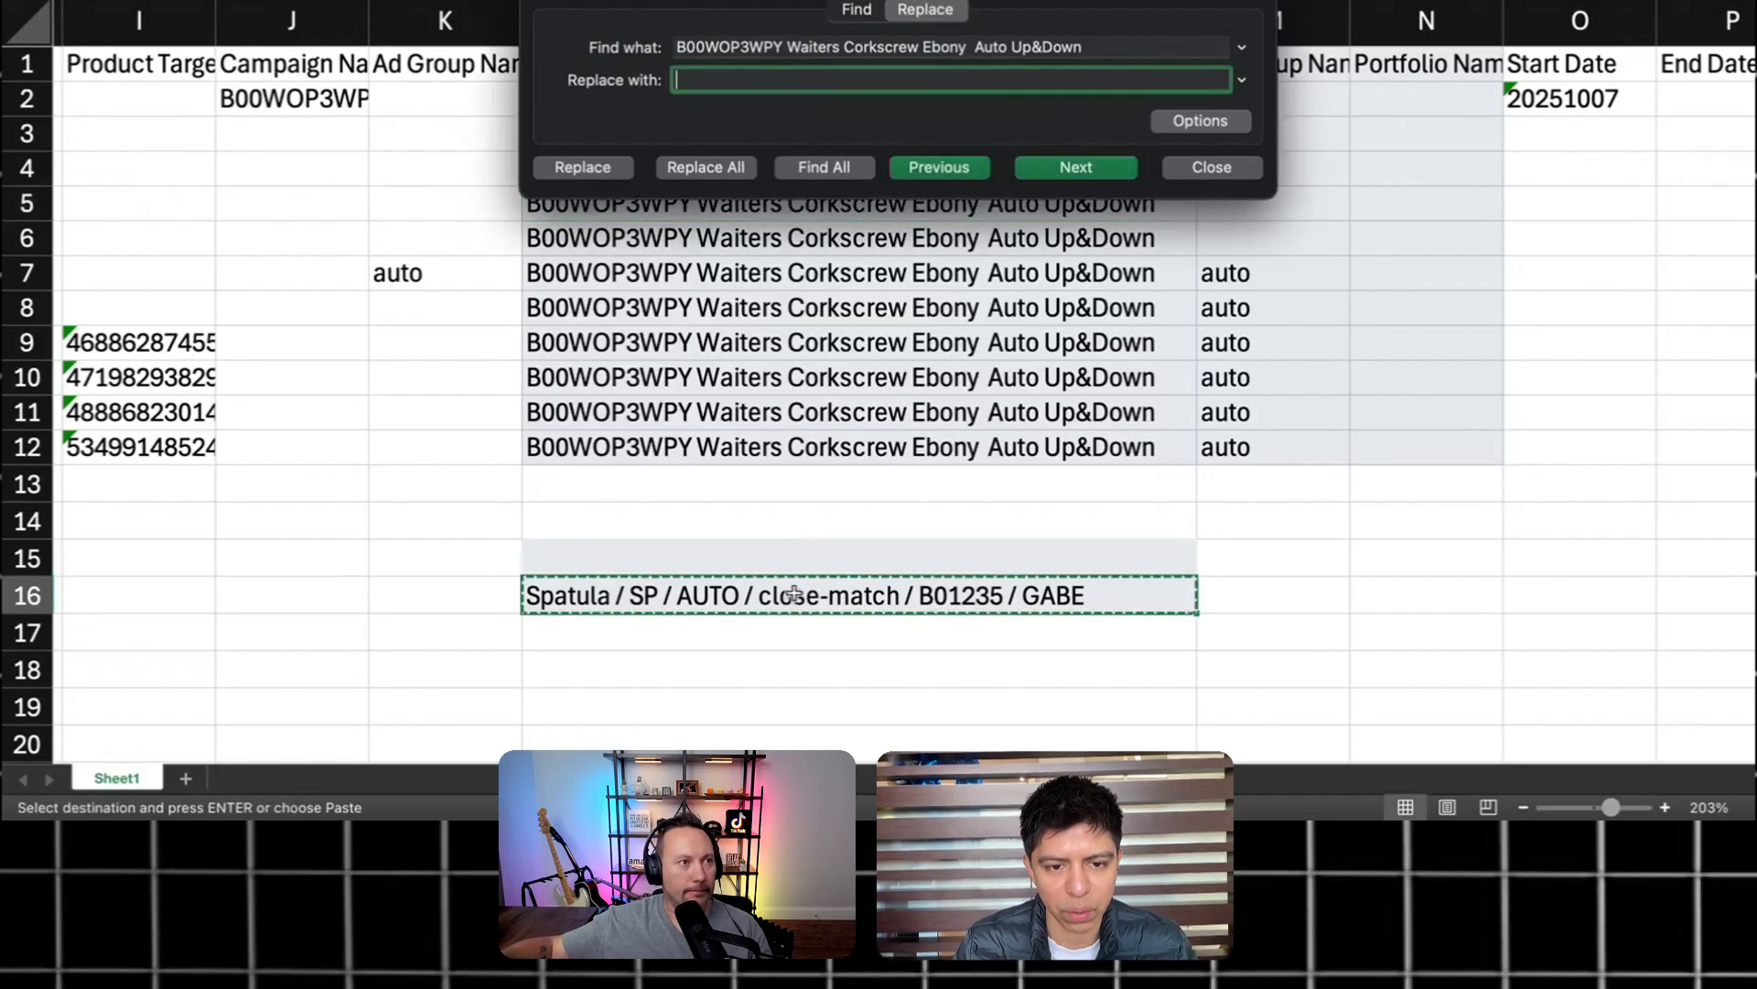
{"action": "left_click", "coordinate": [709, 80]}
{"action": "key", "text": "super+v"}
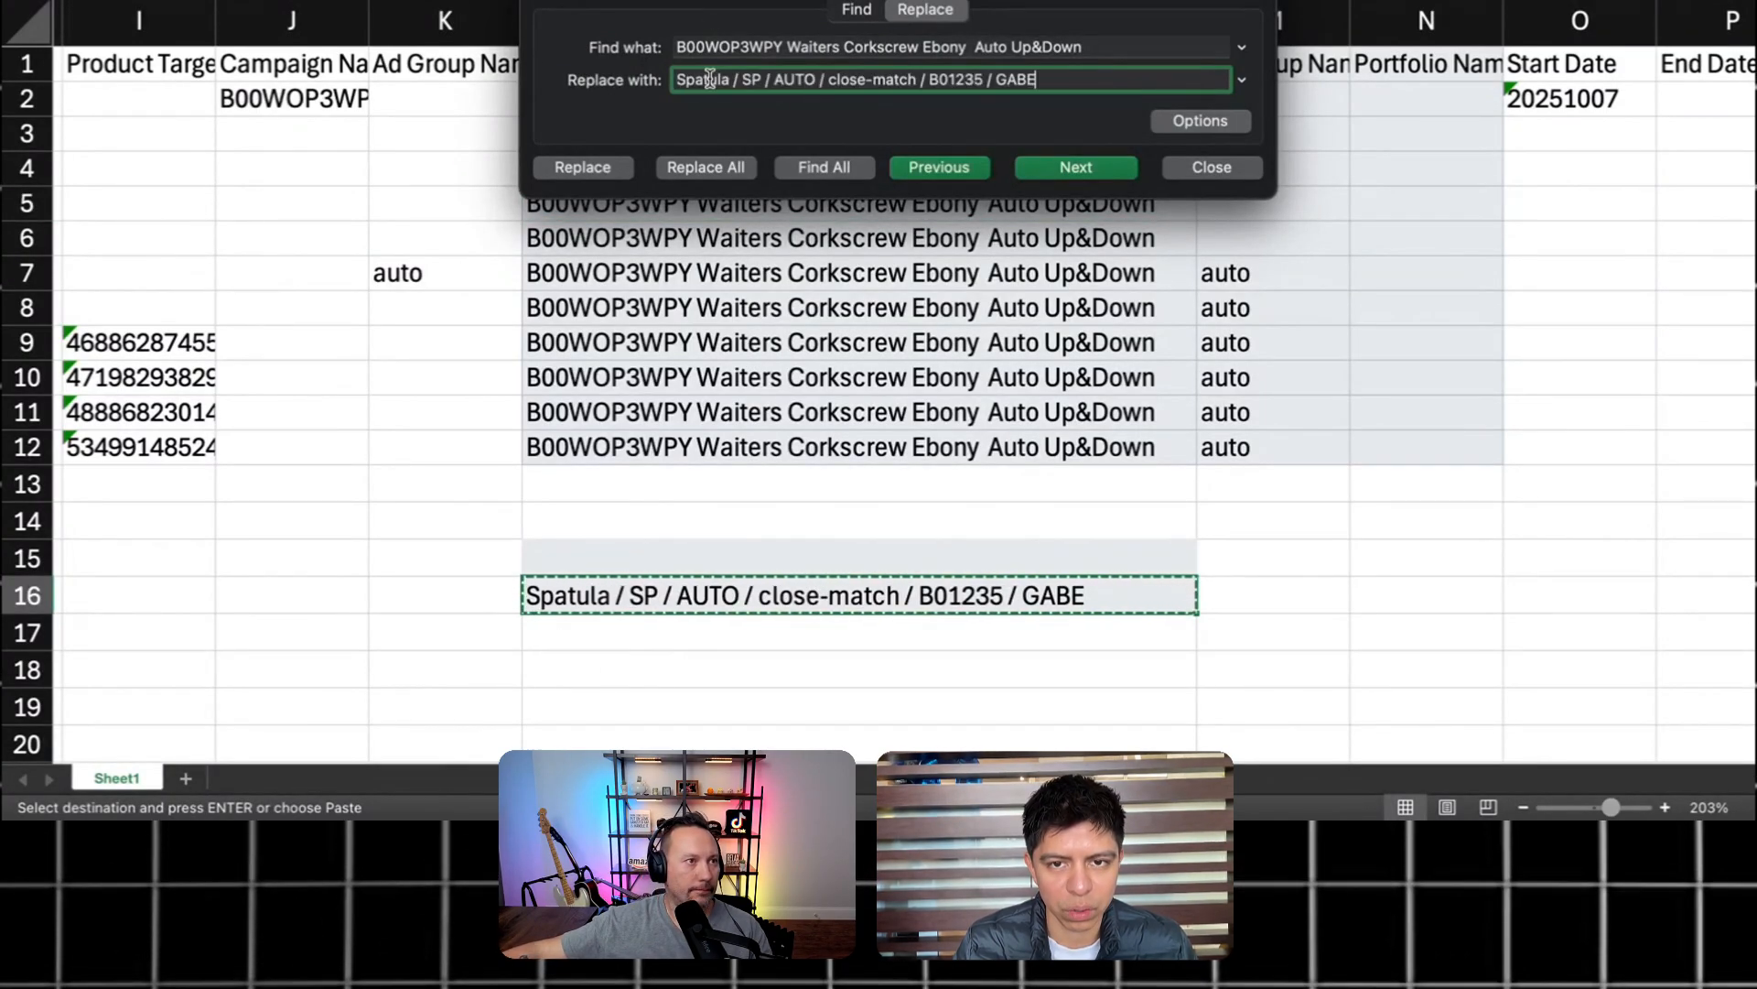
{"action": "left_click", "coordinate": [718, 164]}
{"action": "left_click", "coordinate": [994, 131]}
{"action": "left_click", "coordinate": [1212, 167]}
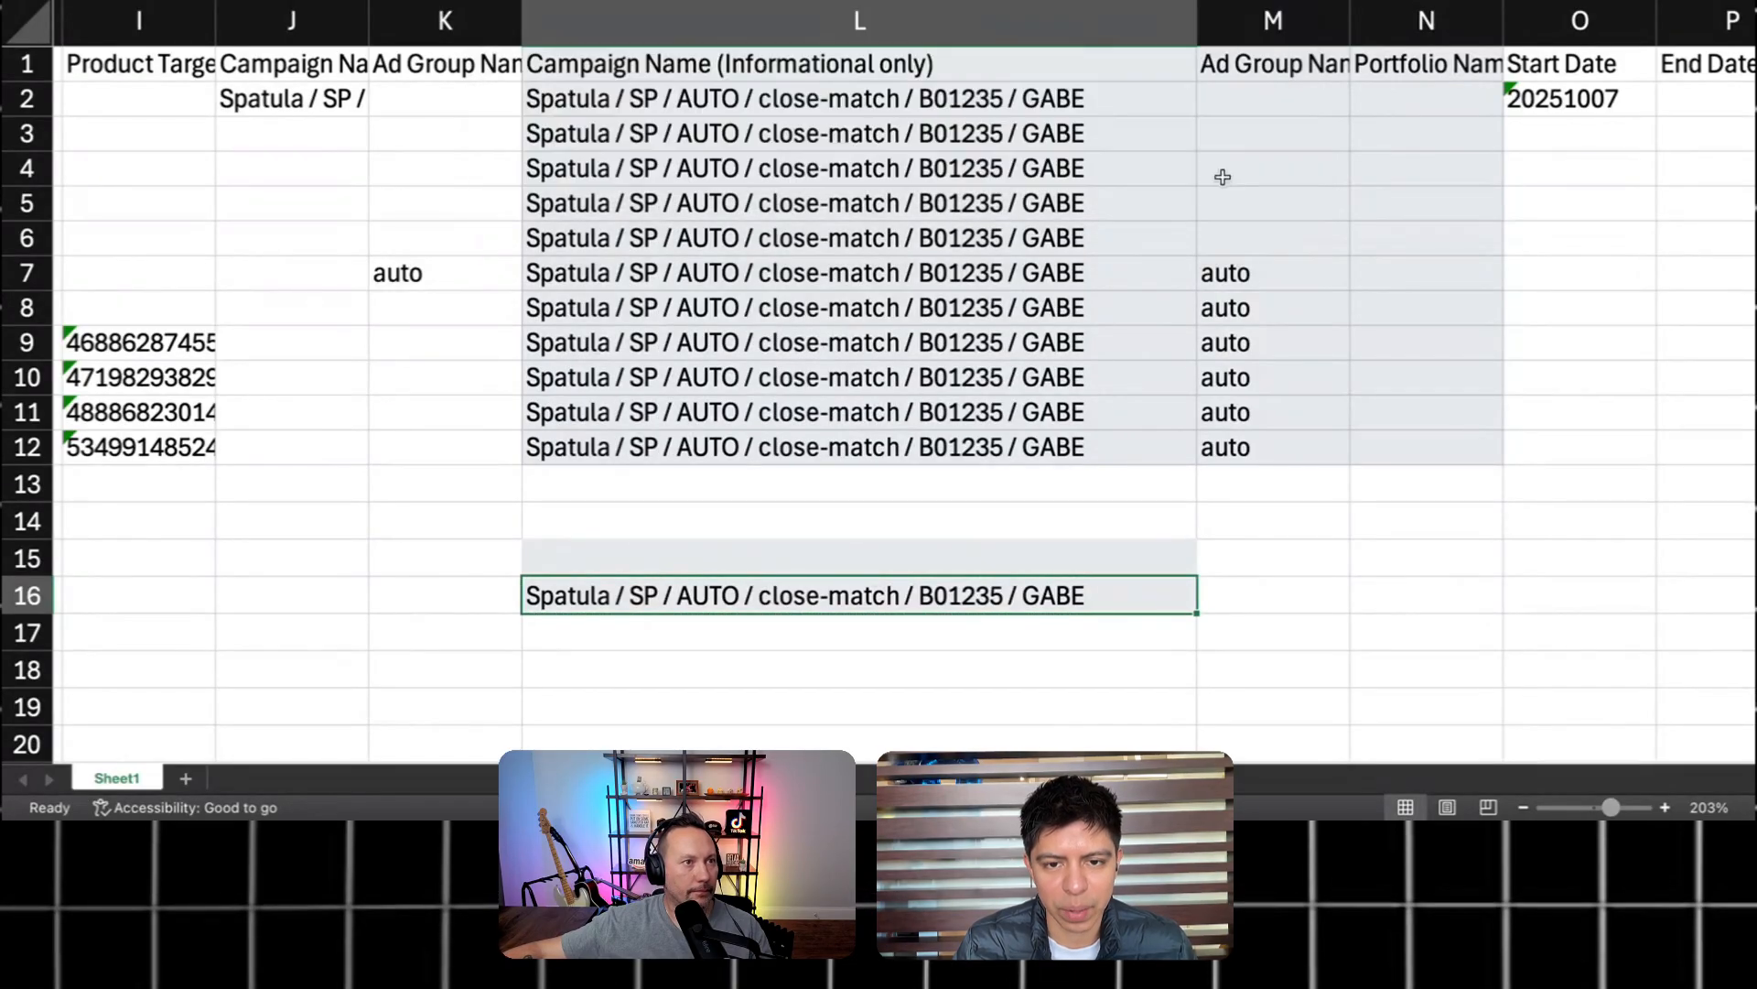
Step: Clear the leftover example campaign name from L16
{"action": "left_click", "coordinate": [1016, 412]}
{"action": "left_click_drag", "start_coordinate": [9, 563], "coordinate": [41, 583]}
{"action": "key", "text": "Delete"}
{"action": "left_click", "coordinate": [961, 584]}
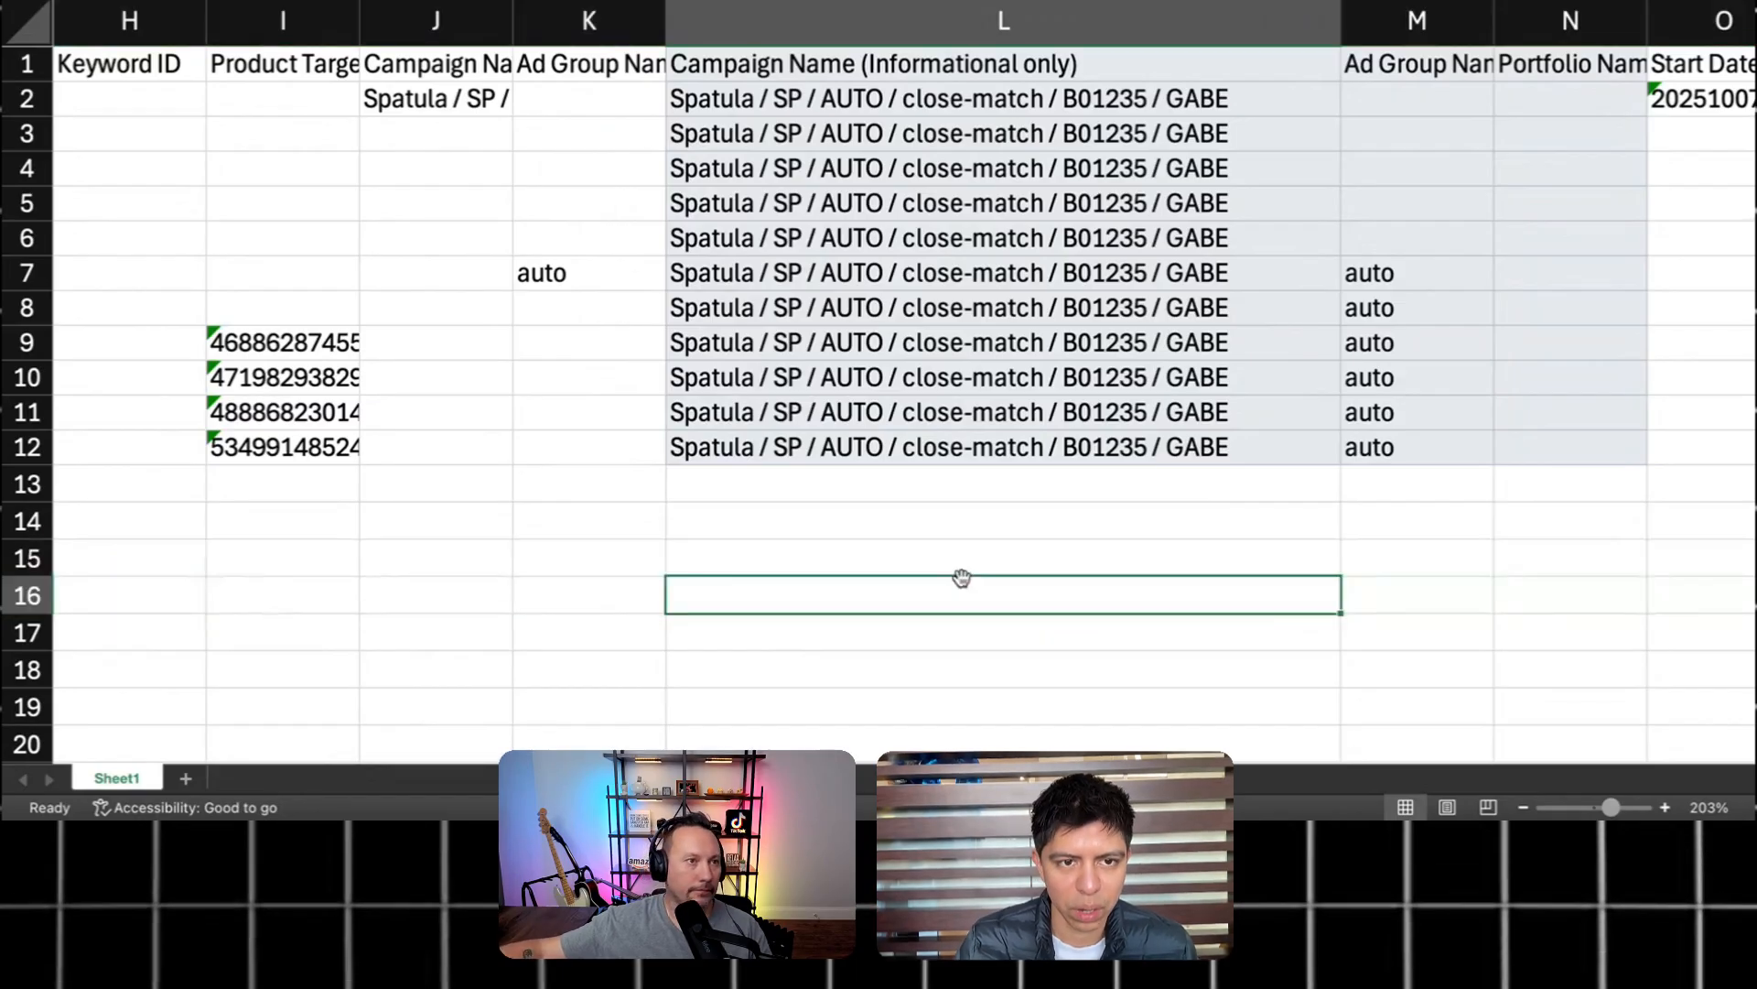
Step: Autofit column M so the full Ad Group Name (Informational only) header fits
{"action": "scroll", "coordinate": [961, 510], "scroll_direction": "right", "scroll_amount": 5}
{"action": "left_click", "coordinate": [928, 9]}
{"action": "left_click", "coordinate": [910, 243]}
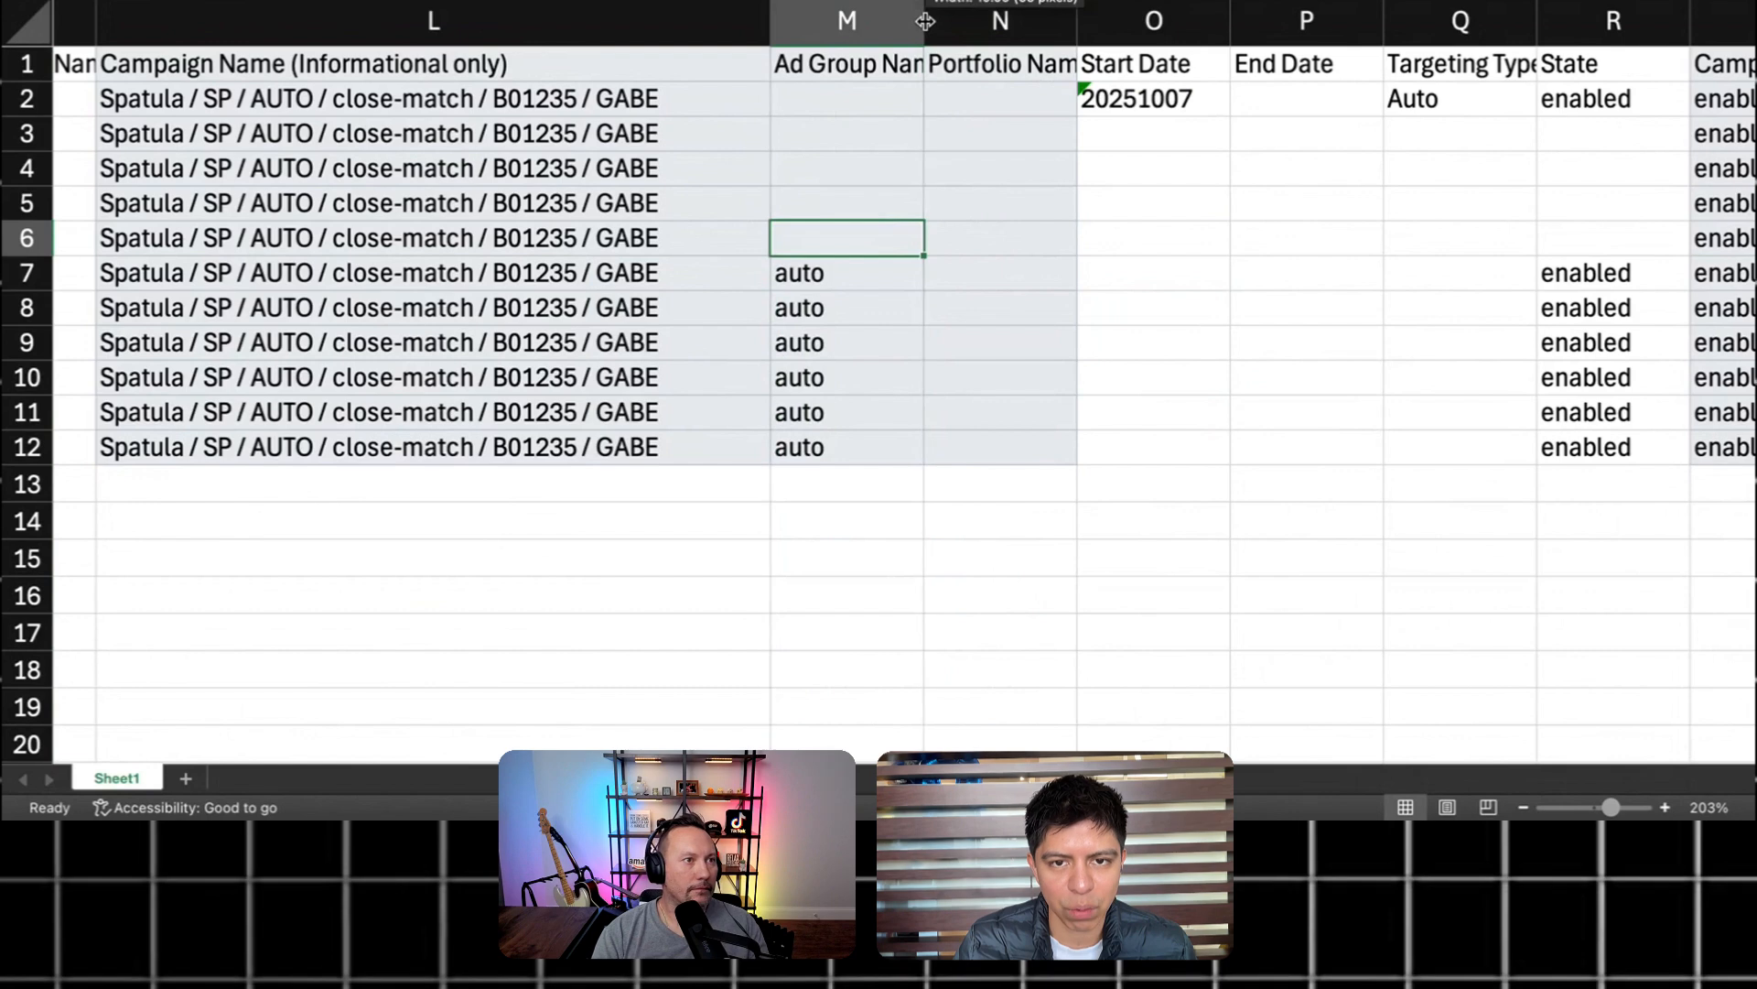
{"action": "double_click", "coordinate": [924, 20]}
Step: Set the informational ad group name in M7 to close-match
{"action": "left_click_drag", "start_coordinate": [650, 327], "coordinate": [657, 316]}
{"action": "left_click", "coordinate": [677, 277]}
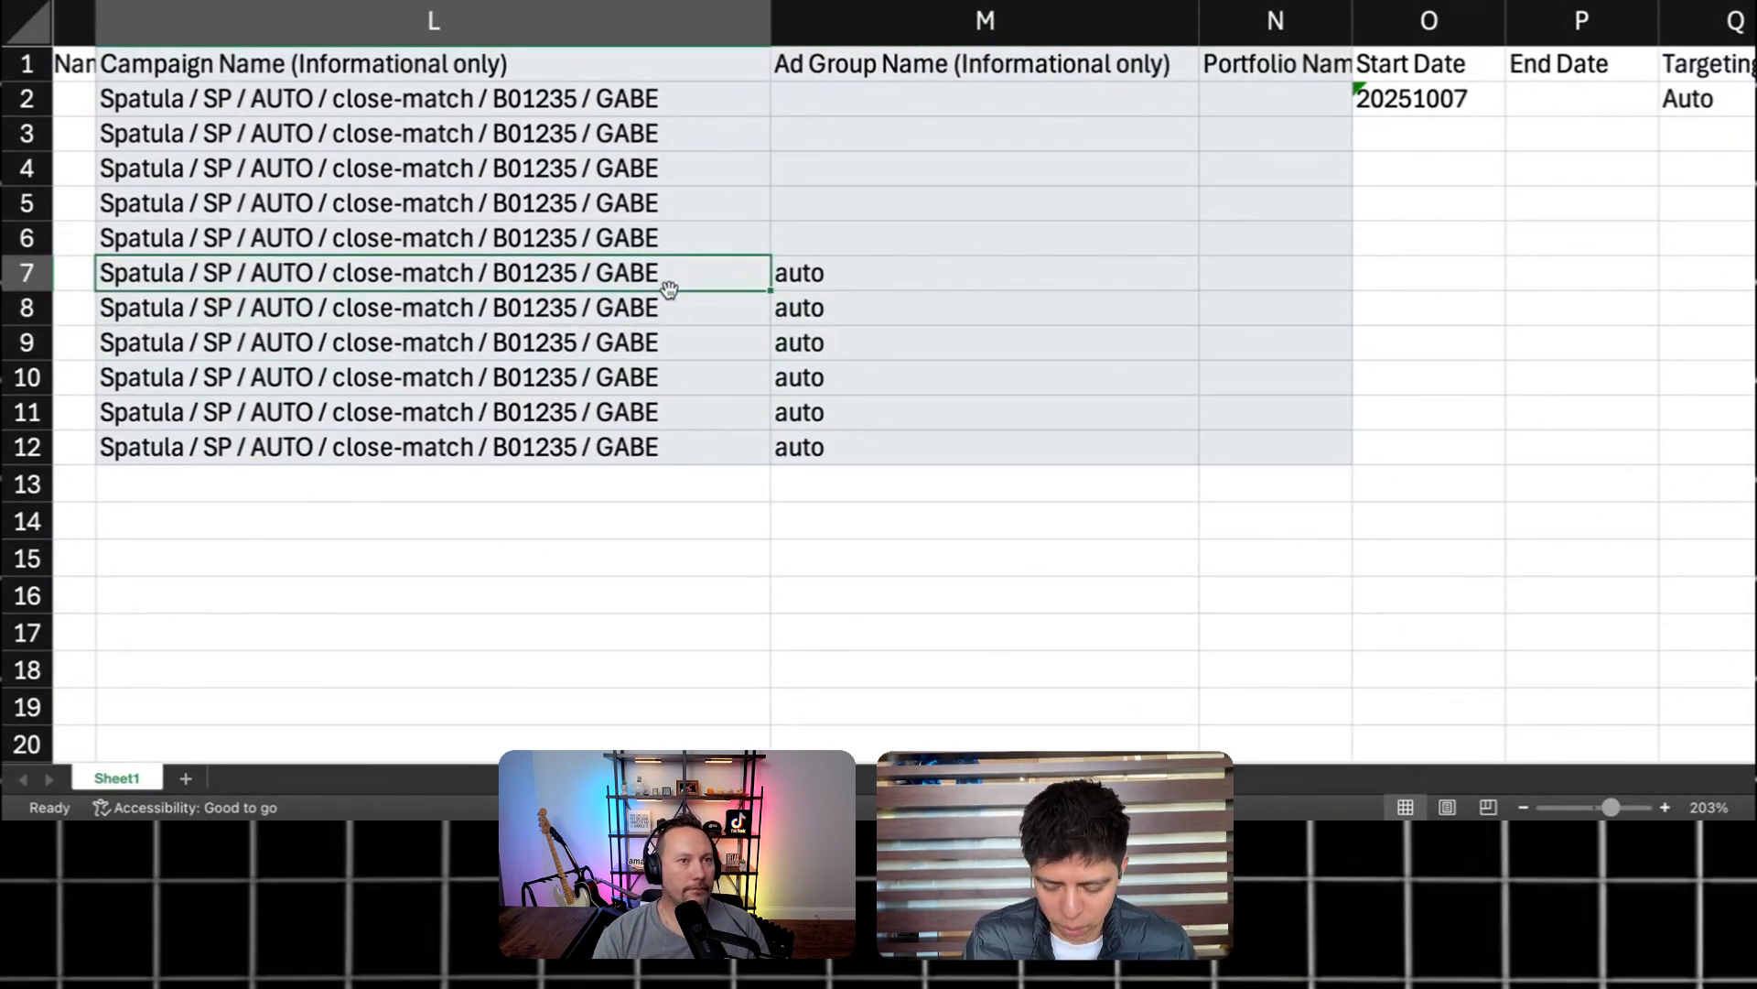
{"action": "key", "text": "Right"}
{"action": "type", "text": "close-match"}
{"action": "key", "text": "Return"}
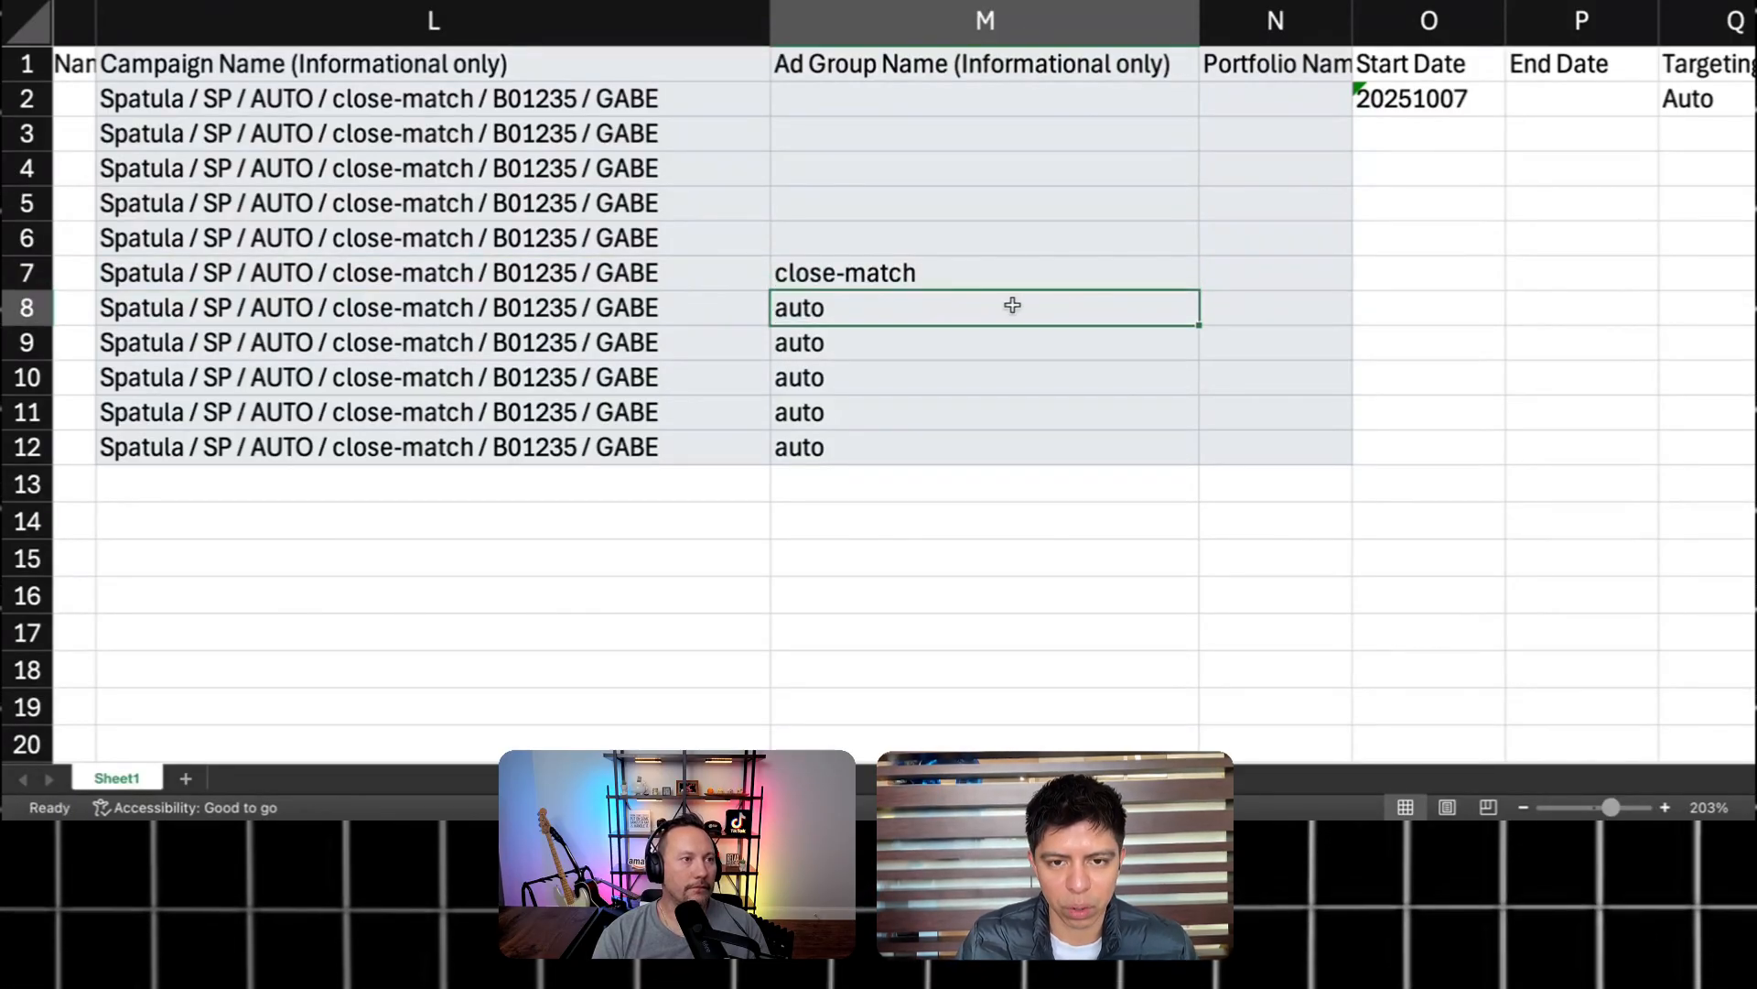
Step: Copy the campaign name from L7 into M7 as the ad group name and fill it down through M12
{"action": "left_click", "coordinate": [1009, 274]}
{"action": "left_click", "coordinate": [593, 270]}
{"action": "key", "text": "ctrl+c"}
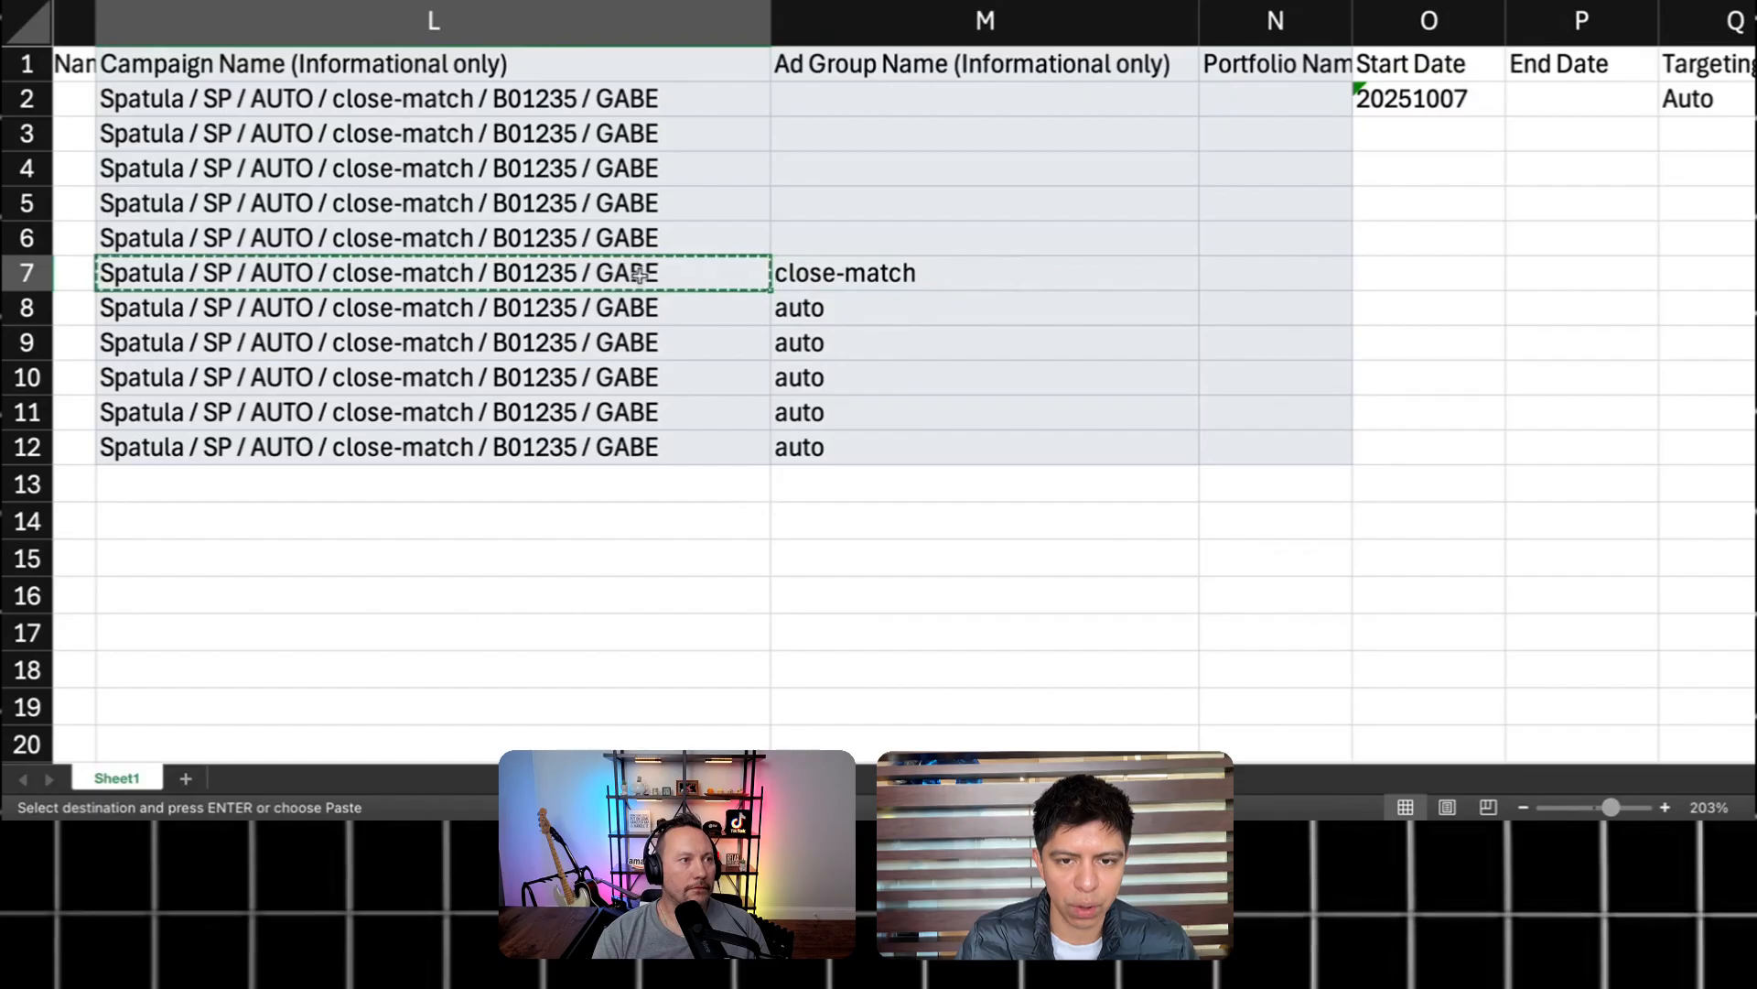
{"action": "left_click", "coordinate": [814, 279]}
{"action": "key", "text": "ctrl+v"}
{"action": "left_click_drag", "start_coordinate": [1182, 341], "coordinate": [1158, 453]}
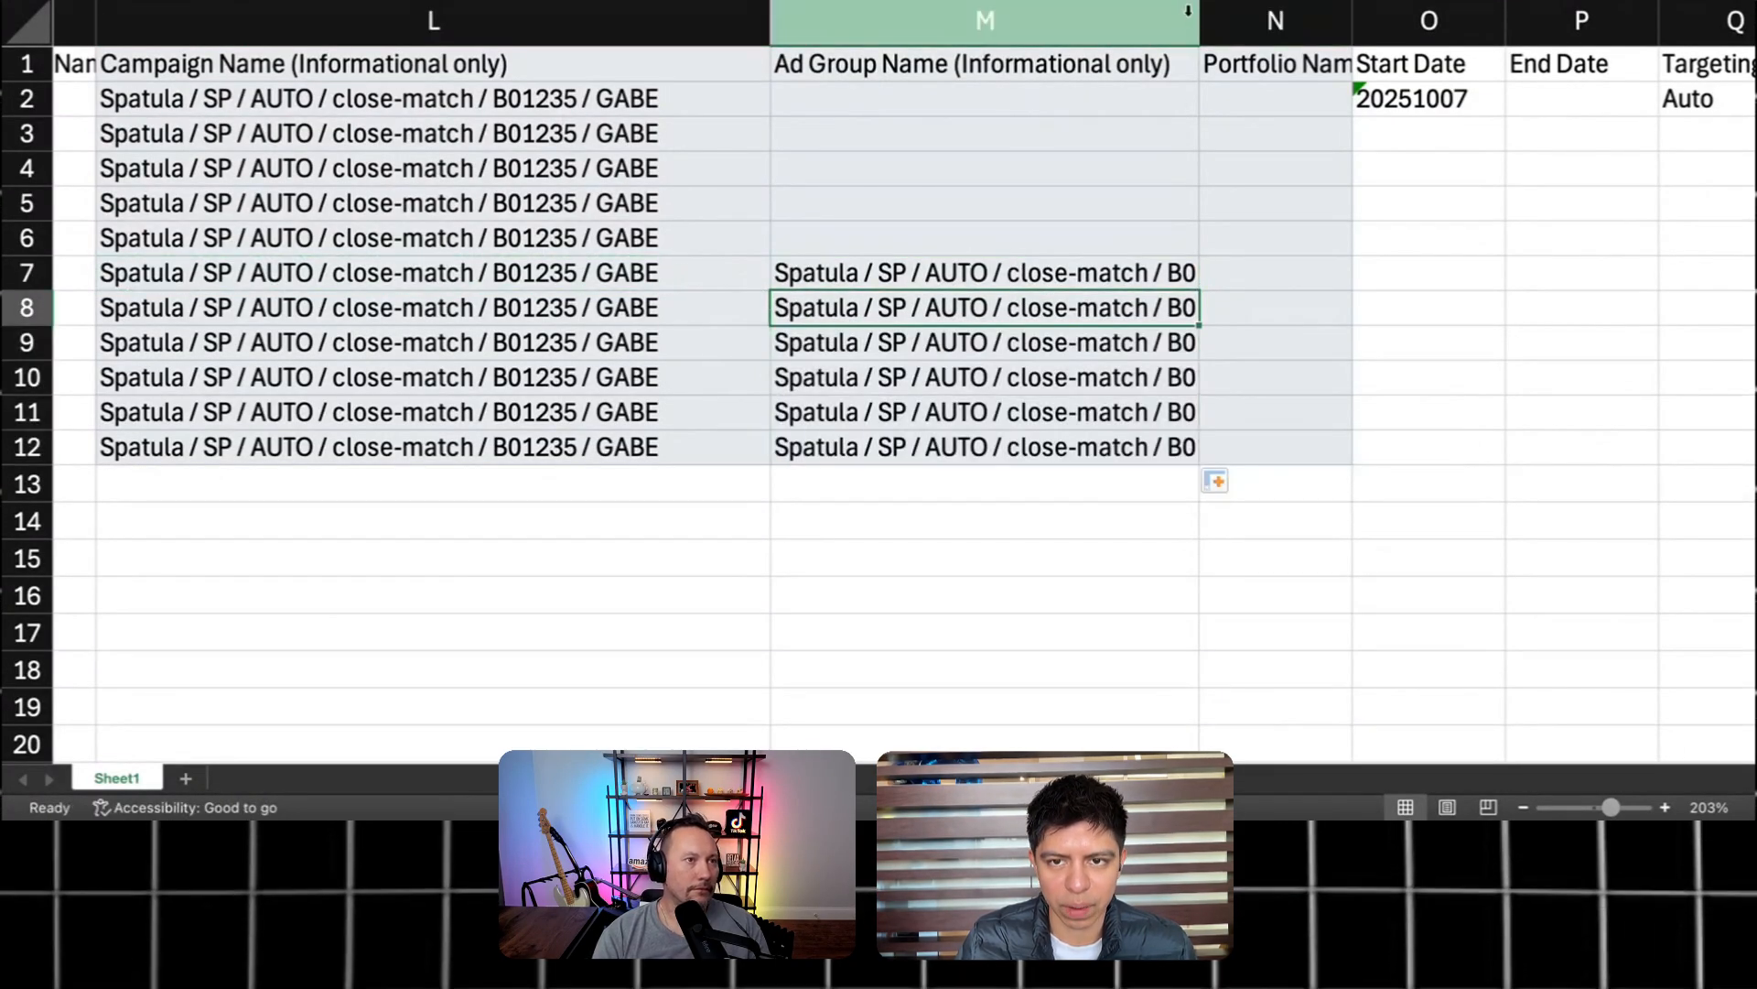
Step: Autofit column M to the full ad group names and compare them with the campaign names in column L
{"action": "double_click", "coordinate": [1199, 20]}
{"action": "left_click_drag", "start_coordinate": [1085, 274], "coordinate": [1097, 485]}
{"action": "left_click_drag", "start_coordinate": [512, 98], "coordinate": [510, 408]}
{"action": "left_click", "coordinate": [851, 377]}
Step: Set the campaign's Start Date in O2 to 20251028
{"action": "scroll", "coordinate": [989, 137], "scroll_direction": "right", "scroll_amount": 8}
{"action": "left_click", "coordinate": [810, 108]}
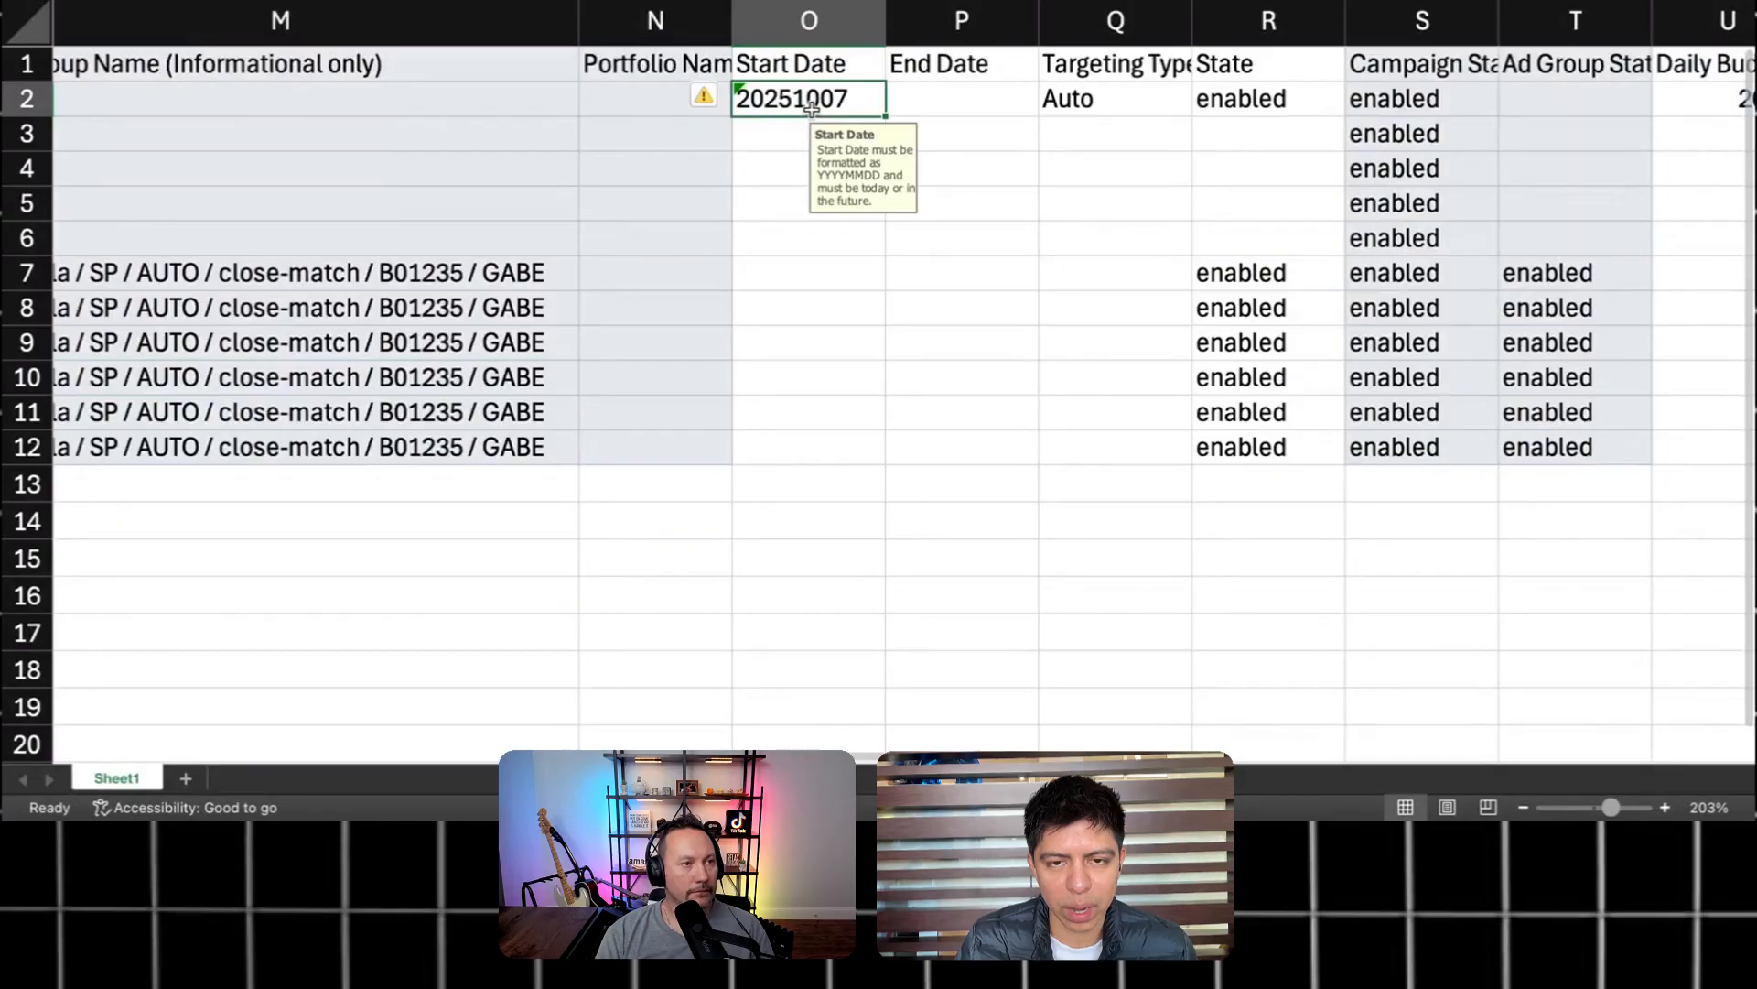
{"action": "double_click", "coordinate": [805, 103]}
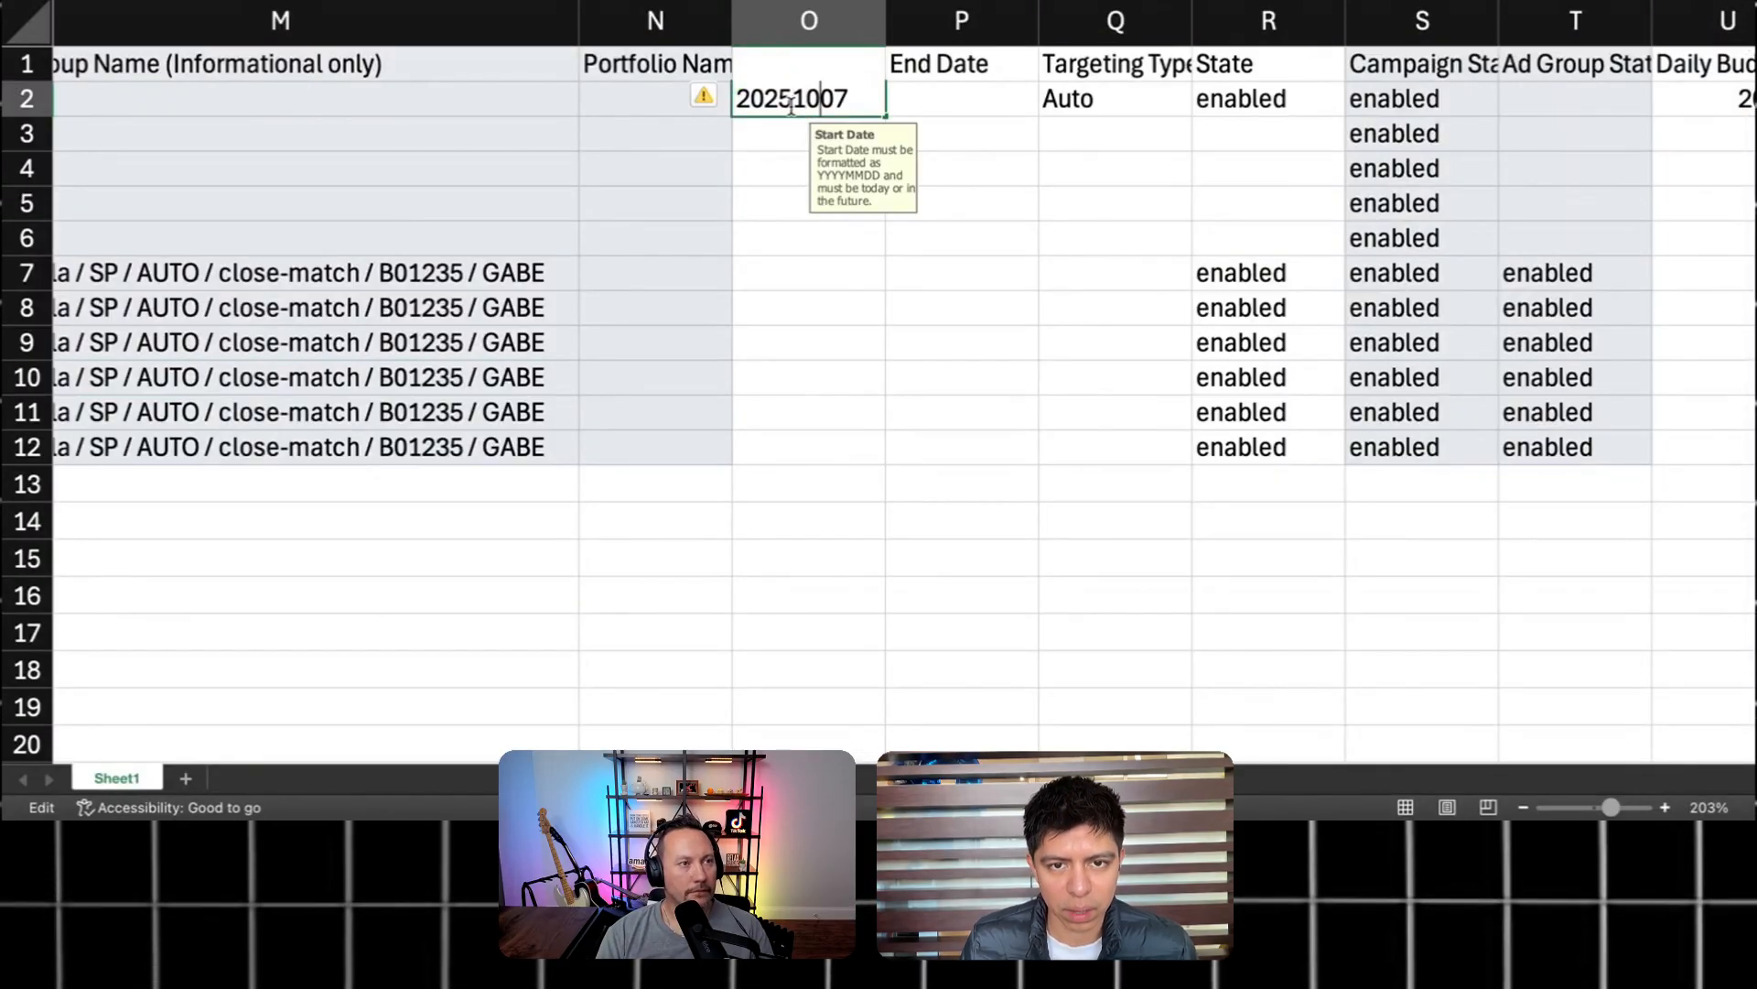
{"action": "key", "text": "BackSpace"}
{"action": "type", "text": "28"}
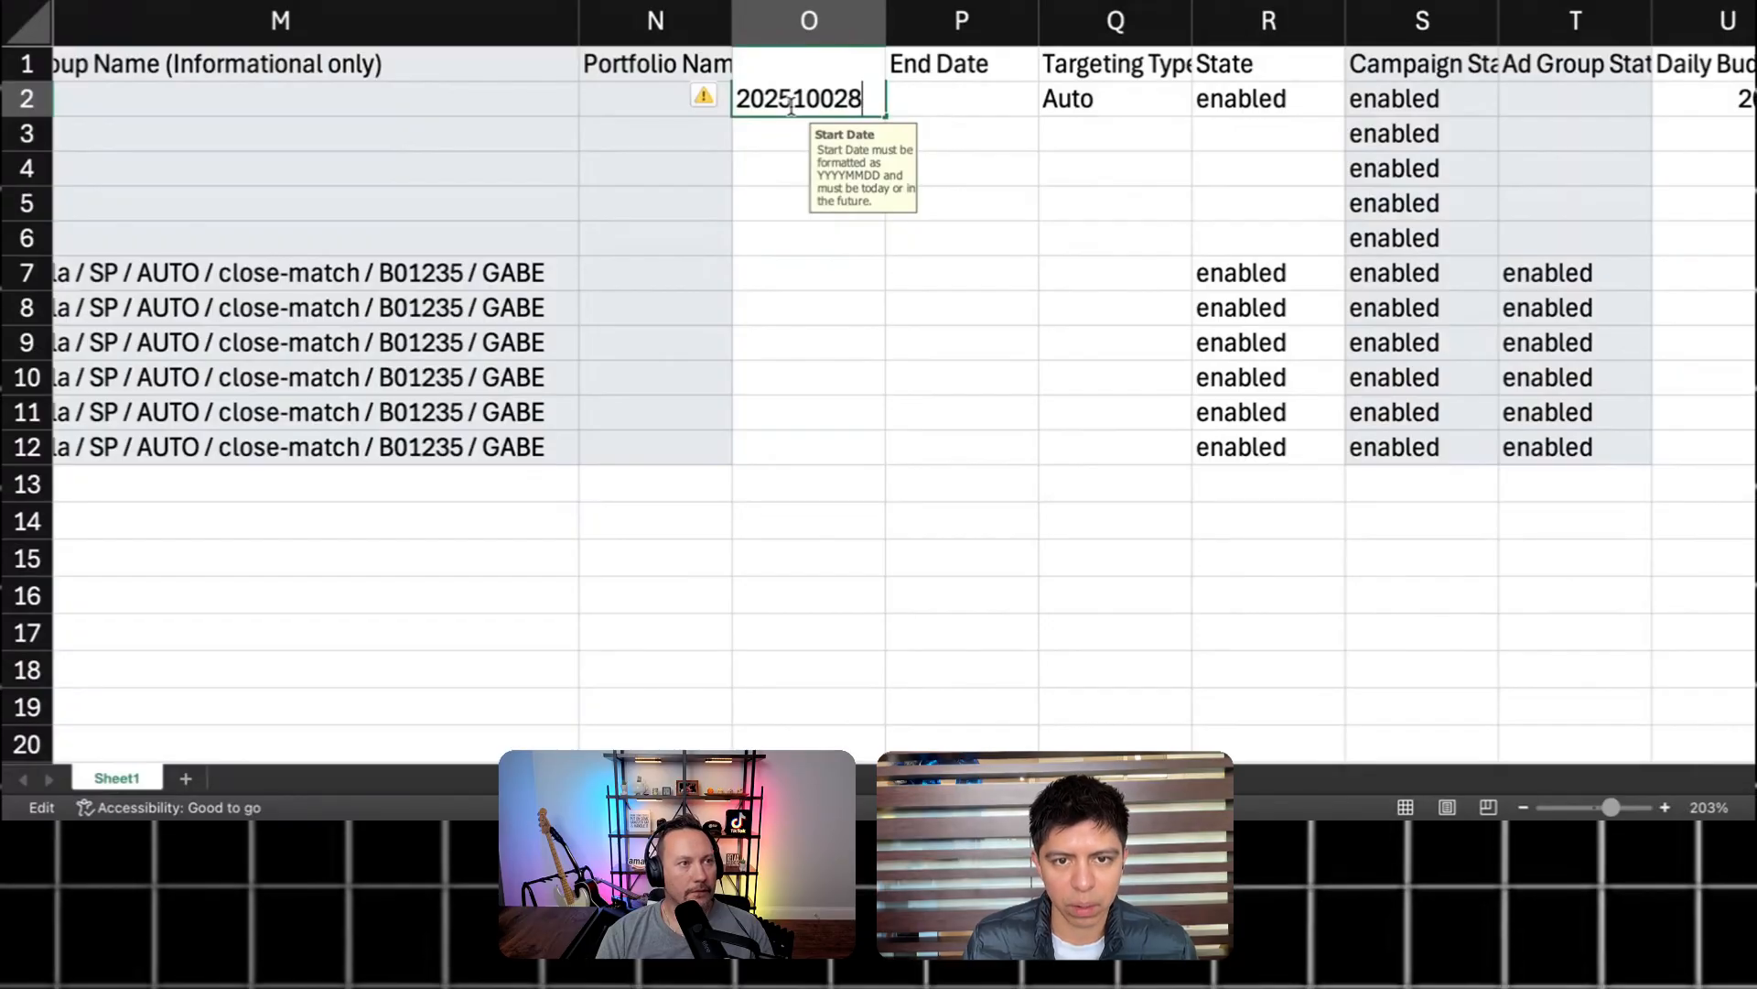
{"action": "key", "text": "Return"}
{"action": "key", "text": "Return"}
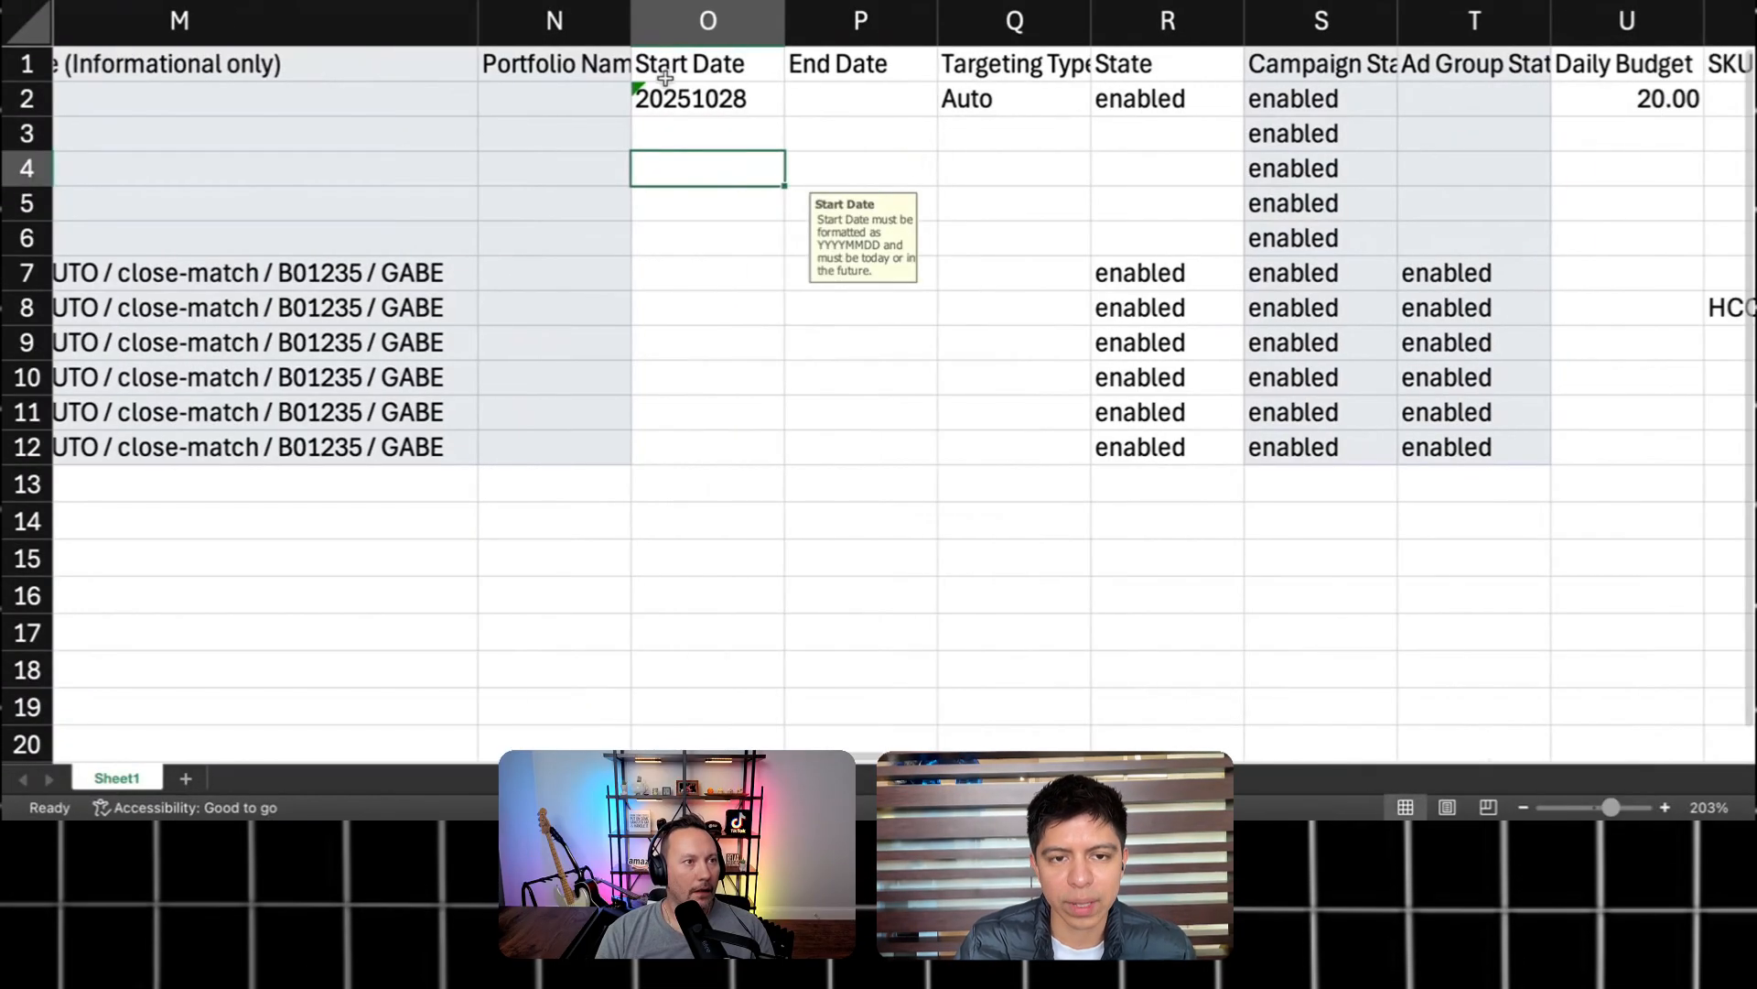
Step: Examine the Start Date column O for rows 2 to 12 to see which entity rows carry a date
{"action": "left_click", "coordinate": [727, 101]}
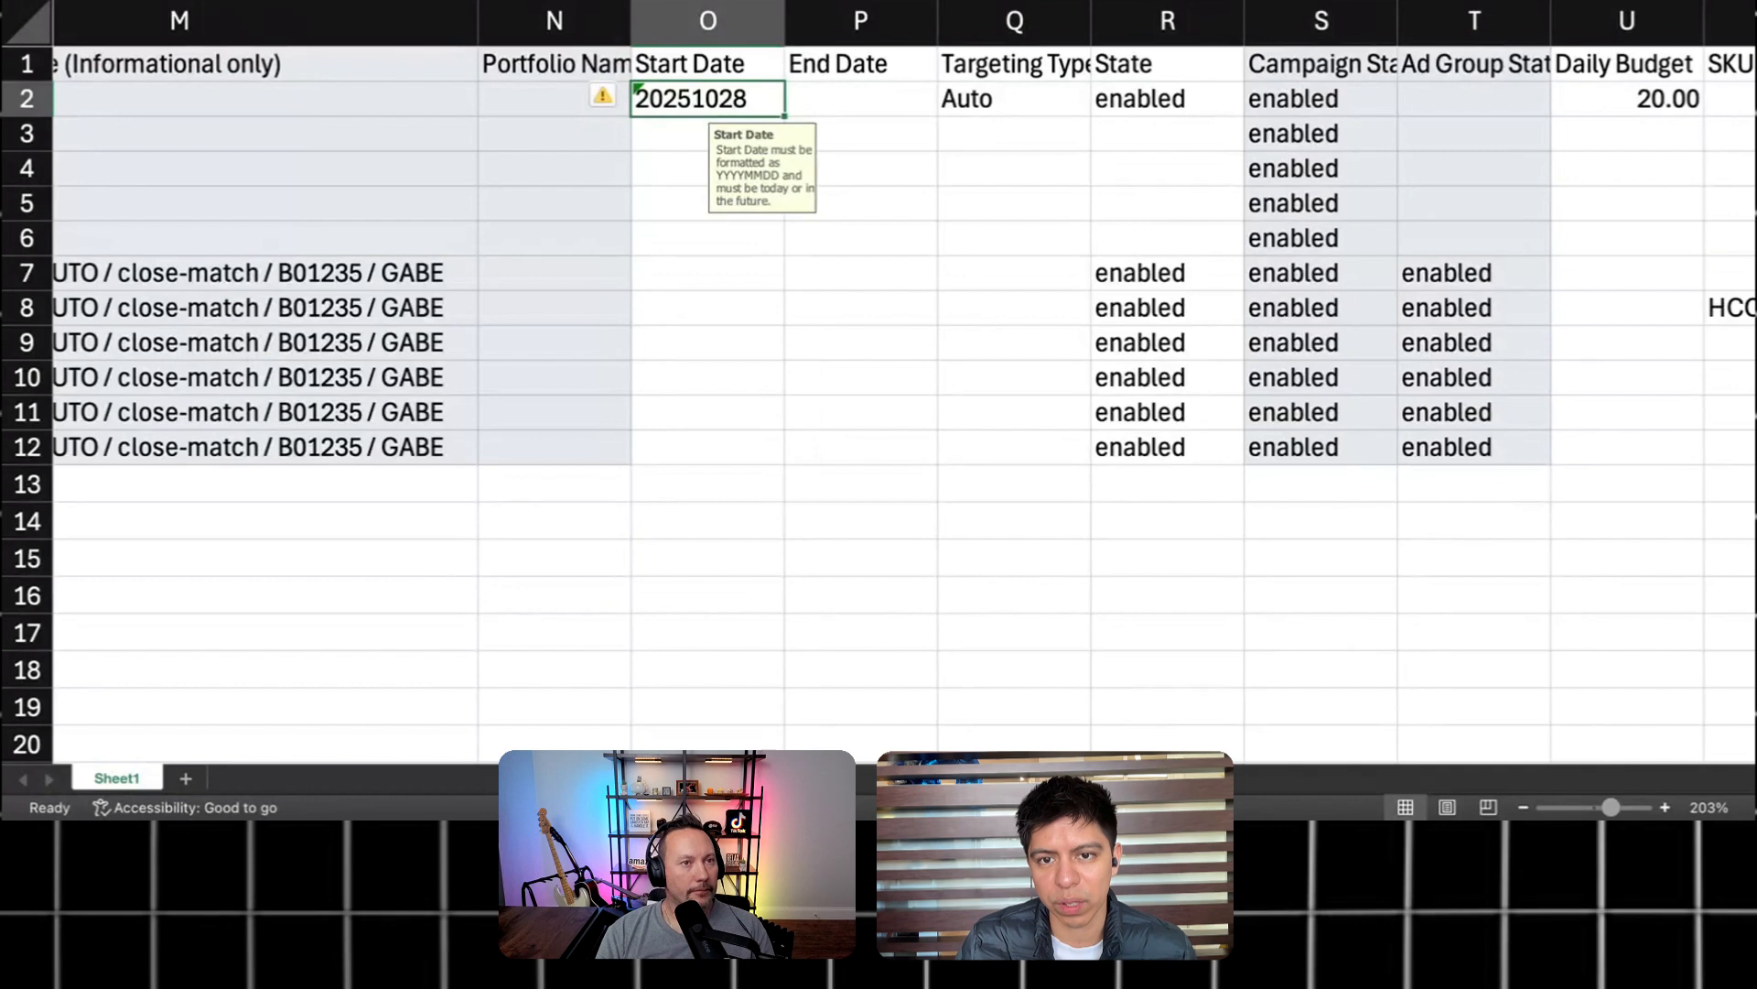
{"action": "left_click_drag", "start_coordinate": [716, 77], "coordinate": [714, 302]}
{"action": "left_click", "coordinate": [738, 245]}
{"action": "left_click", "coordinate": [679, 102]}
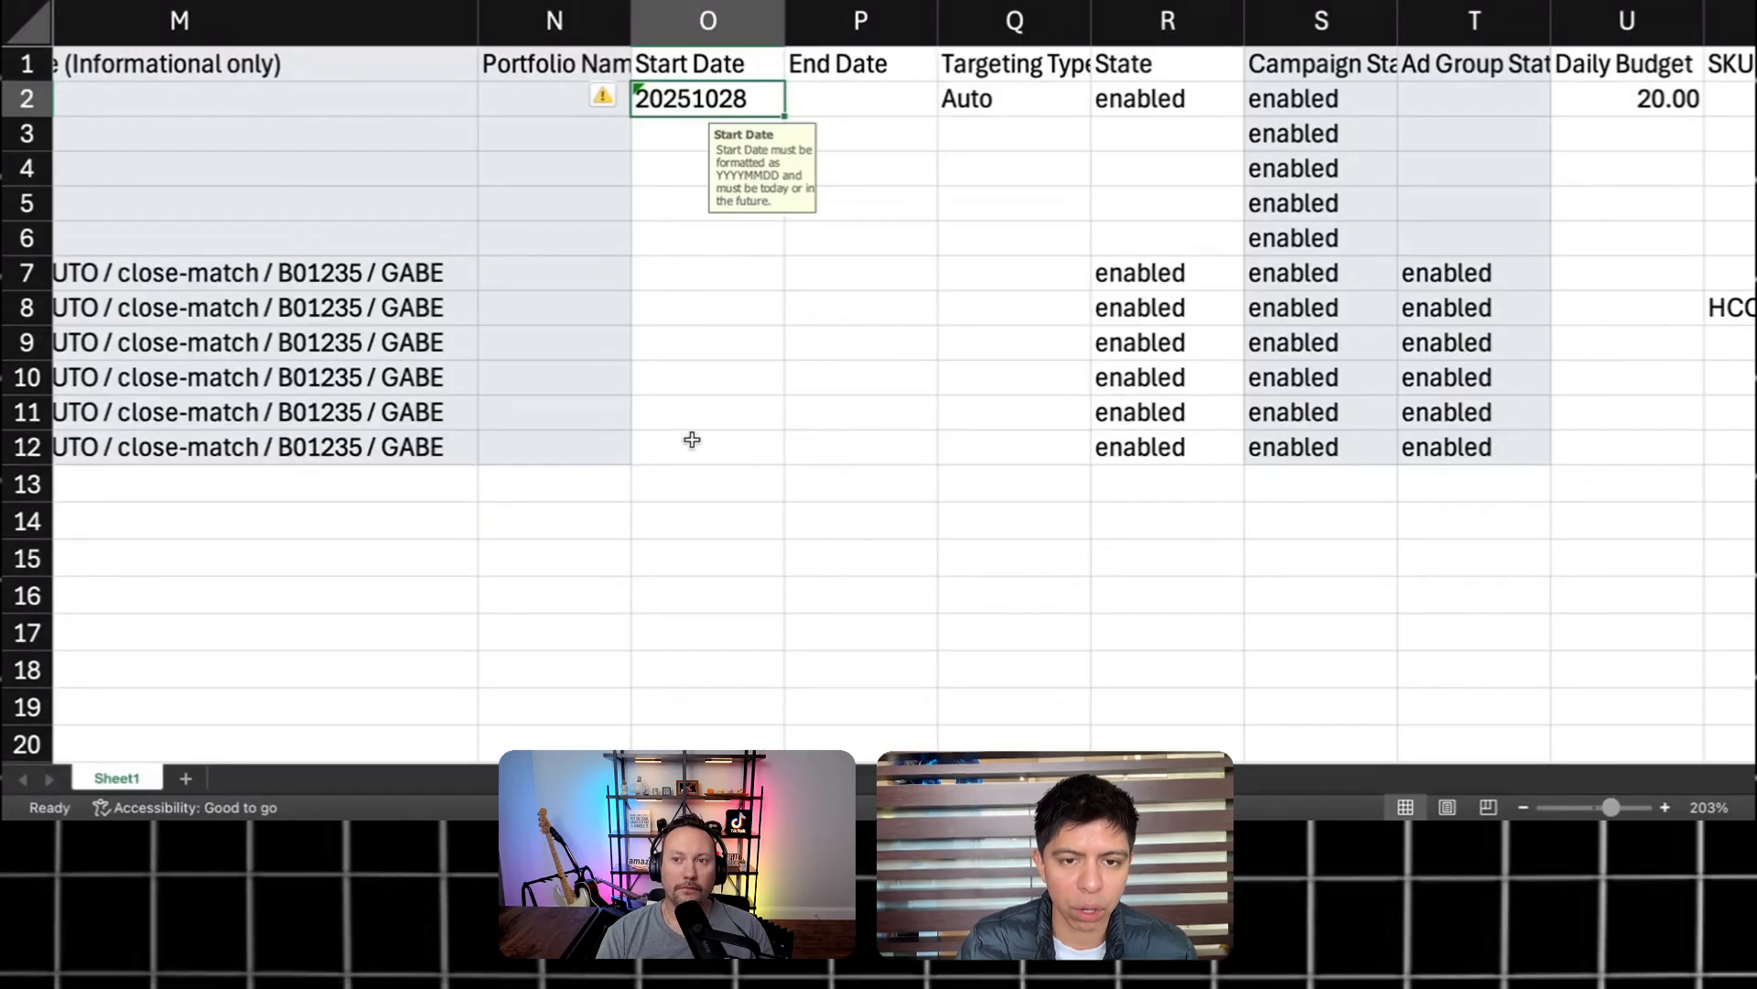
{"action": "left_click_drag", "start_coordinate": [692, 443], "coordinate": [643, 166]}
{"action": "left_click", "coordinate": [682, 134]}
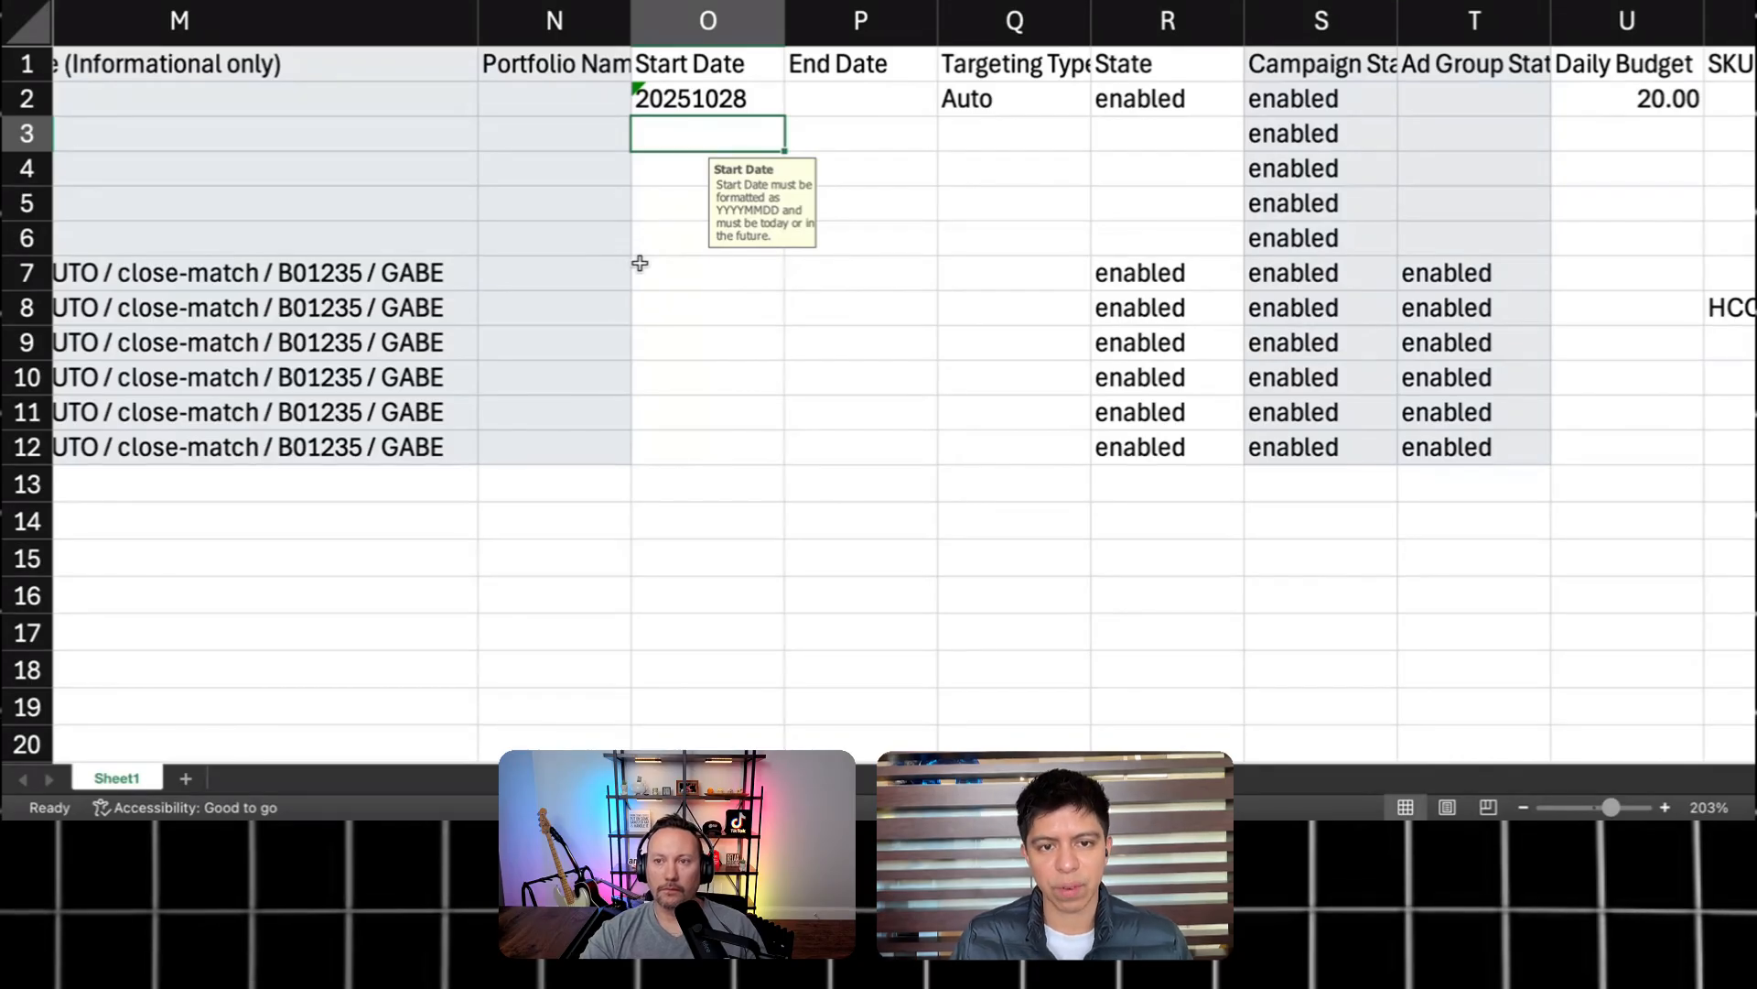
{"action": "left_click_drag", "start_coordinate": [709, 449], "coordinate": [721, 273]}
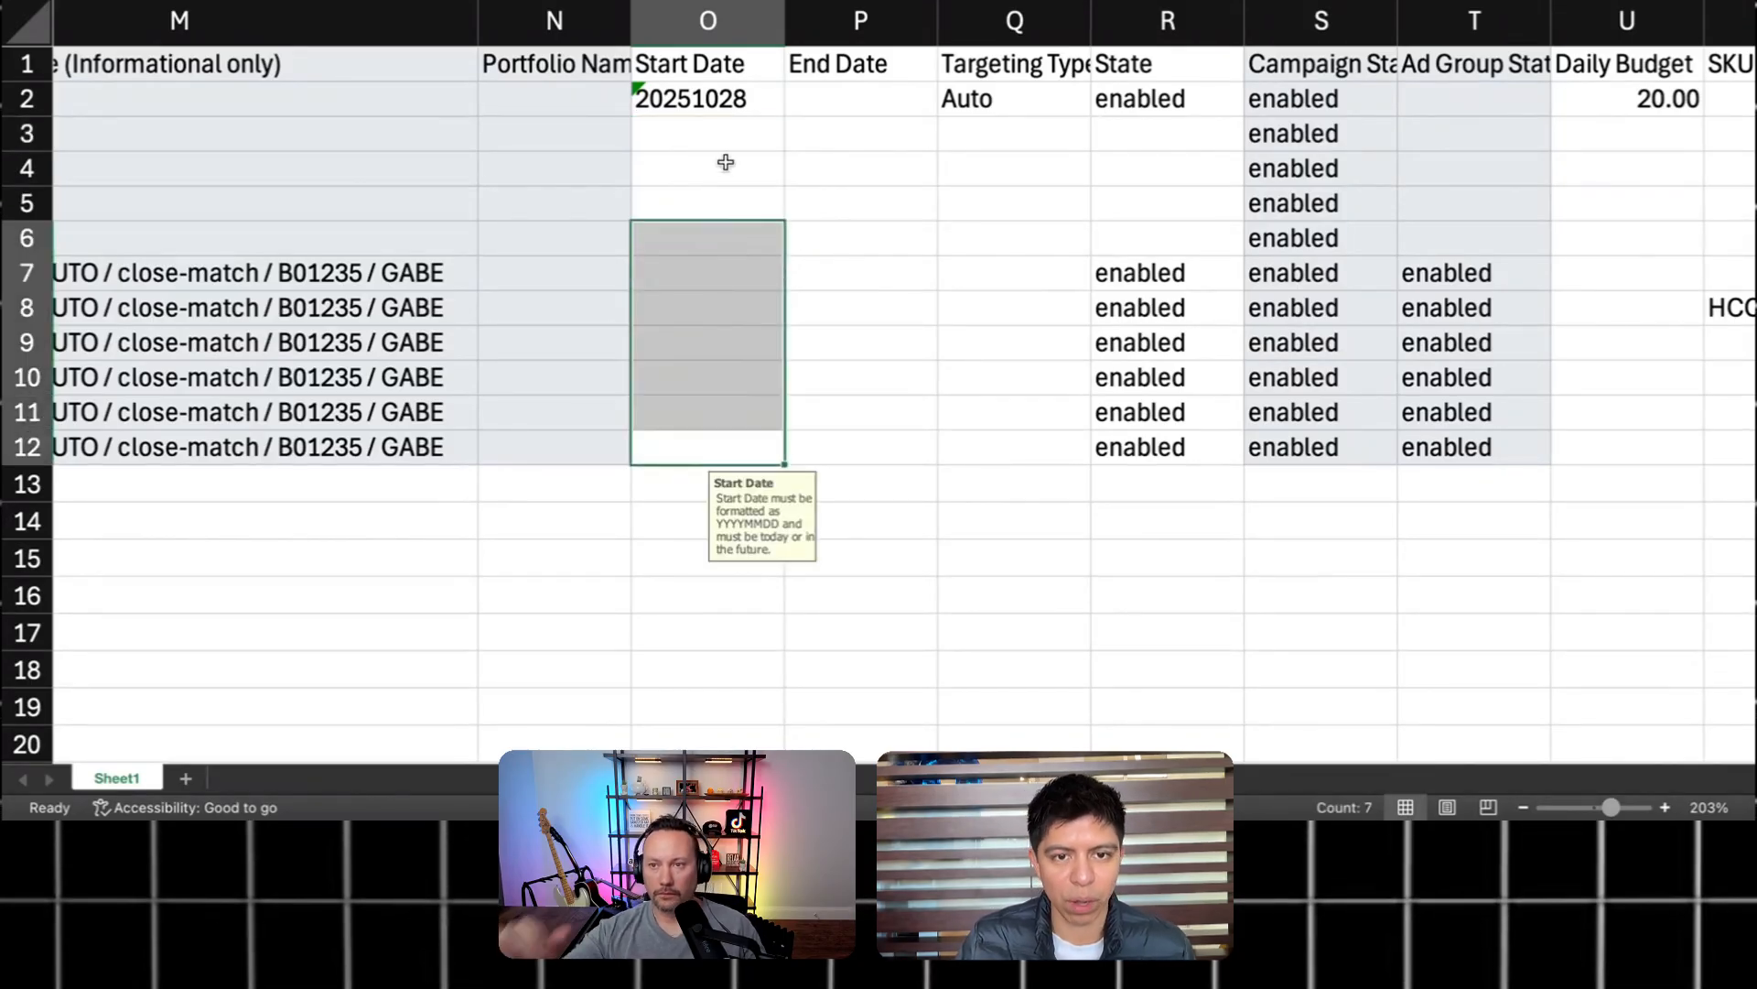
{"action": "left_click", "coordinate": [721, 164]}
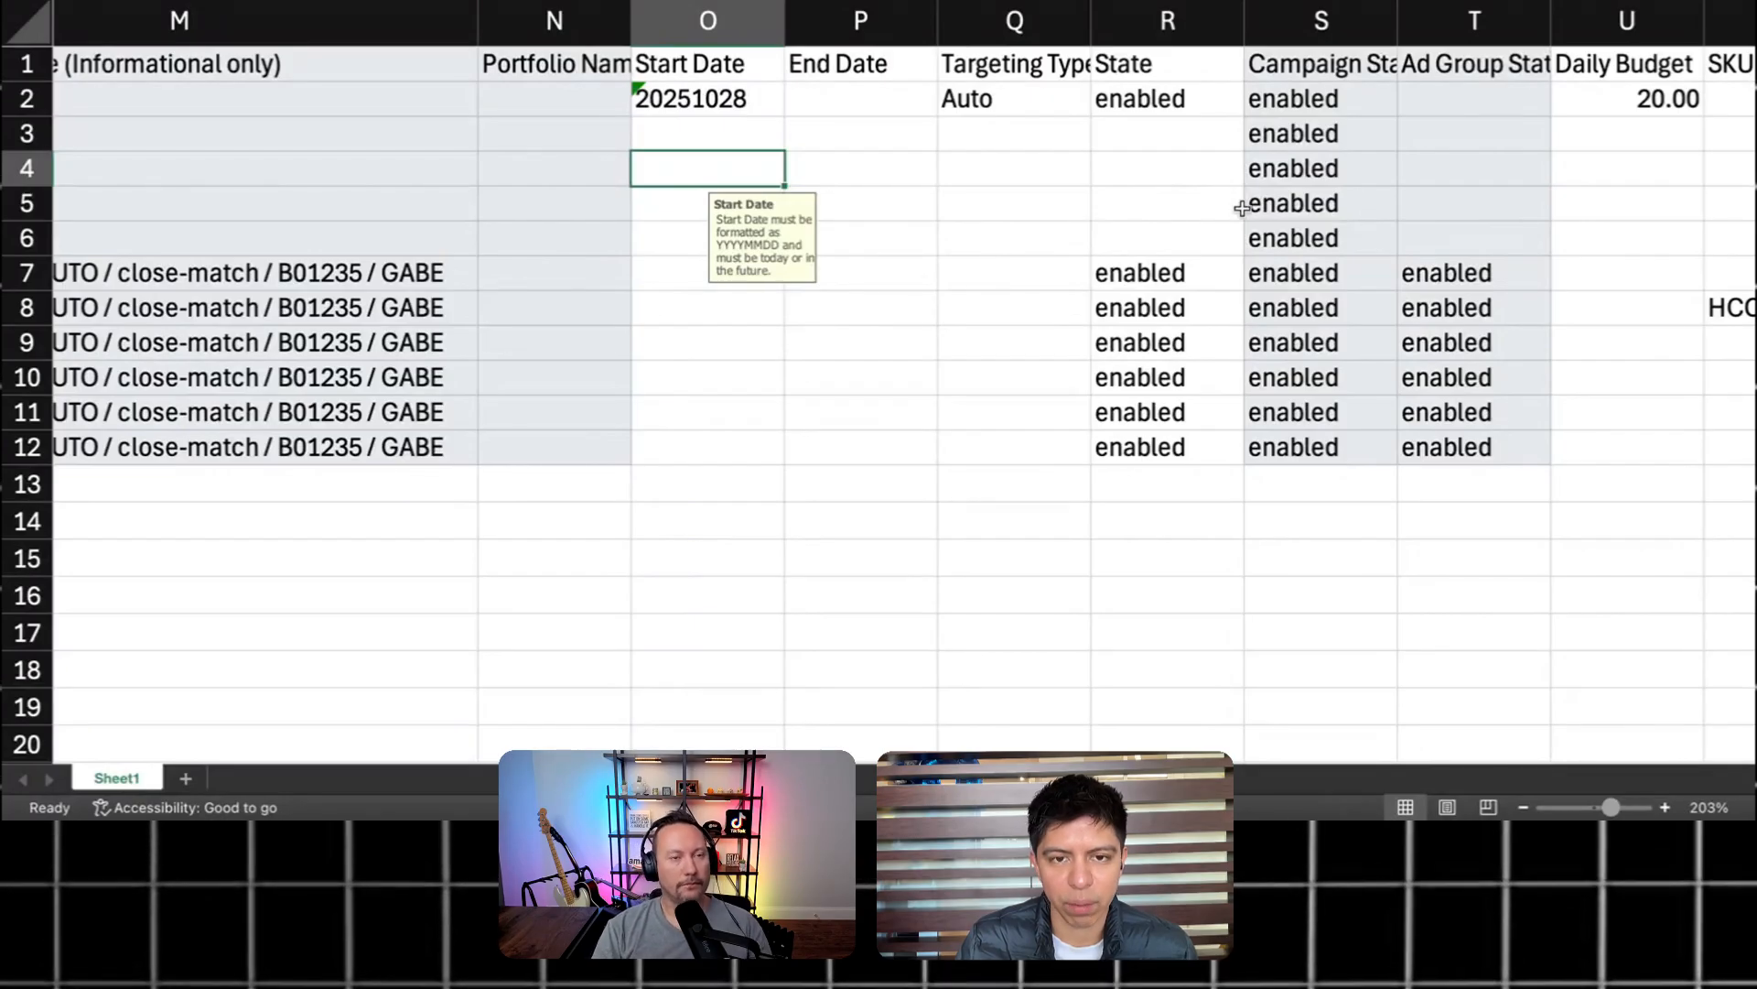
{"action": "left_click", "coordinate": [735, 106]}
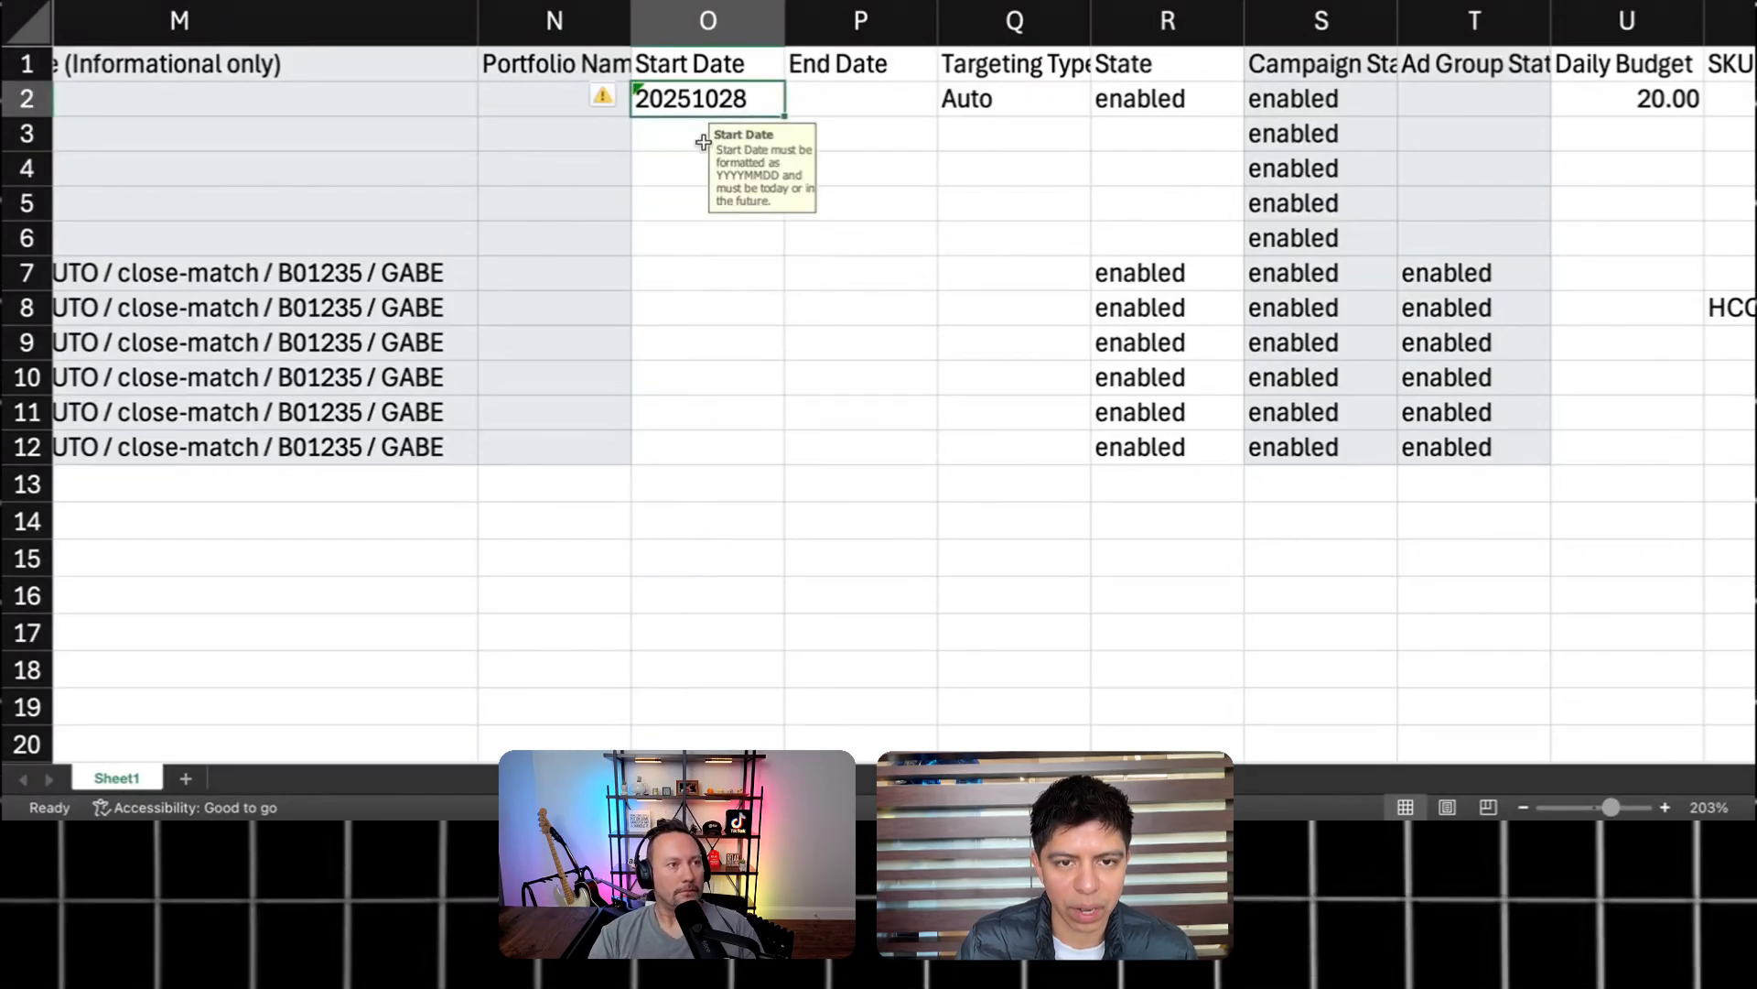
Step: Autofit the Targeting Type and State columns Q and R, and look over the status columns beside them
{"action": "scroll", "coordinate": [824, 275], "scroll_direction": "right", "scroll_amount": 3}
{"action": "left_click", "coordinate": [522, 137]}
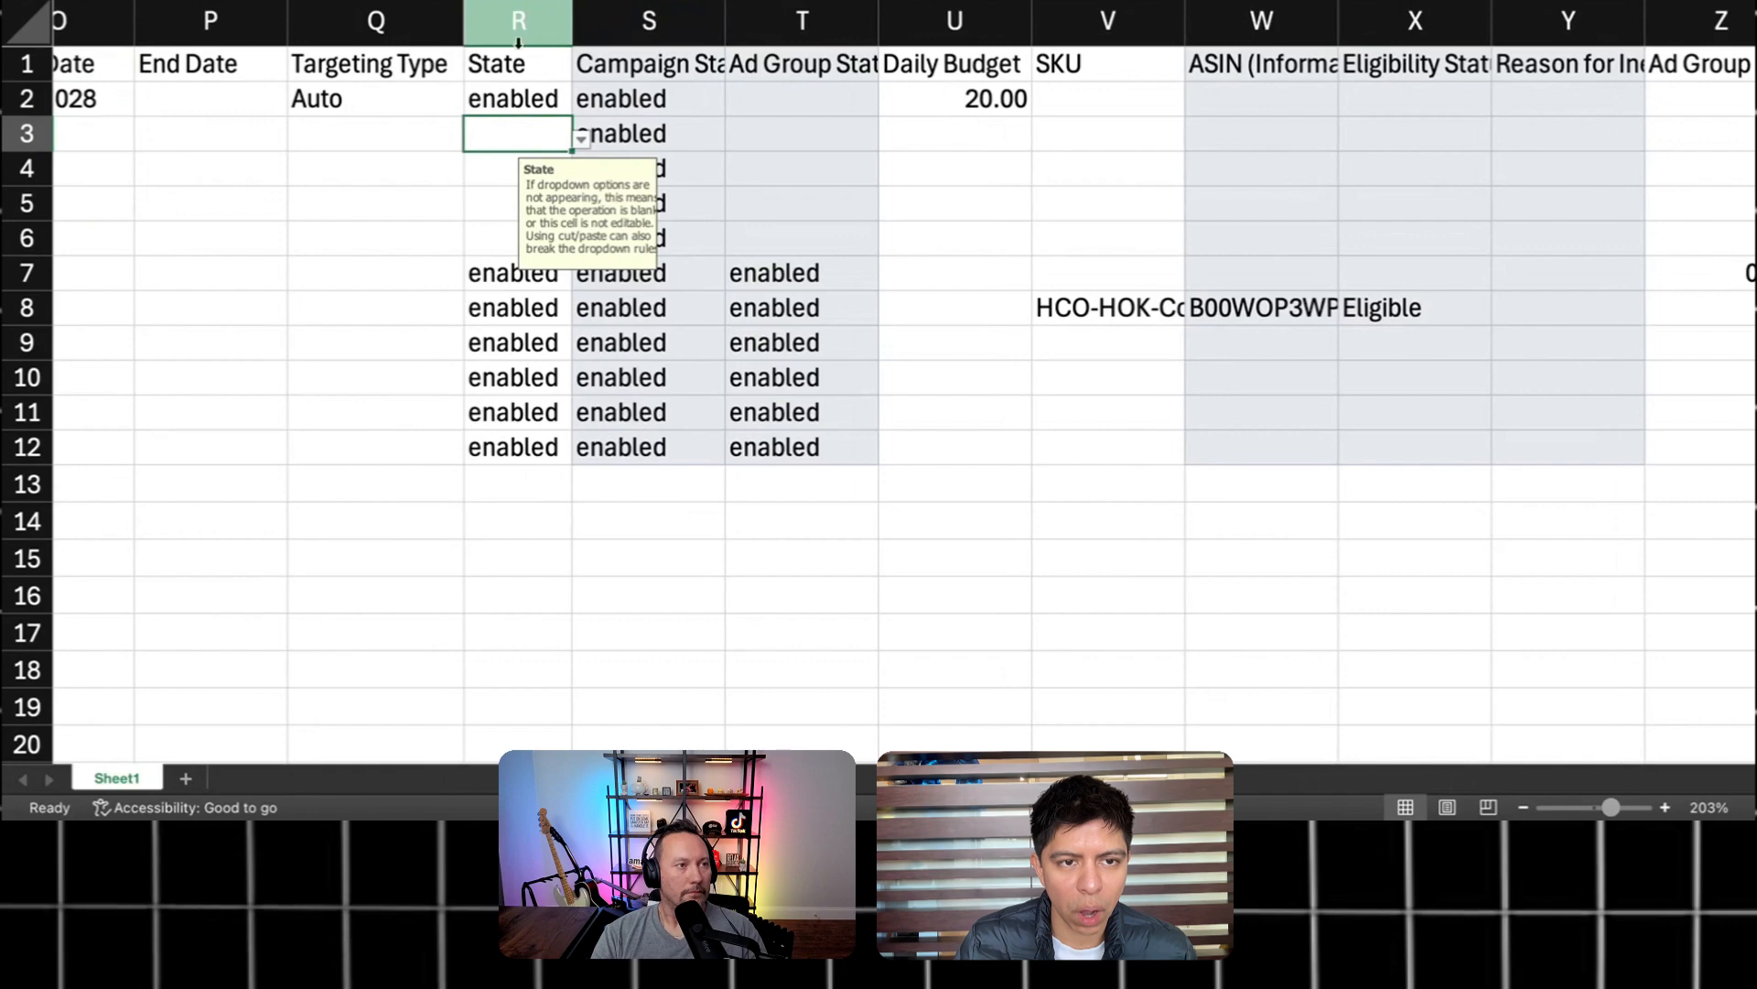
{"action": "left_click_drag", "start_coordinate": [376, 22], "coordinate": [821, 79]}
{"action": "left_click_drag", "start_coordinate": [724, 116], "coordinate": [724, 116]}
Step: Set the campaign's Daily Budget in U2 to 25
{"action": "left_click", "coordinate": [952, 22]}
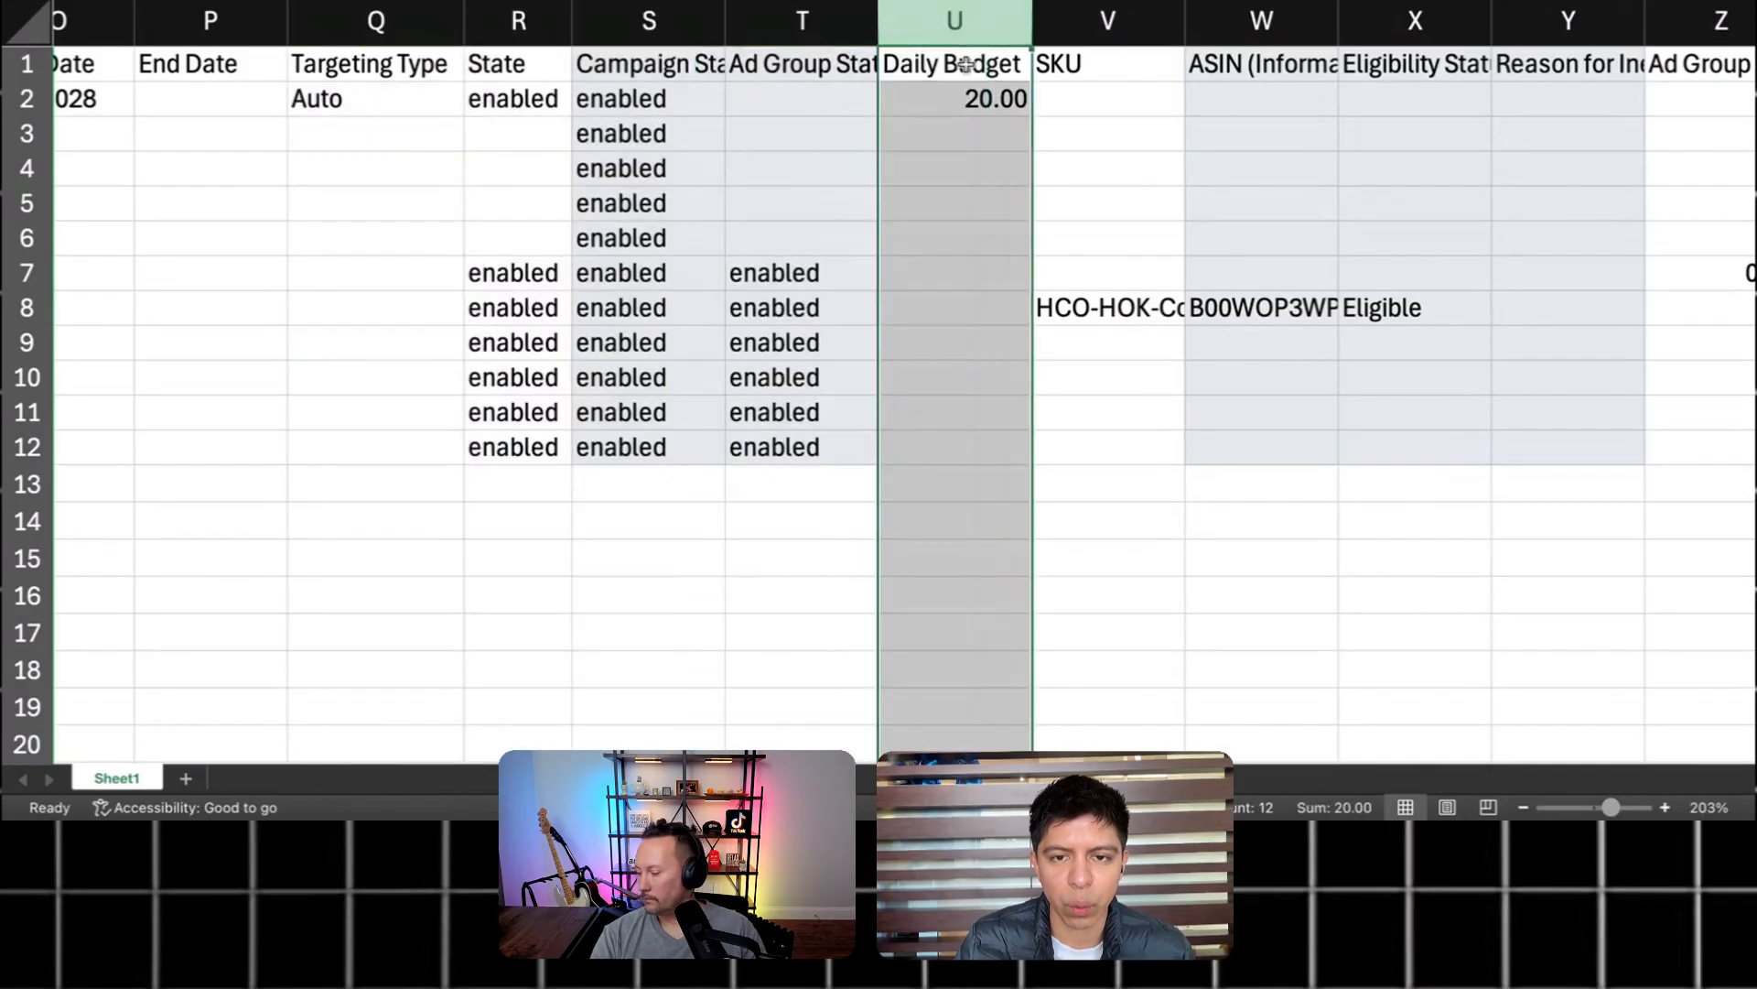
{"action": "left_click", "coordinate": [961, 92]}
{"action": "type", "text": "25"}
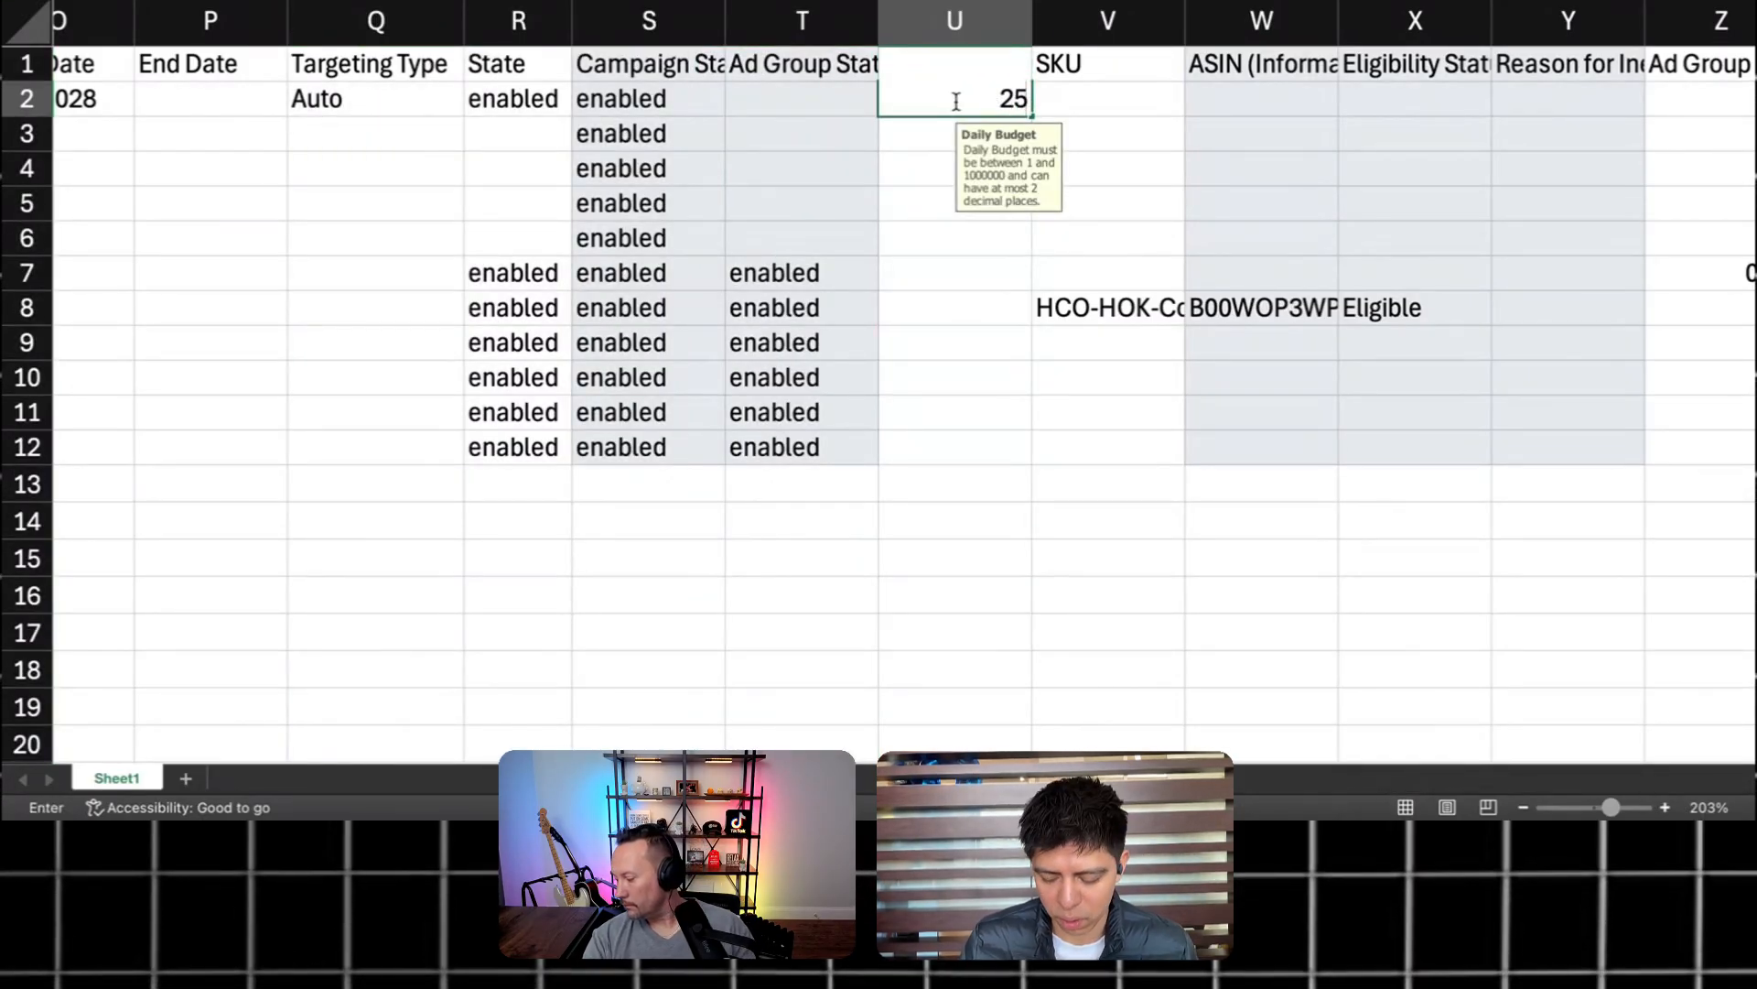
{"action": "key", "text": "Return"}
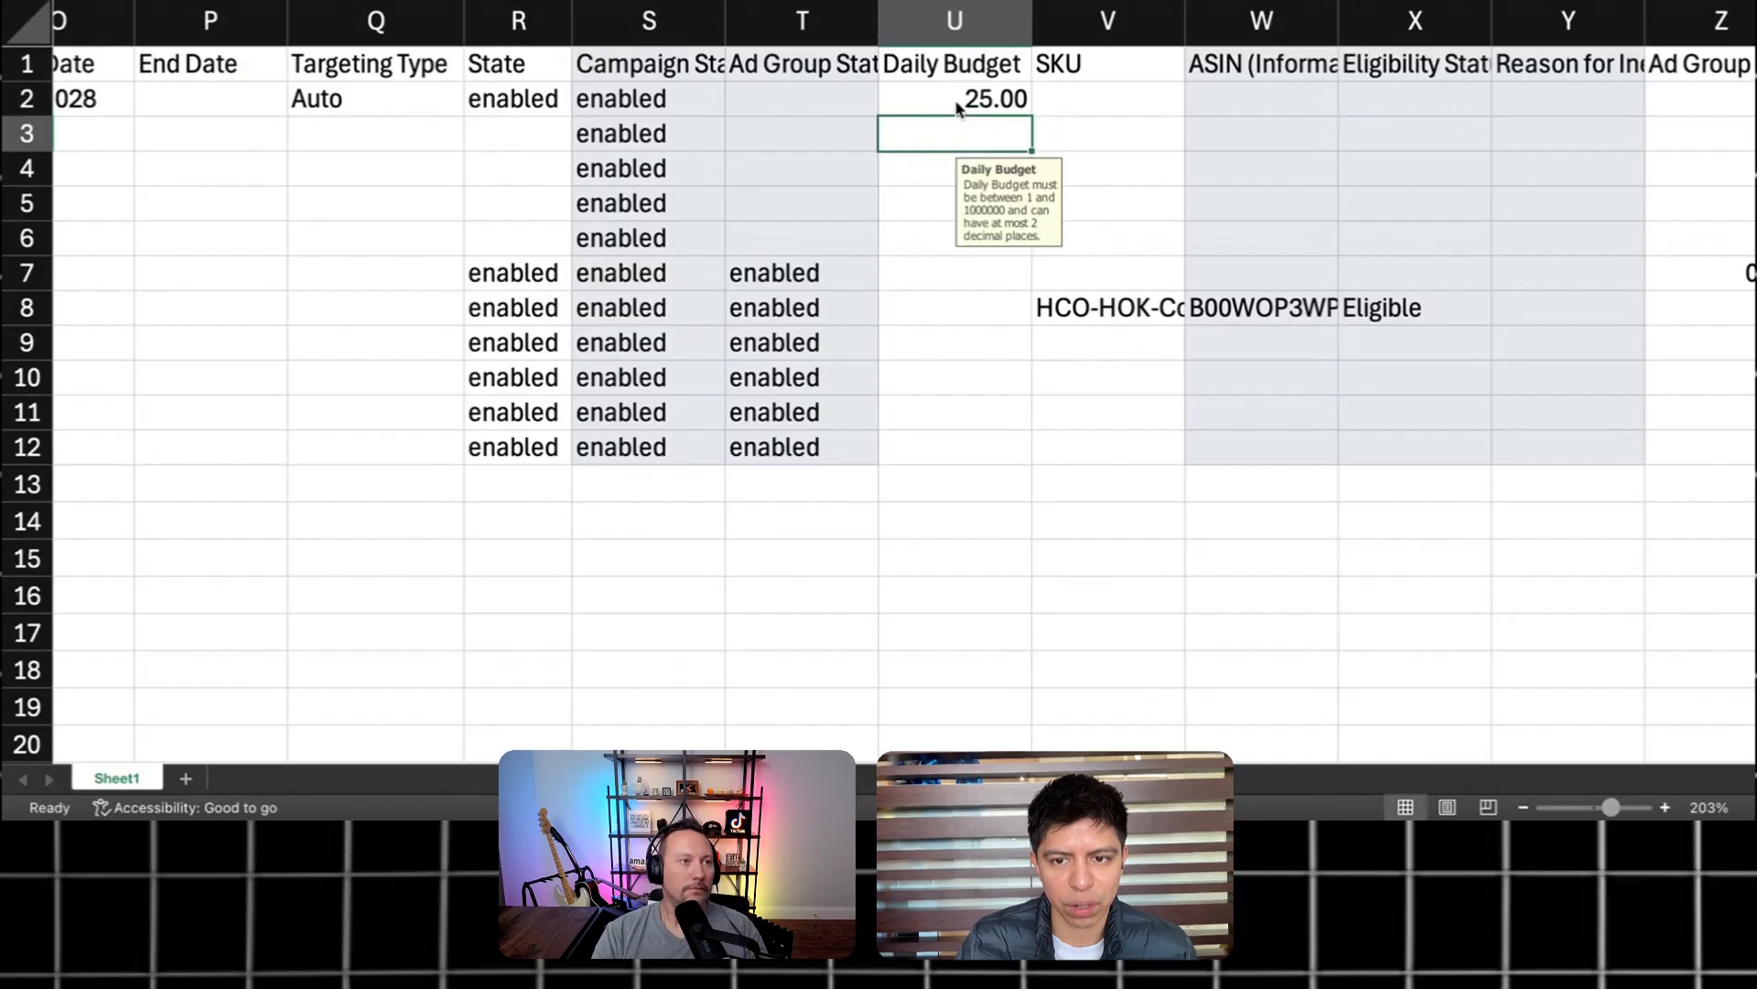
Step: Autofit the SKU column V and the ASIN column W so the product ad's full values in row 8 can be read
{"action": "left_click", "coordinate": [1051, 109]}
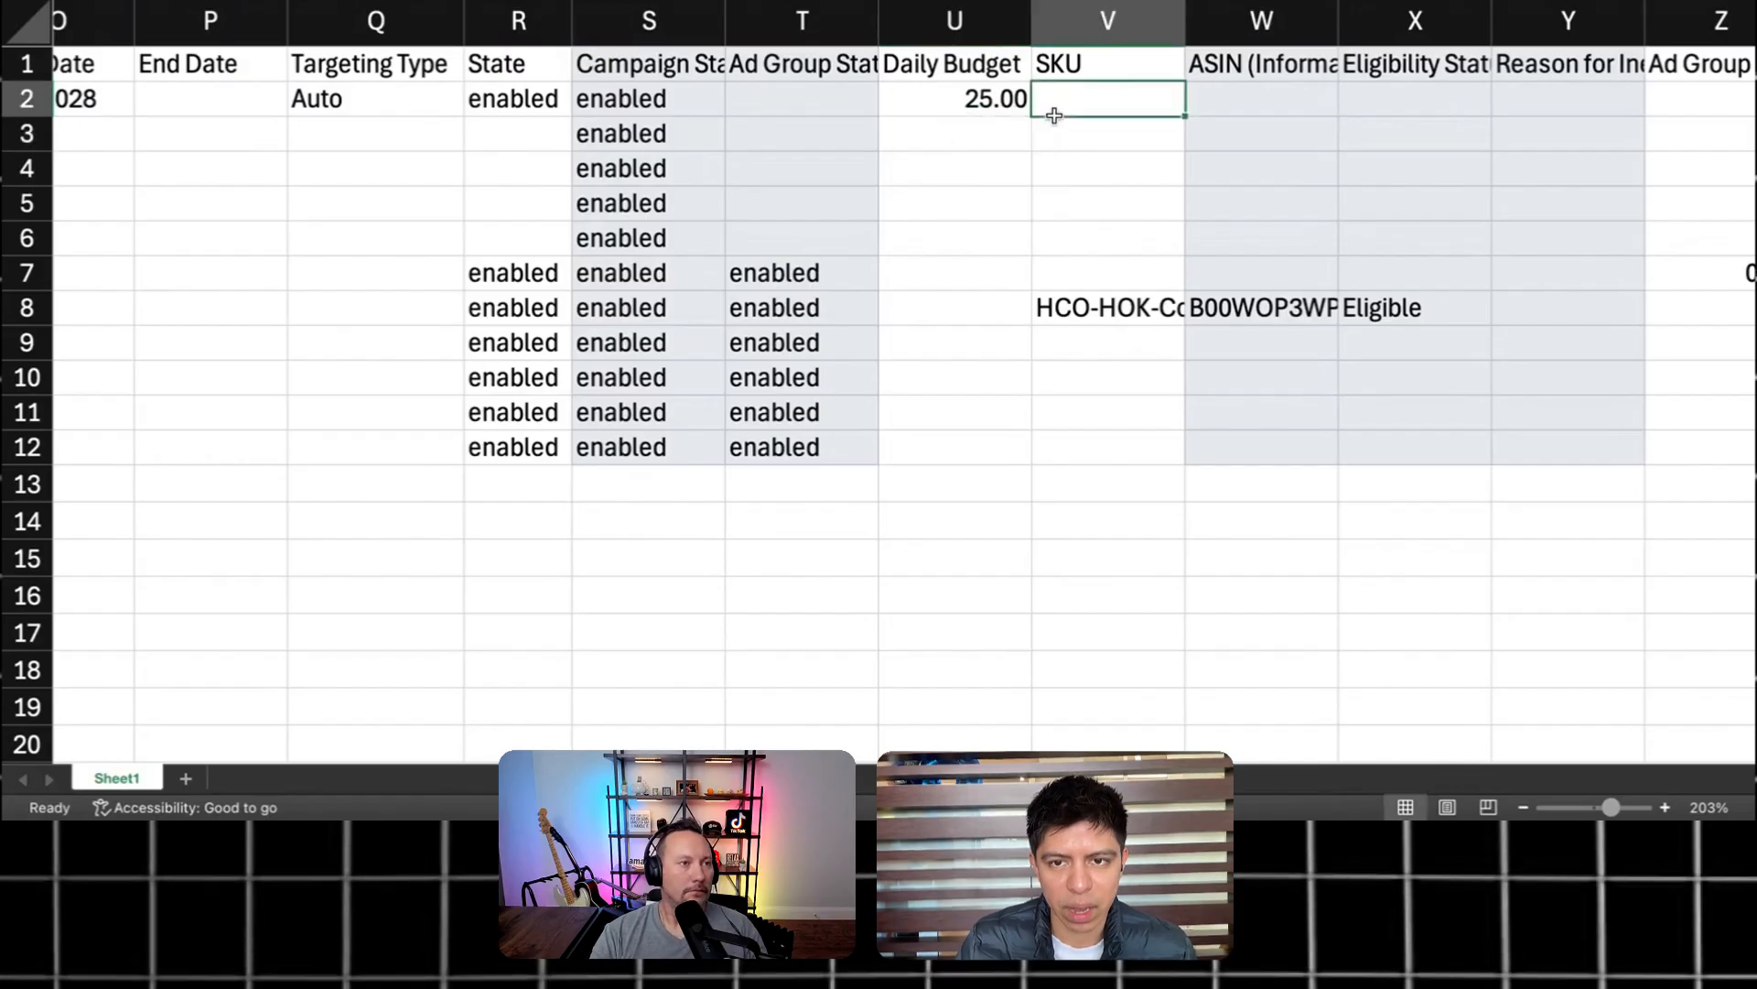
{"action": "double_click", "coordinate": [1186, 20]}
{"action": "left_click", "coordinate": [1160, 275]}
{"action": "left_click", "coordinate": [1234, 320]}
{"action": "scroll", "coordinate": [1272, 289], "scroll_direction": "right", "scroll_amount": 2}
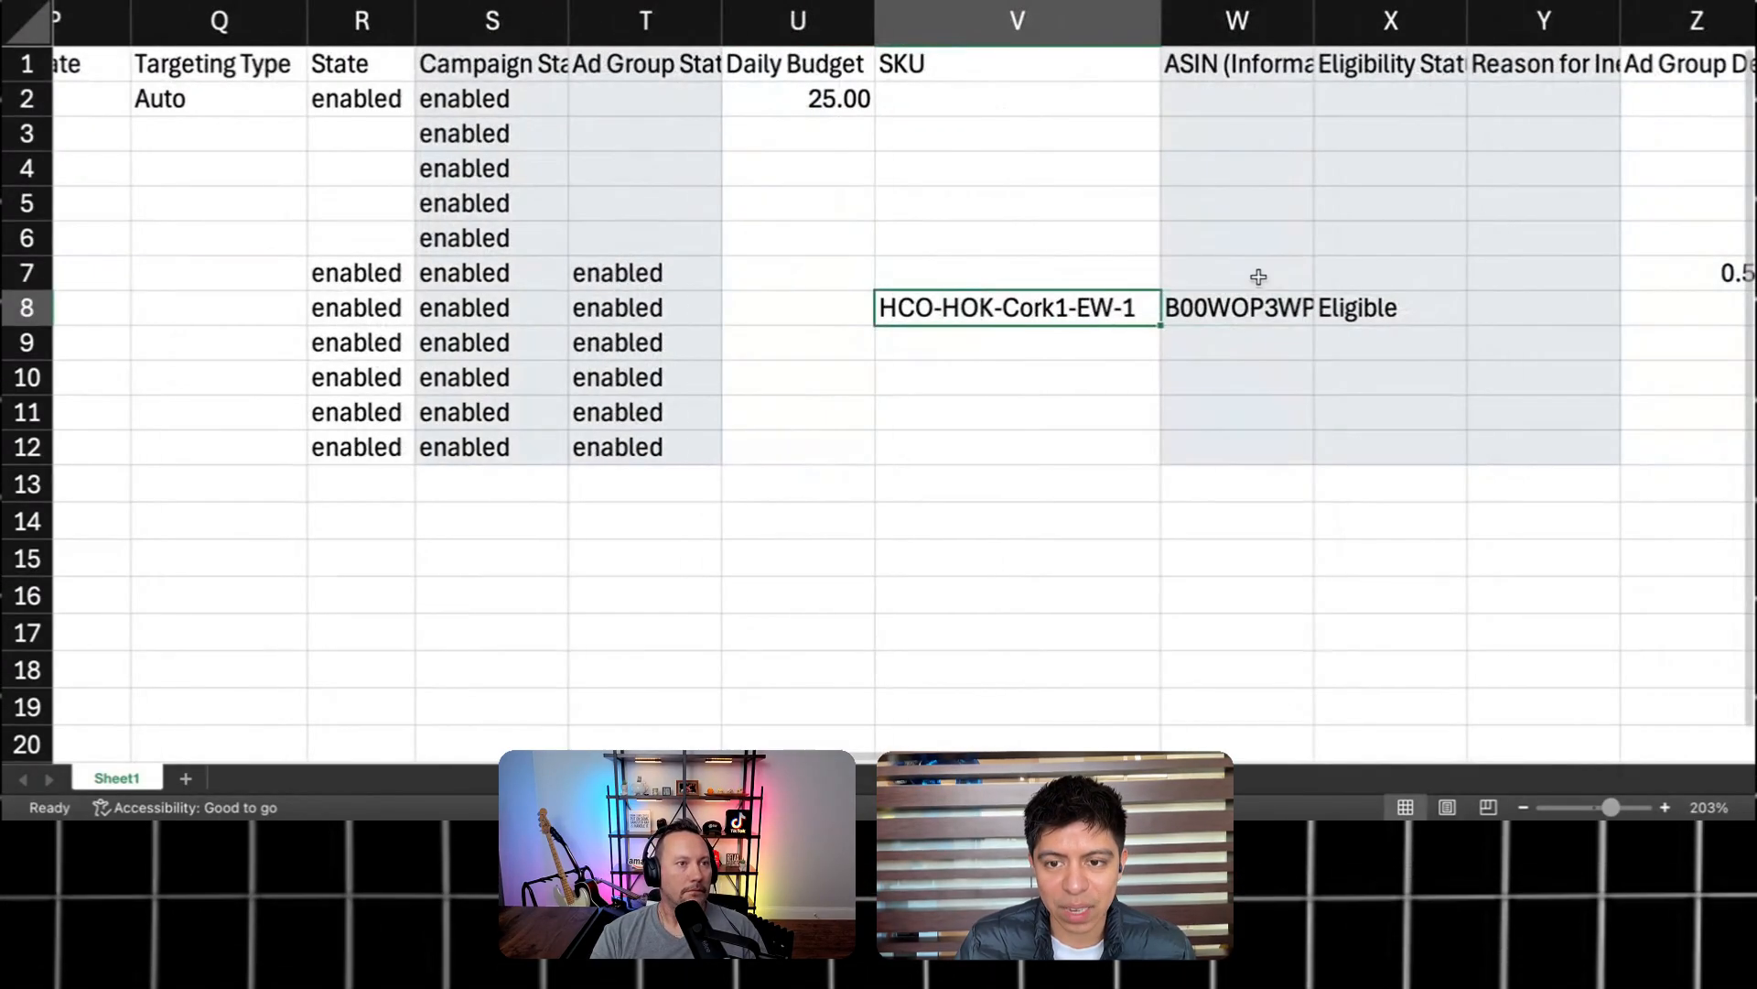
{"action": "left_click", "coordinate": [1248, 321]}
{"action": "double_click", "coordinate": [1316, 19]}
{"action": "left_click", "coordinate": [1276, 273]}
{"action": "scroll", "coordinate": [1279, 256], "scroll_direction": "right", "scroll_amount": 2}
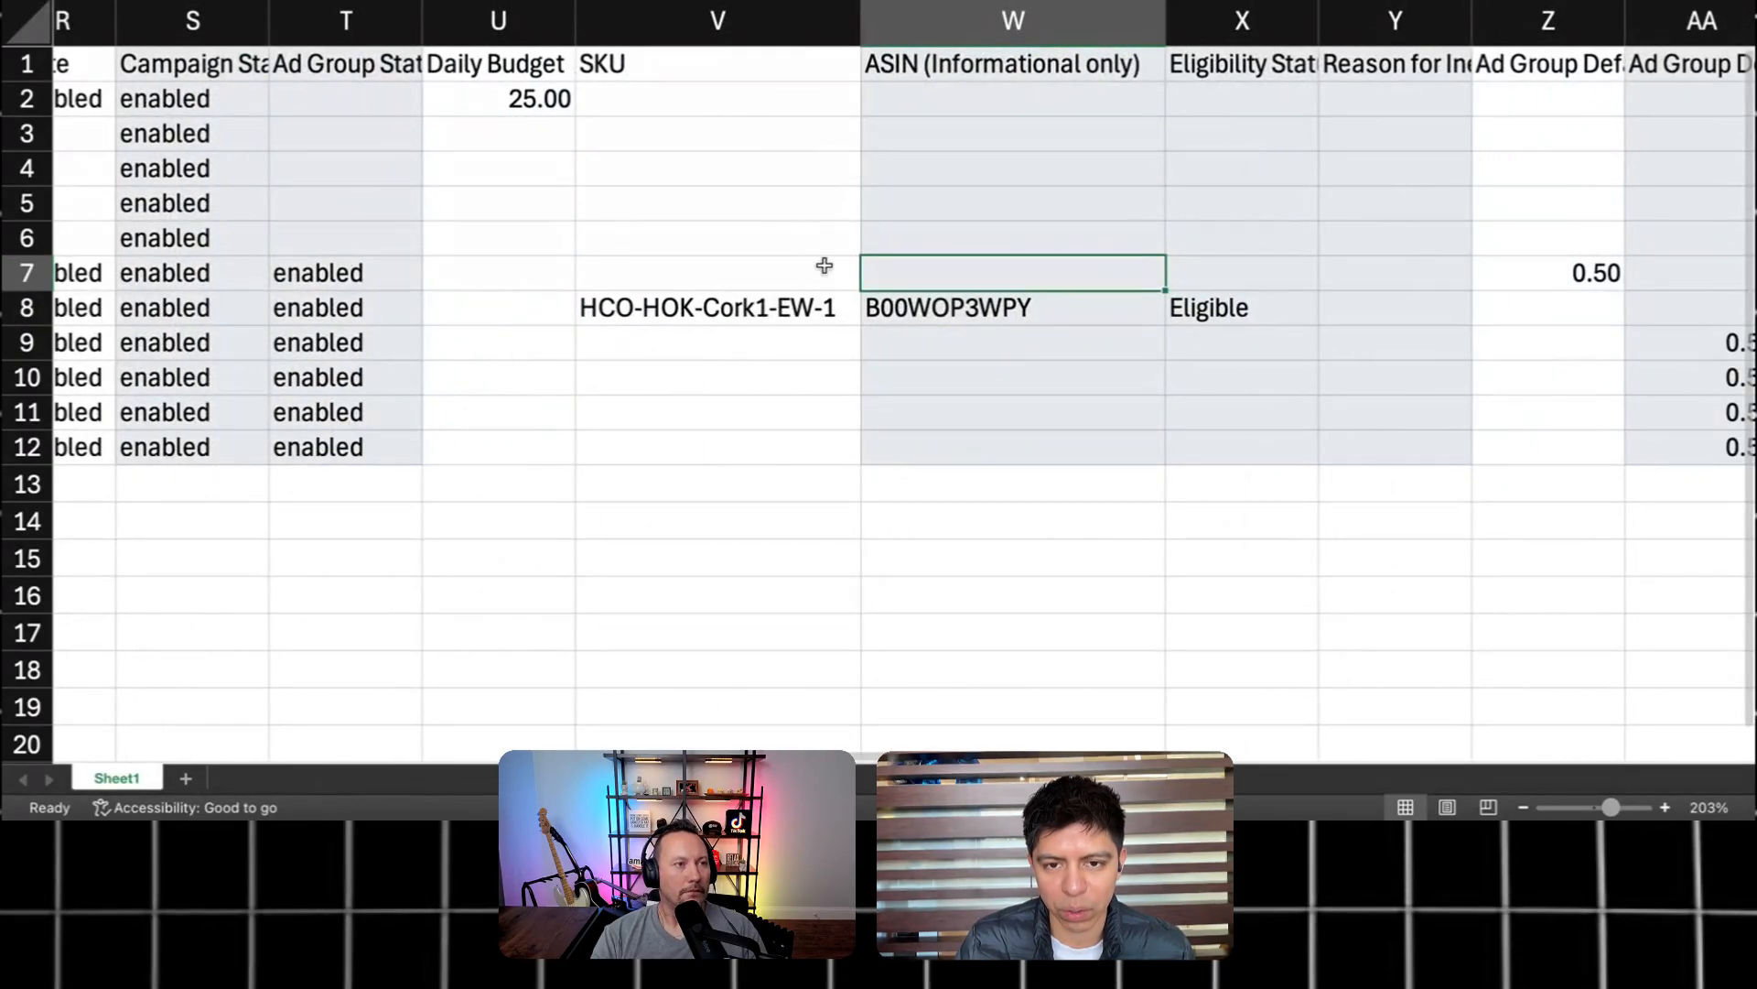
{"action": "scroll", "coordinate": [943, 291], "scroll_direction": "right", "scroll_amount": 2}
{"action": "scroll", "coordinate": [1032, 293], "scroll_direction": "left", "scroll_amount": 3}
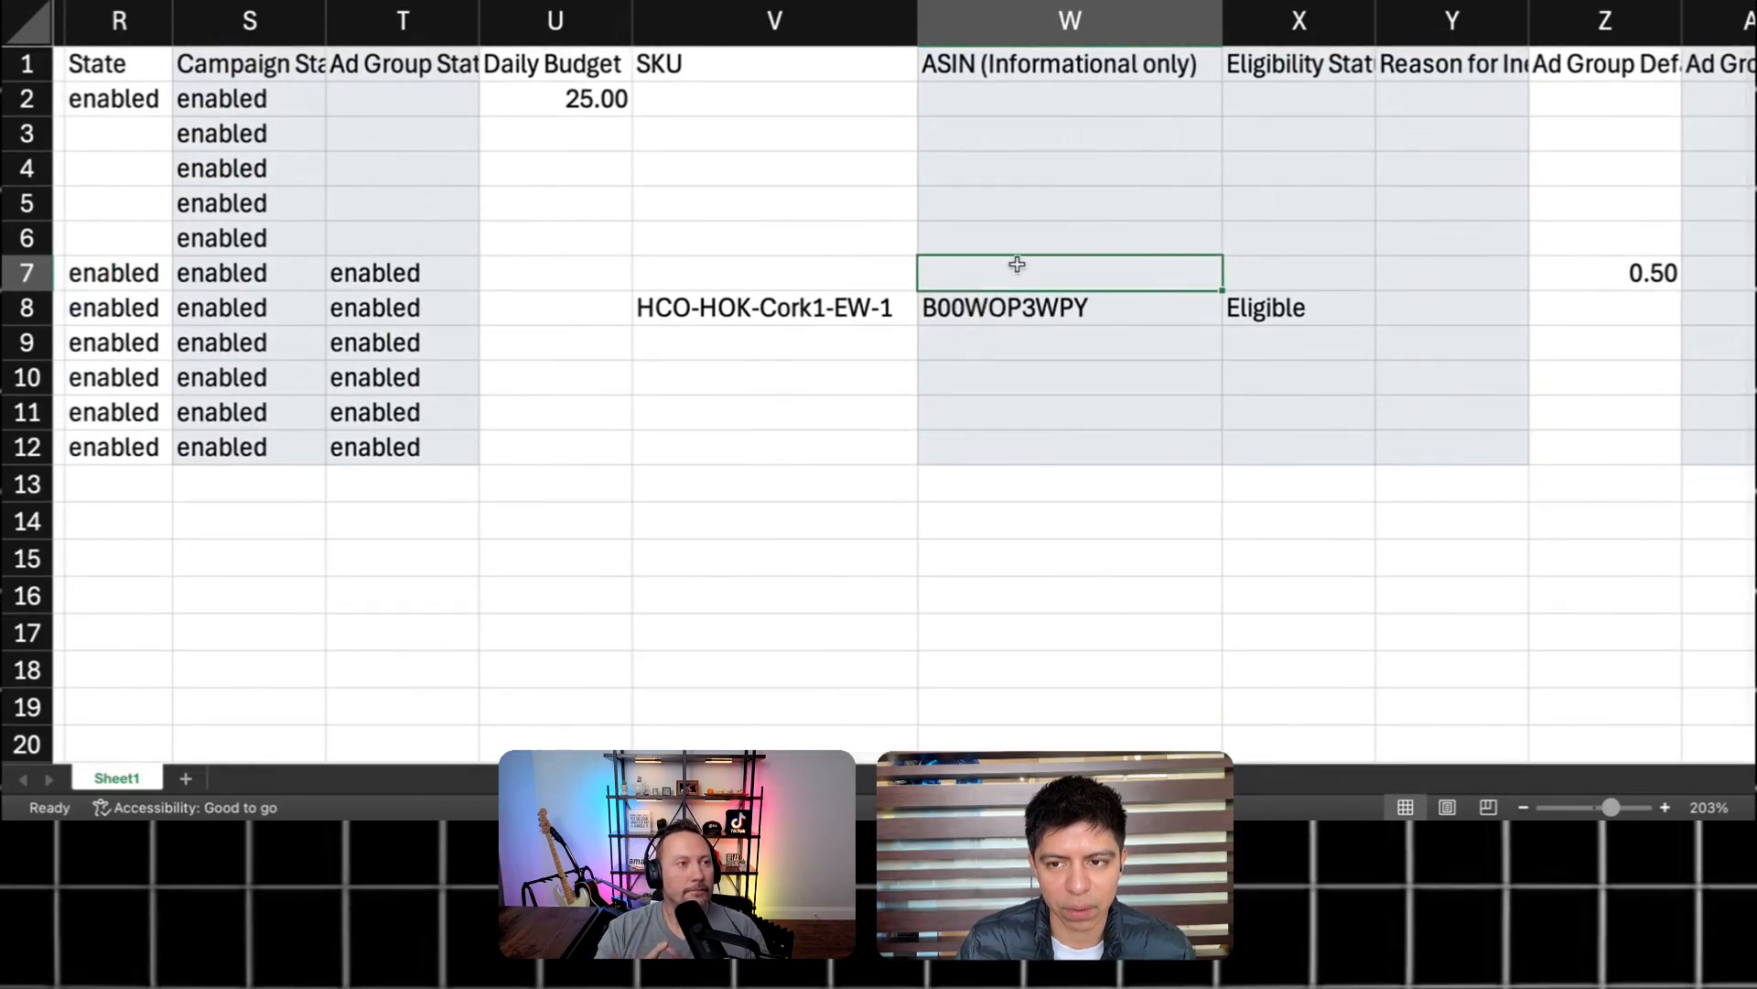
Step: Widen columns Z and AA to their full headers and compare the ad group default bid with the informational bids in AA9:AA12
{"action": "scroll", "coordinate": [1016, 263], "scroll_direction": "right", "scroll_amount": 4}
{"action": "left_click_drag", "start_coordinate": [1139, 42], "coordinate": [1247, 42]}
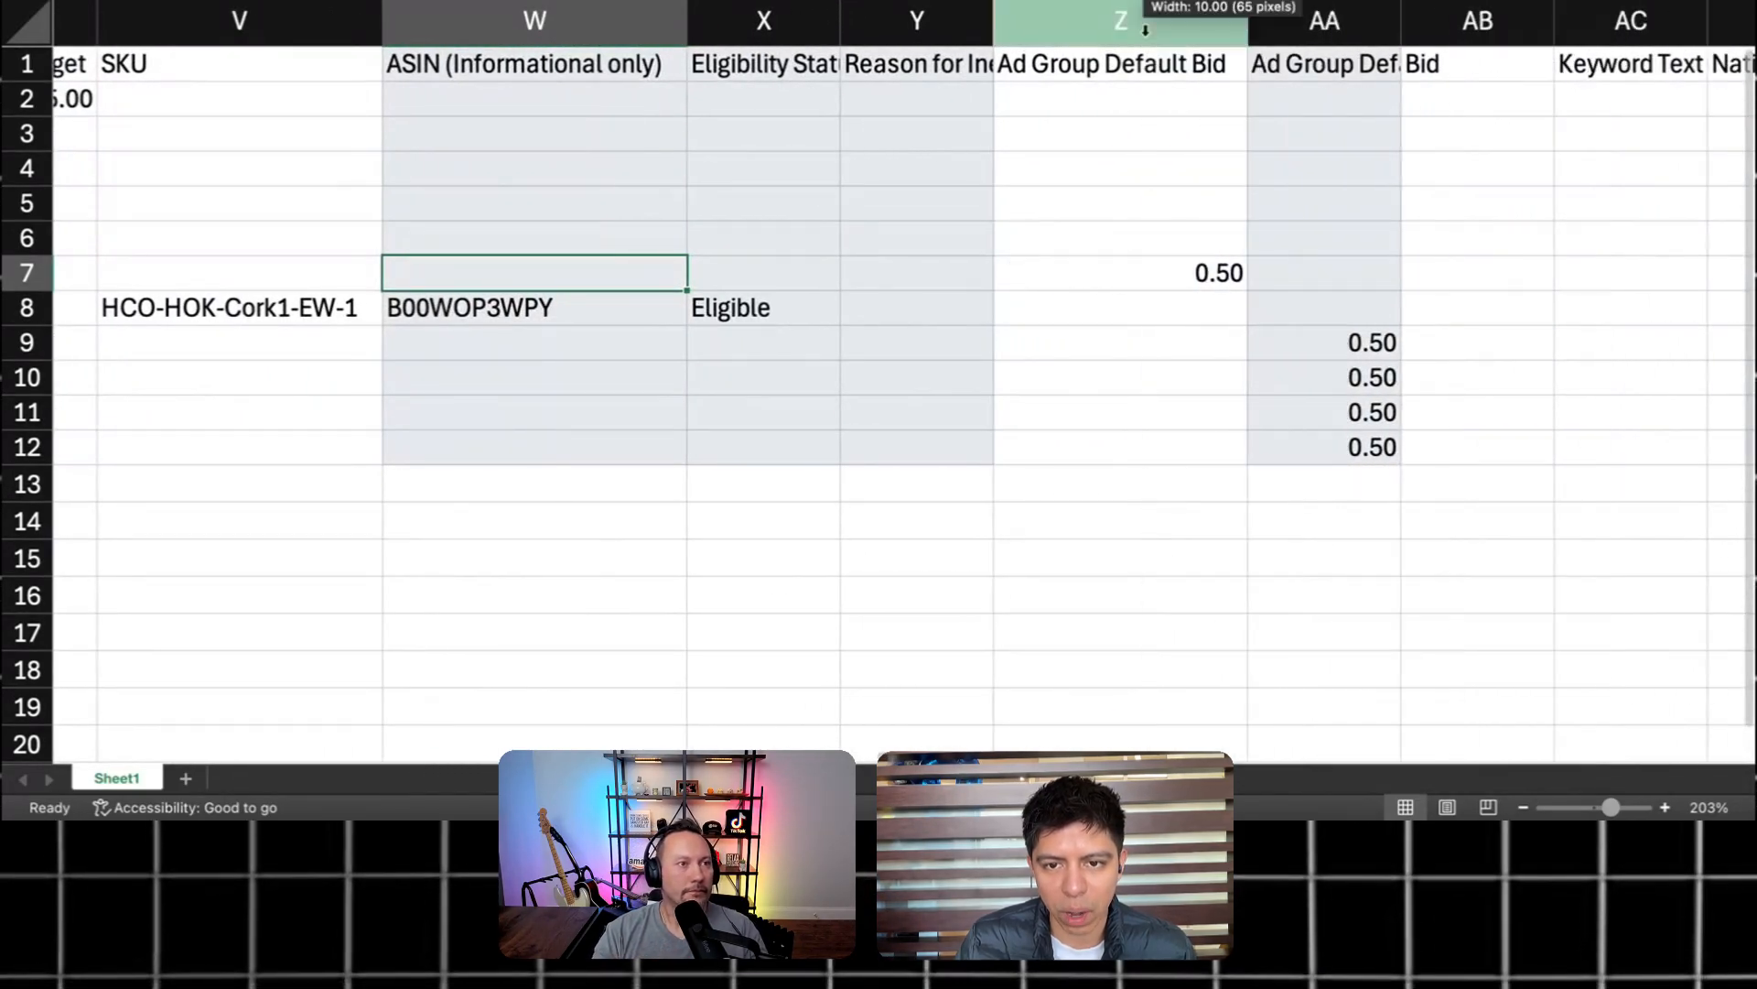
{"action": "key", "text": "Right"}
{"action": "key", "text": "Right"}
{"action": "key", "text": "Right"}
{"action": "left_click_drag", "start_coordinate": [1139, 60], "coordinate": [1190, 483]}
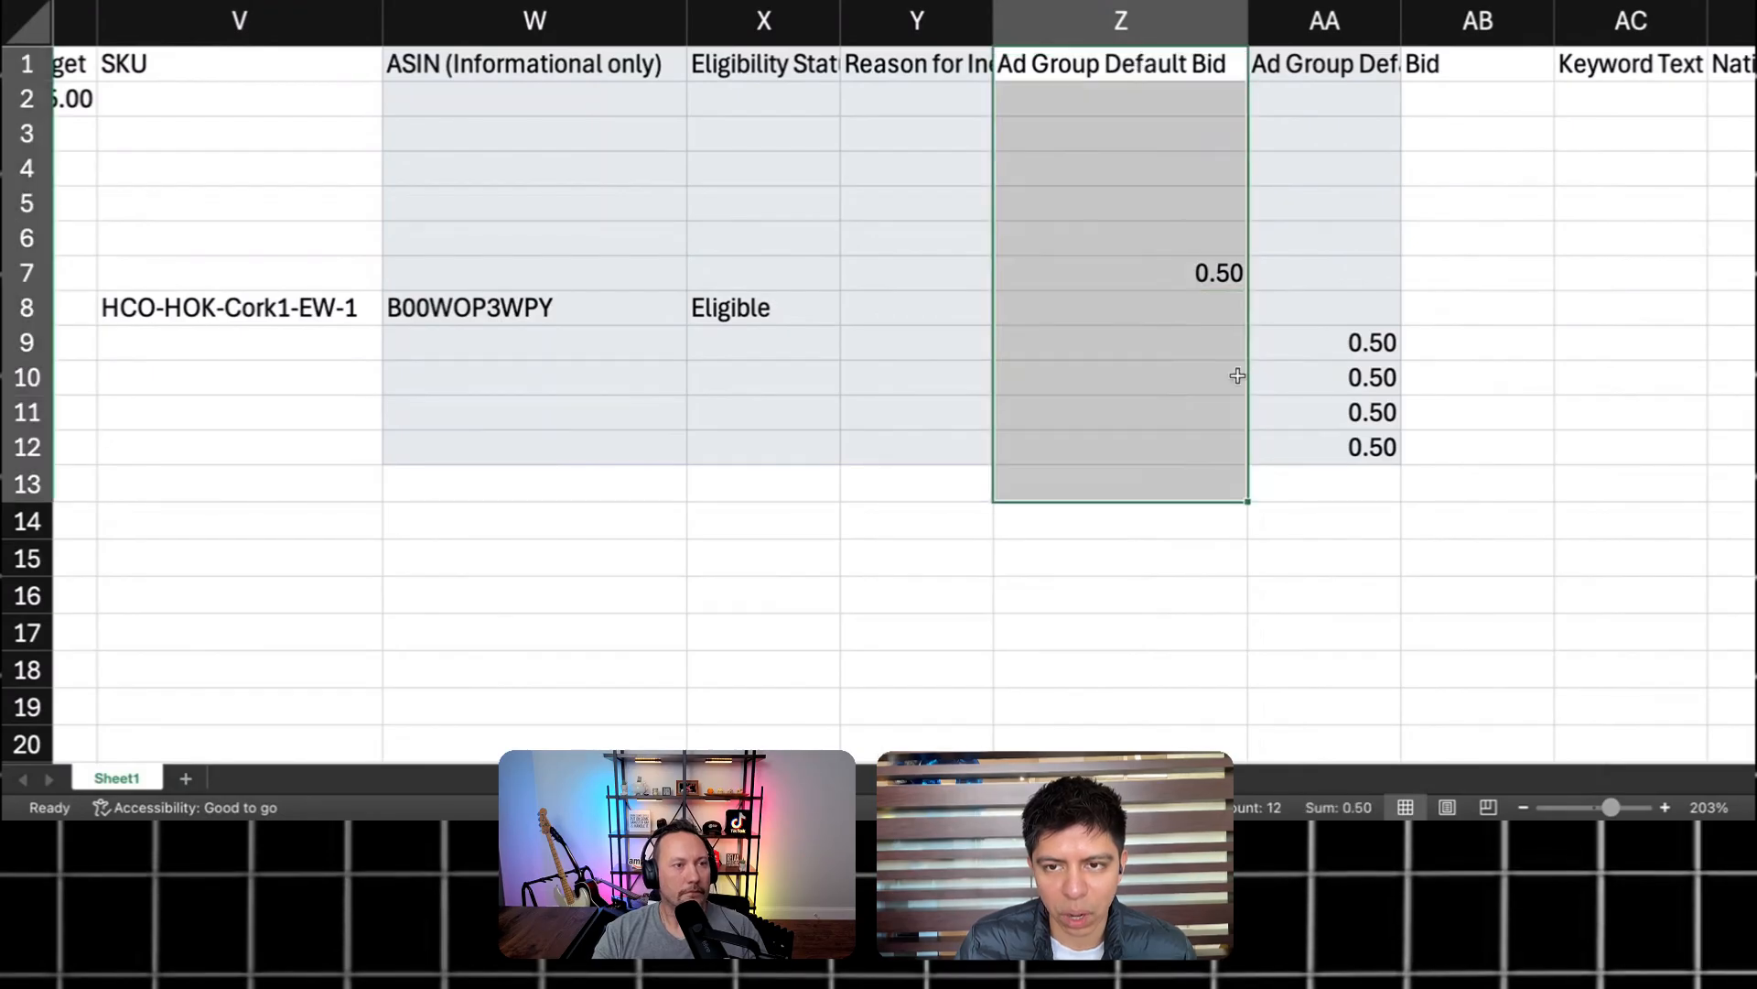
{"action": "double_click", "coordinate": [1400, 24]}
{"action": "left_click", "coordinate": [1388, 123]}
{"action": "scroll", "coordinate": [1388, 124], "scroll_direction": "right", "scroll_amount": 5}
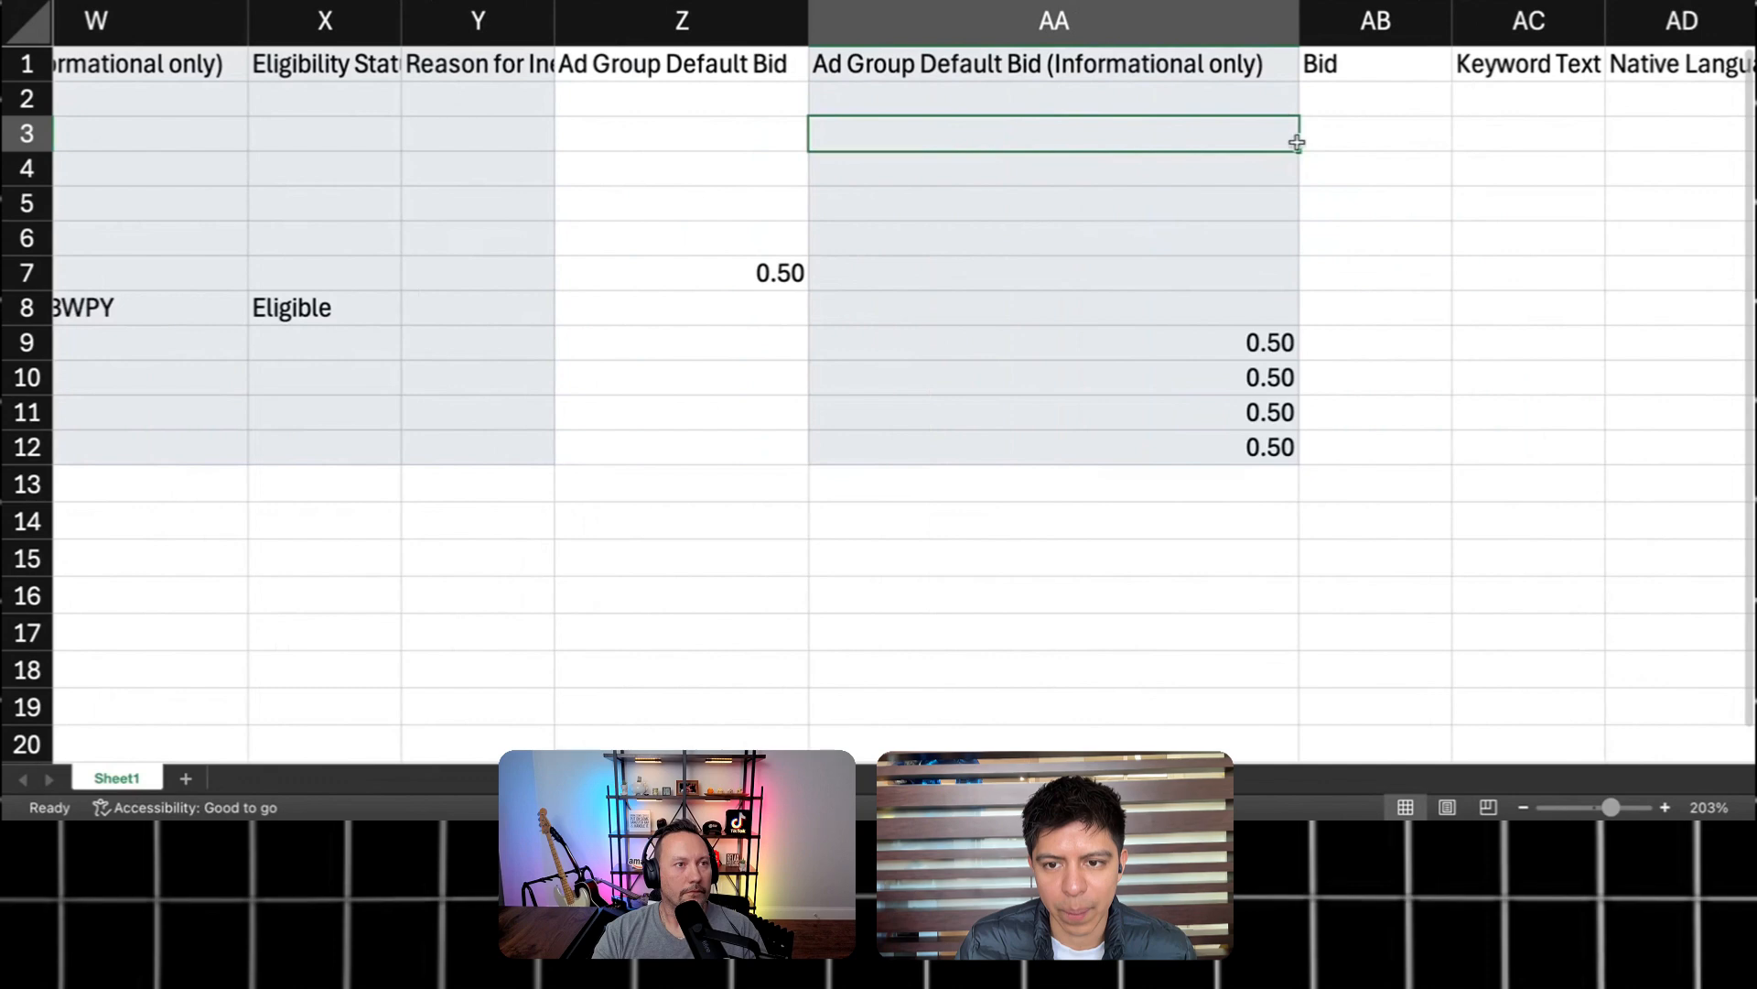
{"action": "scroll", "coordinate": [1345, 220], "scroll_direction": "right", "scroll_amount": 10}
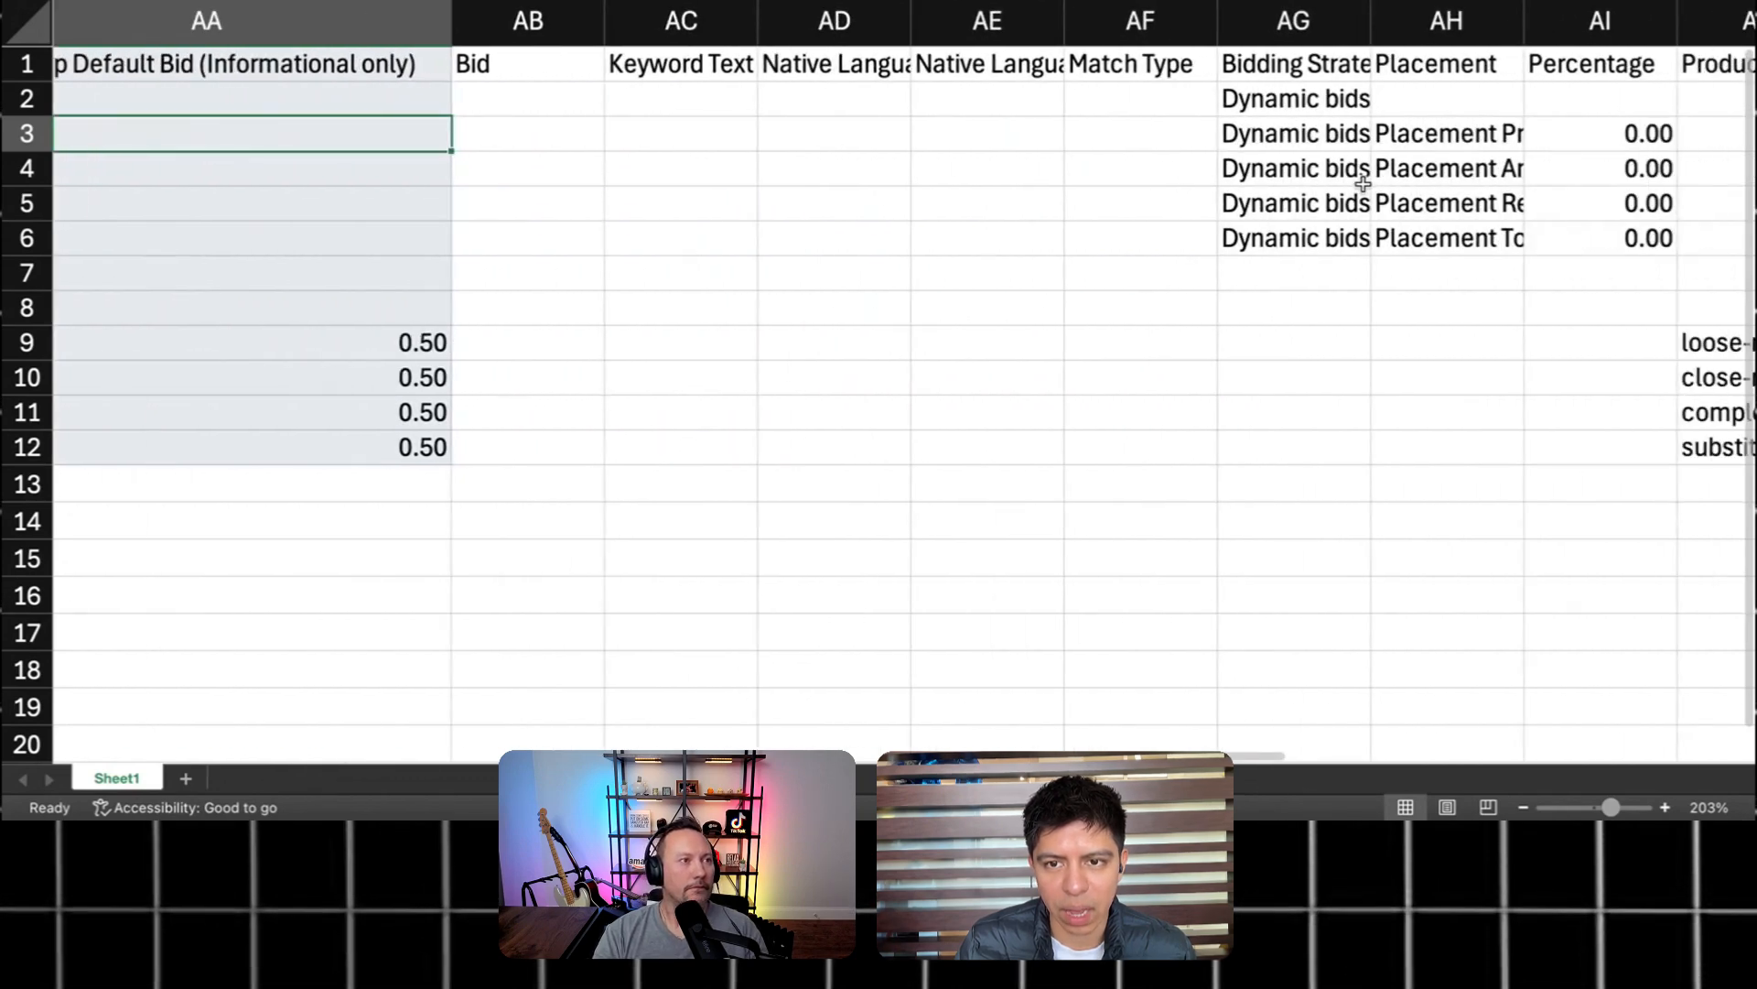
{"action": "scroll", "coordinate": [1362, 183], "scroll_direction": "left", "scroll_amount": 10}
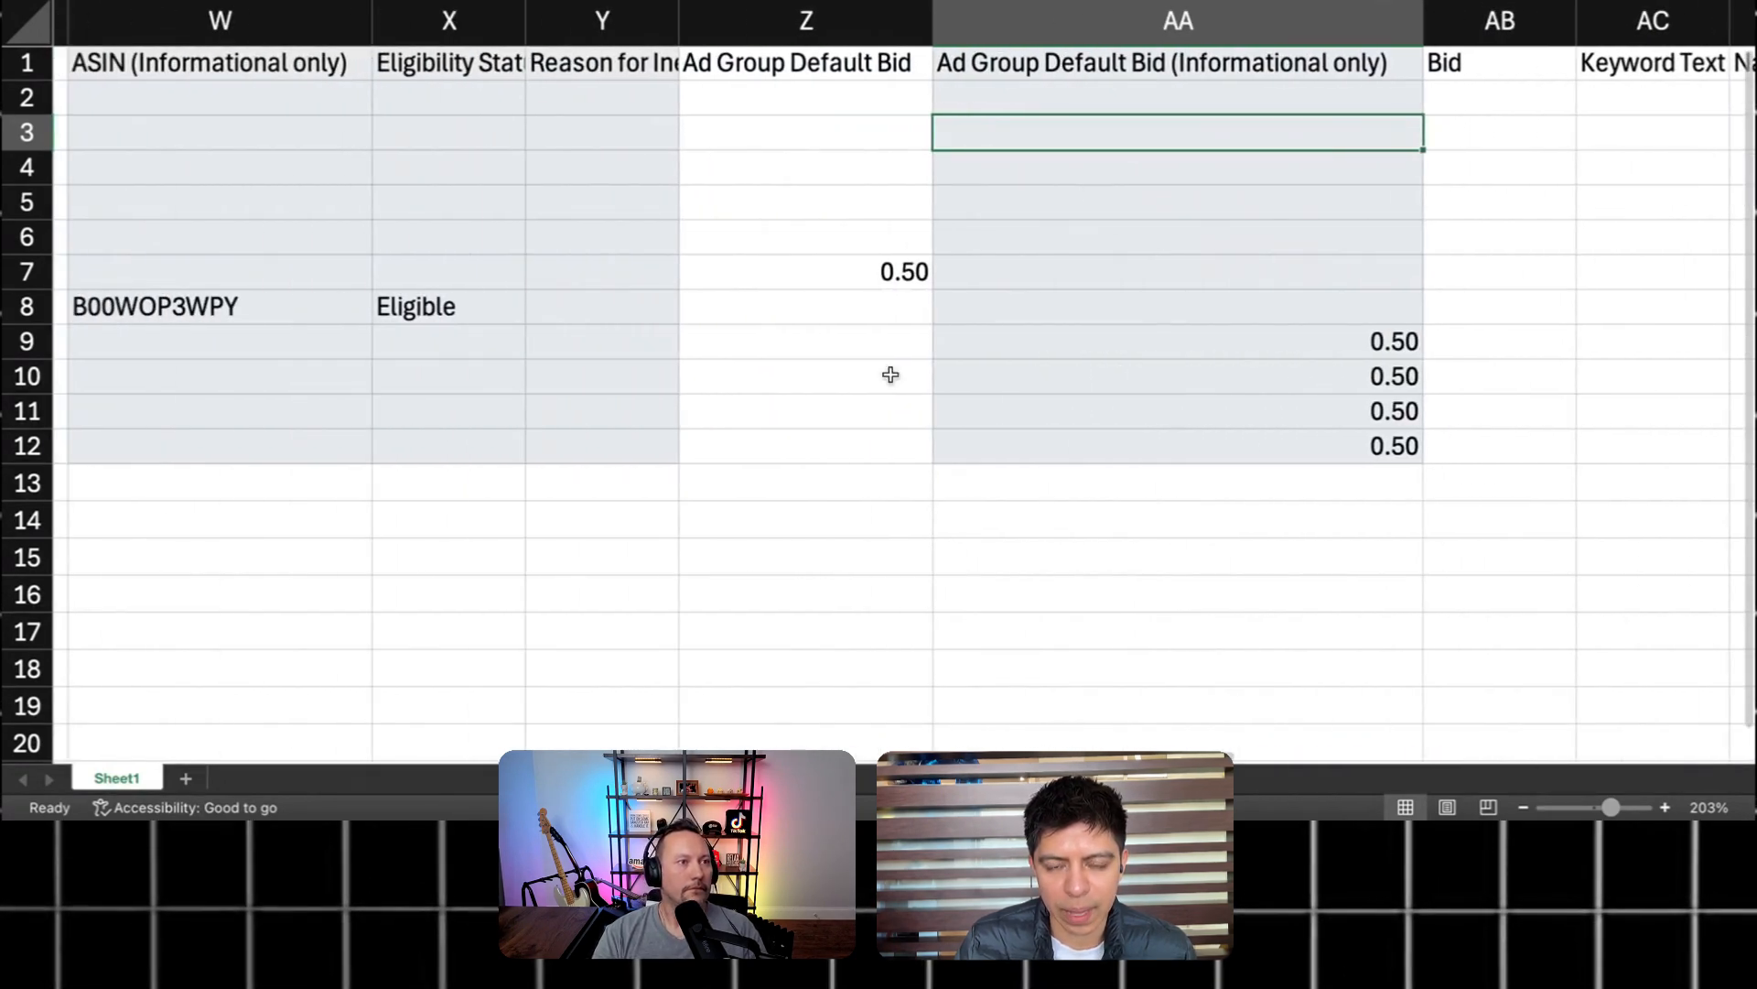
{"action": "left_click_drag", "start_coordinate": [811, 263], "coordinate": [1196, 471]}
{"action": "left_click", "coordinate": [1158, 399]}
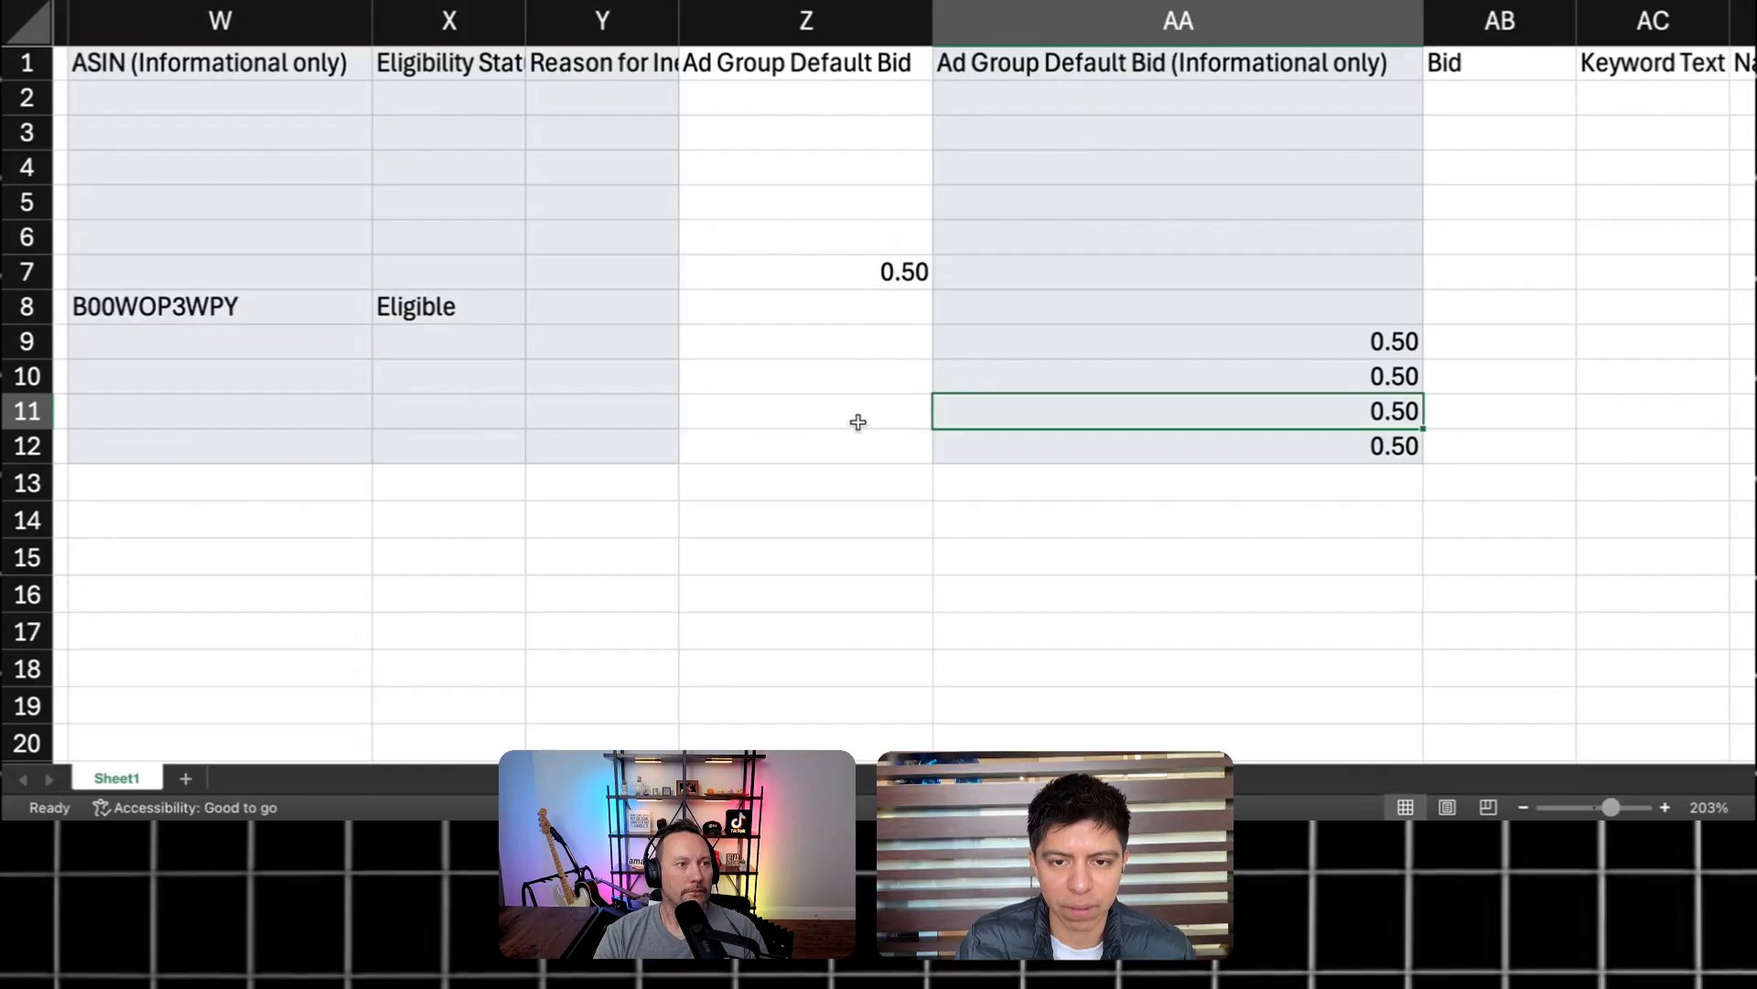
Step: Review the Product Targeting rows 9 to 12 across the sheet, checking operation, names, state, bid and targeting expression
{"action": "scroll", "coordinate": [826, 343], "scroll_direction": "left", "scroll_amount": 15}
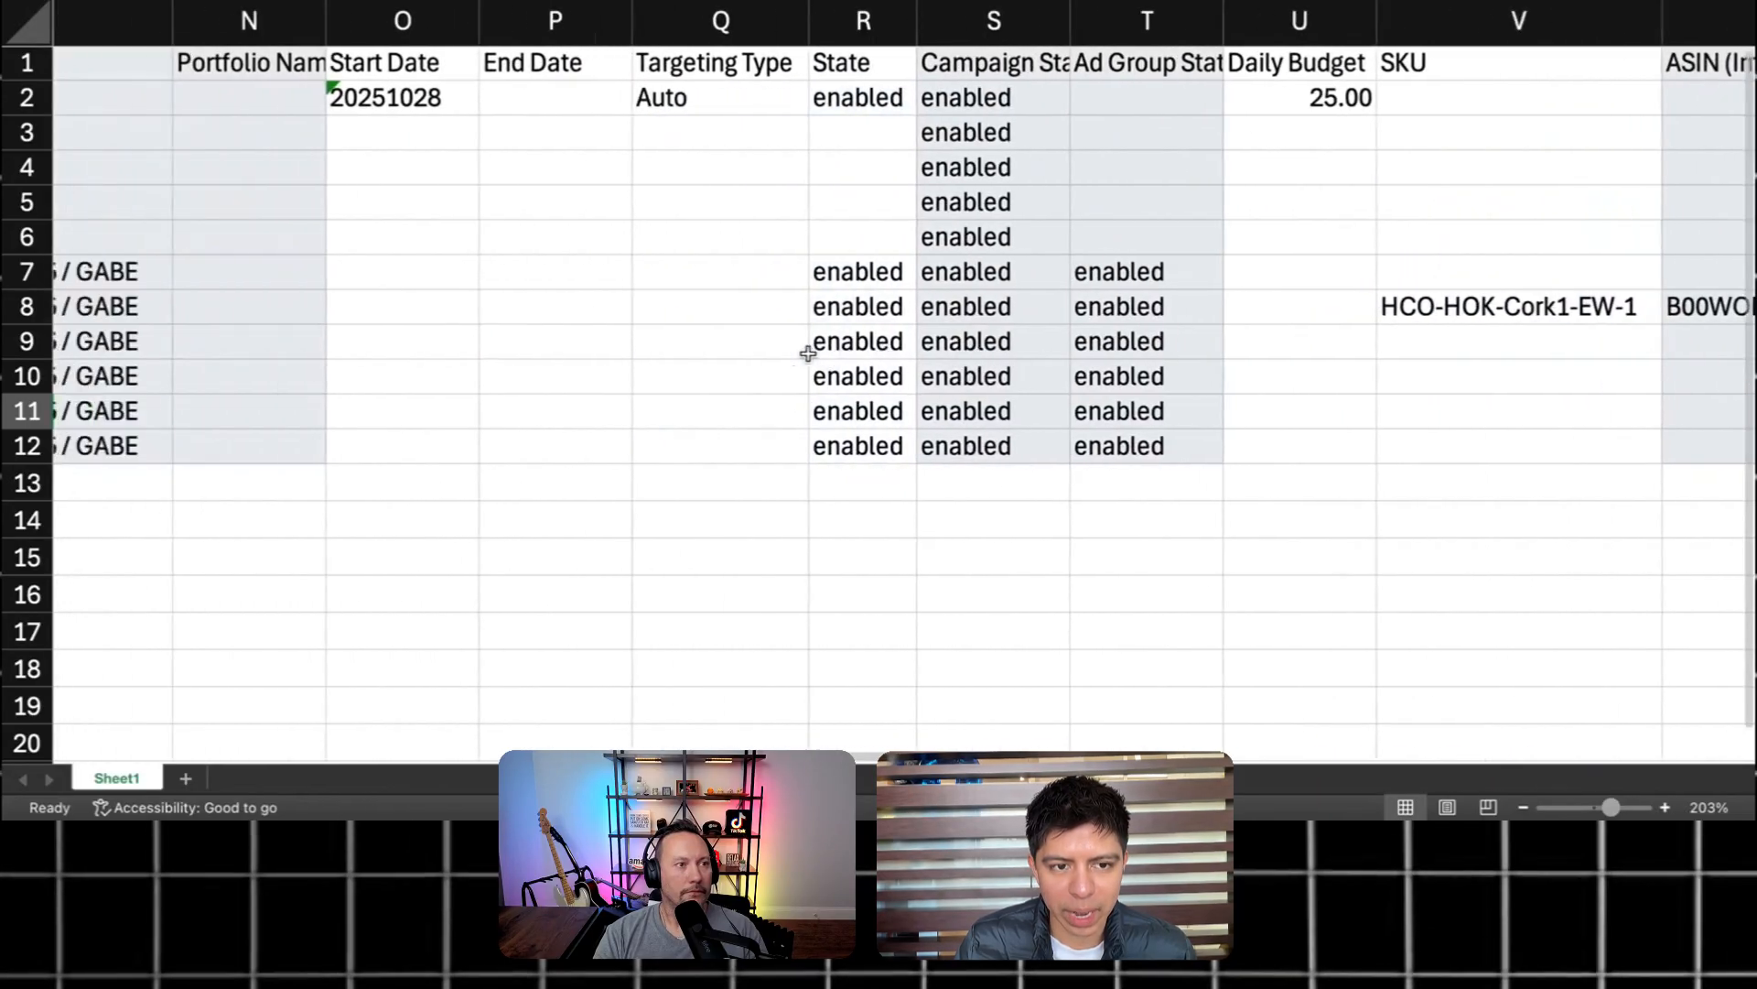
{"action": "scroll", "coordinate": [810, 352], "scroll_direction": "left", "scroll_amount": 5}
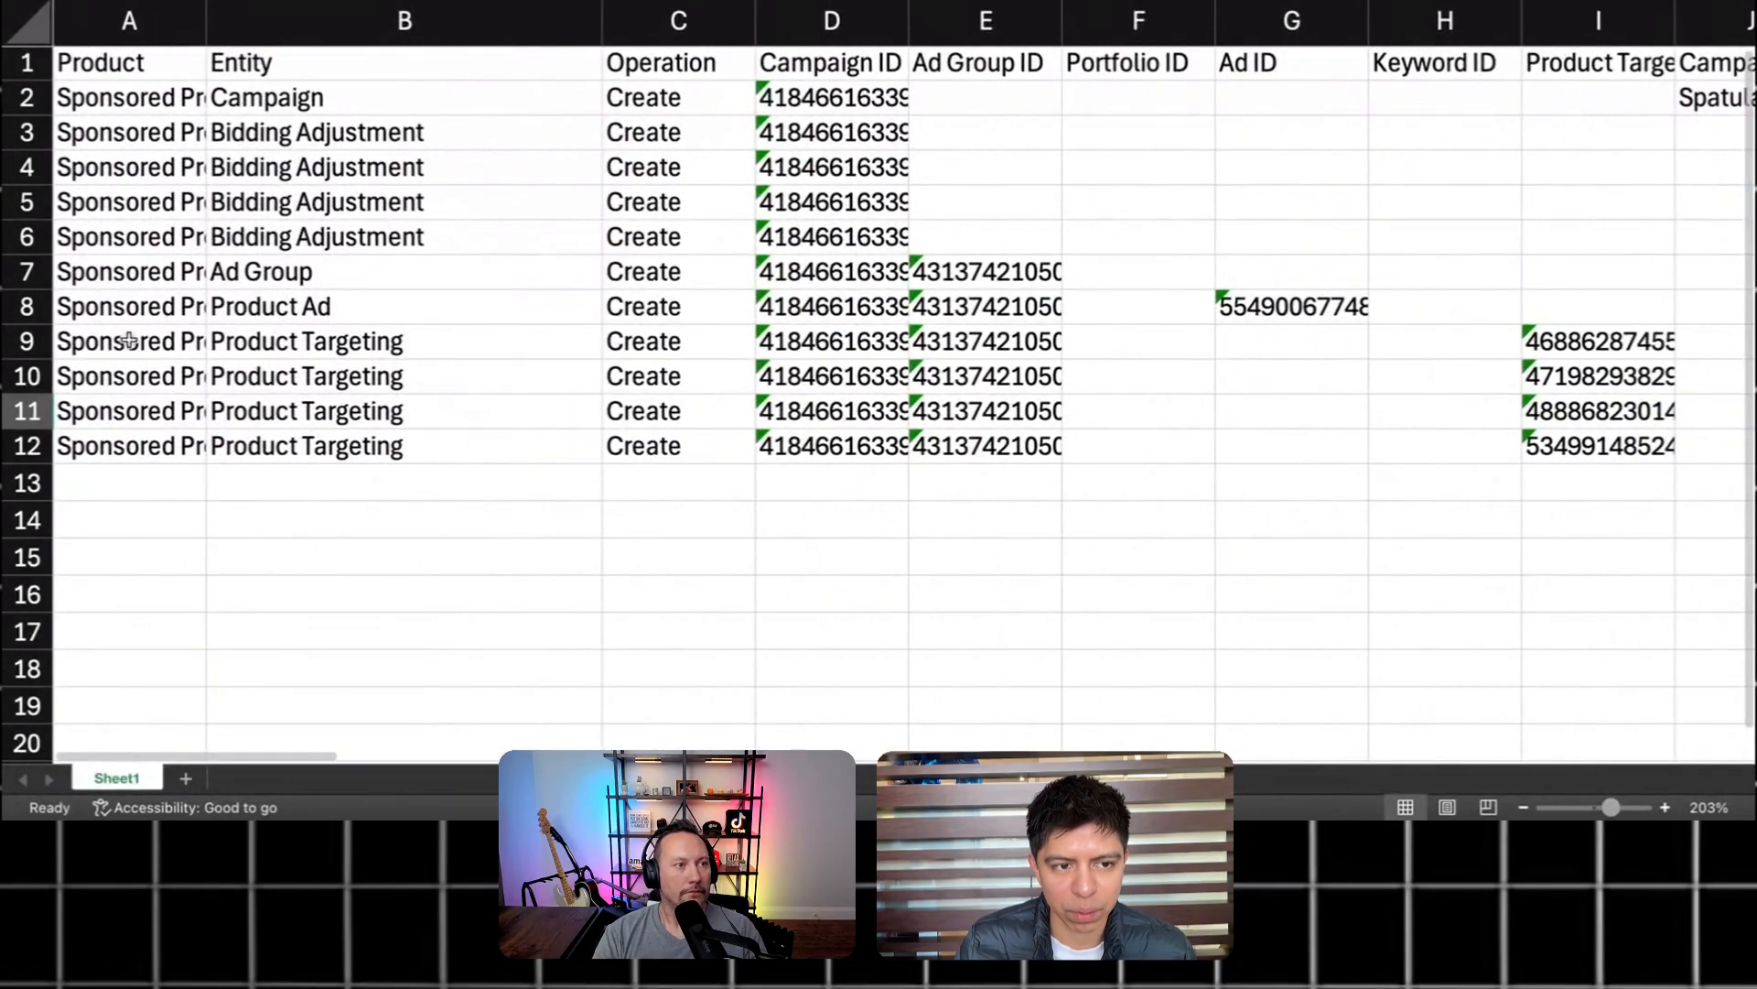
{"action": "left_click", "coordinate": [30, 341]}
{"action": "left_click_drag", "start_coordinate": [31, 341], "coordinate": [31, 482]}
{"action": "scroll", "coordinate": [1069, 409], "scroll_direction": "right", "scroll_amount": 11}
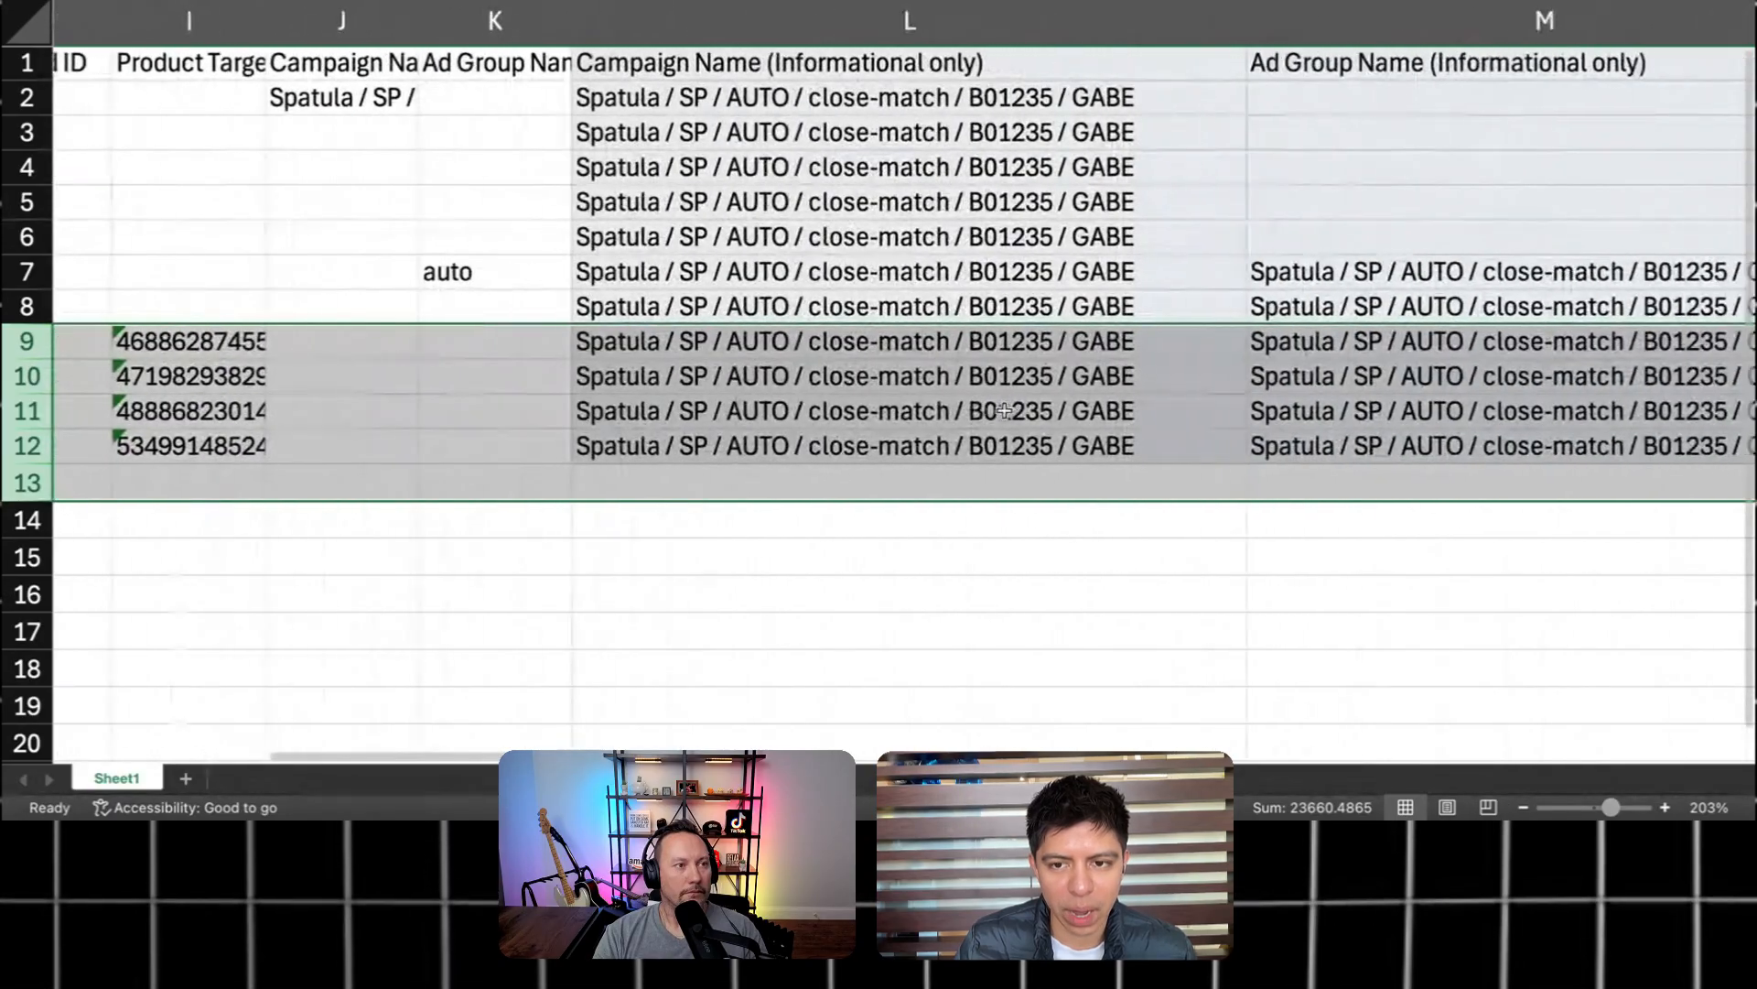
{"action": "scroll", "coordinate": [1069, 409], "scroll_direction": "right", "scroll_amount": 10}
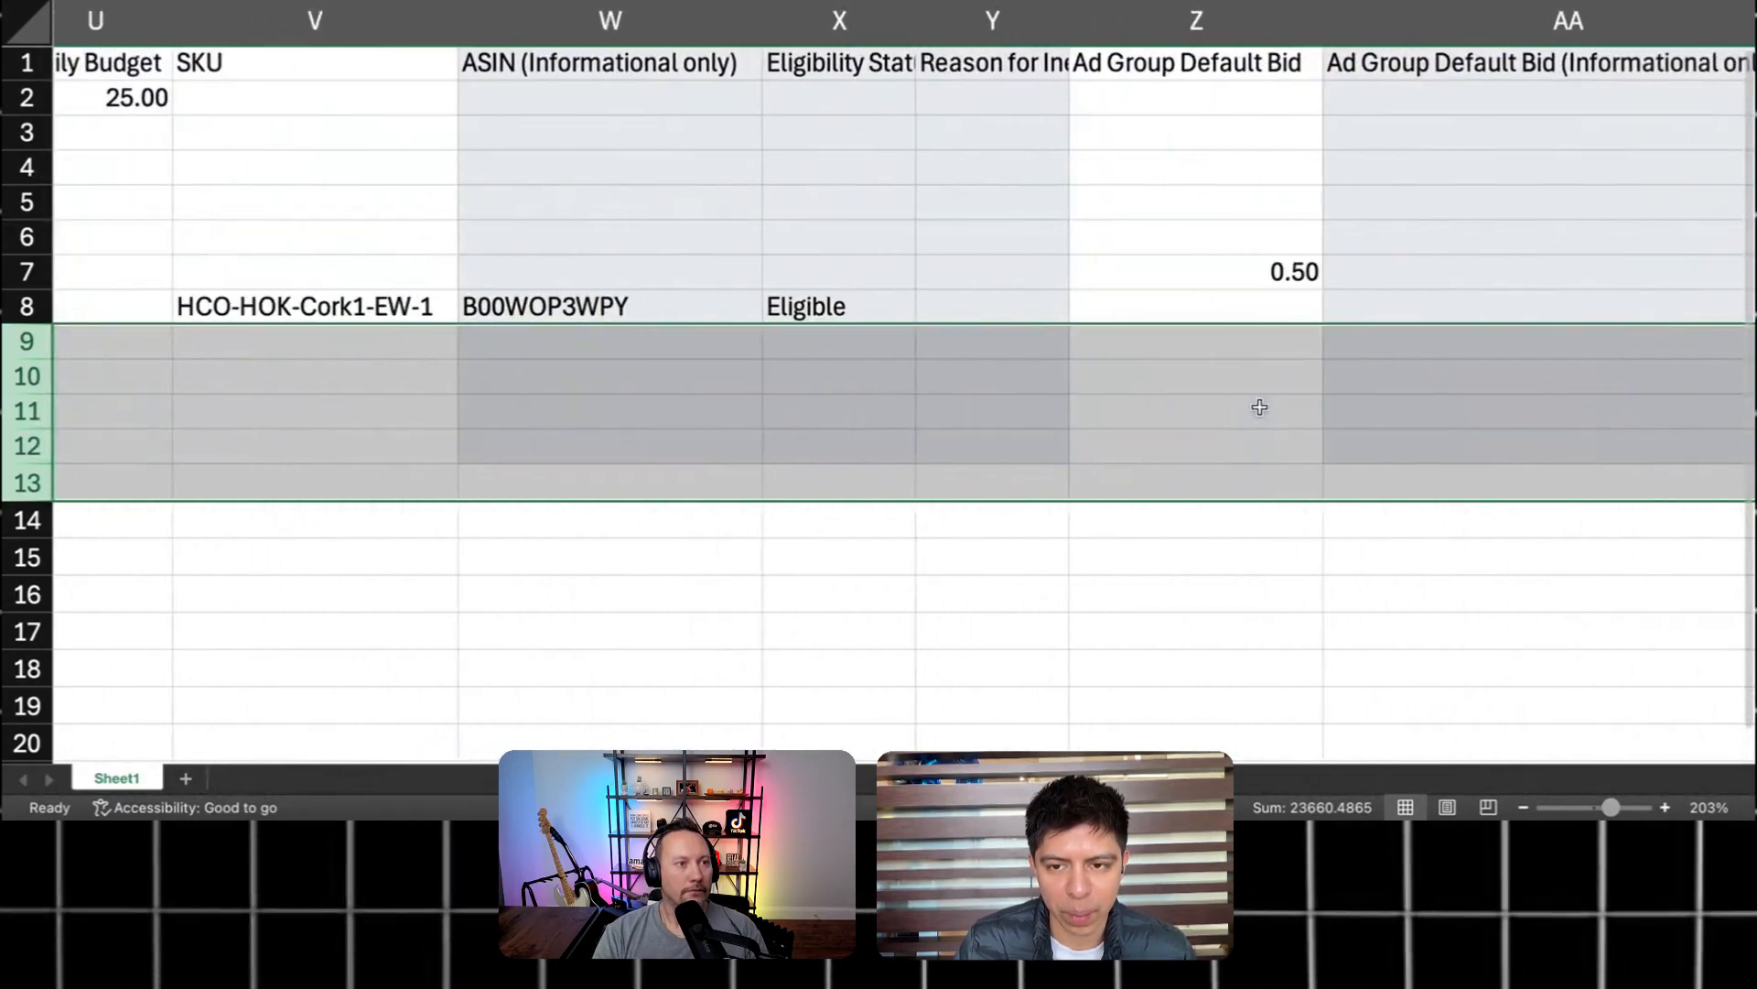
{"action": "scroll", "coordinate": [1254, 408], "scroll_direction": "right", "scroll_amount": 1}
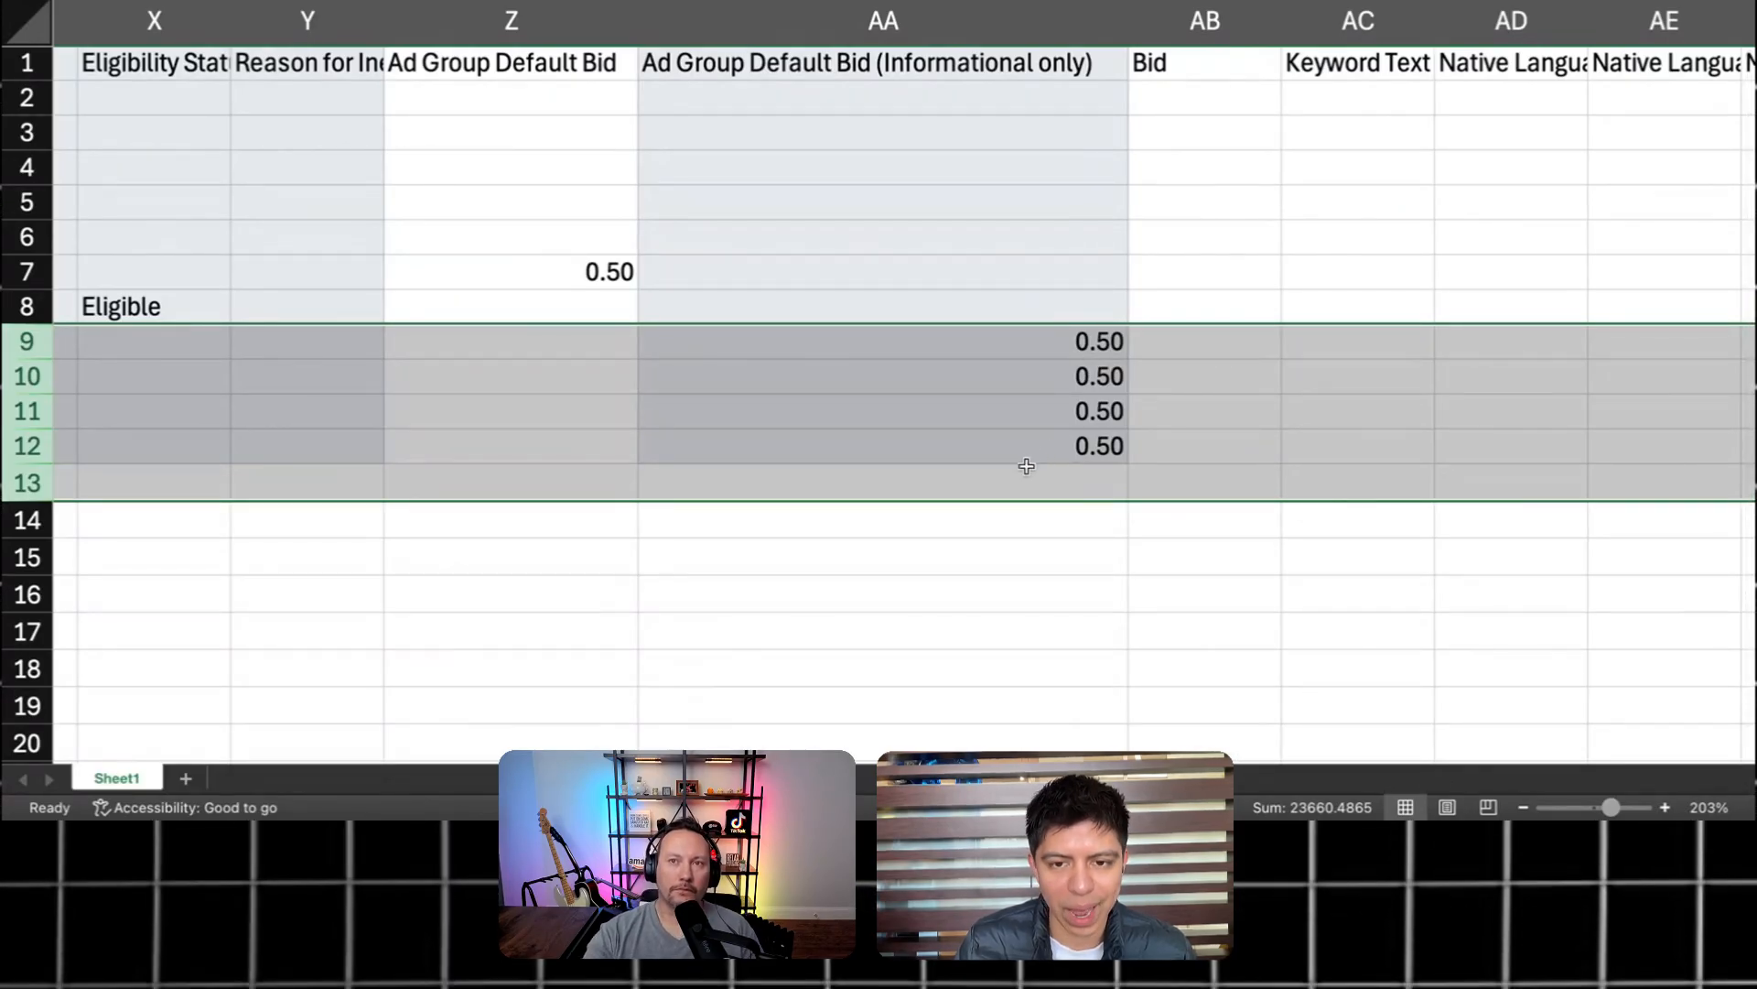
{"action": "scroll", "coordinate": [1026, 465], "scroll_direction": "left", "scroll_amount": 6}
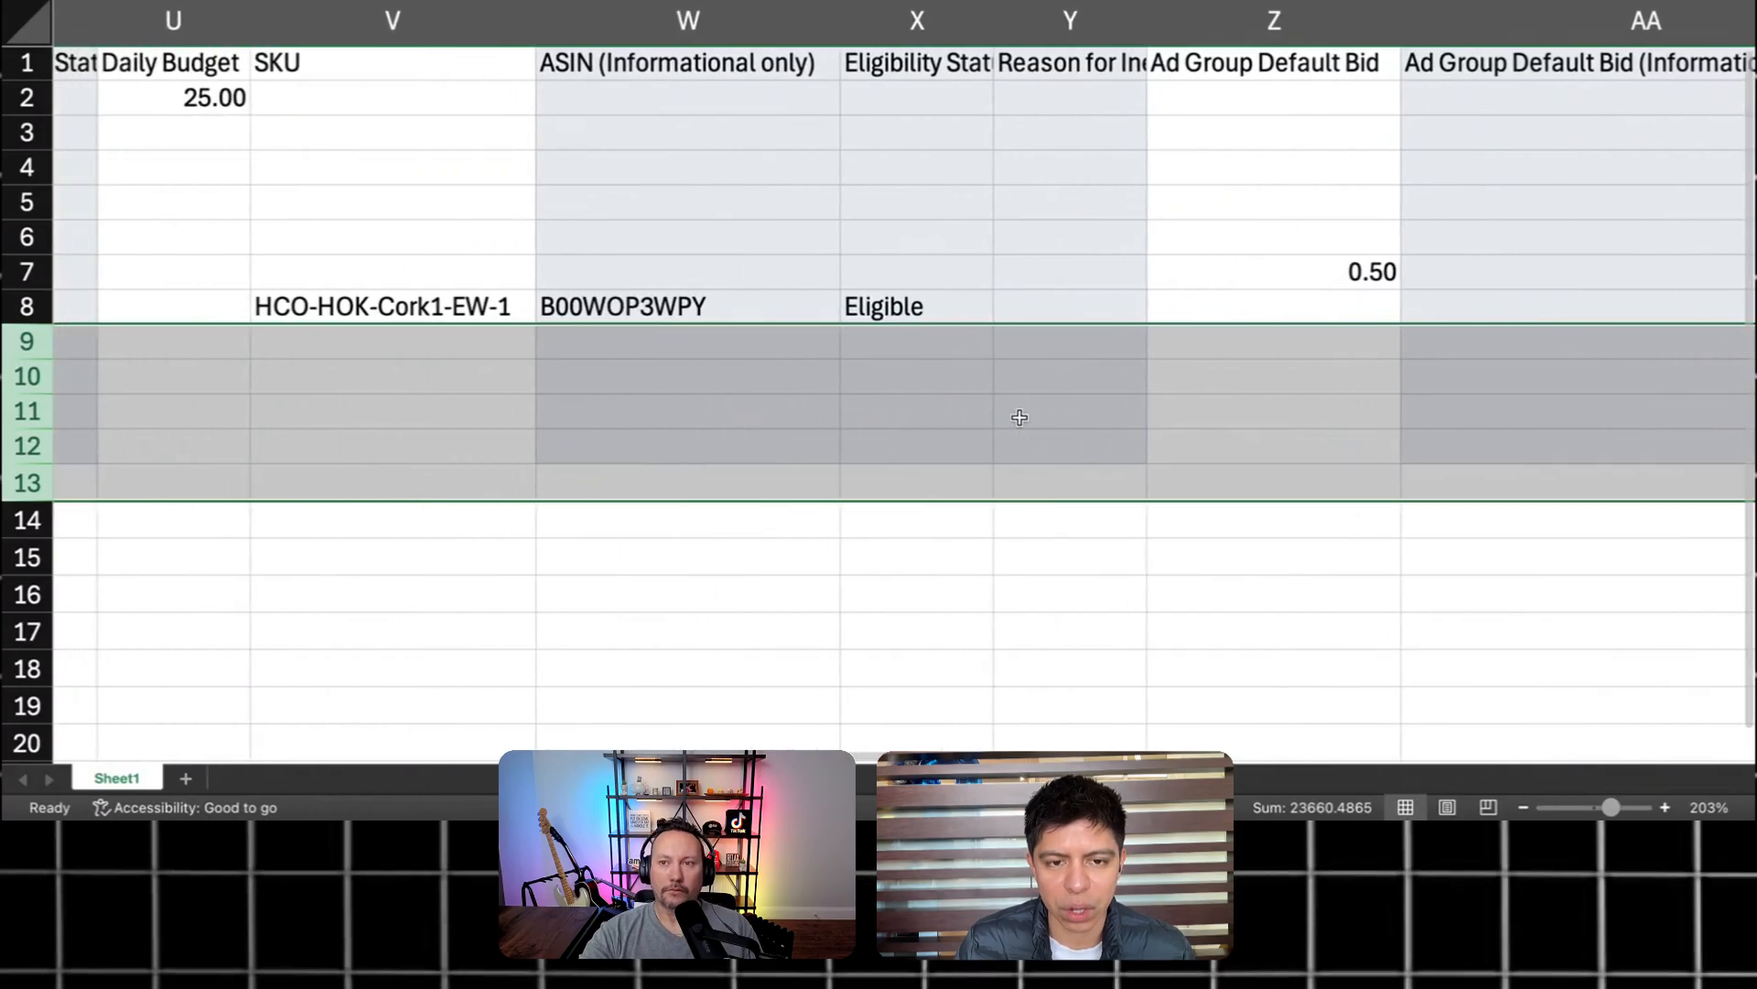
{"action": "scroll", "coordinate": [1019, 417], "scroll_direction": "left", "scroll_amount": 8}
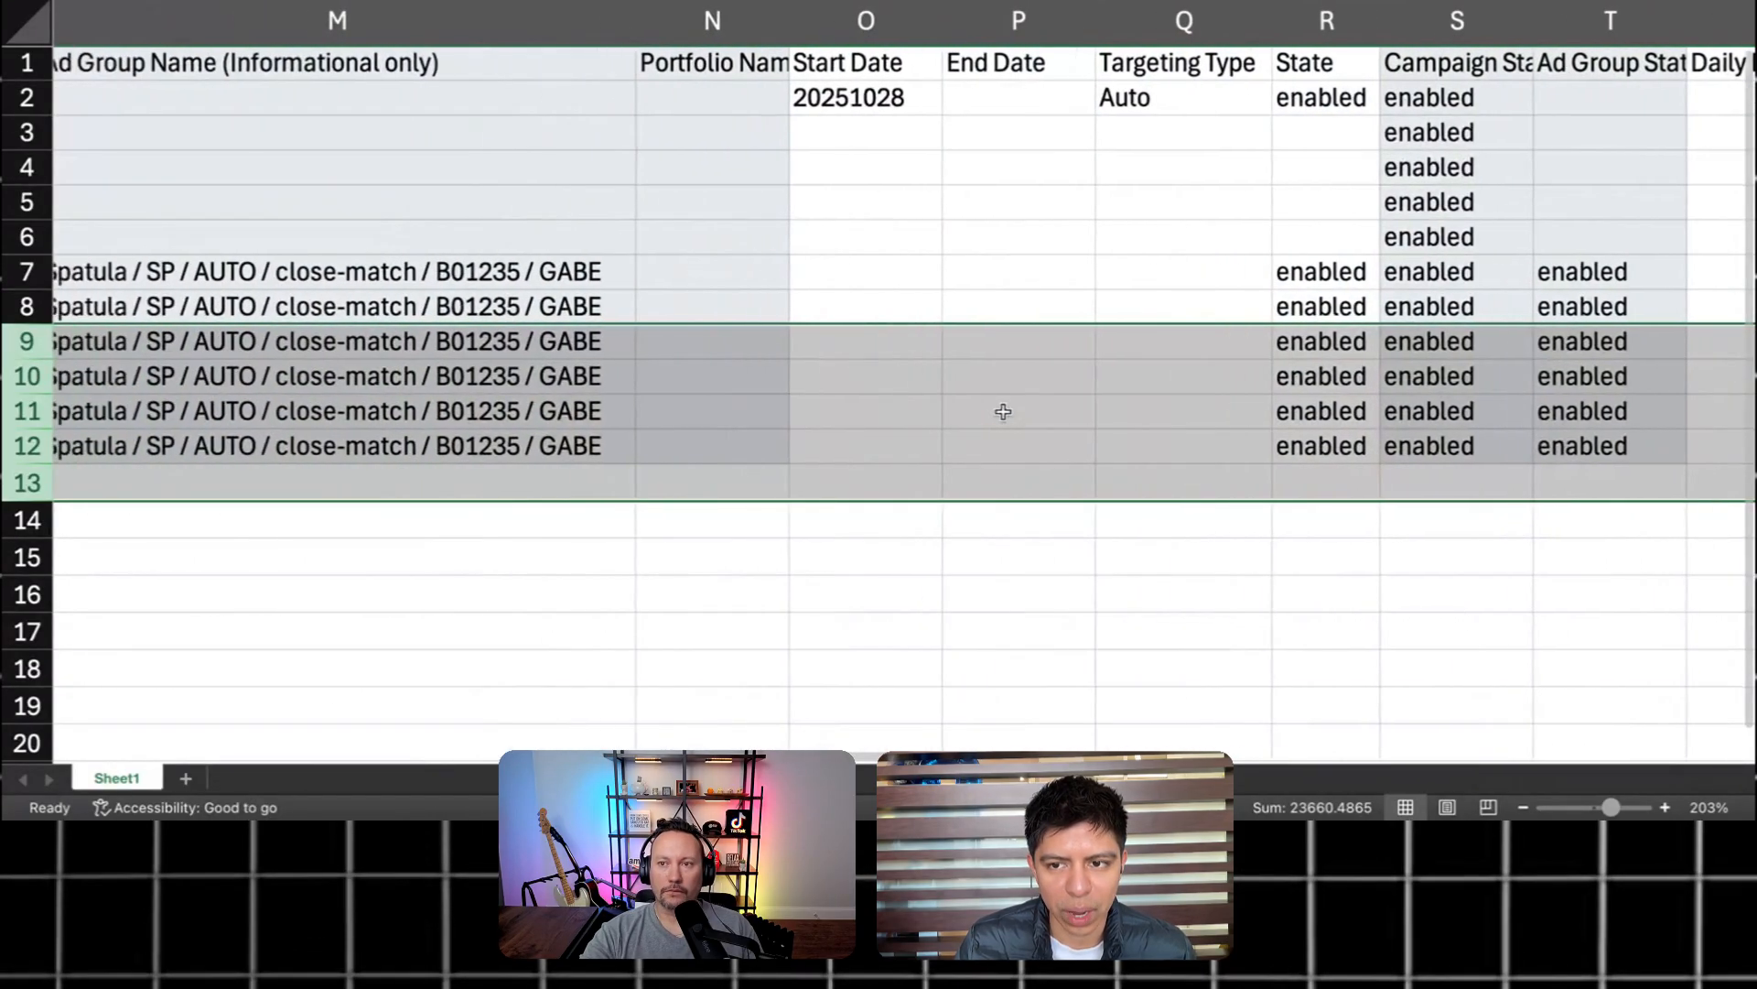
{"action": "scroll", "coordinate": [1005, 412], "scroll_direction": "left", "scroll_amount": 4}
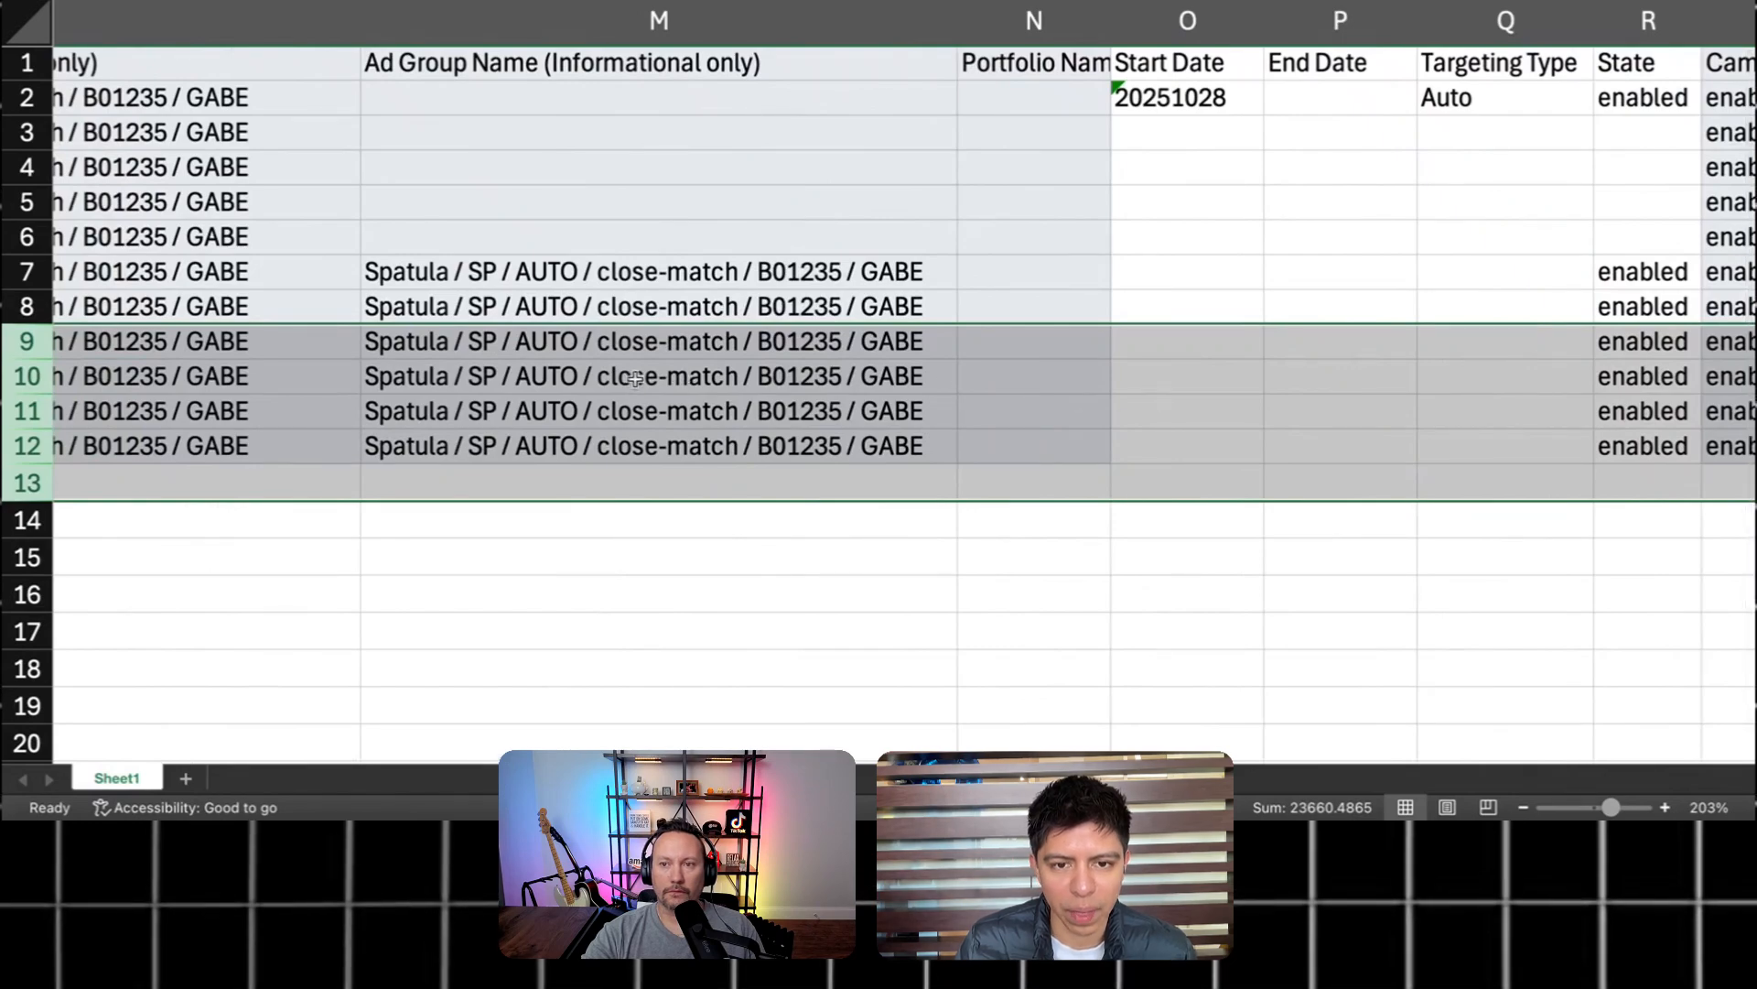
{"action": "scroll", "coordinate": [687, 381], "scroll_direction": "left", "scroll_amount": 10}
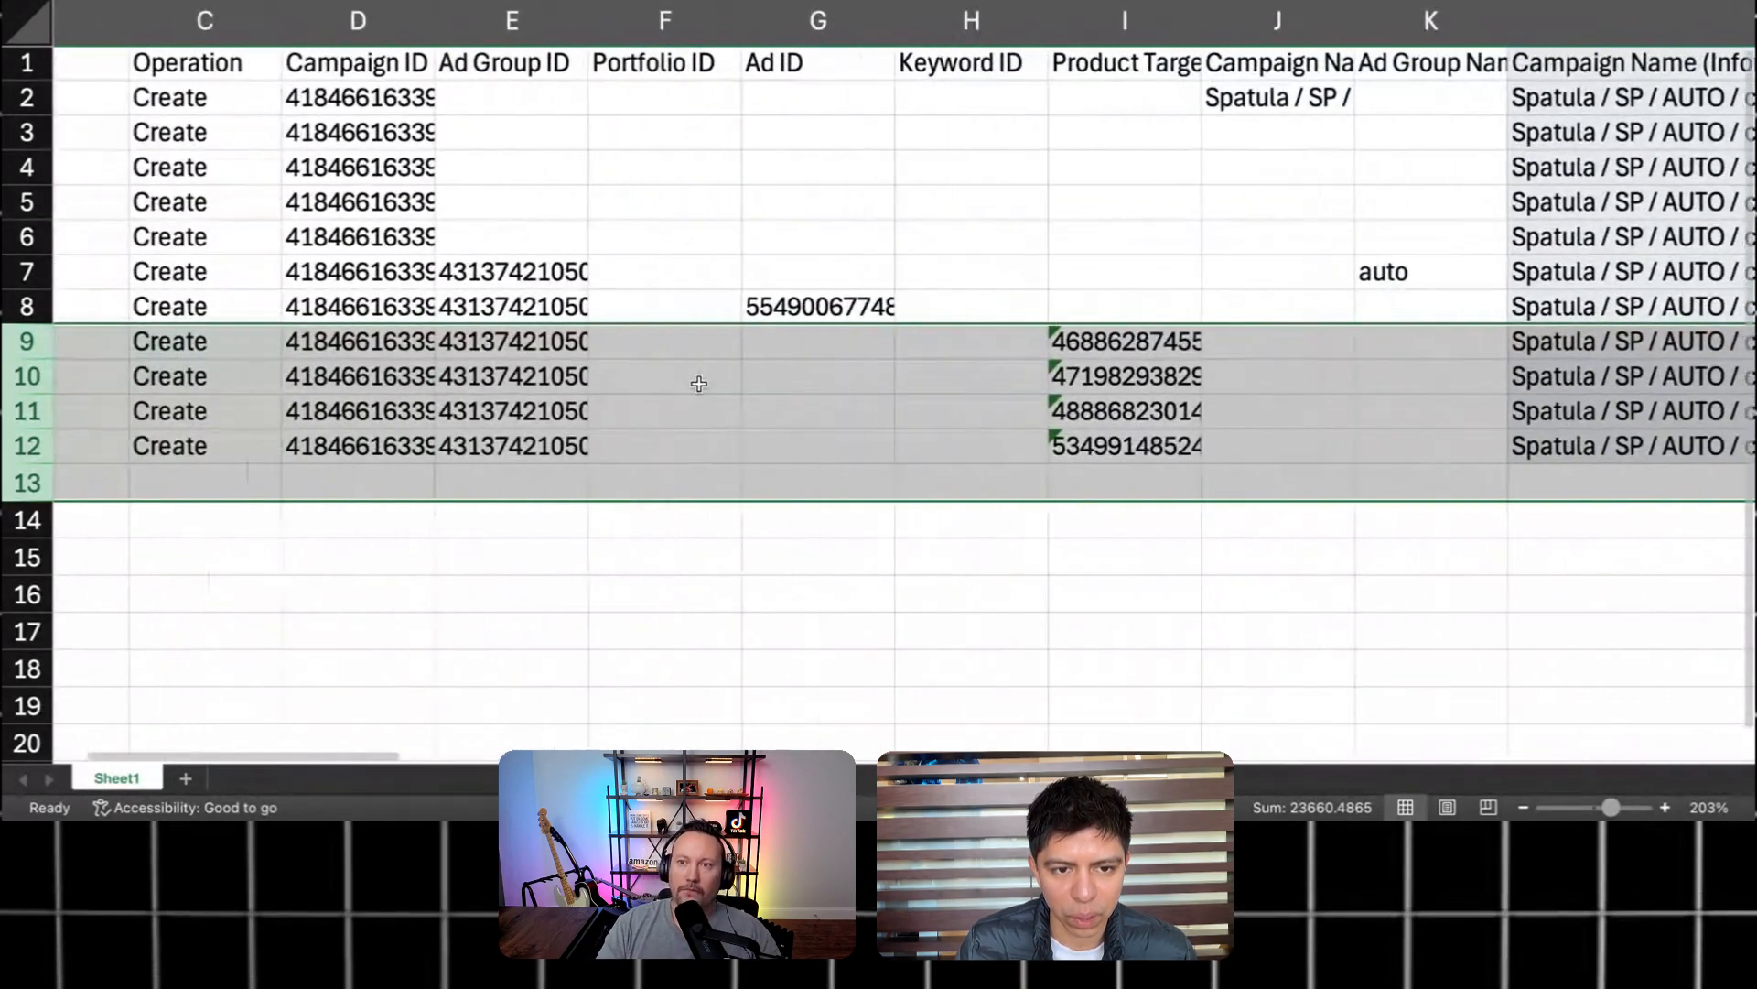
{"action": "scroll", "coordinate": [677, 385], "scroll_direction": "right", "scroll_amount": 10}
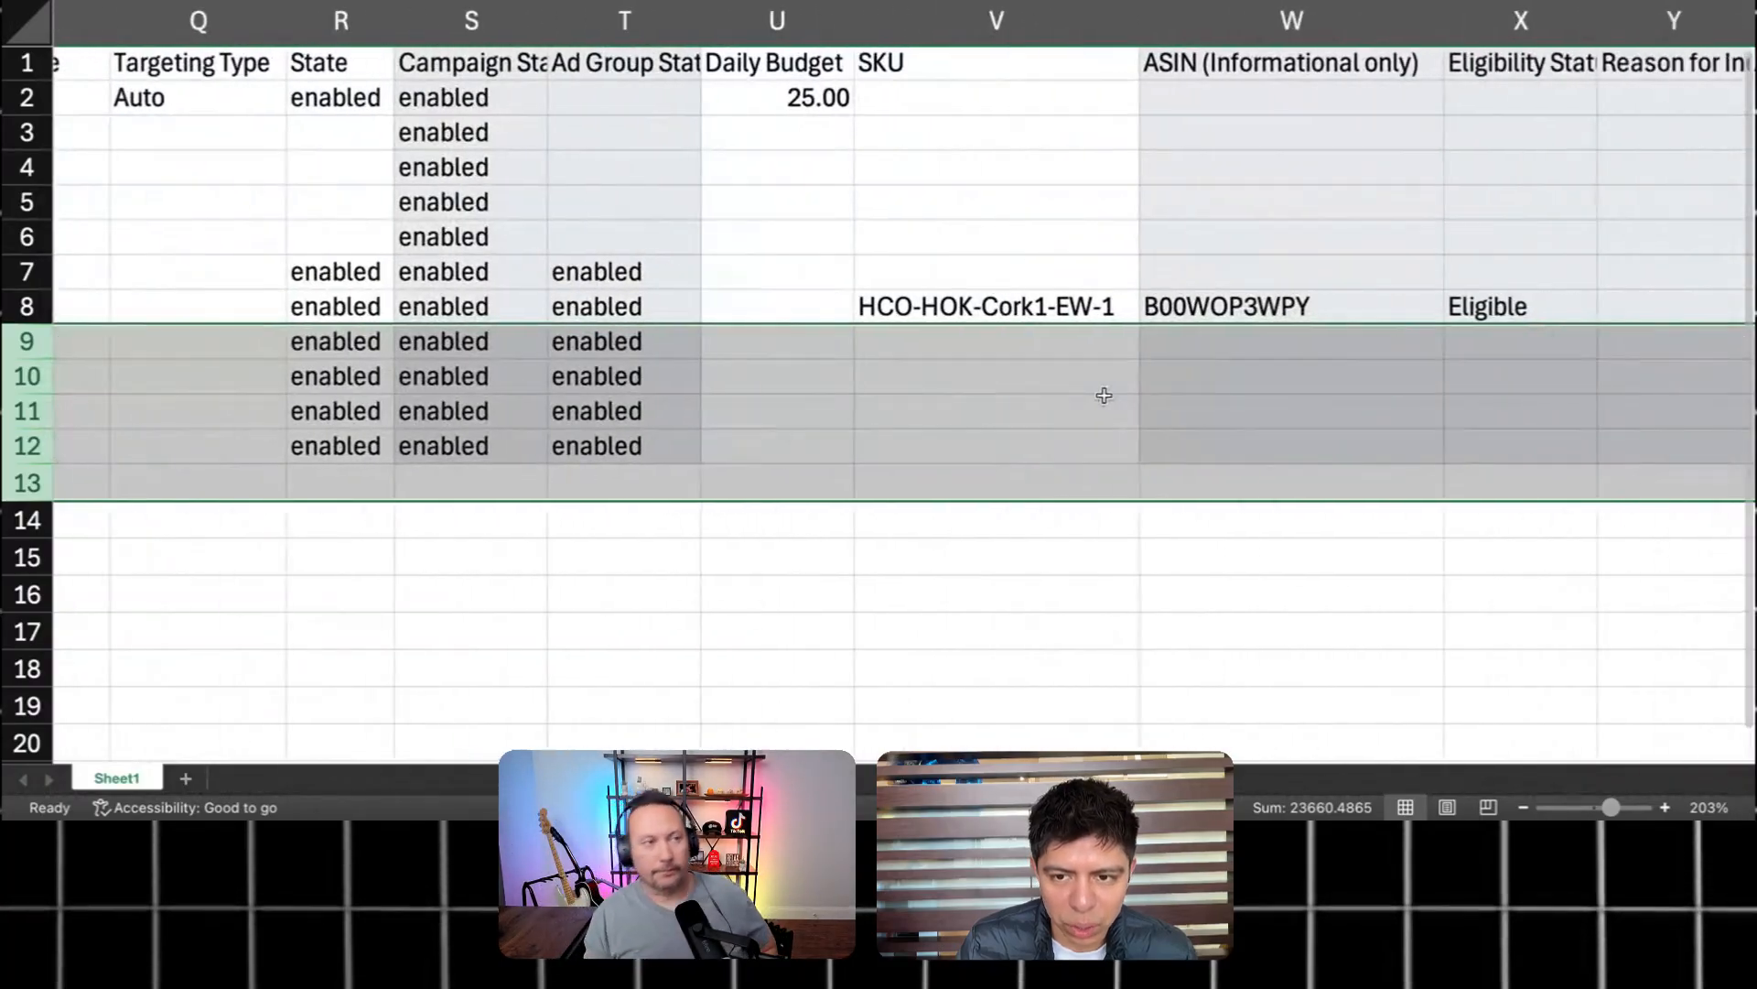
{"action": "scroll", "coordinate": [1103, 395], "scroll_direction": "right", "scroll_amount": 12}
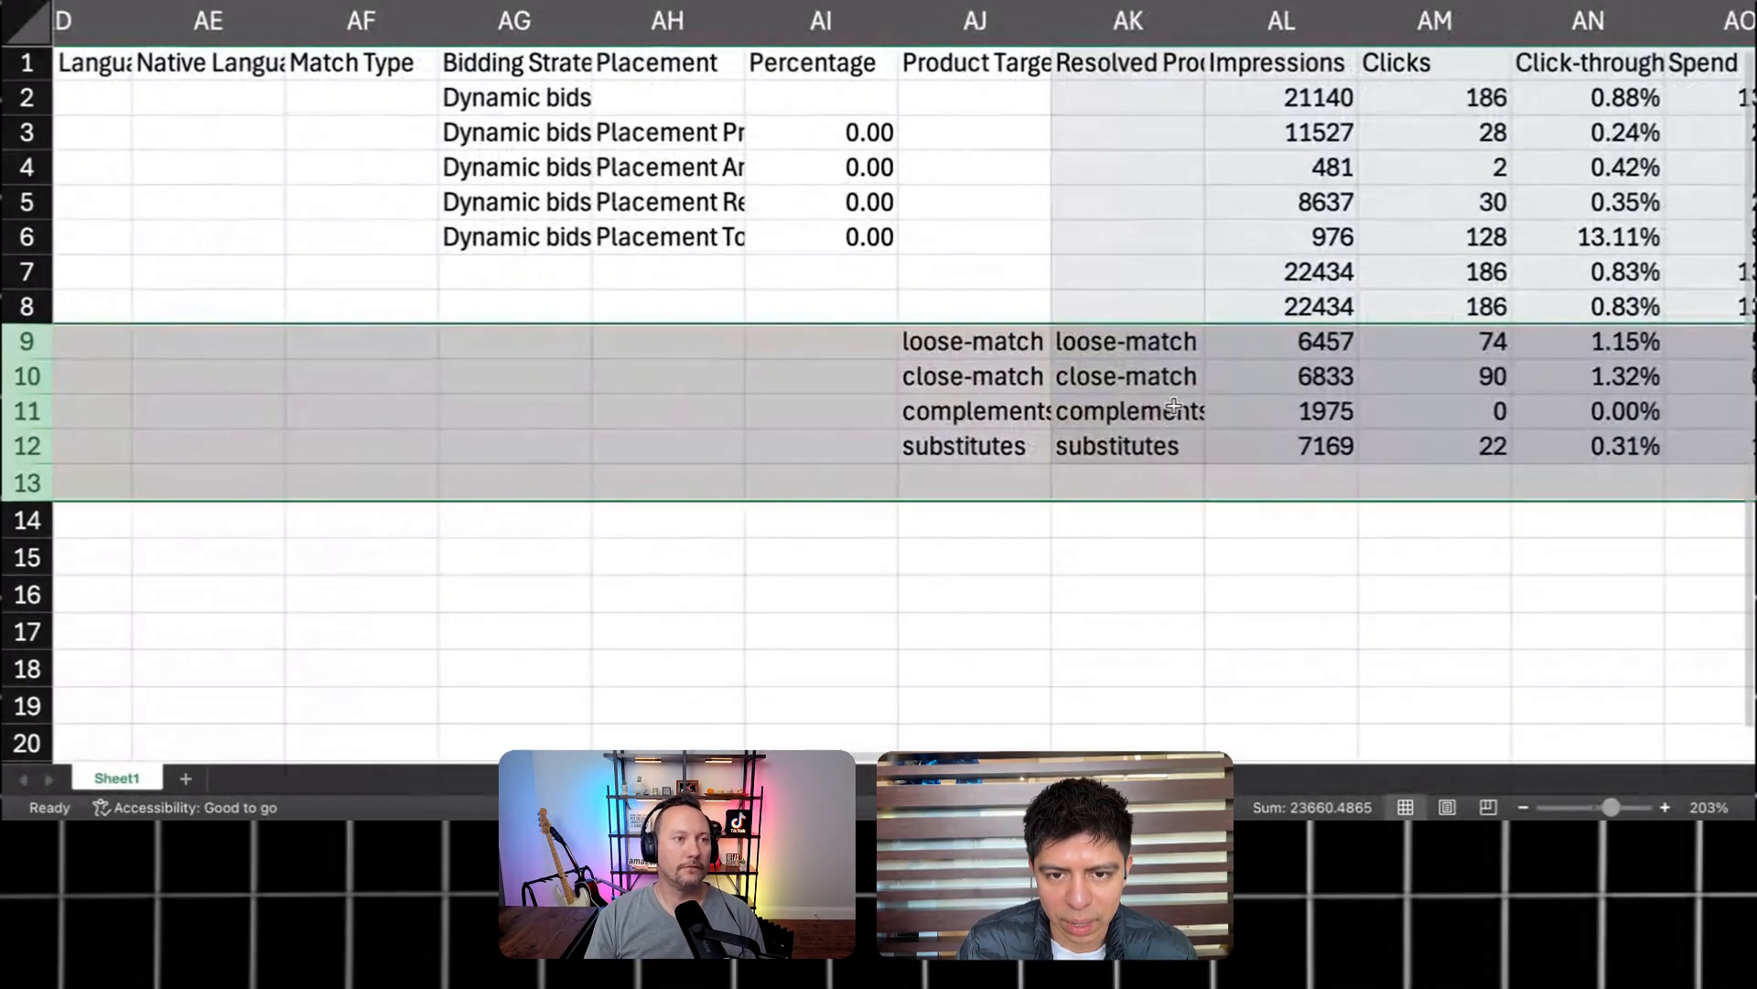
{"action": "scroll", "coordinate": [1175, 405], "scroll_direction": "right", "scroll_amount": 3}
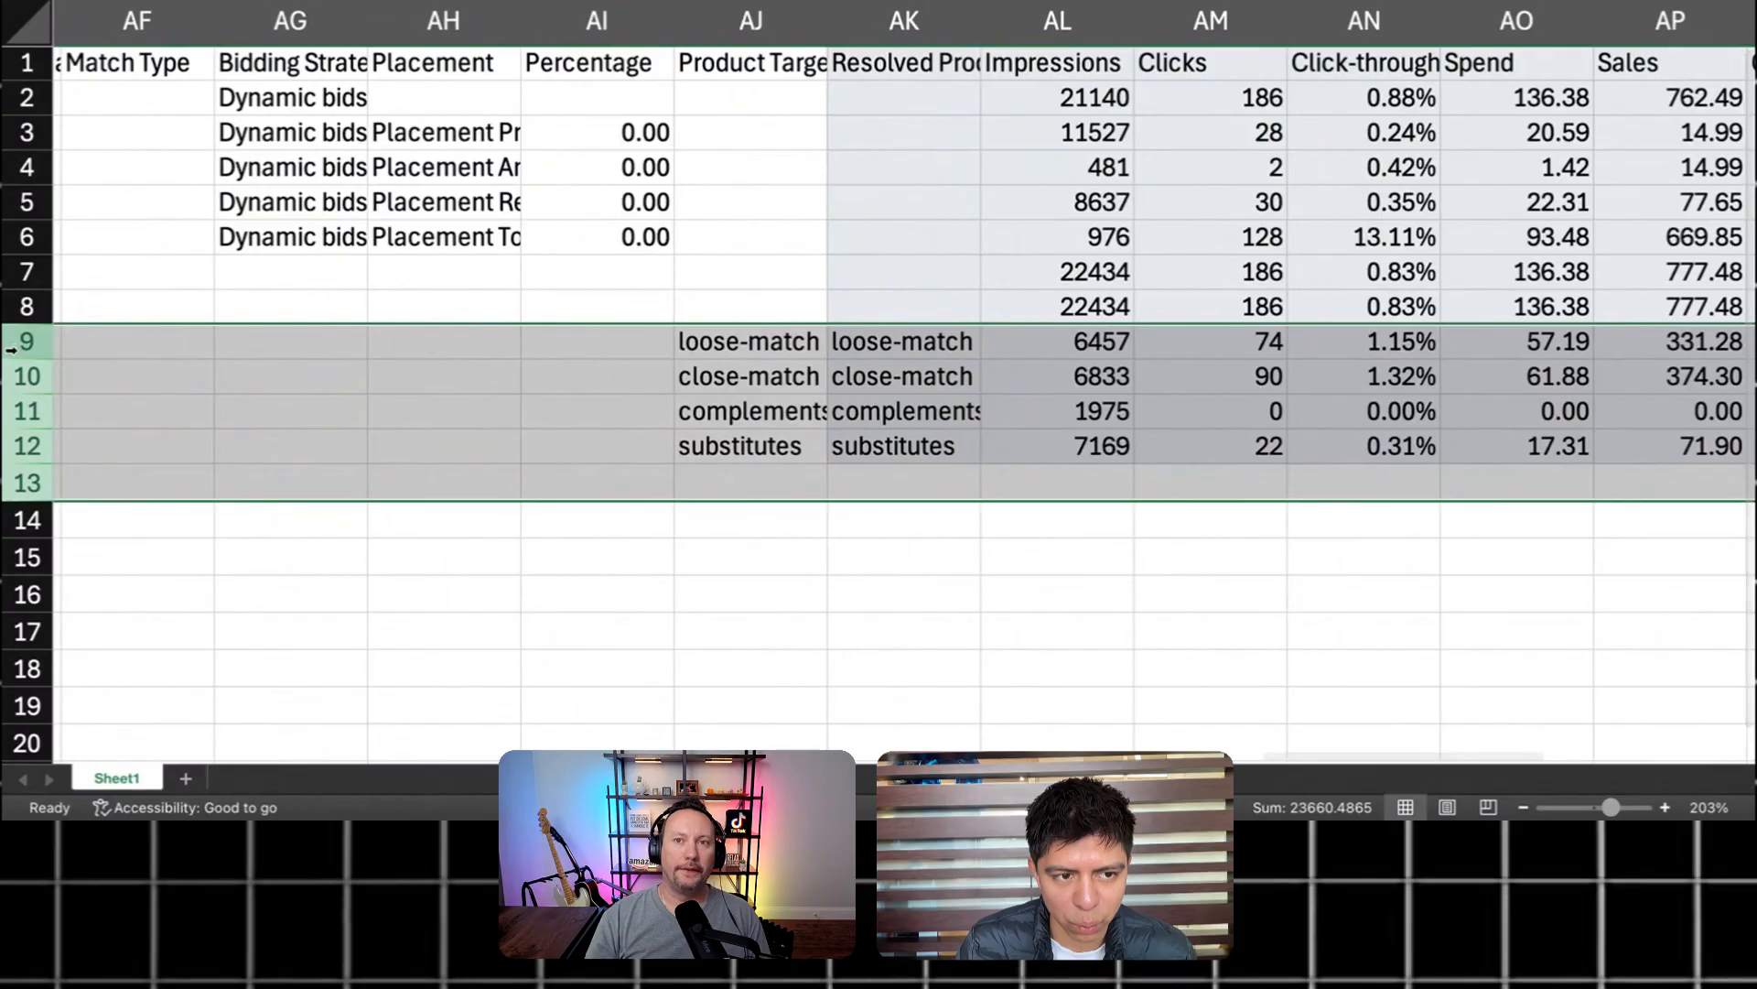
Step: Make the close-match product targeting row 10 bold
{"action": "left_click", "coordinate": [22, 376]}
{"action": "scroll", "coordinate": [22, 376], "scroll_direction": "left", "scroll_amount": 1}
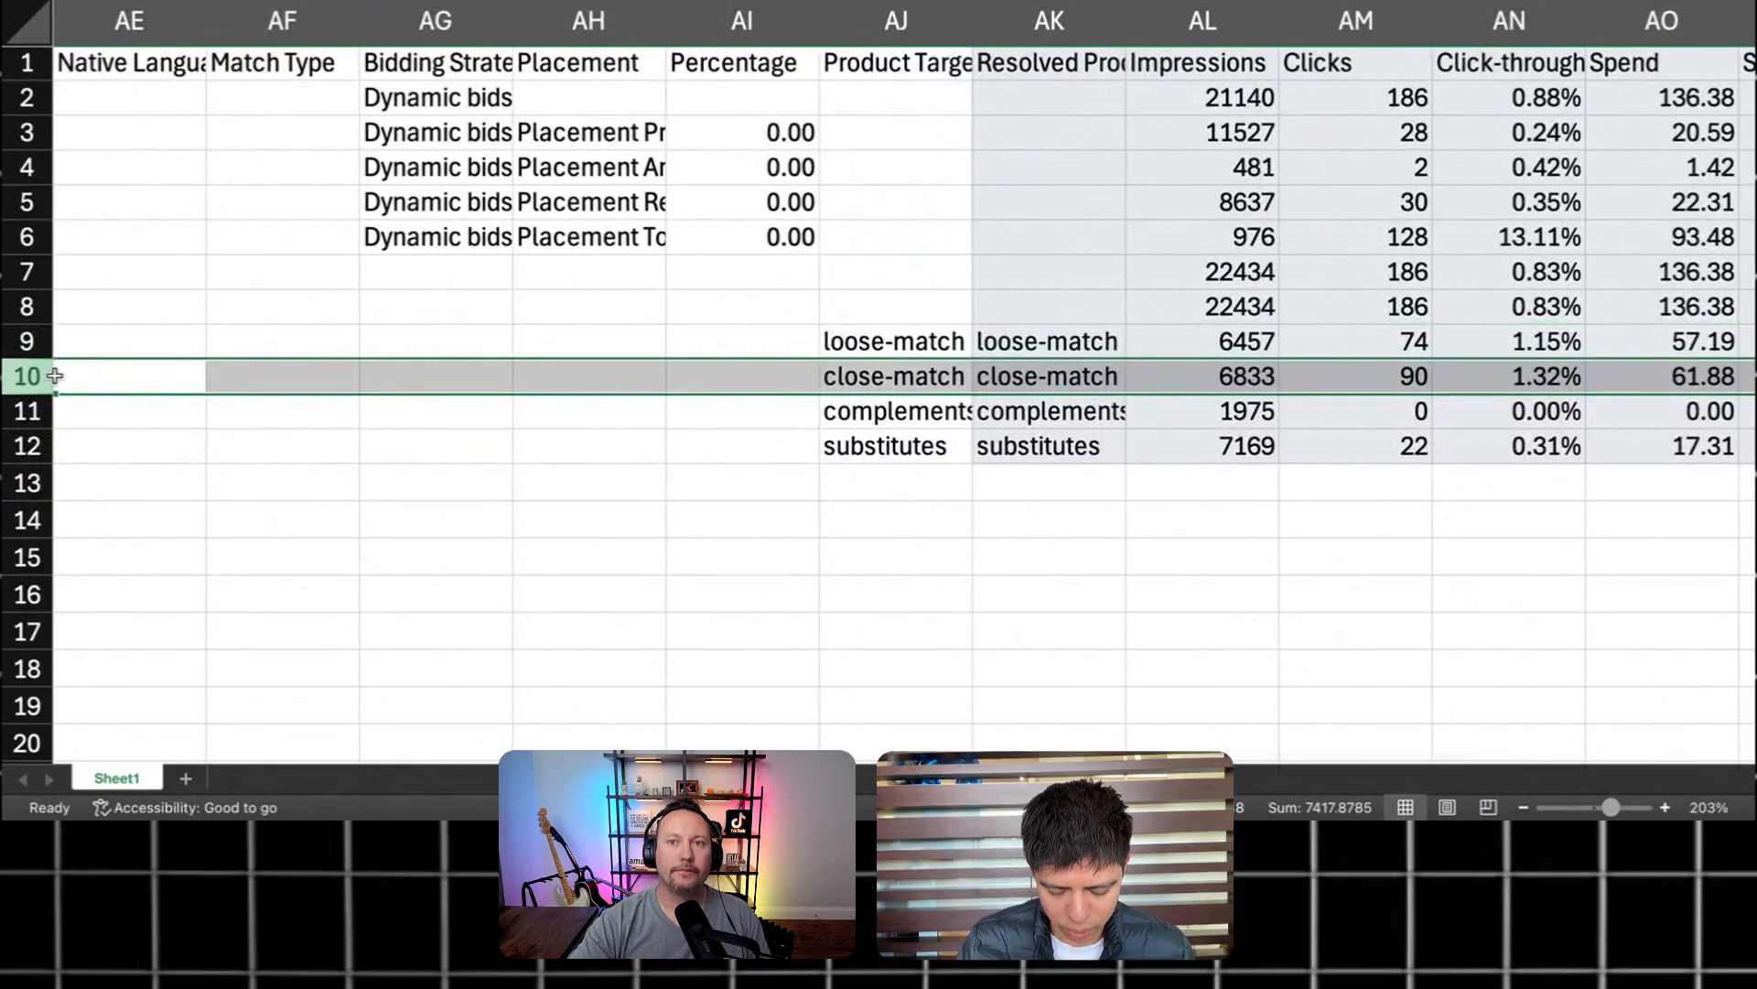
{"action": "key", "text": "ctrl+b"}
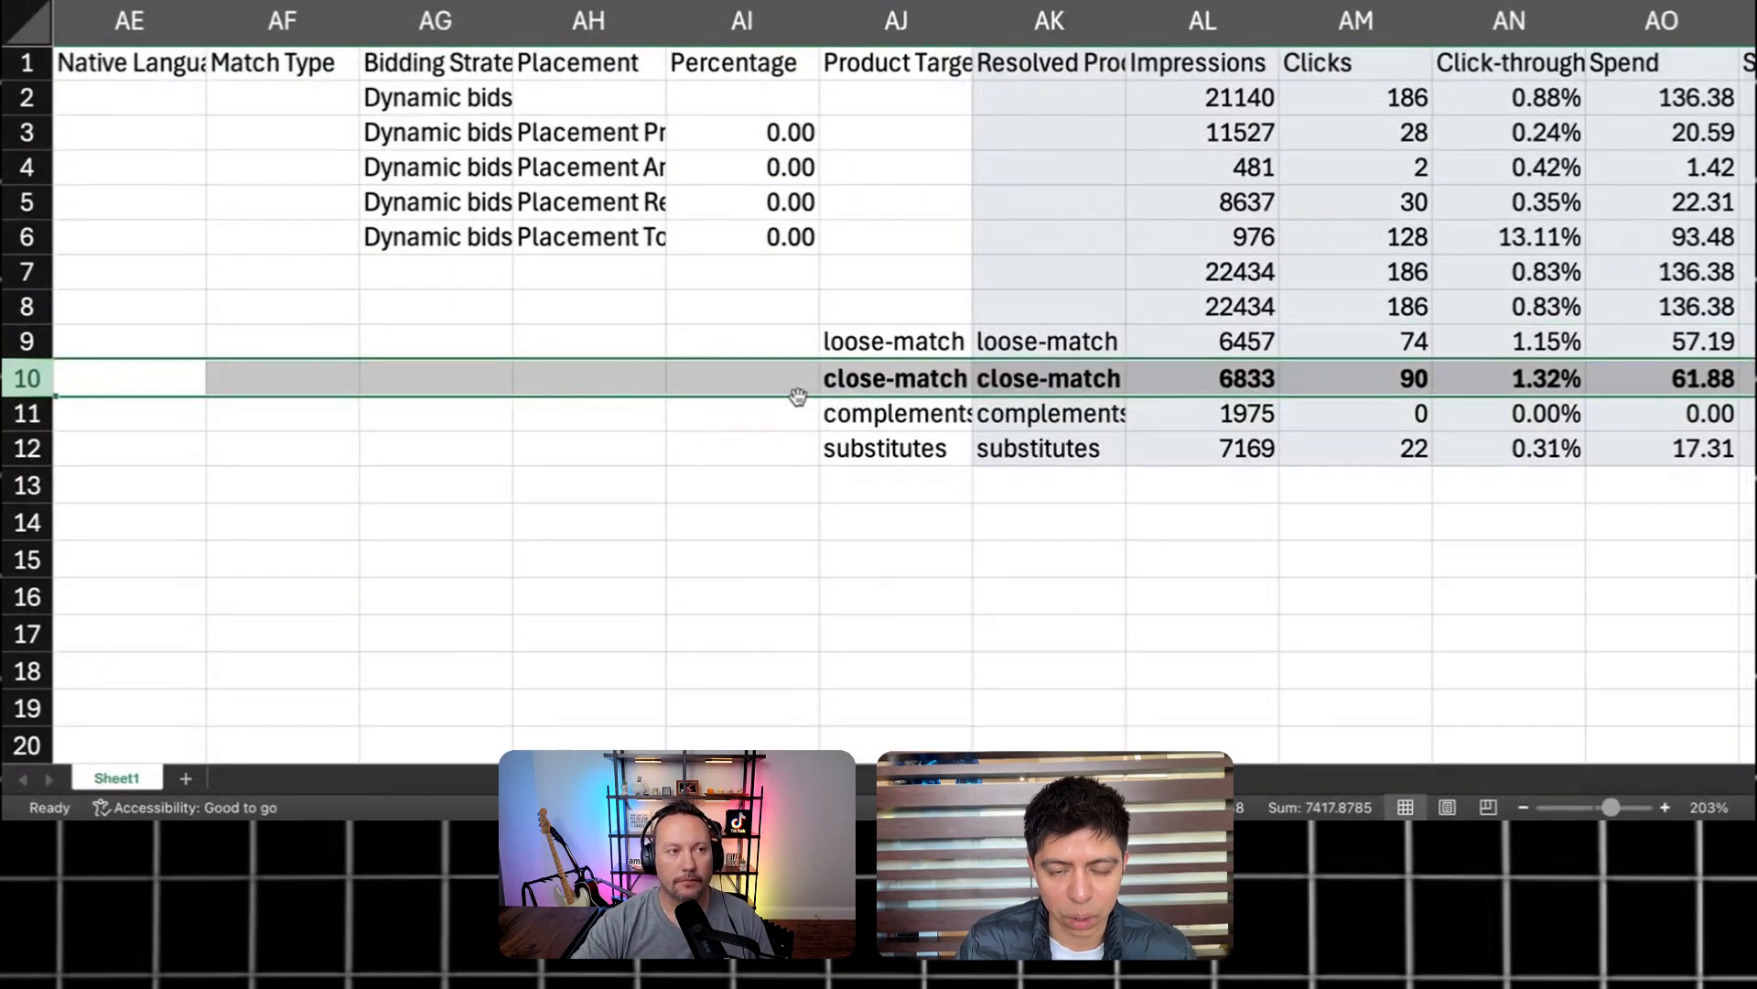
{"action": "left_click", "coordinate": [906, 343]}
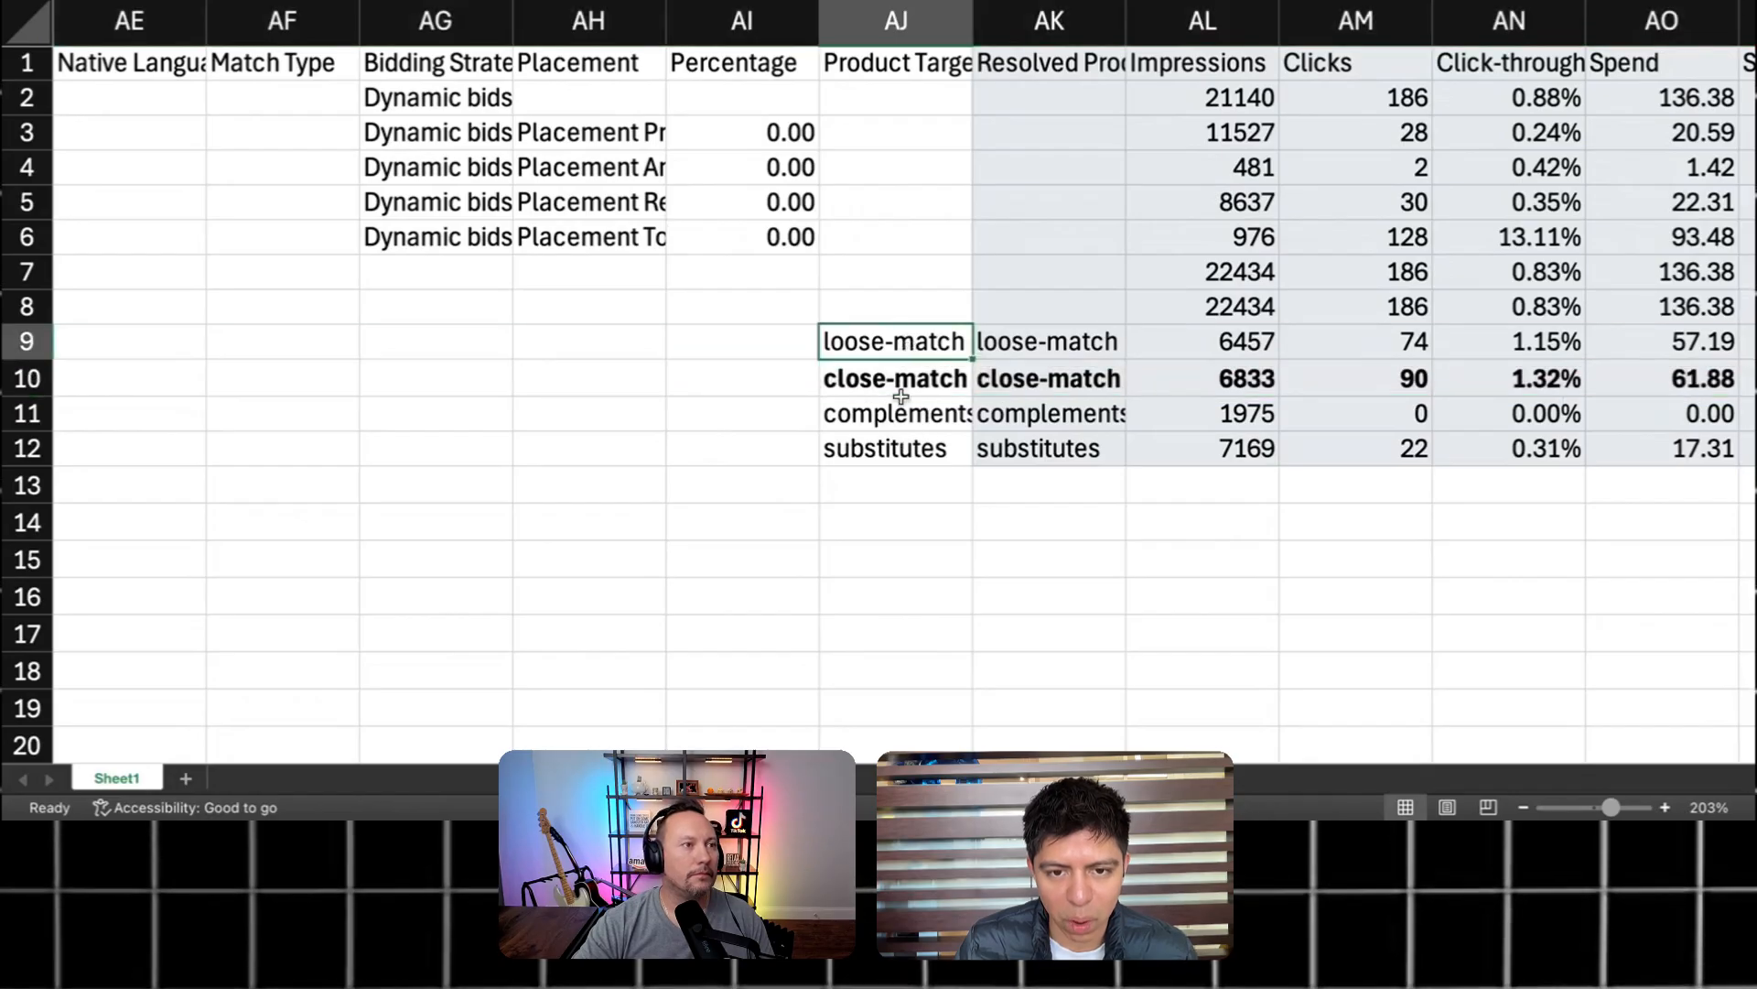
Step: Set the State of the loose-match product targeting row 9 to paused
{"action": "left_click", "coordinate": [897, 460]}
{"action": "scroll", "coordinate": [962, 448], "scroll_direction": "right", "scroll_amount": 2}
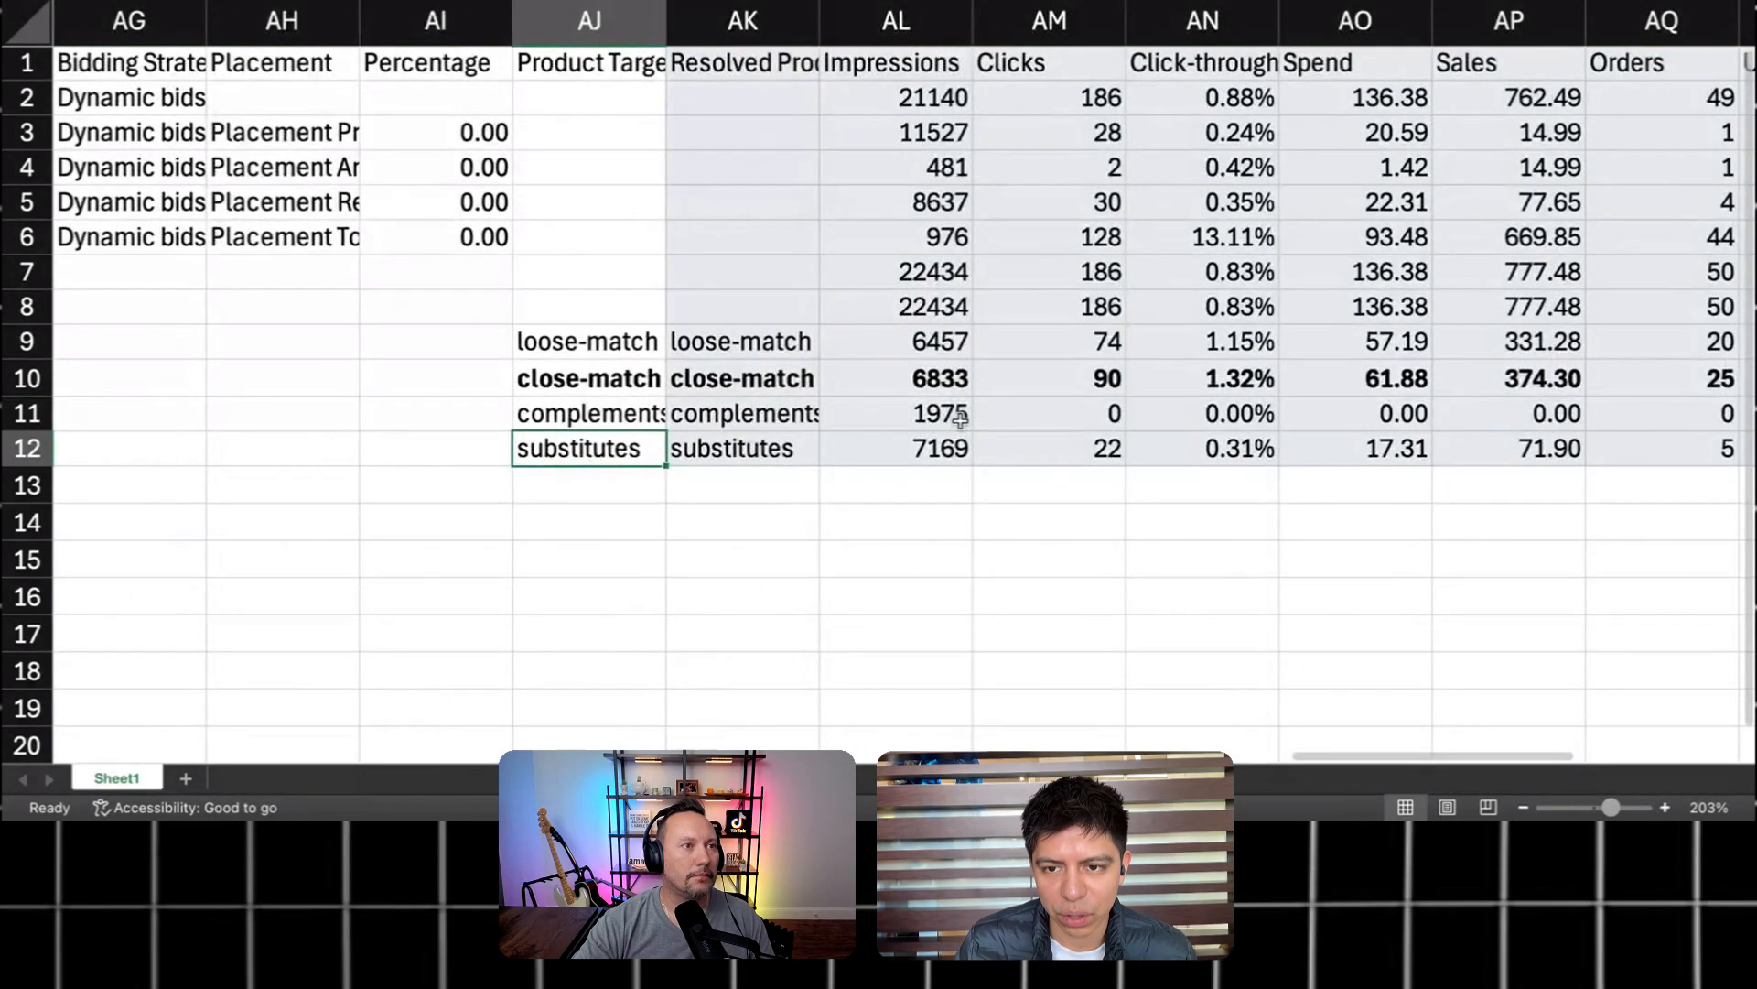
{"action": "scroll", "coordinate": [959, 419], "scroll_direction": "right", "scroll_amount": 9}
{"action": "scroll", "coordinate": [984, 421], "scroll_direction": "left", "scroll_amount": 15}
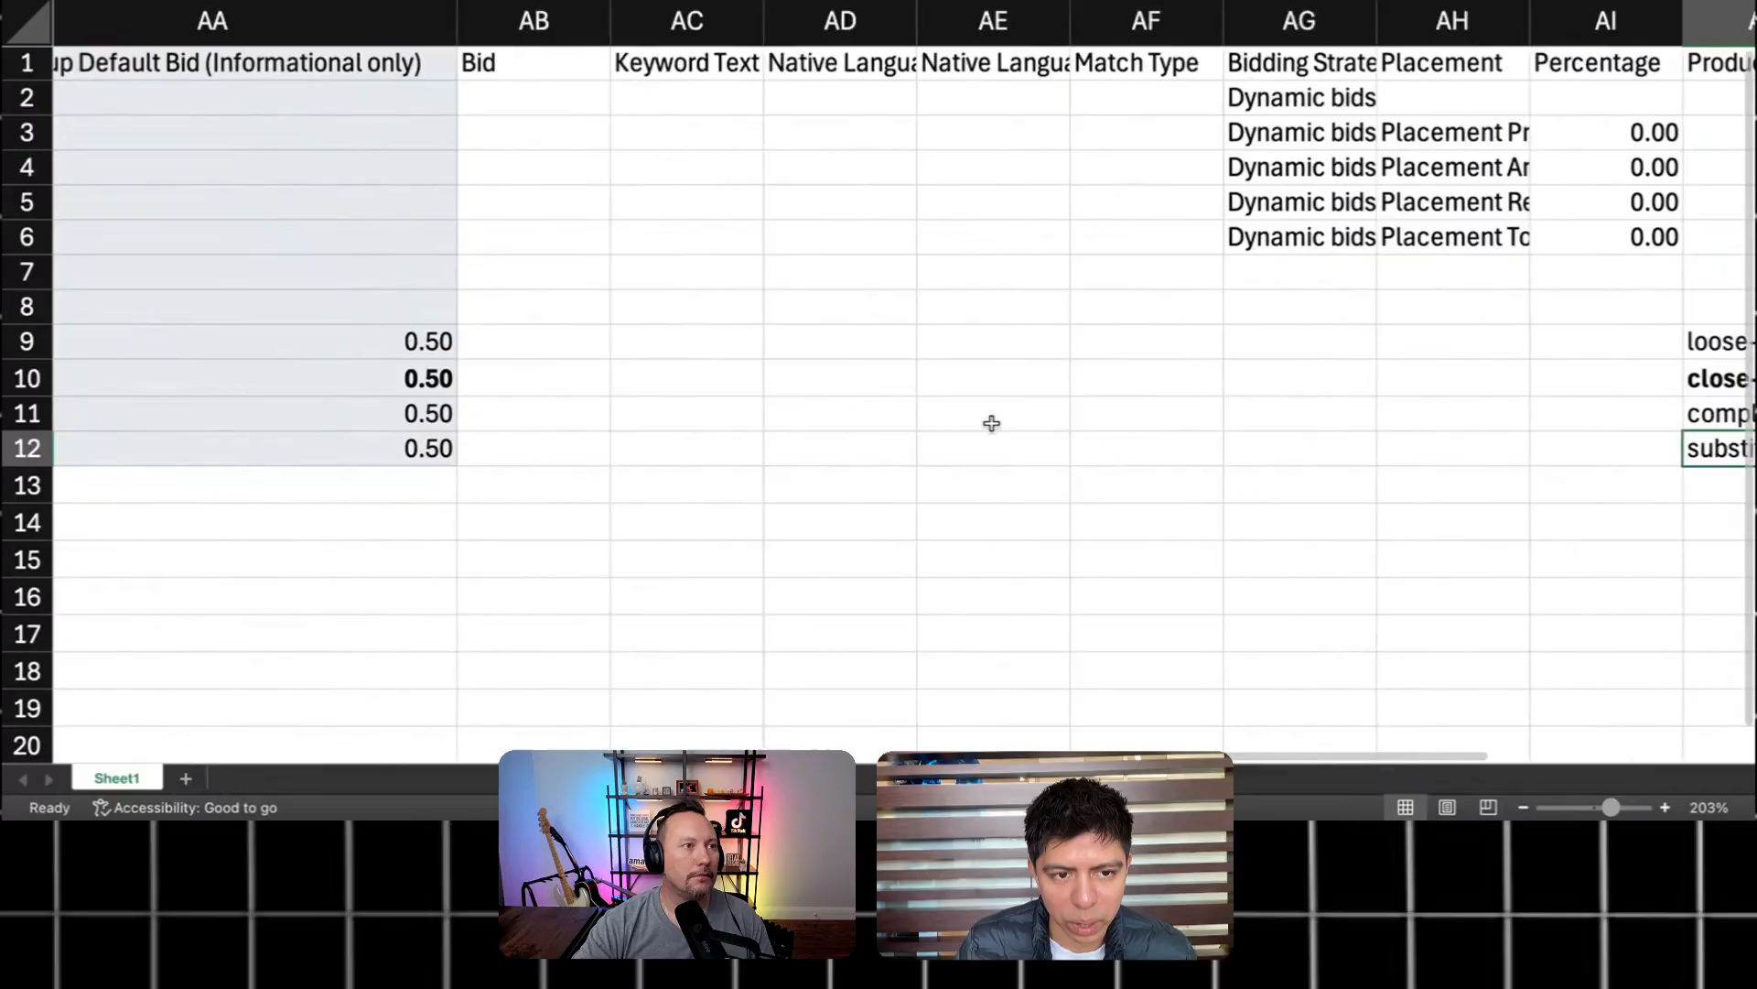
{"action": "scroll", "coordinate": [991, 423], "scroll_direction": "left", "scroll_amount": 10}
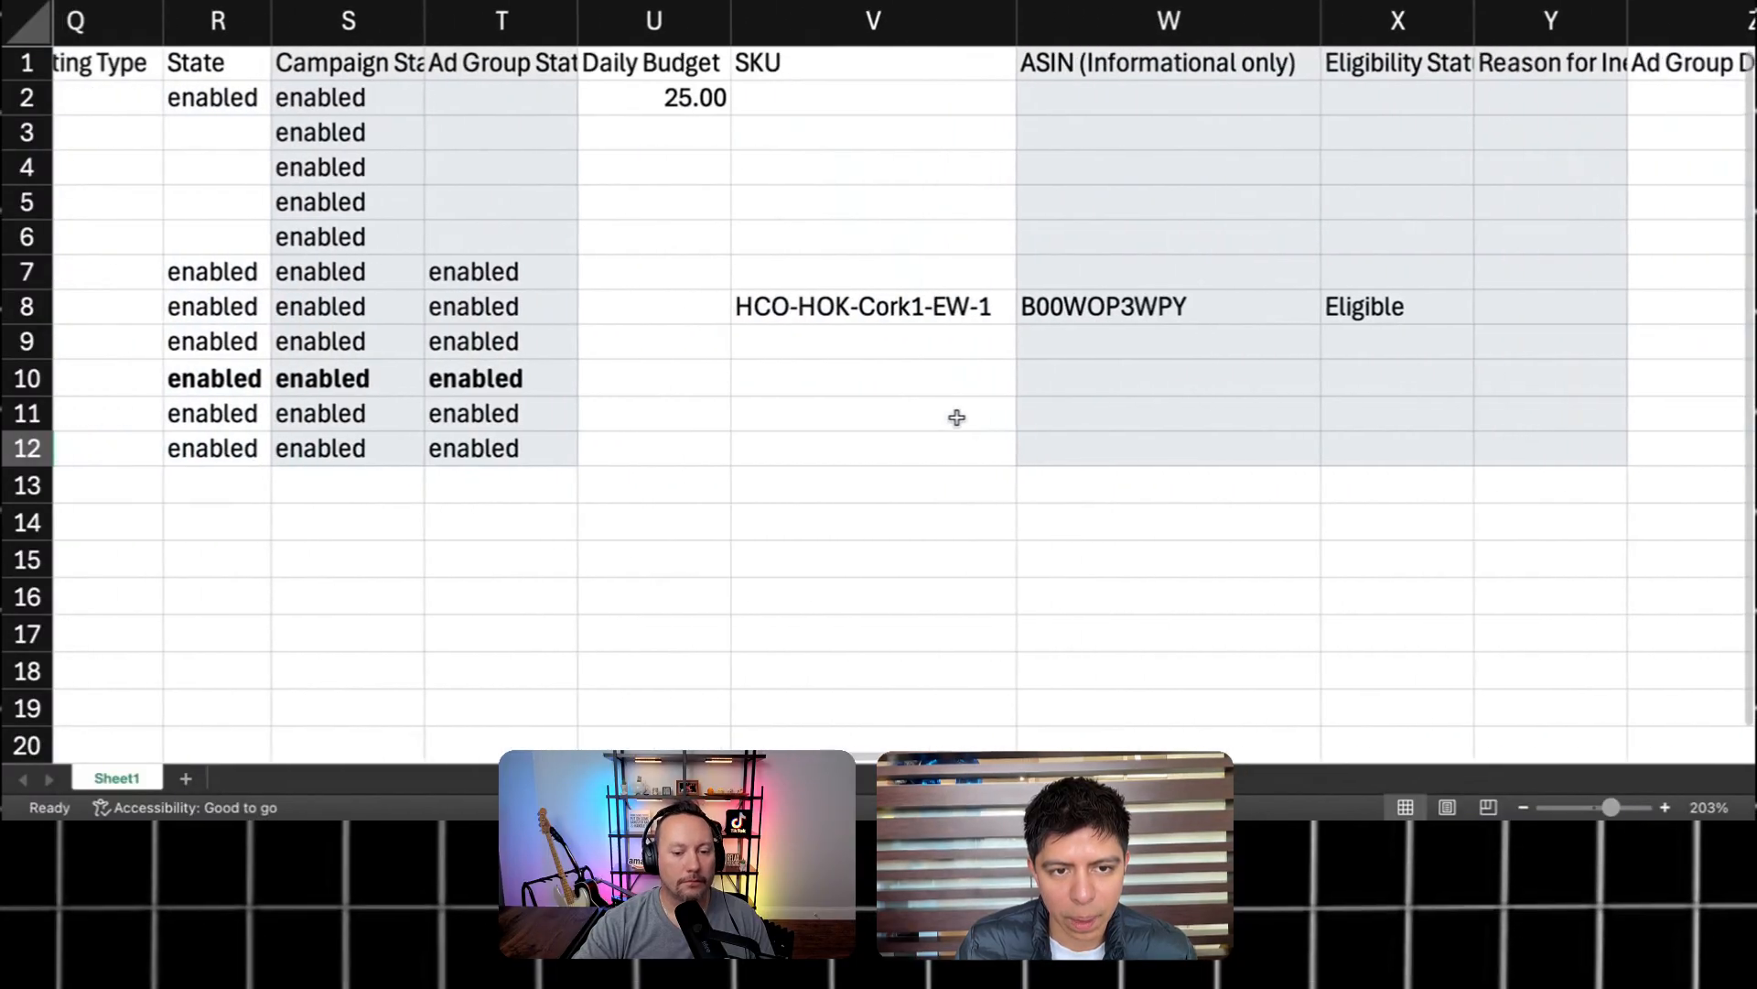
{"action": "scroll", "coordinate": [956, 417], "scroll_direction": "left", "scroll_amount": 2}
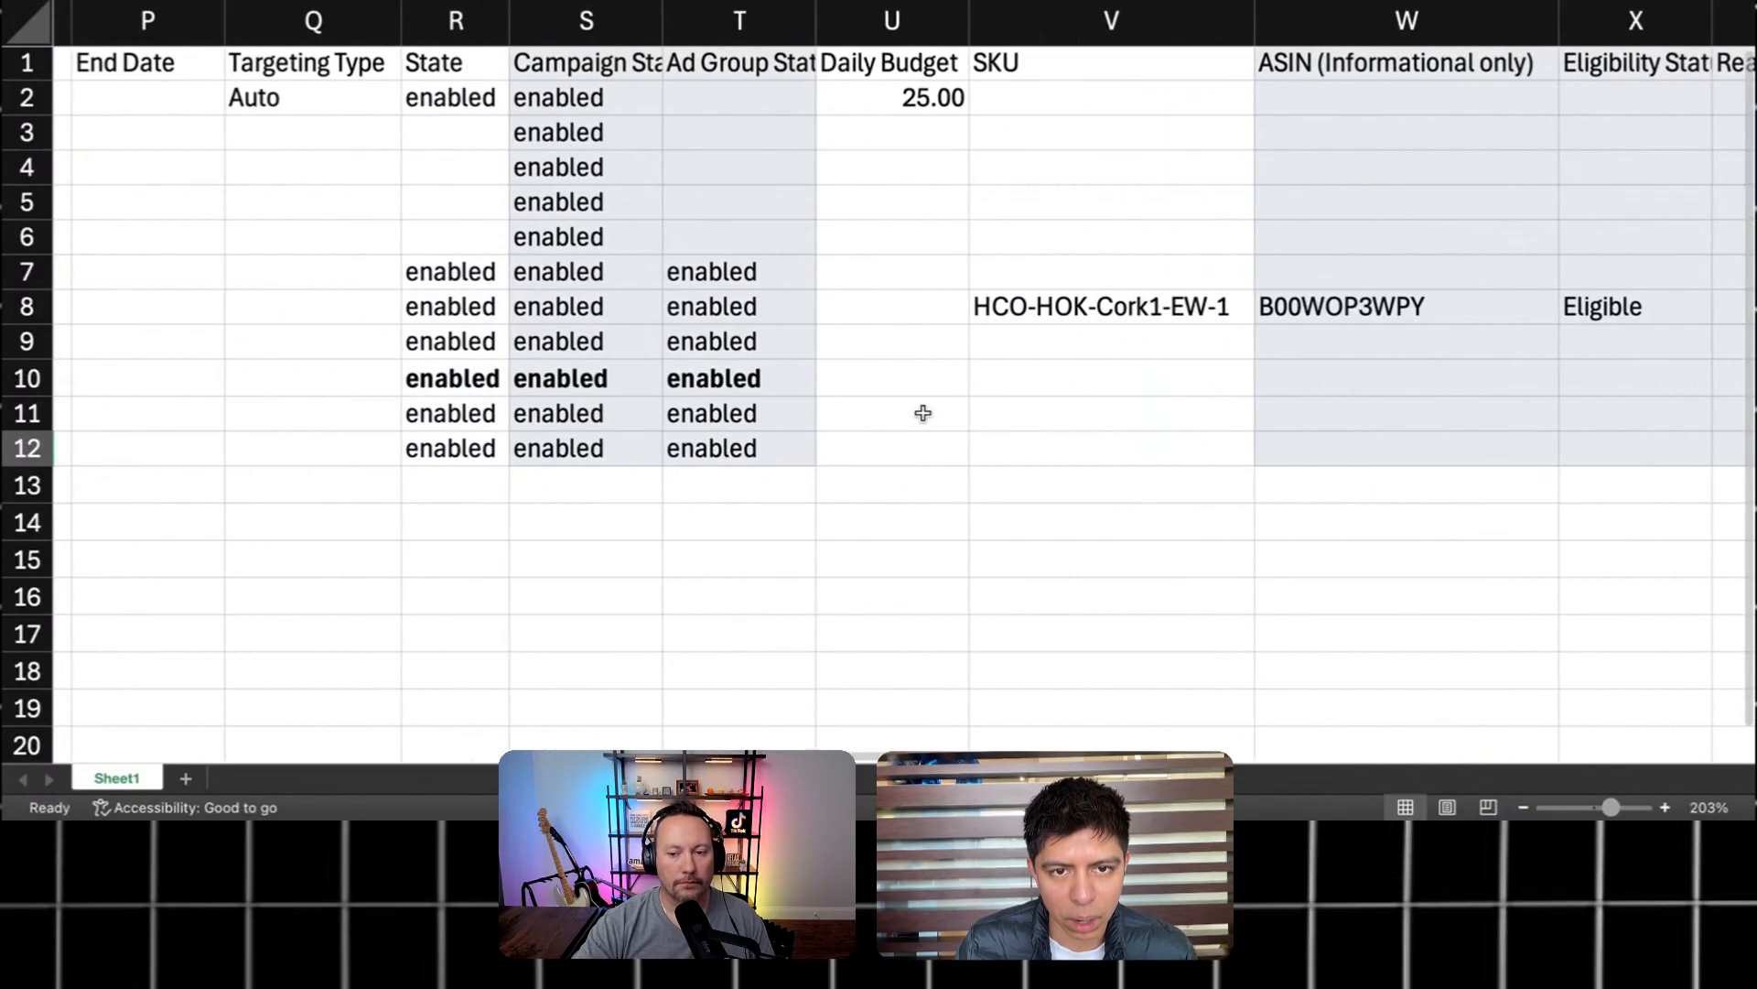
{"action": "left_click", "coordinate": [424, 335]}
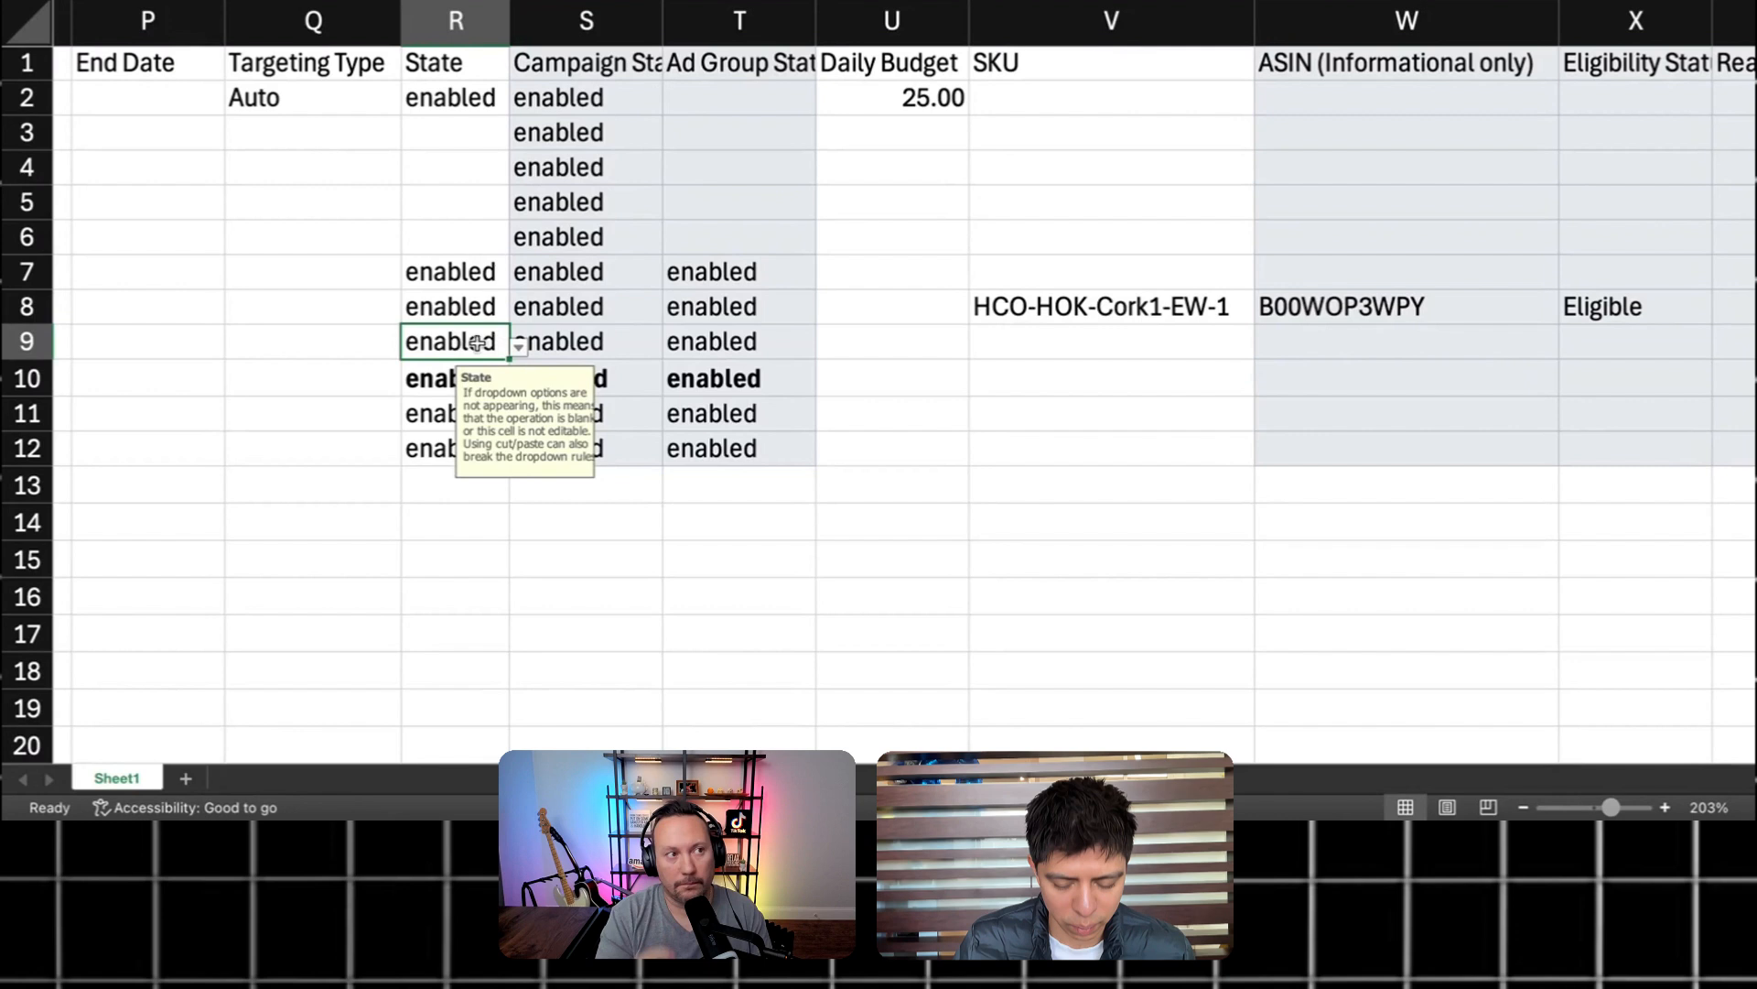
{"action": "type", "text": "paused"}
{"action": "key", "text": "Return"}
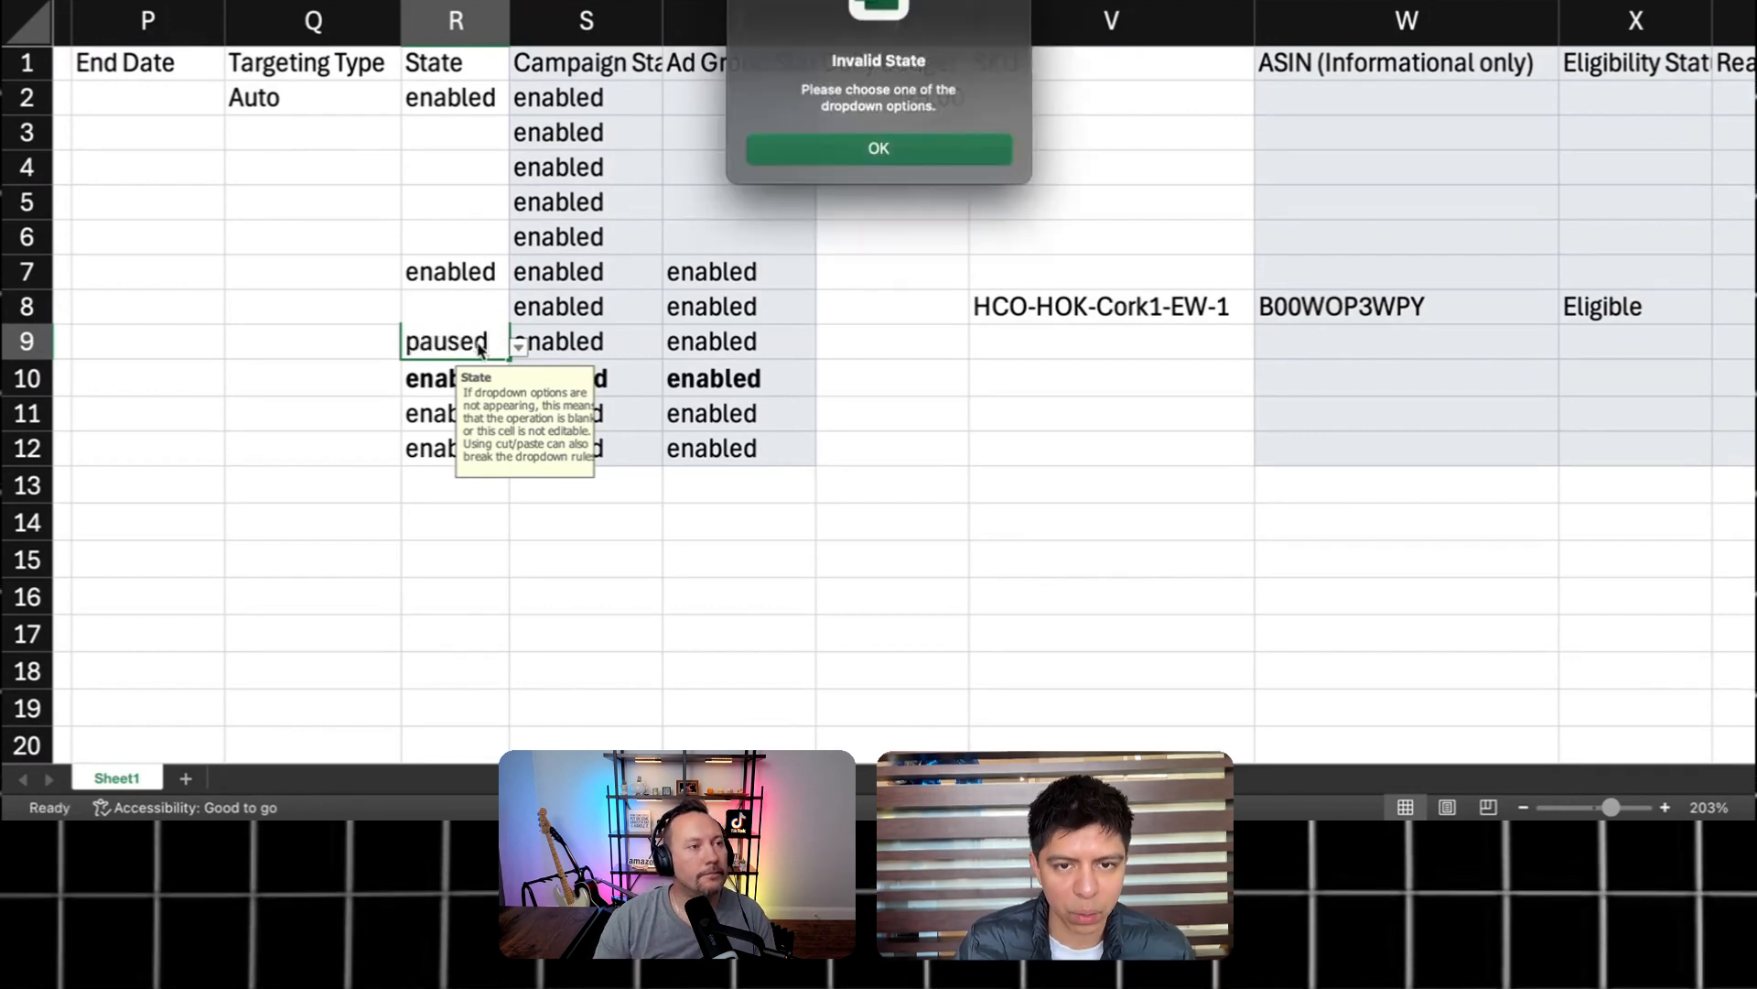
{"action": "left_click", "coordinate": [913, 141]}
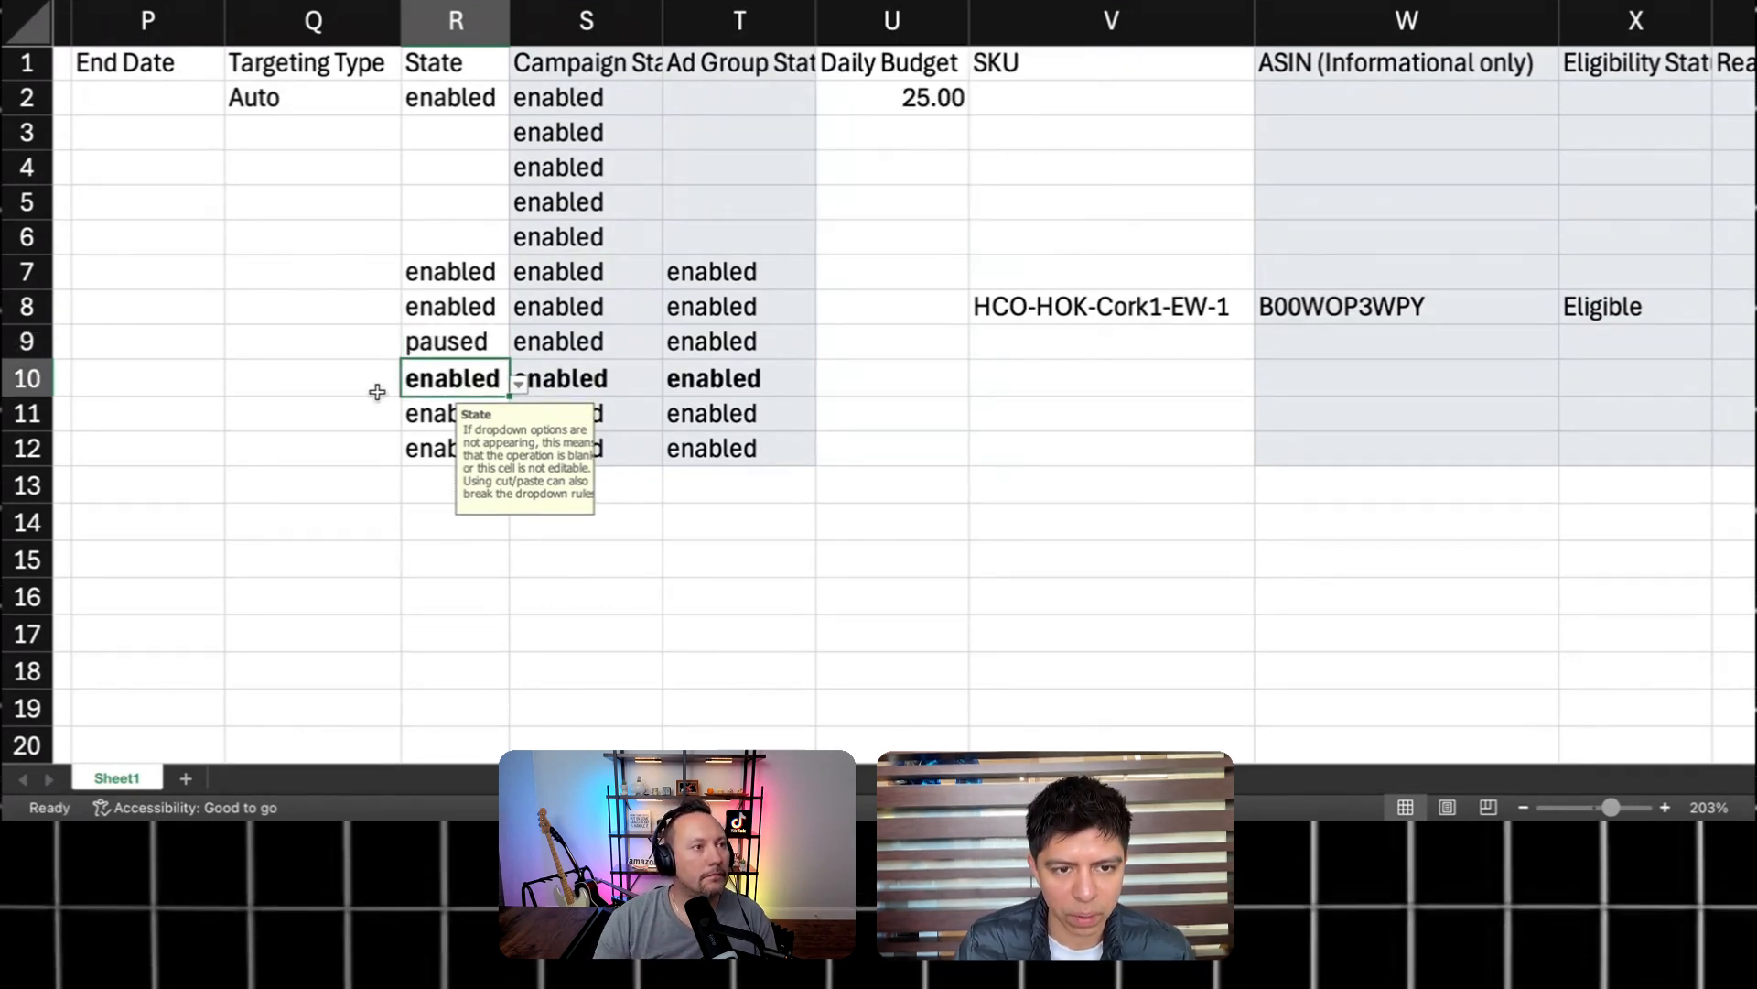
Step: Copy the paused State from R9 to the complements and substitutes targeting rows, R11 and R12
{"action": "left_click", "coordinate": [431, 351]}
{"action": "left_click", "coordinate": [421, 416]}
{"action": "type", "text": "paused"}
{"action": "left_click", "coordinate": [422, 449]}
{"action": "type", "text": "paused"}
{"action": "left_click", "coordinate": [396, 451]}
{"action": "left_click", "coordinate": [489, 460]}
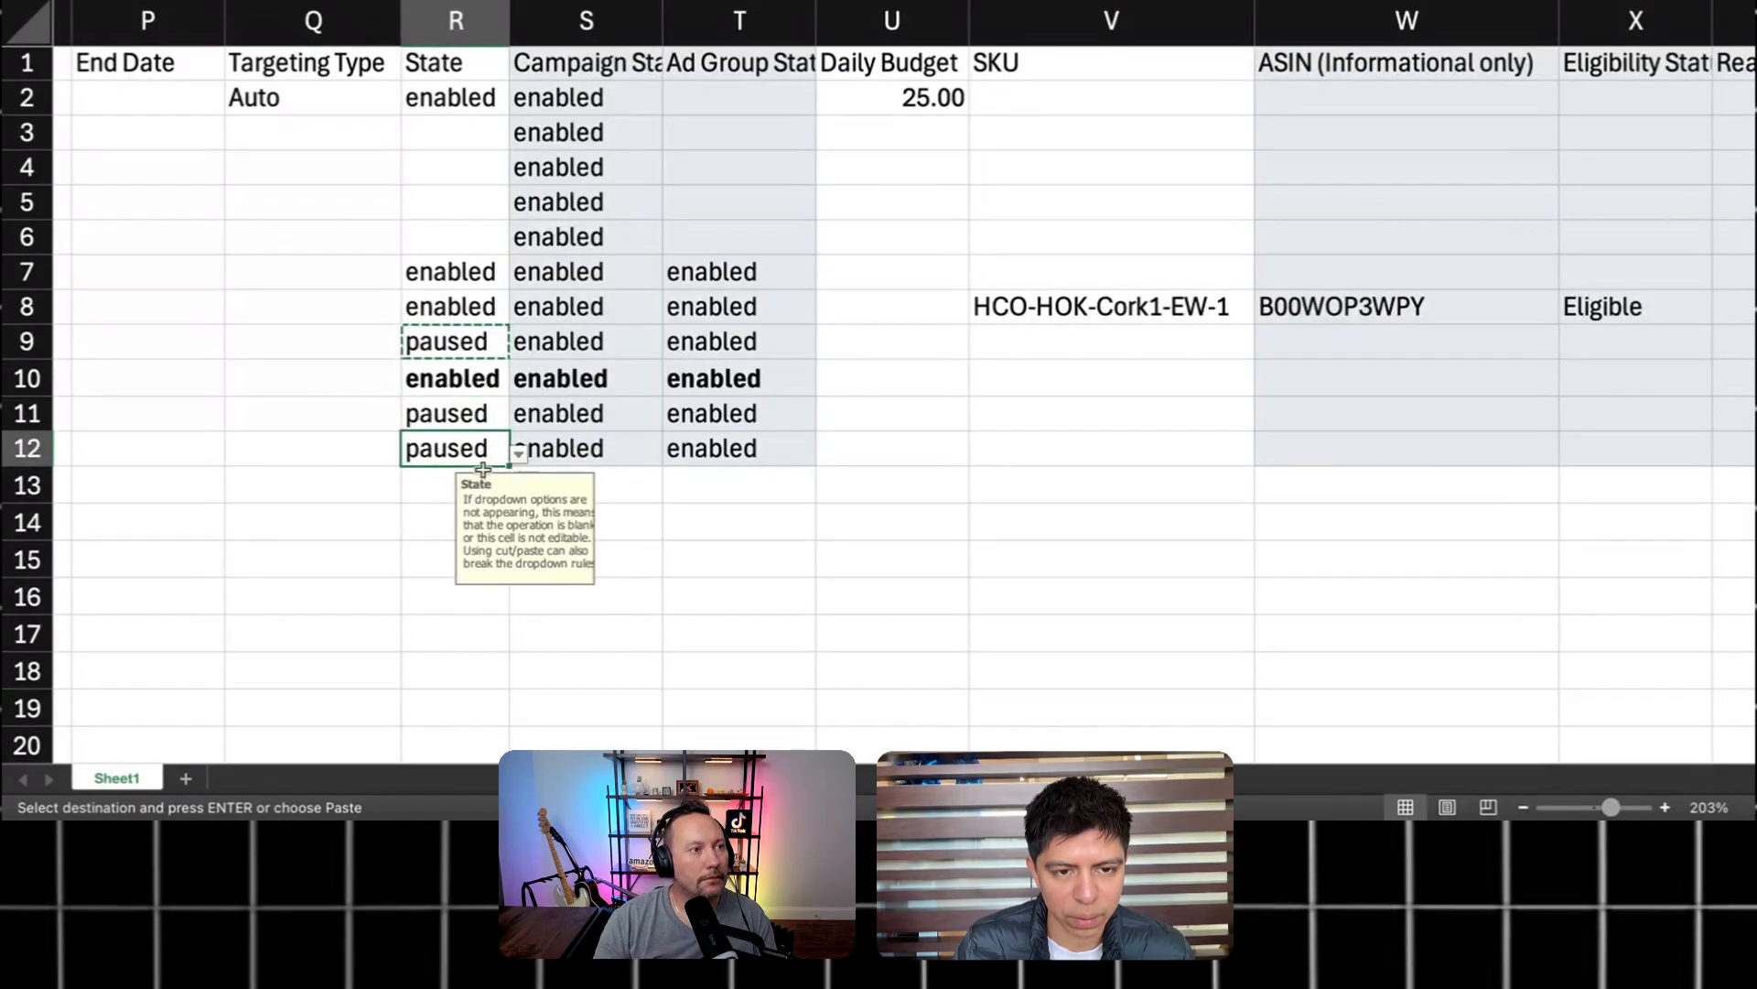
Step: Remove the bold formatting from the close-match row 10 and recheck the State values of the targeting rows
{"action": "left_click", "coordinate": [358, 349]}
{"action": "scroll", "coordinate": [1020, 302], "scroll_direction": "right", "scroll_amount": 10}
{"action": "scroll", "coordinate": [1019, 298], "scroll_direction": "left", "scroll_amount": 3}
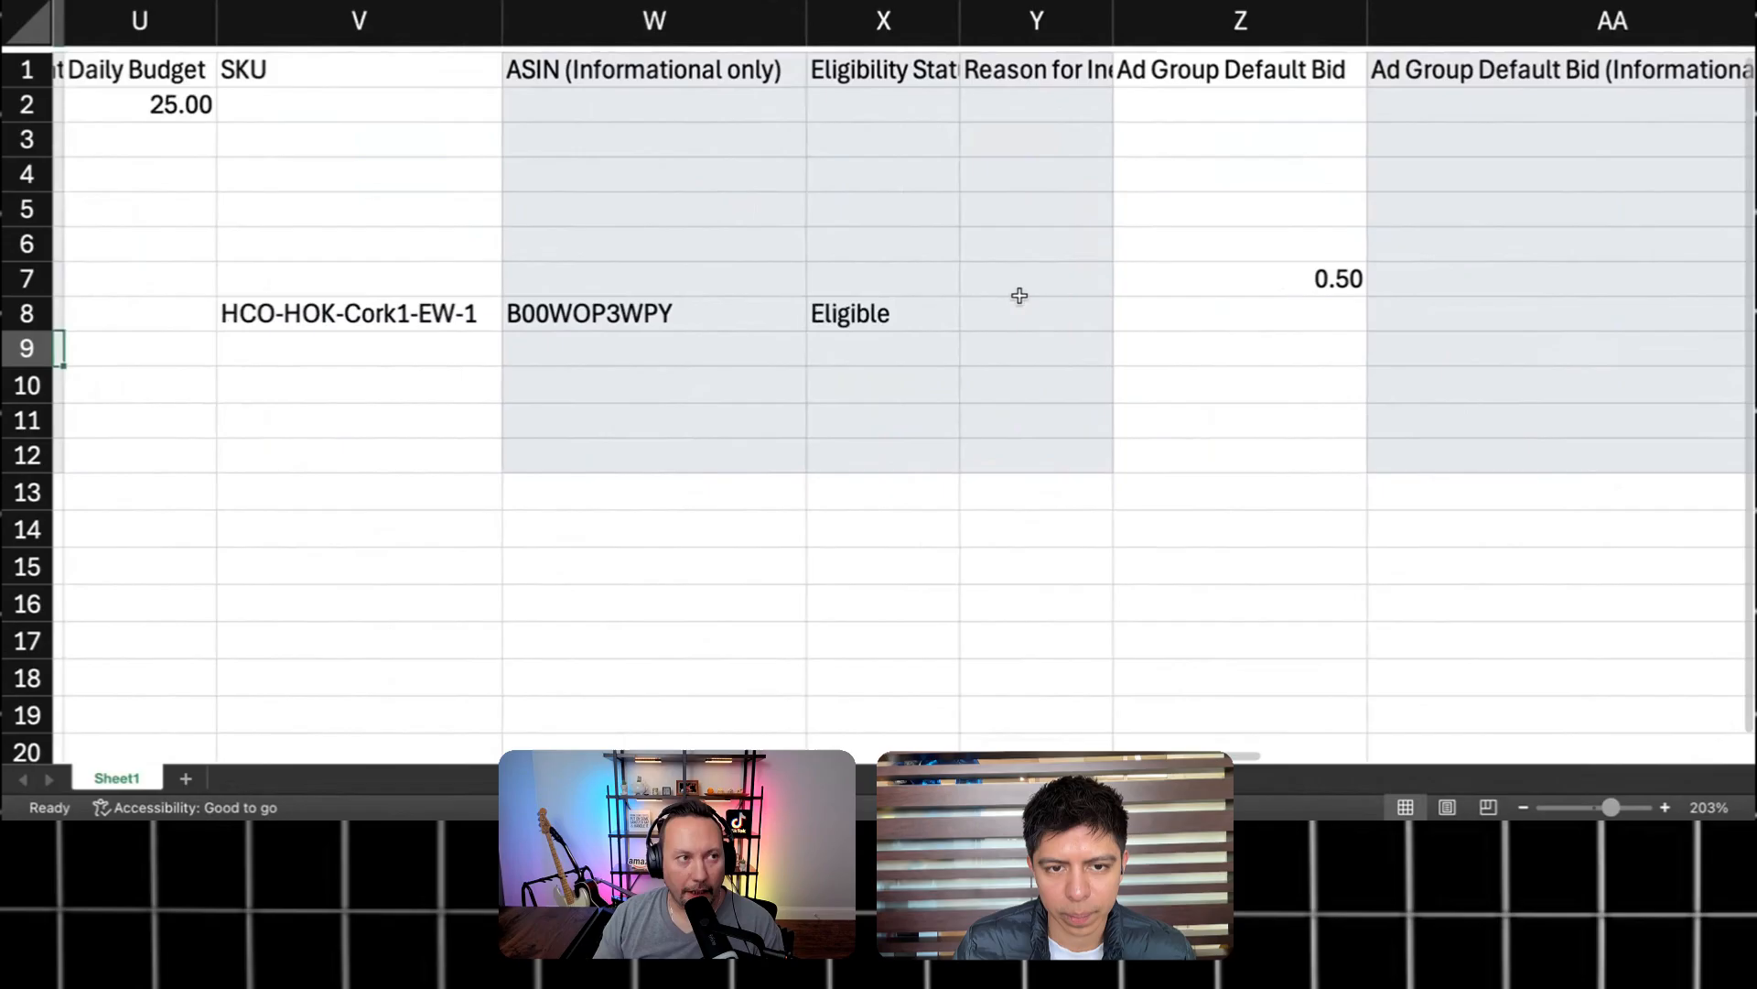
{"action": "scroll", "coordinate": [1020, 294], "scroll_direction": "left", "scroll_amount": 10}
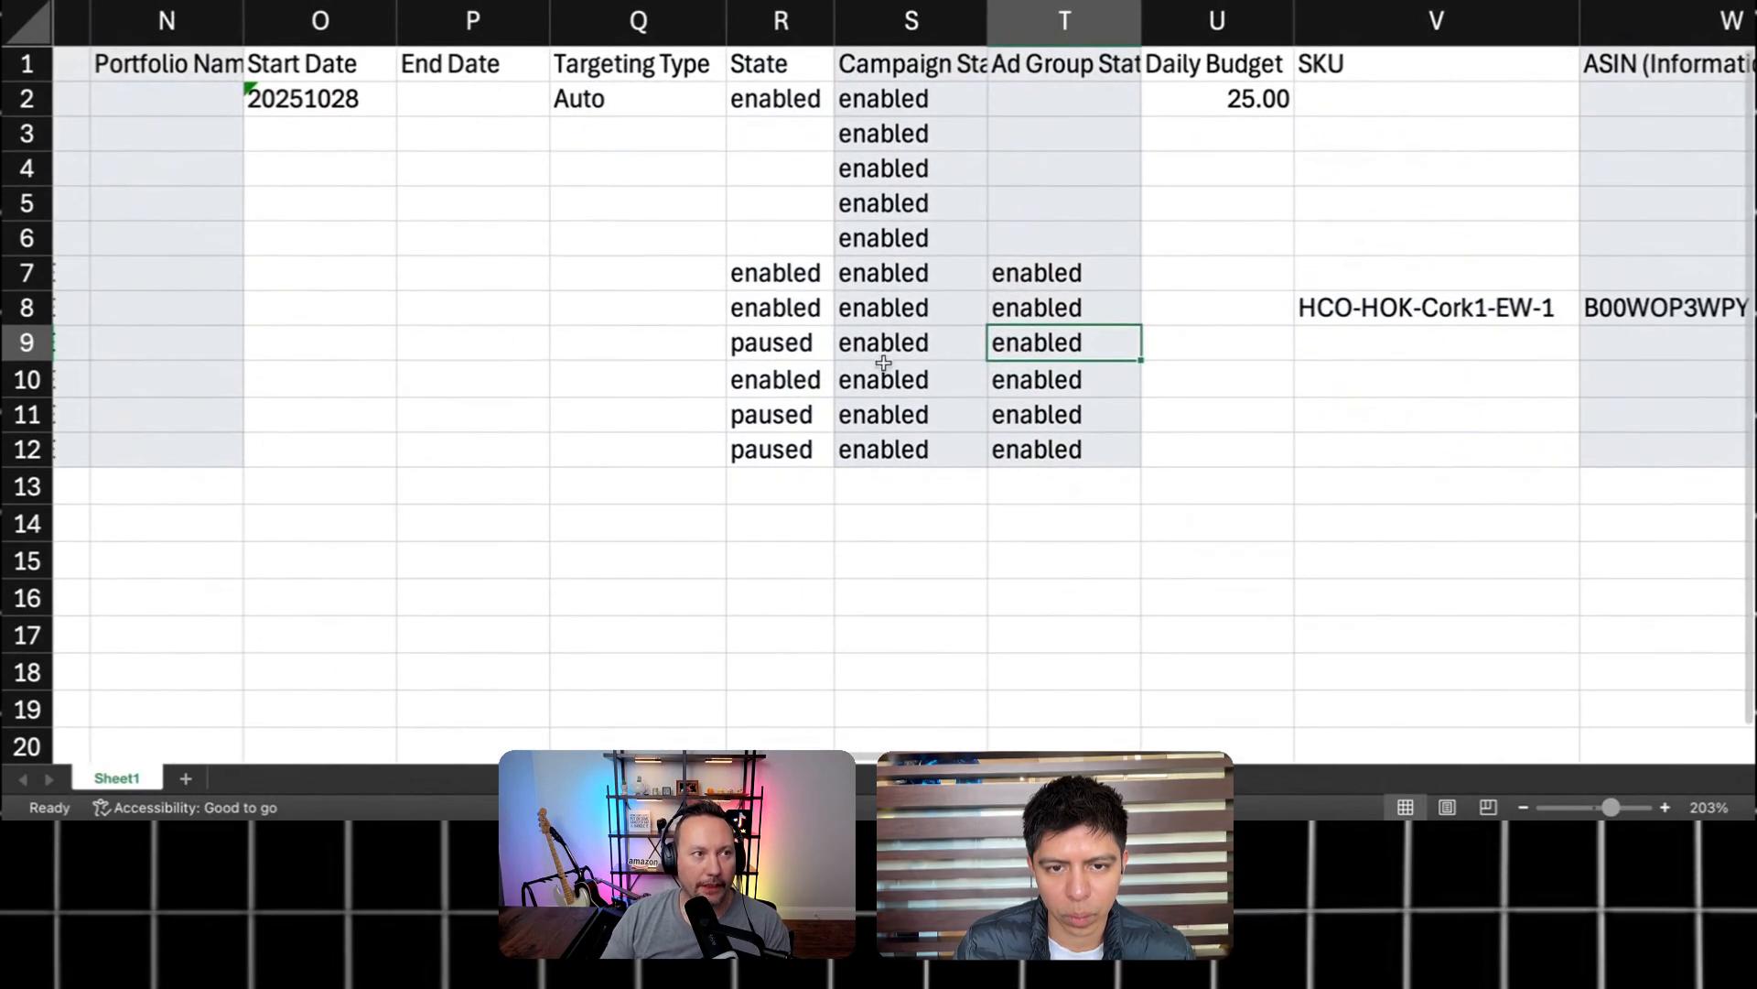
{"action": "left_click", "coordinate": [778, 353]}
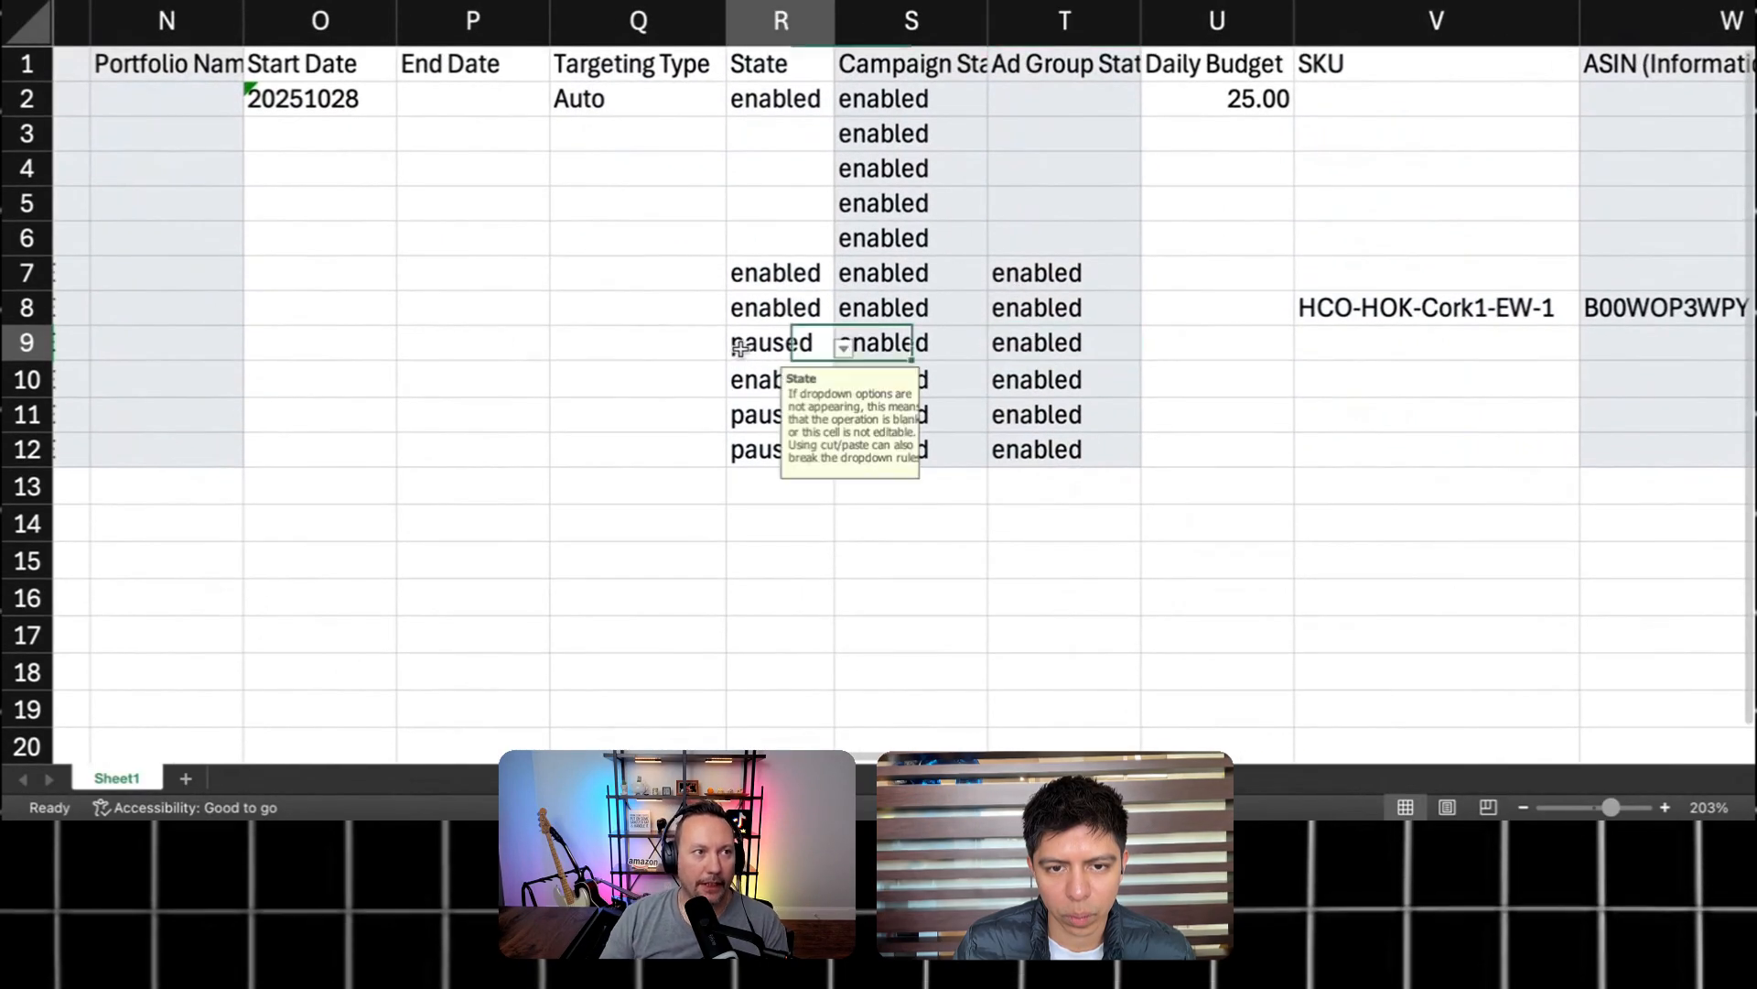
{"action": "left_click", "coordinate": [666, 531]}
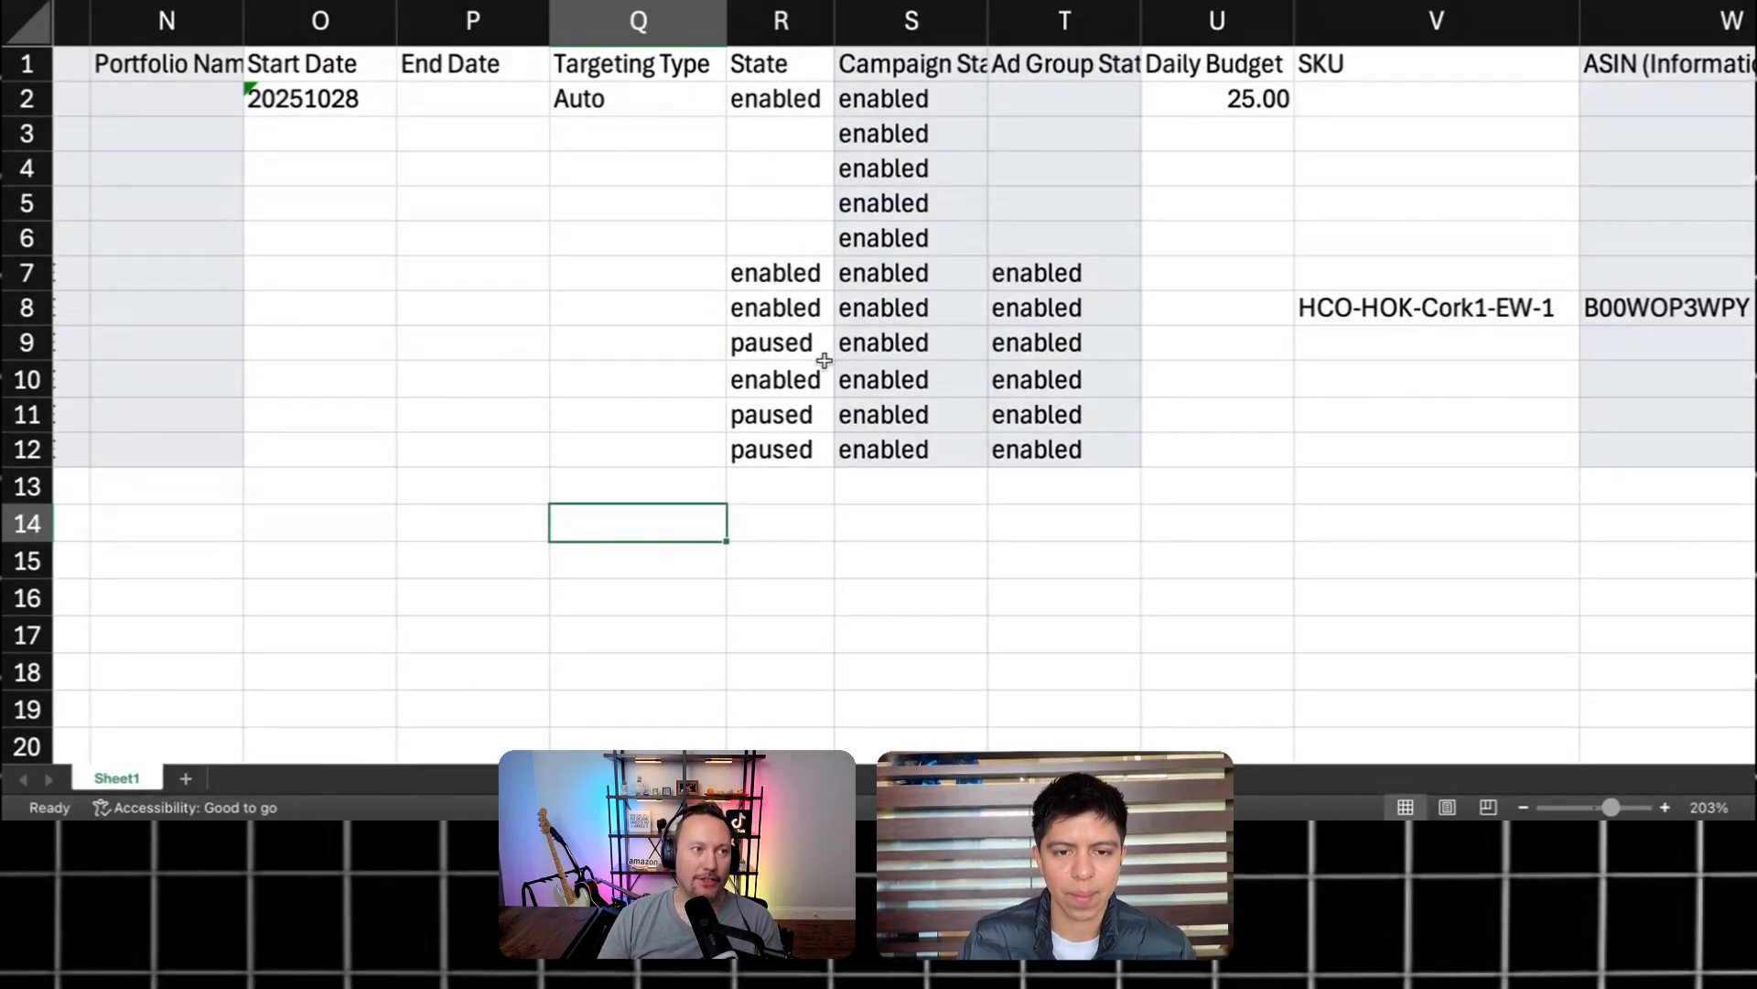
Step: Set the informational ad group default bid of the close-match row, cell AA10, to 0.75
{"action": "scroll", "coordinate": [824, 360], "scroll_direction": "left", "scroll_amount": 15}
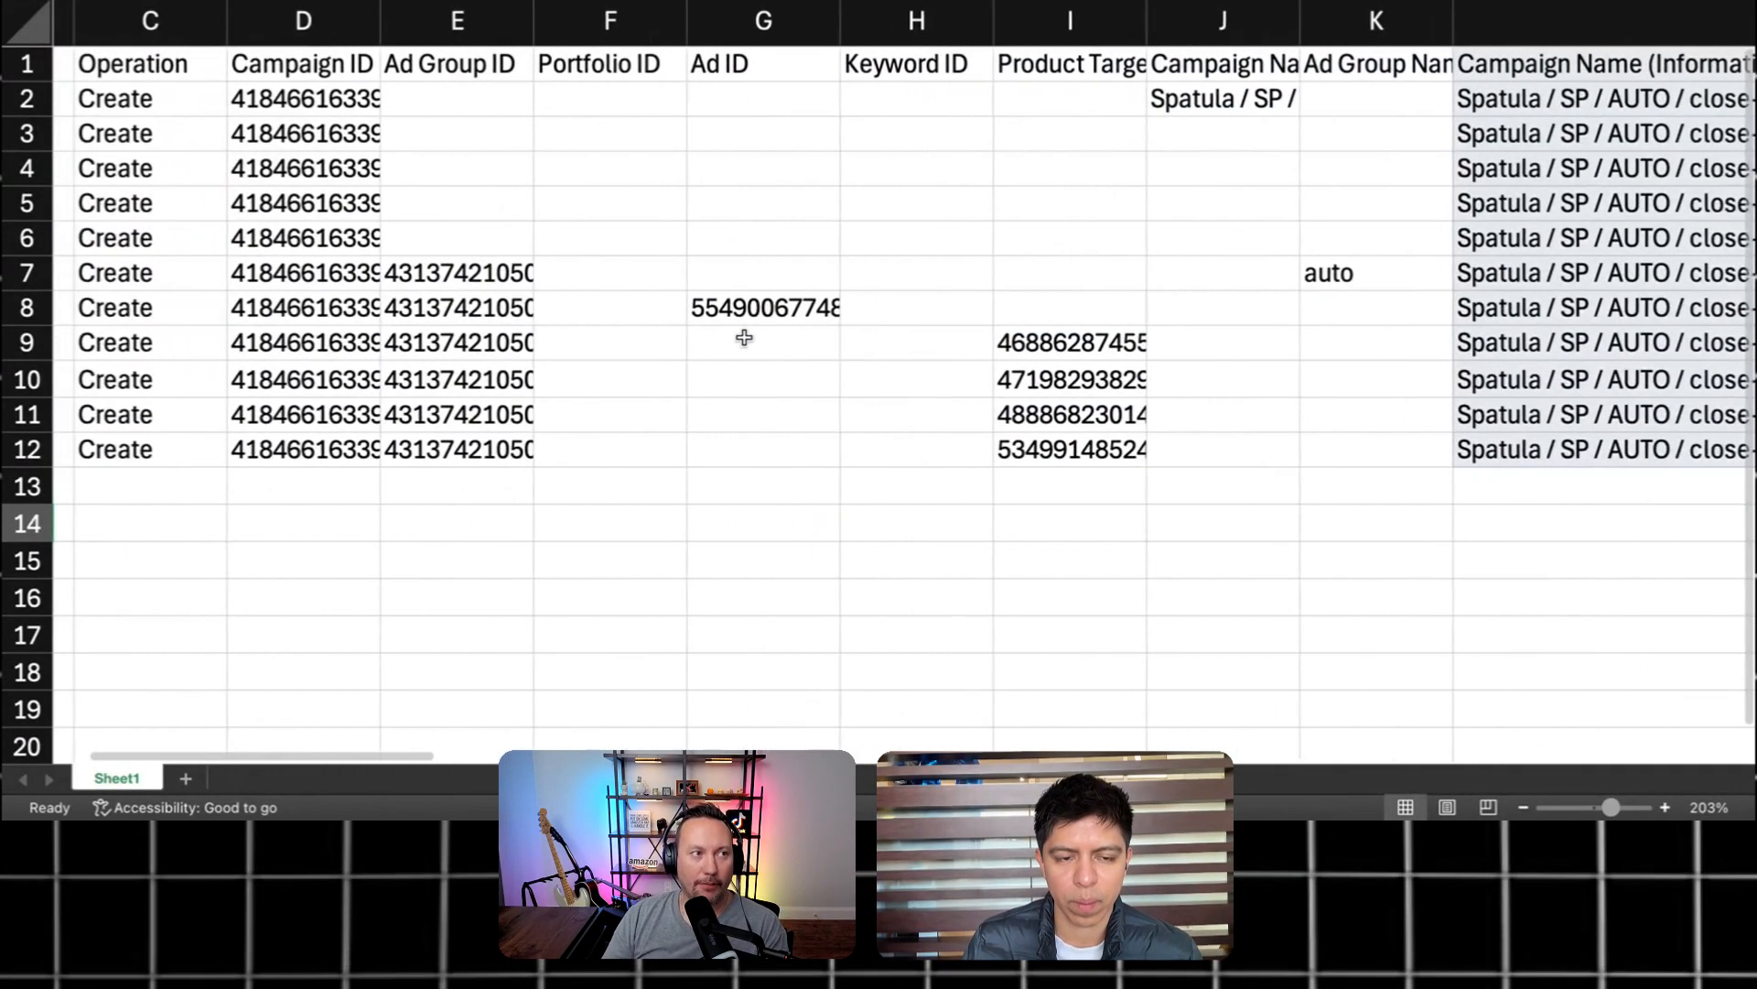
{"action": "scroll", "coordinate": [743, 339], "scroll_direction": "right", "scroll_amount": 12}
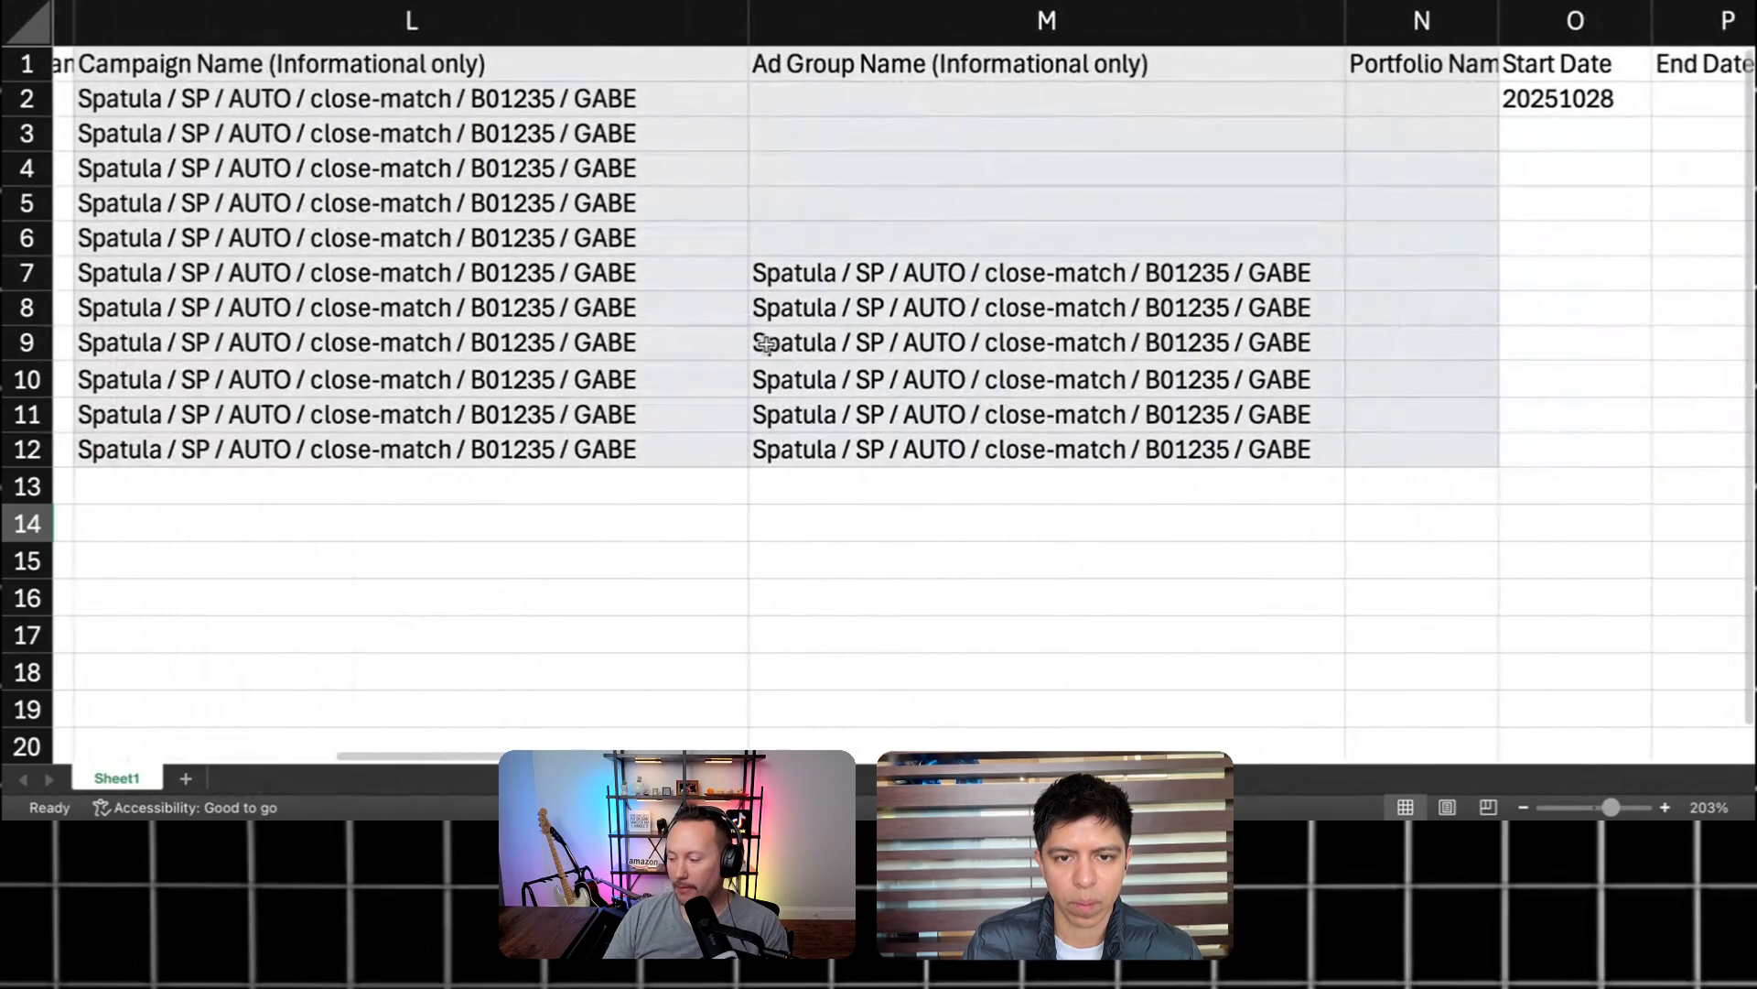
{"action": "scroll", "coordinate": [765, 341], "scroll_direction": "right", "scroll_amount": 4}
{"action": "scroll", "coordinate": [903, 370], "scroll_direction": "right", "scroll_amount": 2}
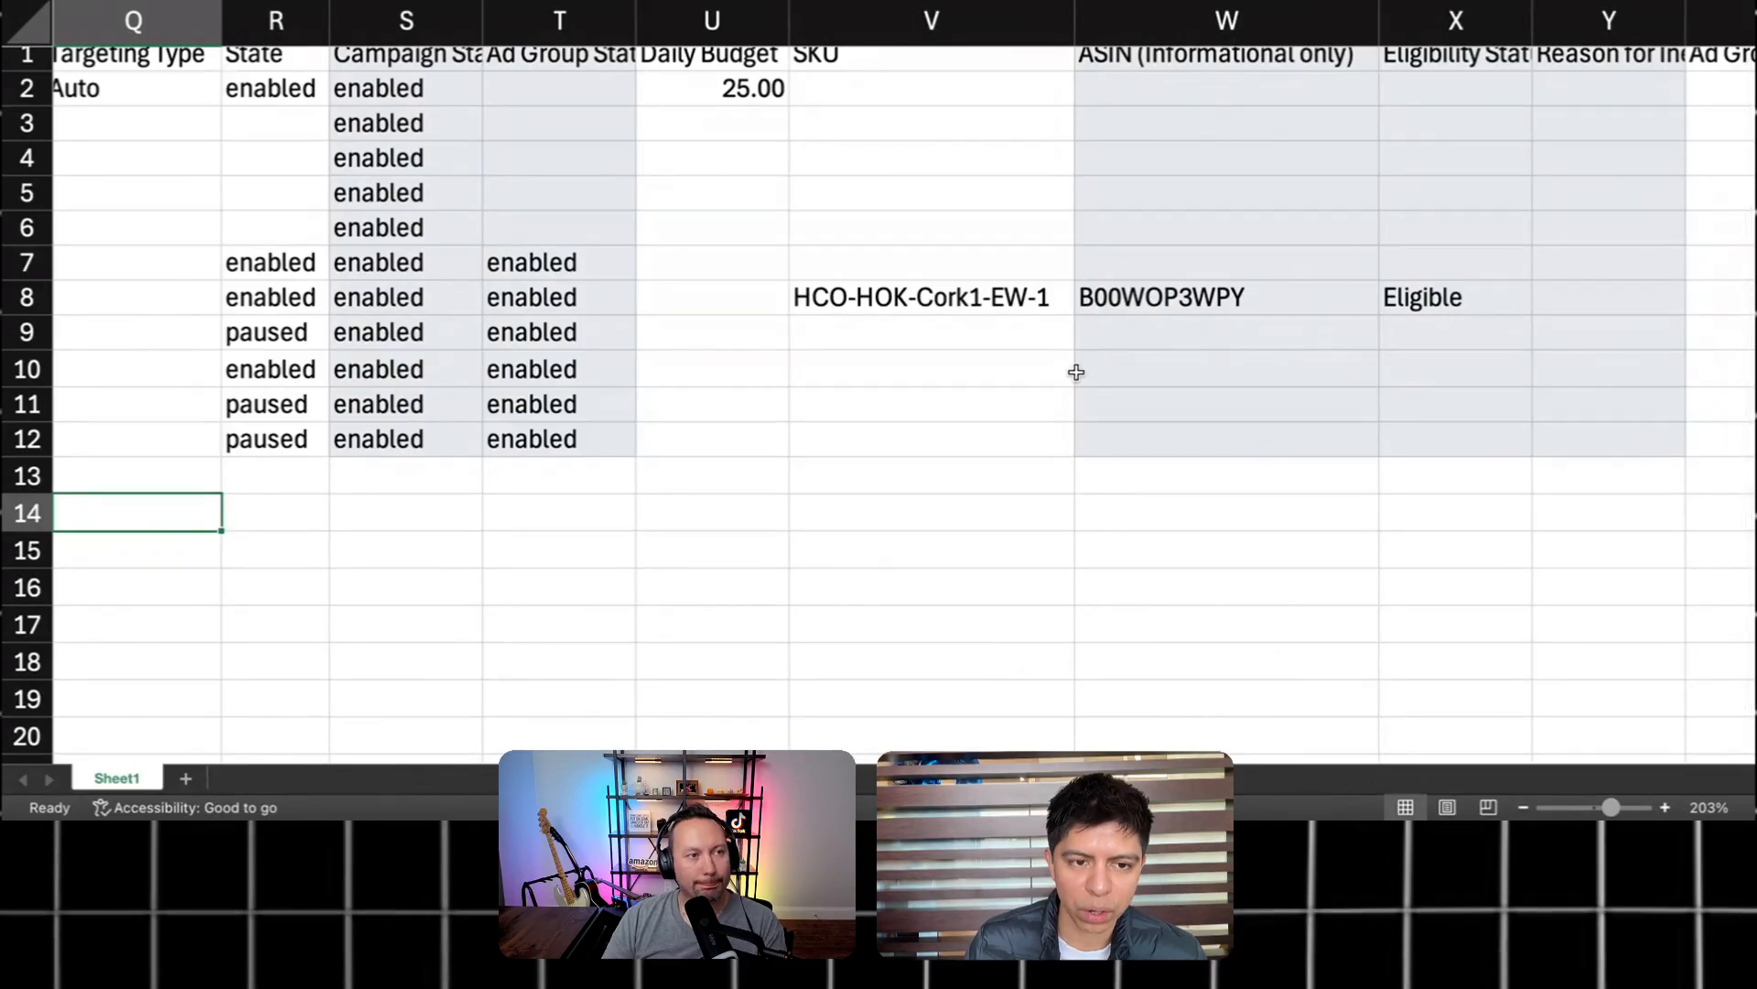
{"action": "left_click", "coordinate": [85, 374]}
{"action": "key", "text": "shift+space"}
{"action": "scroll", "coordinate": [1064, 376], "scroll_direction": "right", "scroll_amount": 10}
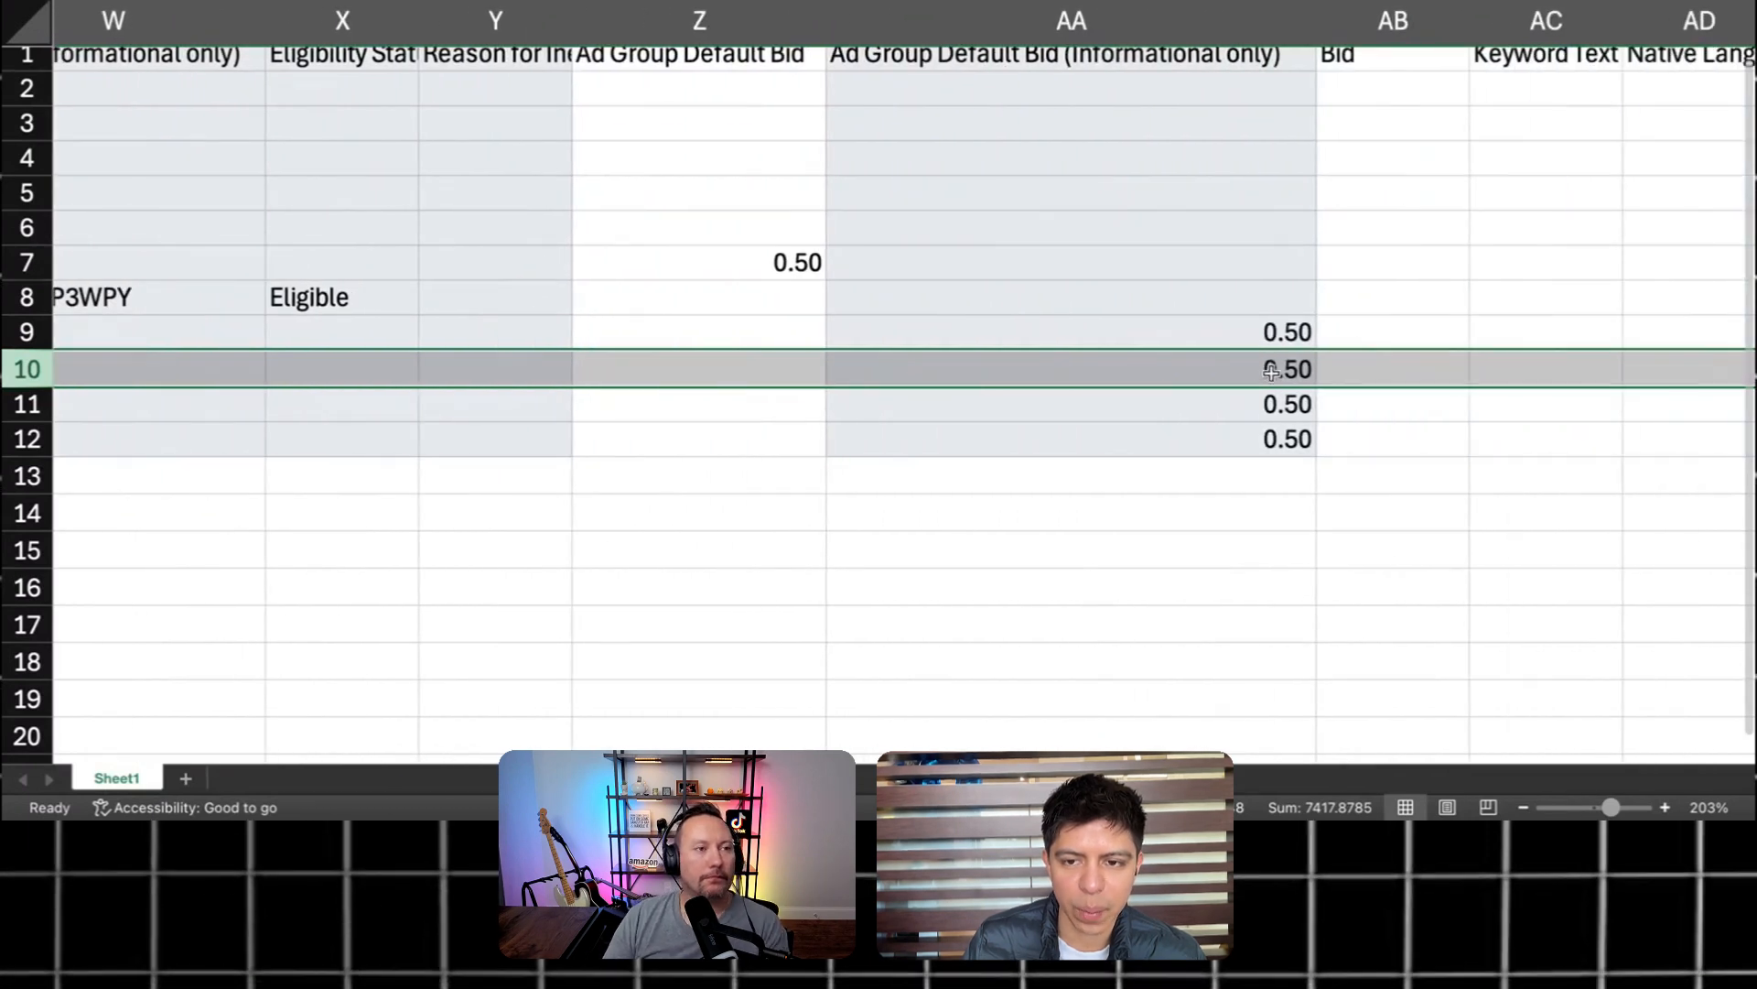
{"action": "left_click", "coordinate": [1259, 369]}
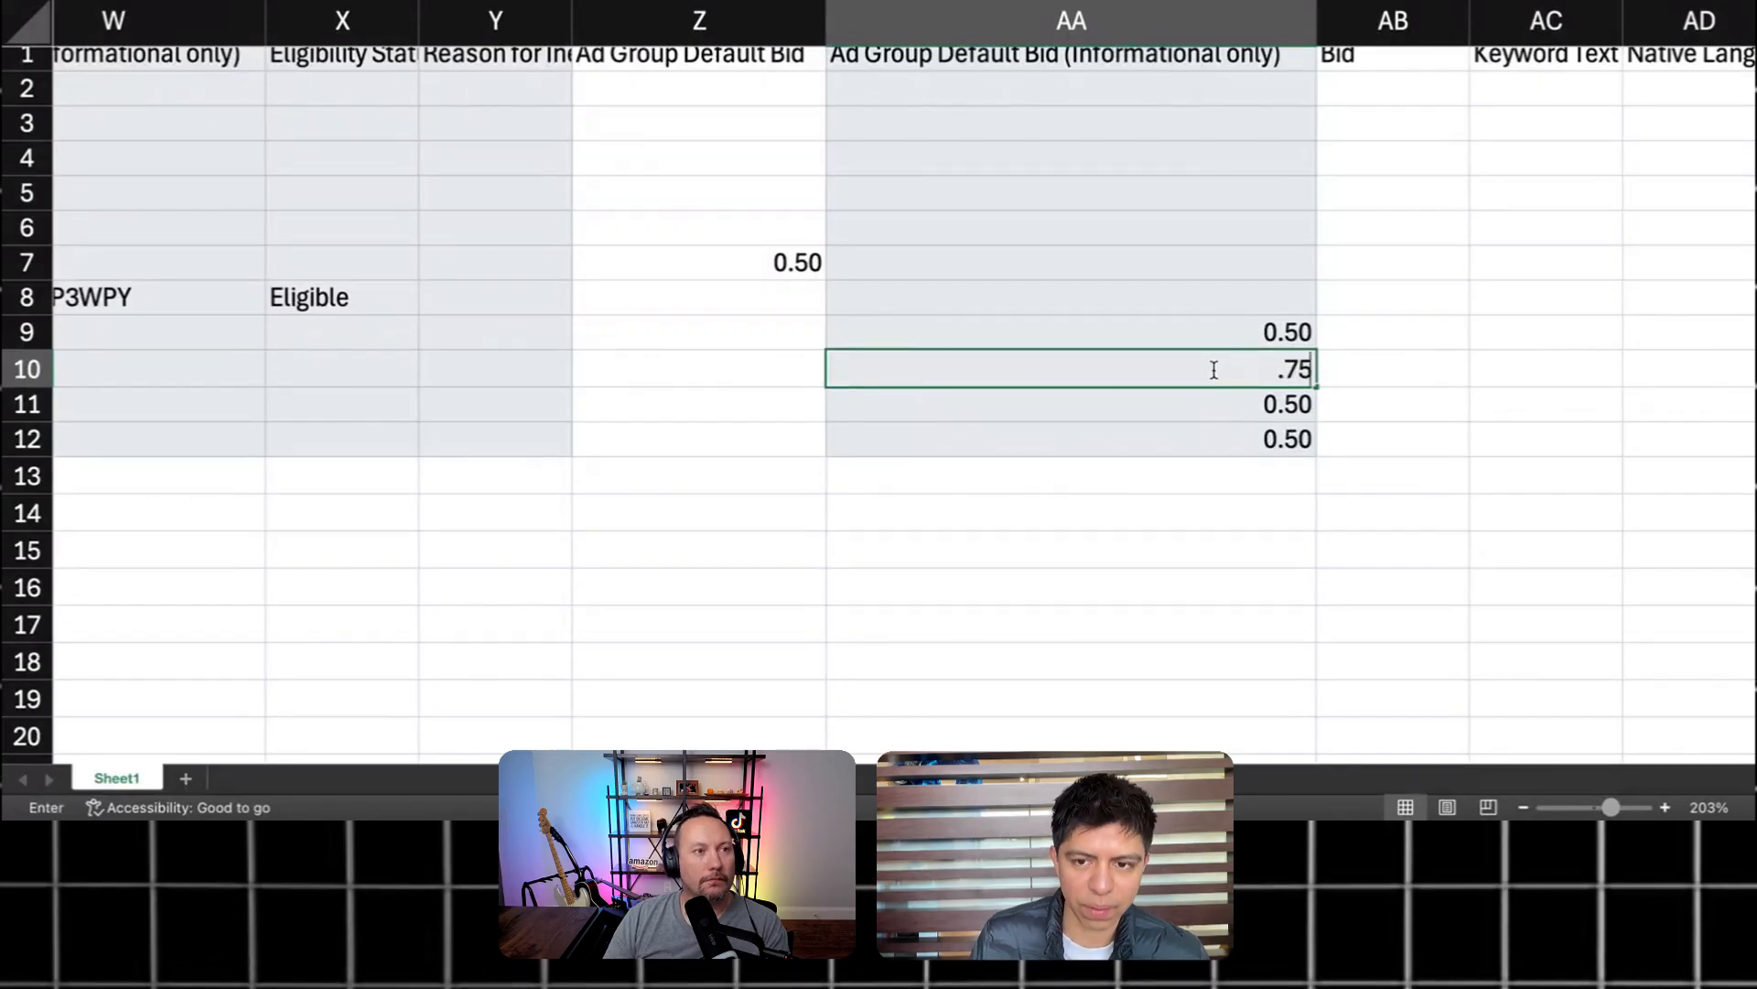
{"action": "key", "text": "Return"}
{"action": "left_click", "coordinate": [1215, 377]}
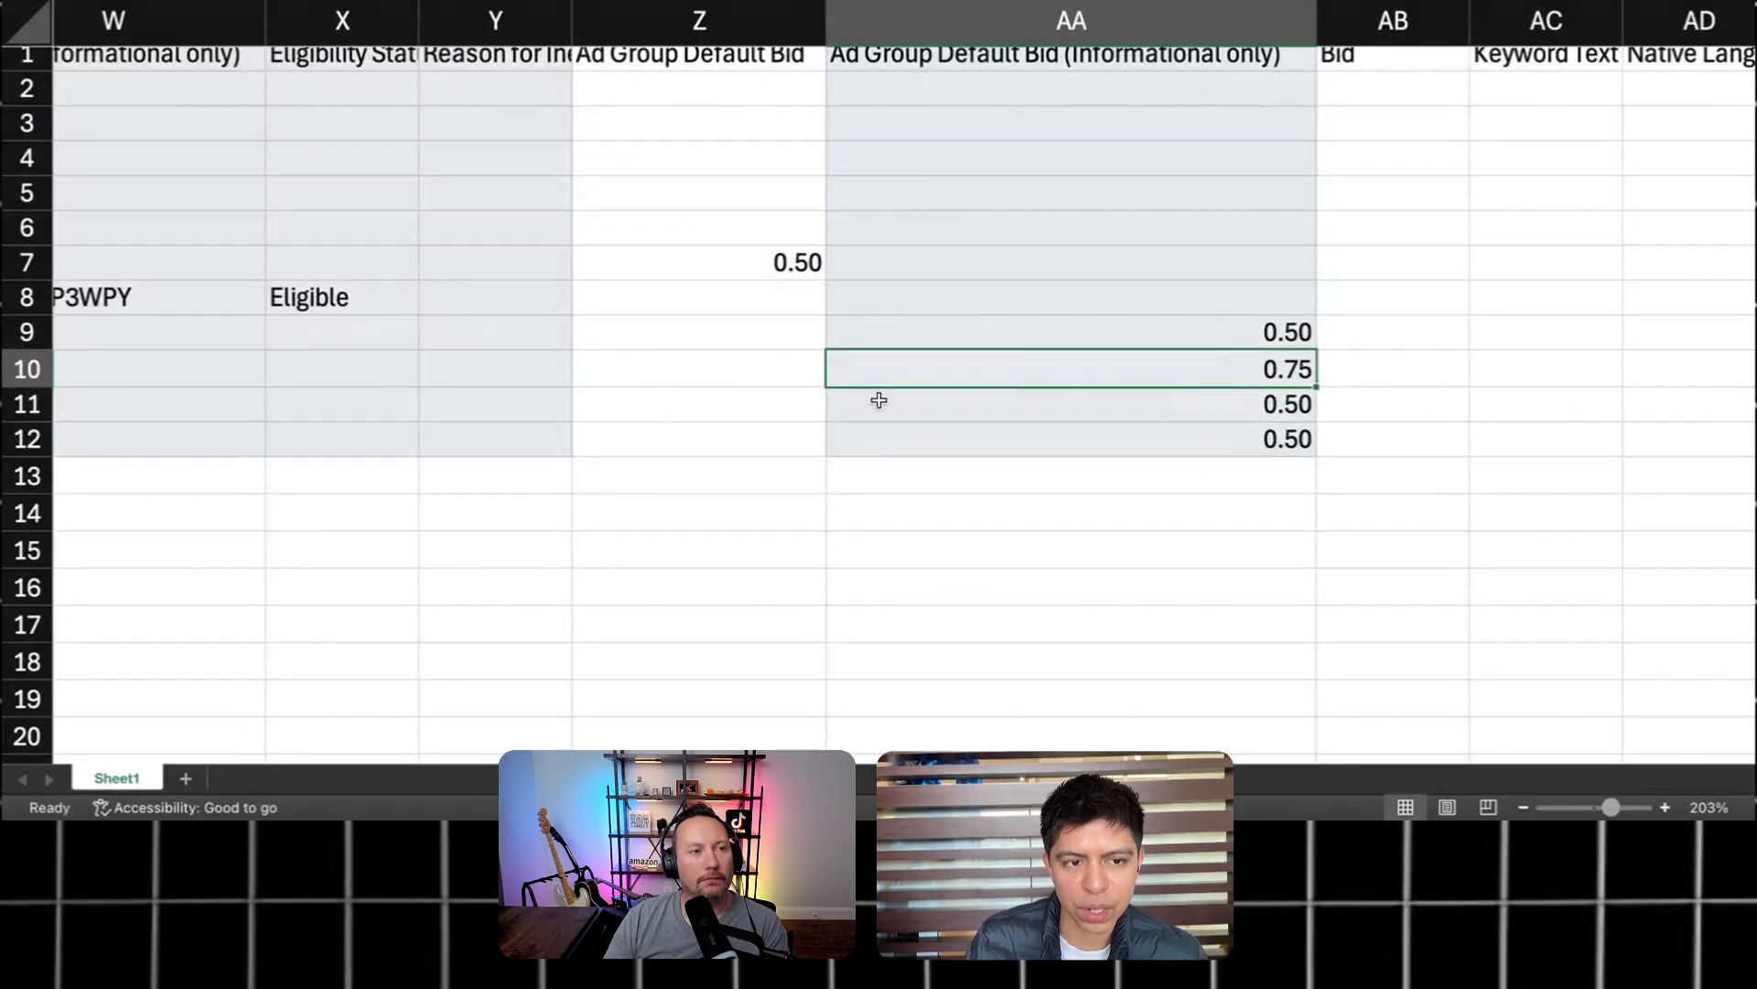
Step: Review the State values of the targeting rows 9 to 12 and the Product Ad row 8 across the sheet
{"action": "scroll", "coordinate": [757, 404], "scroll_direction": "left", "scroll_amount": 10}
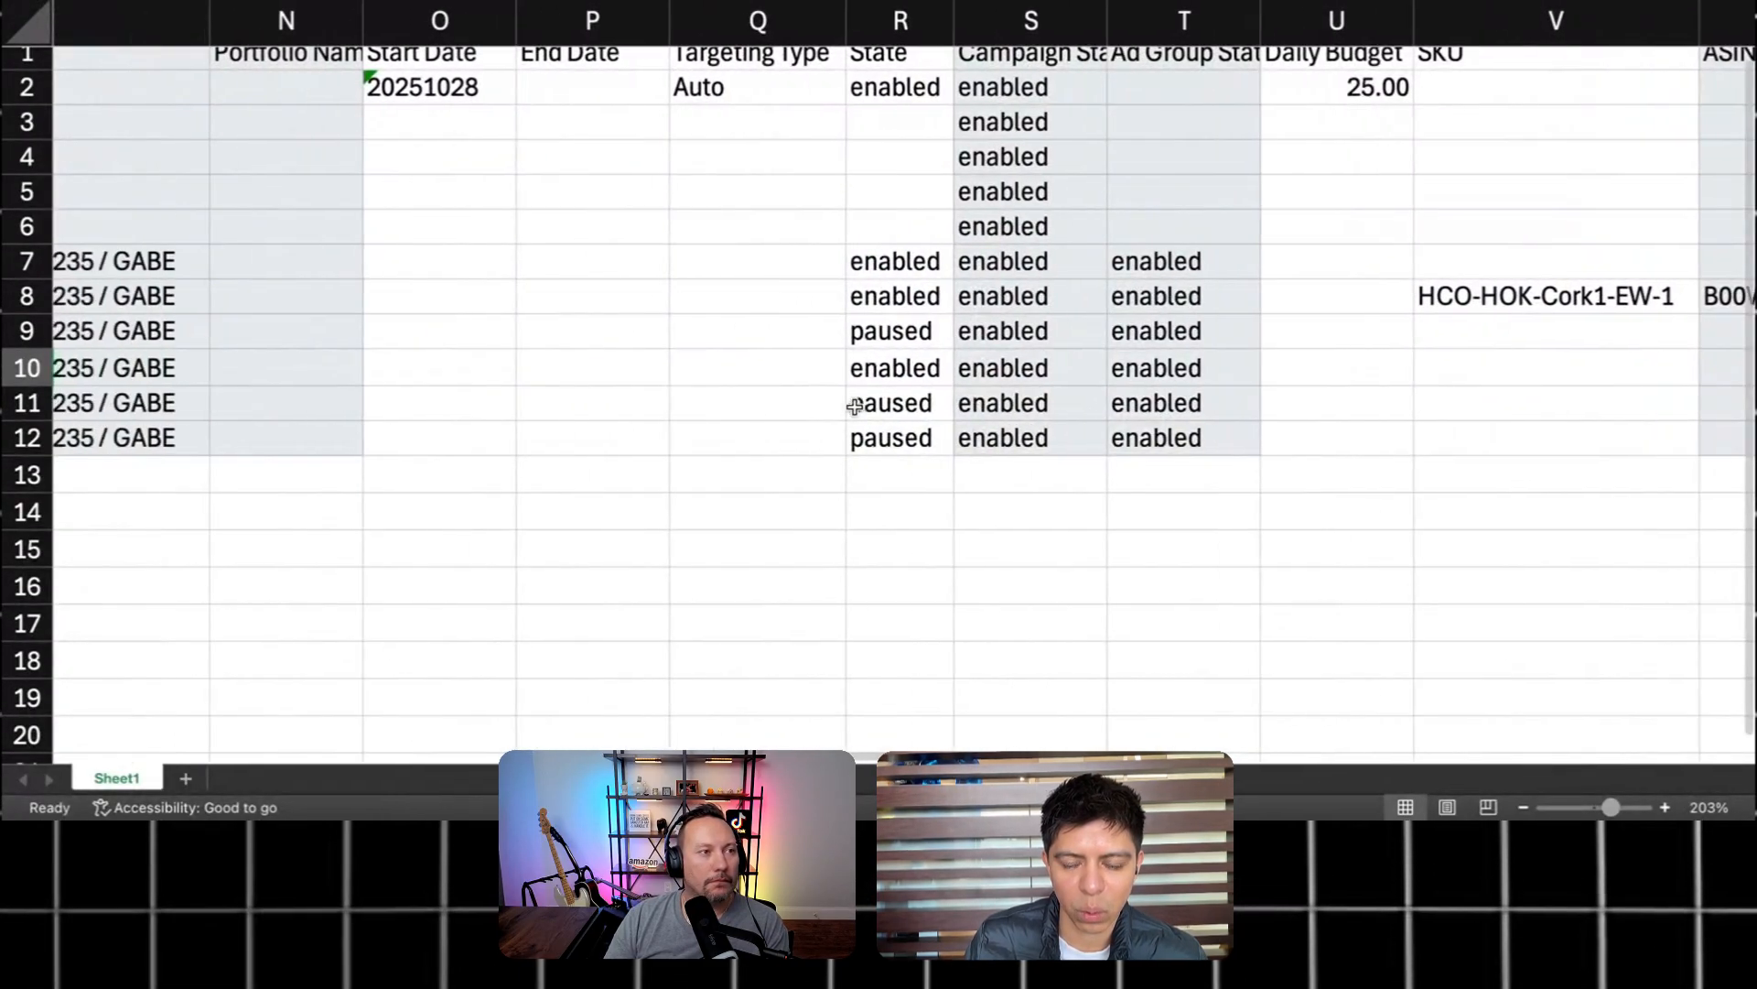
{"action": "scroll", "coordinate": [870, 375], "scroll_direction": "up", "scroll_amount": 1}
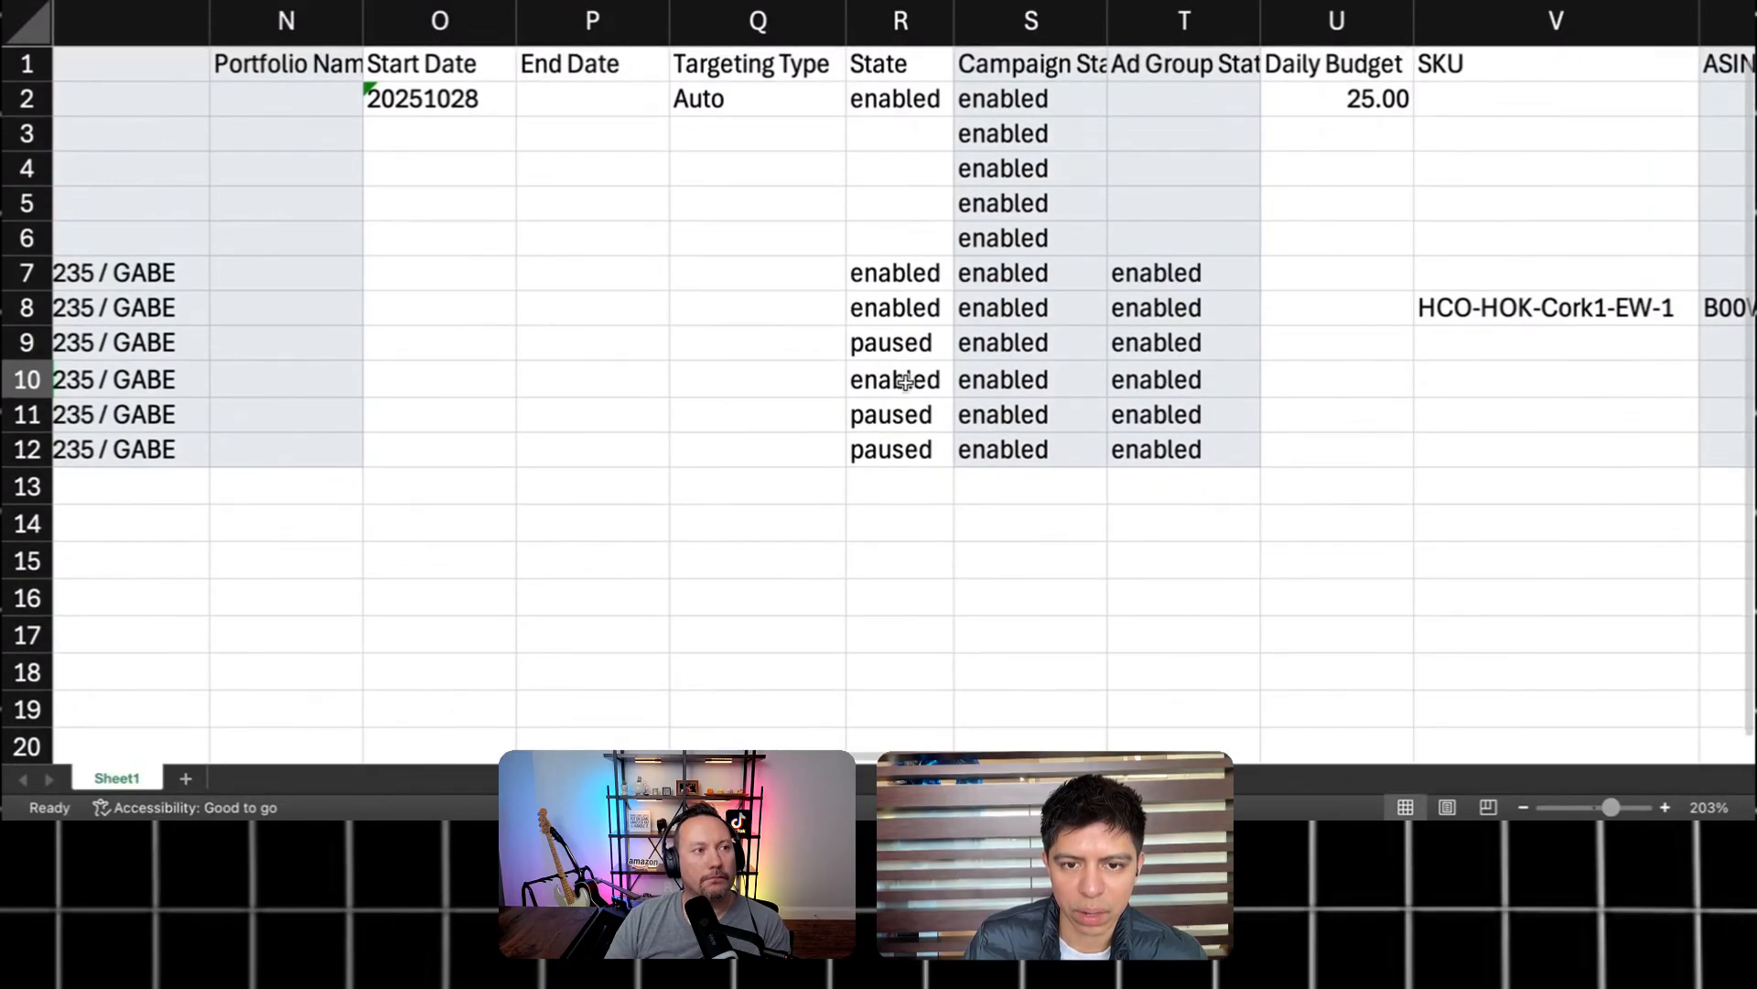
{"action": "left_click_drag", "start_coordinate": [895, 459], "coordinate": [895, 341]}
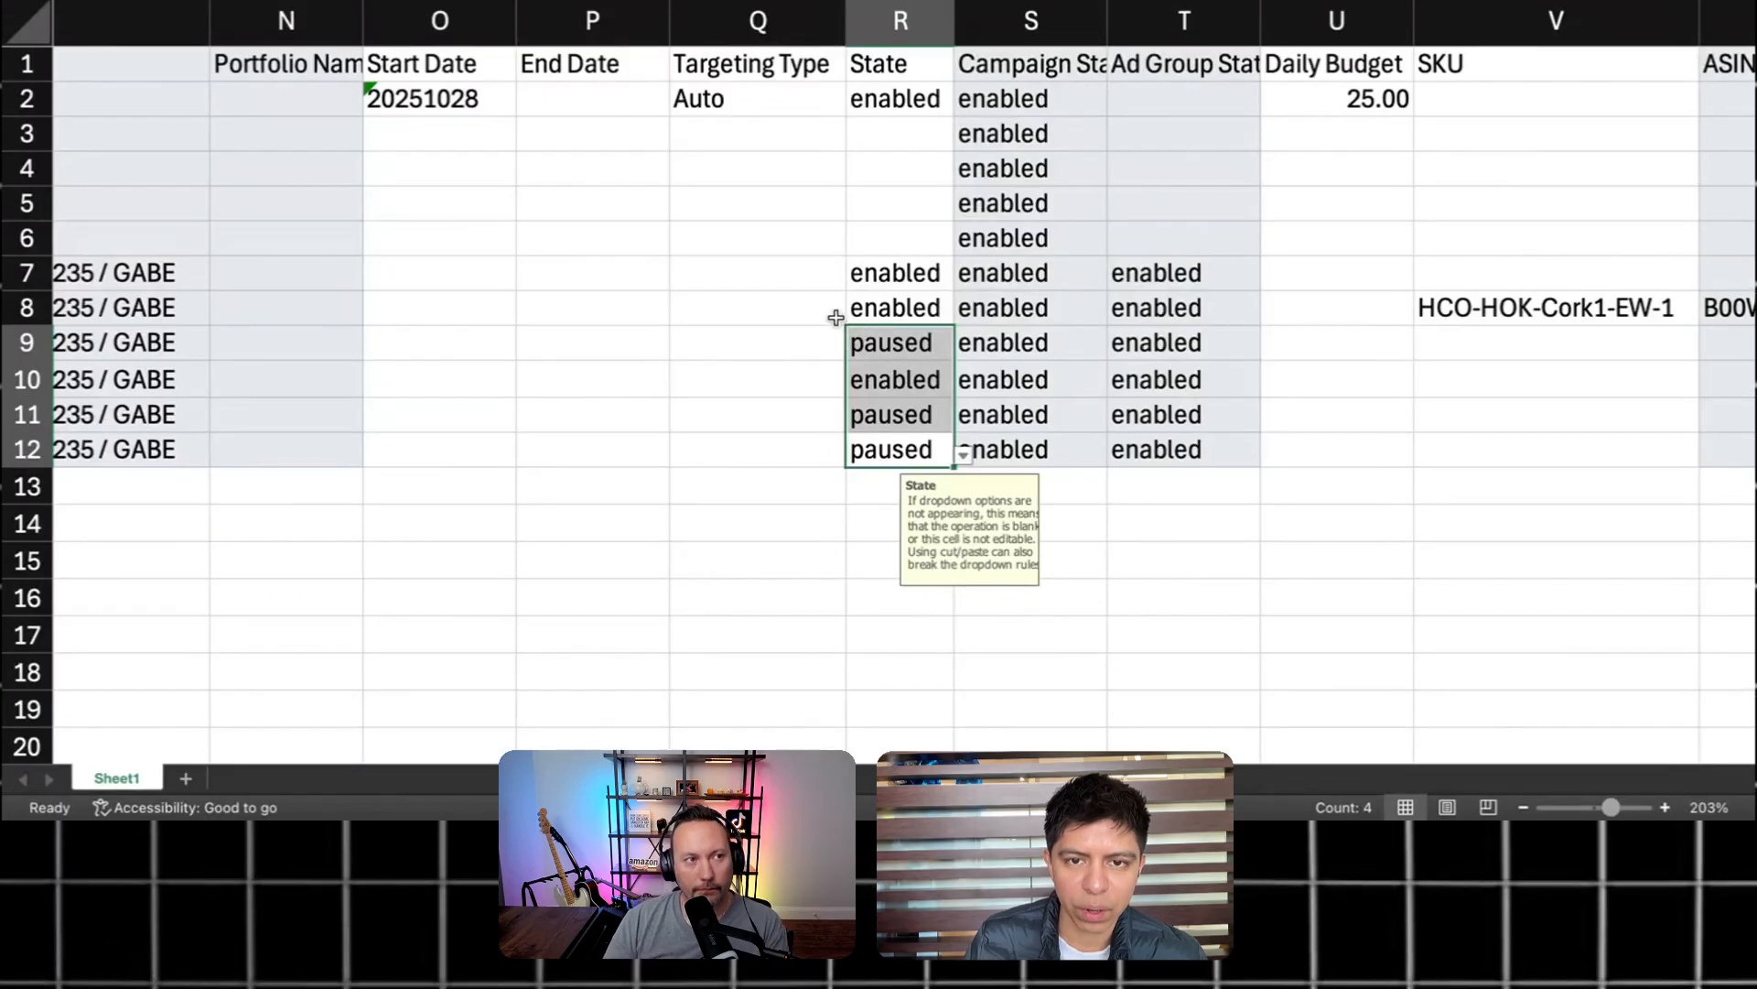
{"action": "left_click", "coordinate": [28, 309]}
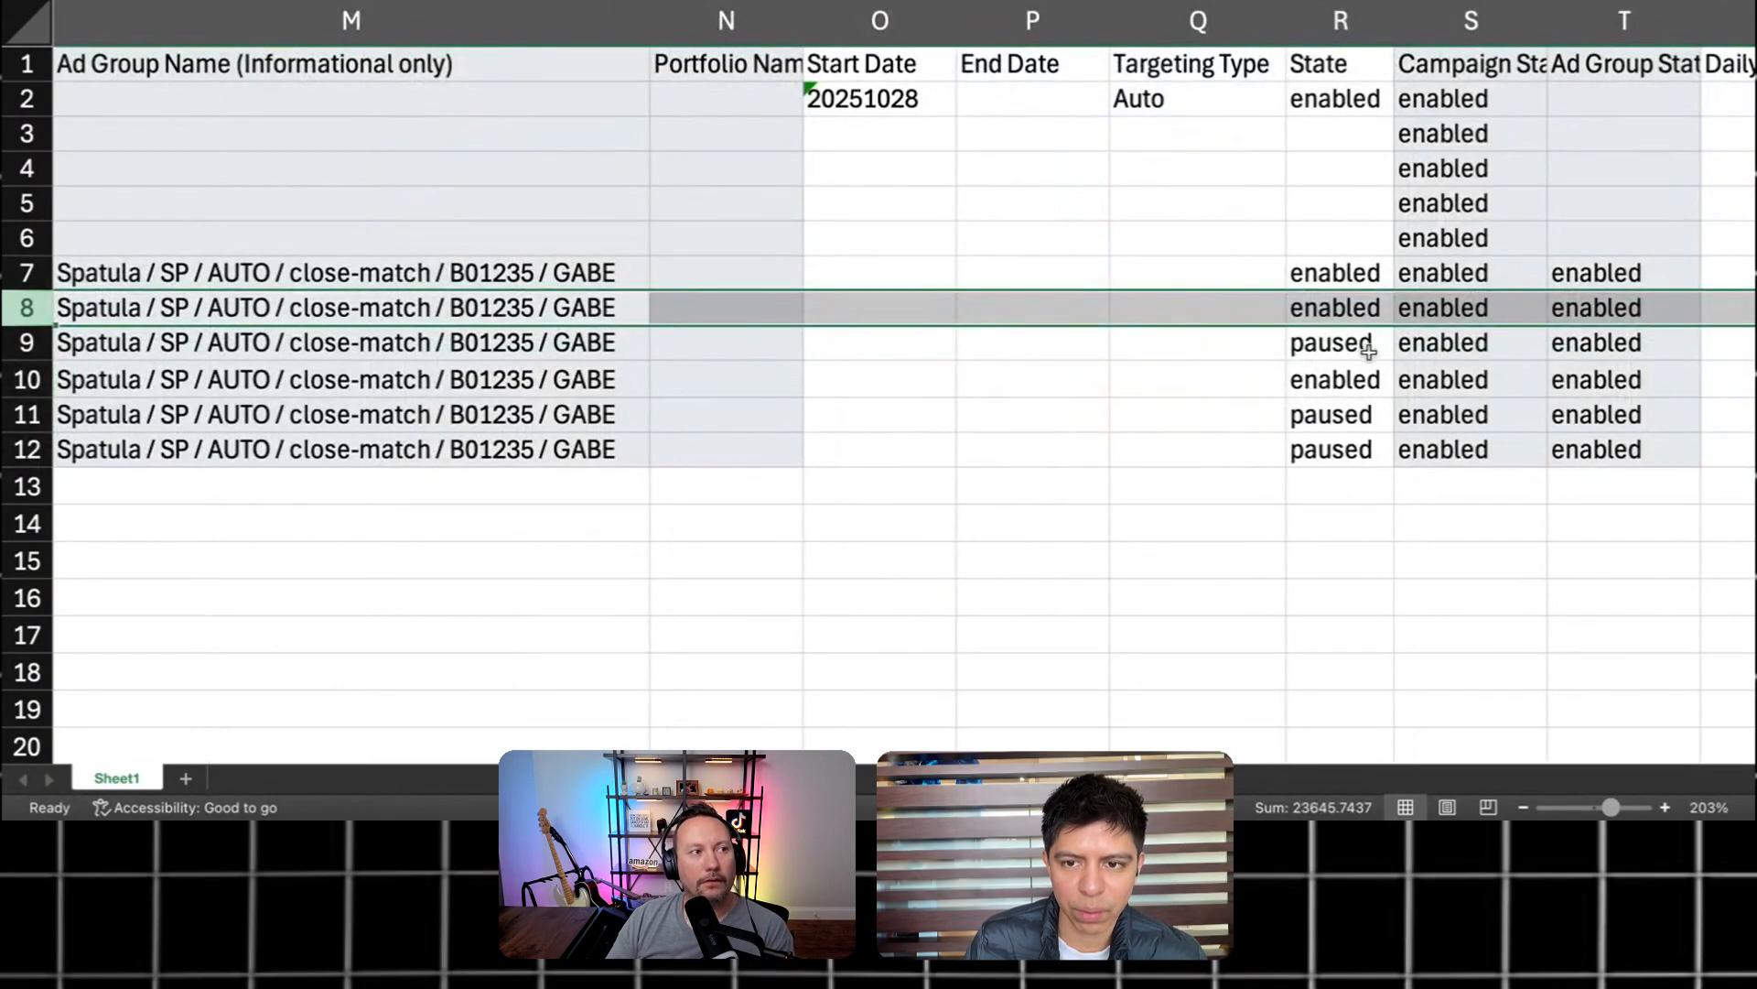
{"action": "scroll", "coordinate": [1351, 322], "scroll_direction": "left", "scroll_amount": 10}
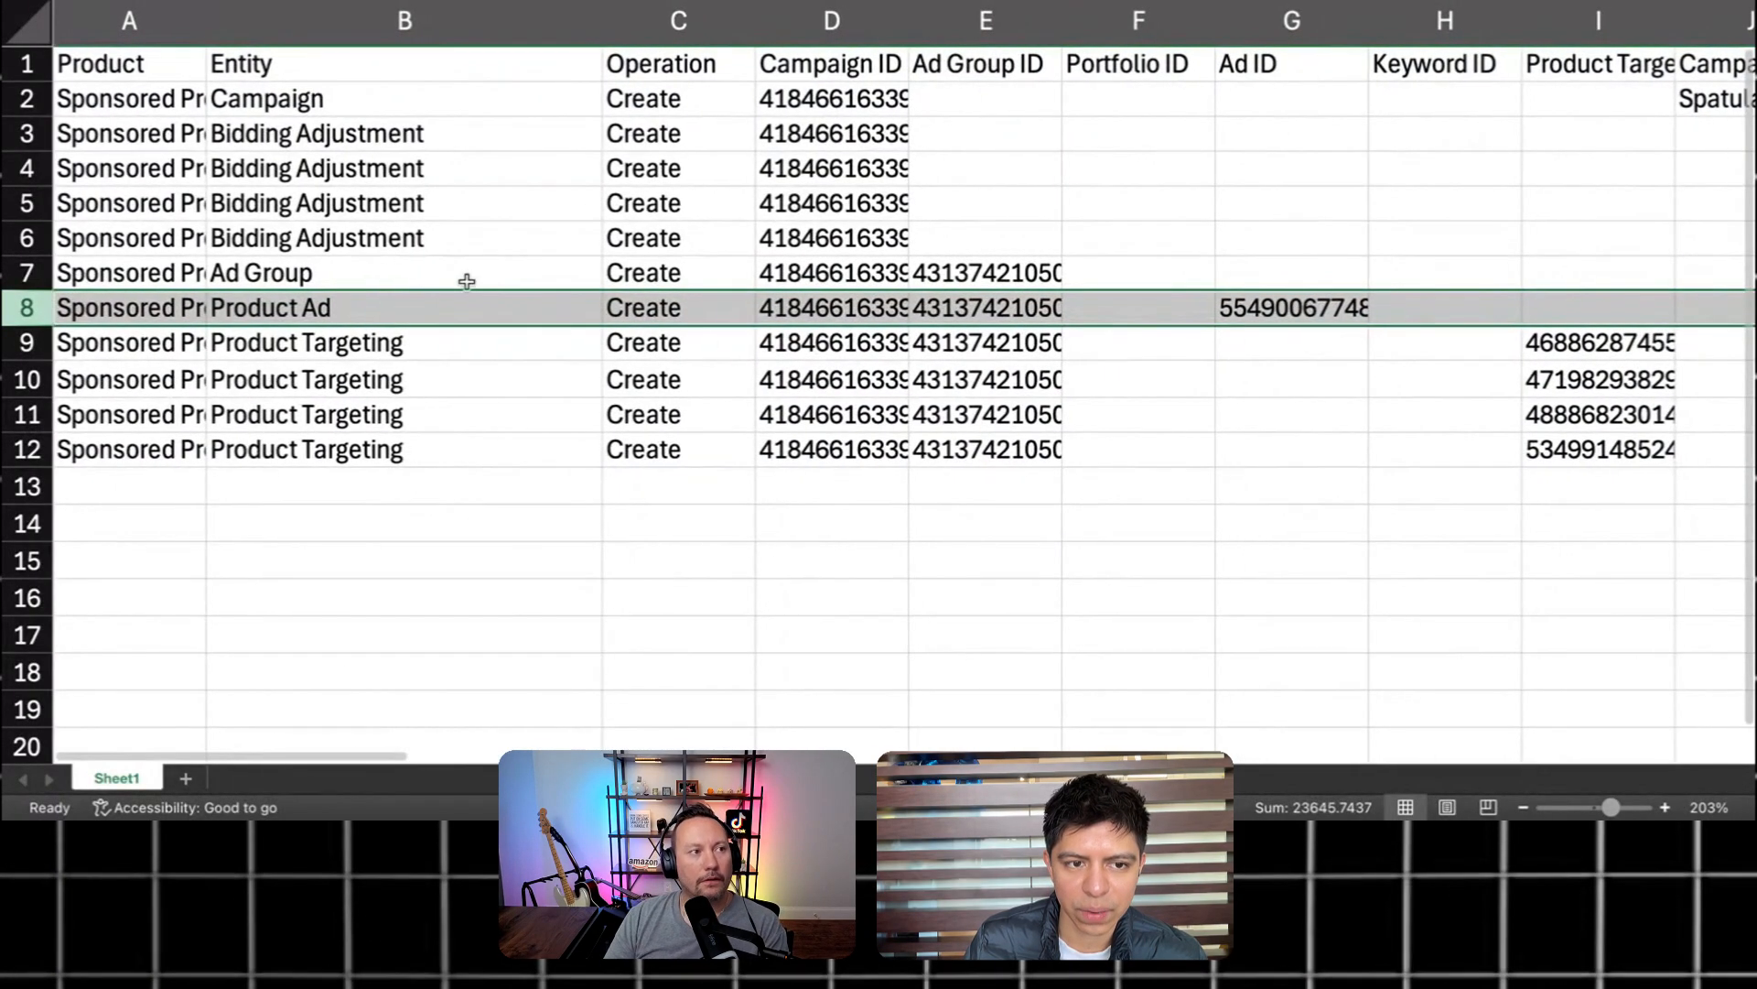
{"action": "scroll", "coordinate": [902, 364], "scroll_direction": "right", "scroll_amount": 10}
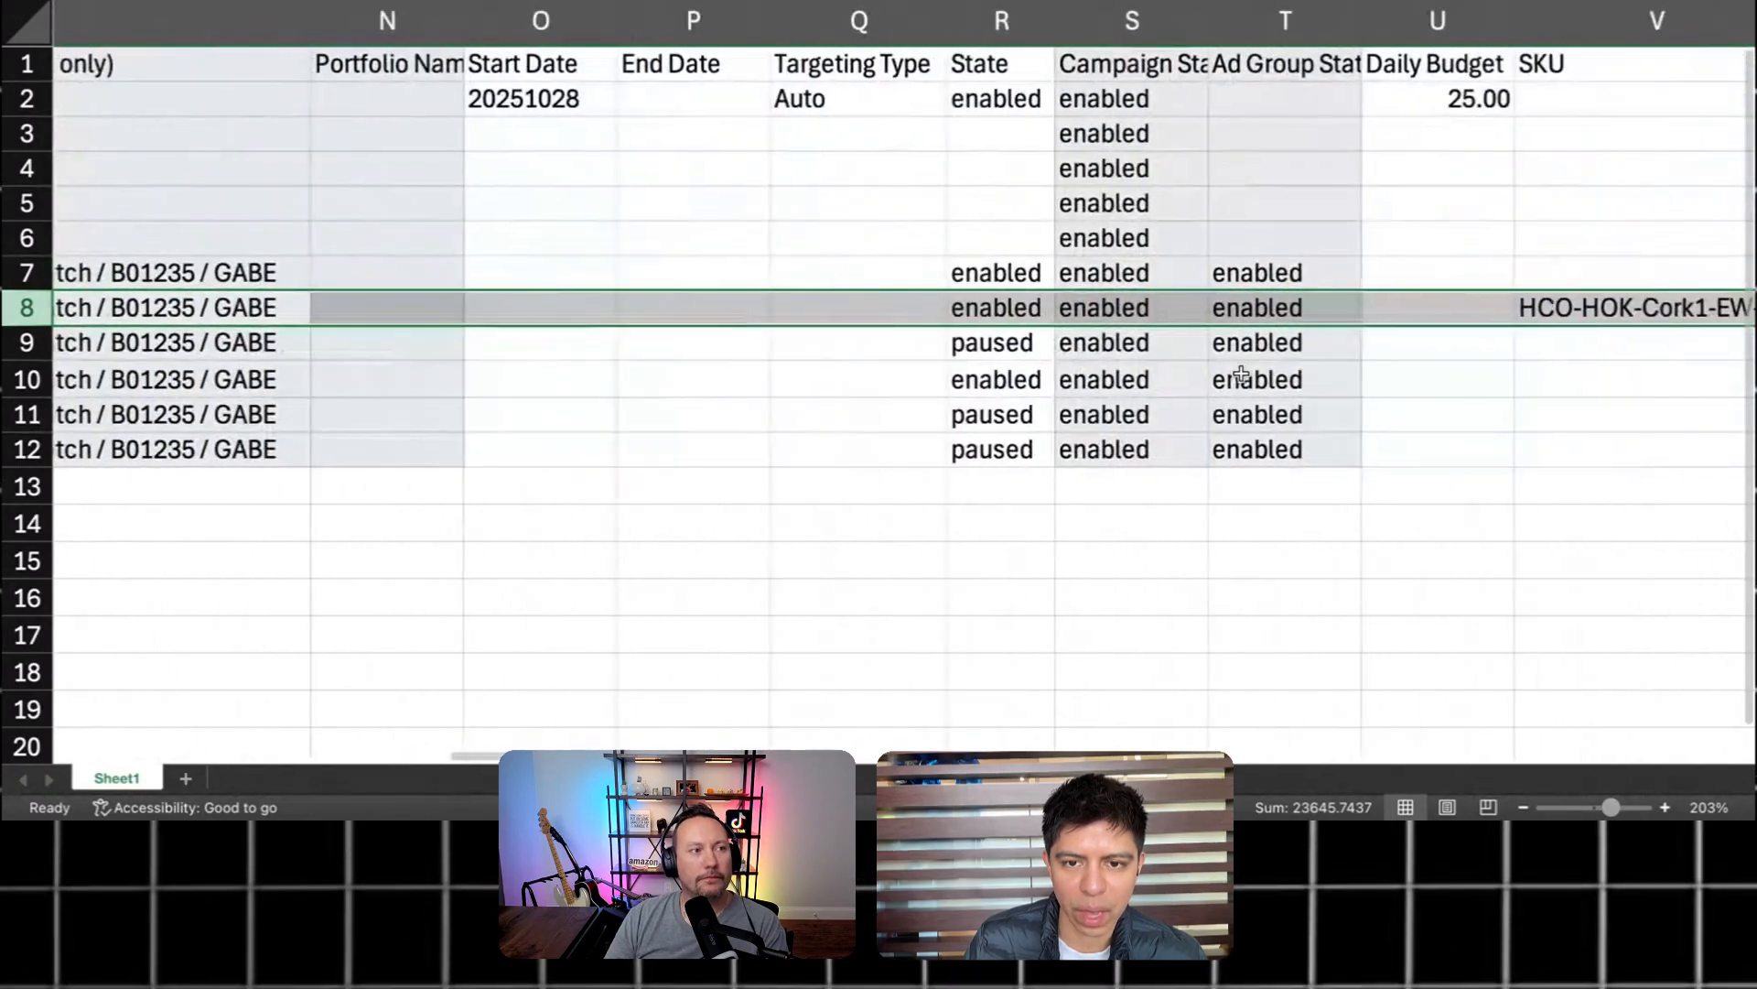
{"action": "scroll", "coordinate": [1037, 316], "scroll_direction": "left", "scroll_amount": 10}
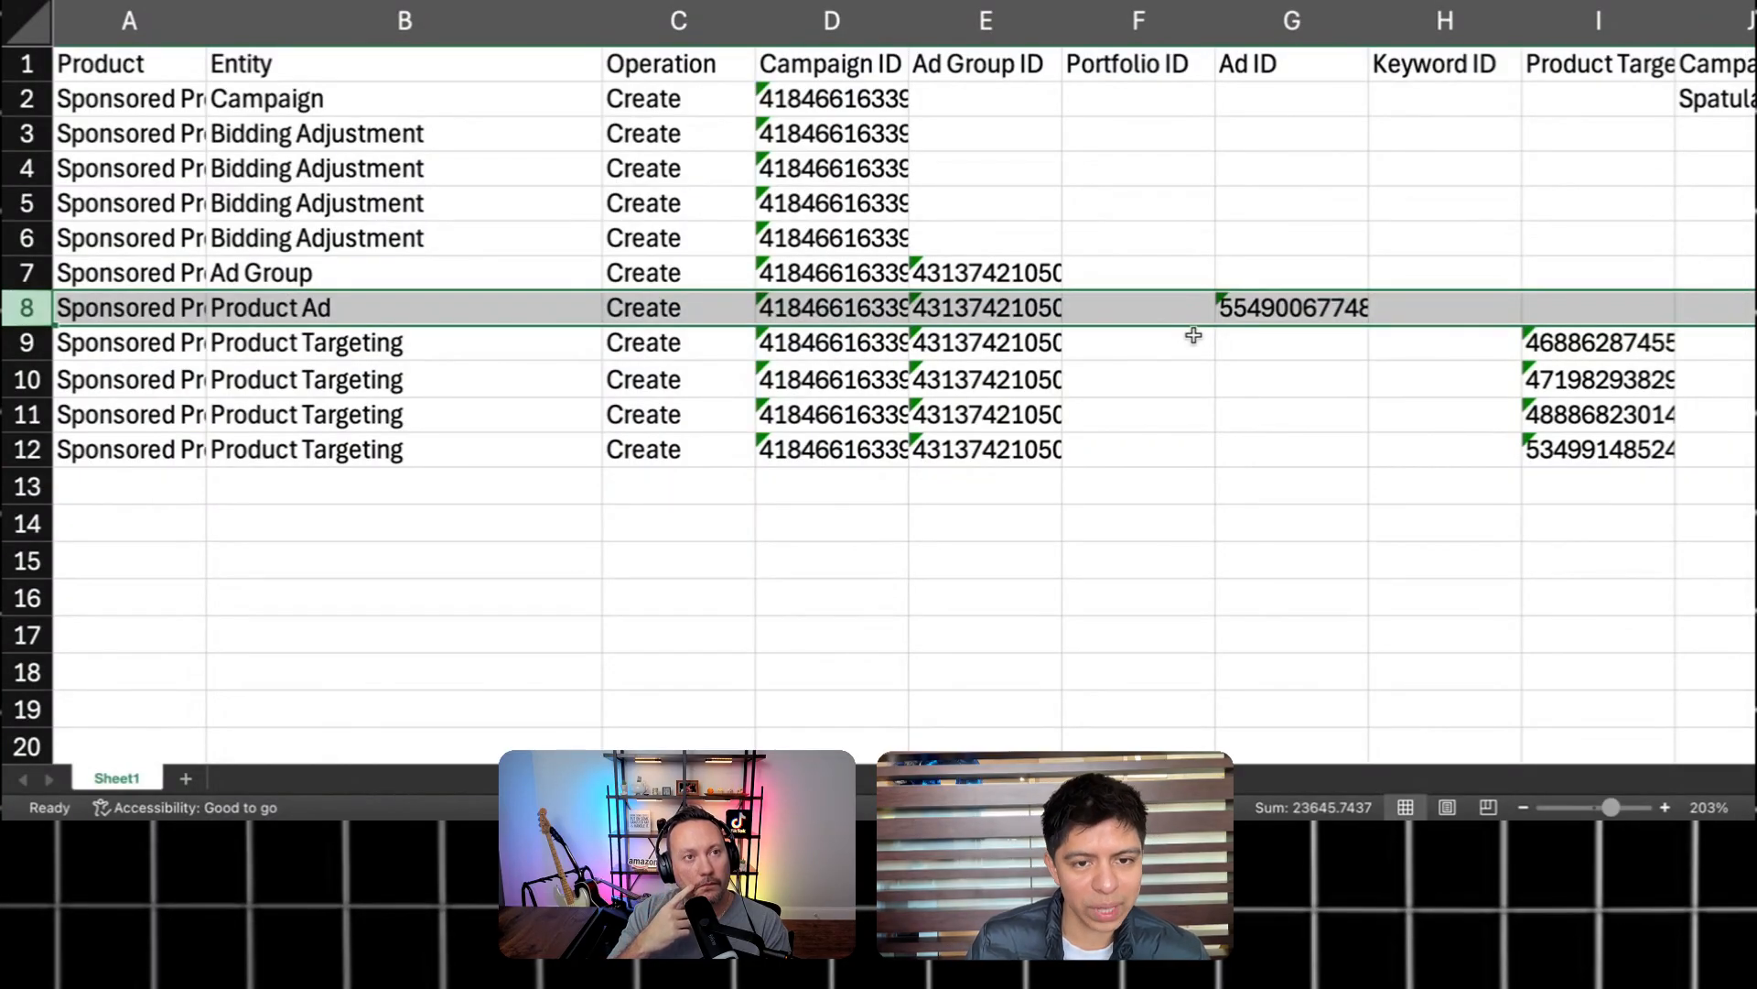
{"action": "scroll", "coordinate": [1255, 349], "scroll_direction": "right", "scroll_amount": 10}
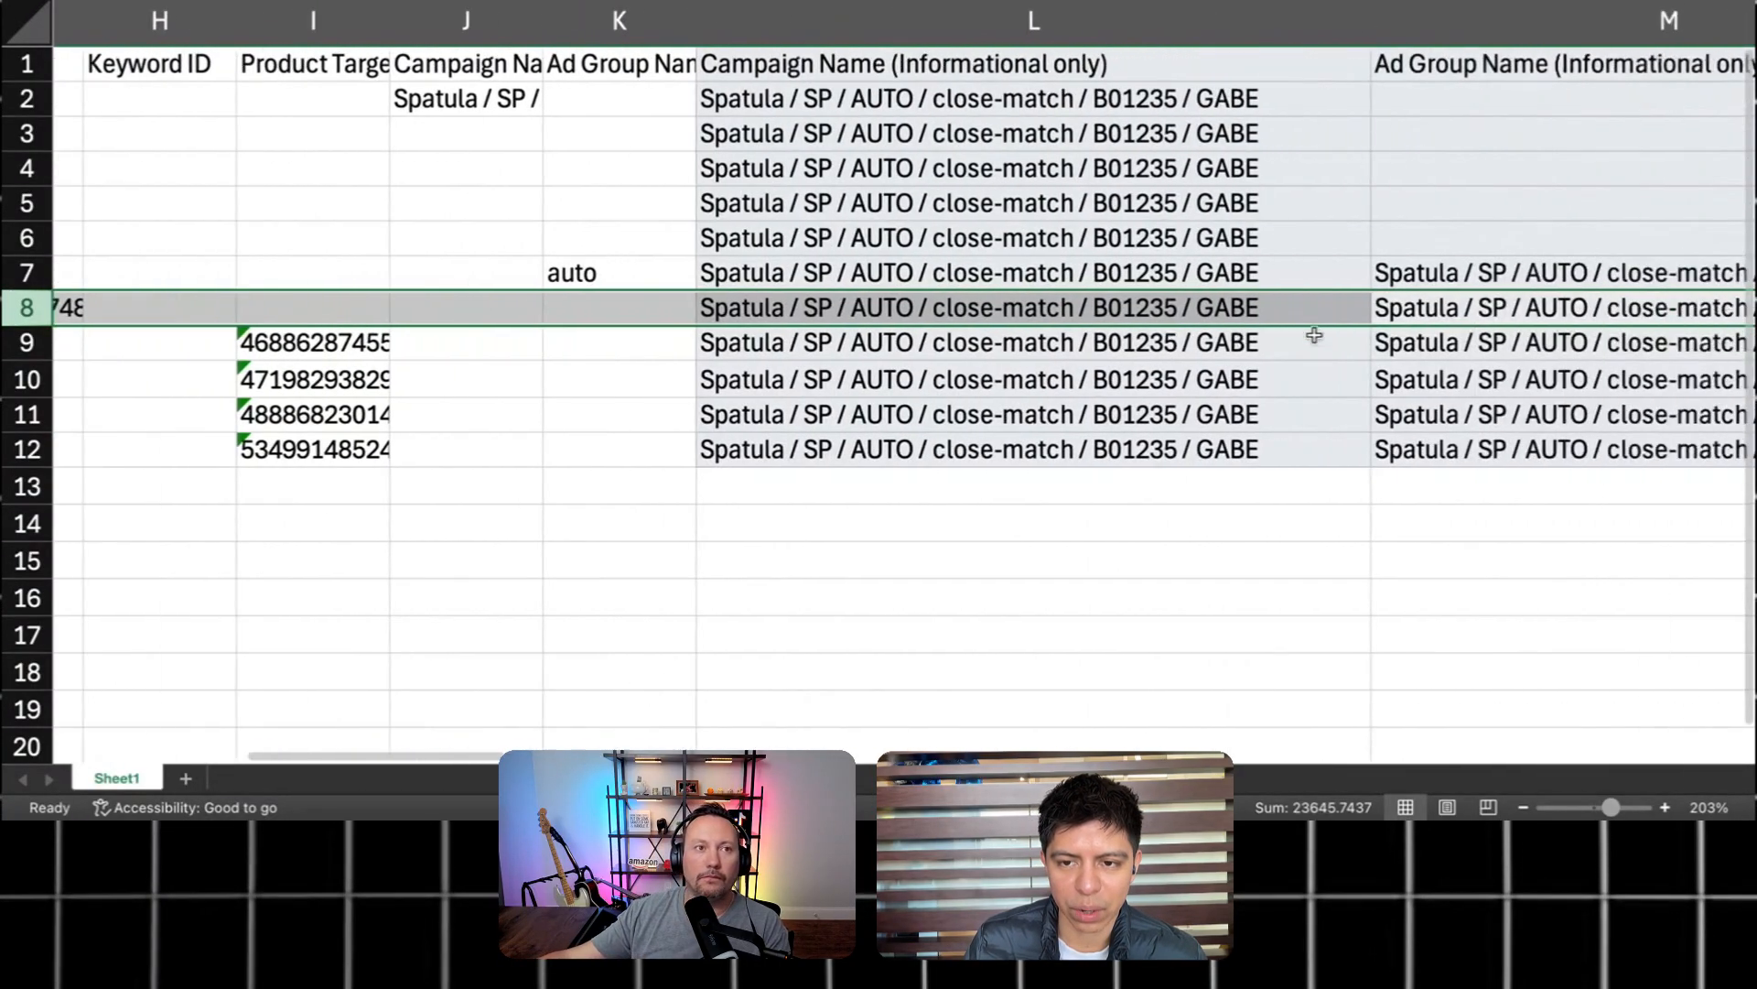
{"action": "scroll", "coordinate": [1518, 347], "scroll_direction": "right", "scroll_amount": 3}
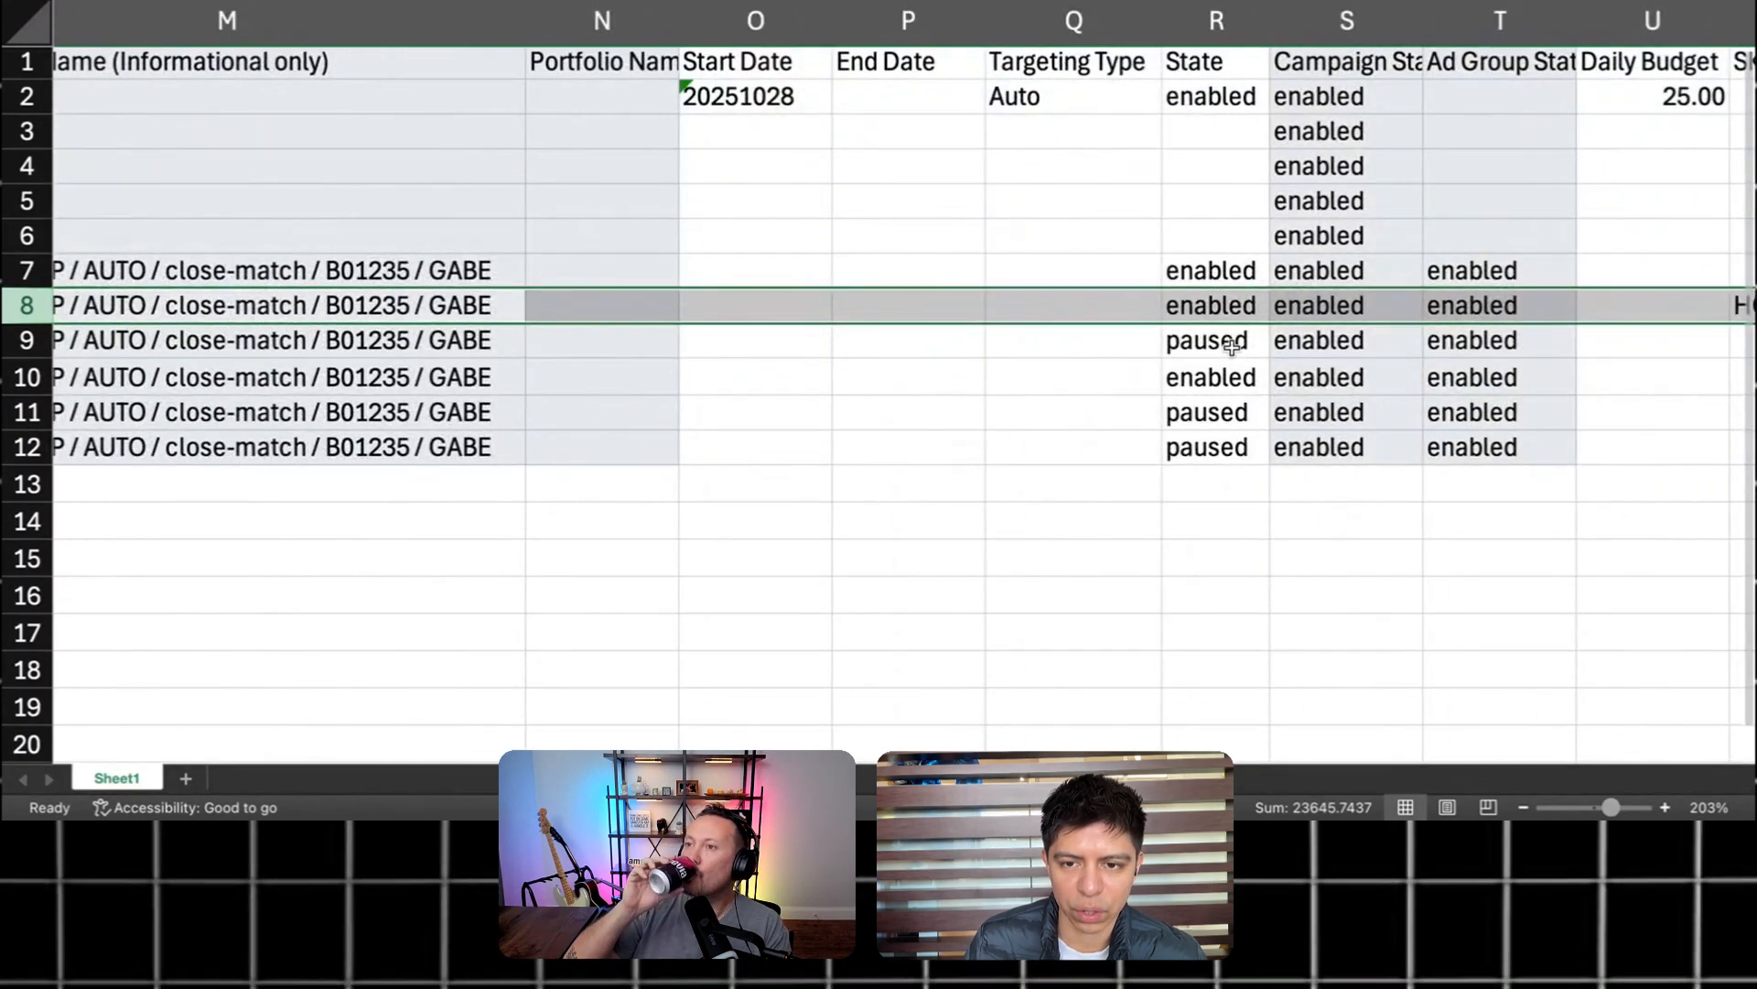
{"action": "left_click", "coordinate": [1232, 346]}
{"action": "left_click", "coordinate": [1190, 411]}
{"action": "left_click", "coordinate": [1187, 448]}
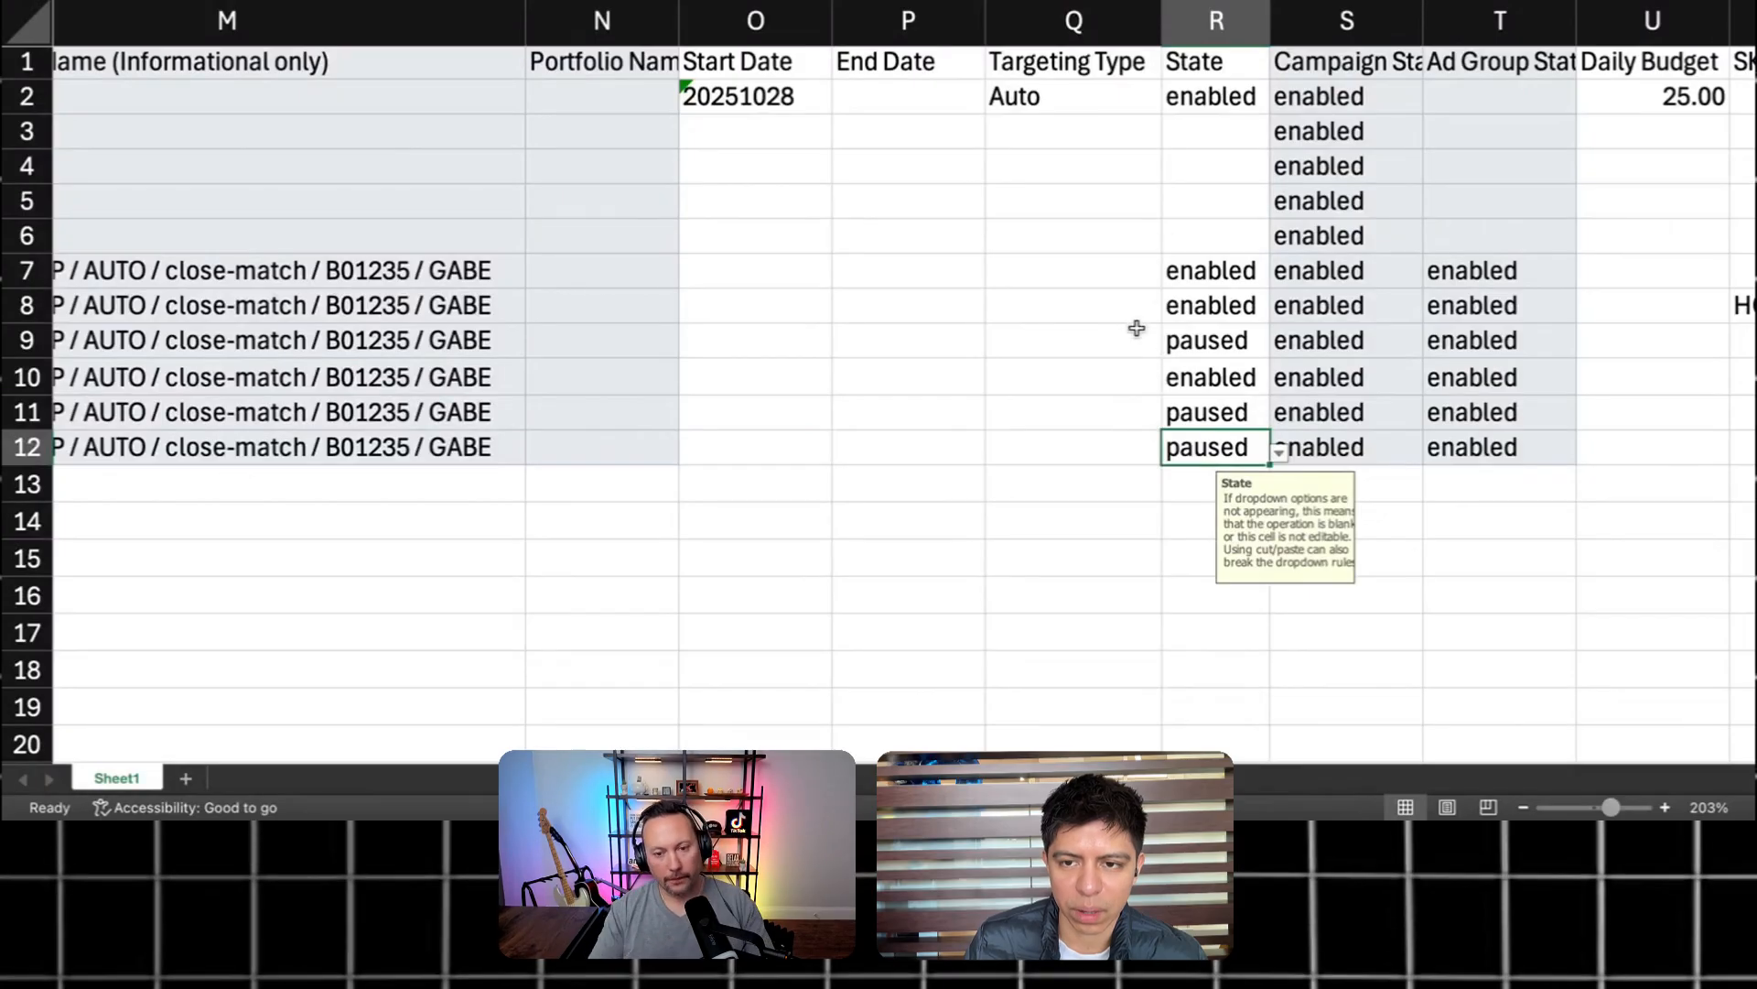
Step: Autofit the Ad Group ID column E and the Campaign ID column D so the full IDs can be read
{"action": "scroll", "coordinate": [1224, 286], "scroll_direction": "right", "scroll_amount": 15}
{"action": "scroll", "coordinate": [1201, 291], "scroll_direction": "left", "scroll_amount": 20}
{"action": "scroll", "coordinate": [1195, 291], "scroll_direction": "left", "scroll_amount": 15}
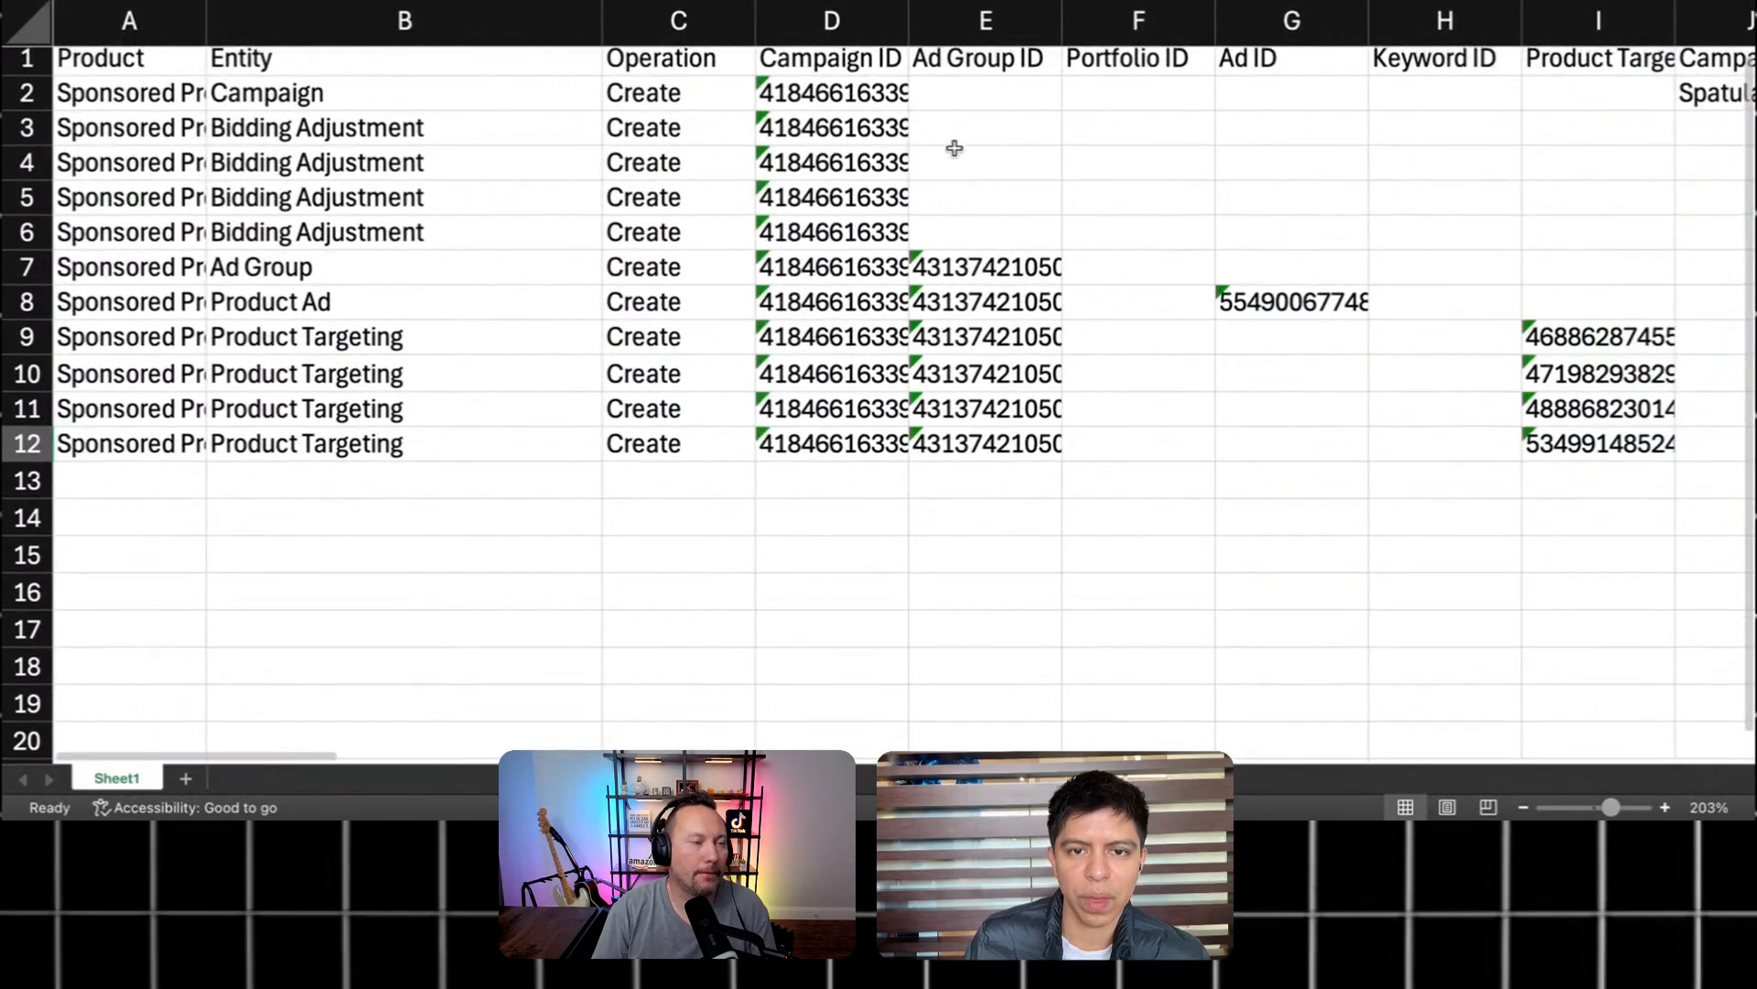
{"action": "left_click", "coordinate": [915, 20]}
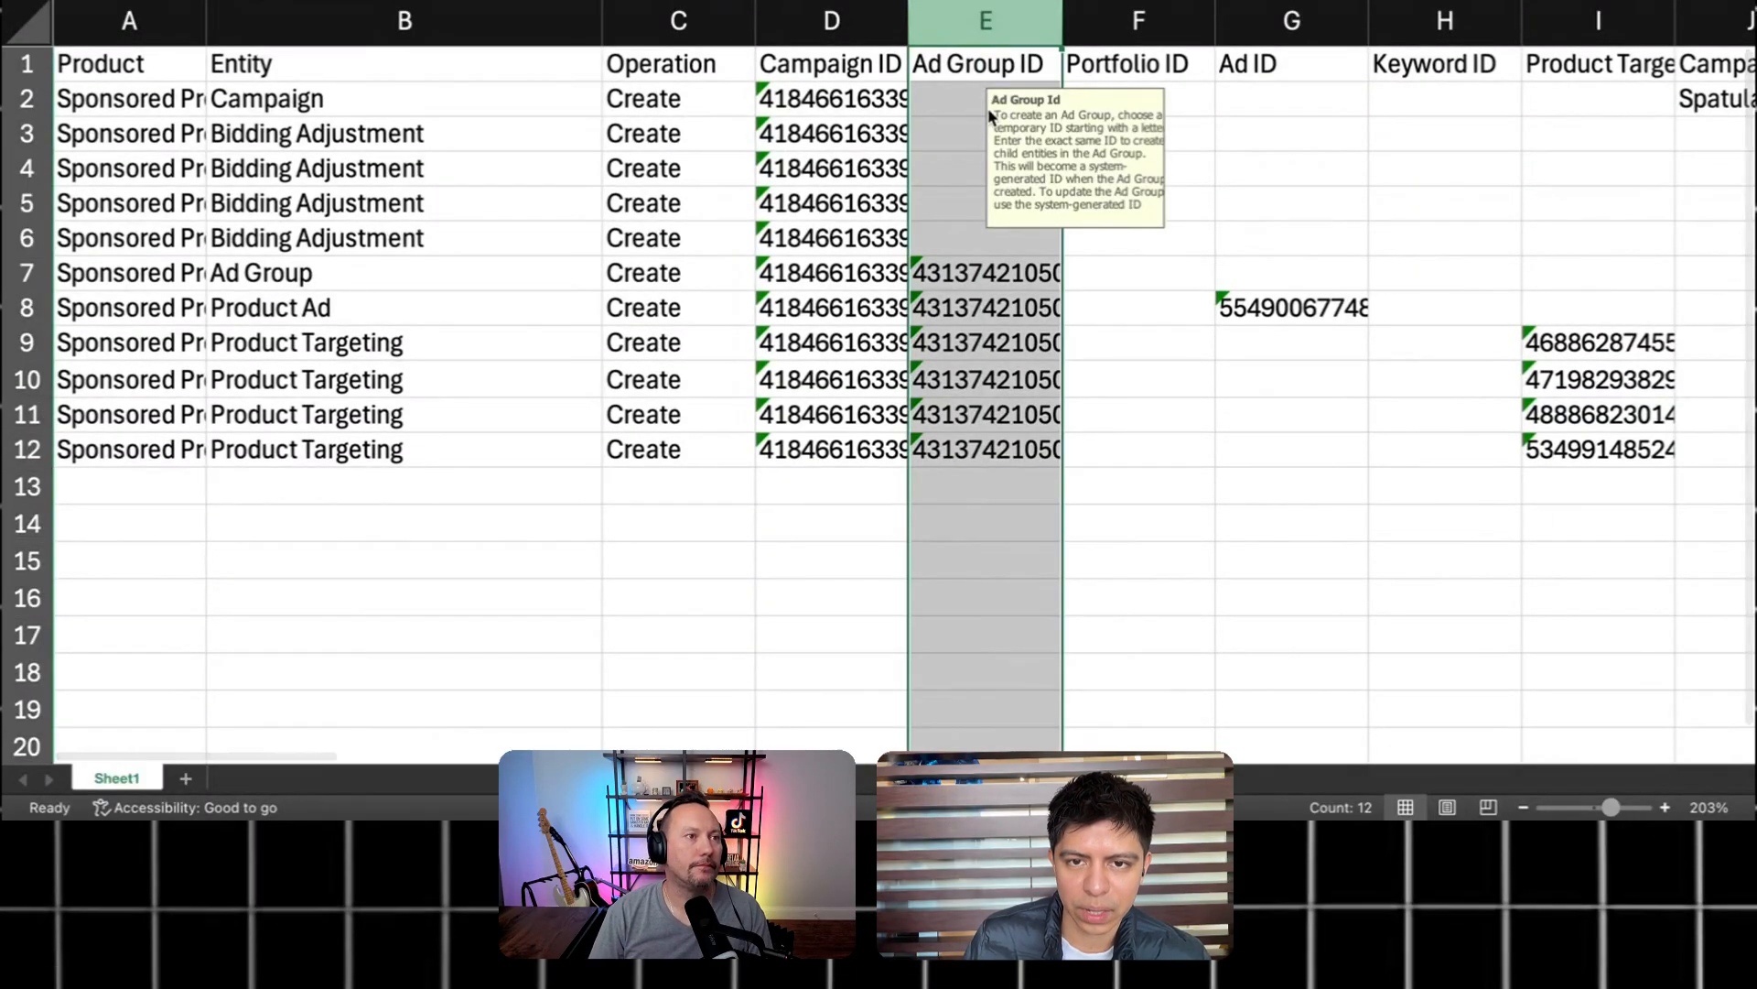
{"action": "double_click", "coordinate": [1062, 23]}
{"action": "left_click", "coordinate": [985, 197]}
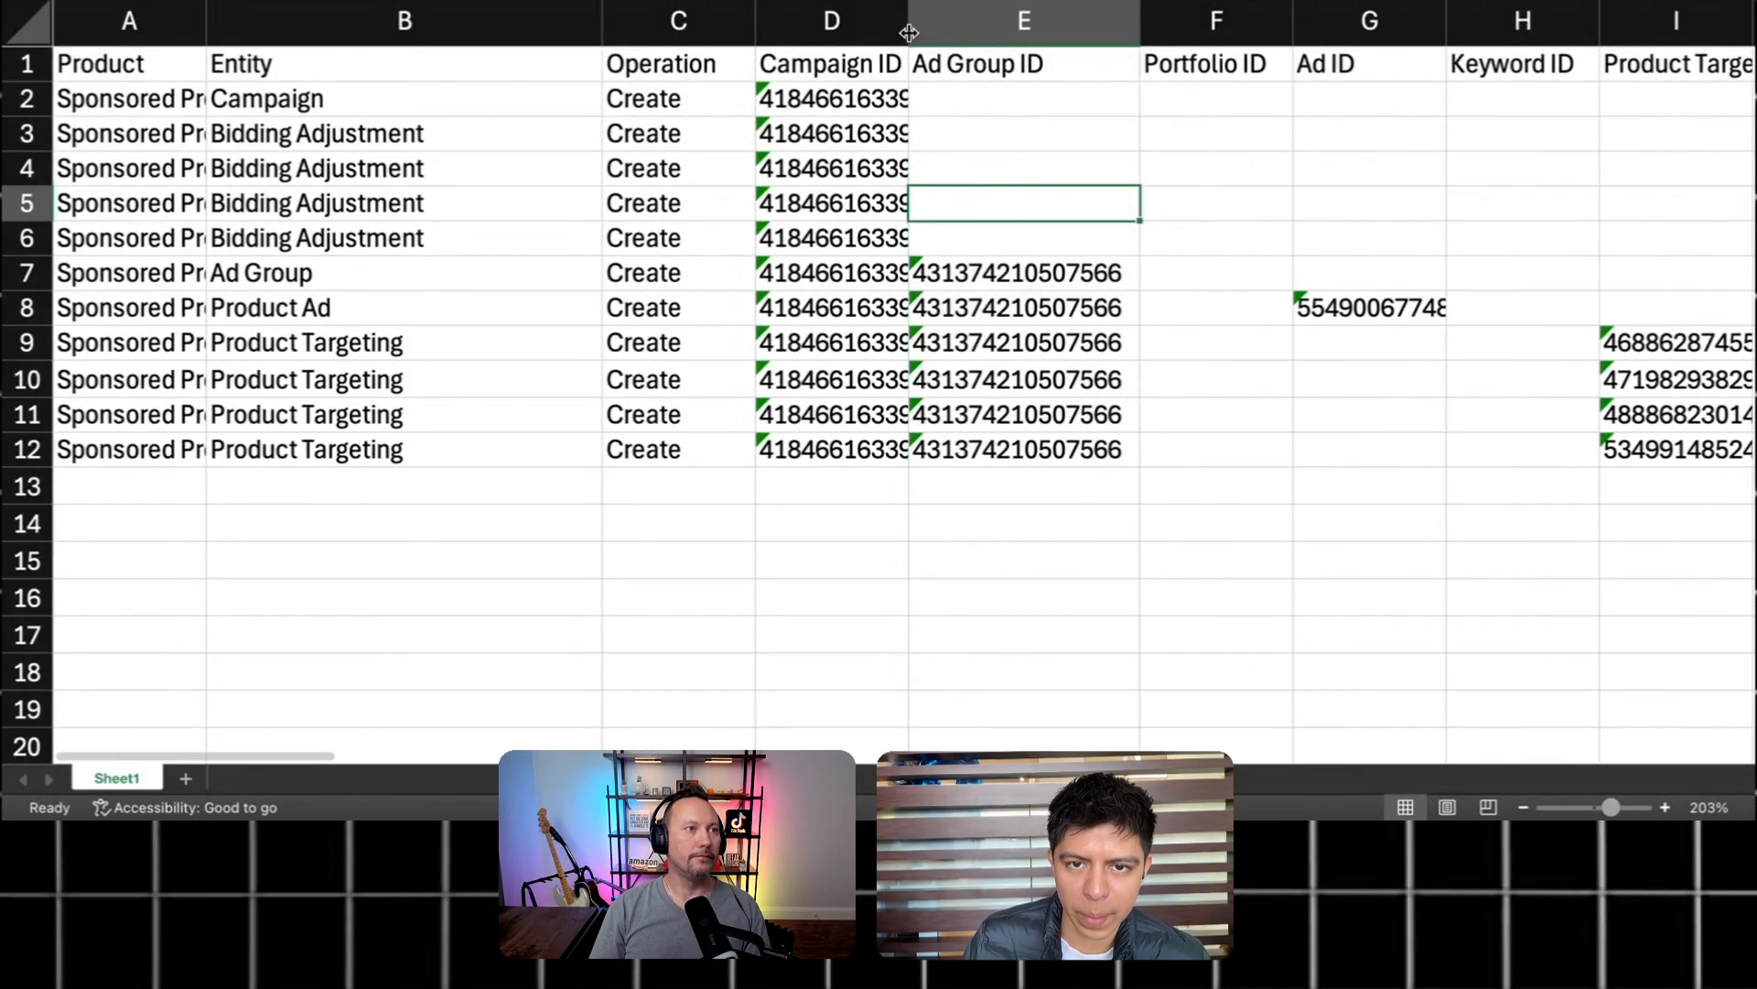
{"action": "double_click", "coordinate": [908, 23]}
{"action": "left_click", "coordinate": [907, 171]}
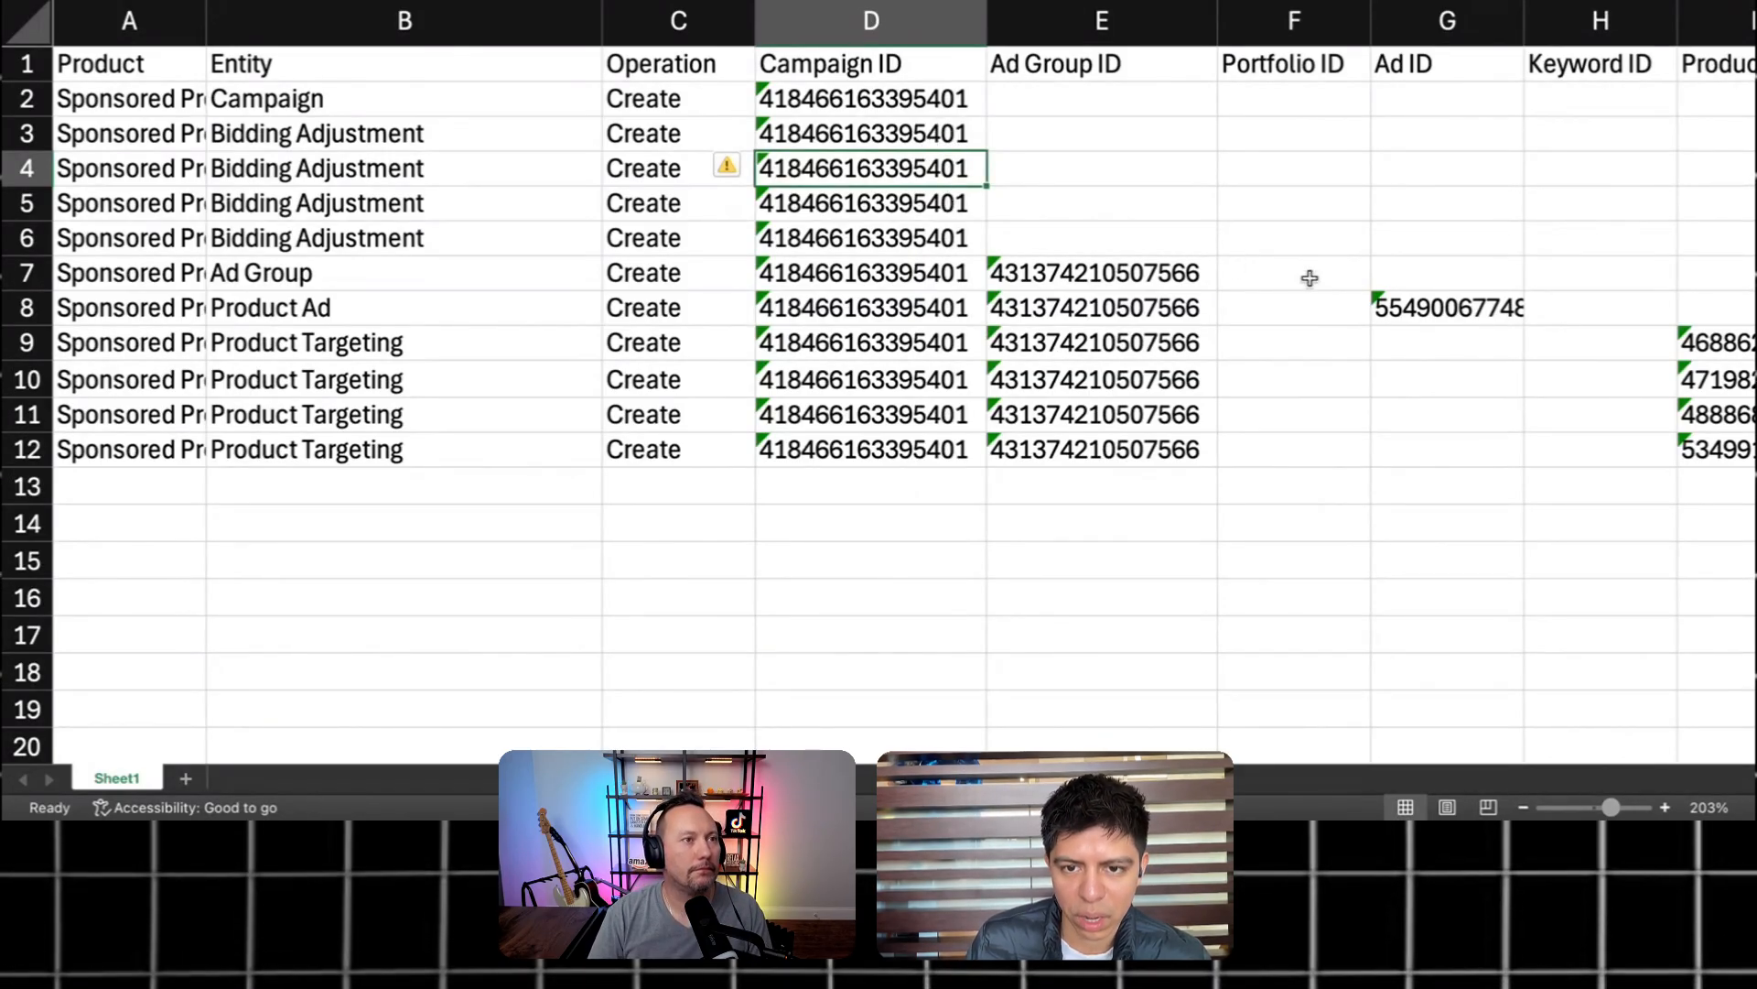
Step: Replace the Campaign IDs in D2:D12 with the campaign names copied from the informational Campaign Name column, L2:L12
{"action": "scroll", "coordinate": [942, 156], "scroll_direction": "right", "scroll_amount": 8}
{"action": "left_click_drag", "start_coordinate": [801, 99], "coordinate": [812, 453]}
{"action": "key", "text": "ctrl+c"}
{"action": "scroll", "coordinate": [809, 394], "scroll_direction": "left", "scroll_amount": 2}
{"action": "scroll", "coordinate": [809, 395], "scroll_direction": "left", "scroll_amount": 6}
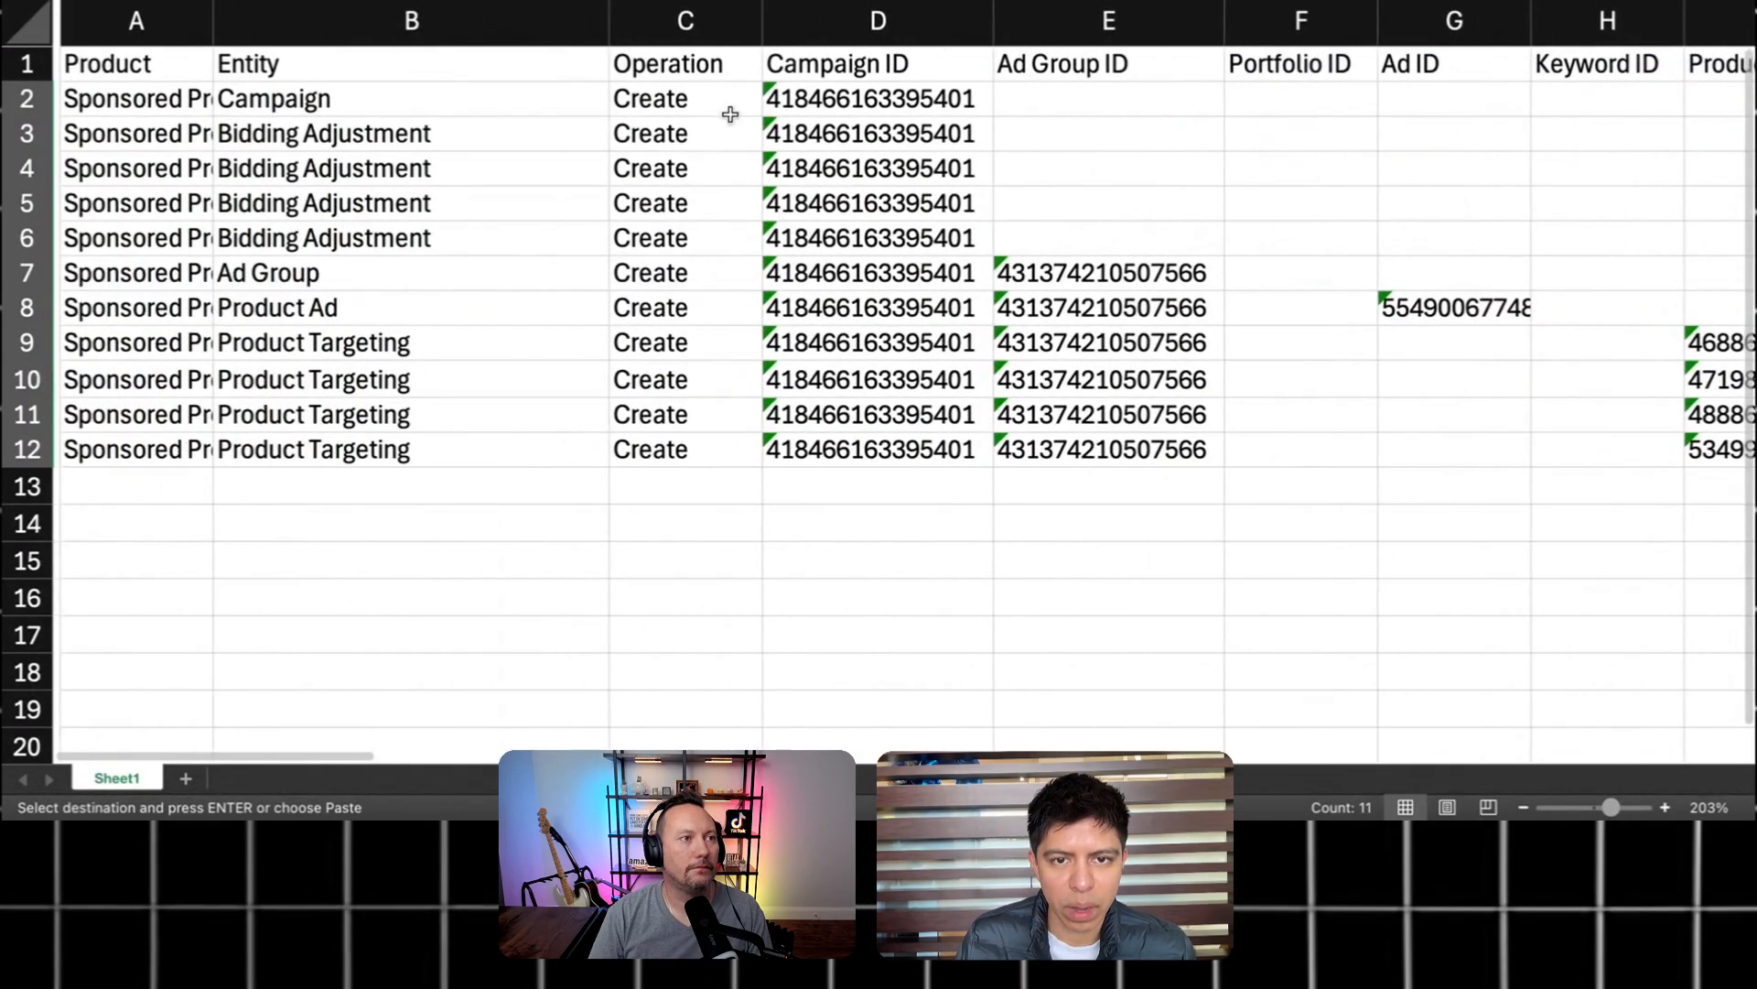
{"action": "left_click", "coordinate": [853, 97]}
{"action": "key", "text": "ctrl+v"}
Step: Replace the Ad Group IDs in E7:E12 with the names copied from D7:D12
{"action": "left_click_drag", "start_coordinate": [906, 275], "coordinate": [915, 453]}
{"action": "key", "text": "ctrl+c"}
{"action": "left_click", "coordinate": [1150, 273]}
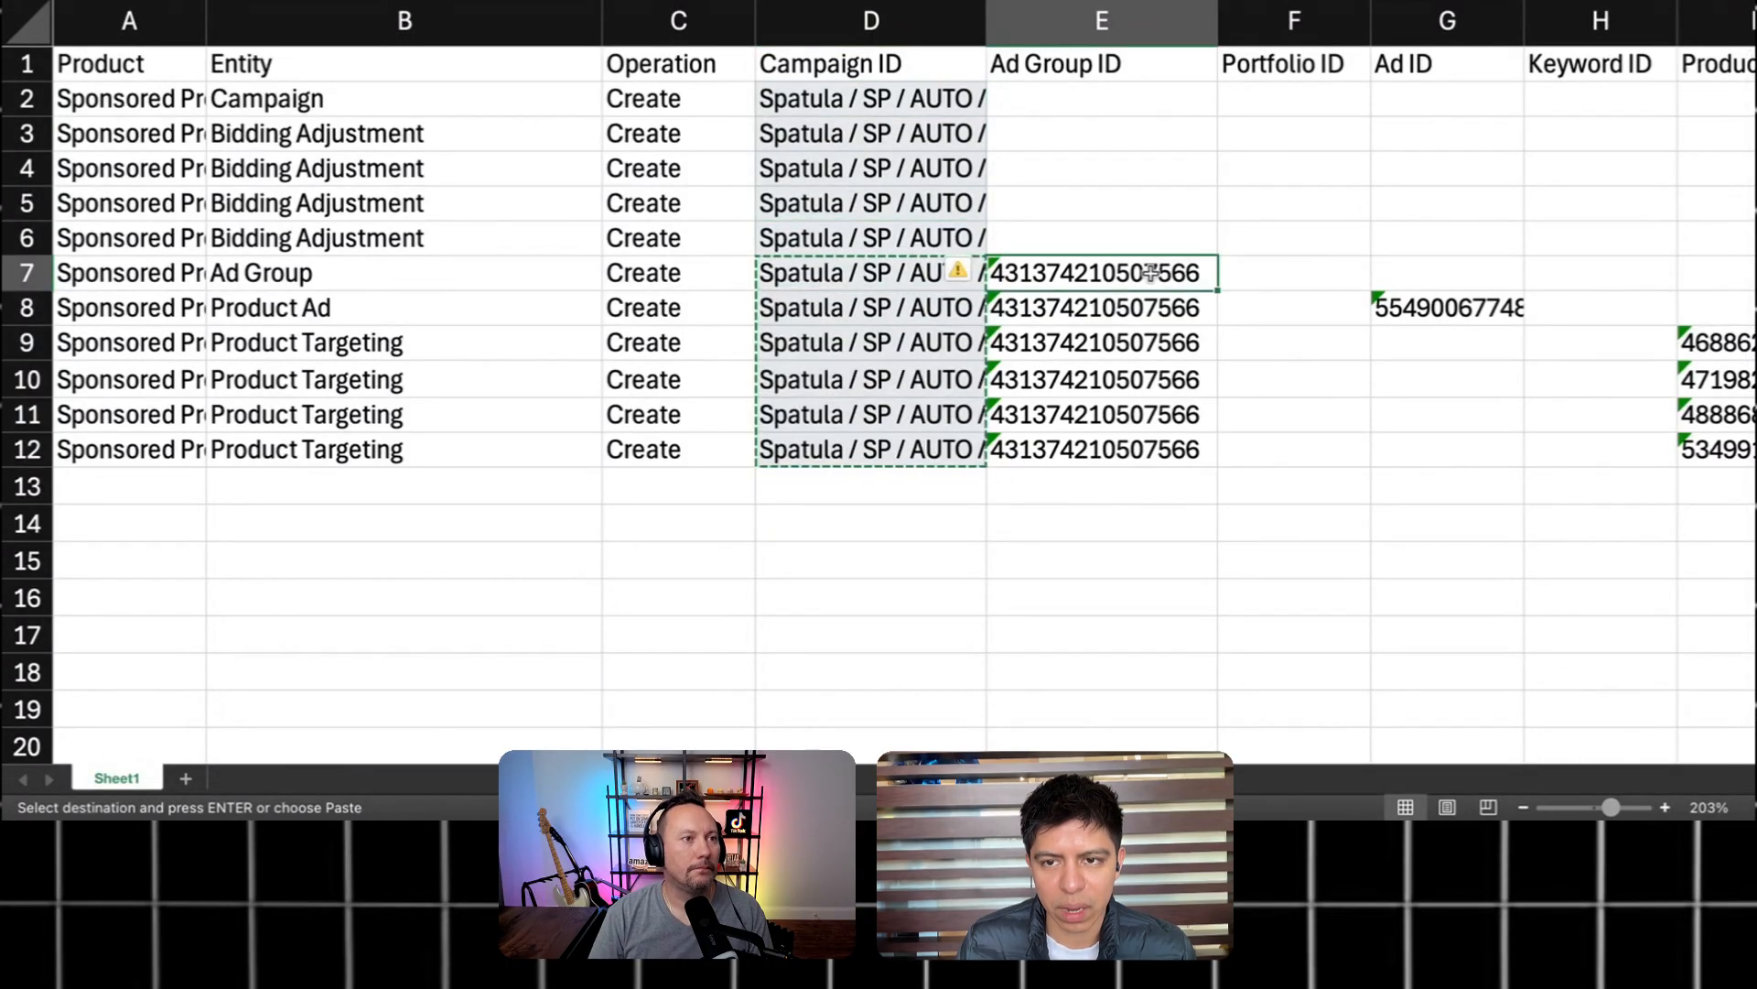
{"action": "key", "text": "ctrl+v"}
{"action": "left_click", "coordinate": [1098, 375]}
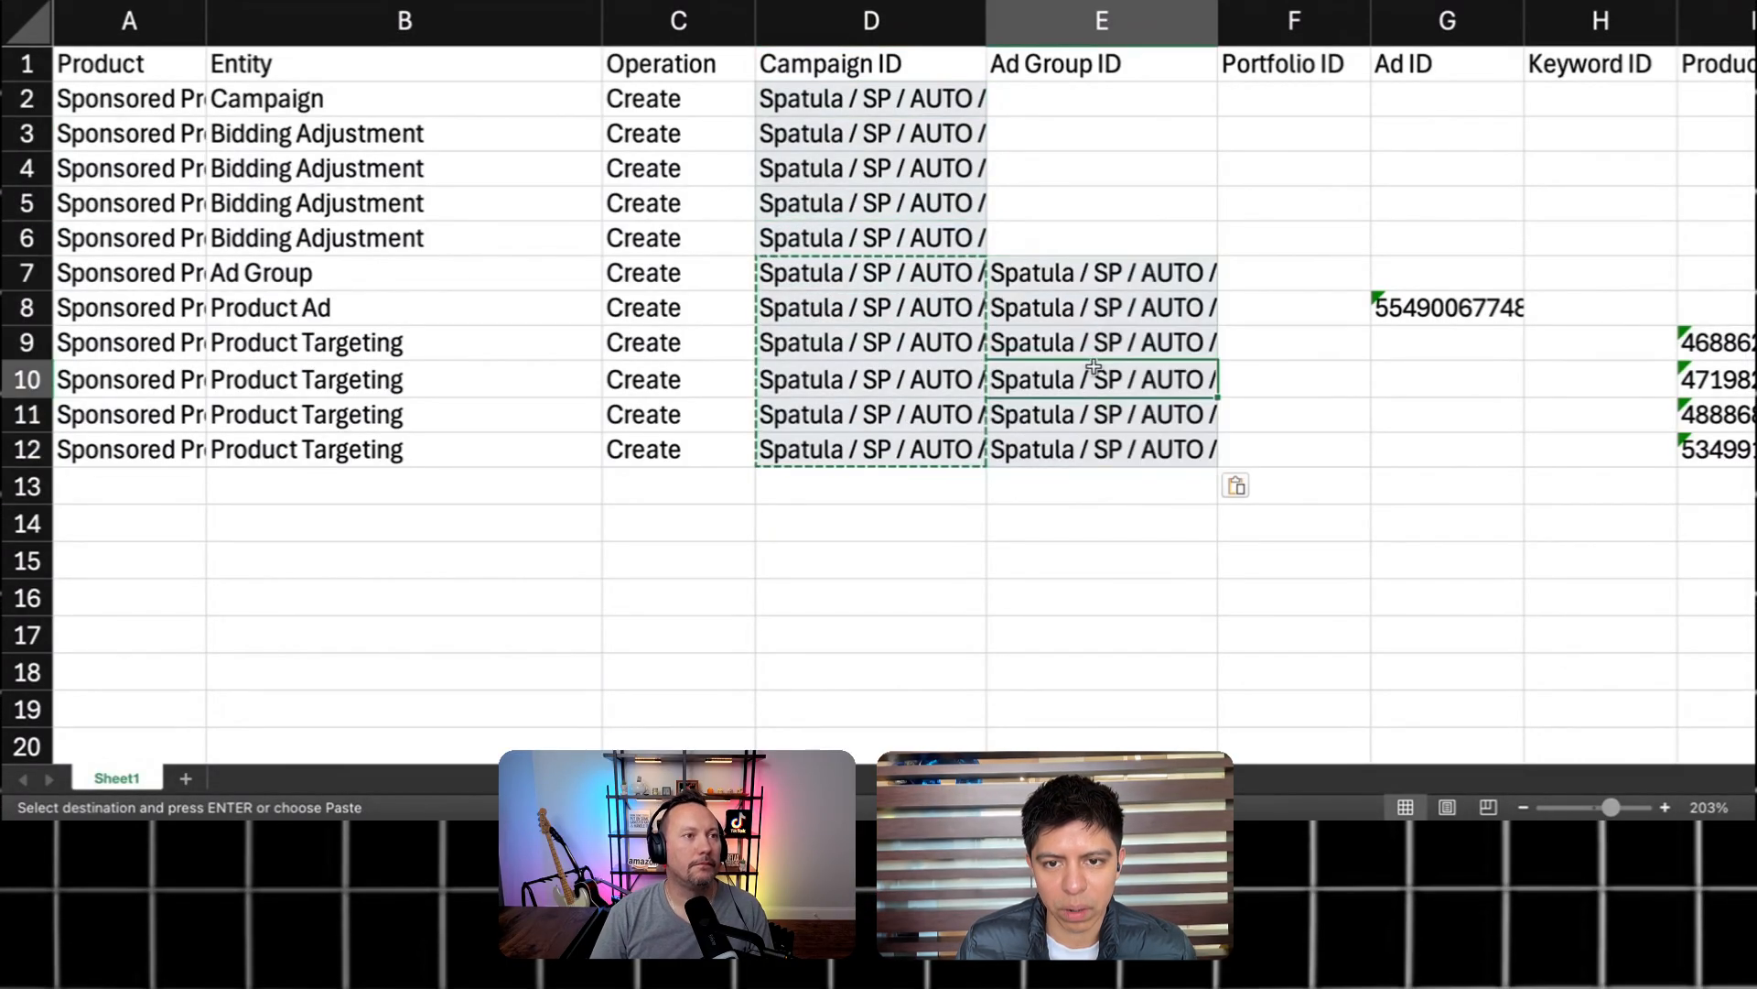
Step: Replace the Ad ID of the Product Ad row in G8 with the name copied from Ad Group ID cell E8
{"action": "left_click_drag", "start_coordinate": [1059, 284], "coordinate": [1104, 275]}
{"action": "left_click", "coordinate": [1107, 382]}
{"action": "left_click", "coordinate": [1302, 338]}
{"action": "scroll", "coordinate": [1302, 338], "scroll_direction": "right", "scroll_amount": 3}
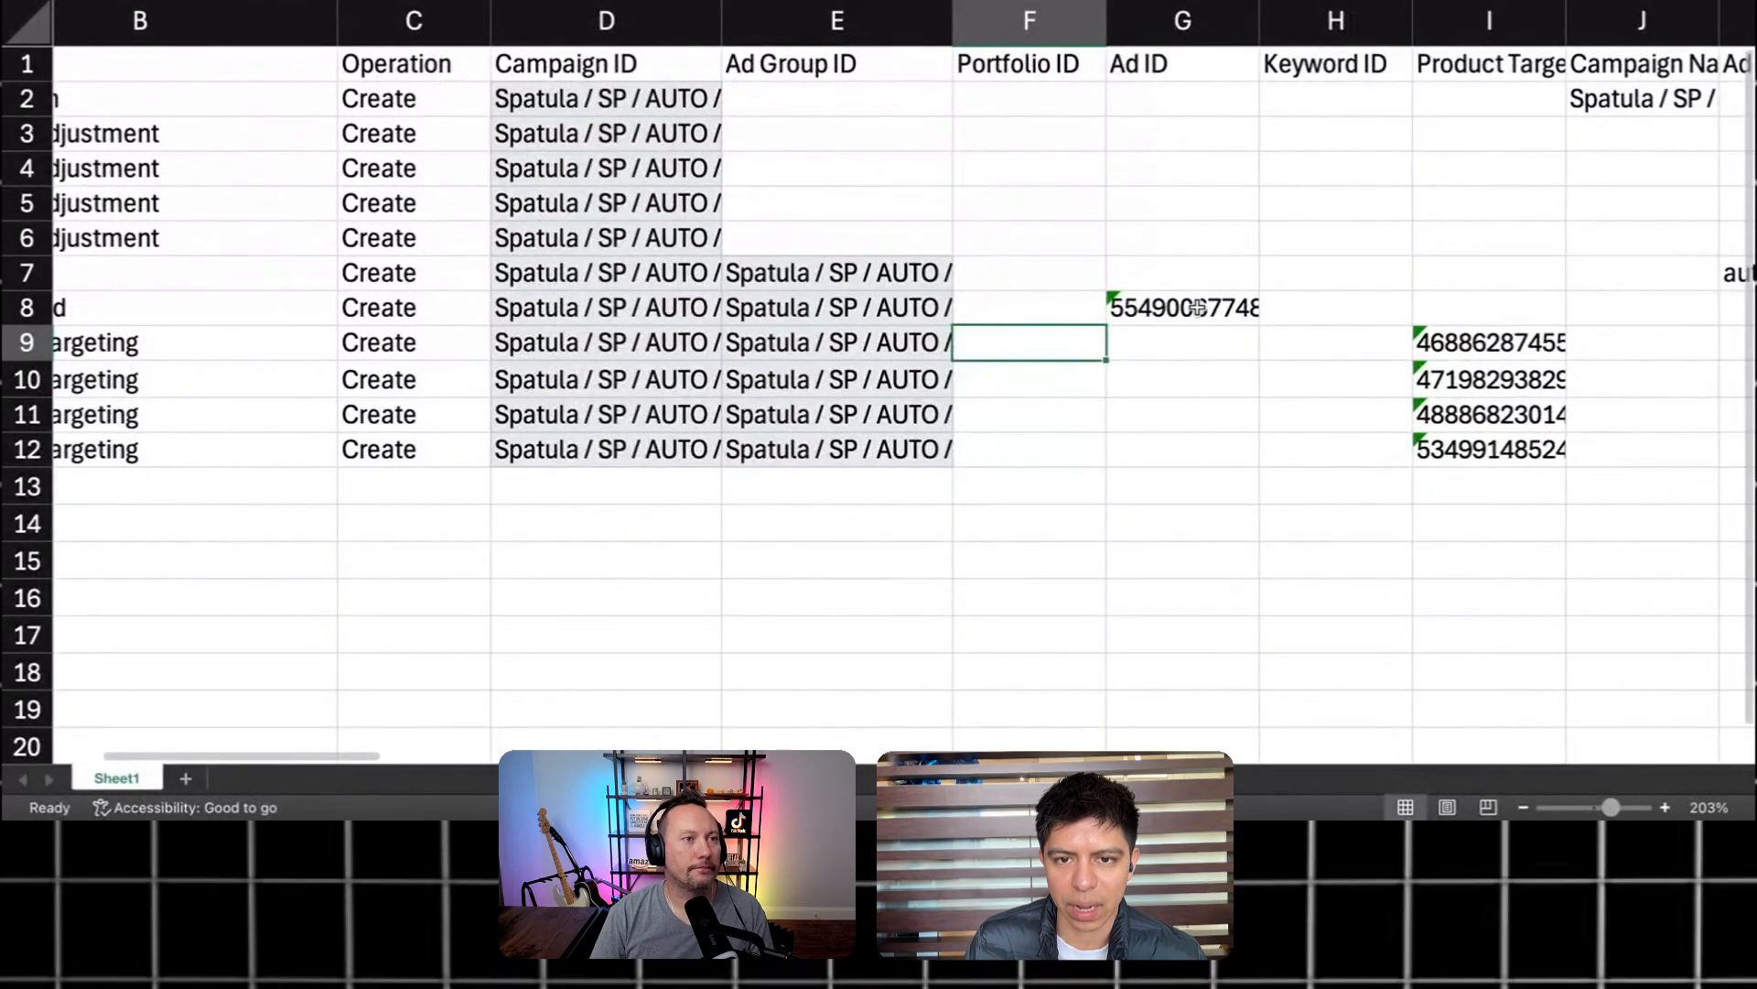
{"action": "left_click", "coordinate": [886, 313]}
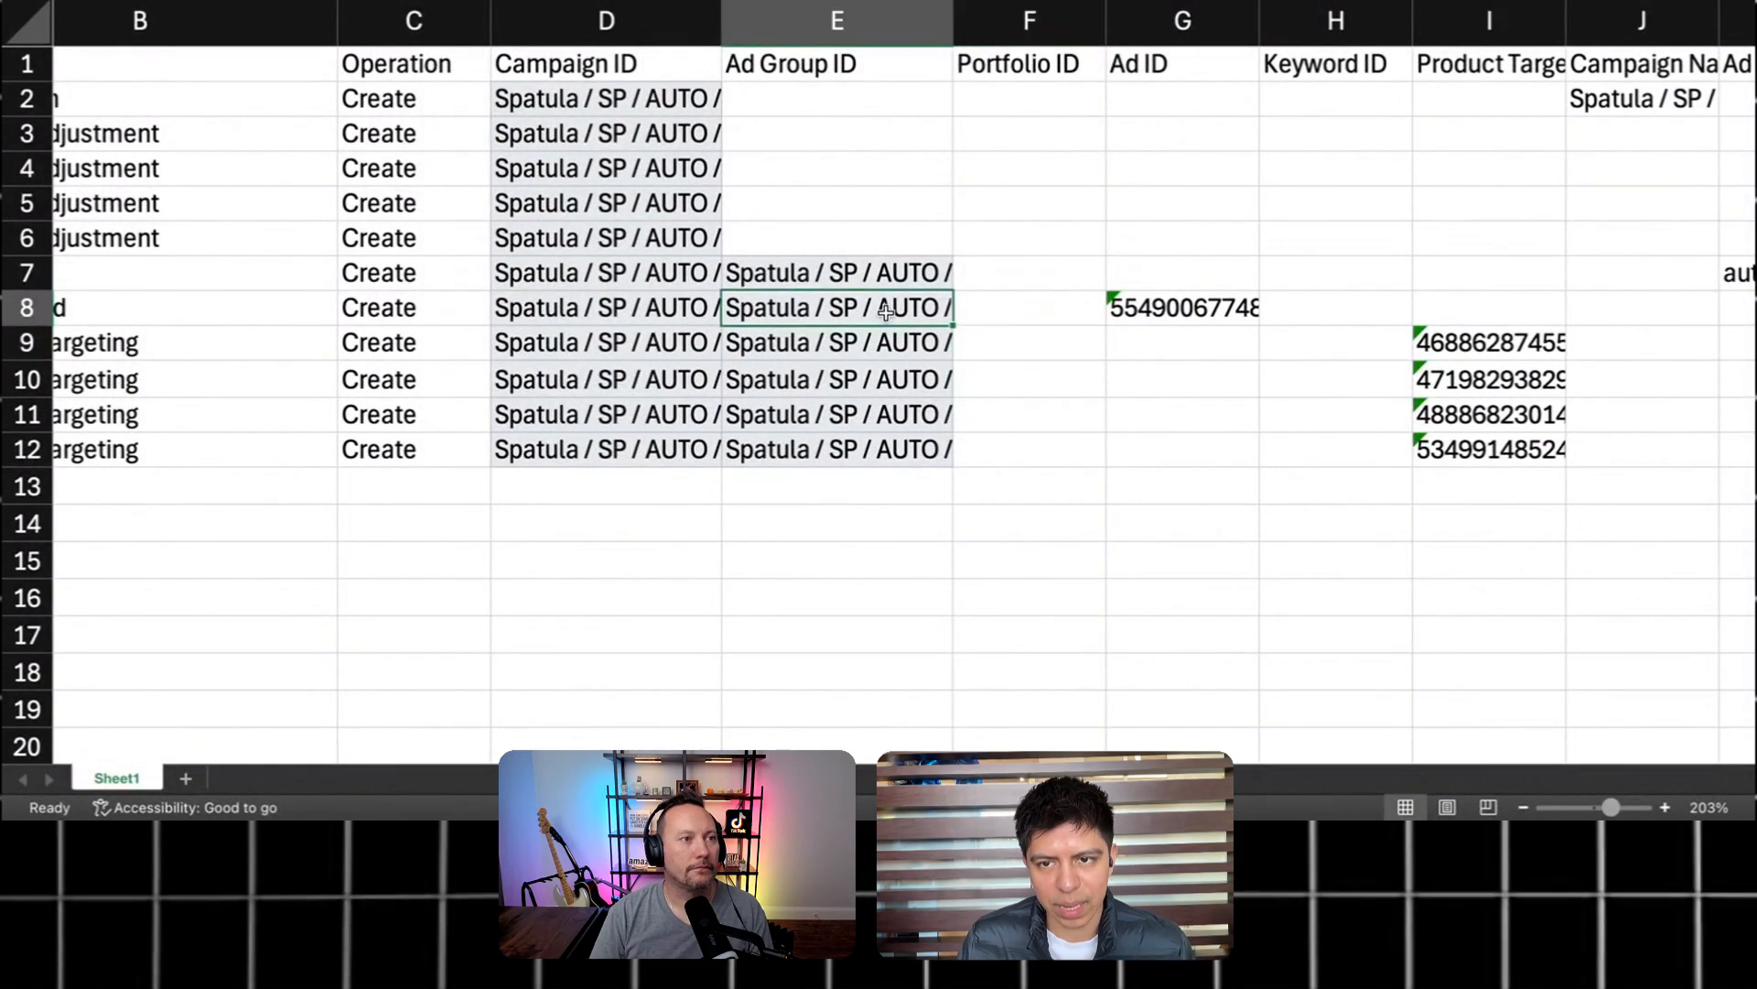
{"action": "left_click", "coordinate": [1172, 314]}
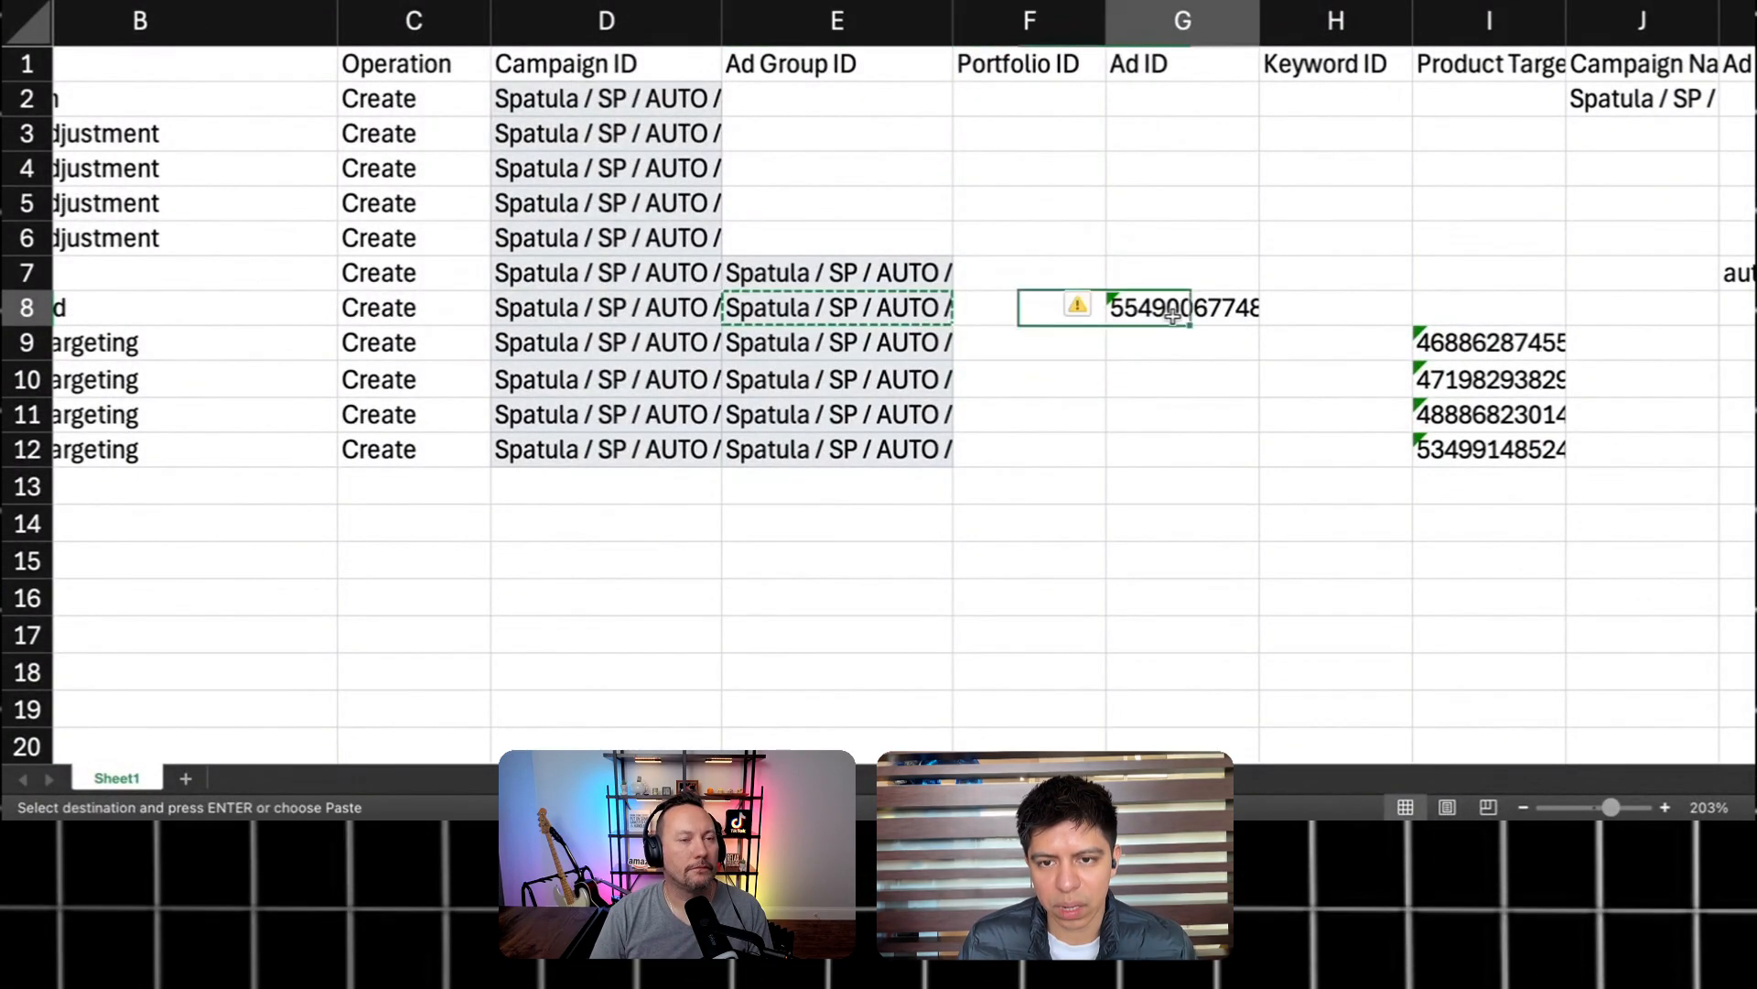
Step: Widen column I and replace the Product Targeting IDs in I9:I12 with loose-match, close-match, complements and substitutes copied from AJ9:AJ12
{"action": "scroll", "coordinate": [1423, 343], "scroll_direction": "right", "scroll_amount": 2}
{"action": "left_click_drag", "start_coordinate": [1313, 24], "coordinate": [1401, 28]}
{"action": "left_click", "coordinate": [1267, 169]}
{"action": "scroll", "coordinate": [1267, 193], "scroll_direction": "down", "scroll_amount": 3}
{"action": "left_click_drag", "start_coordinate": [1265, 233], "coordinate": [1254, 347]}
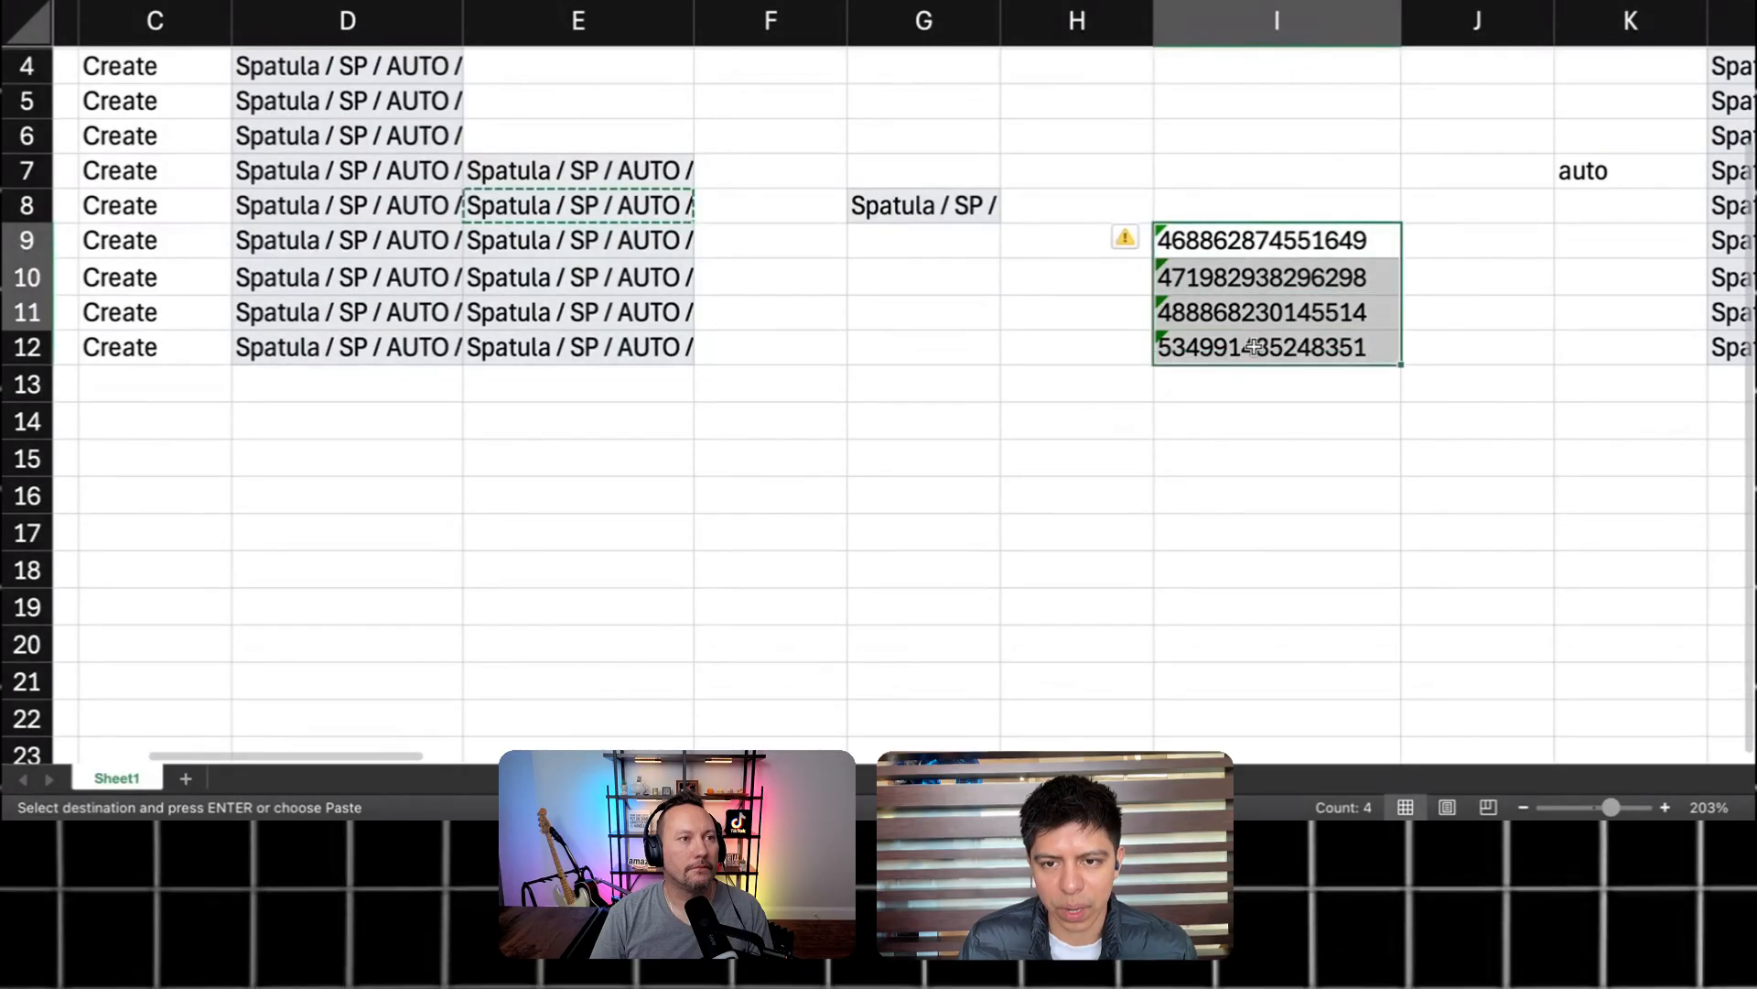
{"action": "scroll", "coordinate": [1044, 267], "scroll_direction": "right", "scroll_amount": 15}
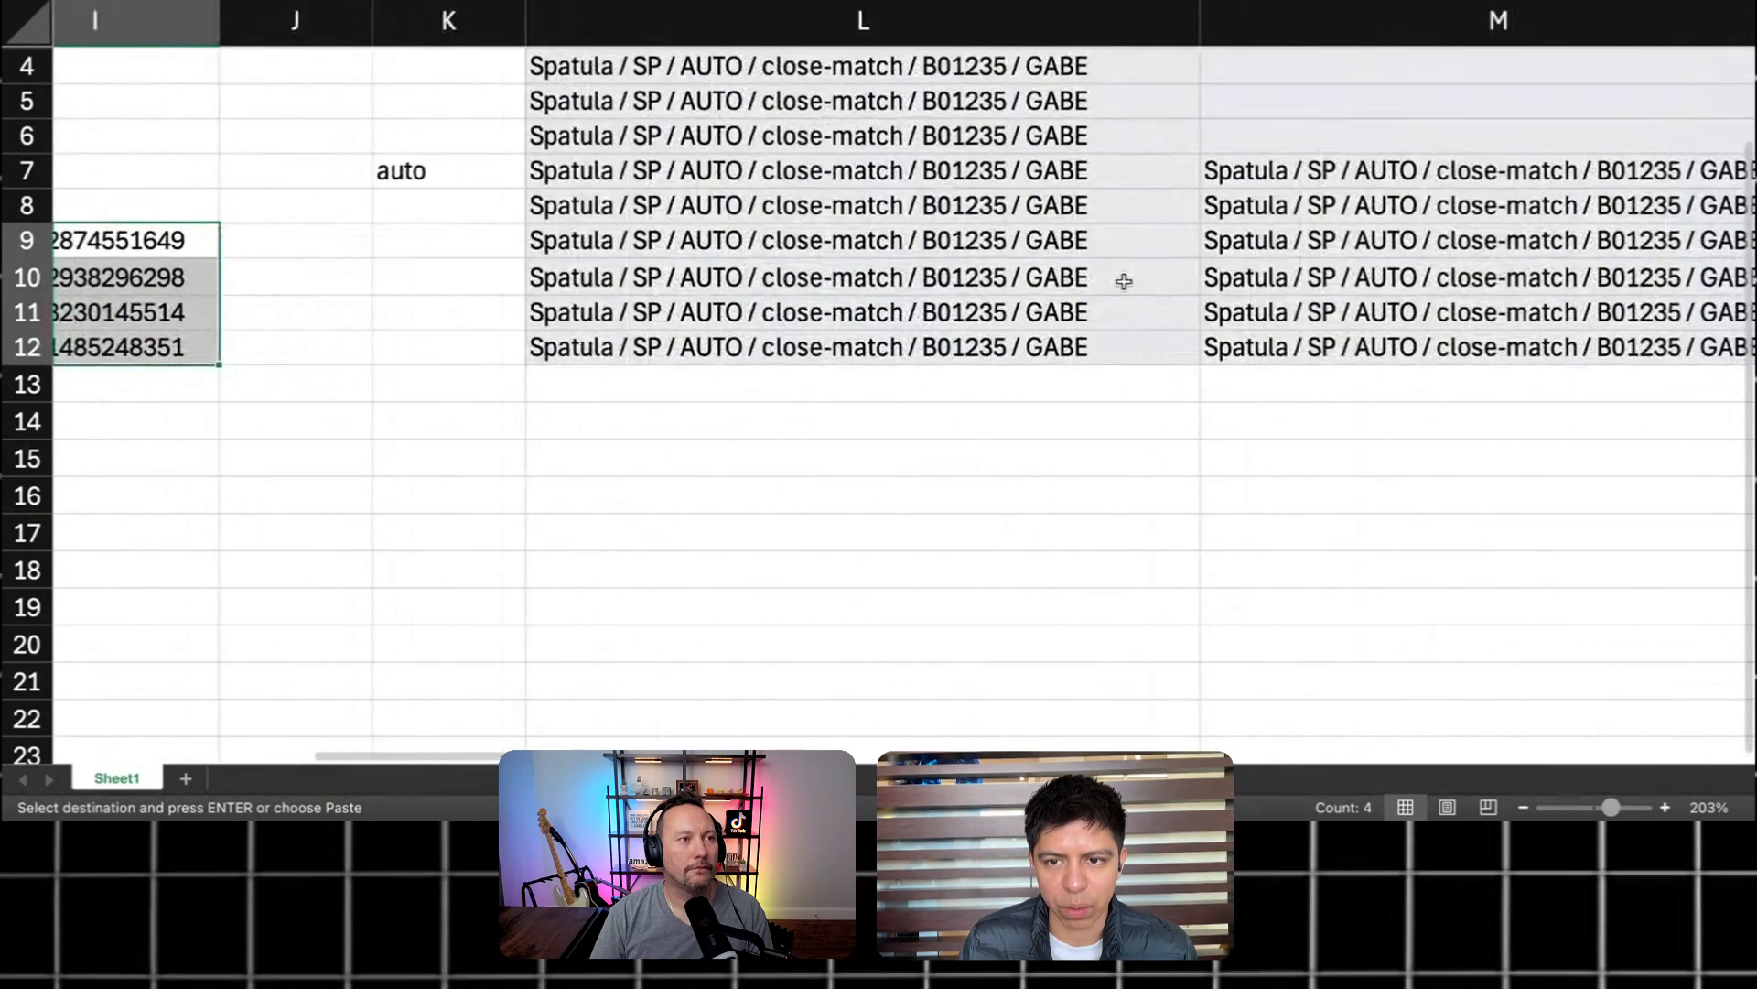
{"action": "scroll", "coordinate": [1124, 279], "scroll_direction": "right", "scroll_amount": 15}
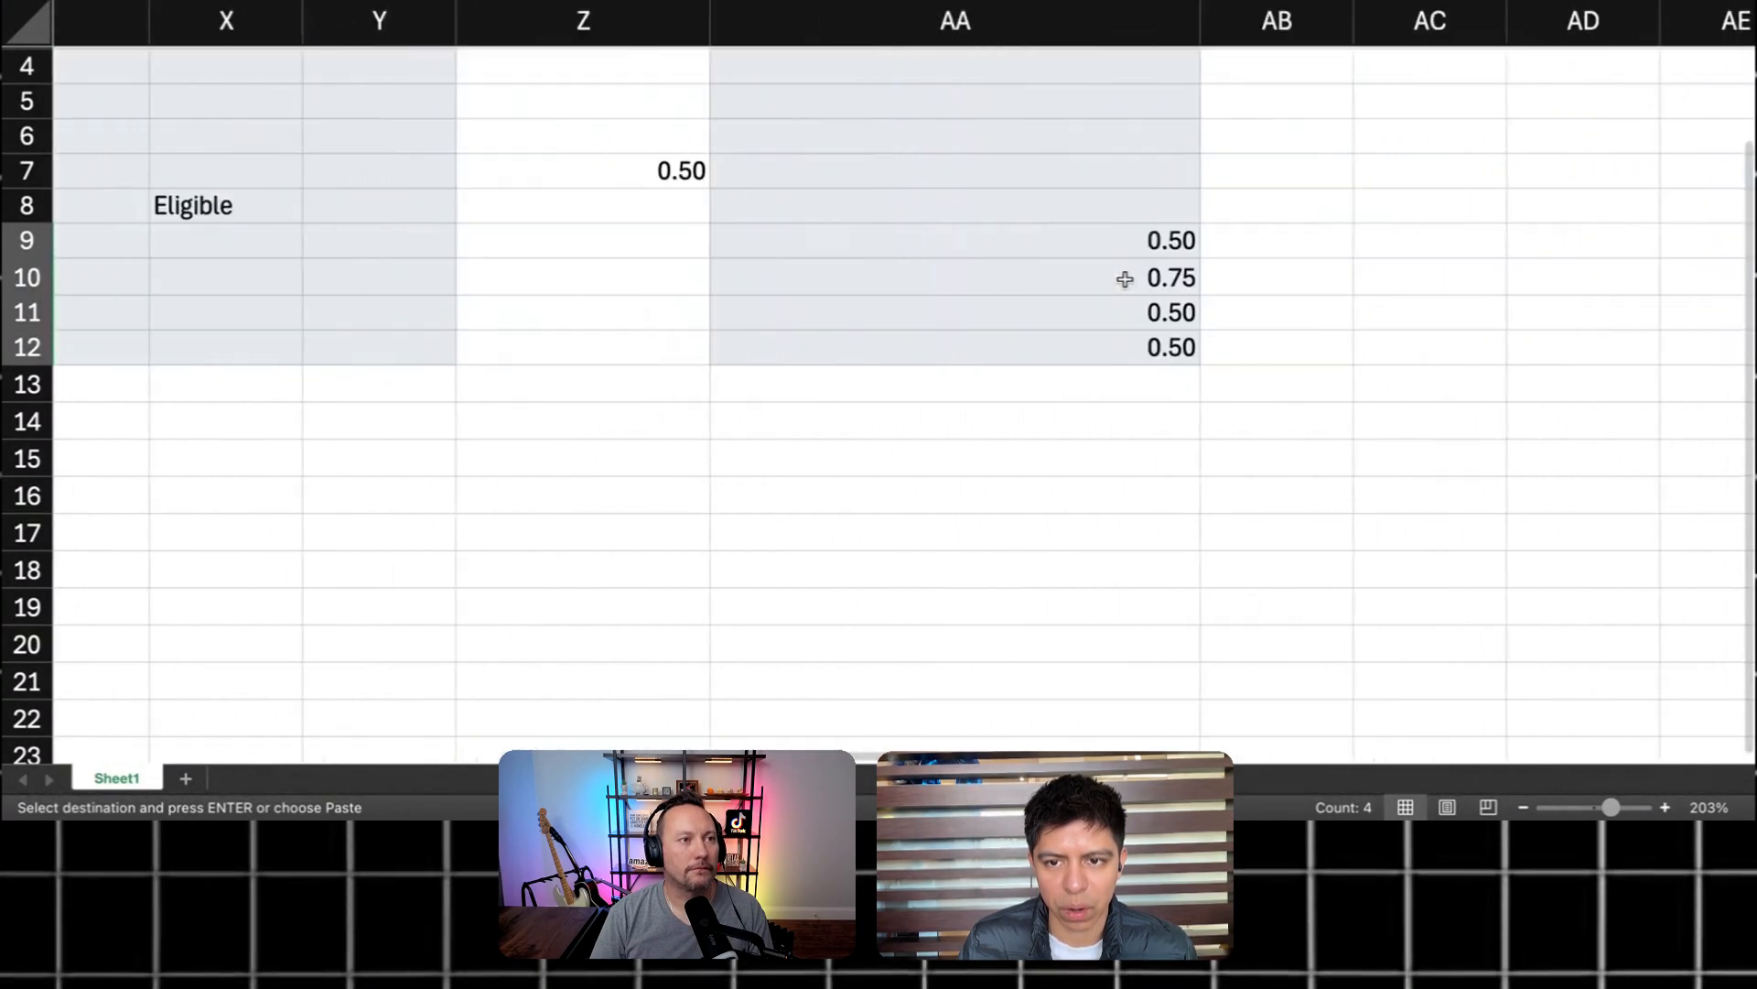
{"action": "scroll", "coordinate": [1124, 279], "scroll_direction": "right", "scroll_amount": 2}
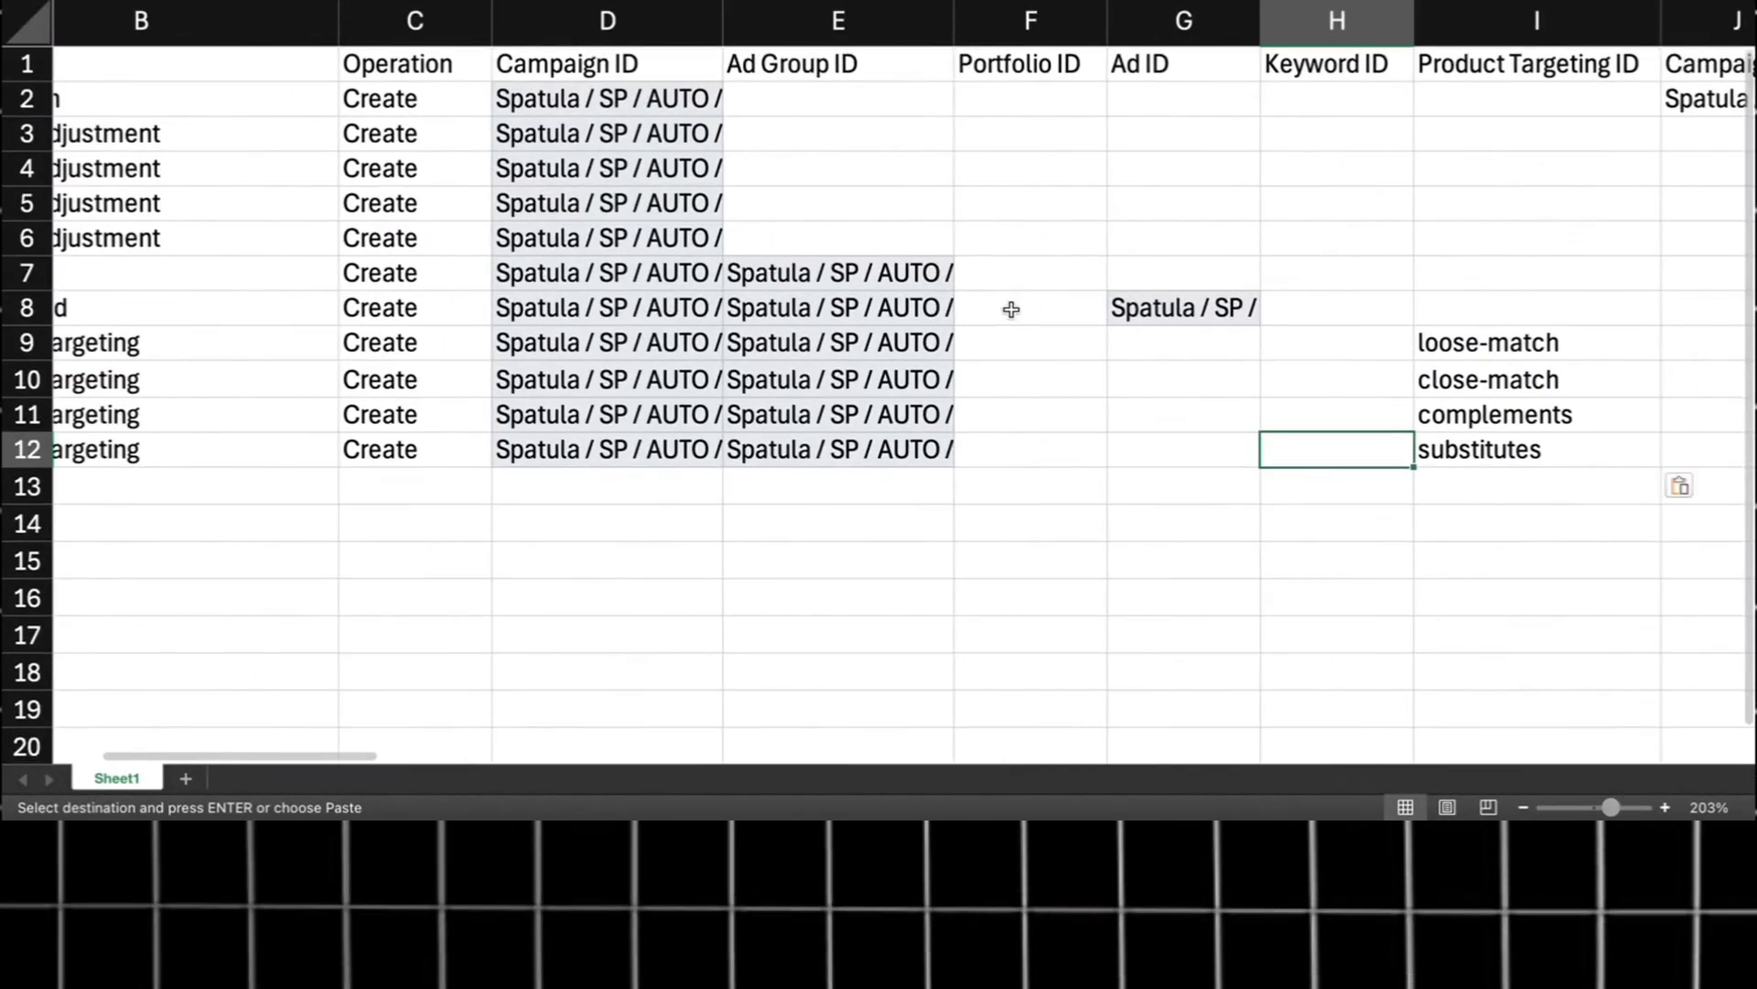
Step: Review the template rows 2 to 12 across the sheet, from the ID columns through bids and targeting expressions to the performance metrics
{"action": "scroll", "coordinate": [726, 380], "scroll_direction": "left", "scroll_amount": 2}
{"action": "scroll", "coordinate": [962, 271], "scroll_direction": "right", "scroll_amount": 3}
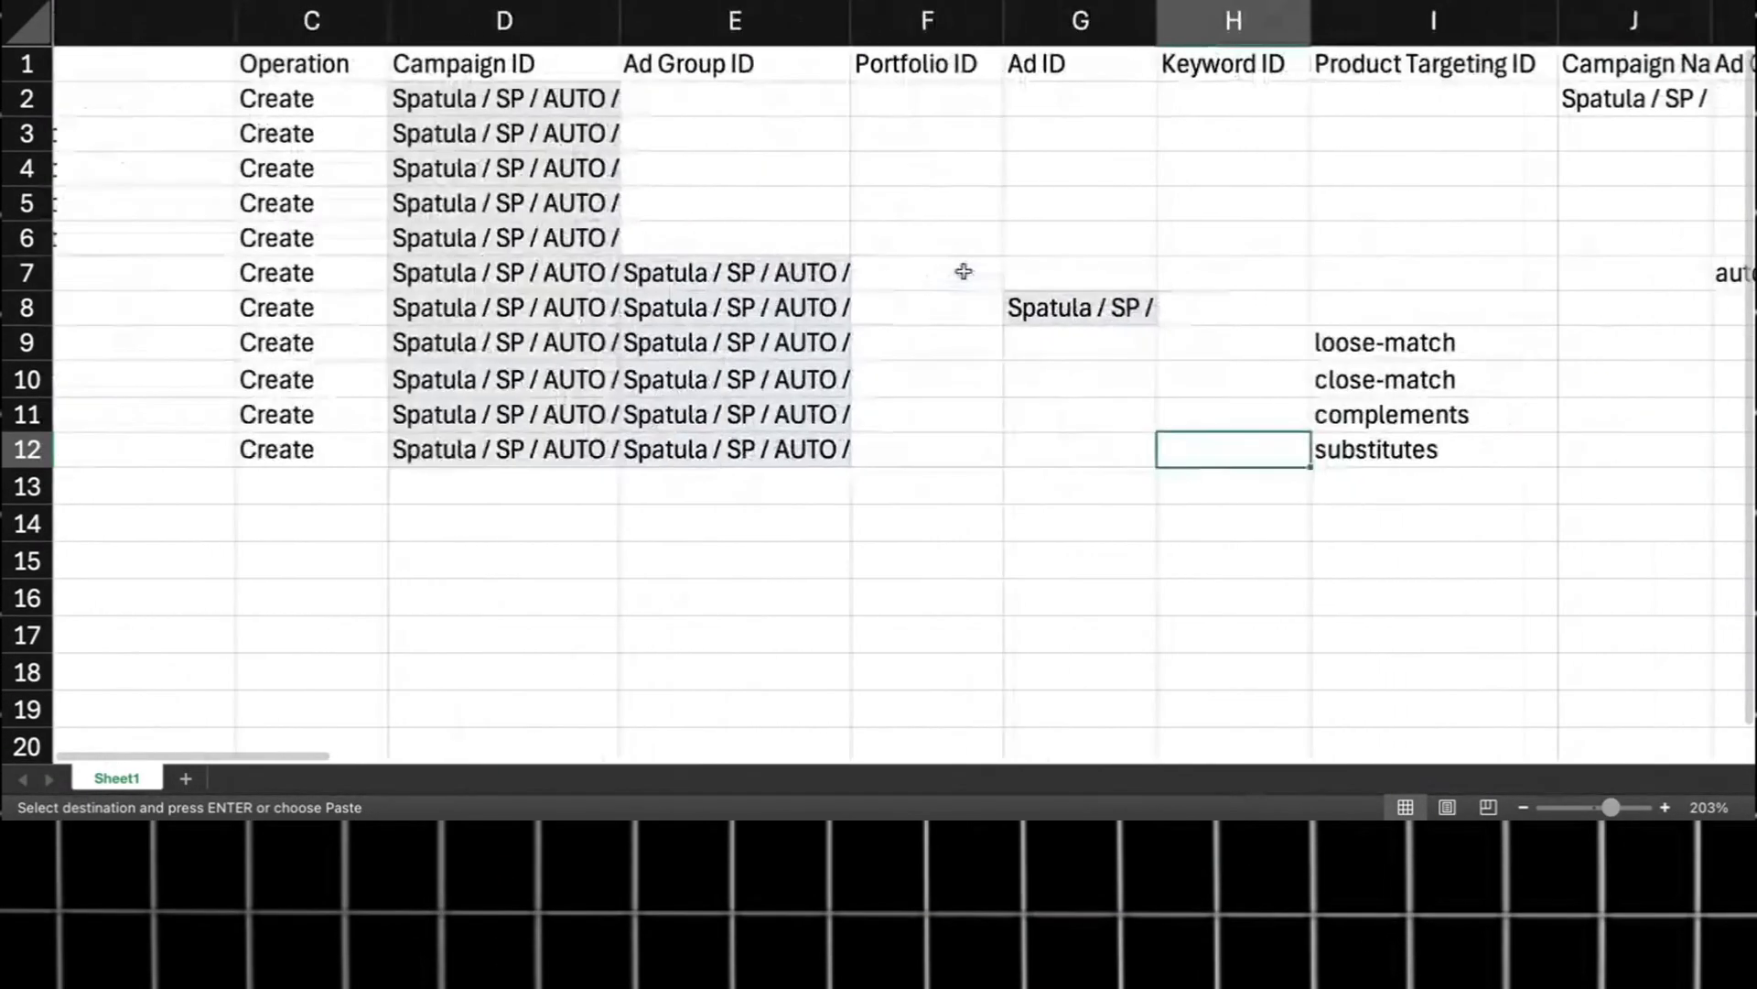
{"action": "scroll", "coordinate": [962, 271], "scroll_direction": "right", "scroll_amount": 12}
{"action": "scroll", "coordinate": [966, 273], "scroll_direction": "right", "scroll_amount": 5}
{"action": "scroll", "coordinate": [1164, 260], "scroll_direction": "right", "scroll_amount": 3}
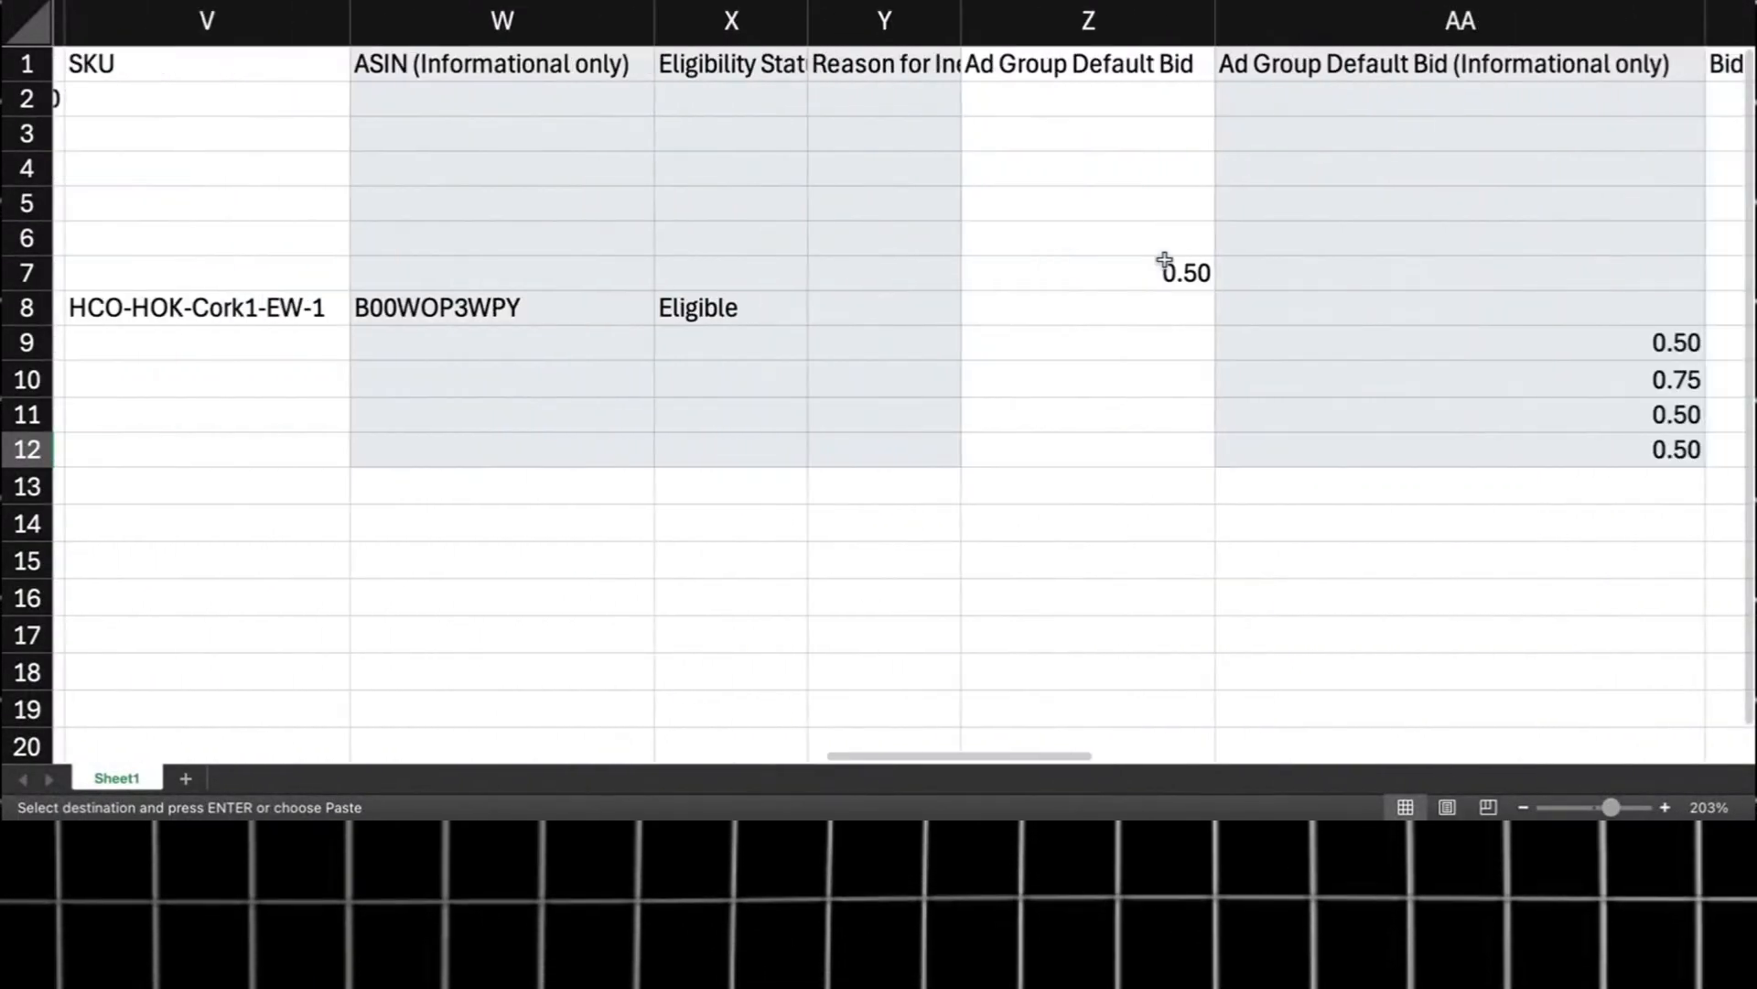
{"action": "scroll", "coordinate": [1164, 260], "scroll_direction": "right", "scroll_amount": 12}
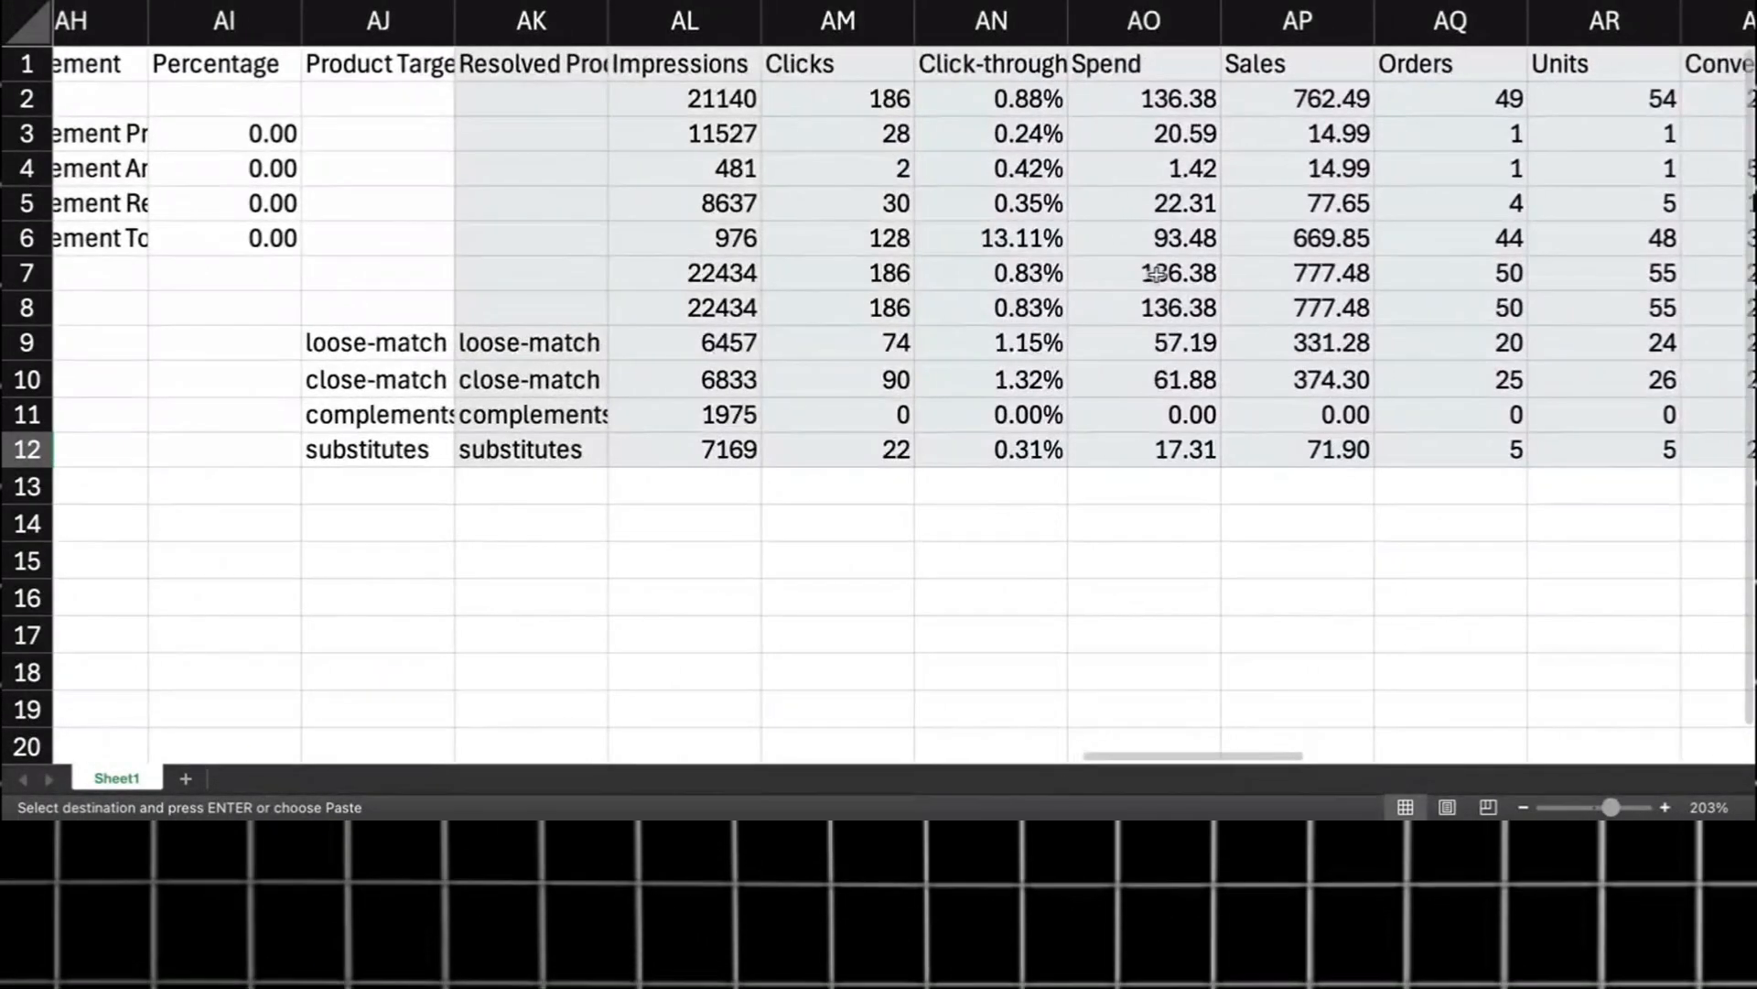
{"action": "scroll", "coordinate": [1156, 272], "scroll_direction": "right", "scroll_amount": 6}
{"action": "scroll", "coordinate": [1156, 273], "scroll_direction": "left", "scroll_amount": 7}
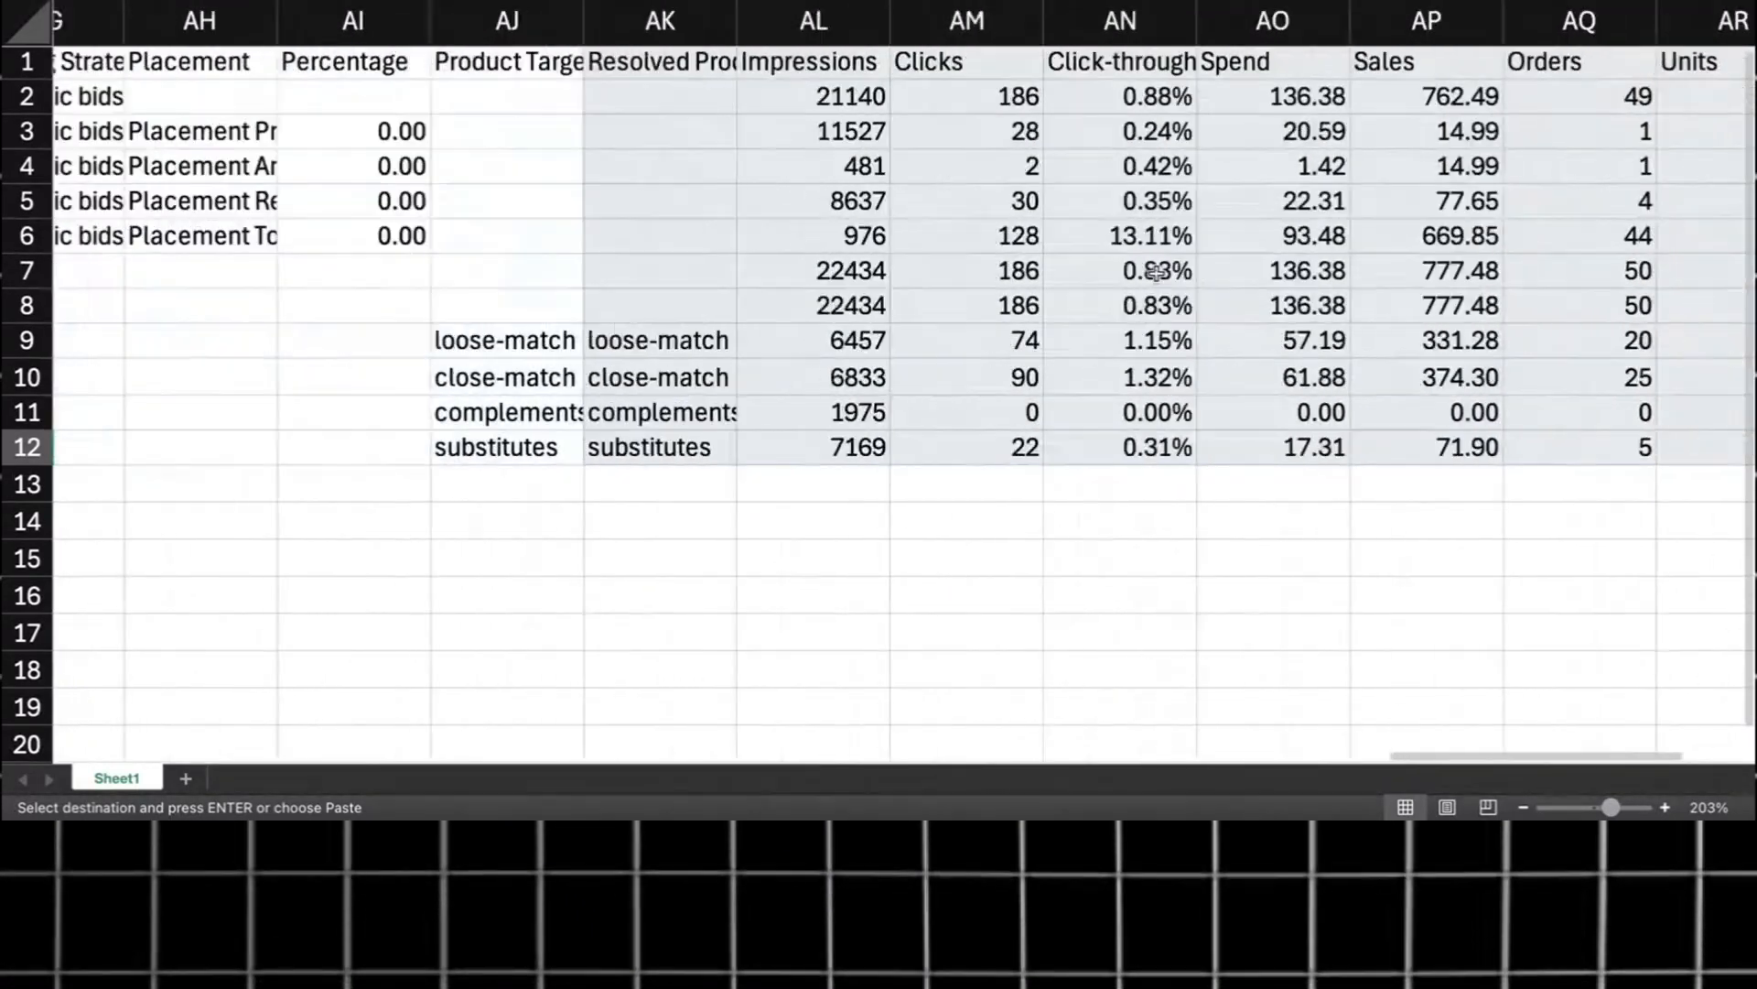
{"action": "scroll", "coordinate": [1156, 273], "scroll_direction": "left", "scroll_amount": 20}
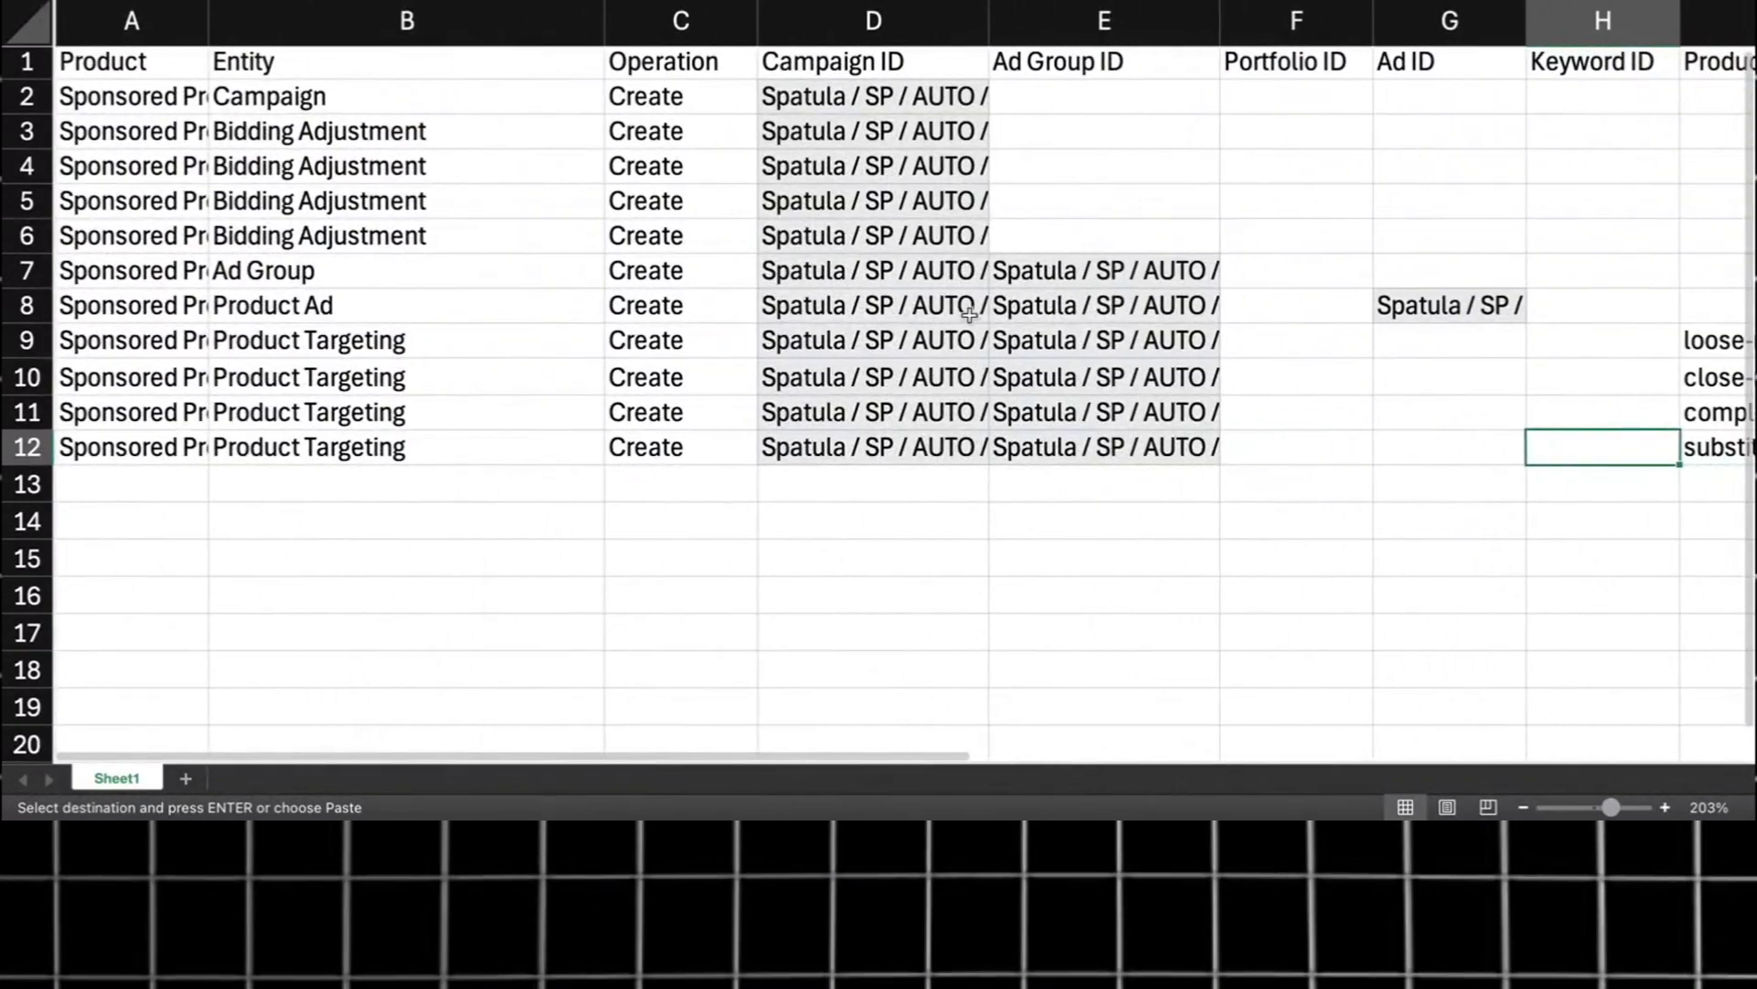
Step: Autofit the Campaign ID column D so the full campaign names can be read
{"action": "scroll", "coordinate": [970, 314], "scroll_direction": "right", "scroll_amount": 2}
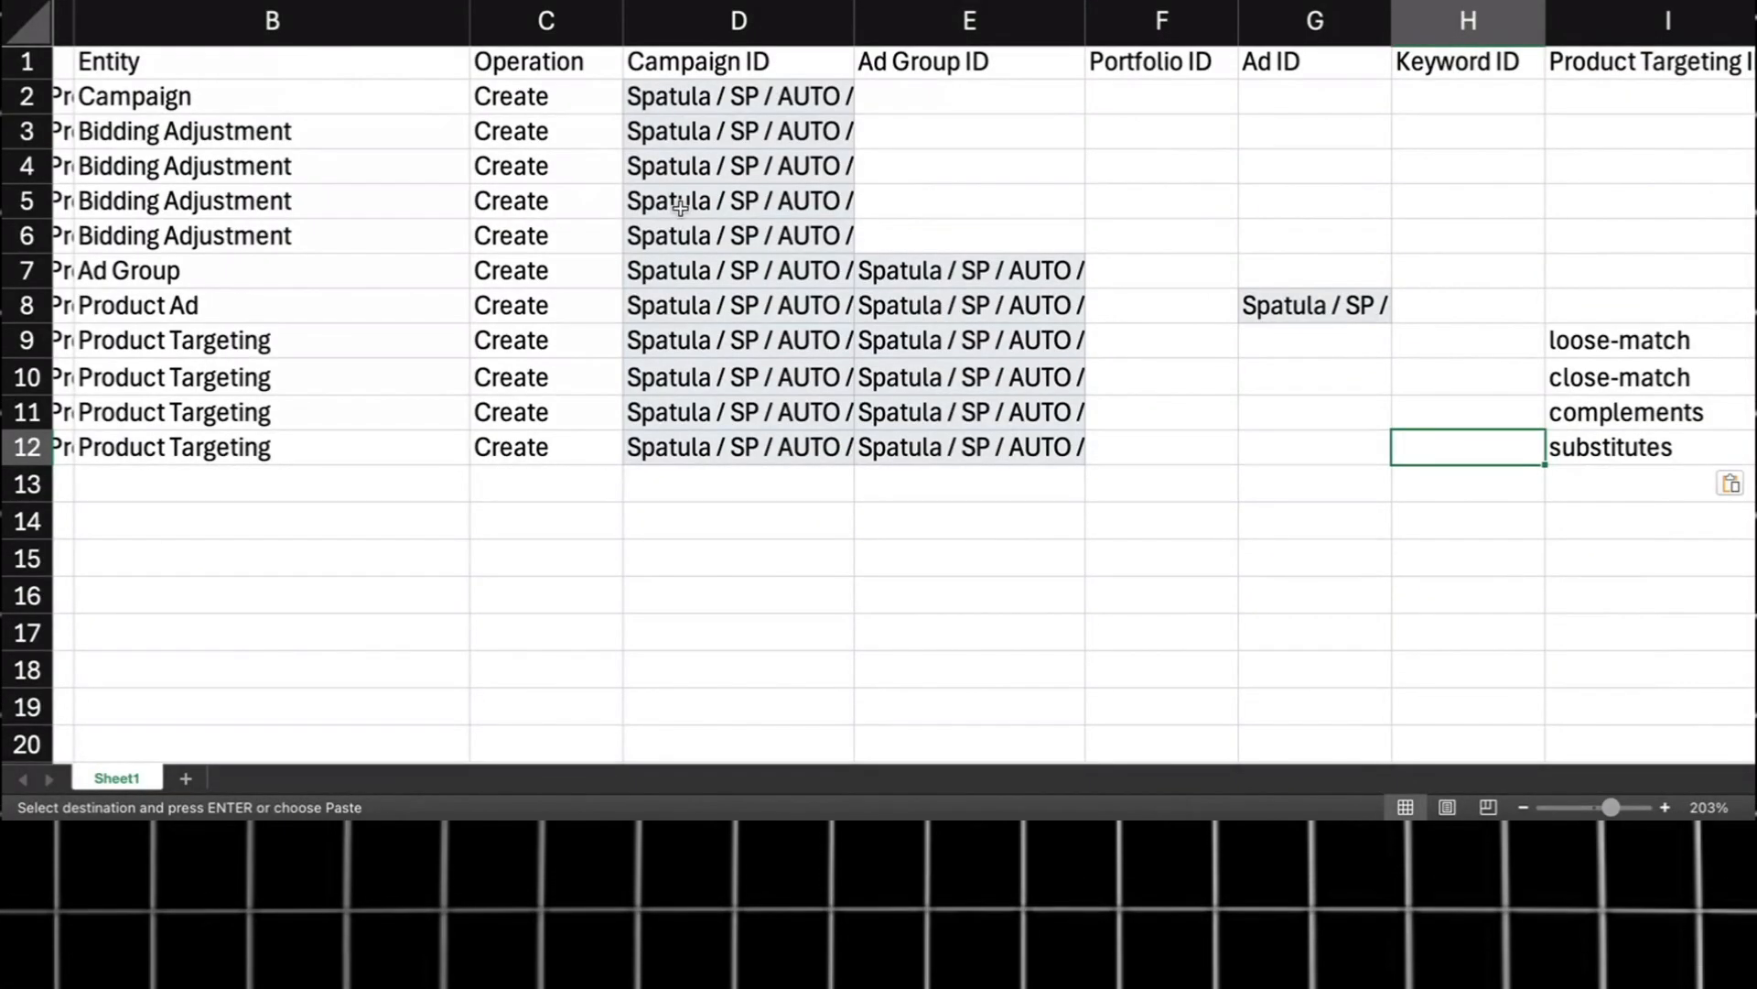
{"action": "double_click", "coordinate": [854, 18]}
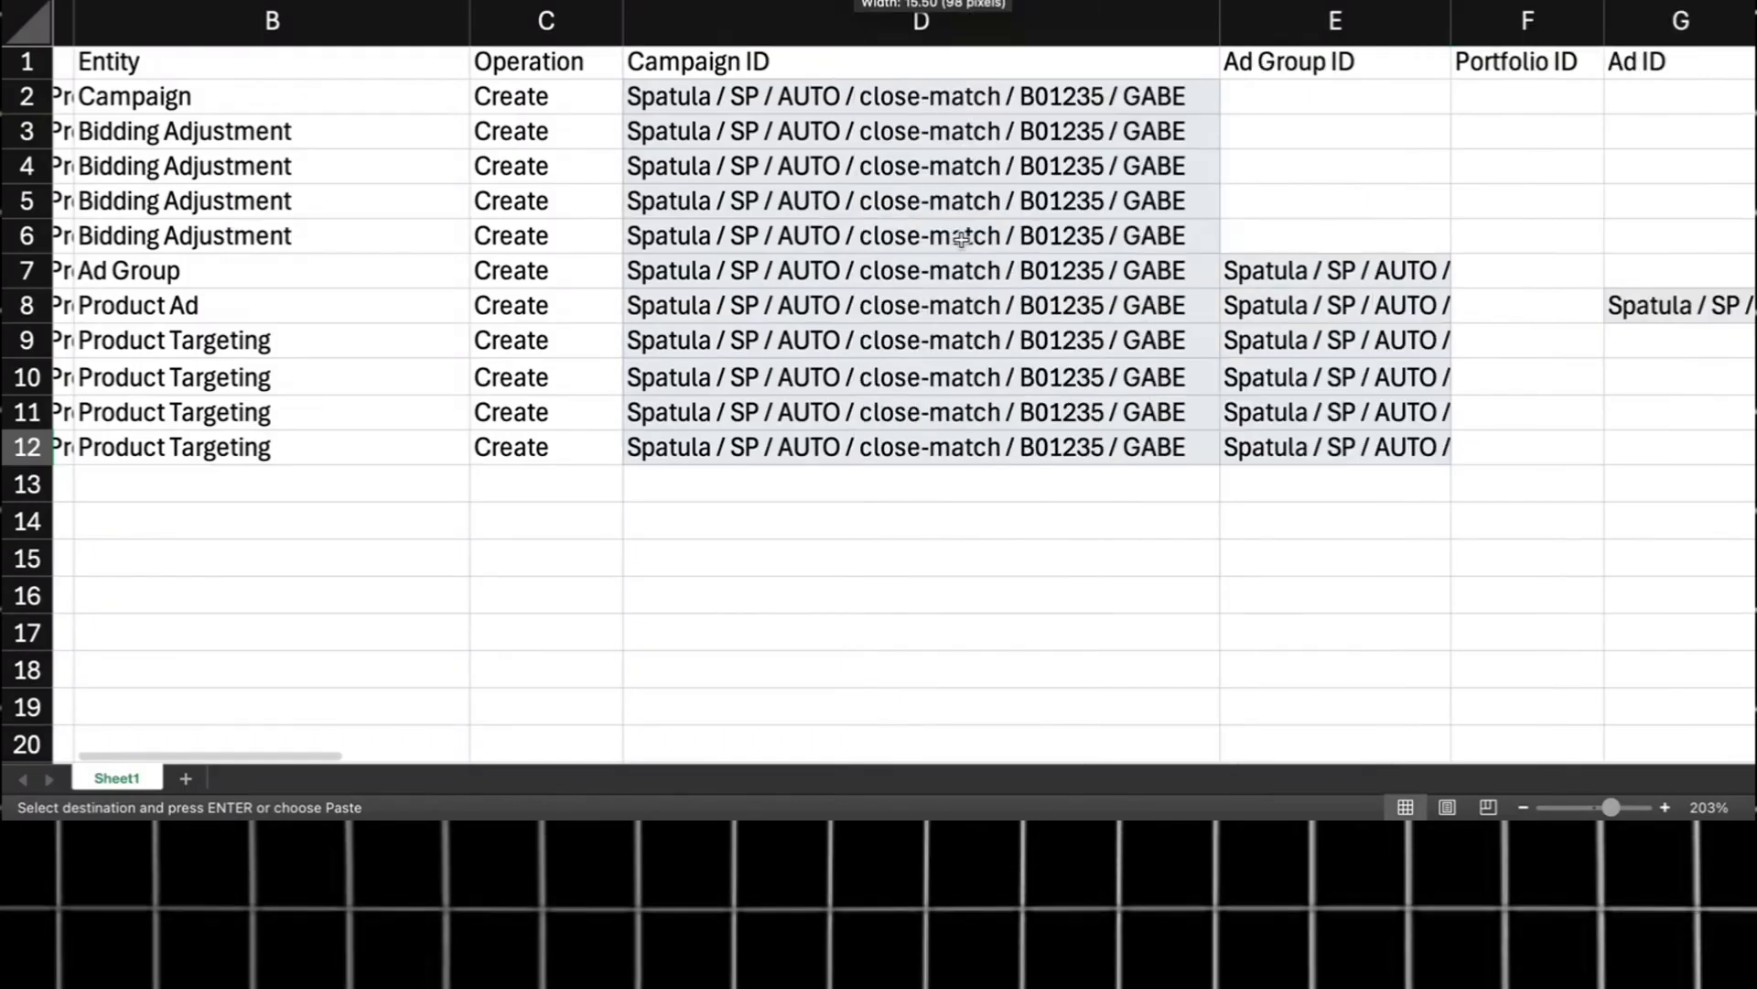
{"action": "left_click", "coordinate": [1082, 270]}
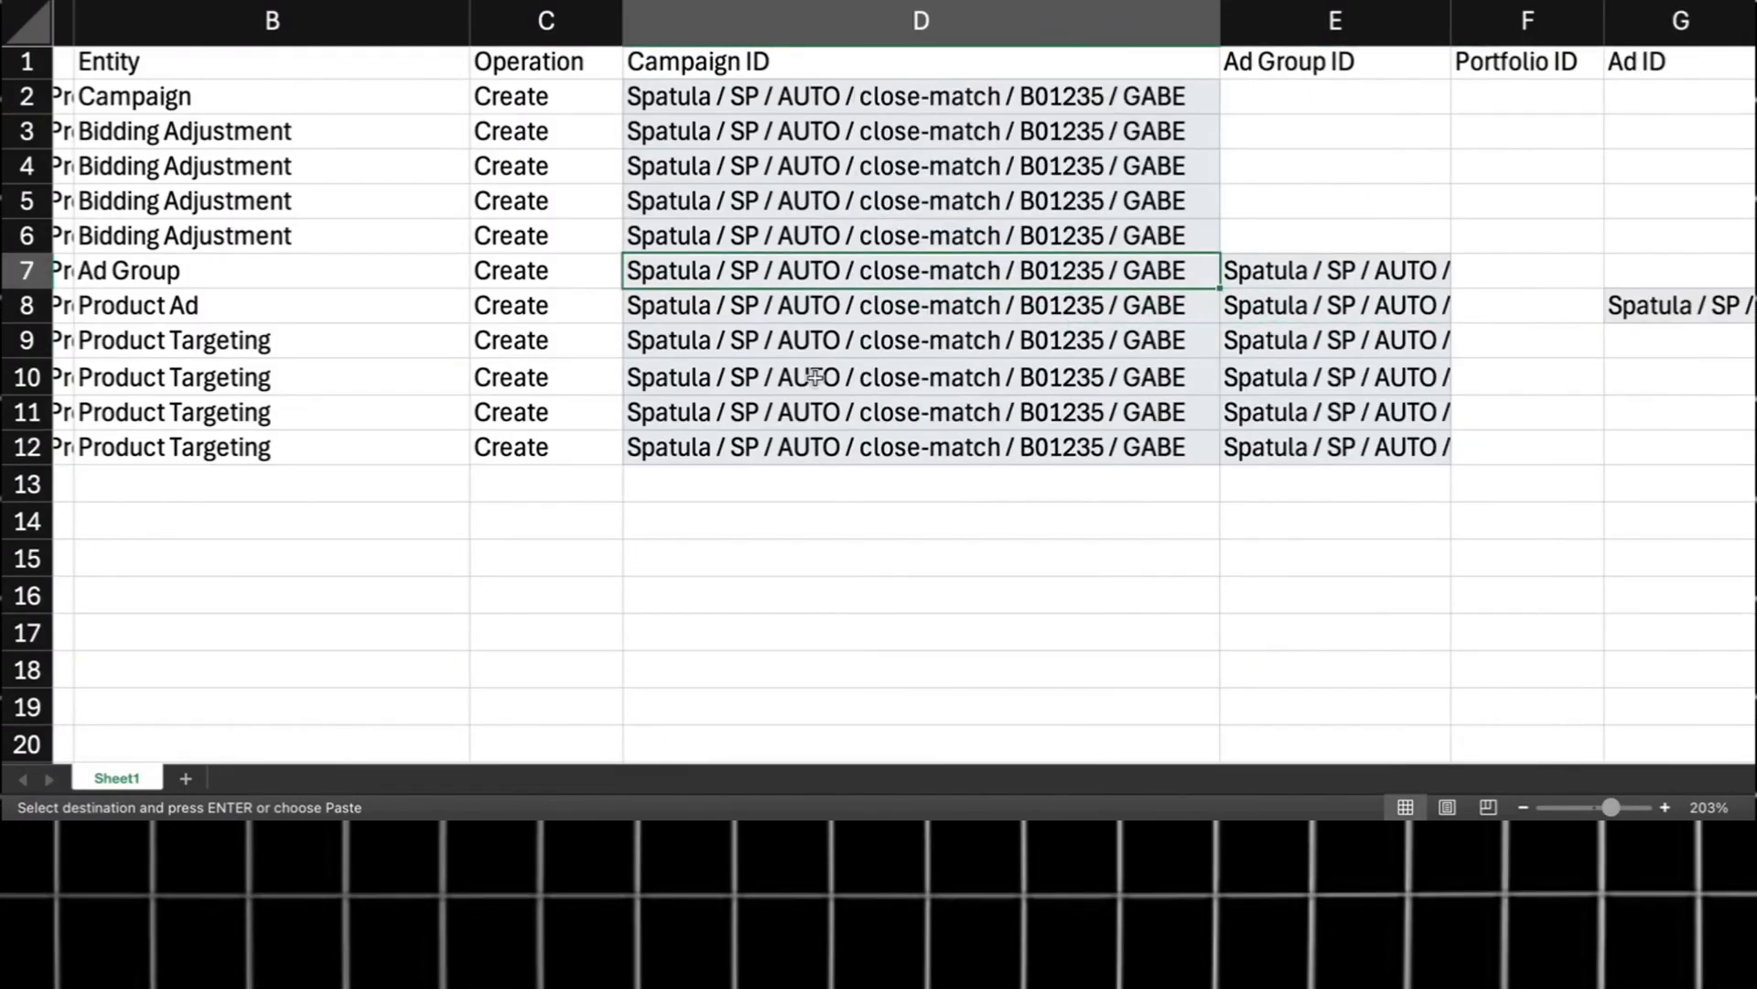
Step: Duplicate the complete campaign block in rows 2 to 12 into the empty rows starting at row 13
{"action": "left_click_drag", "start_coordinate": [18, 96], "coordinate": [311, 455]}
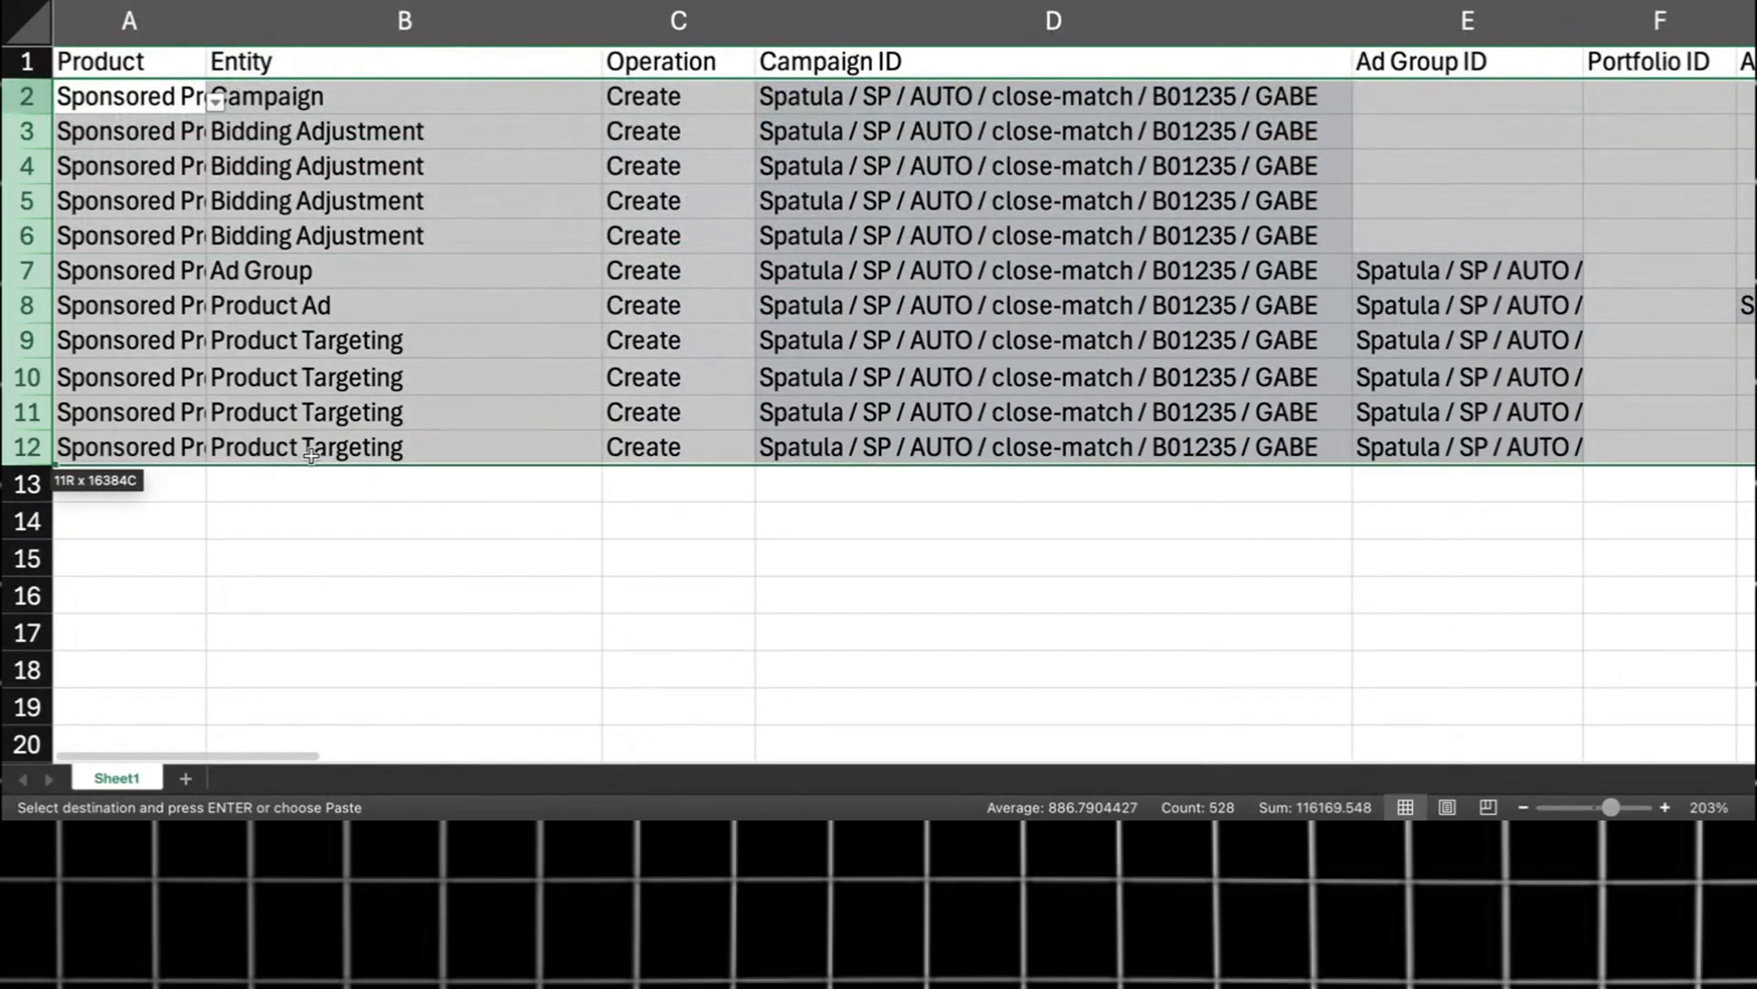
{"action": "left_click", "coordinate": [37, 483]}
{"action": "key", "text": "ctrl+v"}
{"action": "scroll", "coordinate": [277, 446], "scroll_direction": "down", "scroll_amount": 3}
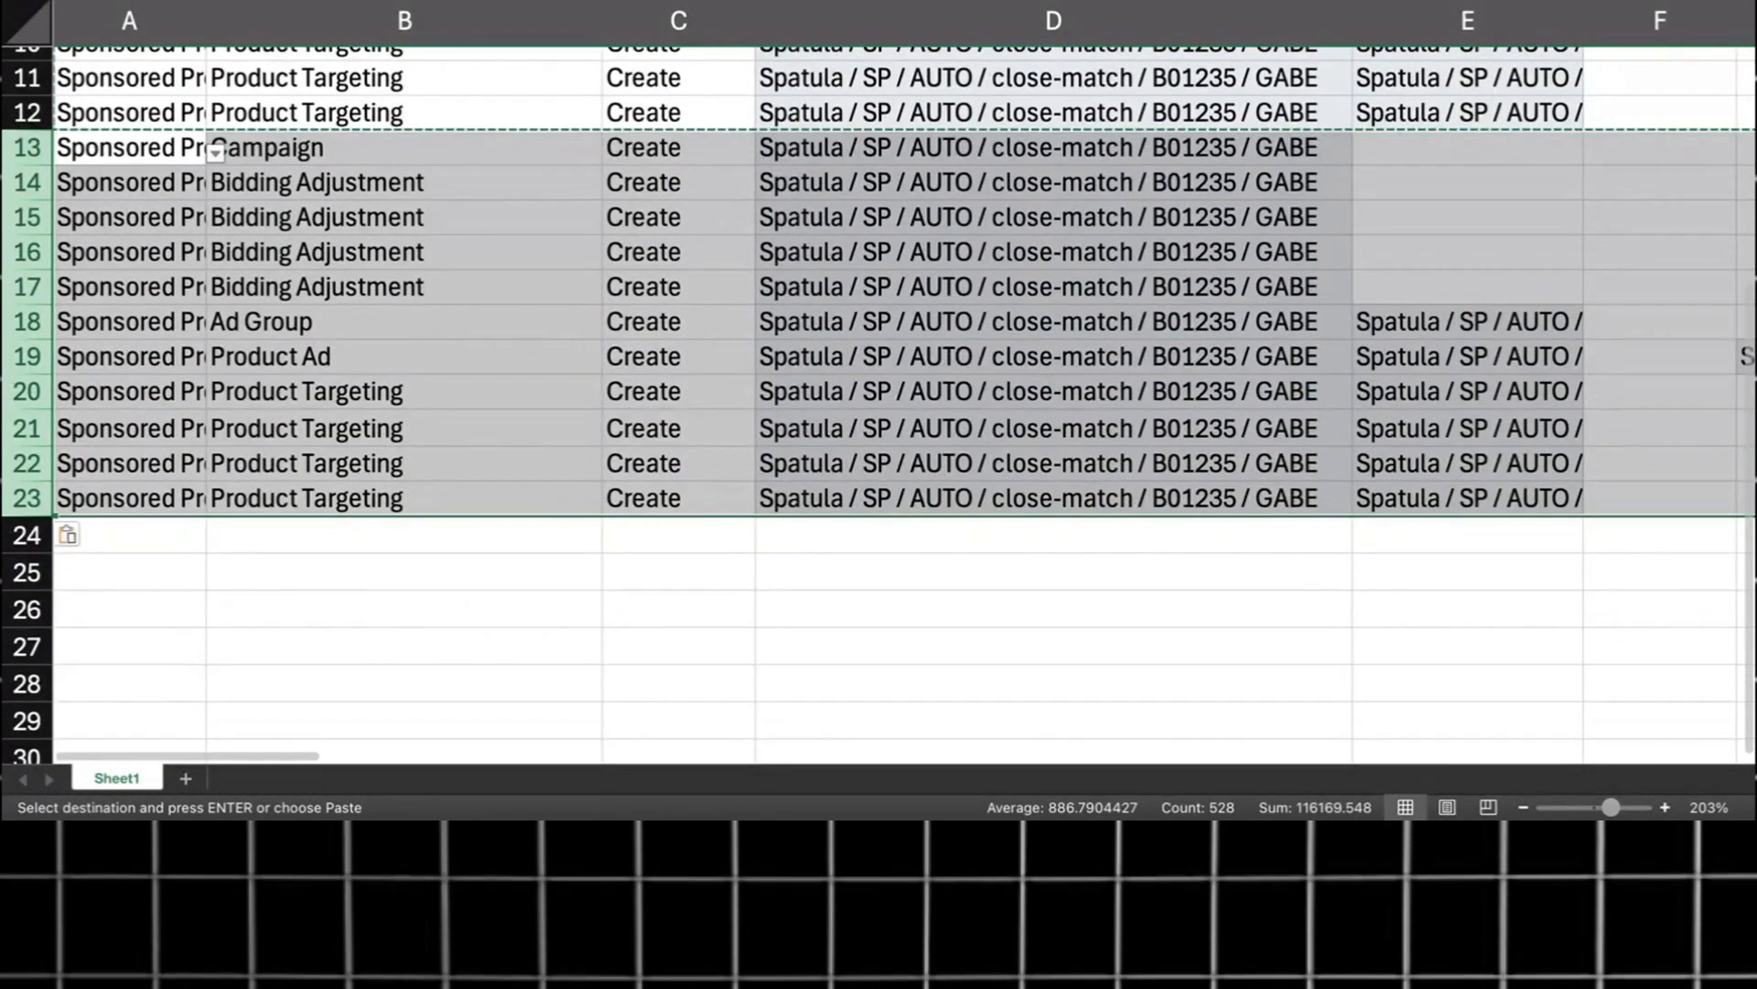
{"action": "left_click", "coordinate": [178, 2]}
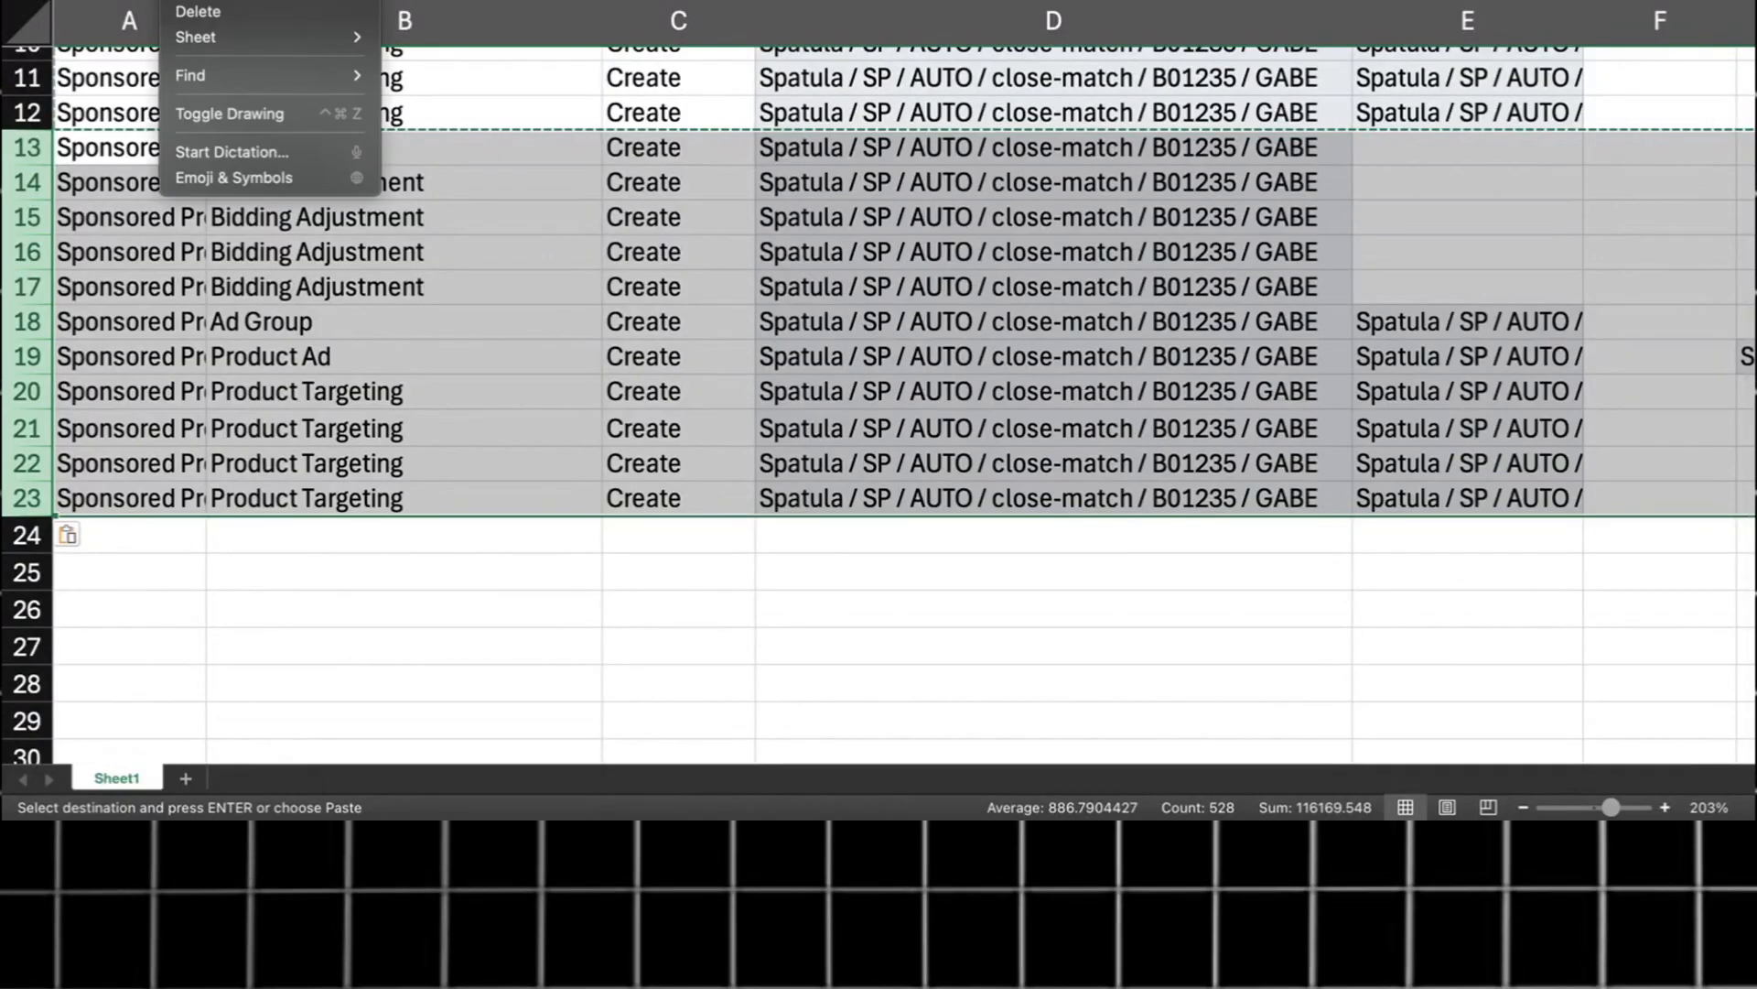
{"action": "key", "text": "Escape"}
{"action": "type", "text": "h"}
{"action": "key", "text": "Return"}
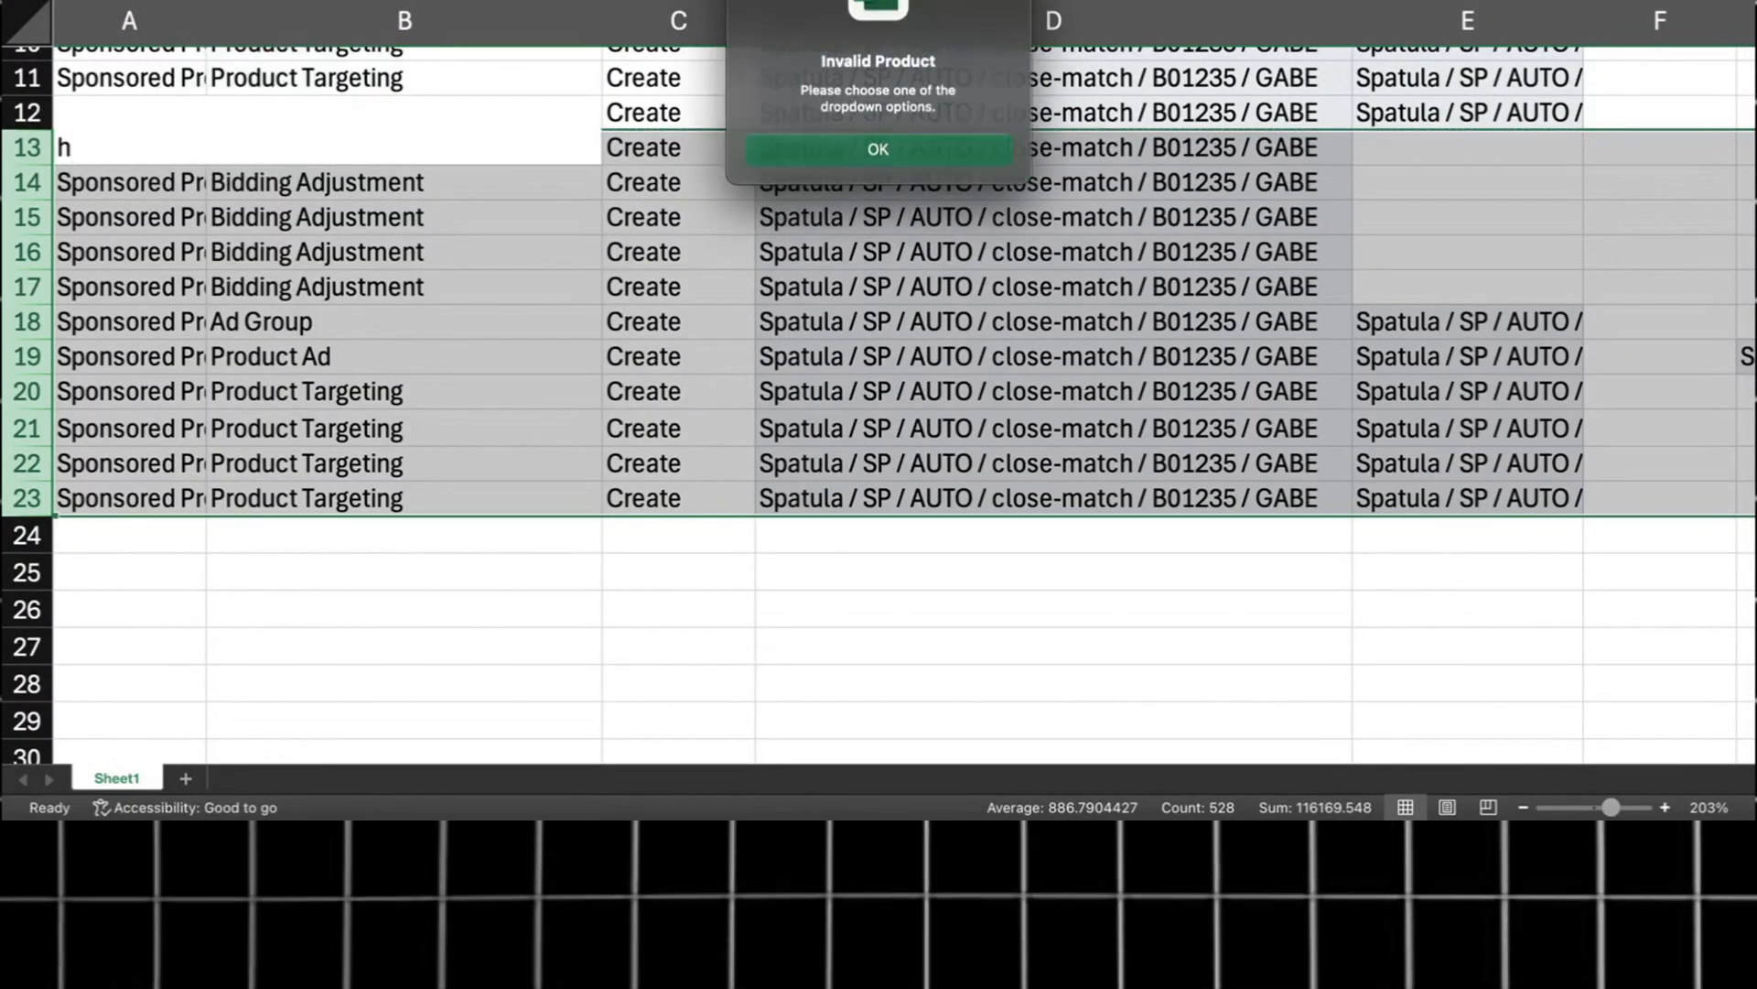
{"action": "left_click", "coordinate": [879, 145]}
{"action": "key", "text": "super+z"}
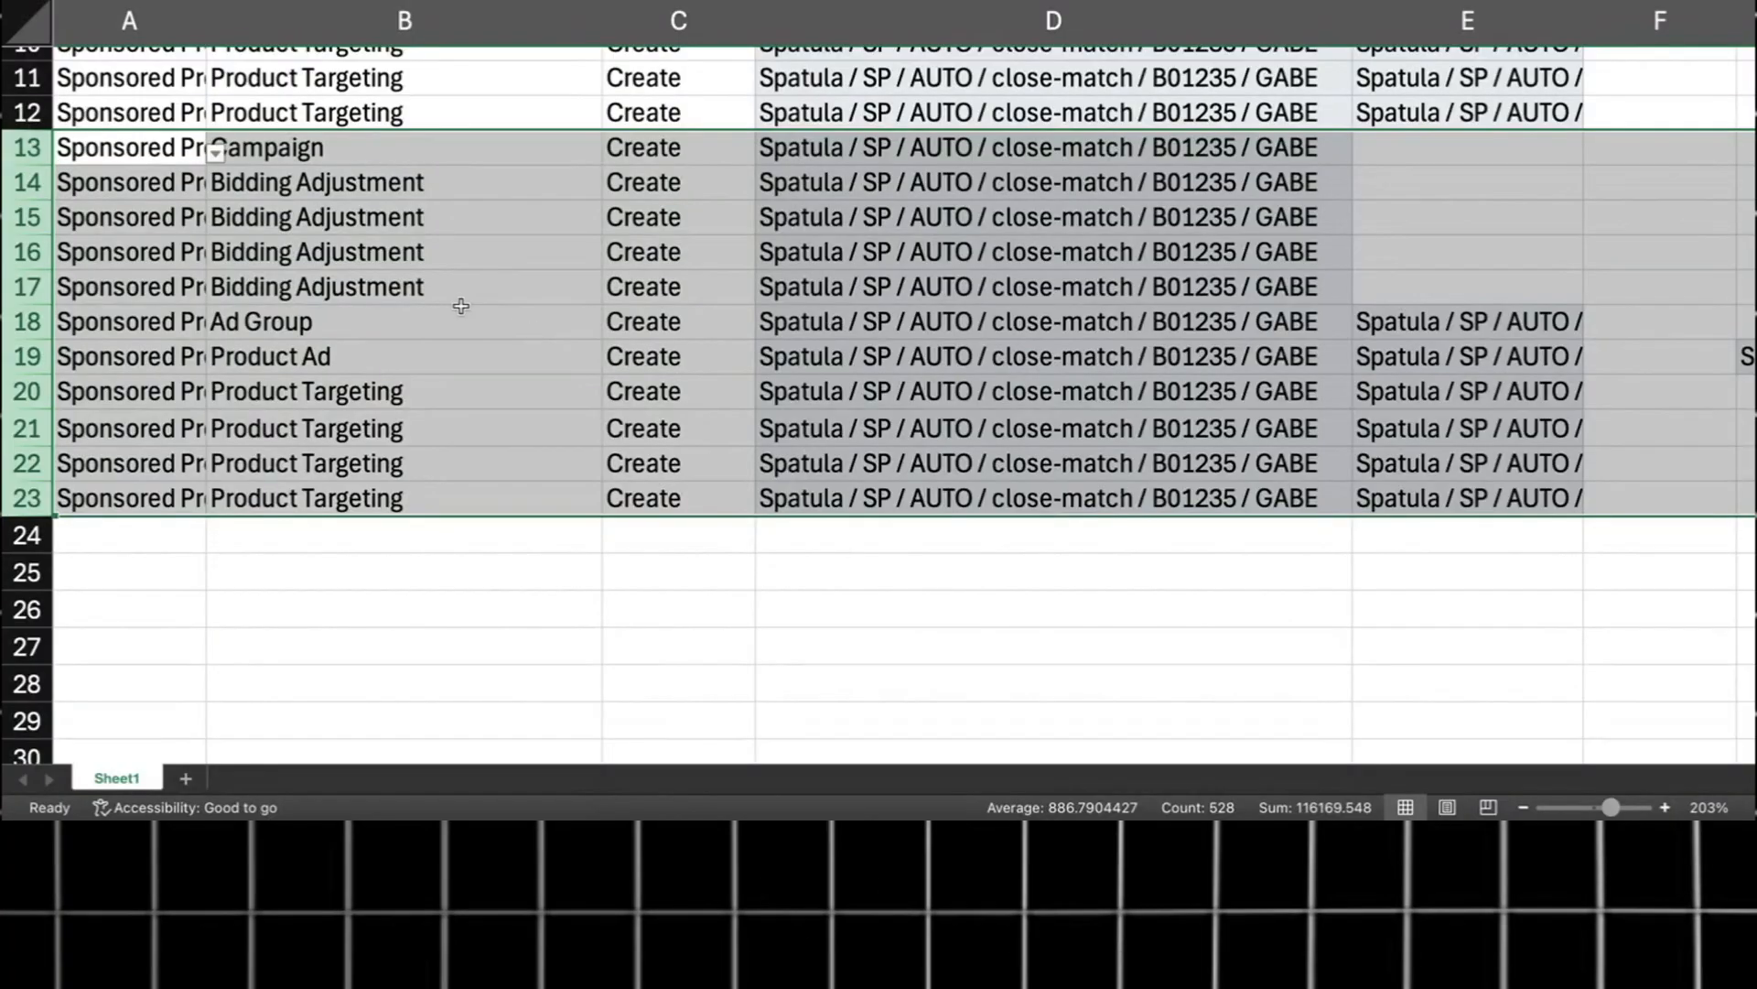
Step: Copy the campaign block in rows 13 to 23 and paste it starting at row 24
{"action": "left_click", "coordinate": [494, 315]}
{"action": "left_click_drag", "start_coordinate": [6, 158], "coordinate": [455, 506]}
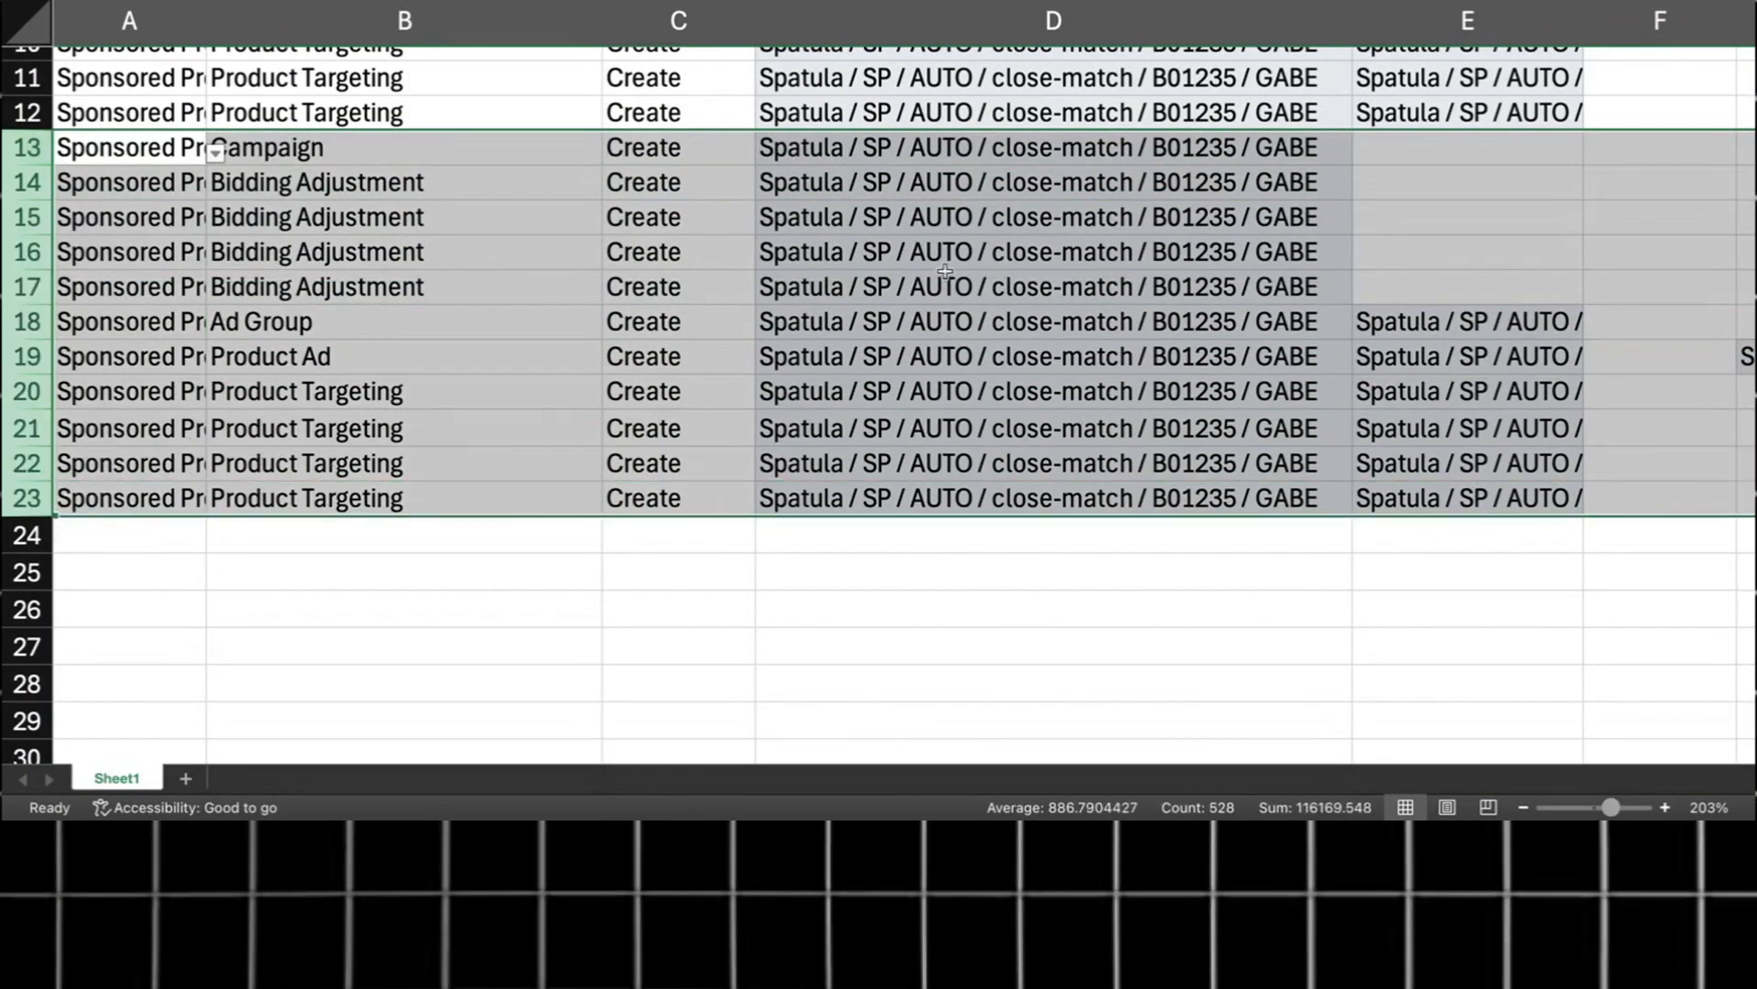
{"action": "key", "text": "super+c"}
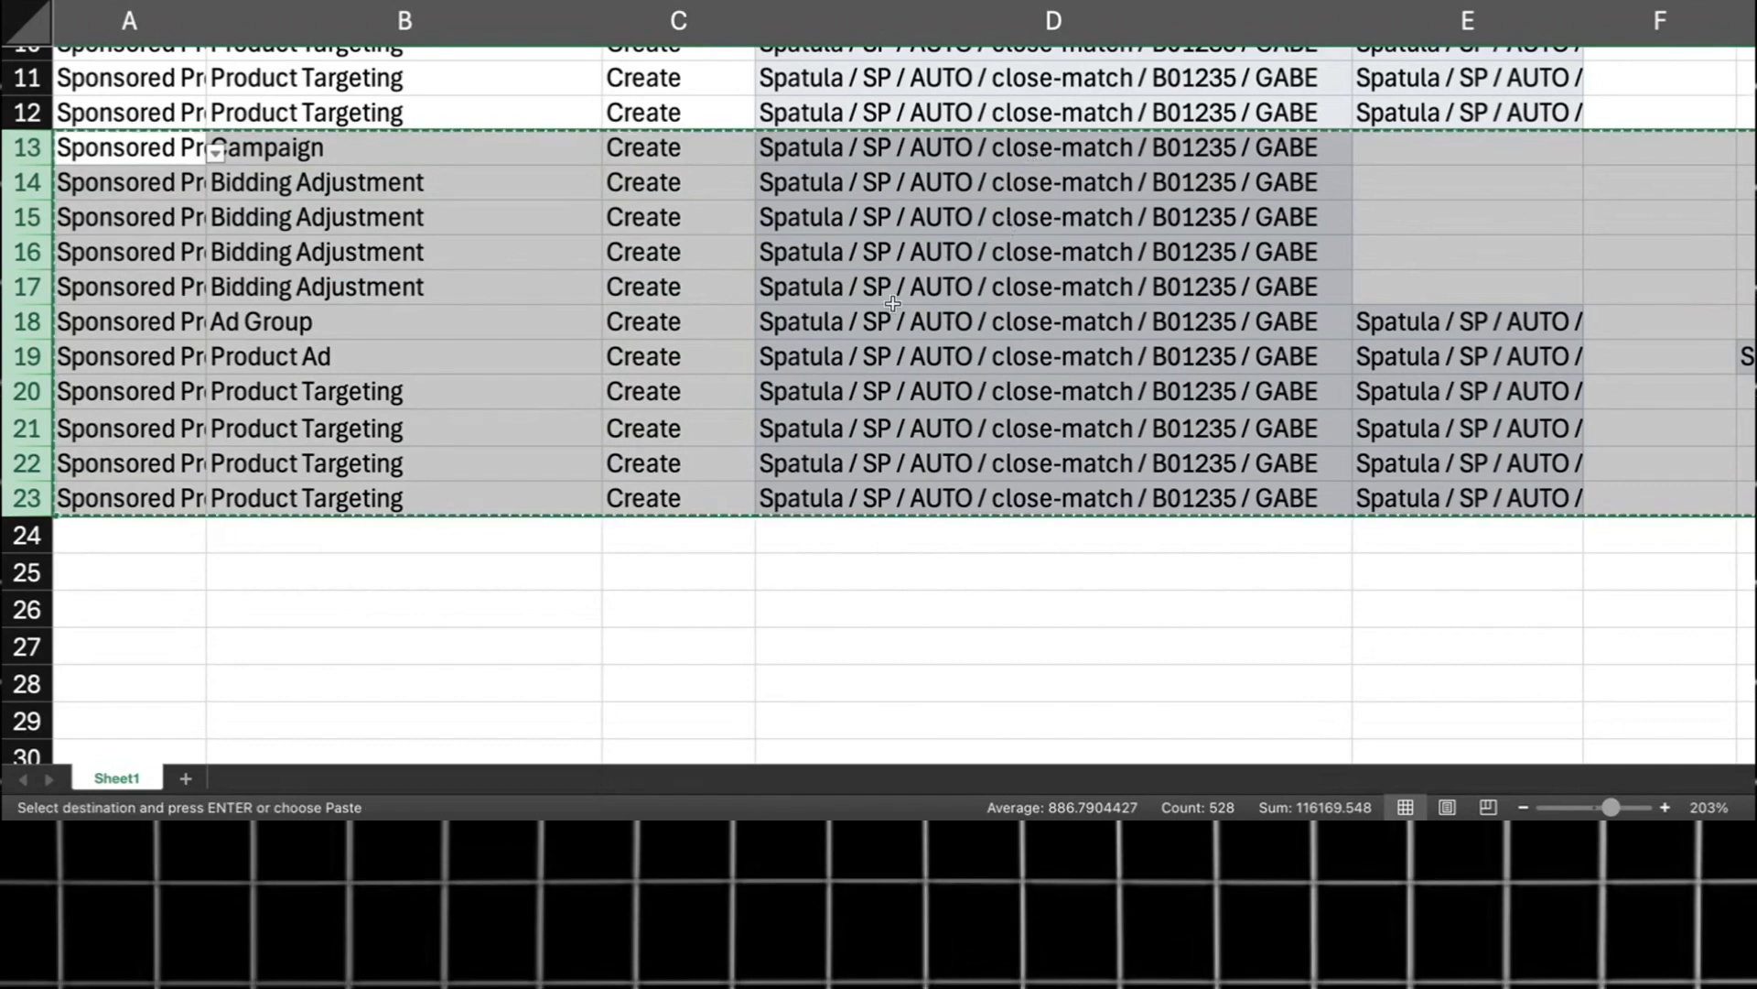
{"action": "left_click", "coordinate": [69, 536]}
{"action": "key", "text": "super+v"}
{"action": "scroll", "coordinate": [890, 411], "scroll_direction": "down", "scroll_amount": 4}
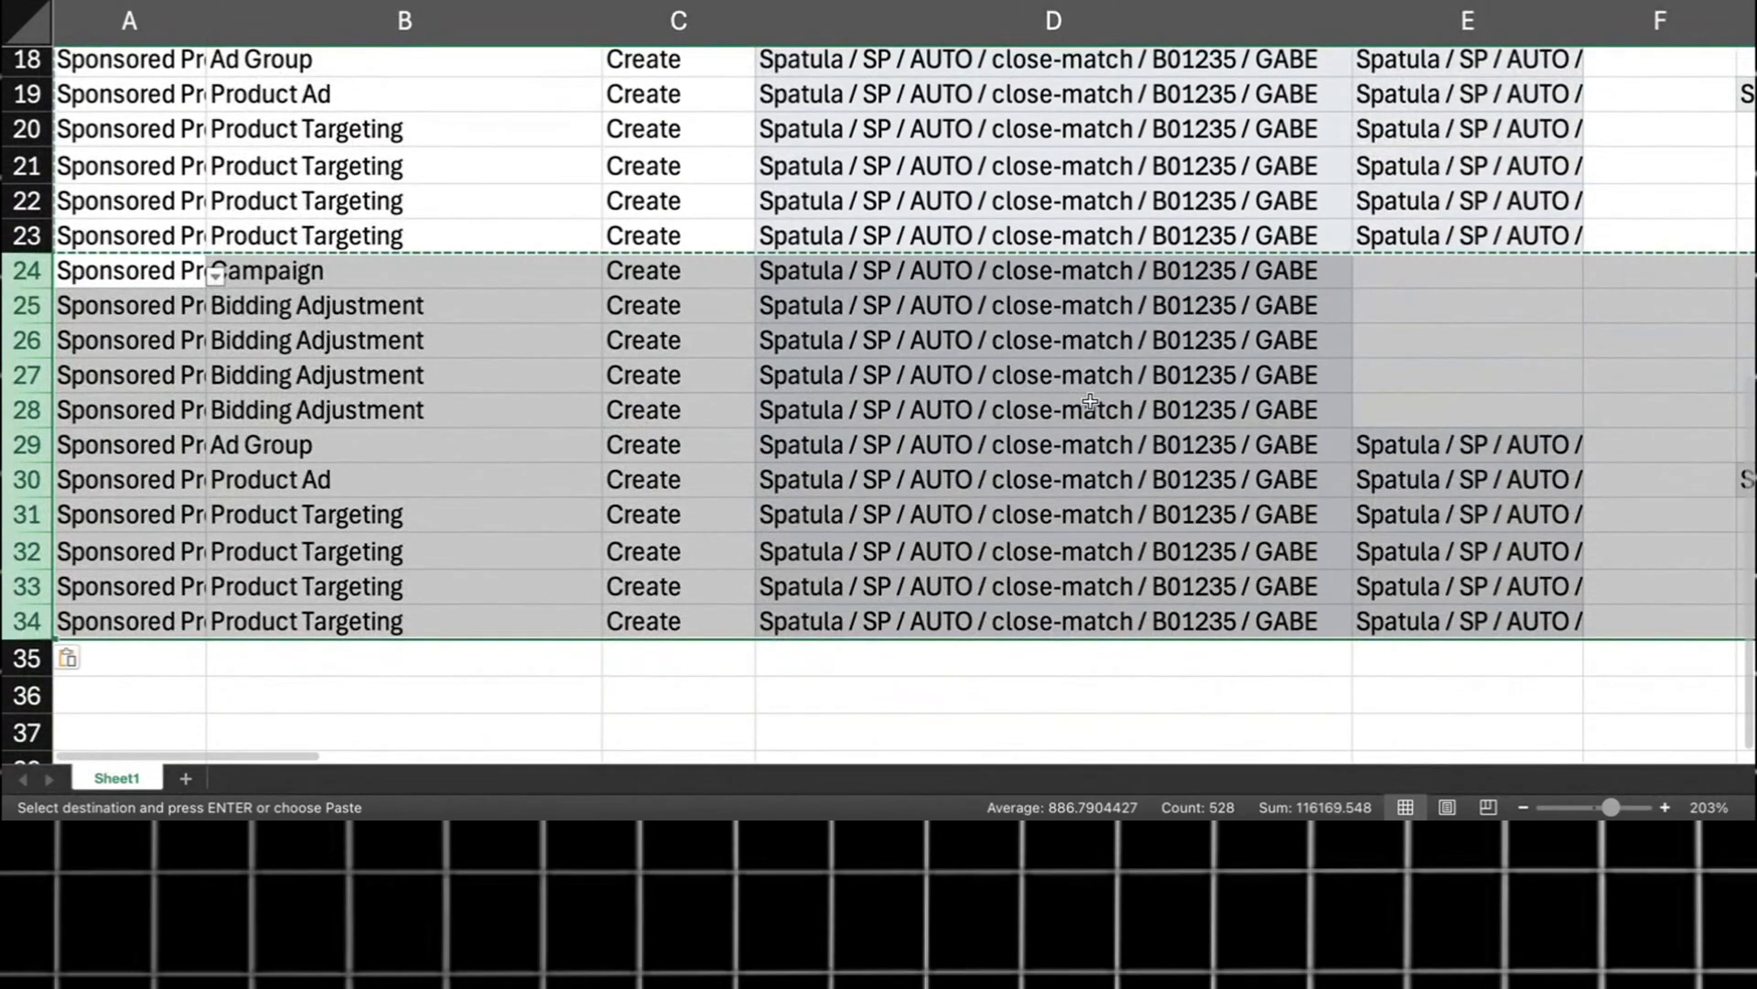
Step: Paste another copy of the campaign block starting at A35
{"action": "scroll", "coordinate": [1090, 401], "scroll_direction": "down", "scroll_amount": 1}
{"action": "left_click", "coordinate": [181, 568]}
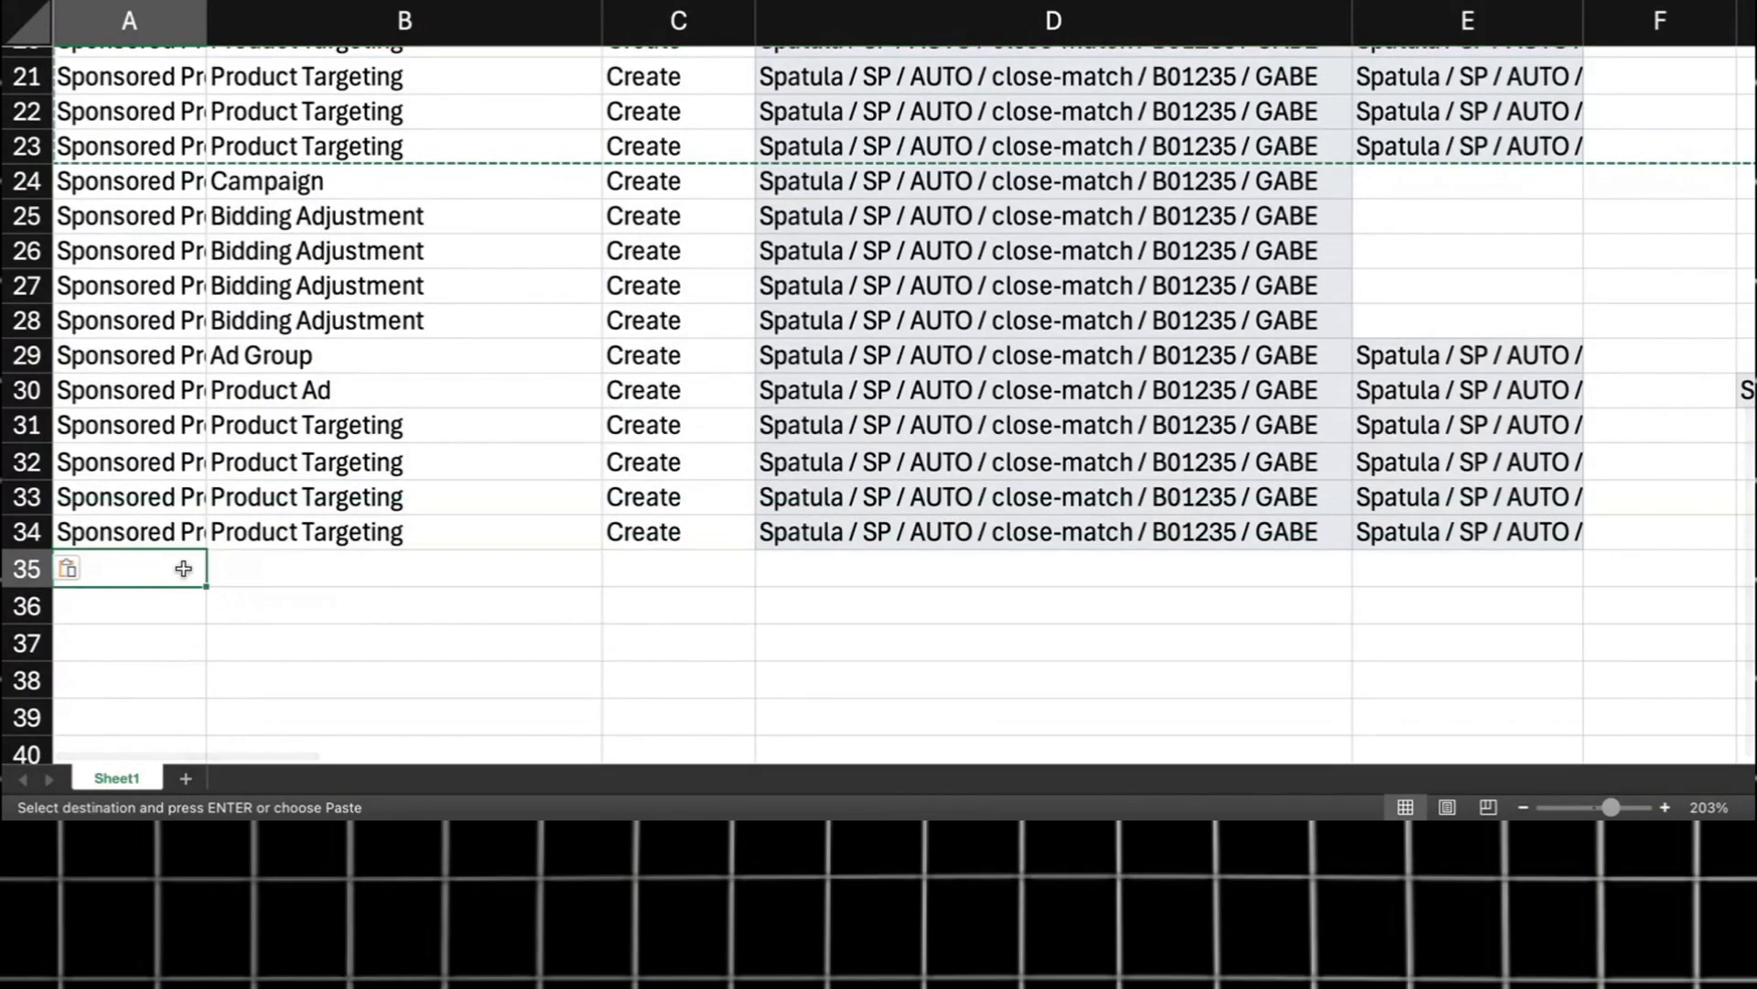
{"action": "key", "text": "super+v"}
{"action": "scroll", "coordinate": [858, 392], "scroll_direction": "down", "scroll_amount": 1}
Step: Examine the ID, targeting and name columns of the duplicated block in rows 35 to 45
{"action": "scroll", "coordinate": [1129, 406], "scroll_direction": "right", "scroll_amount": 8}
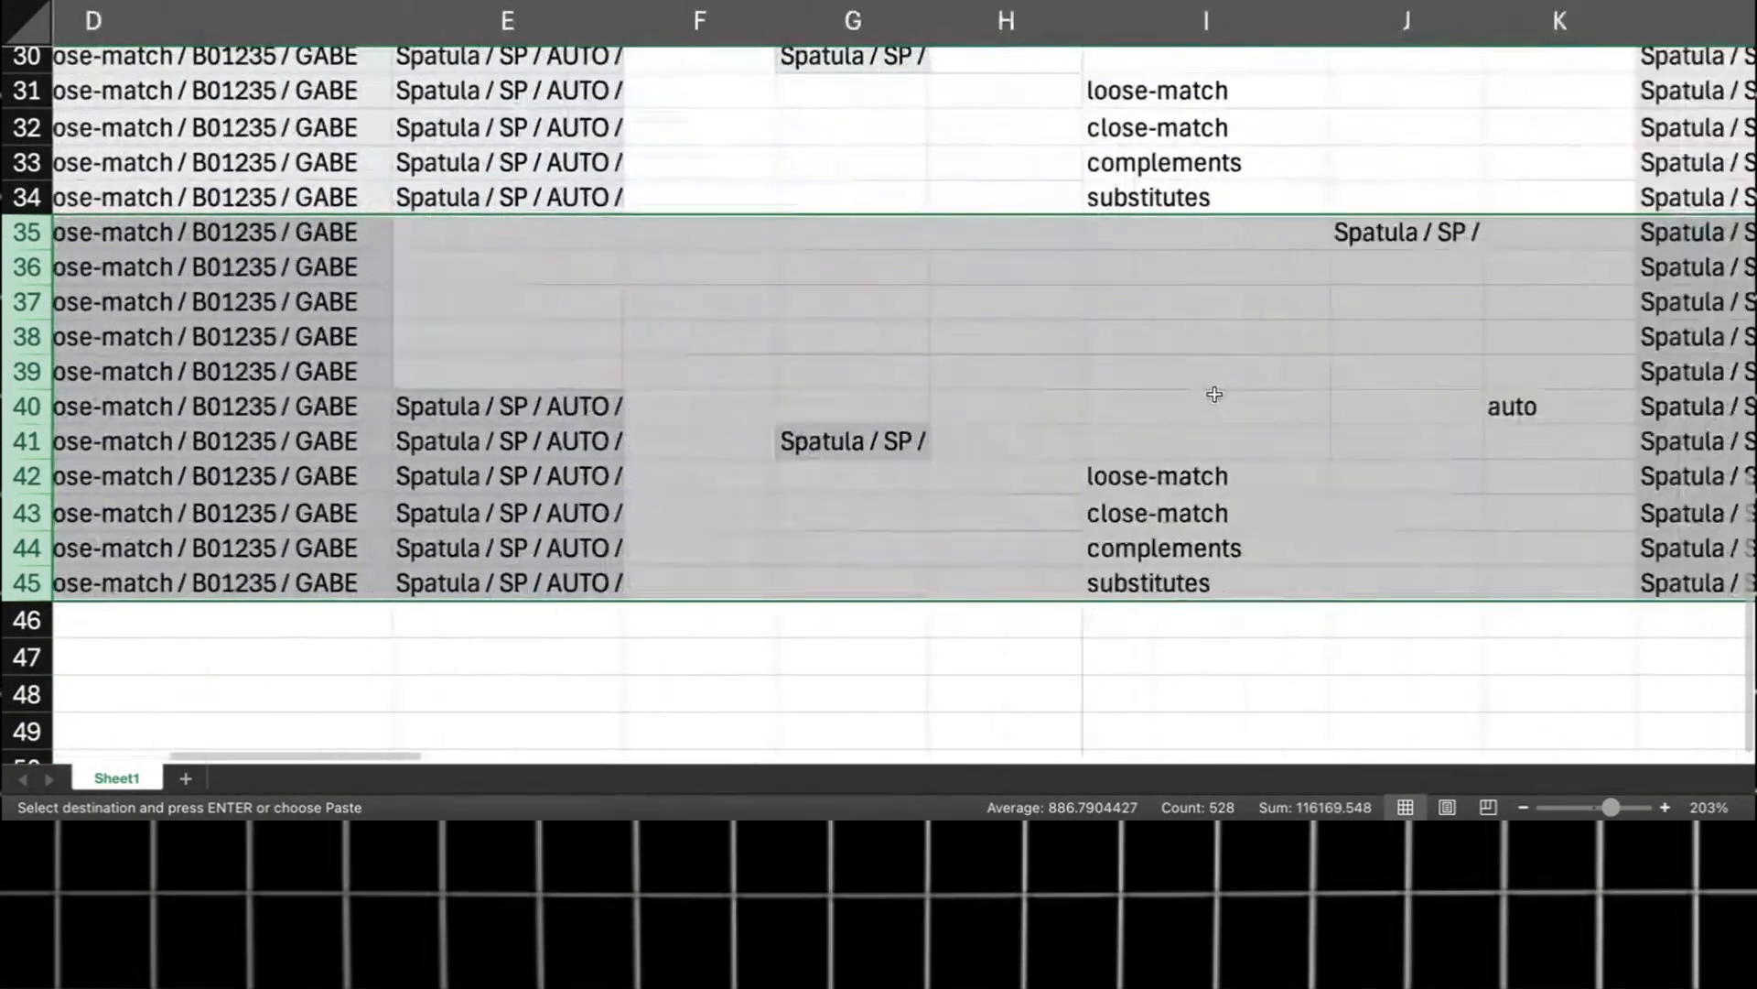
{"action": "scroll", "coordinate": [930, 548], "scroll_direction": "left", "scroll_amount": 1}
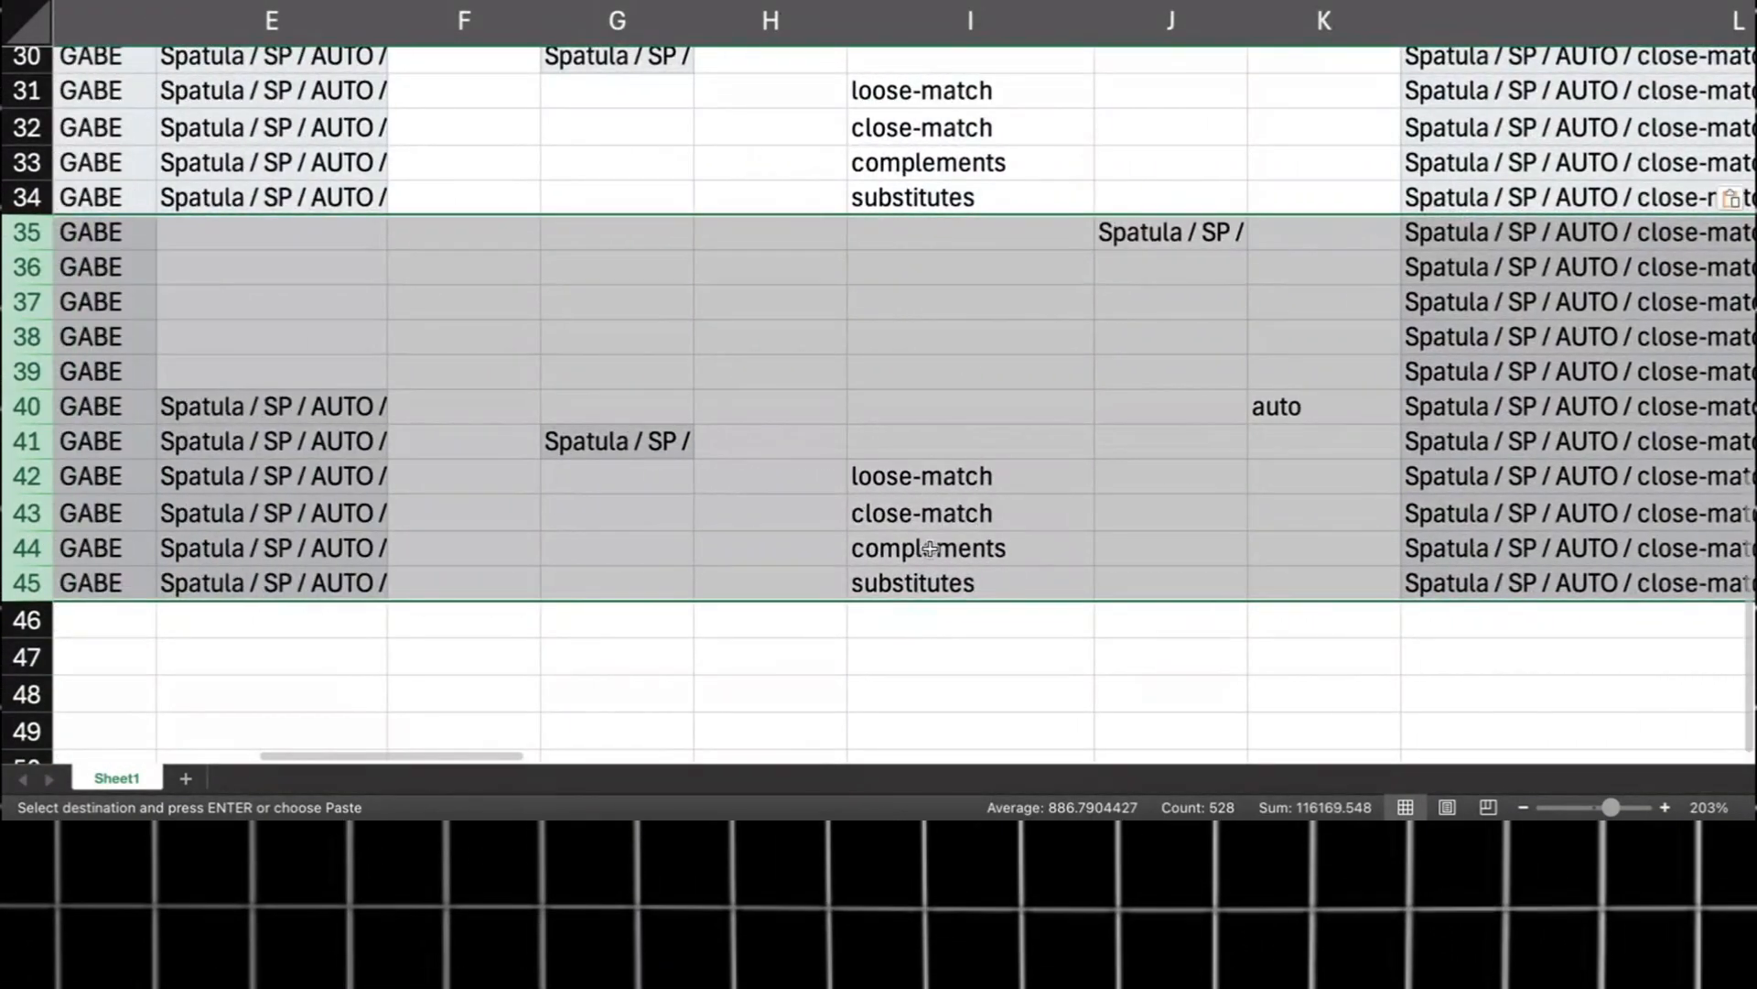
{"action": "scroll", "coordinate": [930, 511], "scroll_direction": "right", "scroll_amount": 8}
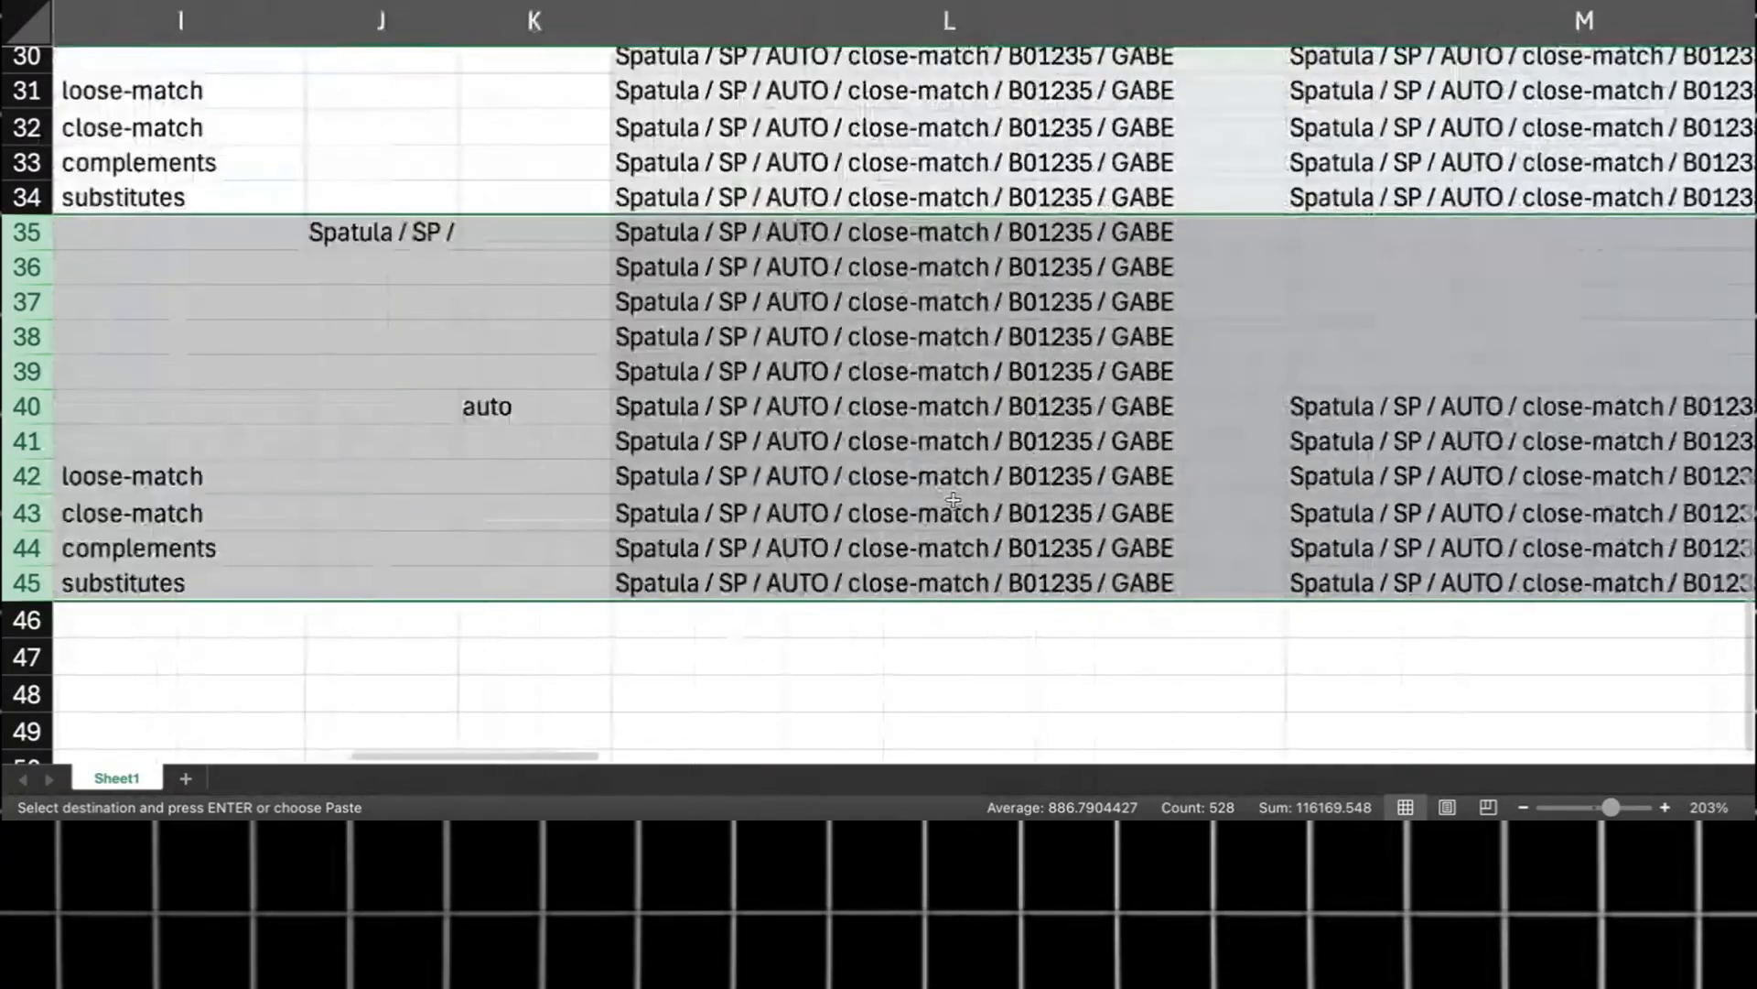
{"action": "scroll", "coordinate": [385, 463], "scroll_direction": "left", "scroll_amount": 3}
{"action": "scroll", "coordinate": [385, 464], "scroll_direction": "left", "scroll_amount": 3}
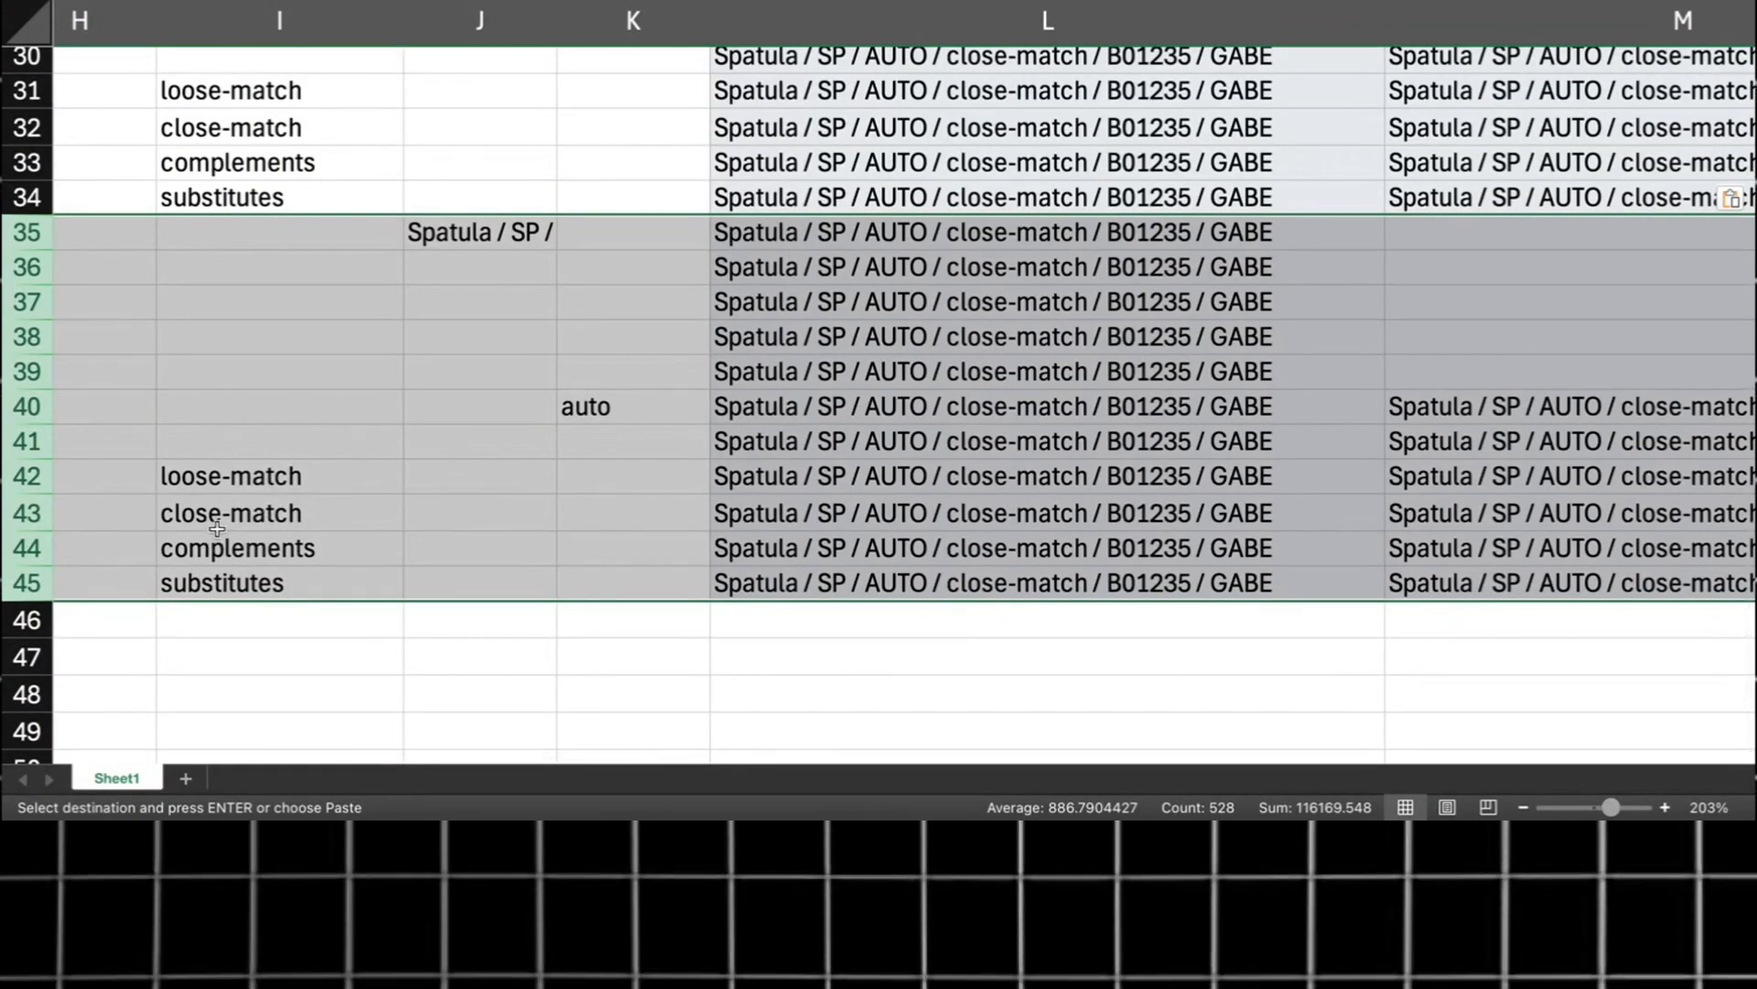
{"action": "scroll", "coordinate": [229, 512], "scroll_direction": "left", "scroll_amount": 5}
Step: Compare the Entity, Operation and Campaign ID values across the four campaign blocks in rows 2 to 45
{"action": "scroll", "coordinate": [534, 259], "scroll_direction": "up", "scroll_amount": 8}
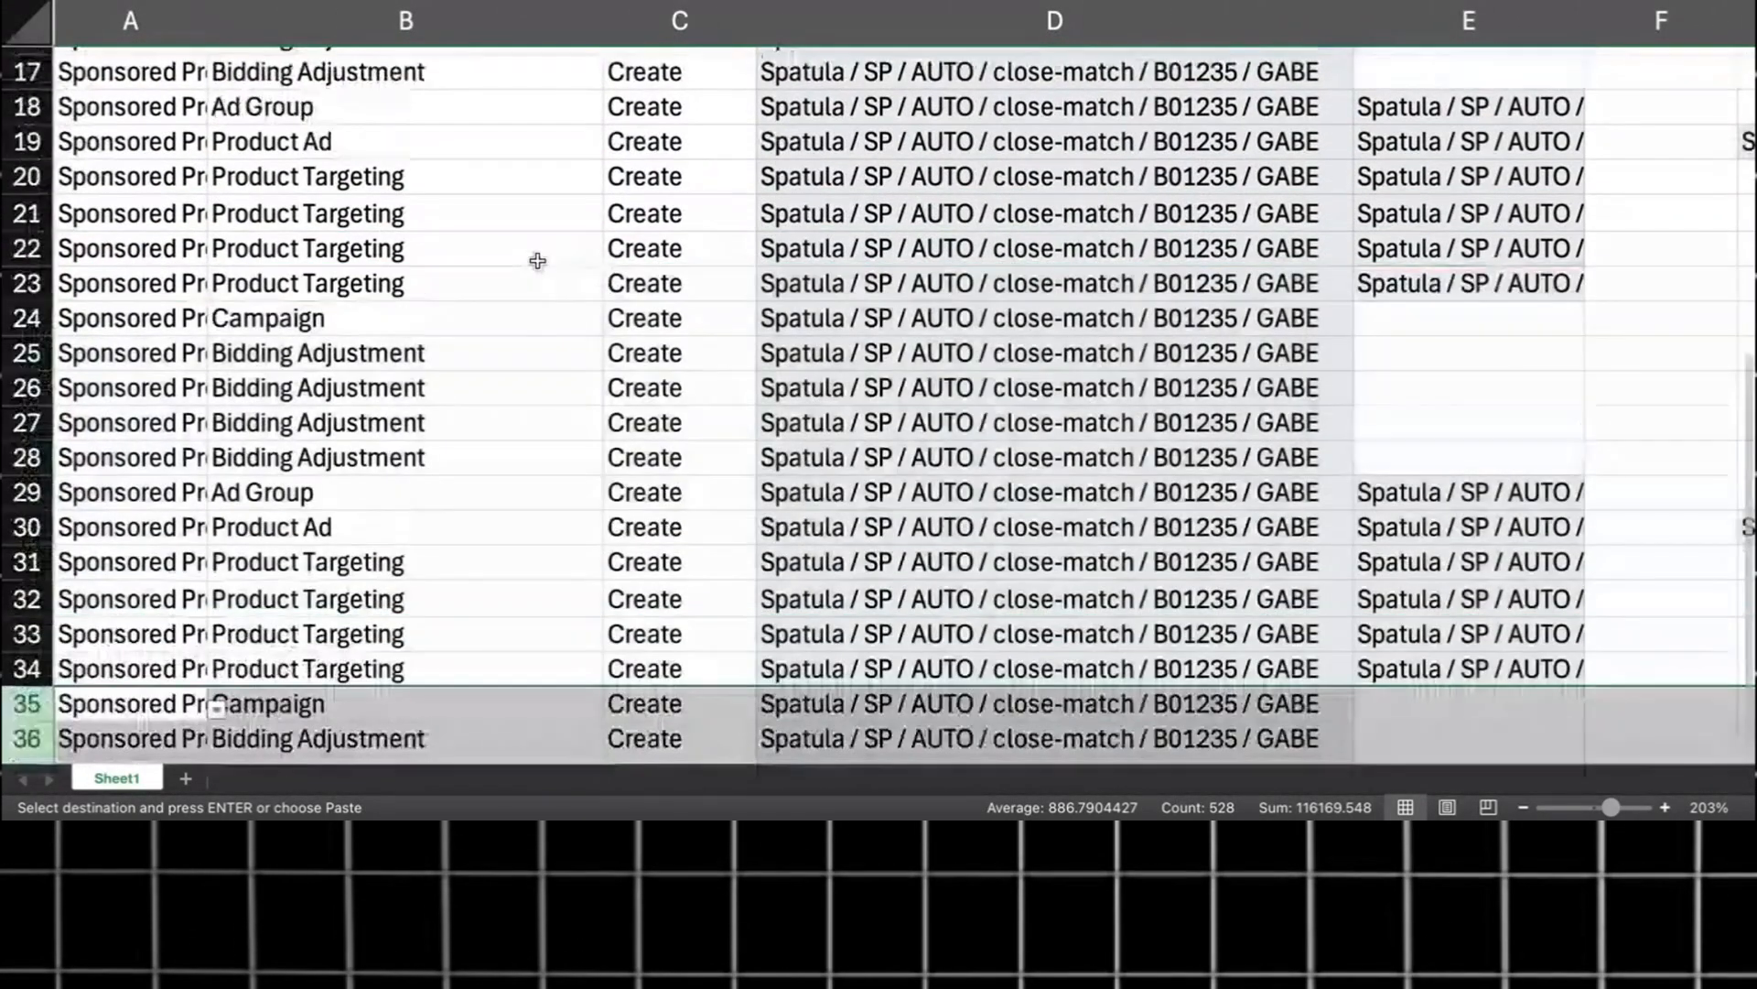
{"action": "scroll", "coordinate": [538, 273], "scroll_direction": "down", "scroll_amount": 8}
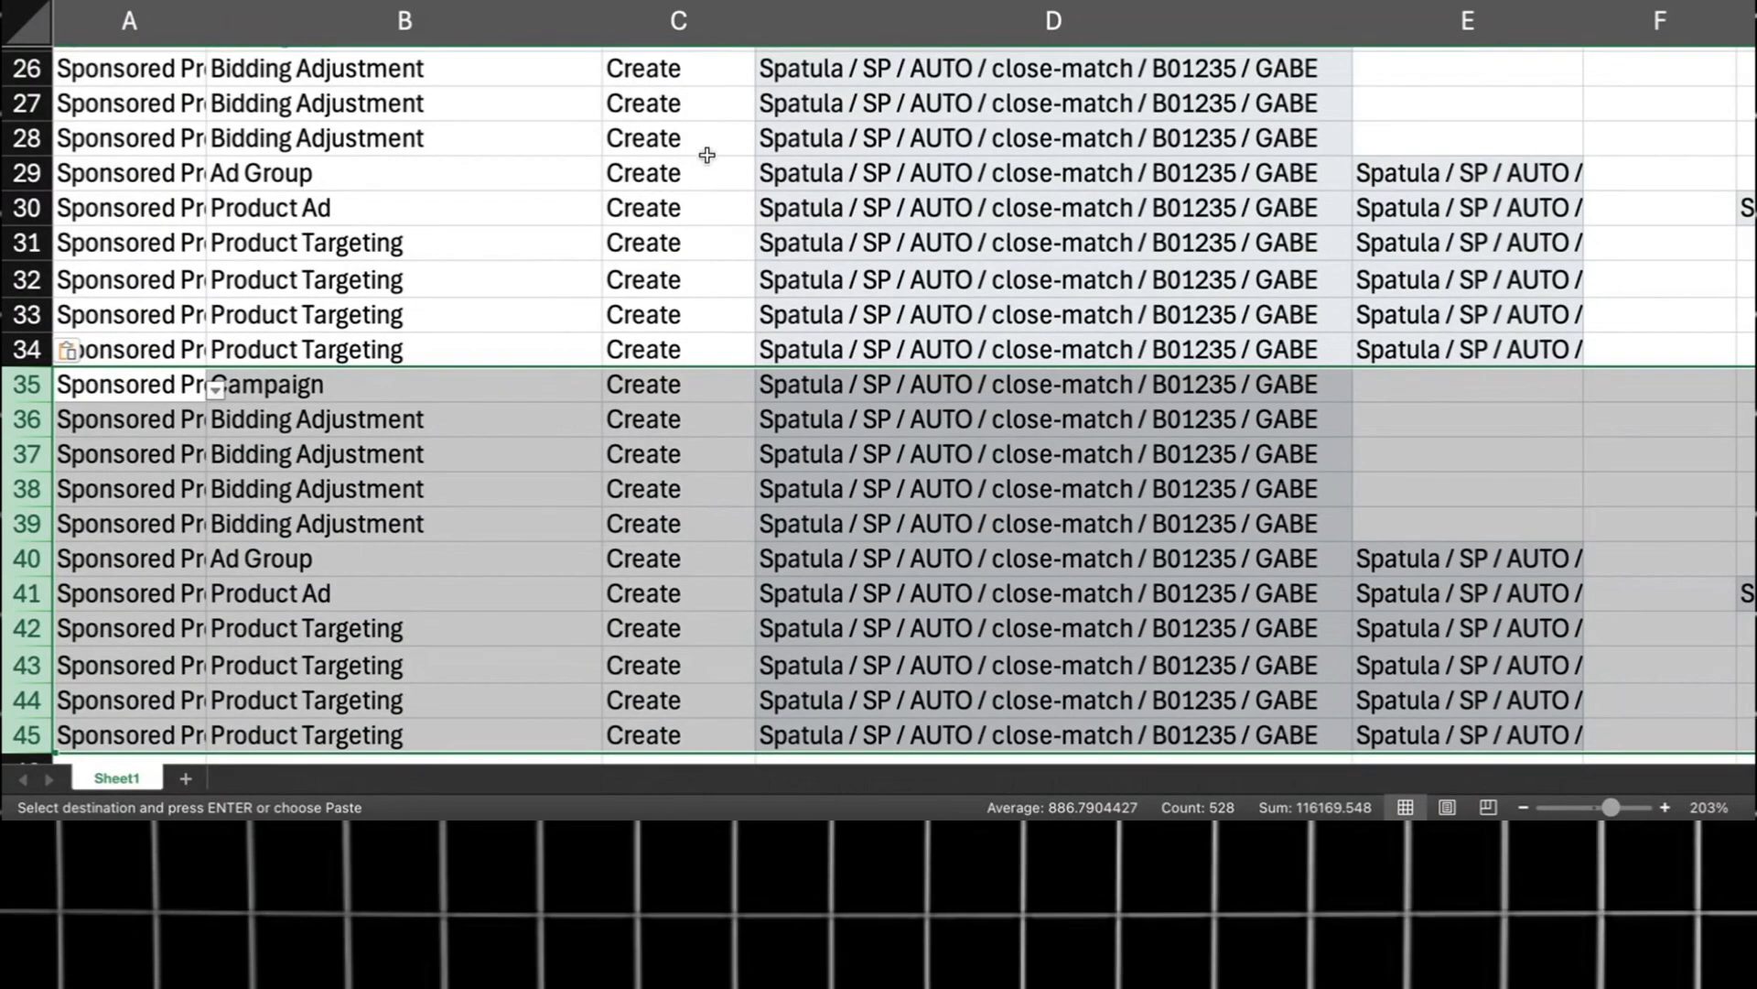
{"action": "scroll", "coordinate": [703, 160], "scroll_direction": "up", "scroll_amount": 8}
{"action": "scroll", "coordinate": [714, 204], "scroll_direction": "down", "scroll_amount": 2}
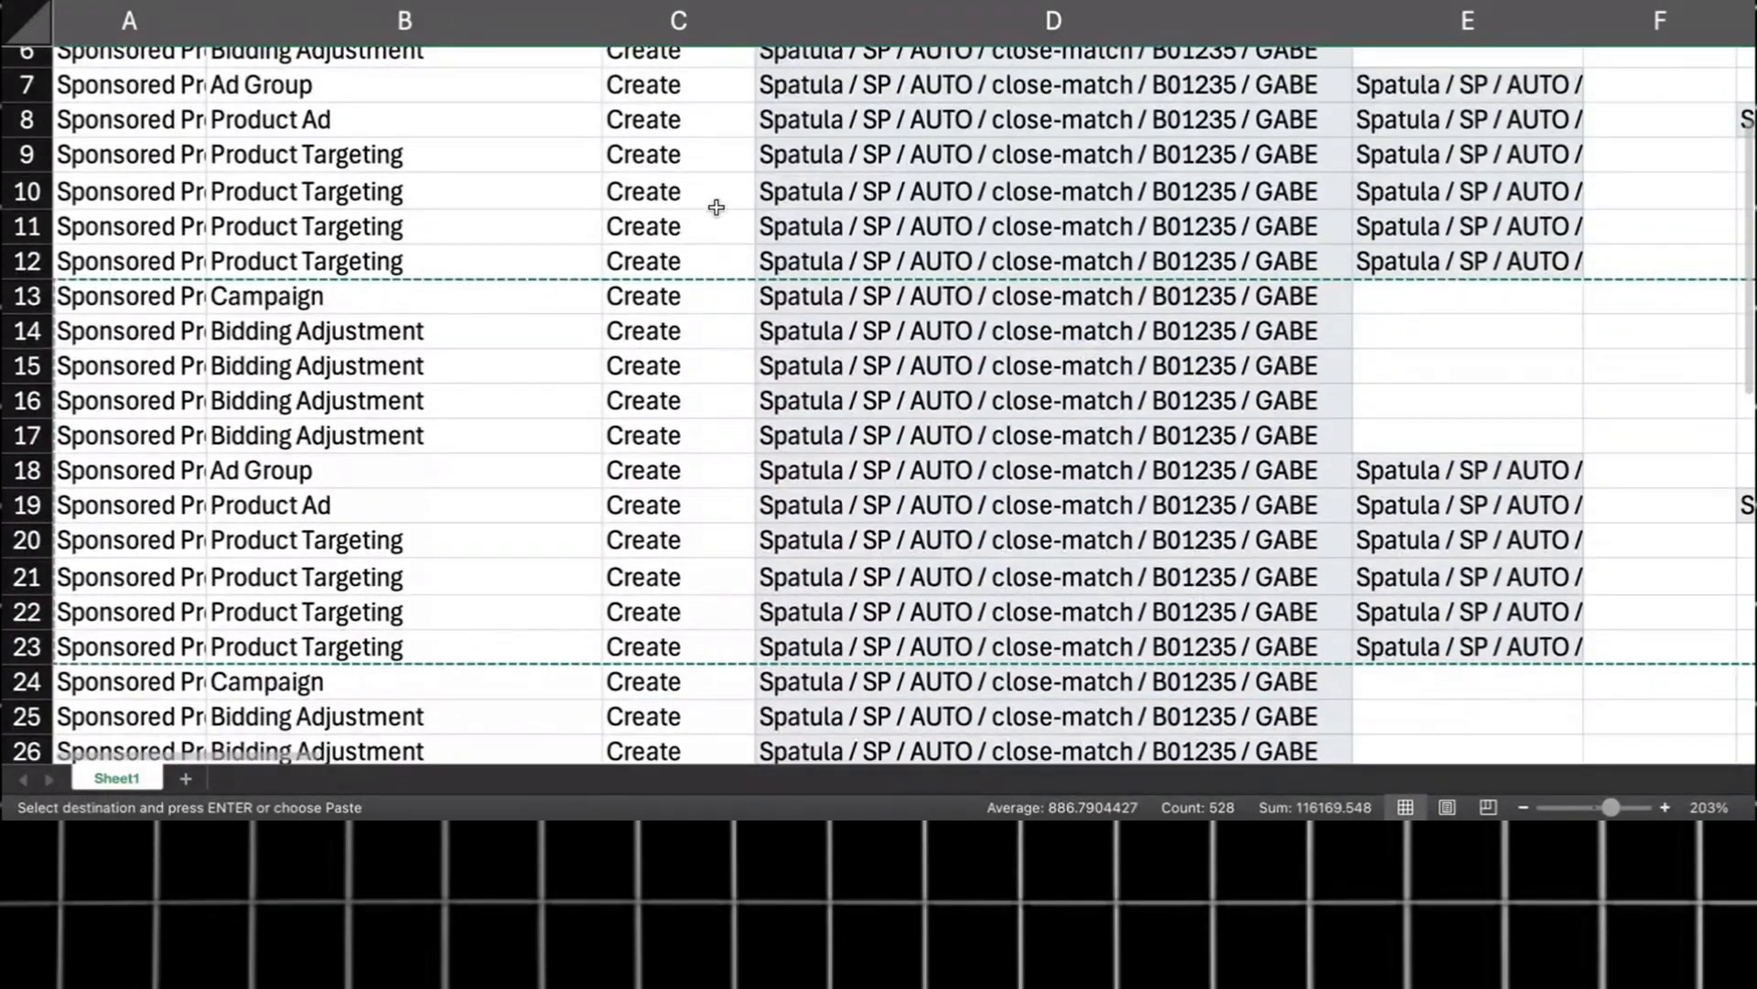
{"action": "scroll", "coordinate": [716, 201], "scroll_direction": "down", "scroll_amount": 6}
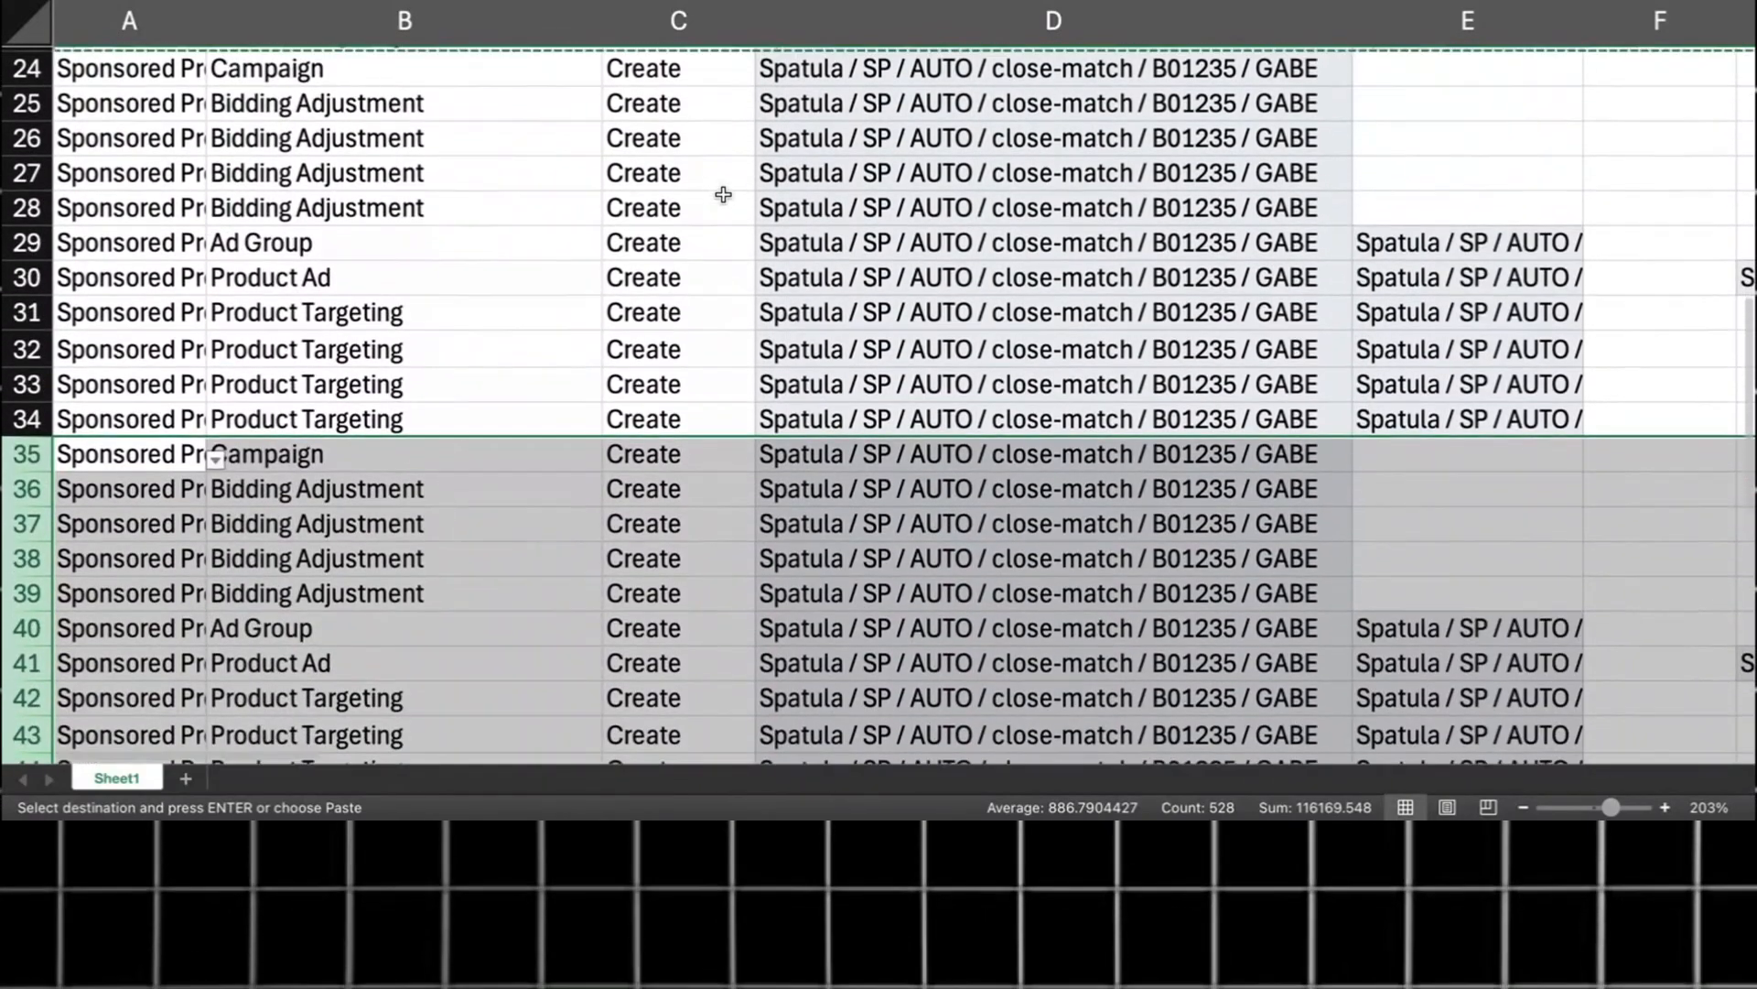
{"action": "scroll", "coordinate": [723, 196], "scroll_direction": "up", "scroll_amount": 8}
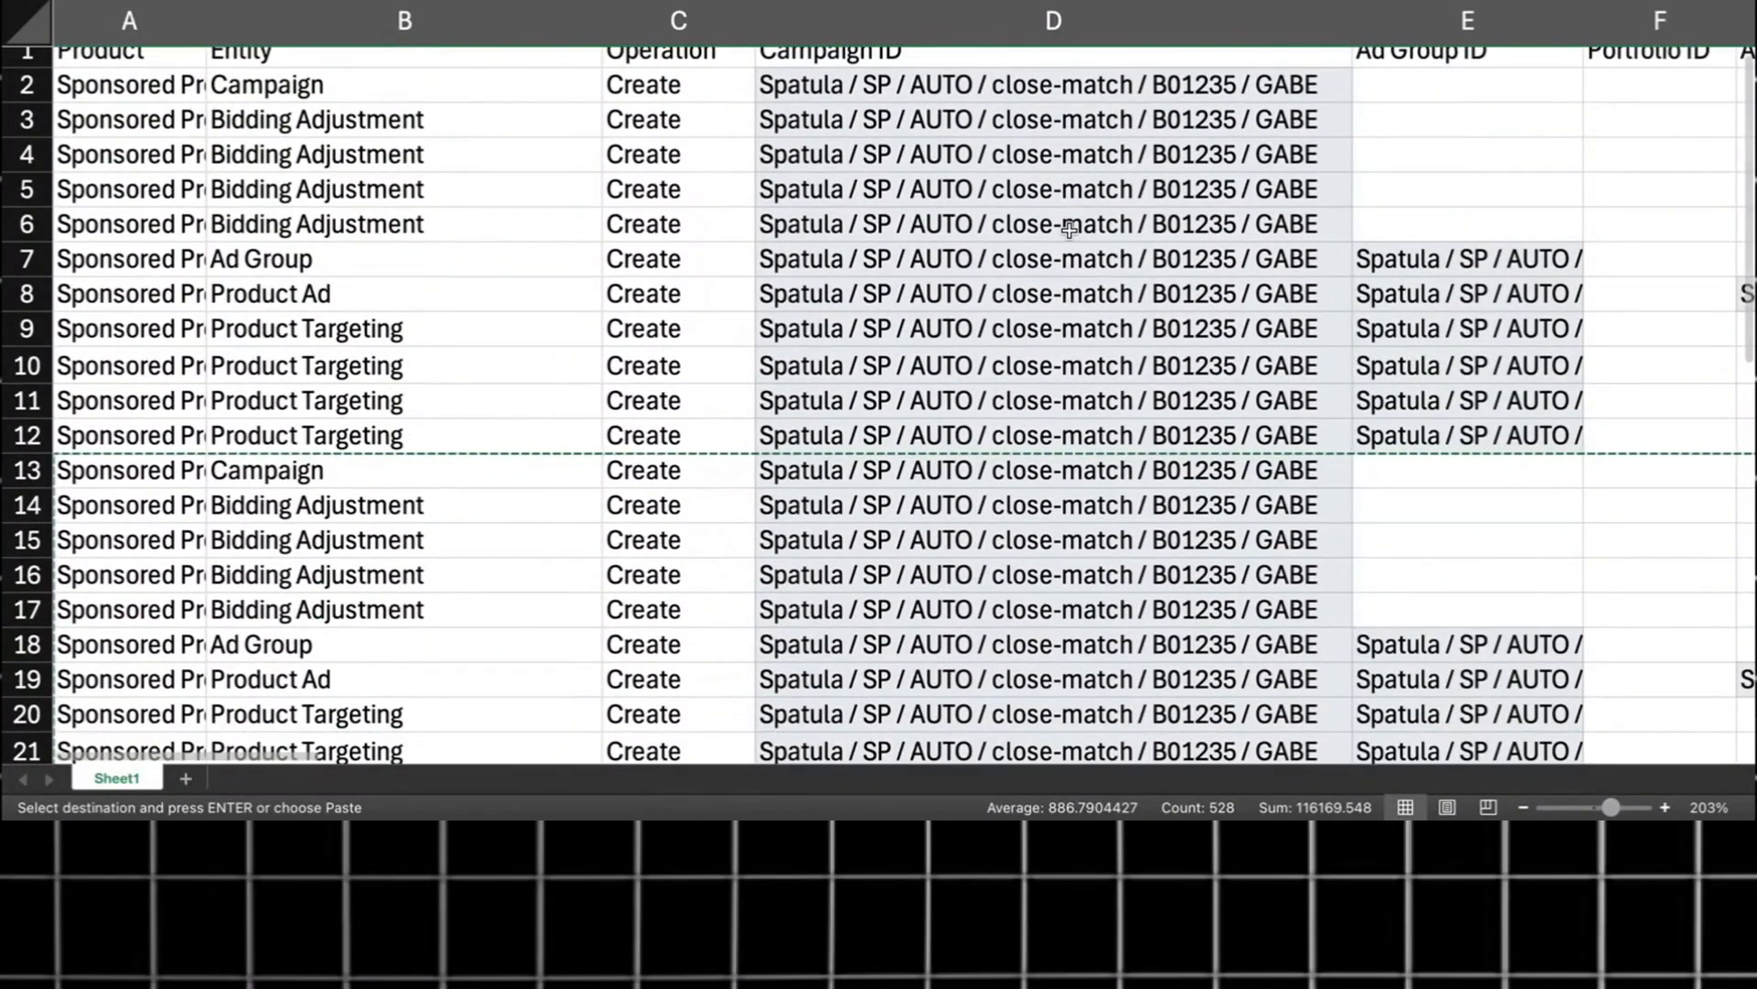
{"action": "scroll", "coordinate": [1166, 444], "scroll_direction": "right", "scroll_amount": 5}
{"action": "scroll", "coordinate": [1144, 354], "scroll_direction": "left", "scroll_amount": 5}
{"action": "scroll", "coordinate": [702, 493], "scroll_direction": "down", "scroll_amount": 1}
{"action": "scroll", "coordinate": [702, 494], "scroll_direction": "down", "scroll_amount": 9}
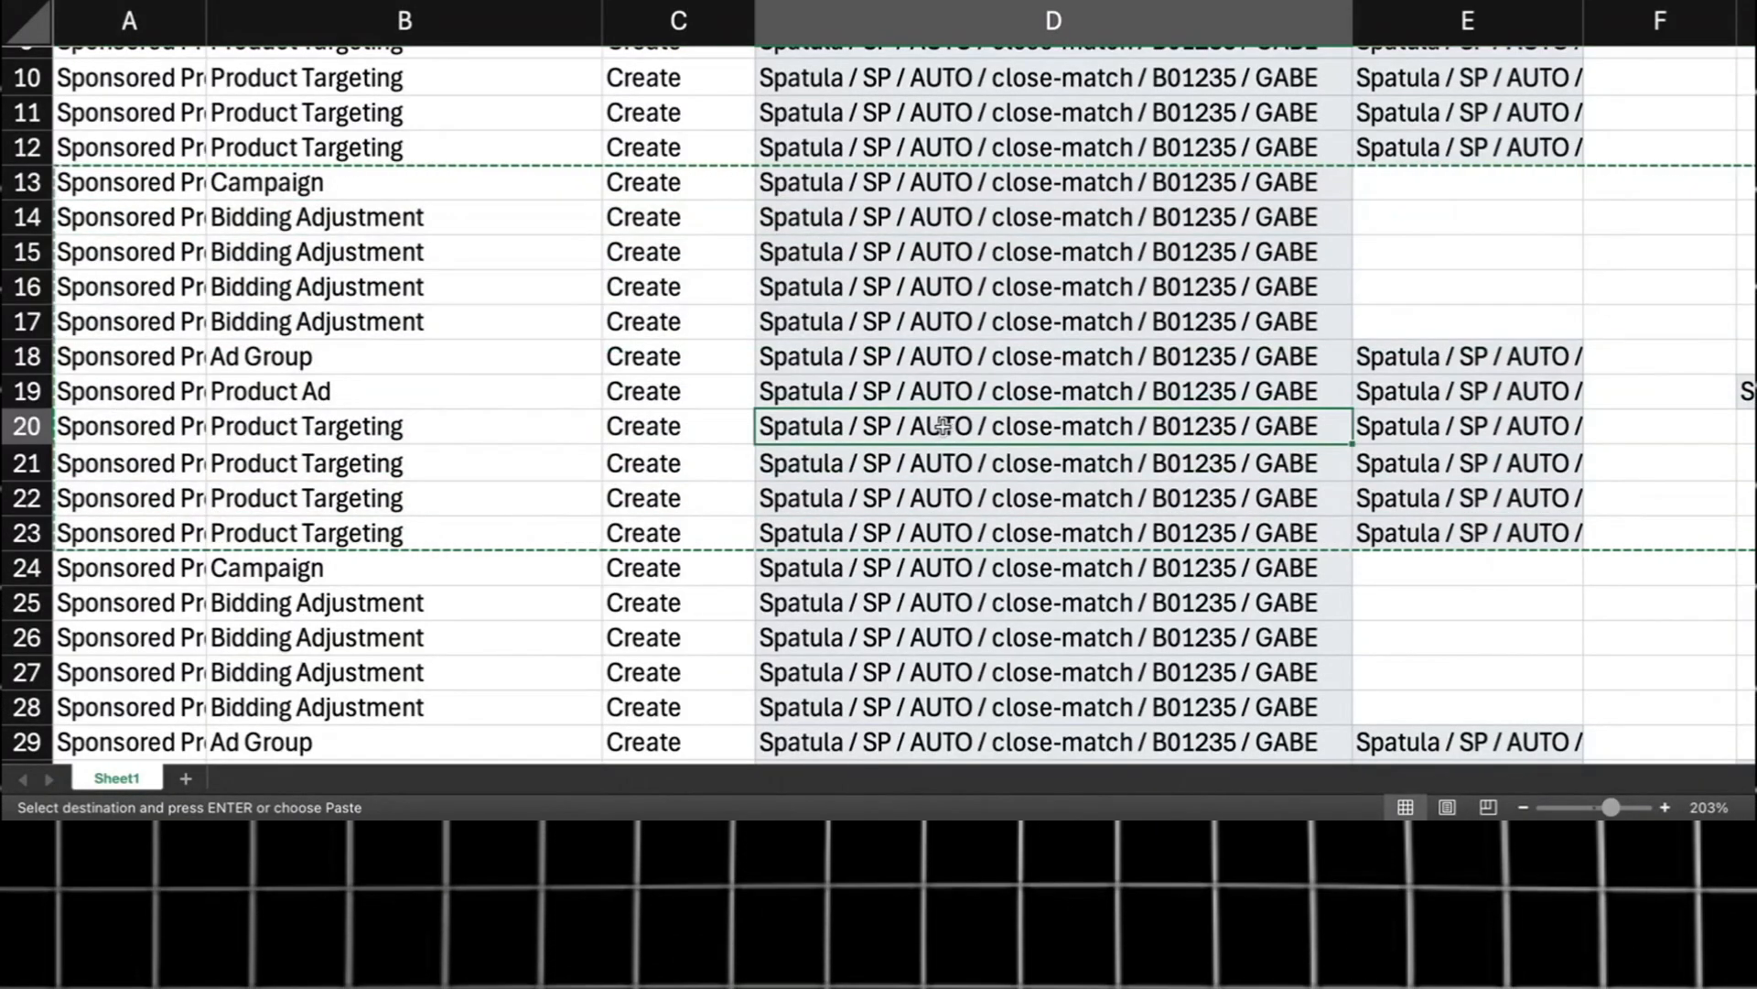
{"action": "scroll", "coordinate": [870, 419], "scroll_direction": "down", "scroll_amount": 7}
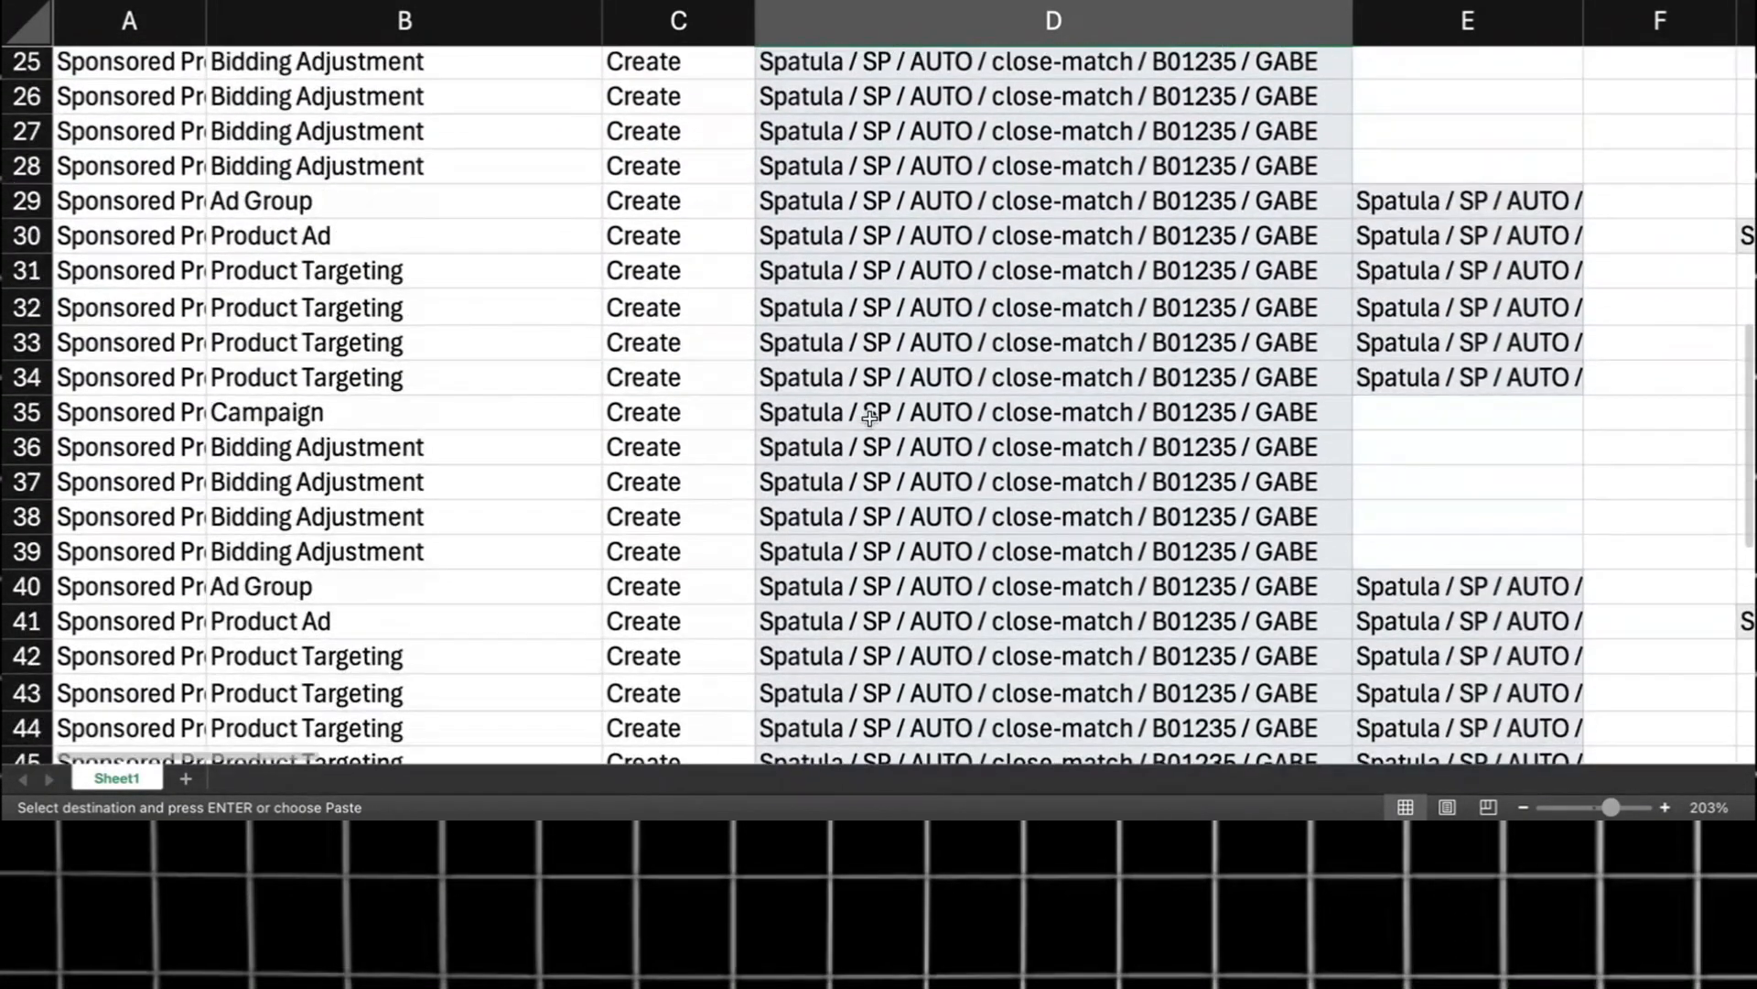
Step: Undo the duplicated campaign blocks pasted below row 12
{"action": "scroll", "coordinate": [869, 419], "scroll_direction": "up", "scroll_amount": 10}
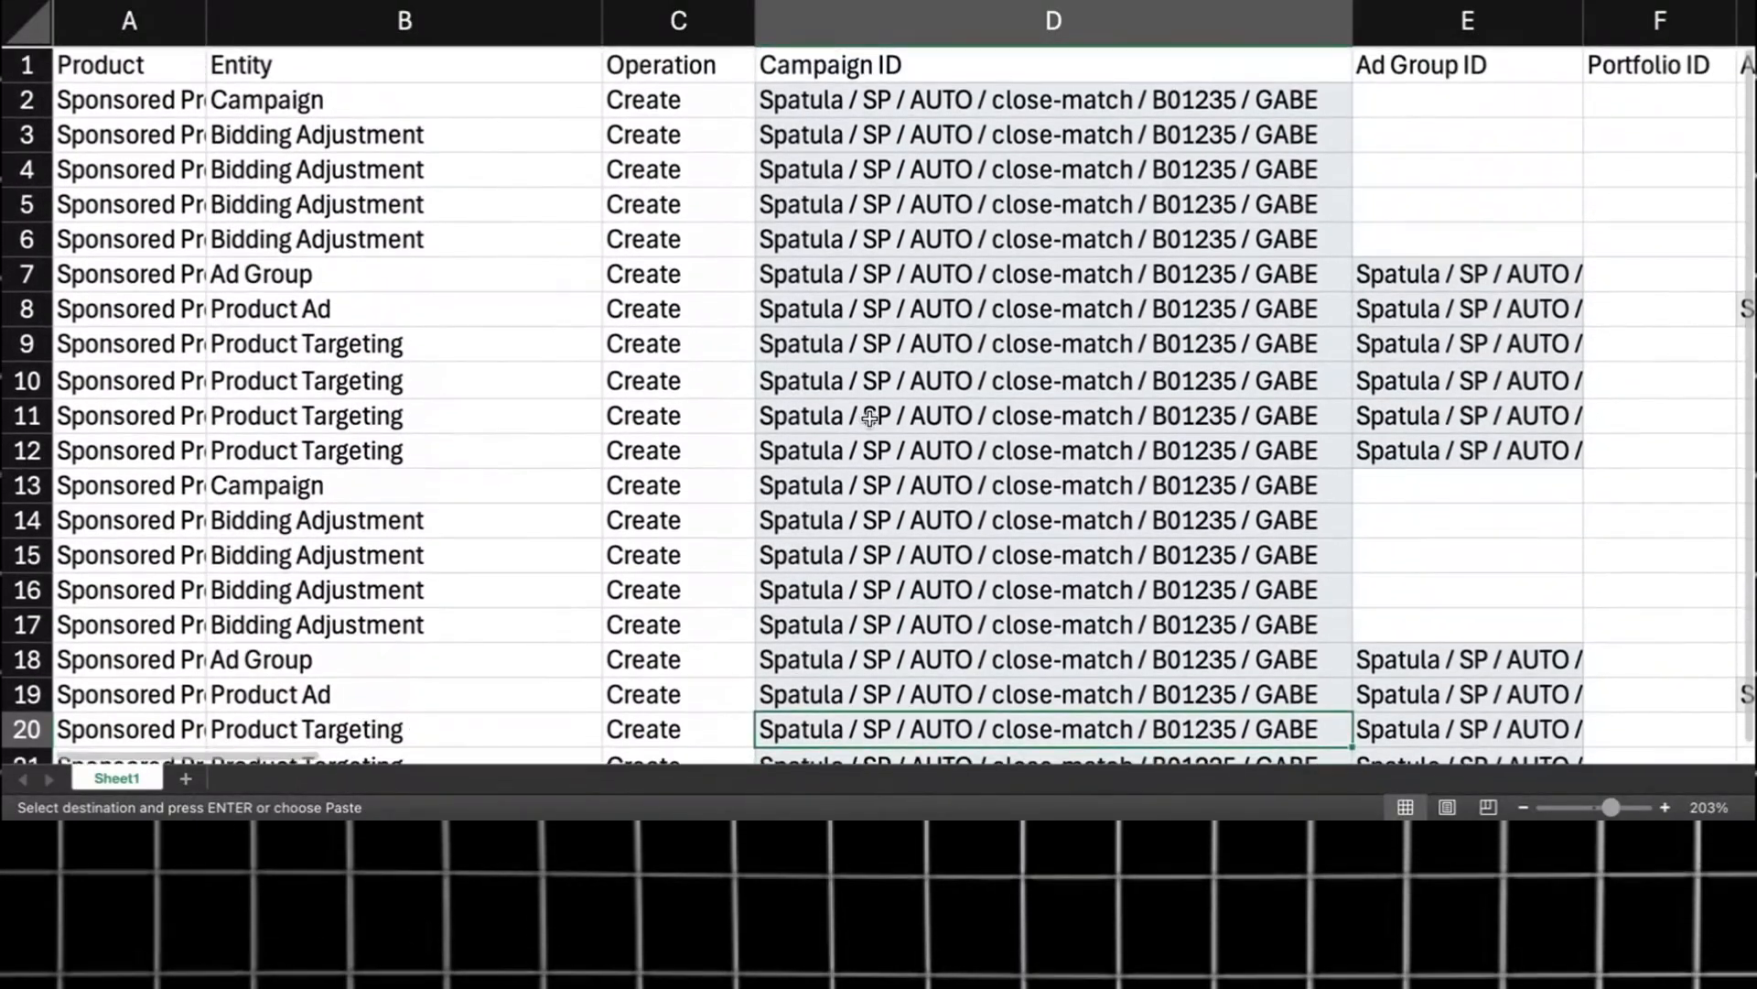
{"action": "scroll", "coordinate": [870, 419], "scroll_direction": "down", "scroll_amount": 1}
{"action": "scroll", "coordinate": [868, 418], "scroll_direction": "down", "scroll_amount": 5}
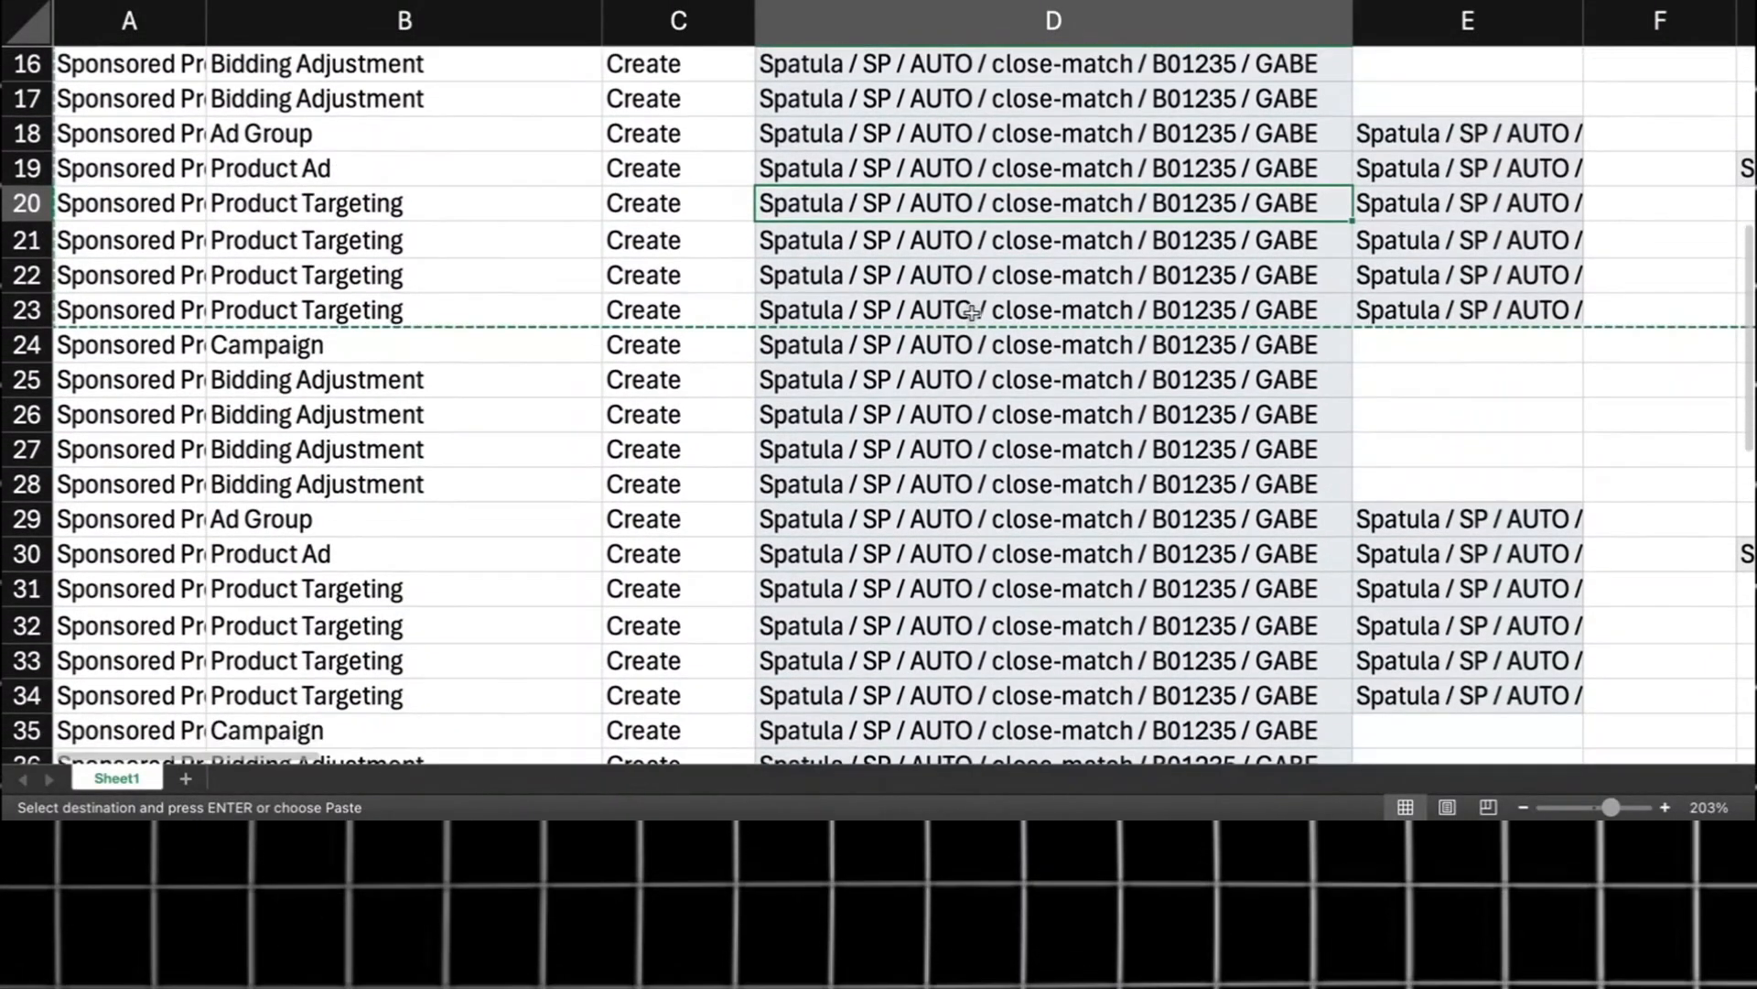
{"action": "key", "text": "super+z"}
{"action": "key", "text": "super+z"}
{"action": "key", "text": "super+z"}
{"action": "scroll", "coordinate": [972, 322], "scroll_direction": "up", "scroll_amount": 5}
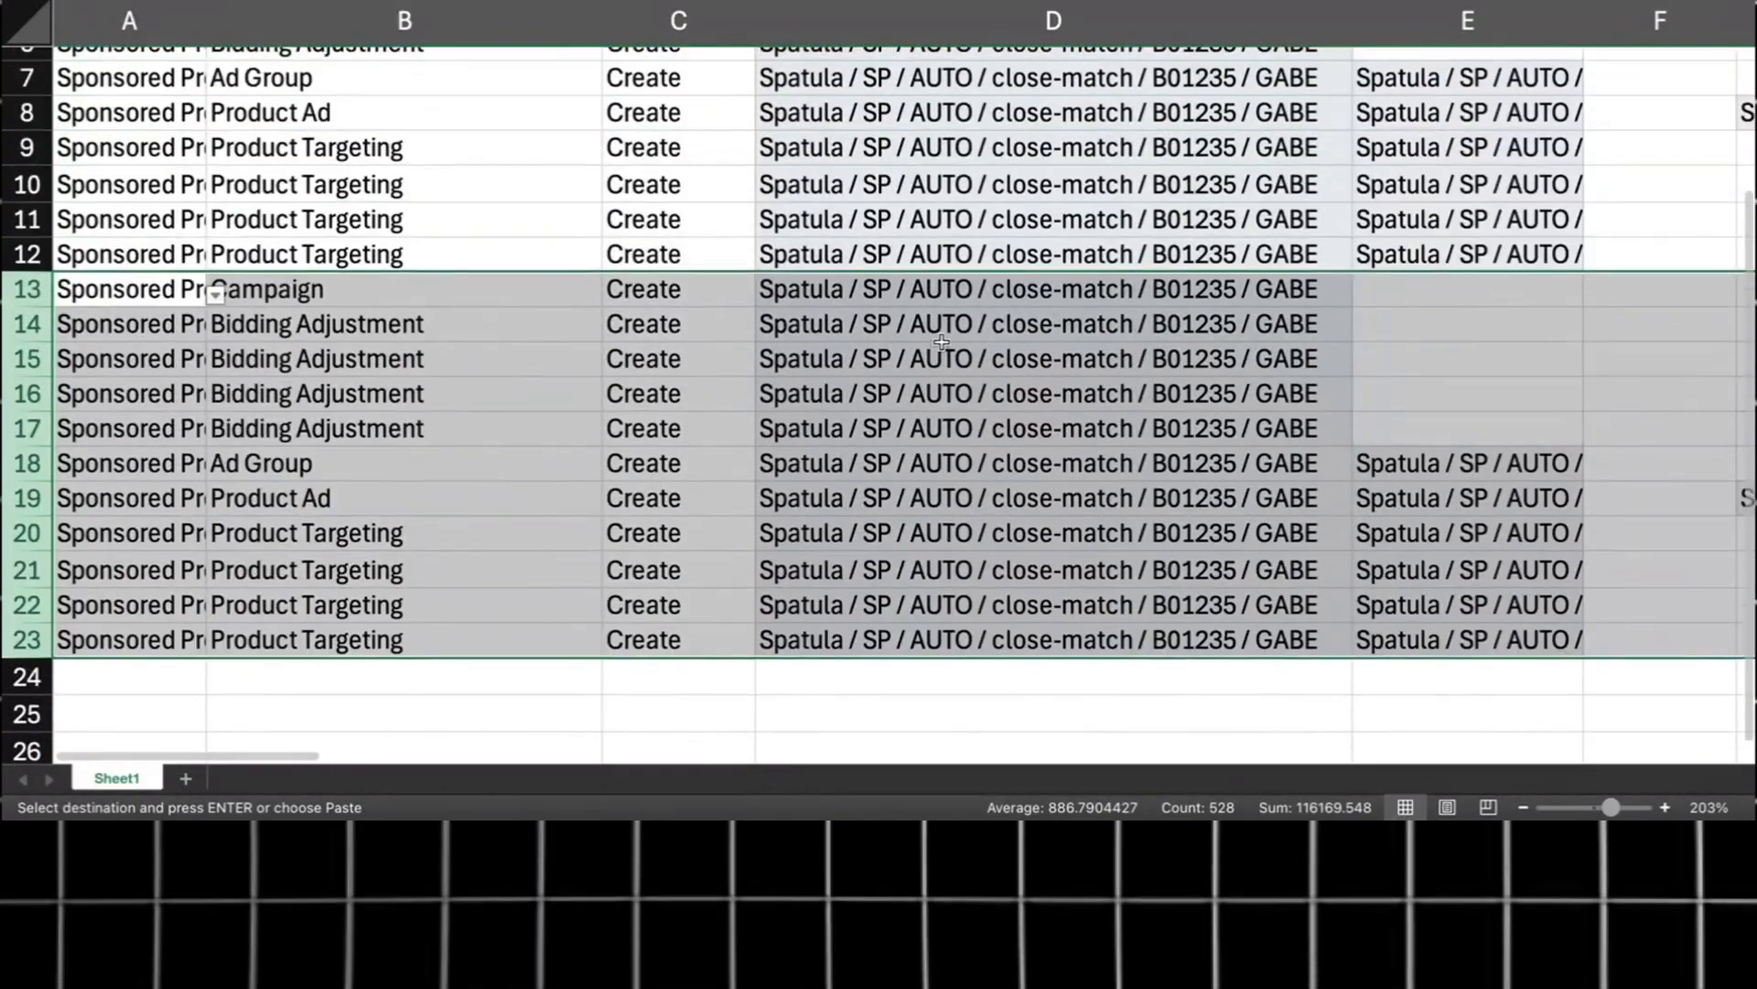
{"action": "scroll", "coordinate": [965, 347], "scroll_direction": "down", "scroll_amount": 2}
{"action": "key", "text": "super+z"}
{"action": "scroll", "coordinate": [964, 354], "scroll_direction": "up", "scroll_amount": 2}
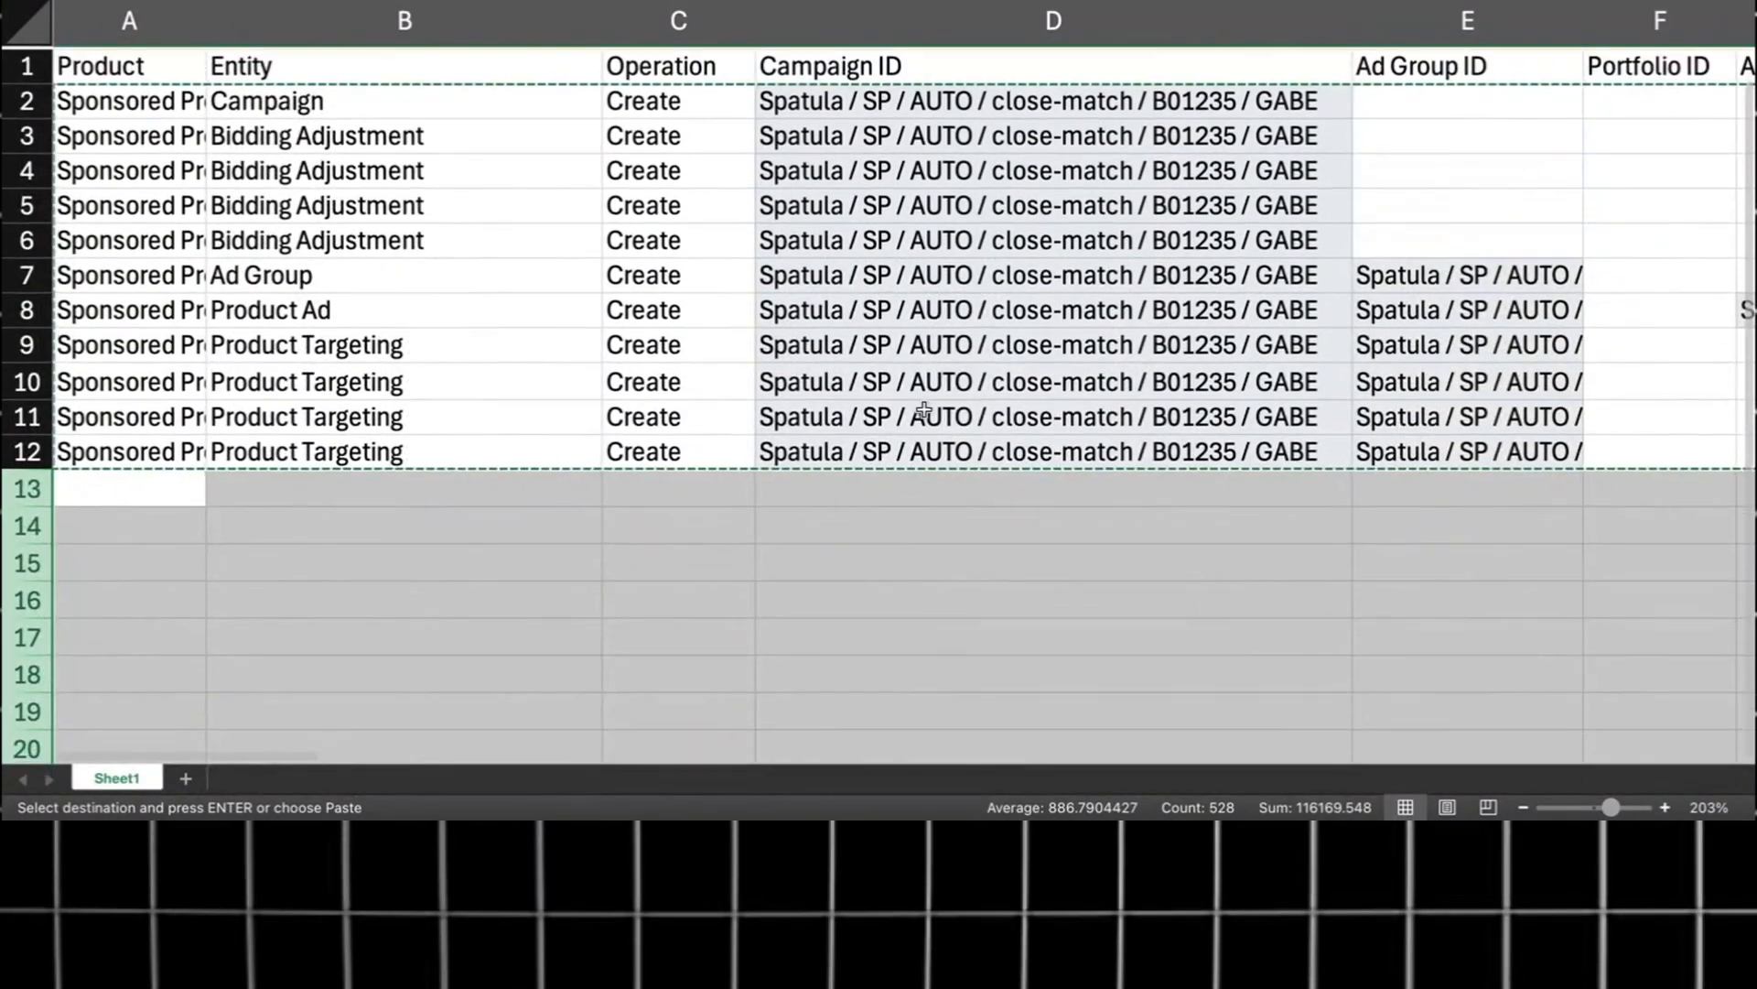
{"action": "left_click", "coordinate": [1004, 375]}
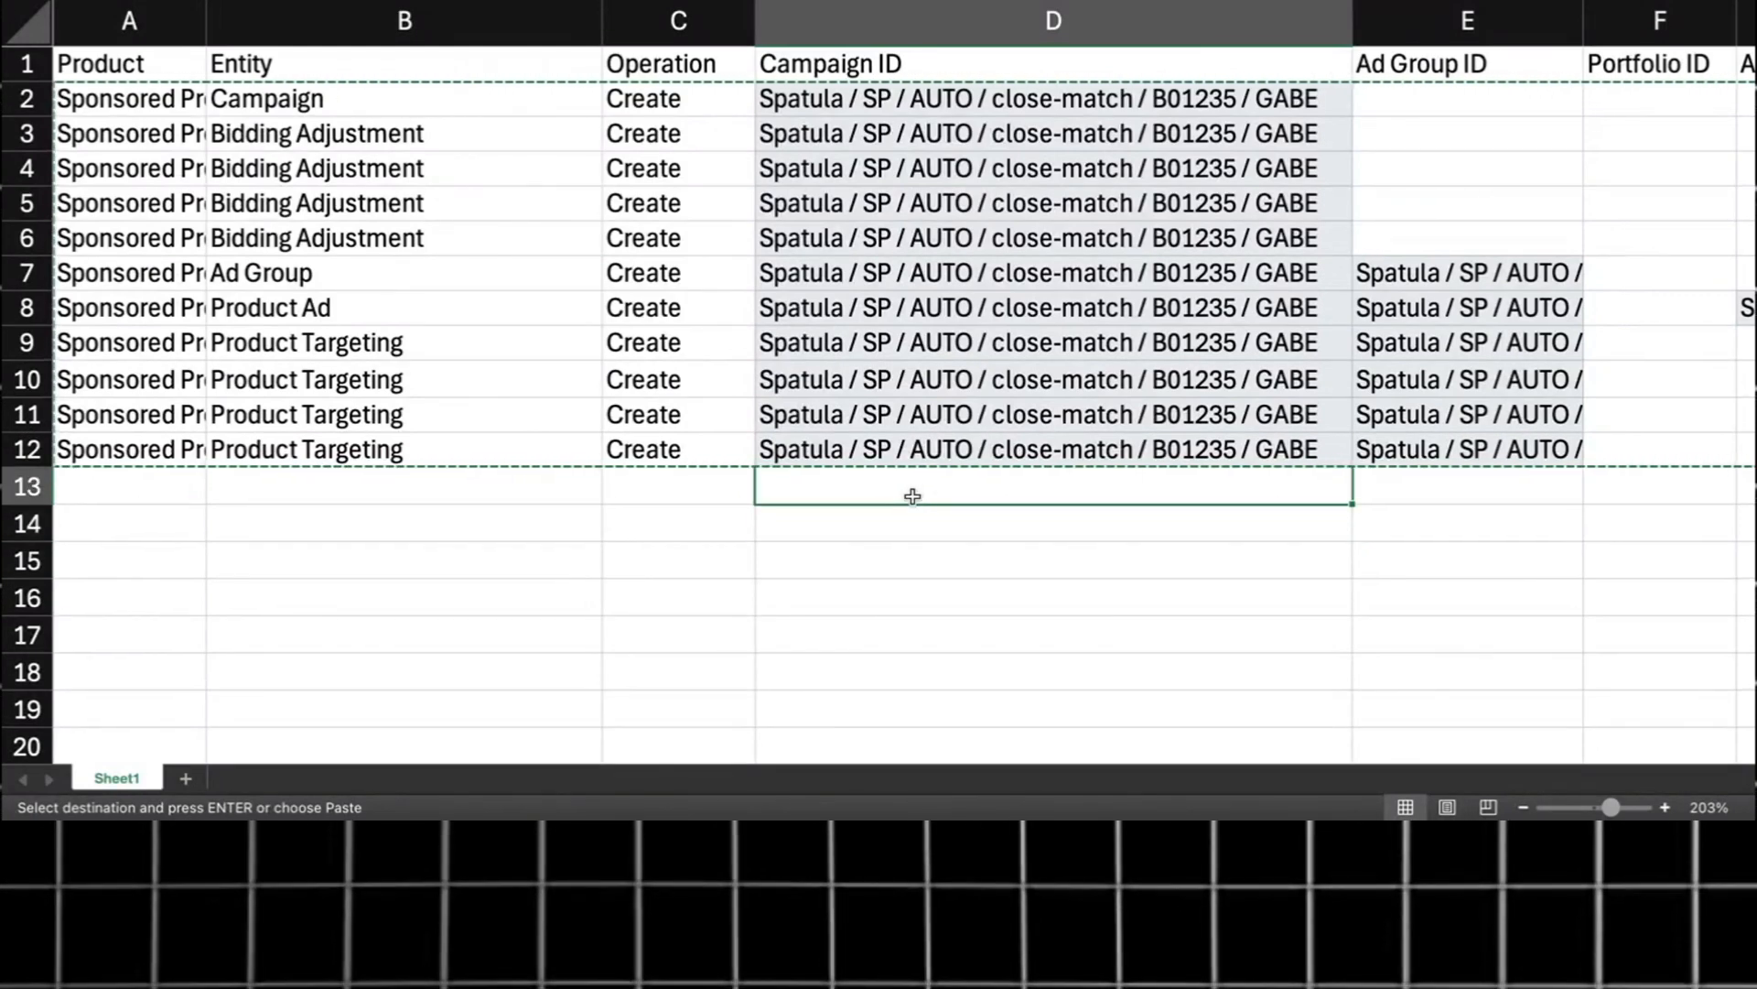
Step: Review the ID, product targeting, name and start date columns of the campaign block in rows 2 to 12
{"action": "scroll", "coordinate": [1007, 485], "scroll_direction": "right", "scroll_amount": 10}
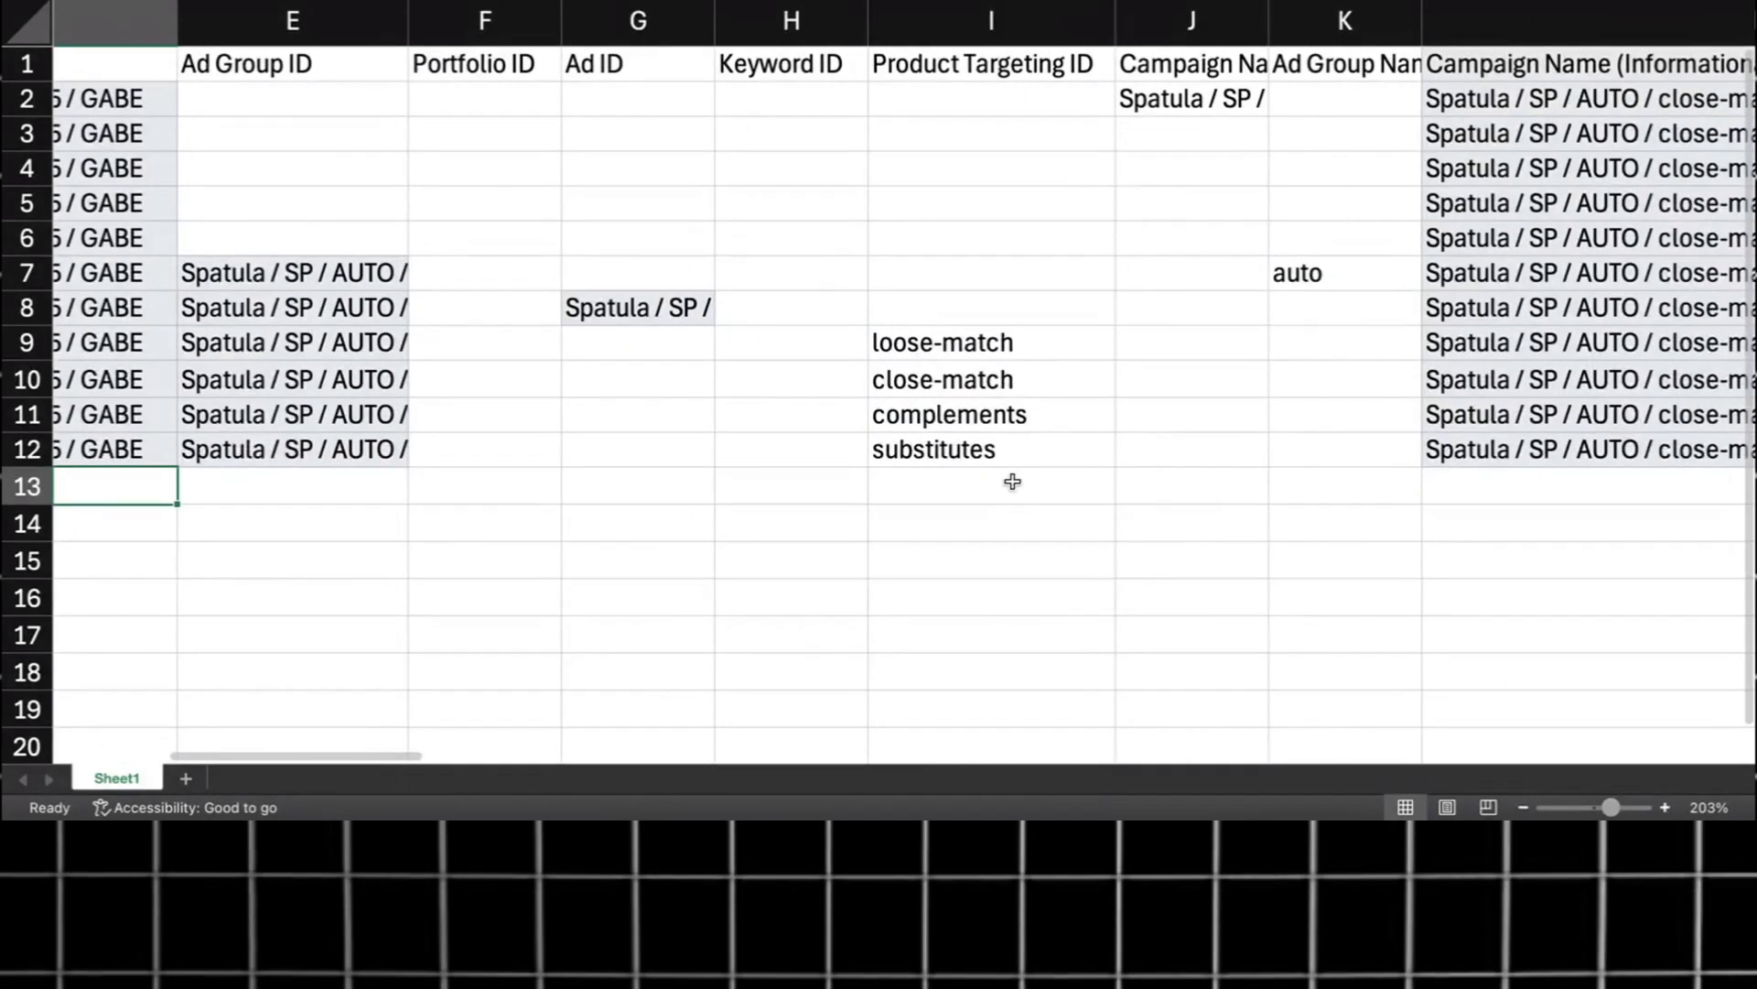
{"action": "scroll", "coordinate": [1009, 482], "scroll_direction": "right", "scroll_amount": 4}
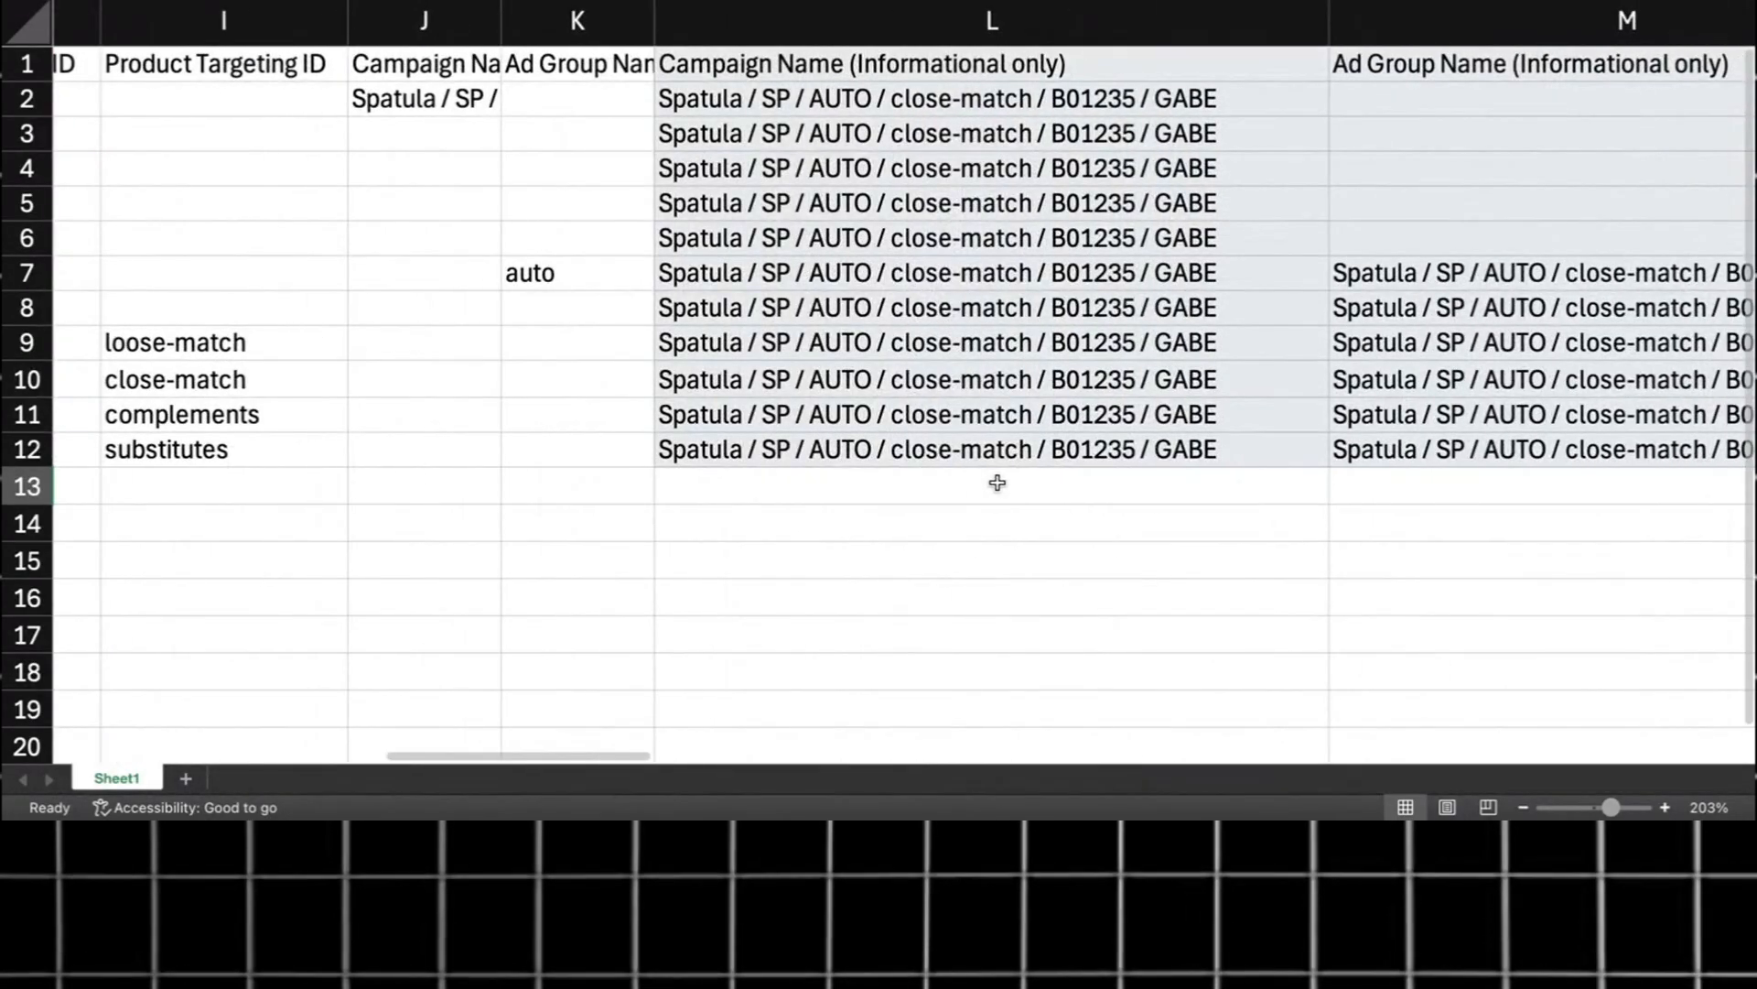
{"action": "scroll", "coordinate": [998, 483], "scroll_direction": "left", "scroll_amount": 14}
{"action": "scroll", "coordinate": [993, 485], "scroll_direction": "right", "scroll_amount": 3}
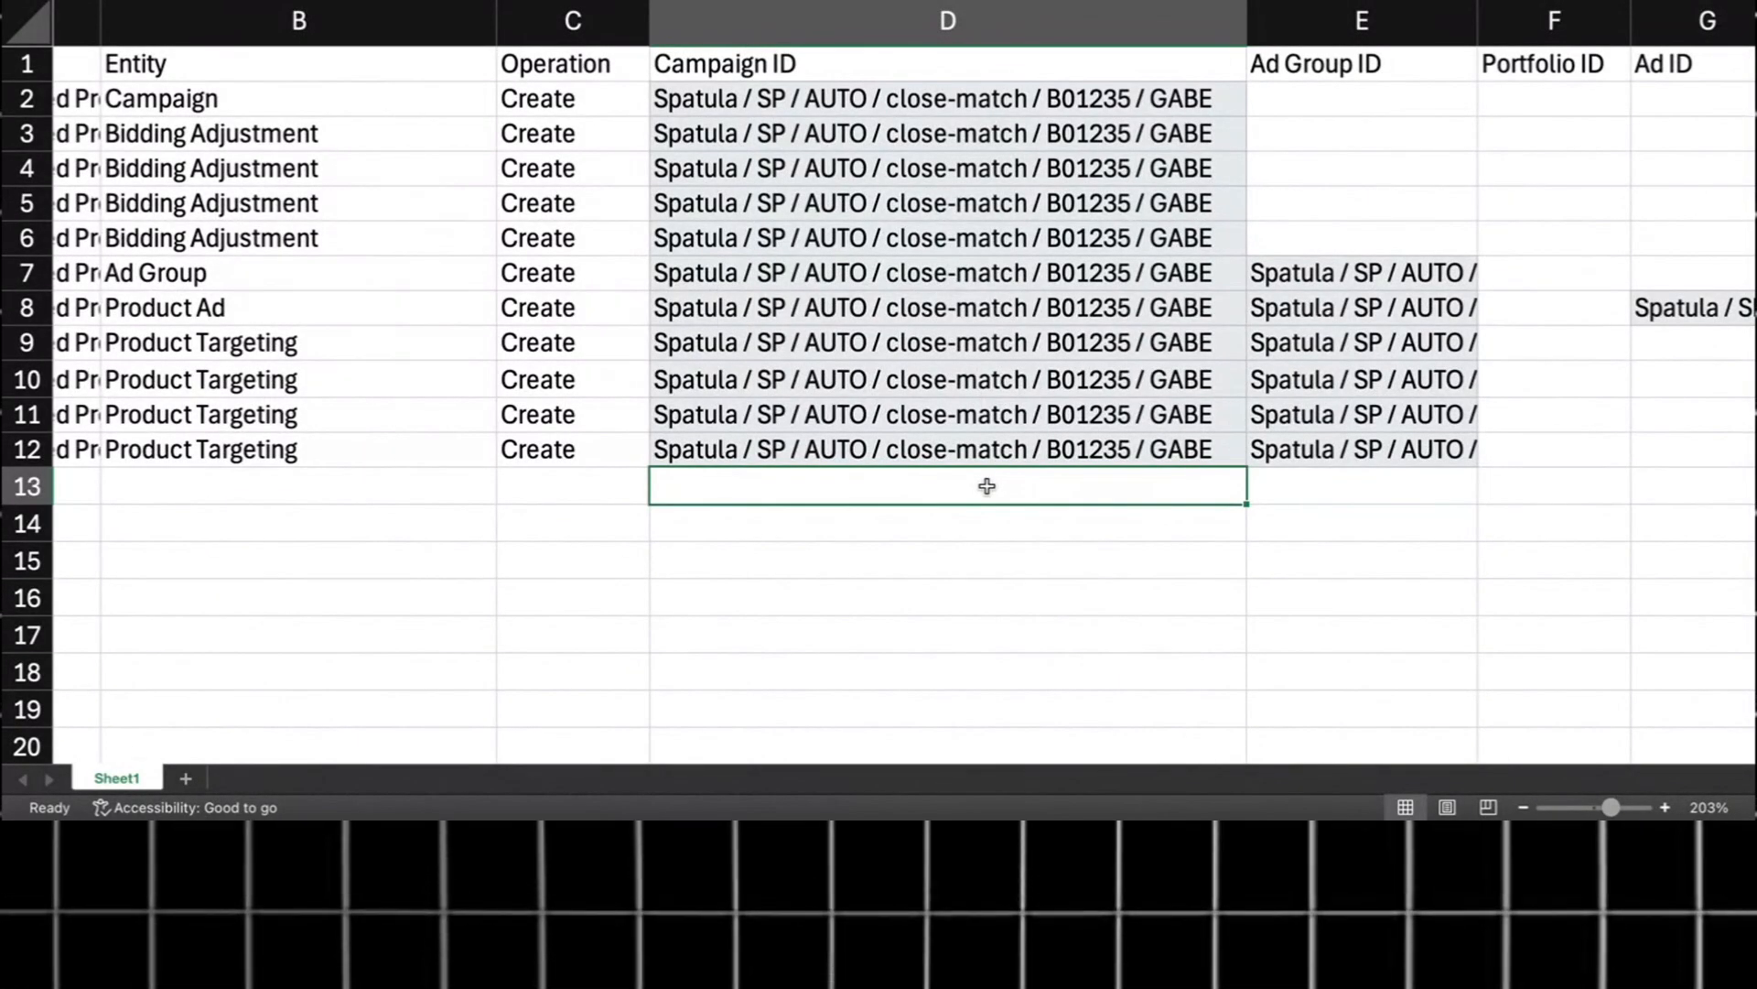
{"action": "scroll", "coordinate": [852, 426], "scroll_direction": "right", "scroll_amount": 5}
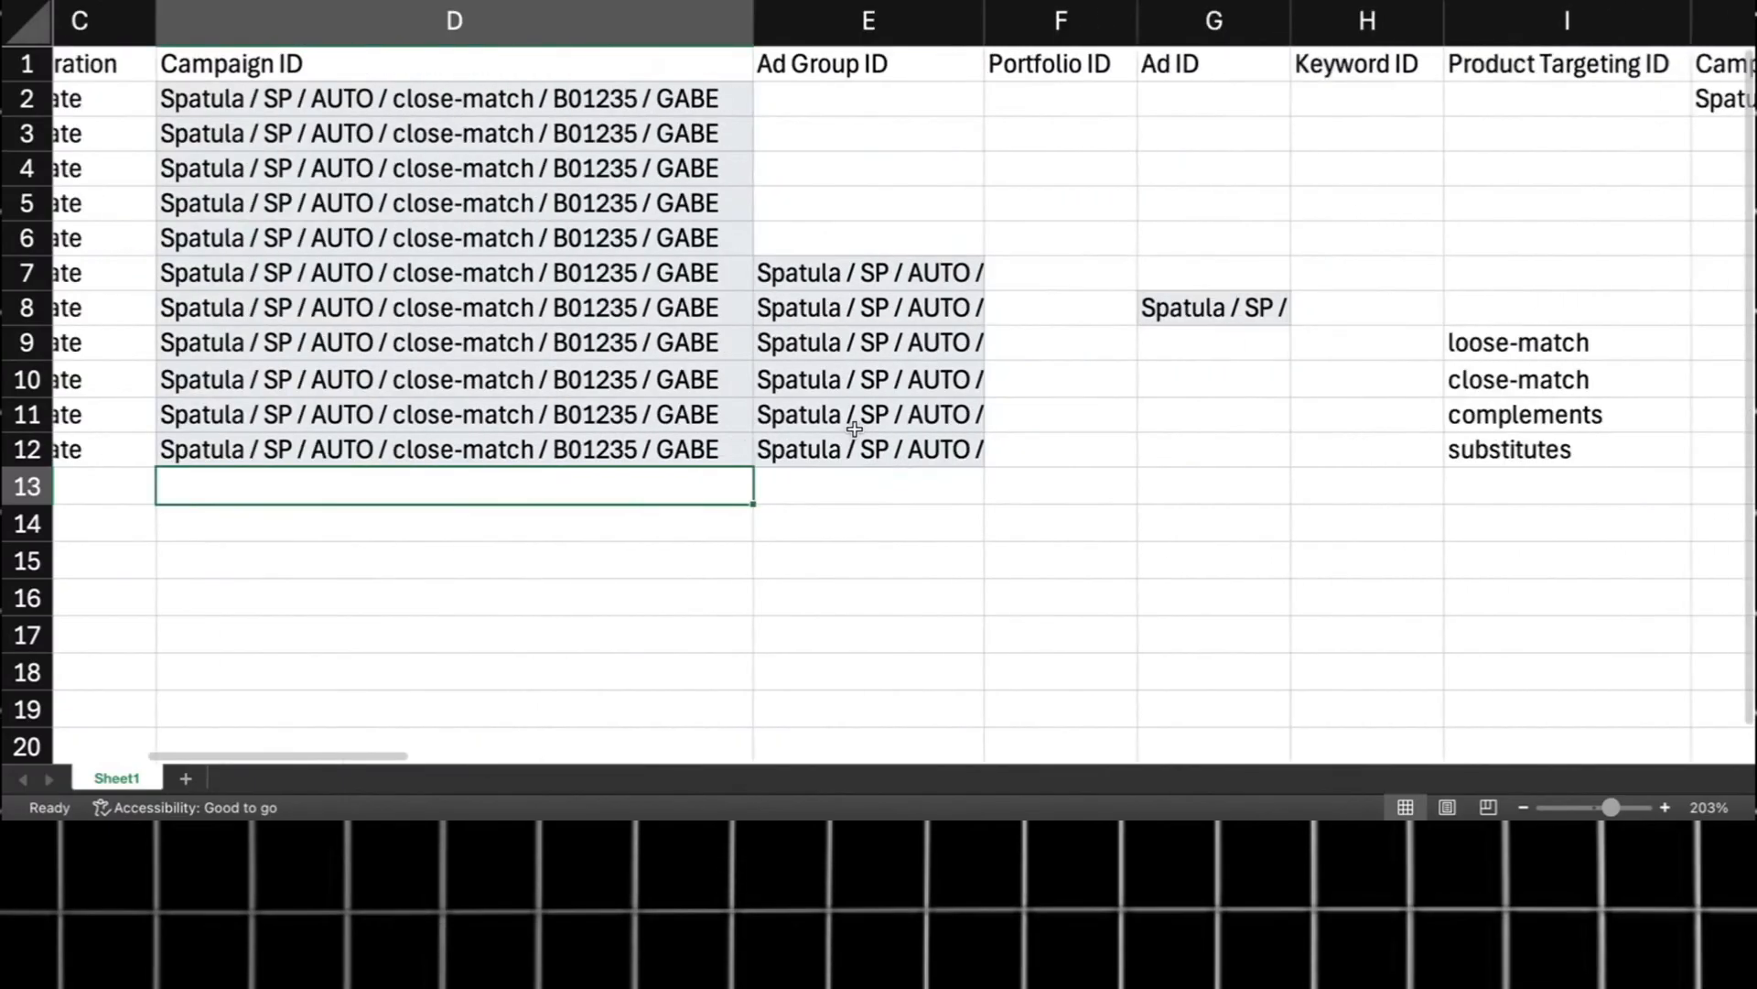
{"action": "scroll", "coordinate": [854, 430], "scroll_direction": "right", "scroll_amount": 4}
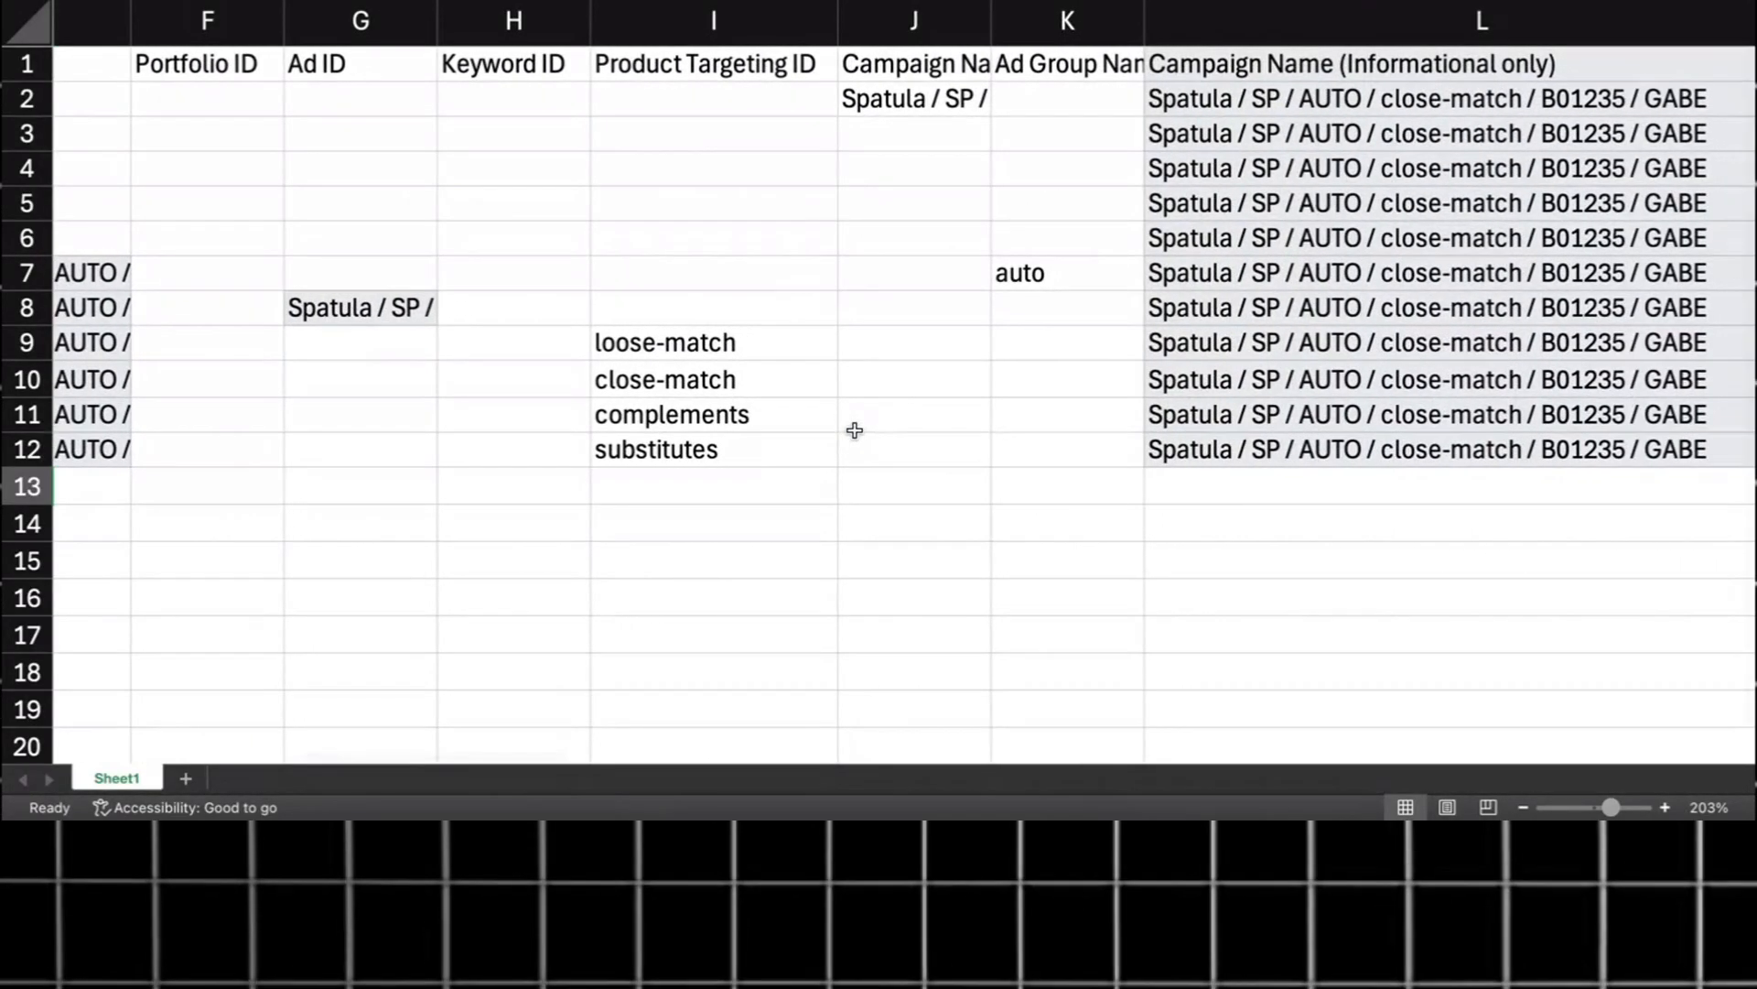
{"action": "scroll", "coordinate": [854, 430], "scroll_direction": "right", "scroll_amount": 10}
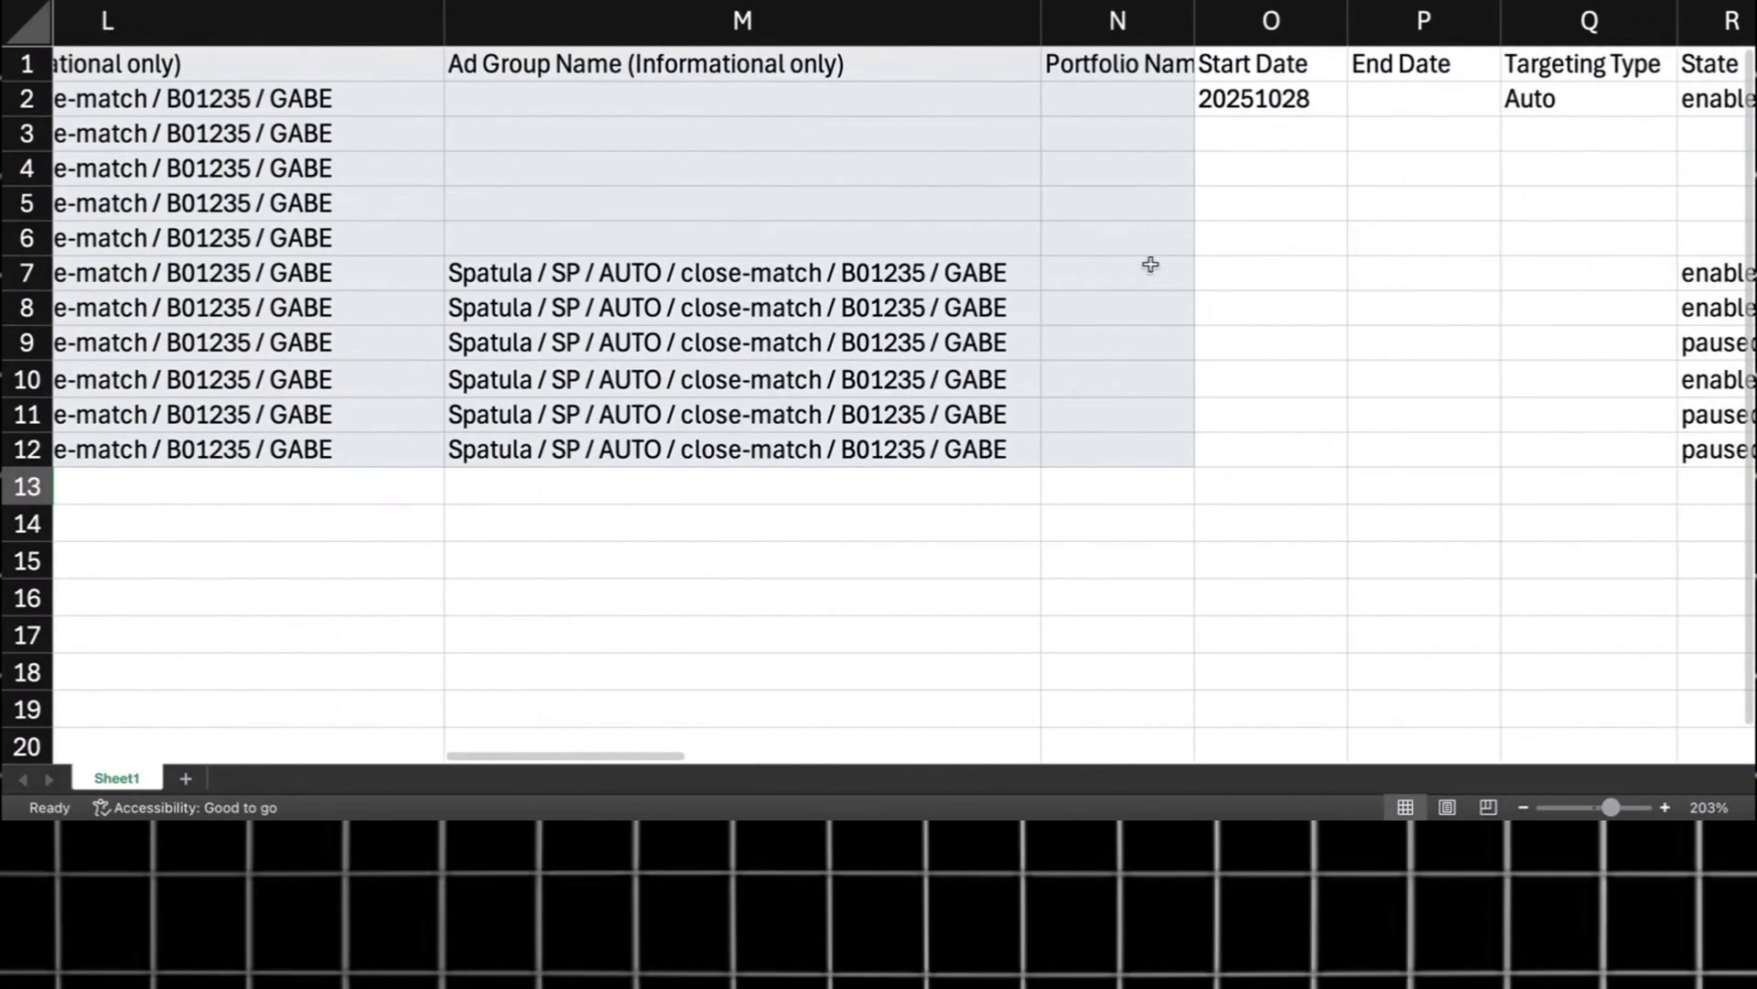
Step: Check the Ad Group Name cells M7:M12, and look over the bid, bidding strategy and placement columns
{"action": "scroll", "coordinate": [1099, 258], "scroll_direction": "left", "scroll_amount": 3}
{"action": "mouse_move", "coordinate": [1105, 276]}
{"action": "left_mouse_down"}
{"action": "mouse_move", "coordinate": [1087, 455]}
{"action": "mouse_move", "coordinate": [1073, 275]}
{"action": "left_mouse_up"}
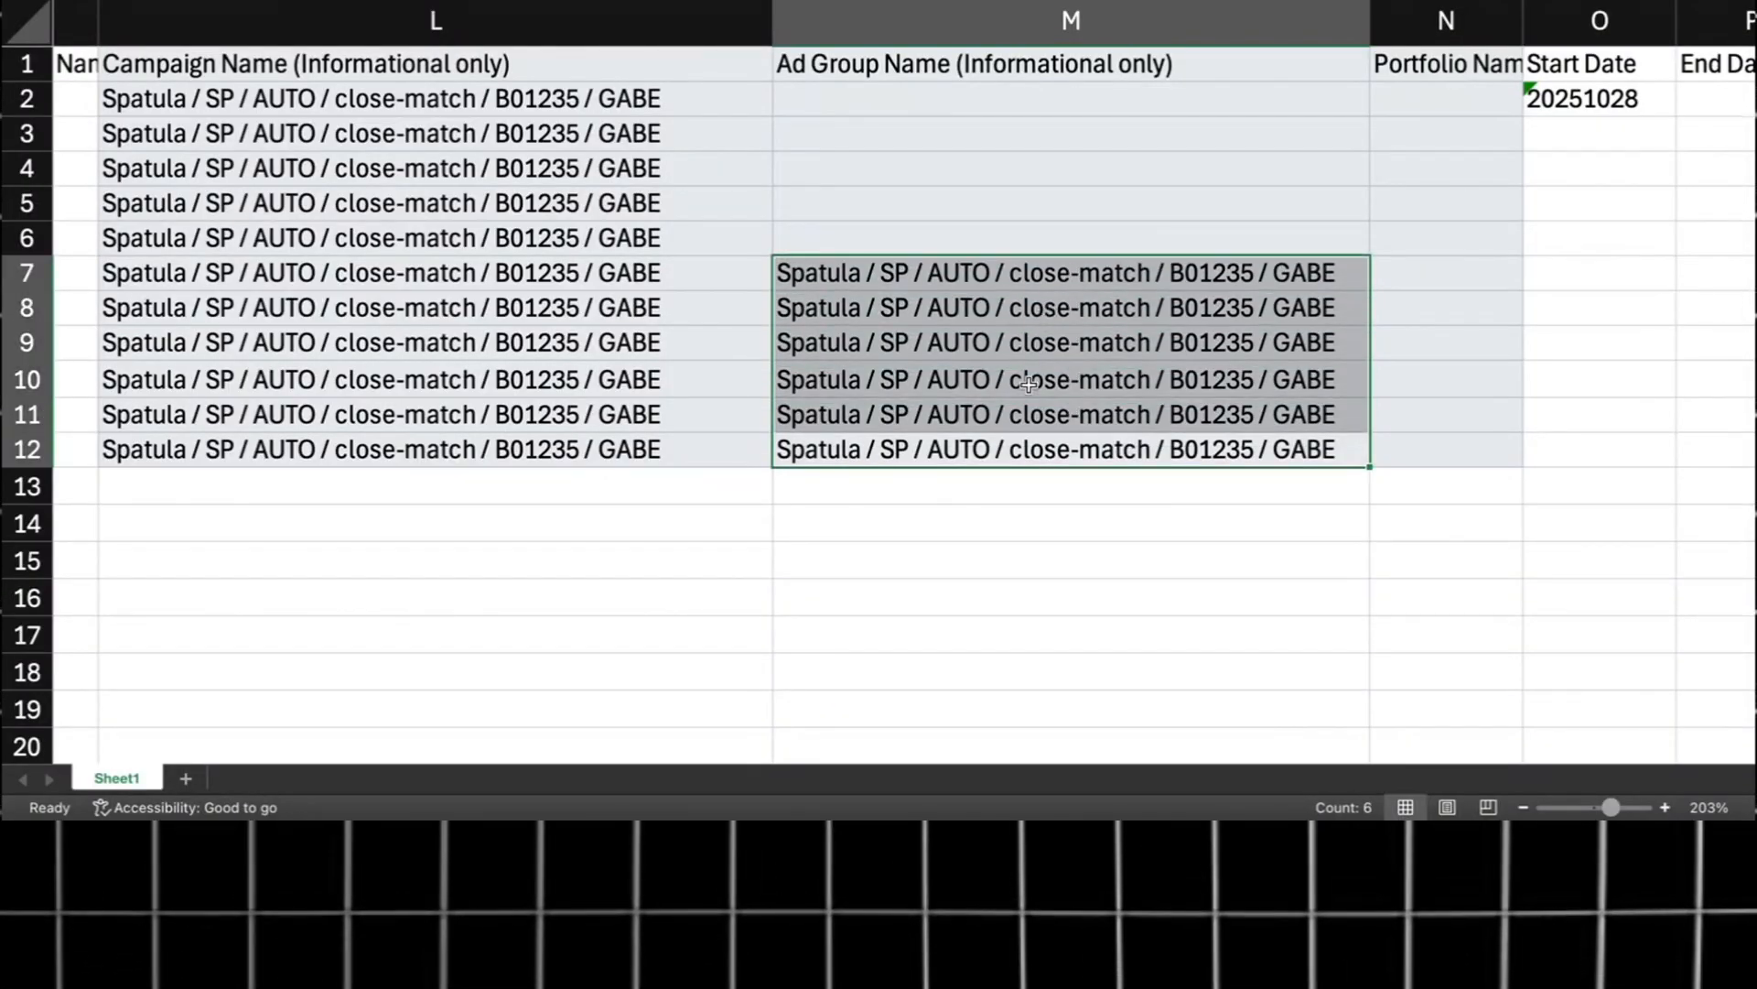
{"action": "scroll", "coordinate": [1126, 378], "scroll_direction": "right", "scroll_amount": 10}
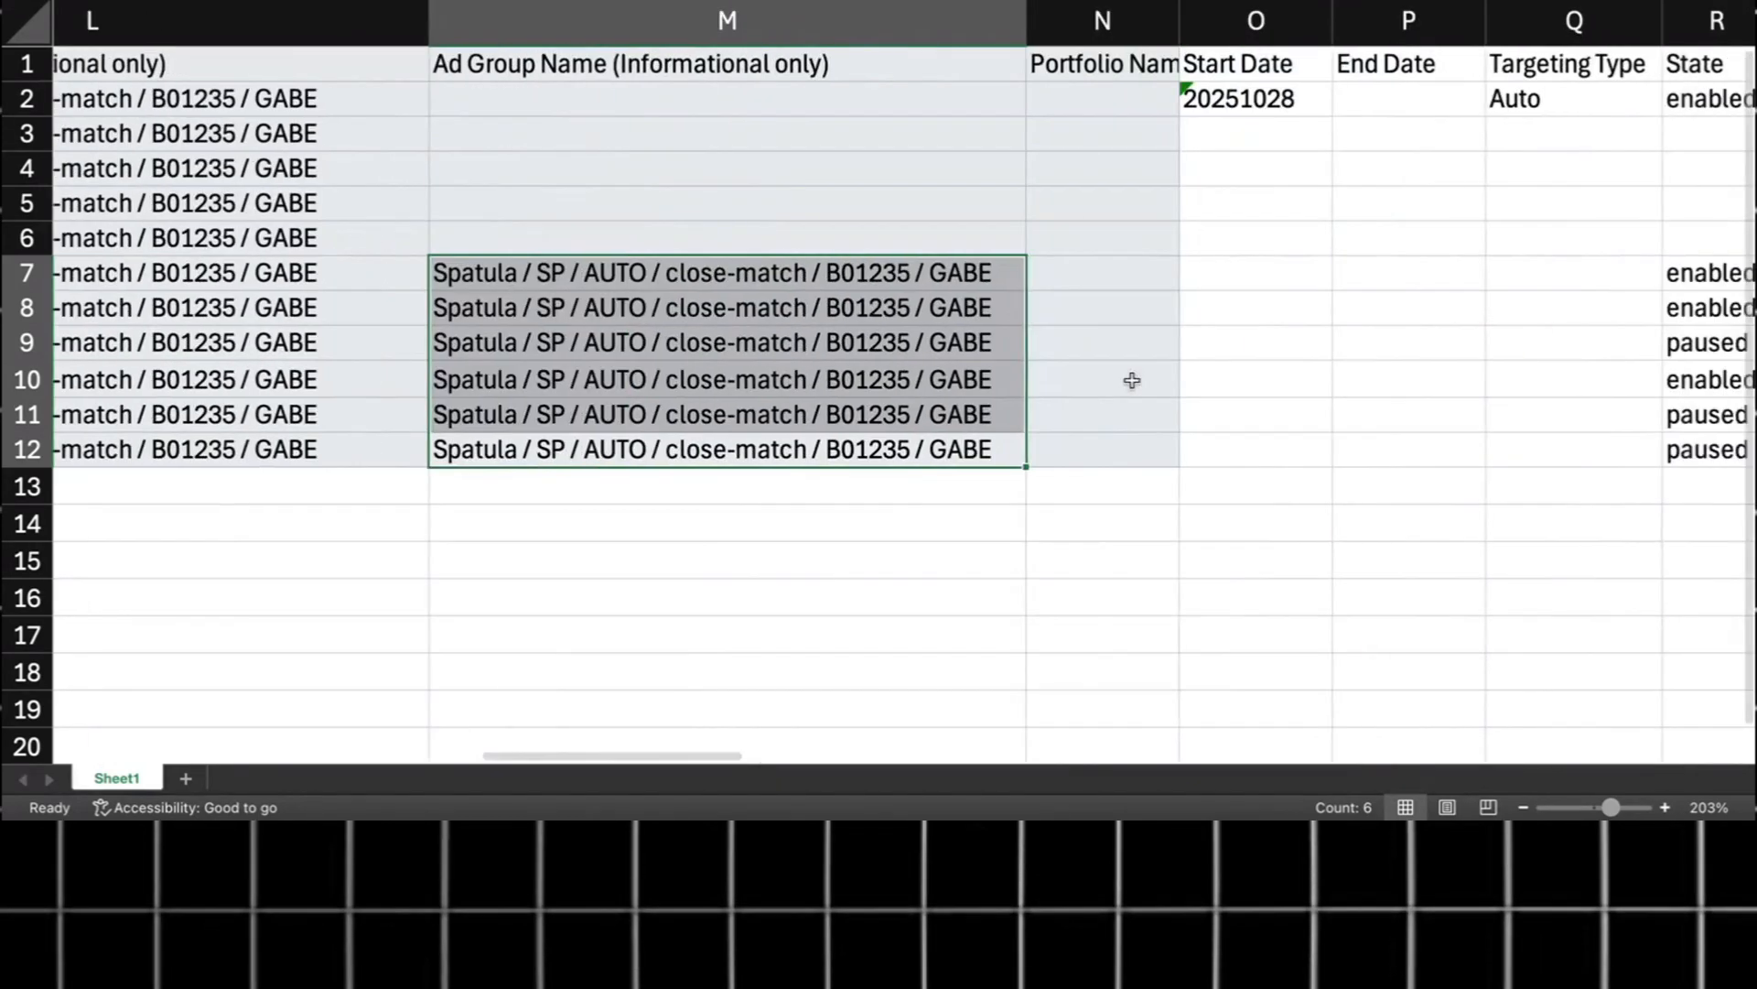
{"action": "scroll", "coordinate": [1126, 378], "scroll_direction": "left", "scroll_amount": 10}
{"action": "left_click_drag", "start_coordinate": [1089, 272], "coordinate": [1090, 450]}
{"action": "scroll", "coordinate": [1140, 389], "scroll_direction": "right", "scroll_amount": 10}
{"action": "scroll", "coordinate": [1159, 373], "scroll_direction": "left", "scroll_amount": 3}
{"action": "scroll", "coordinate": [1135, 380], "scroll_direction": "right", "scroll_amount": 10}
{"action": "scroll", "coordinate": [1119, 377], "scroll_direction": "right", "scroll_amount": 10}
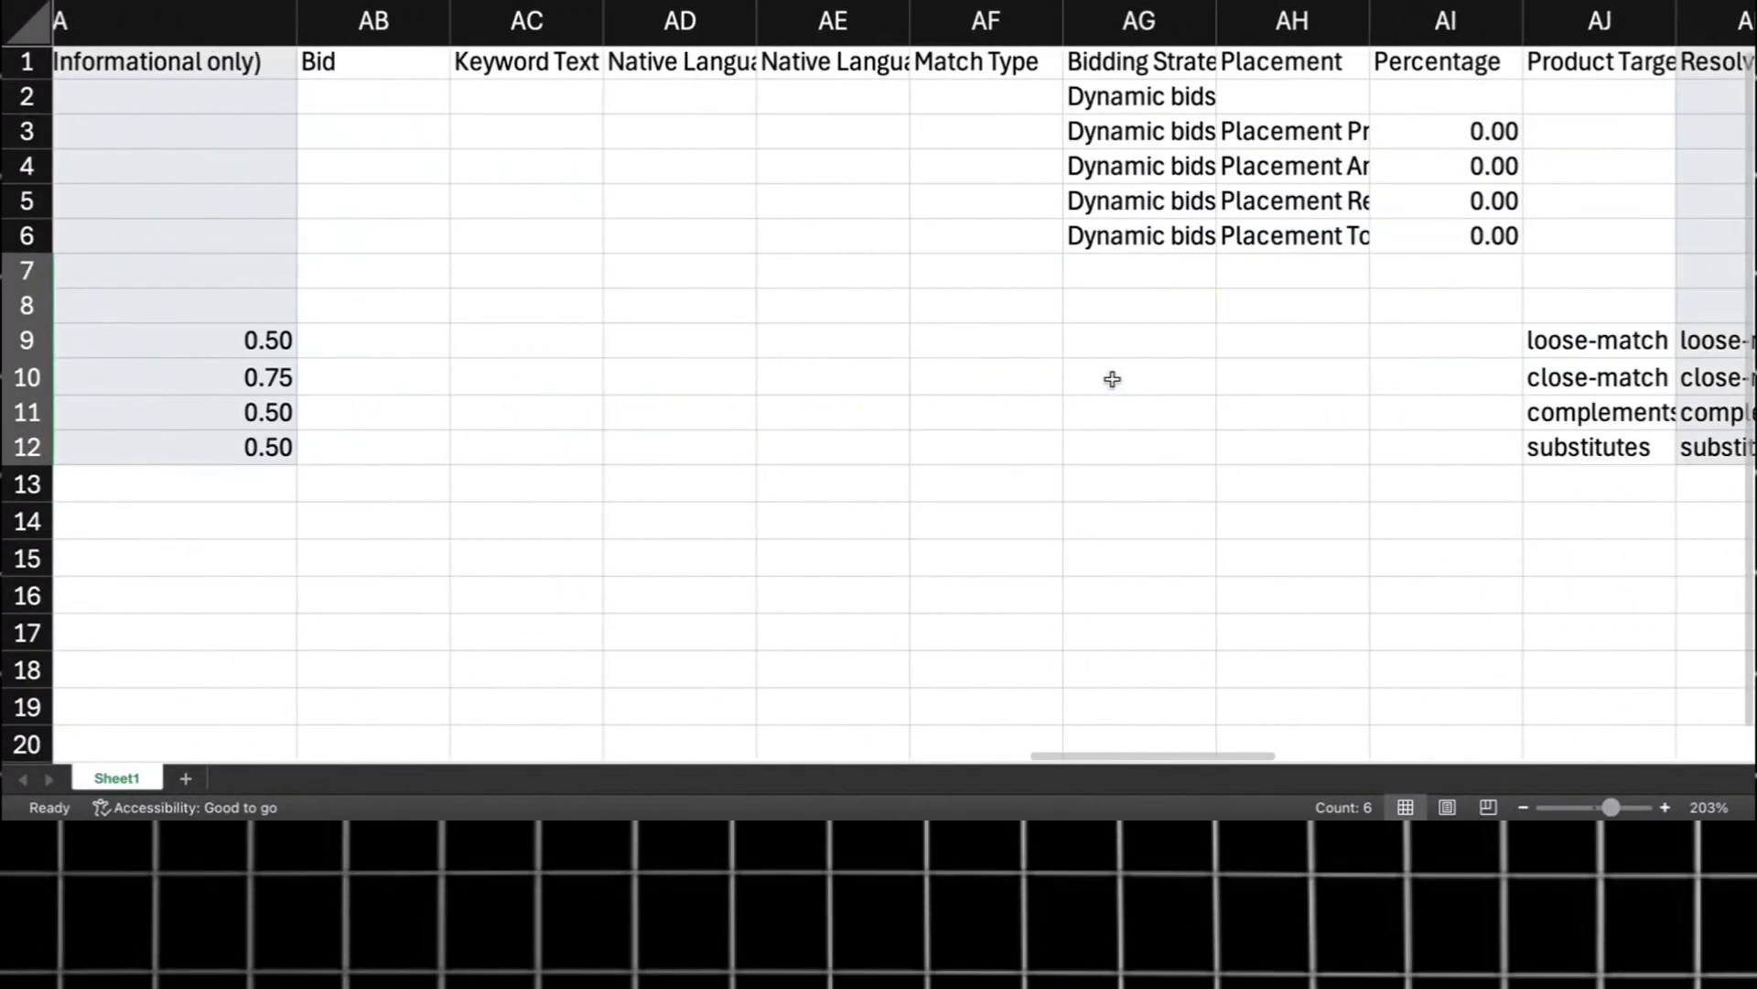
Step: Fit the Placement column AH to its contents and check the Percentage cells of the bidding adjustment rows
{"action": "left_click", "coordinate": [993, 20]}
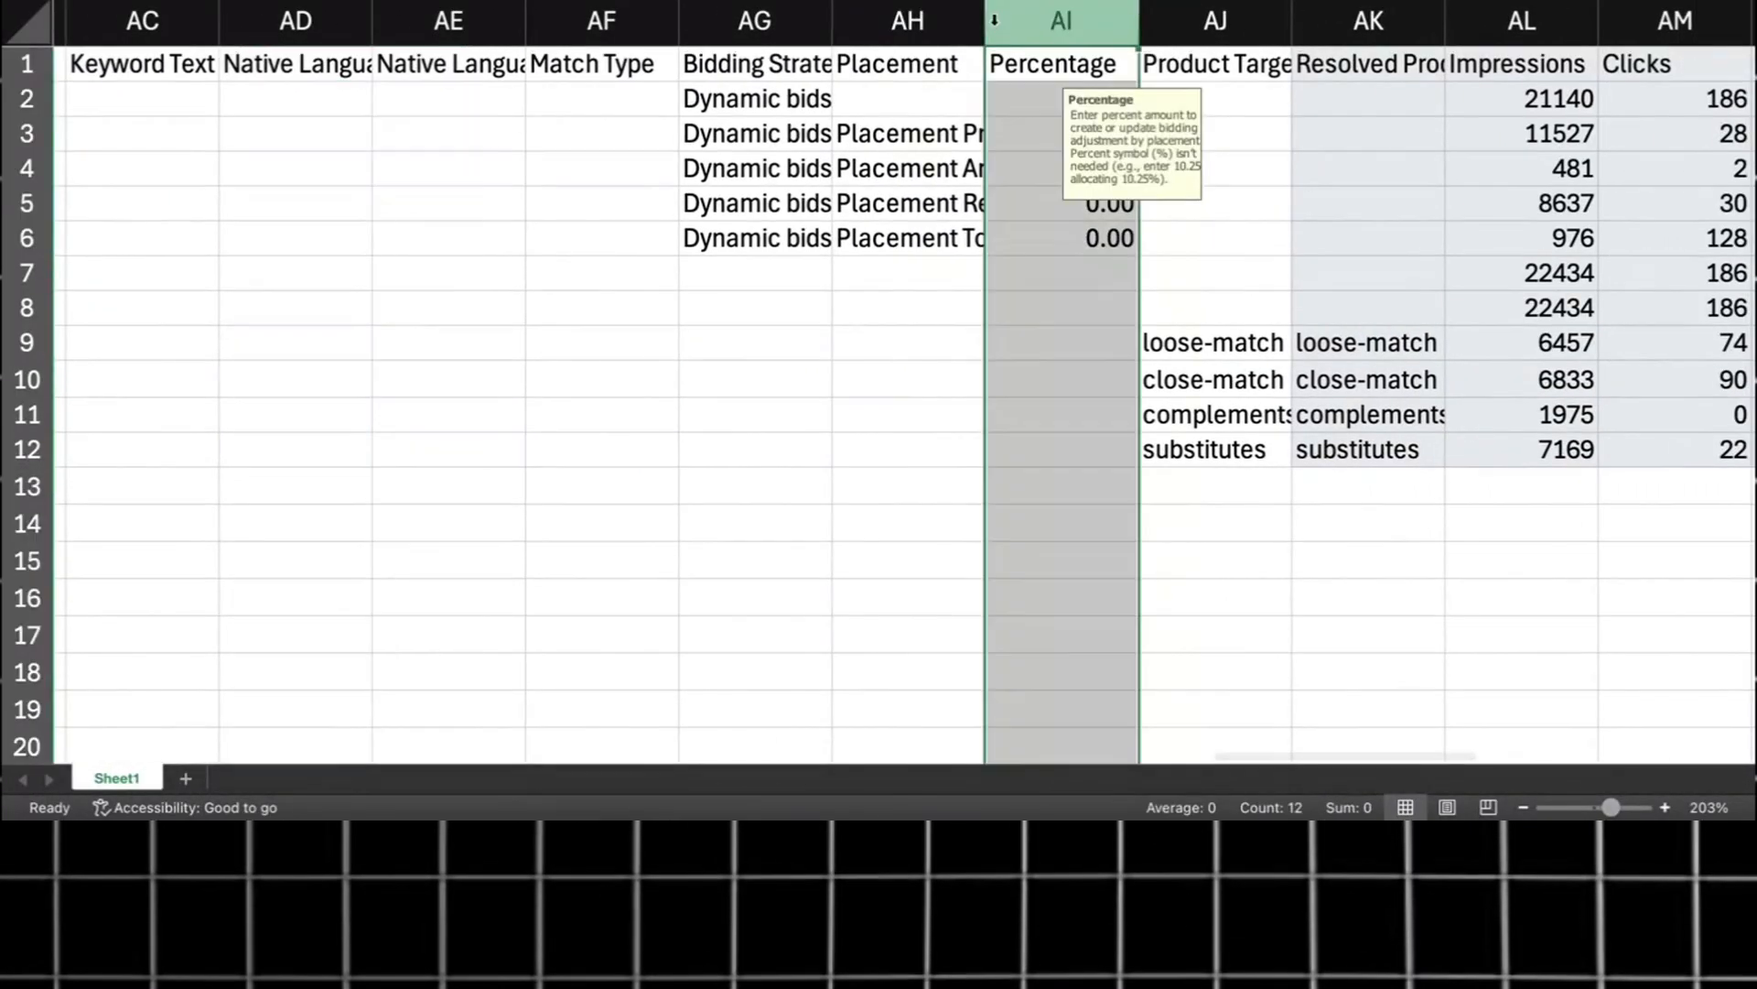
{"action": "double_click", "coordinate": [985, 20]}
{"action": "left_click", "coordinate": [1032, 137]}
{"action": "left_click", "coordinate": [1228, 205]}
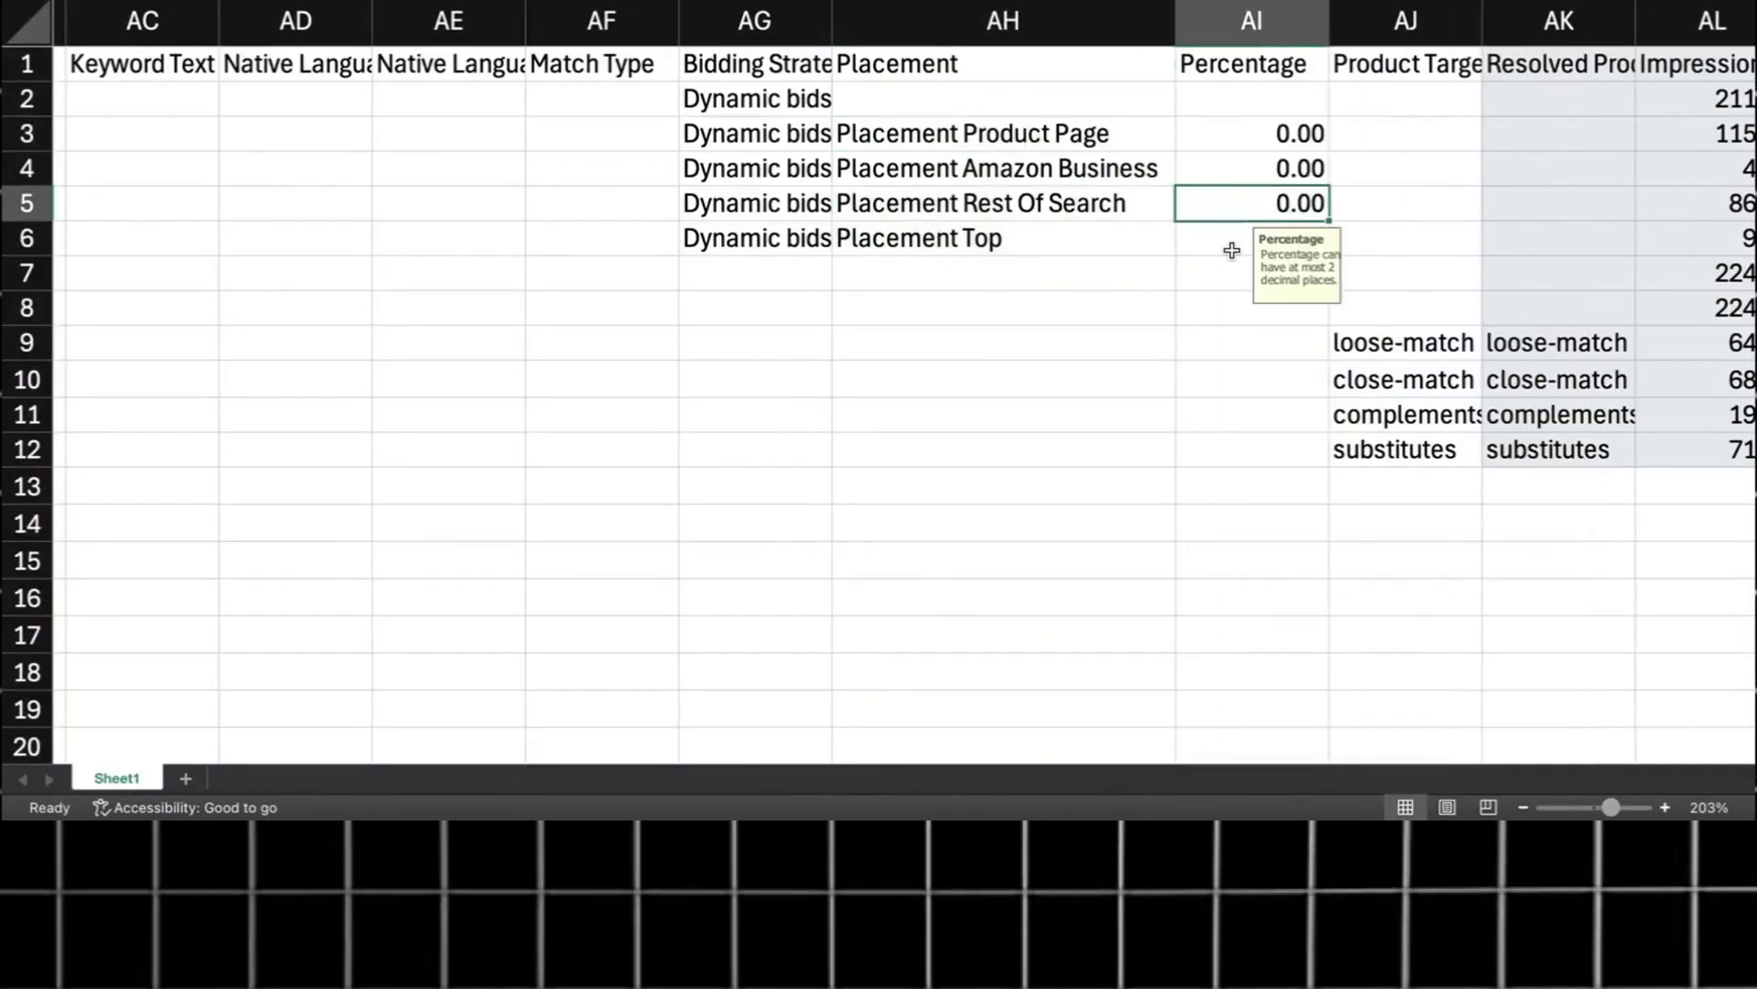
{"action": "left_click", "coordinate": [1229, 245]}
{"action": "left_click", "coordinate": [1258, 205]}
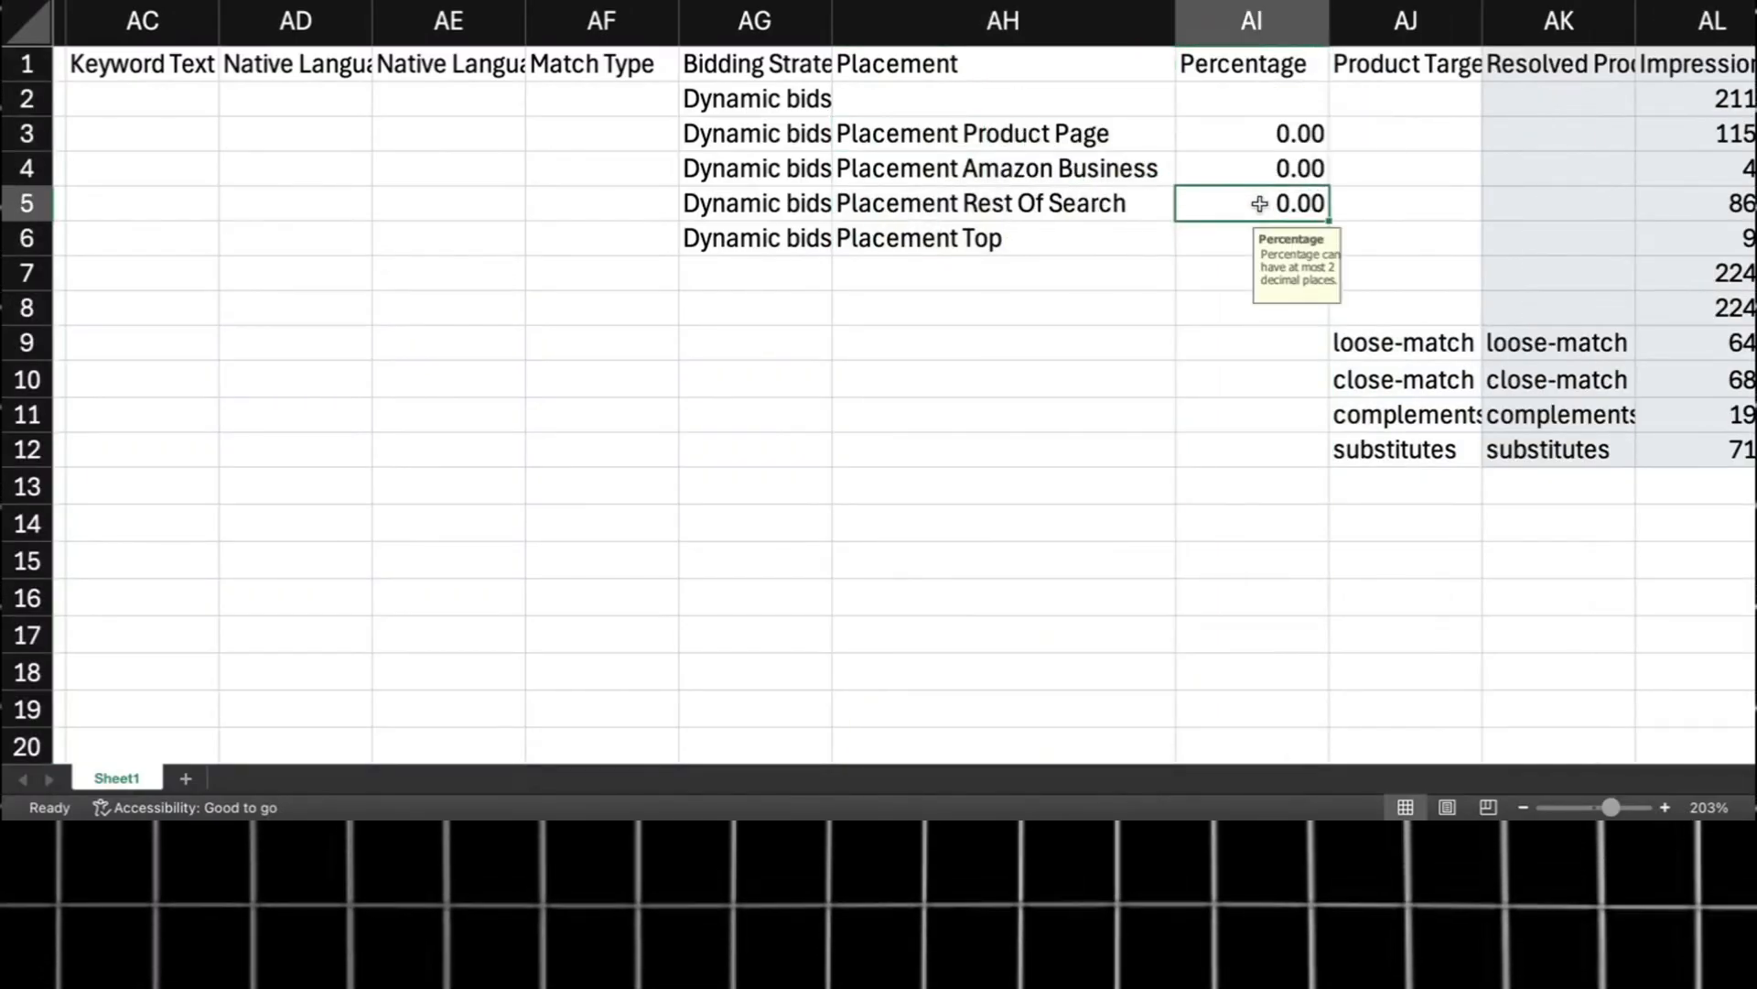
Step: Check the auto targeting expressions in column AJ and the Percentage cell for Placement Product Page
{"action": "left_click", "coordinate": [1335, 375]}
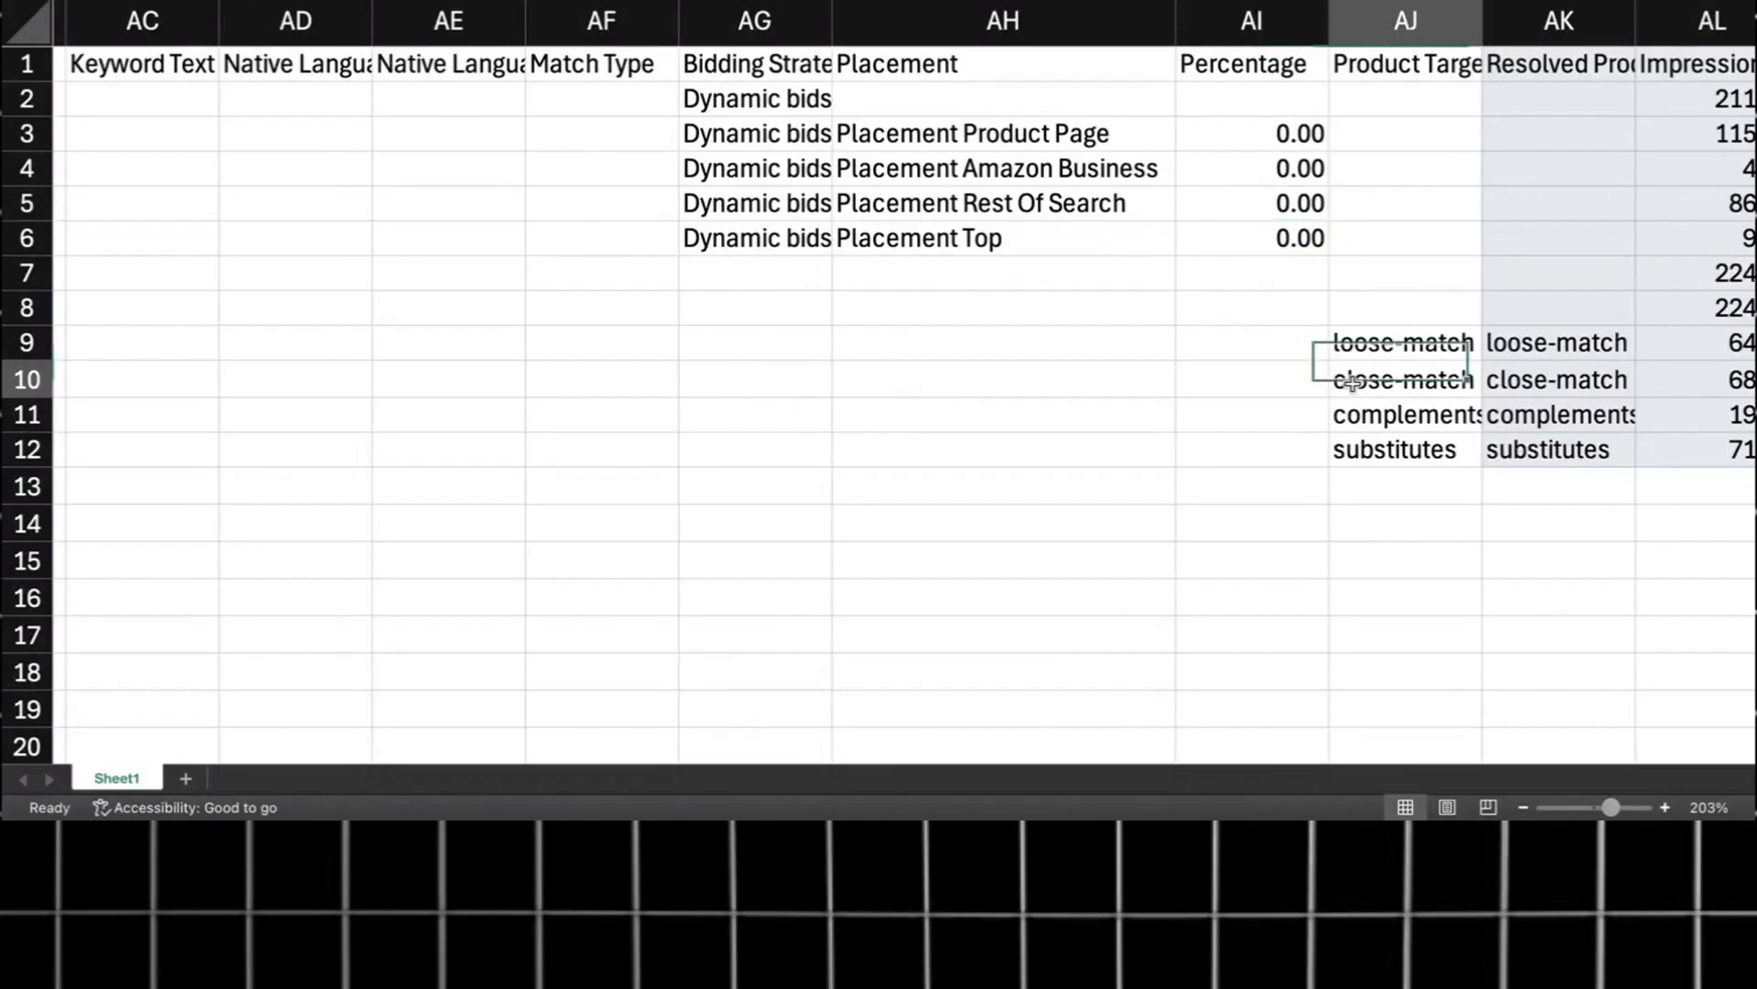
{"action": "left_click", "coordinate": [1378, 453]}
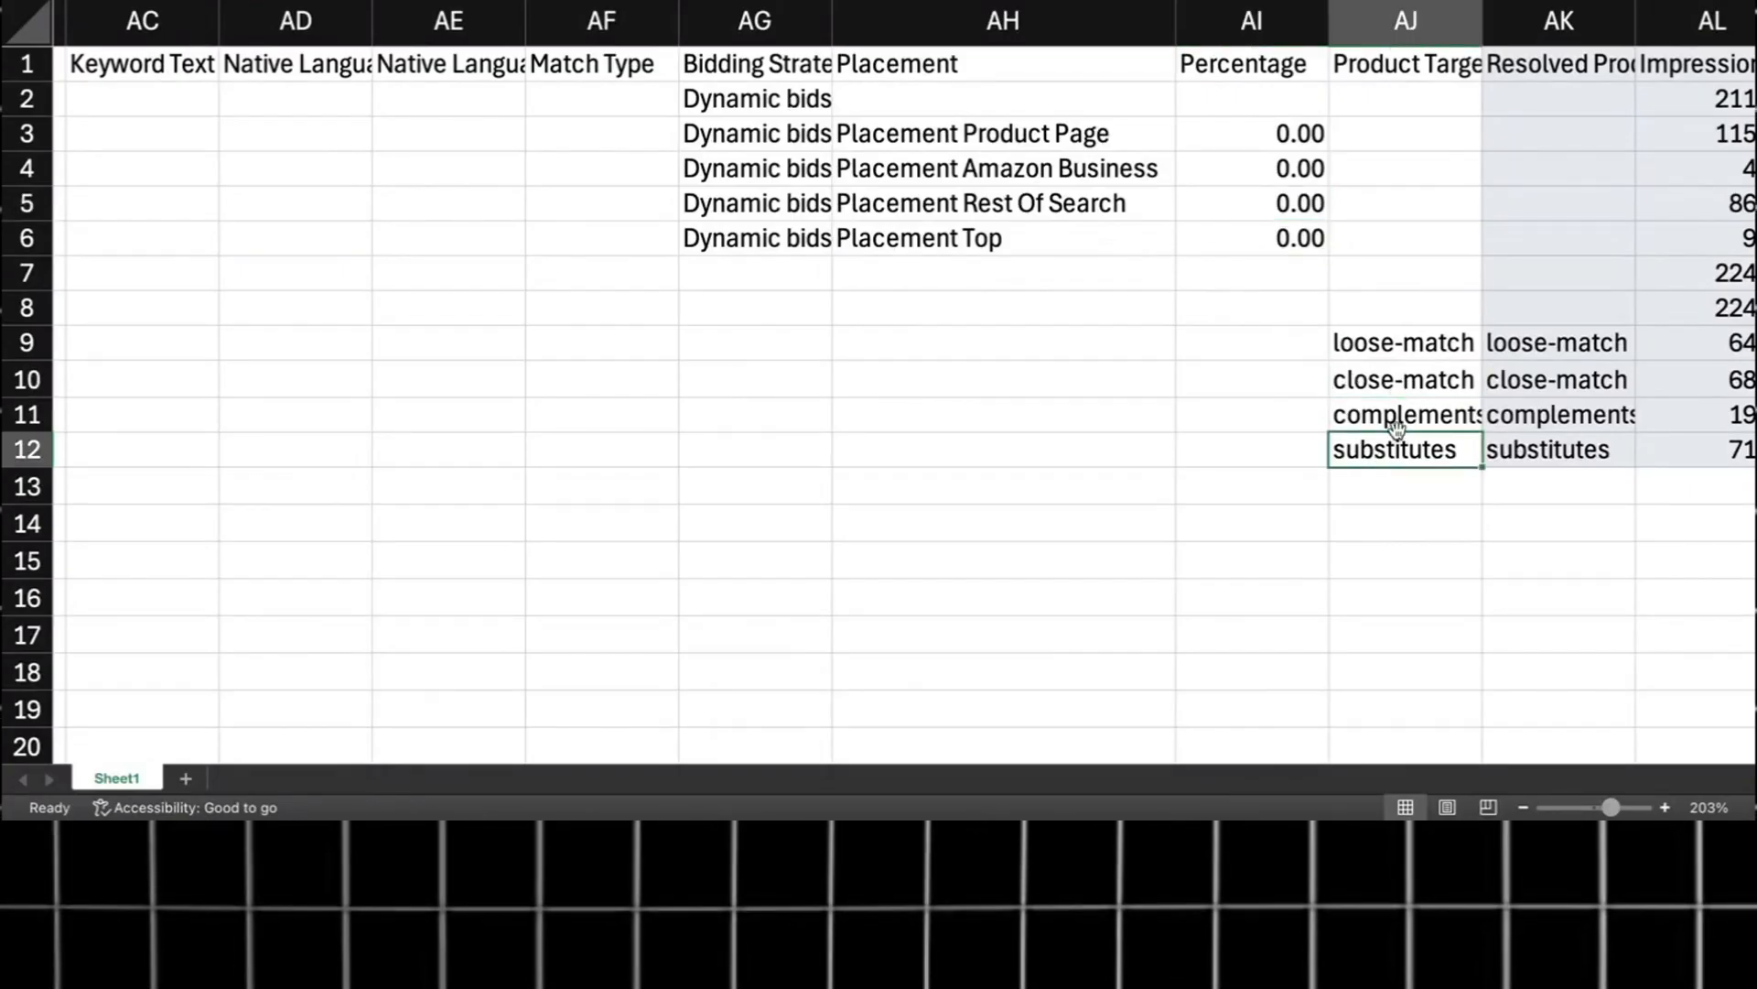
{"action": "left_click", "coordinate": [1382, 414]}
{"action": "left_click", "coordinate": [1245, 128]}
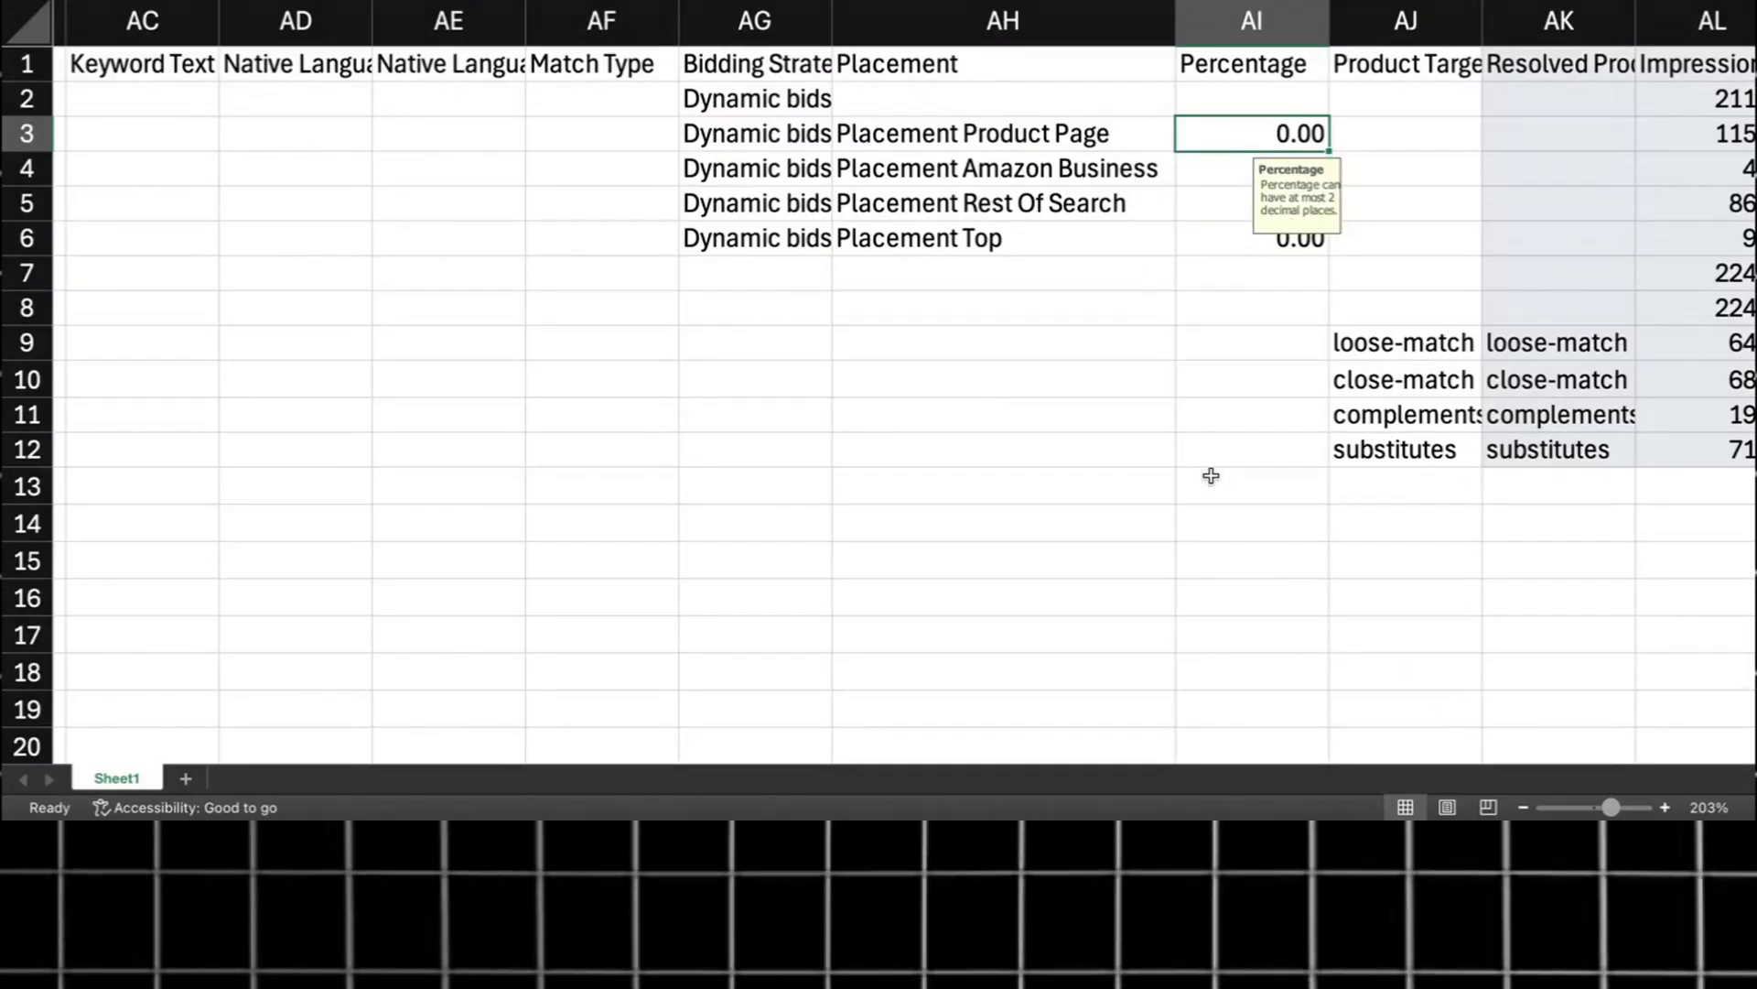
Step: Examine the performance columns from Impressions to ROAS, and return to the last Campaign ID cell of the block
{"action": "scroll", "coordinate": [1262, 418], "scroll_direction": "right", "scroll_amount": 10}
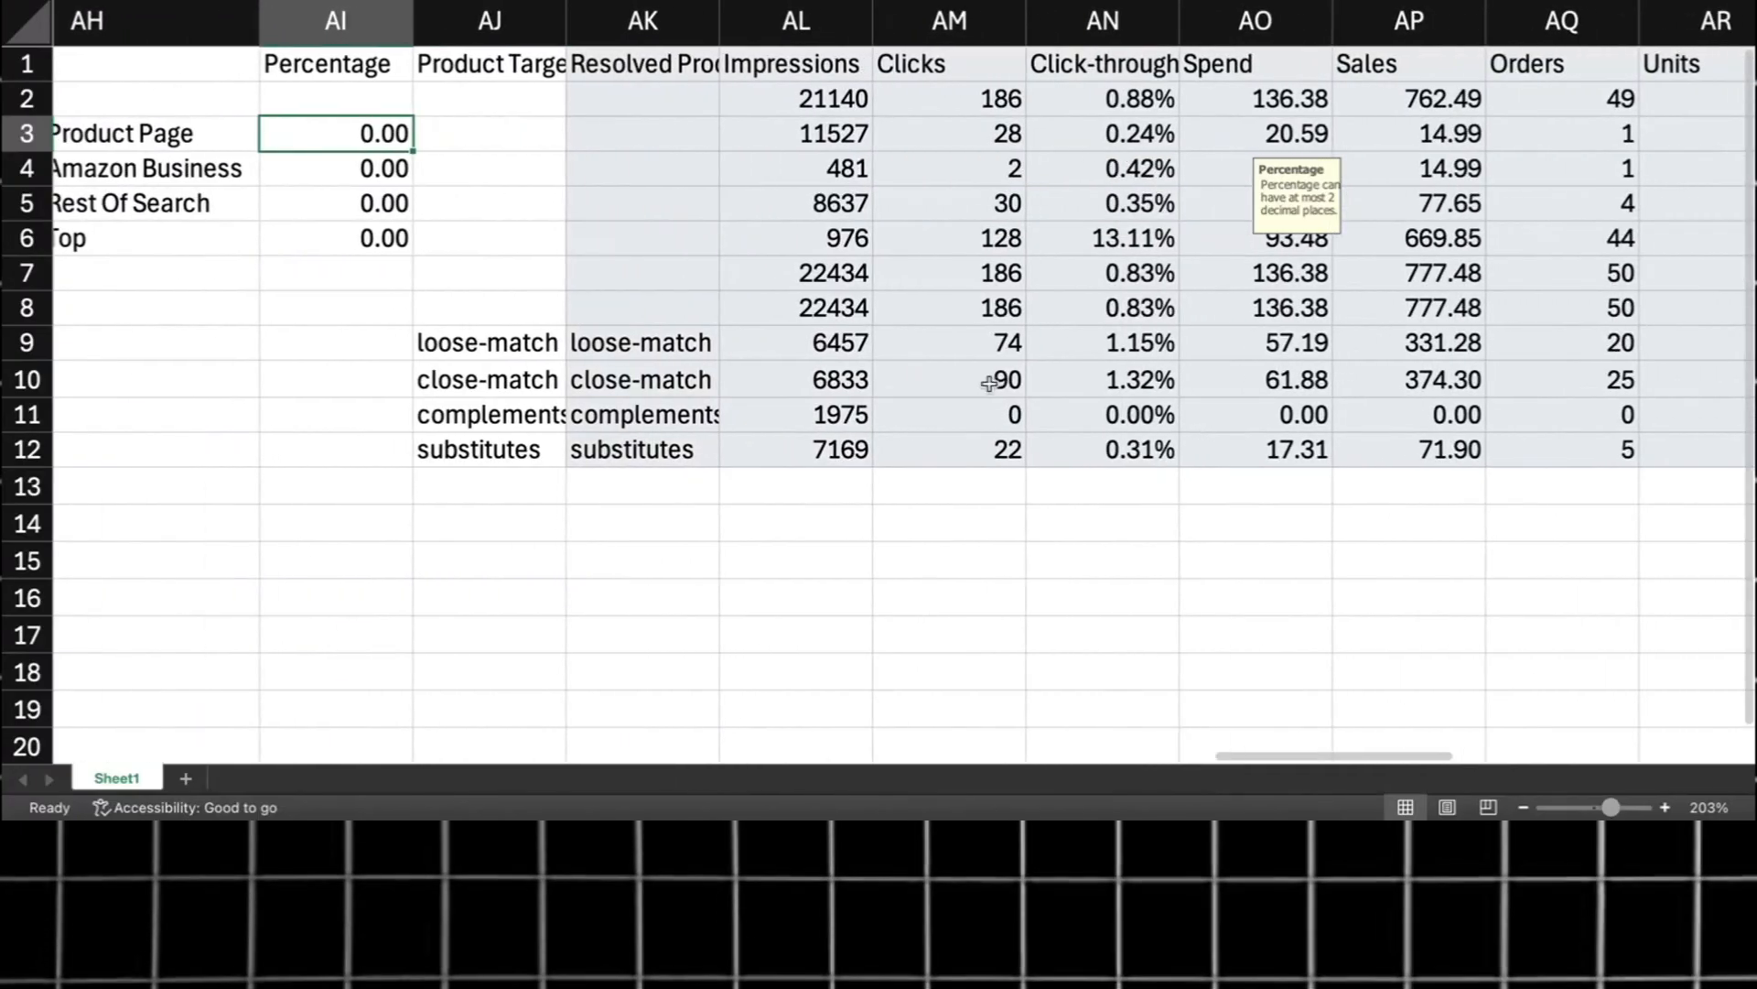
{"action": "scroll", "coordinate": [1029, 389], "scroll_direction": "right", "scroll_amount": 6}
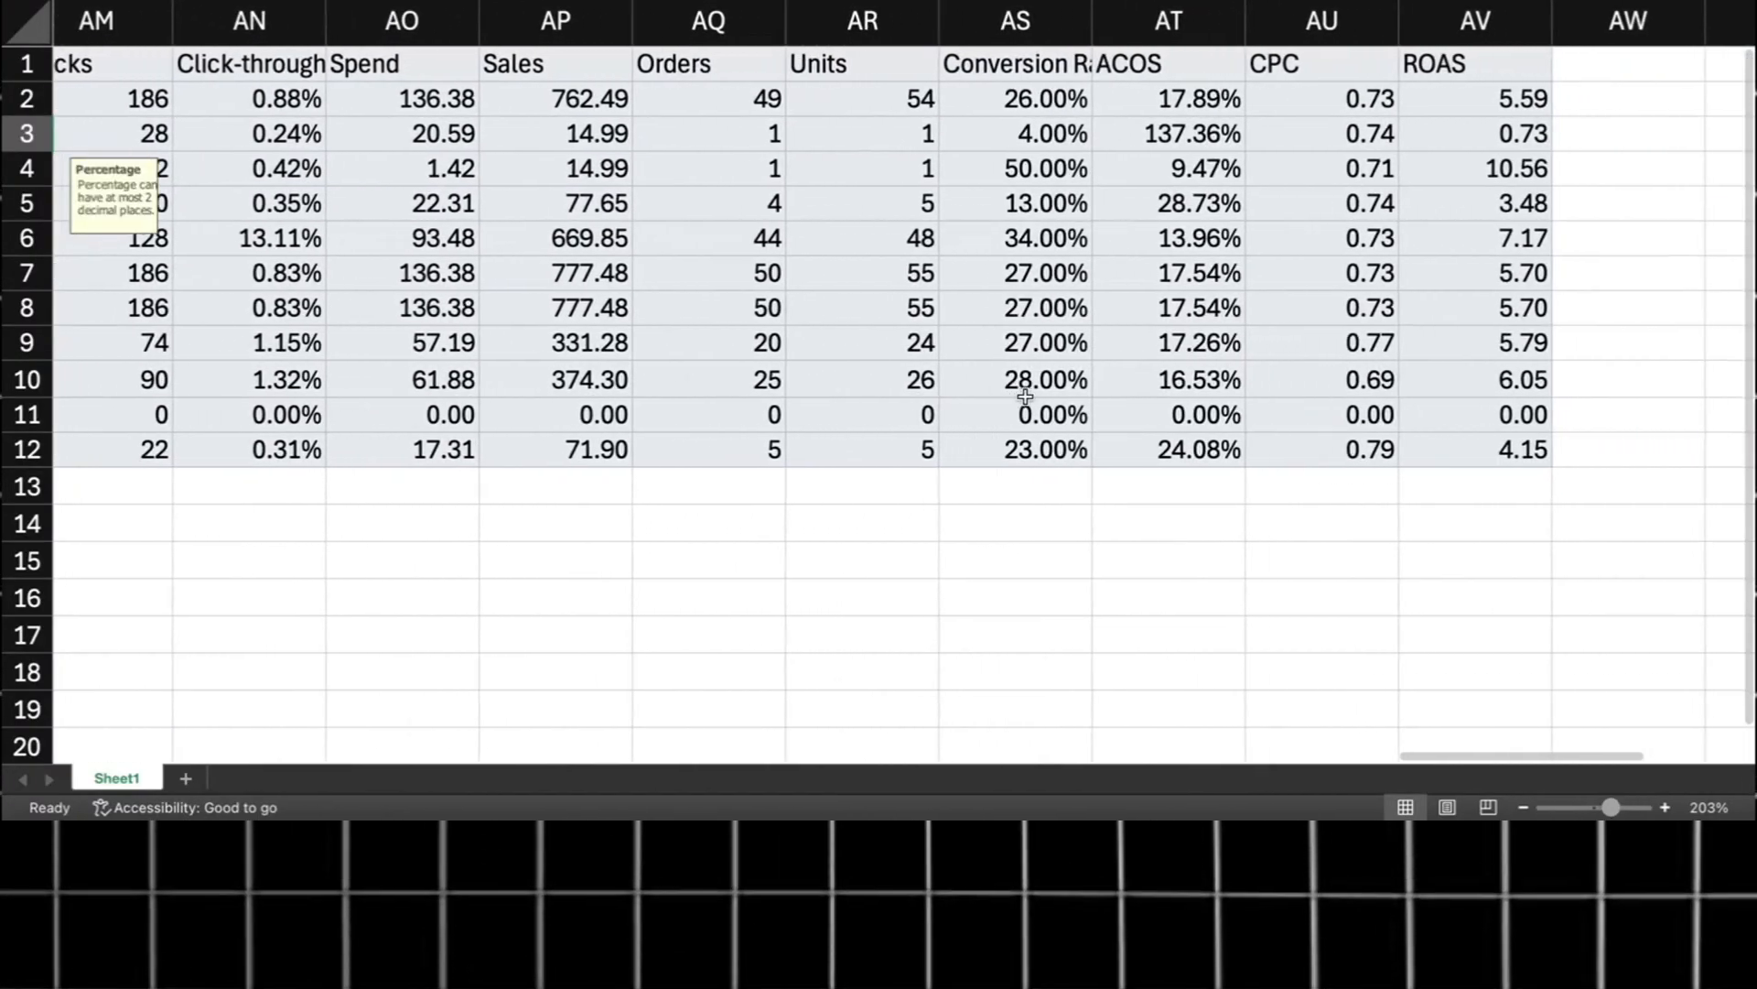
{"action": "scroll", "coordinate": [1025, 394], "scroll_direction": "left", "scroll_amount": 15}
{"action": "scroll", "coordinate": [1025, 396], "scroll_direction": "left", "scroll_amount": 15}
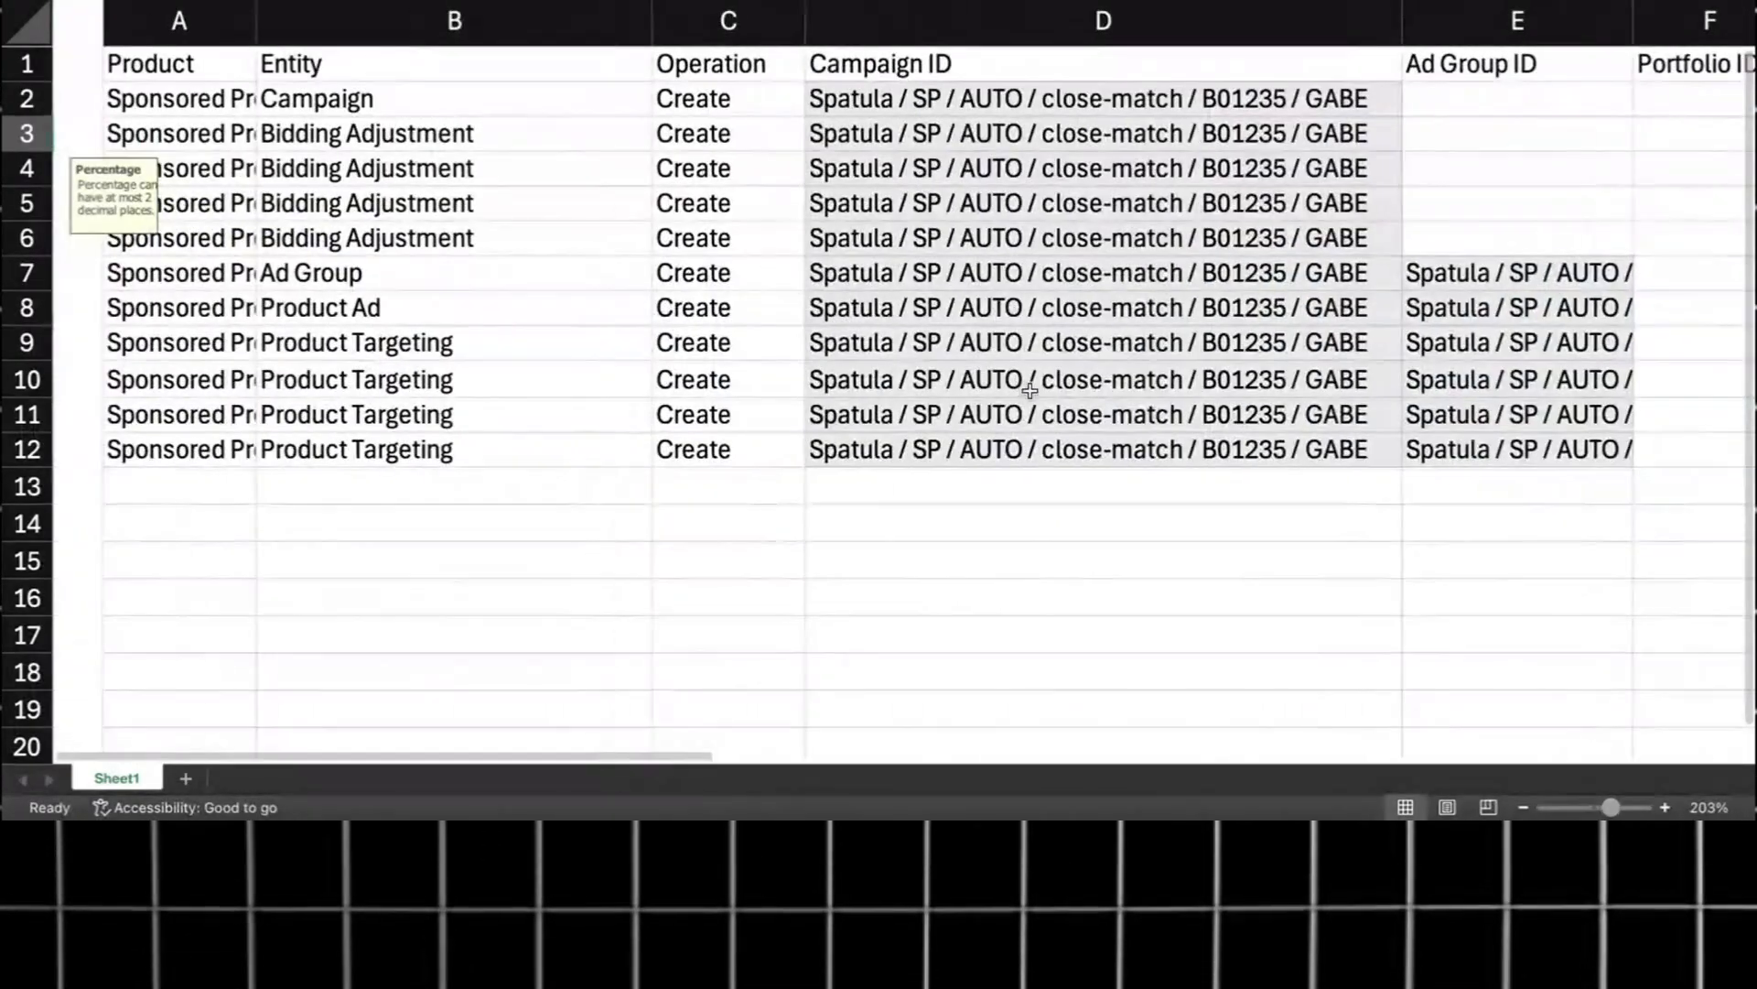
{"action": "scroll", "coordinate": [671, 380], "scroll_direction": "right", "scroll_amount": 1}
{"action": "left_click", "coordinate": [1282, 449]}
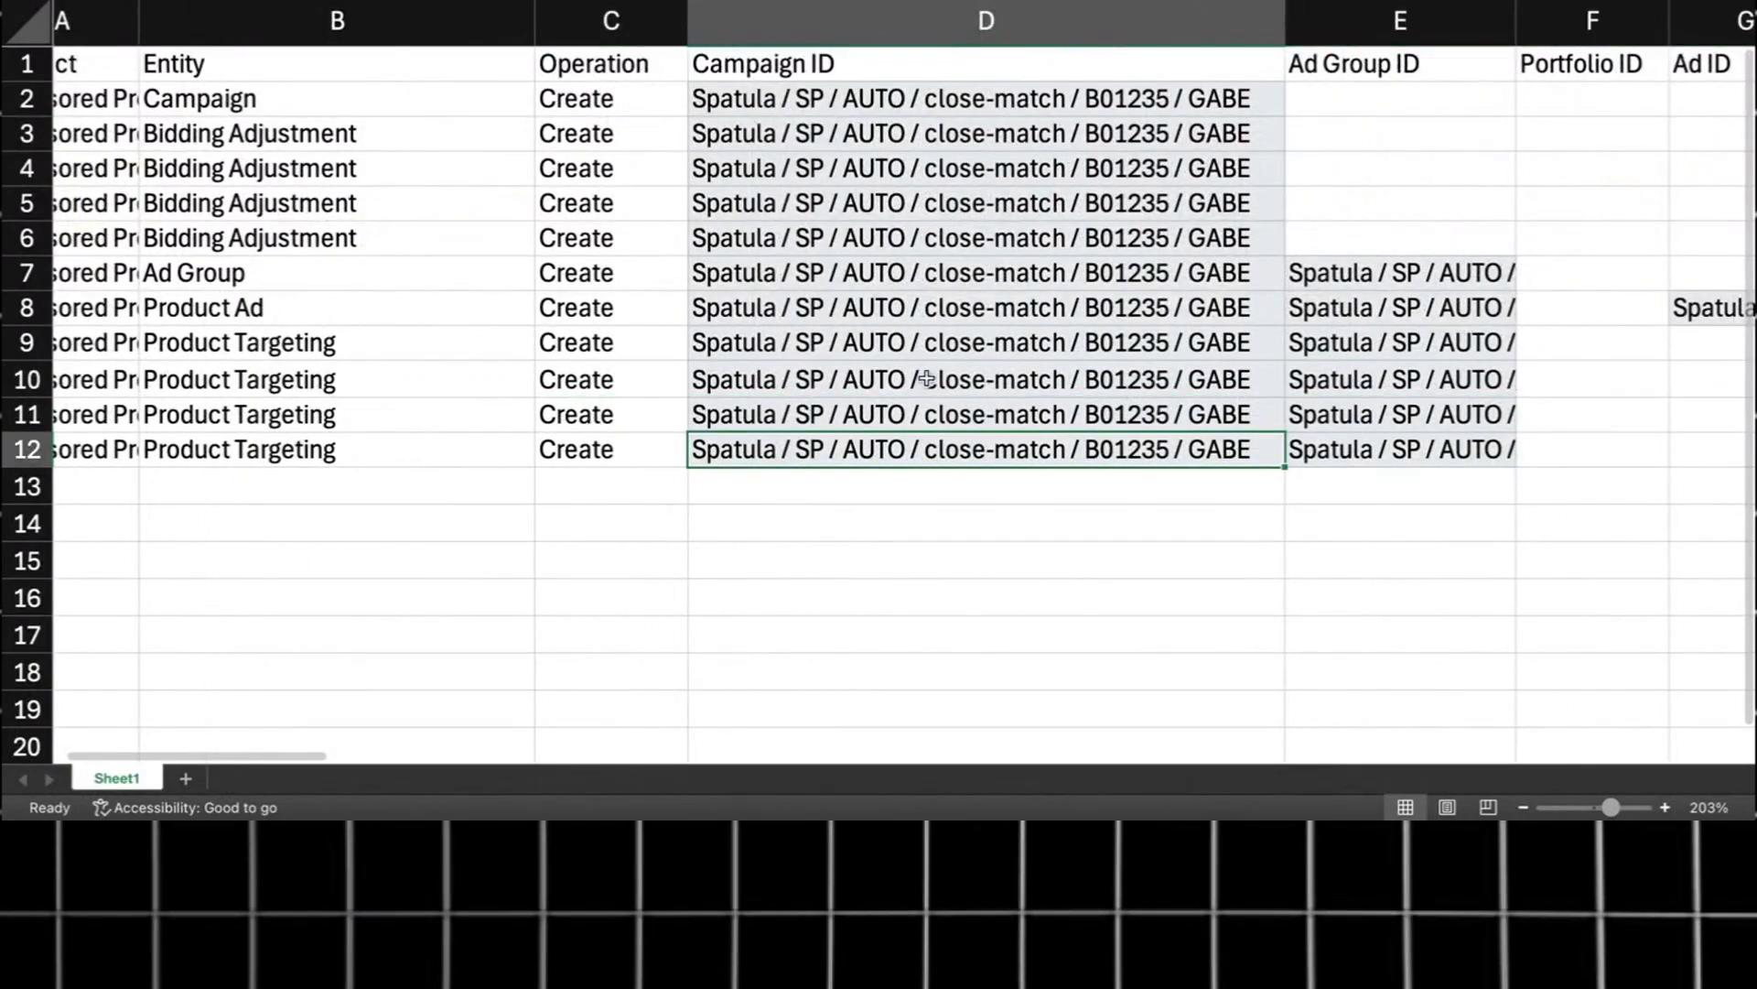